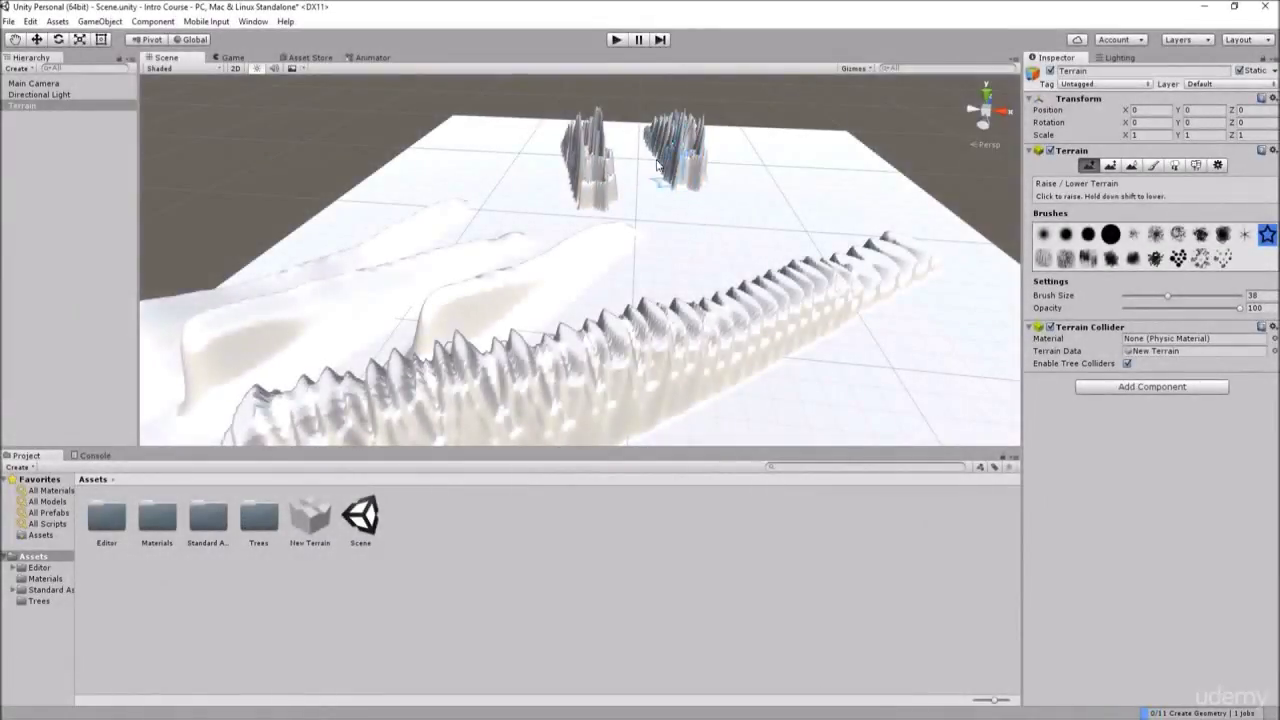
pyautogui.moveTo(679, 188)
pyautogui.mouseDown()
pyautogui.moveTo(551, 180)
pyautogui.moveTo(529, 194)
pyautogui.moveTo(543, 186)
pyautogui.mouseUp()
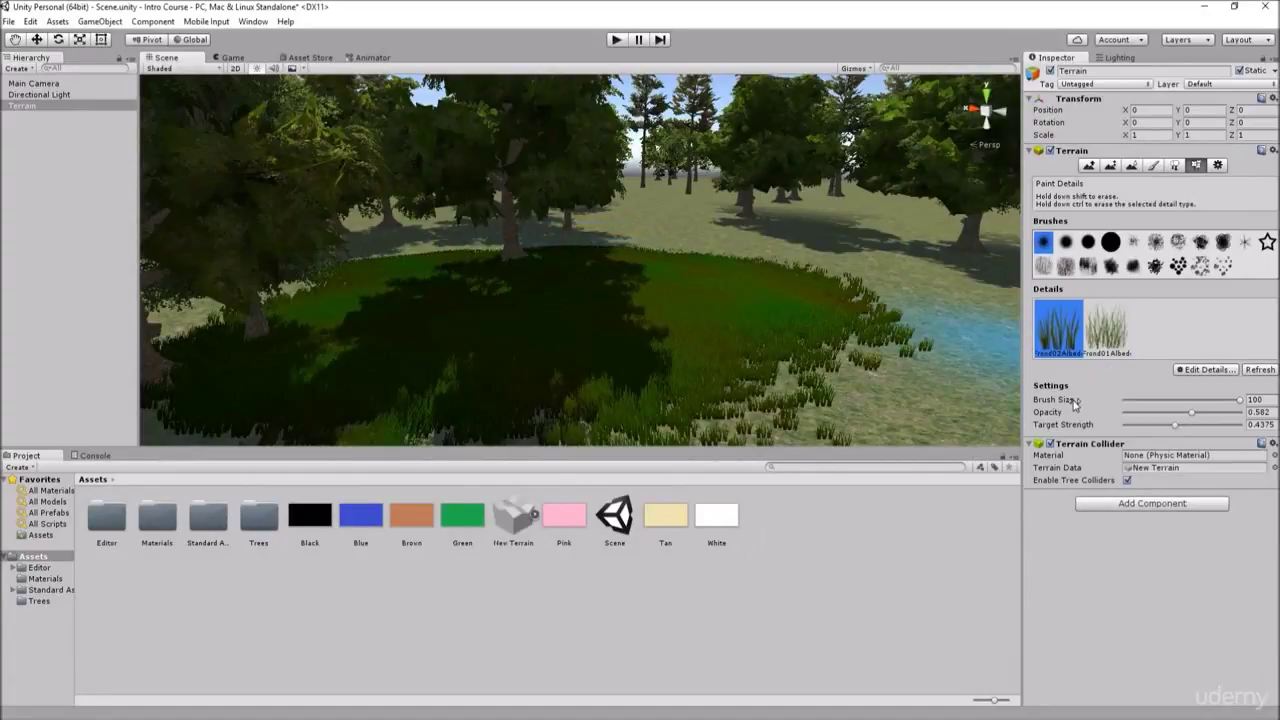
pyautogui.click(1170, 401)
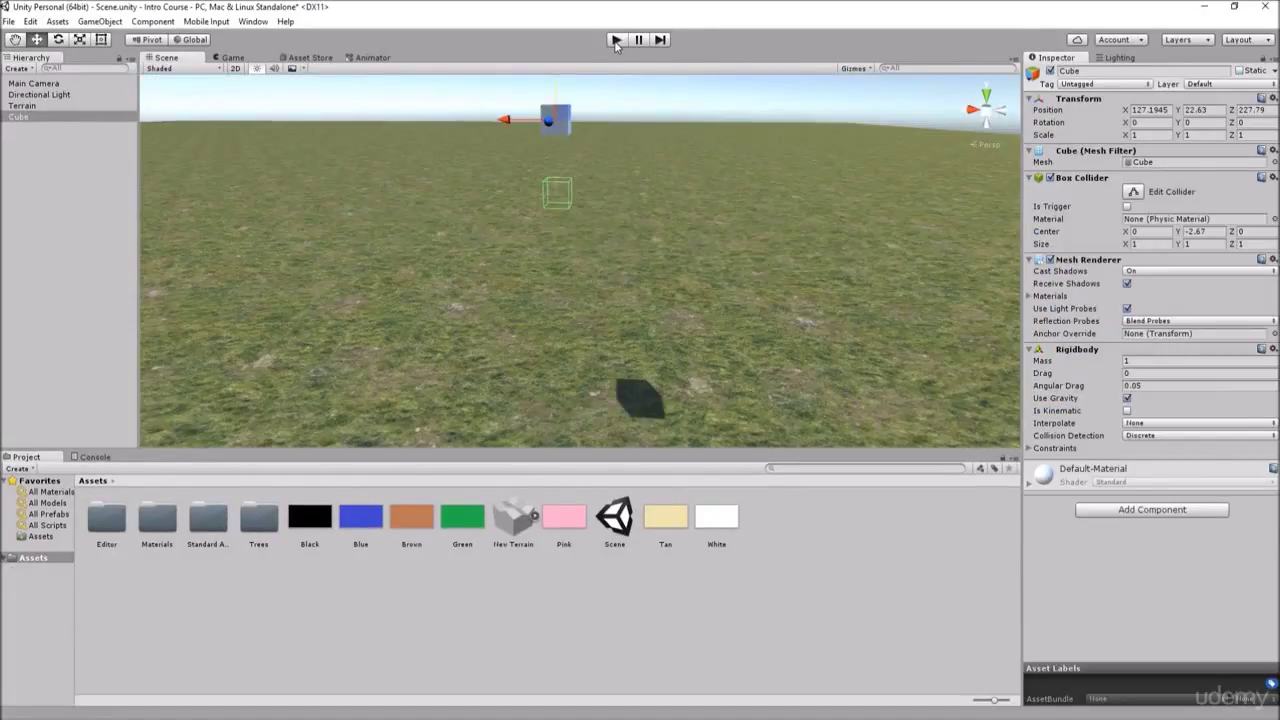
pyautogui.click(616, 40)
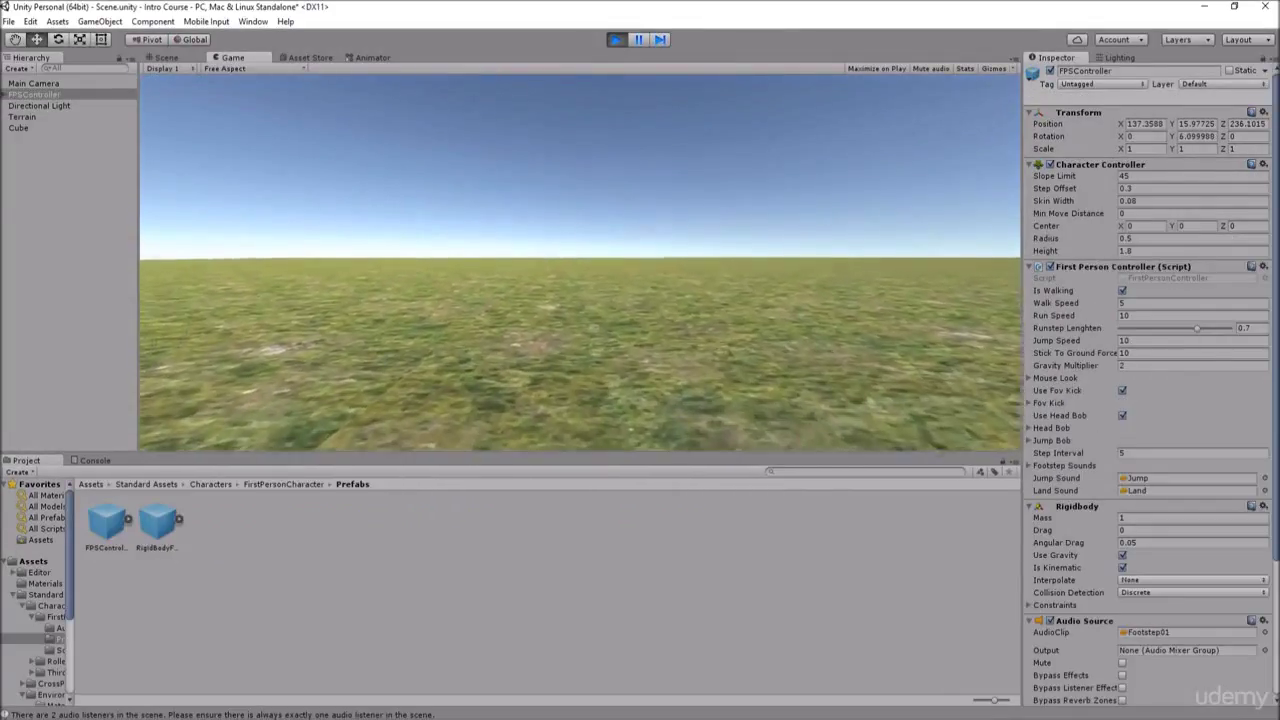
pyautogui.press('w')
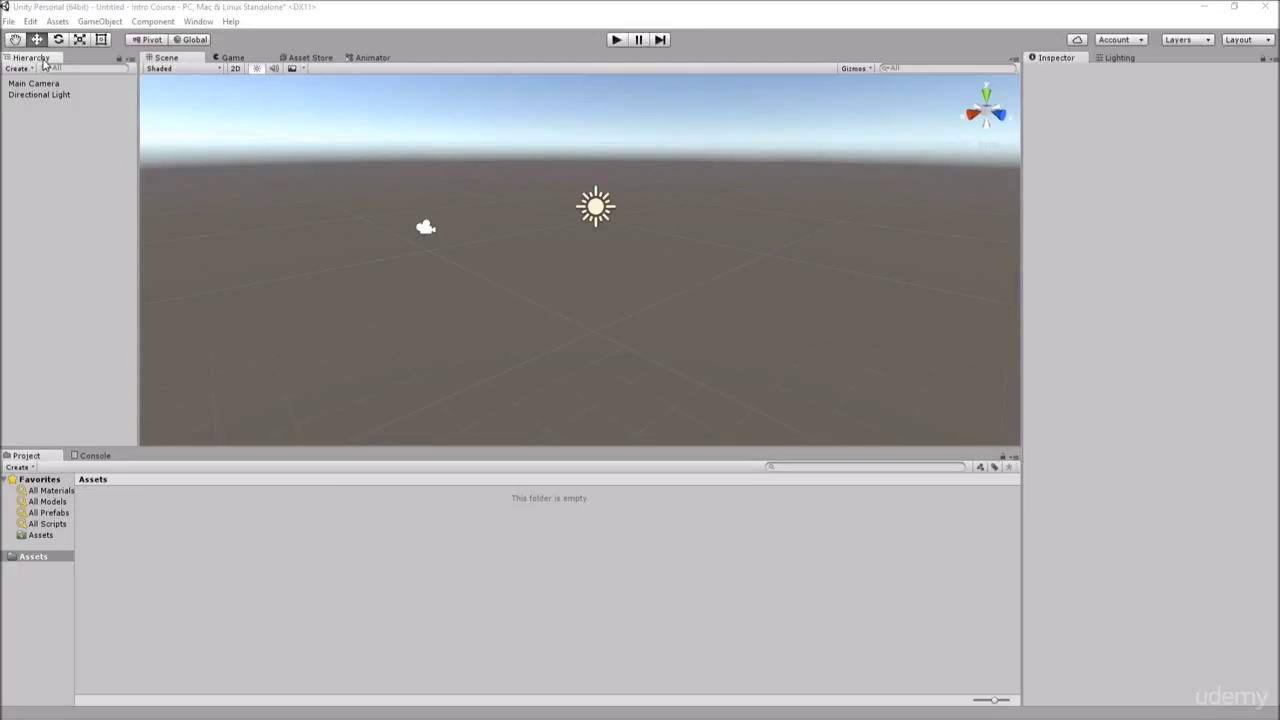
# Inspect the properties of the Directional Light and the Main Camera, leaving nothing selected
pyautogui.click(70, 96)
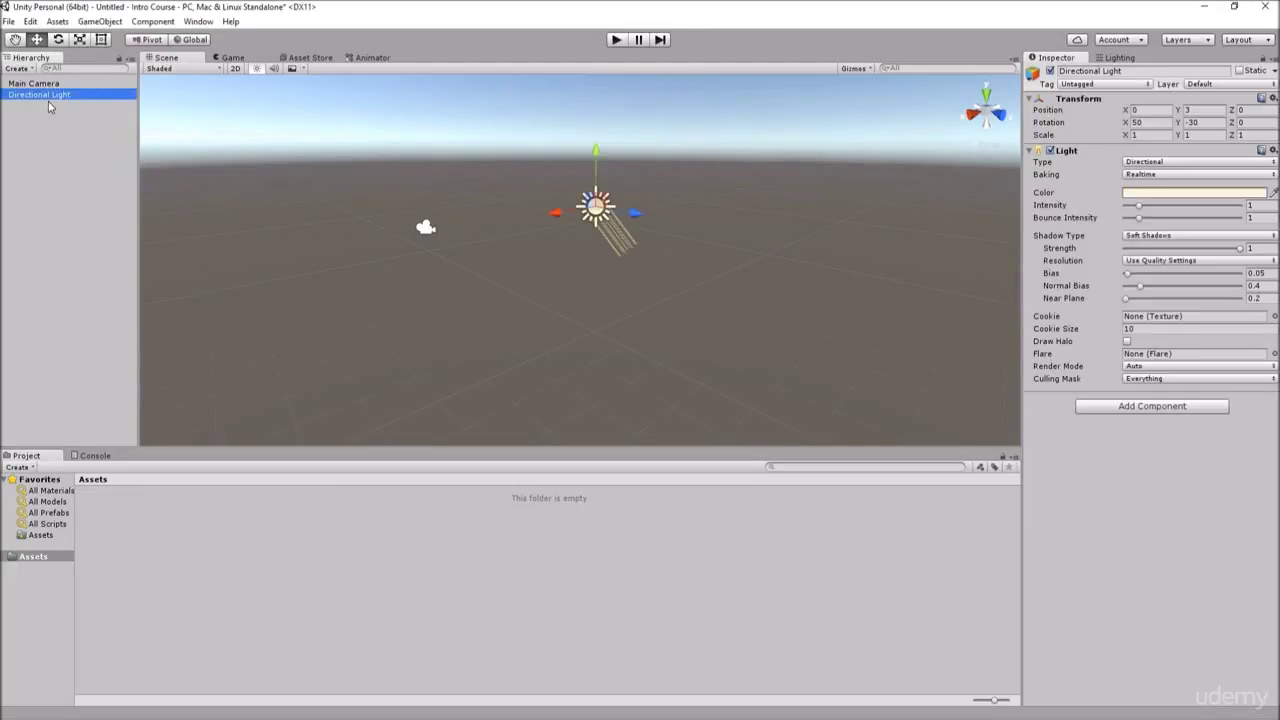
pyautogui.click(71, 150)
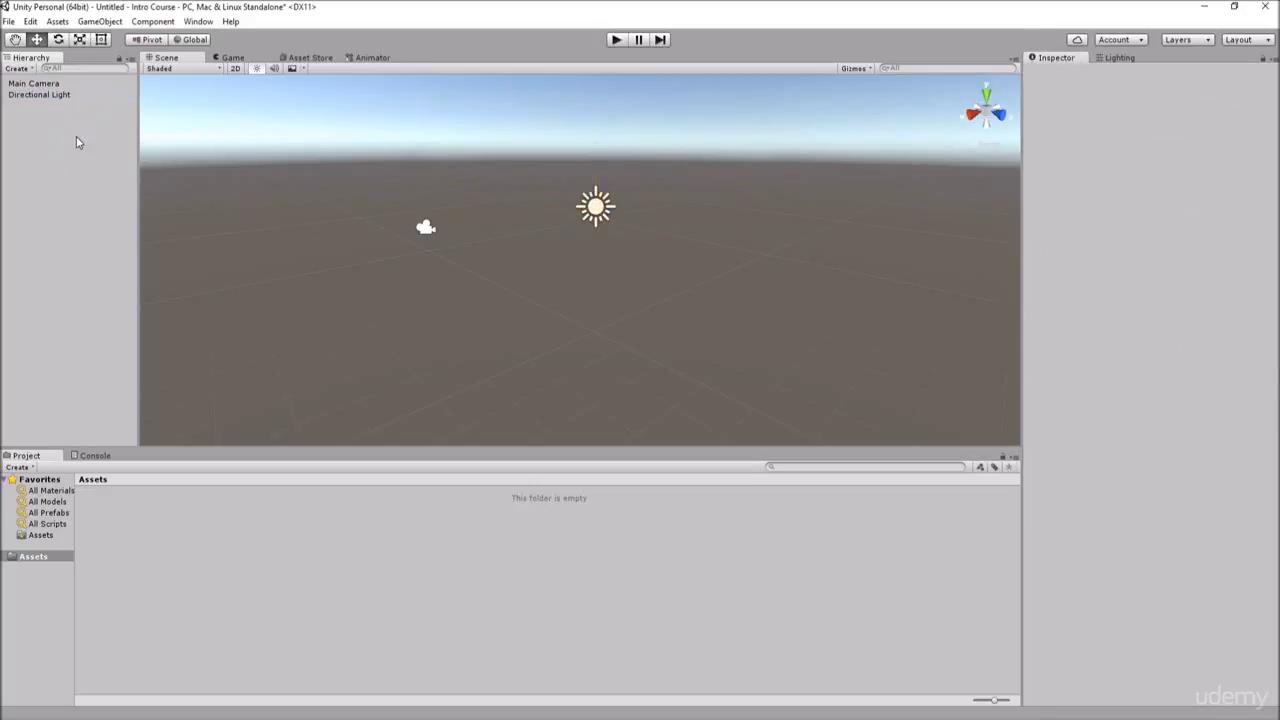
pyautogui.click(40, 84)
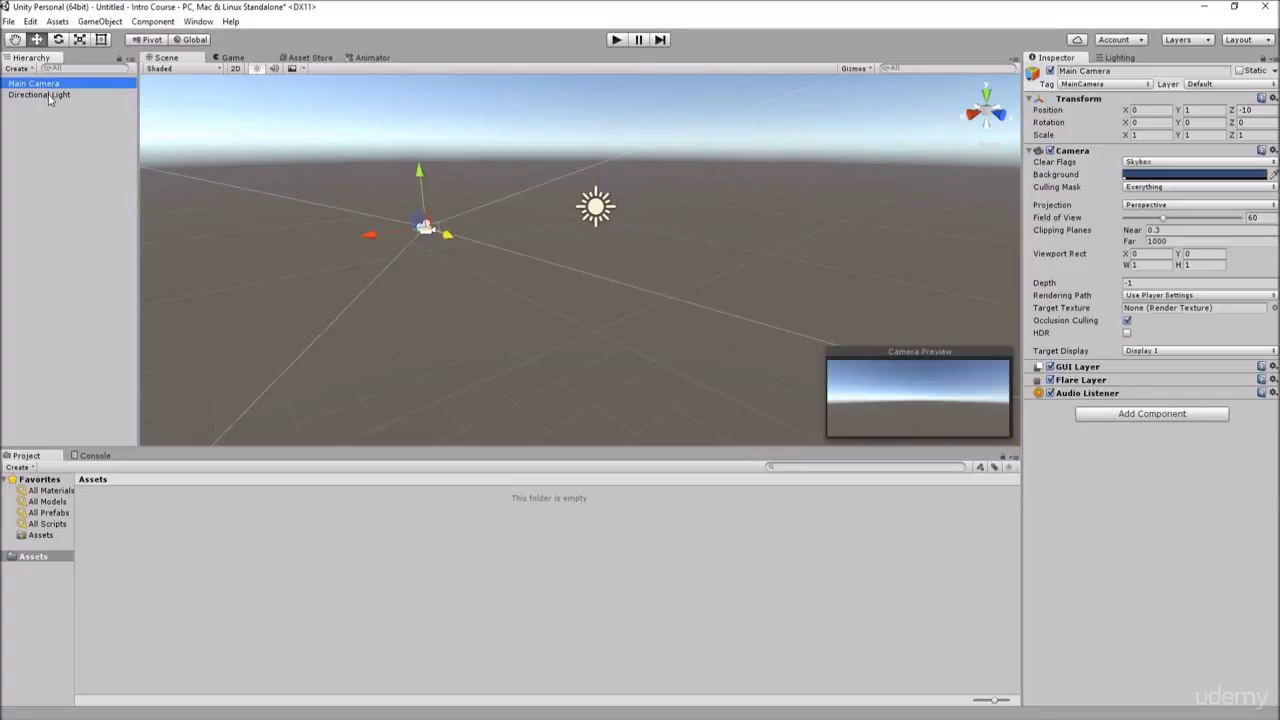
pyautogui.click(48, 96)
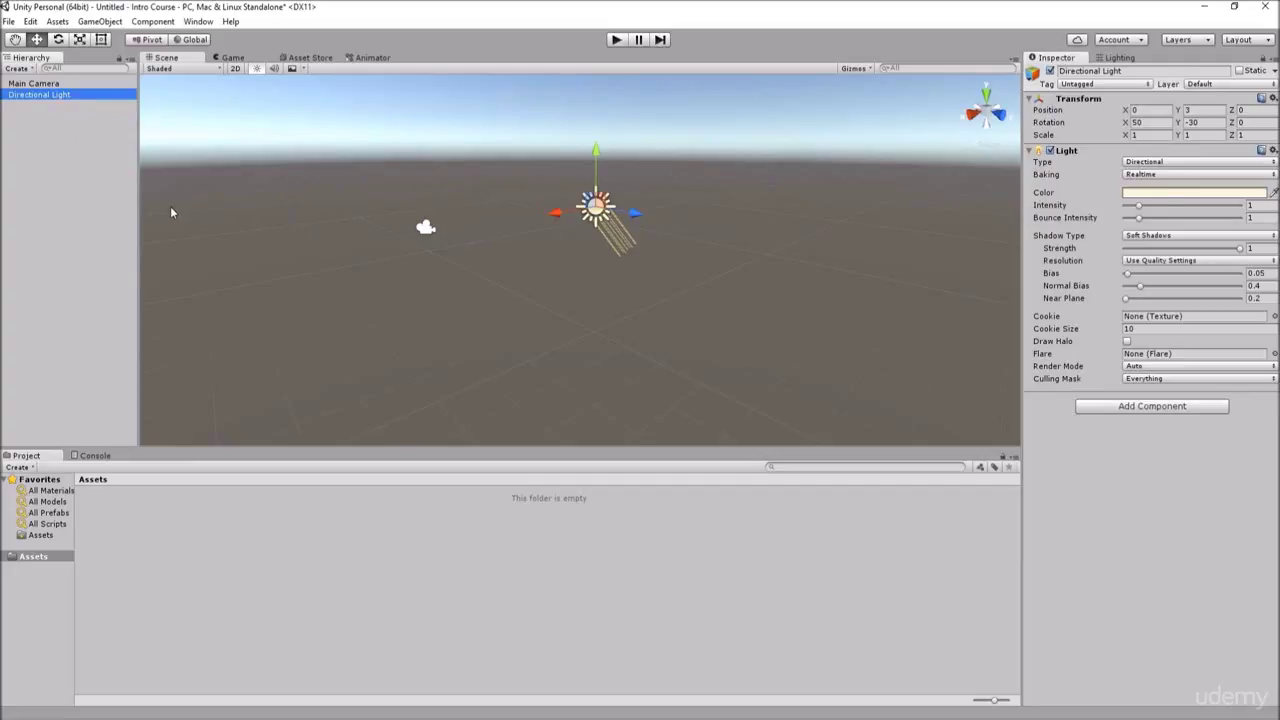
pyautogui.click(85, 154)
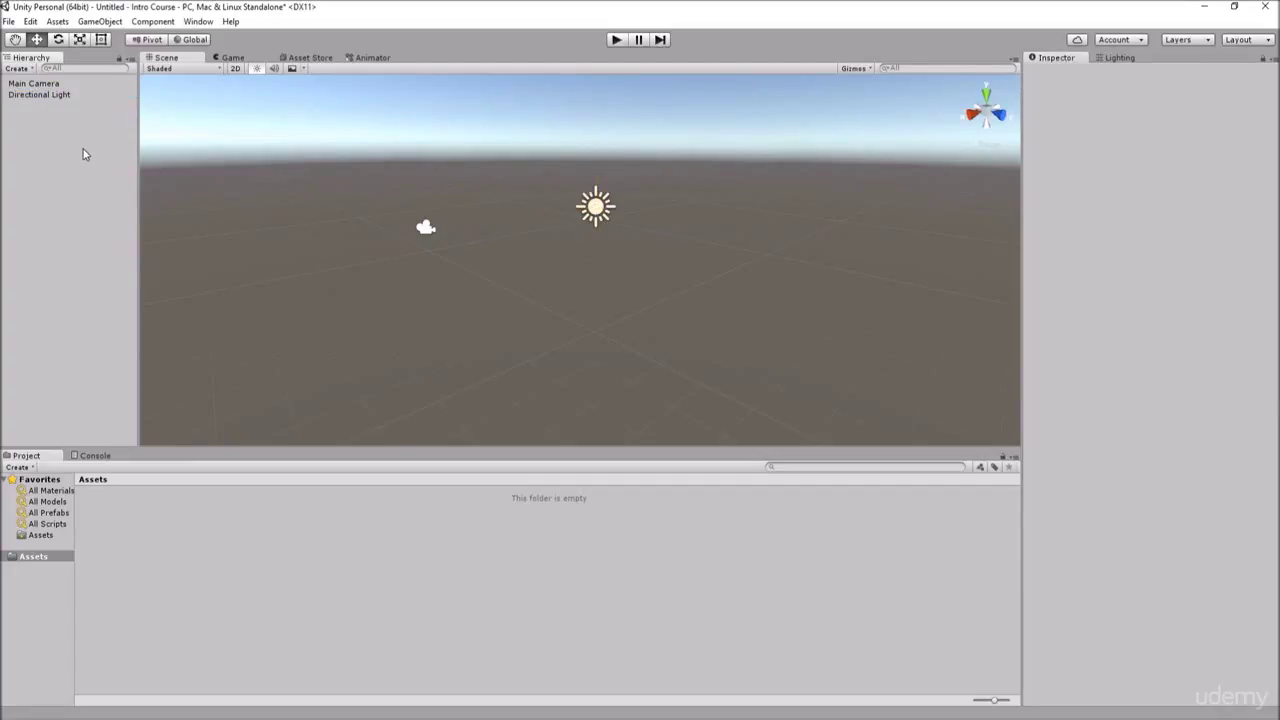
# Add a cube, a sphere and a capsule as 3D objects to the scene
pyautogui.click(100, 21)
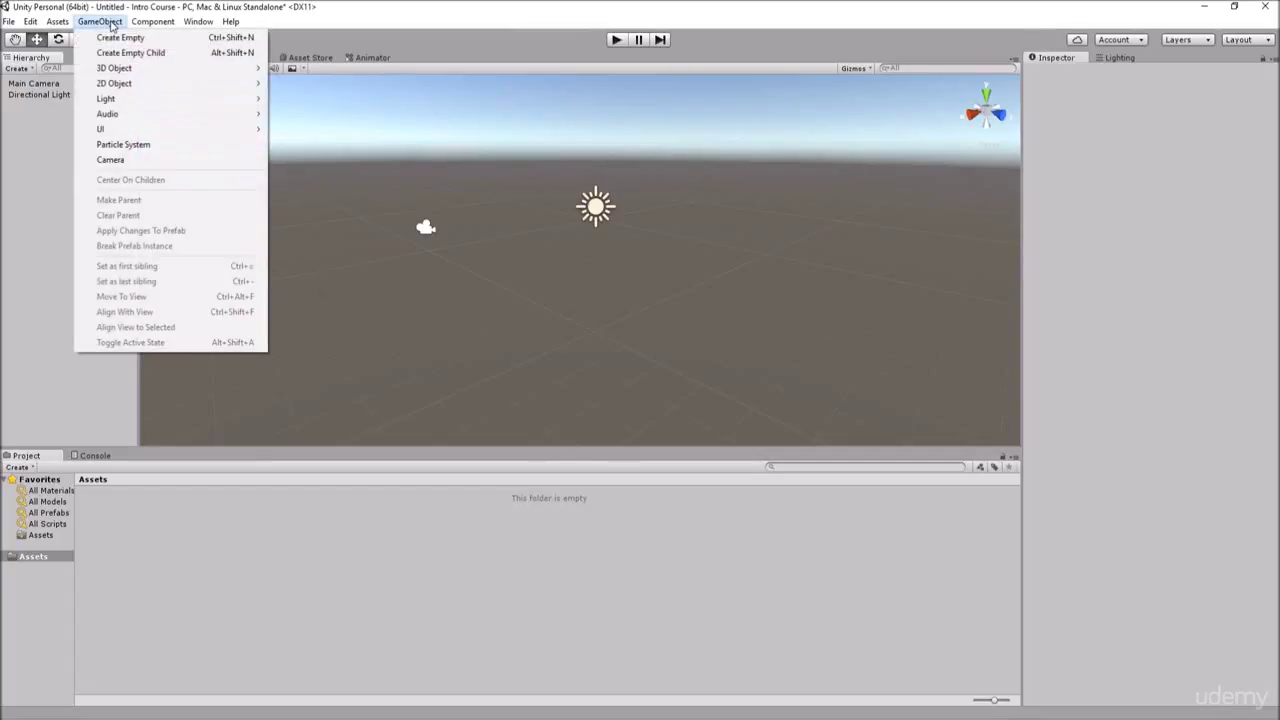
pyautogui.moveTo(111, 70)
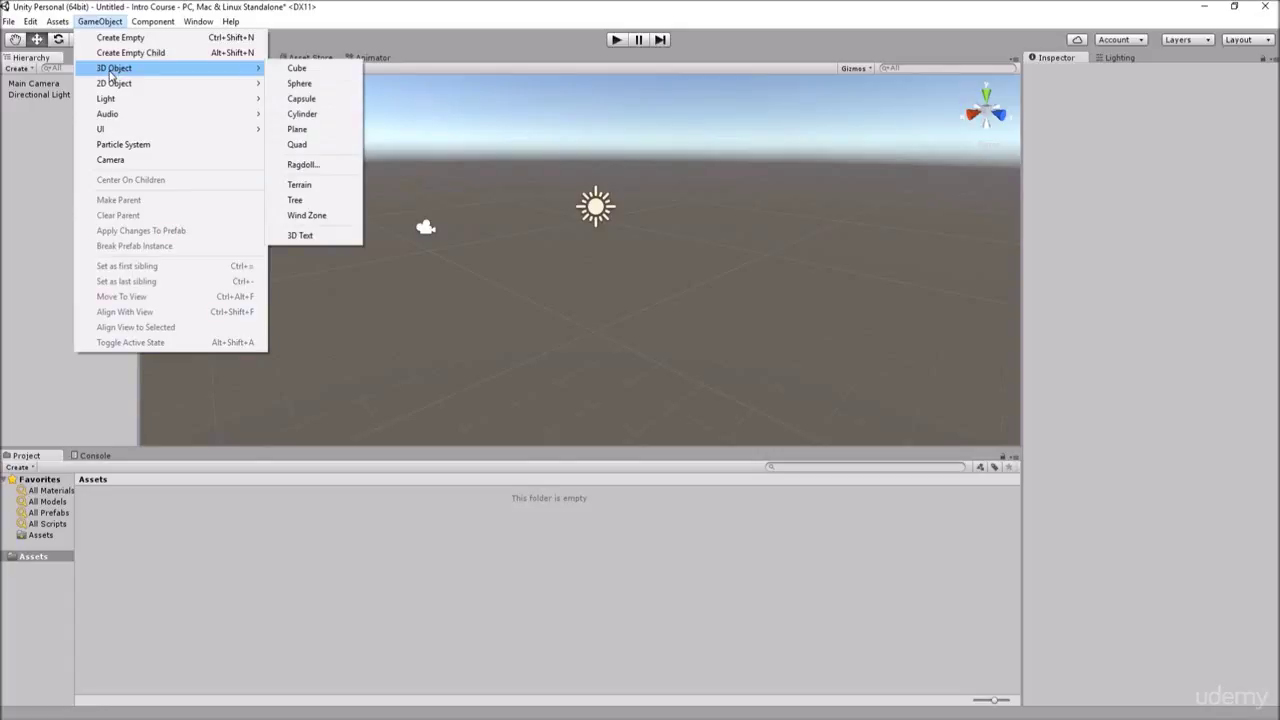
pyautogui.click(297, 68)
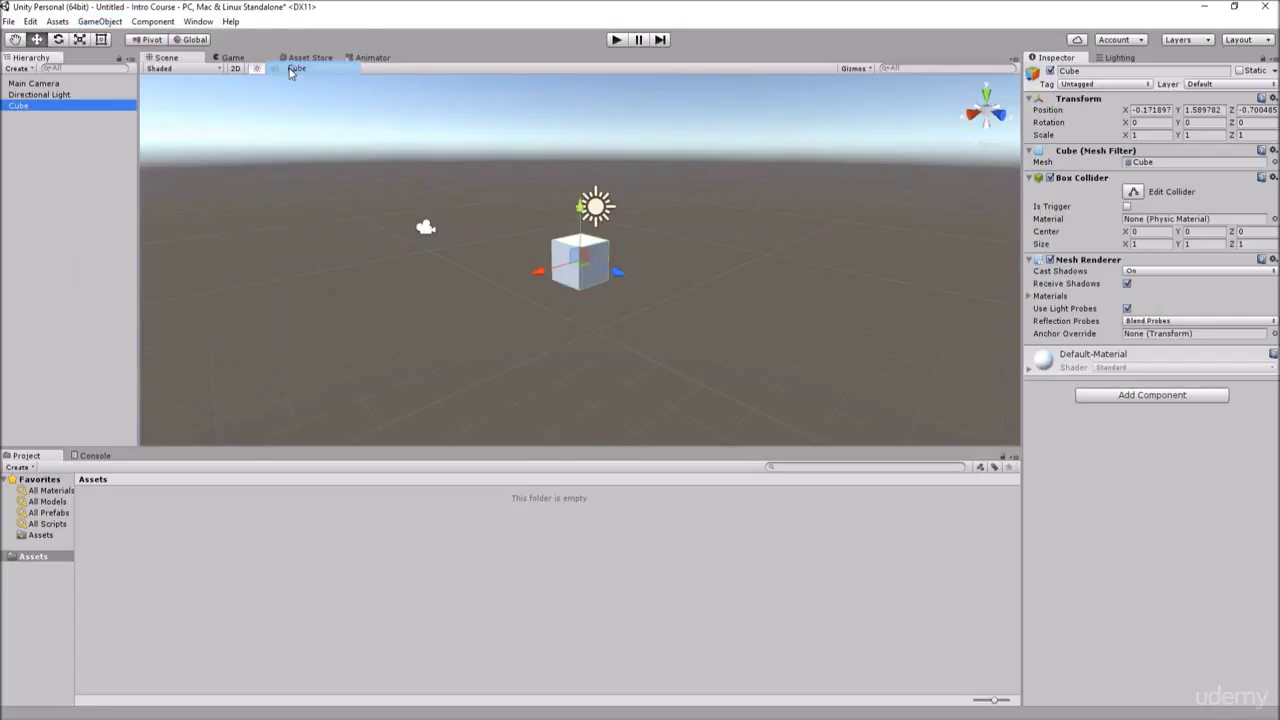
pyautogui.click(112, 22)
pyautogui.moveTo(119, 71)
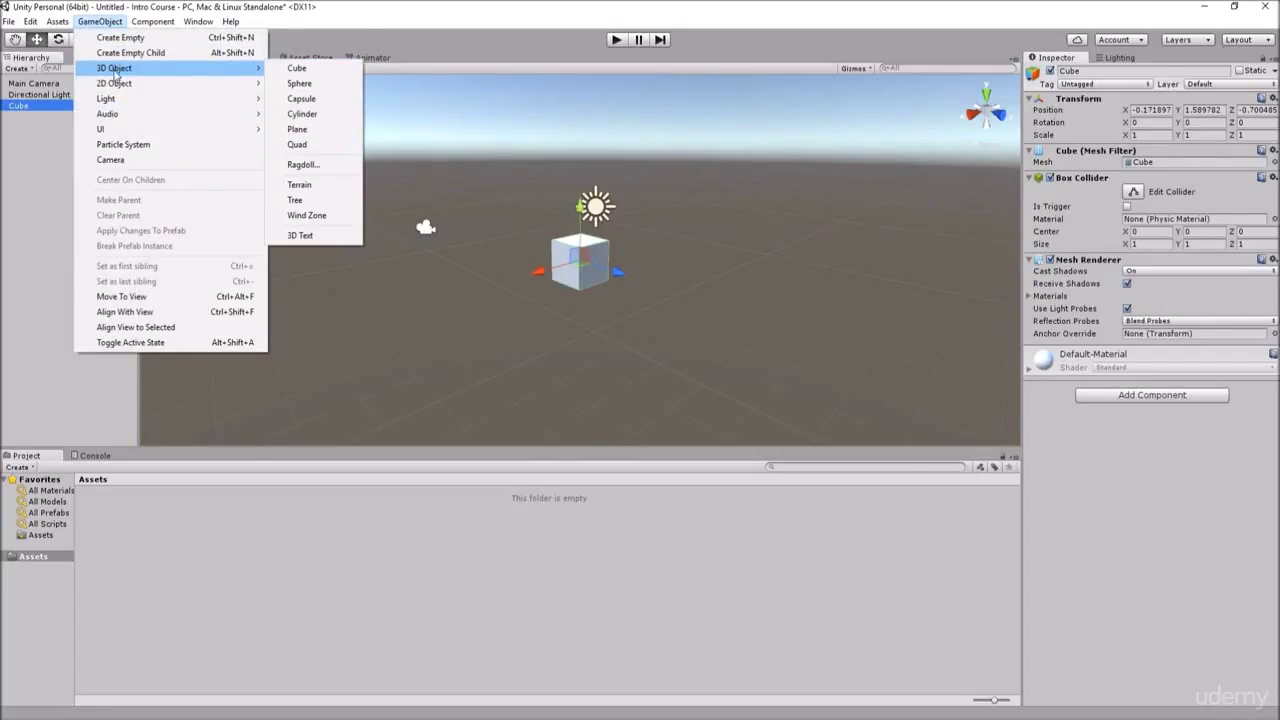
pyautogui.click(300, 84)
pyautogui.click(100, 21)
pyautogui.moveTo(238, 70)
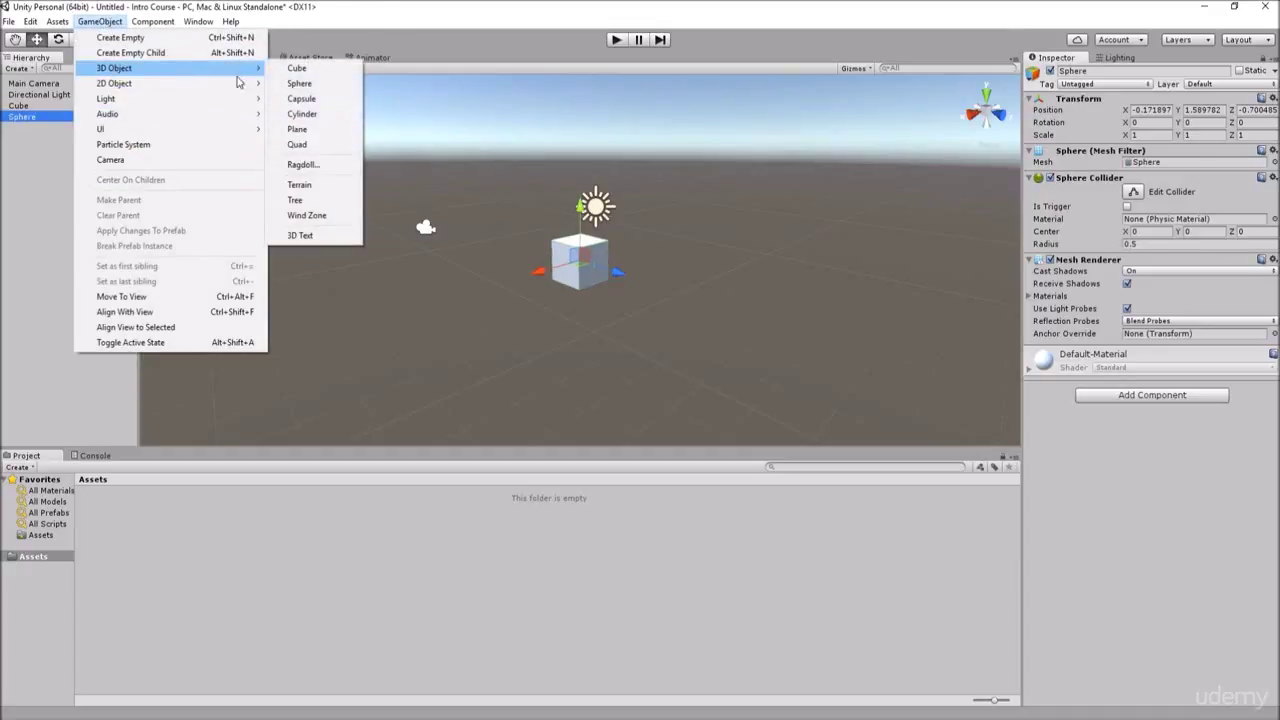
pyautogui.click(303, 98)
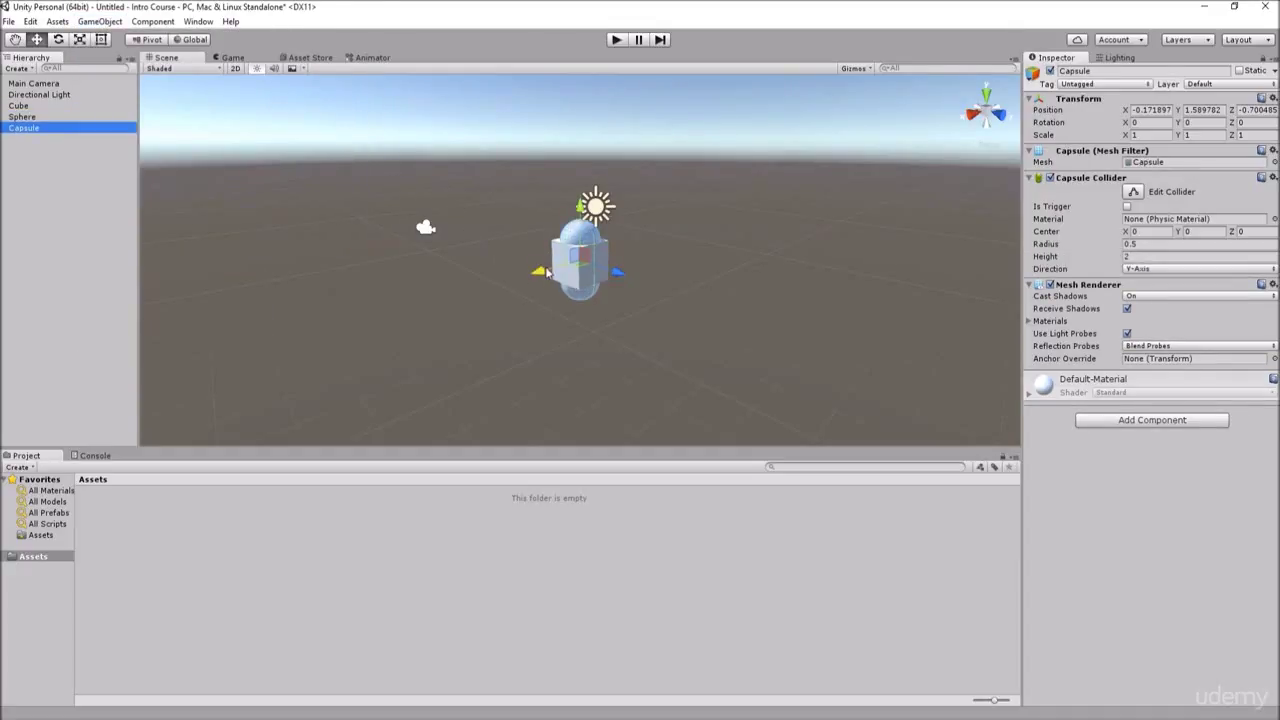
# Separate the overlapping shapes by moving the capsule to about X 5 and the cube to about X 3, leaving the sphere in place
pyautogui.moveTo(548, 270); pyautogui.dragTo(410, 361)
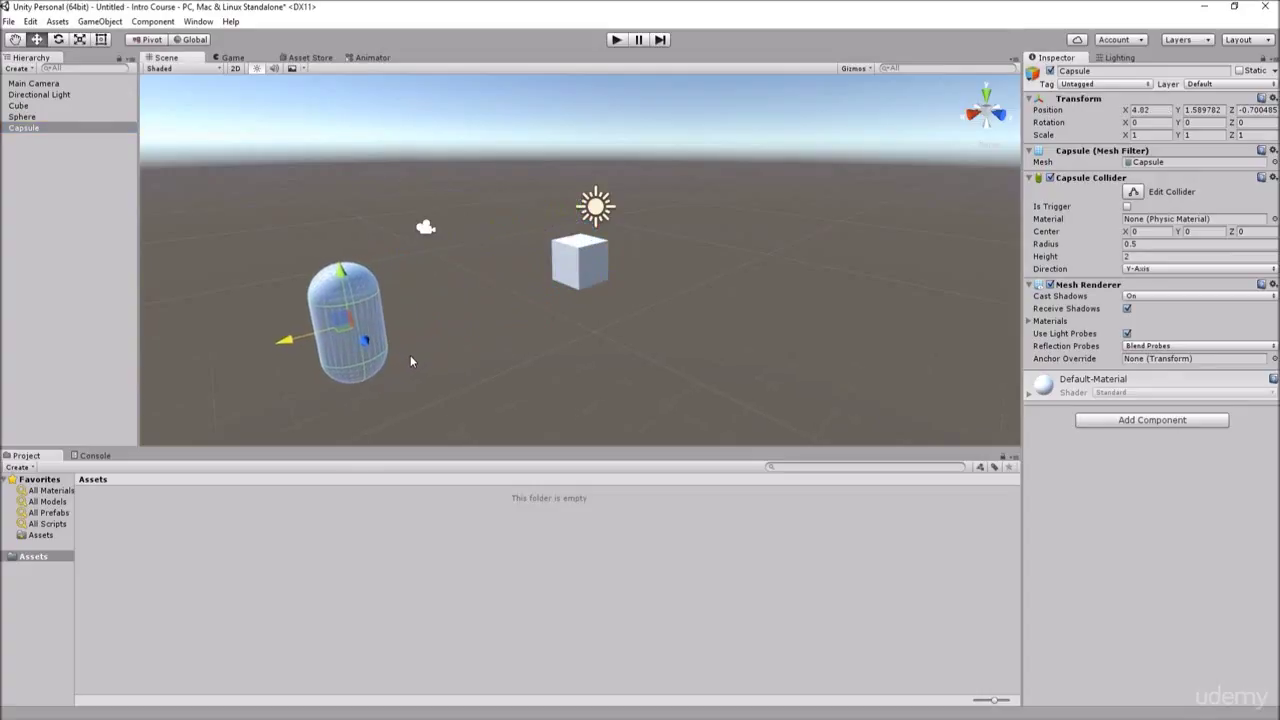
pyautogui.click(565, 265)
pyautogui.moveTo(540, 272); pyautogui.dragTo(467, 330)
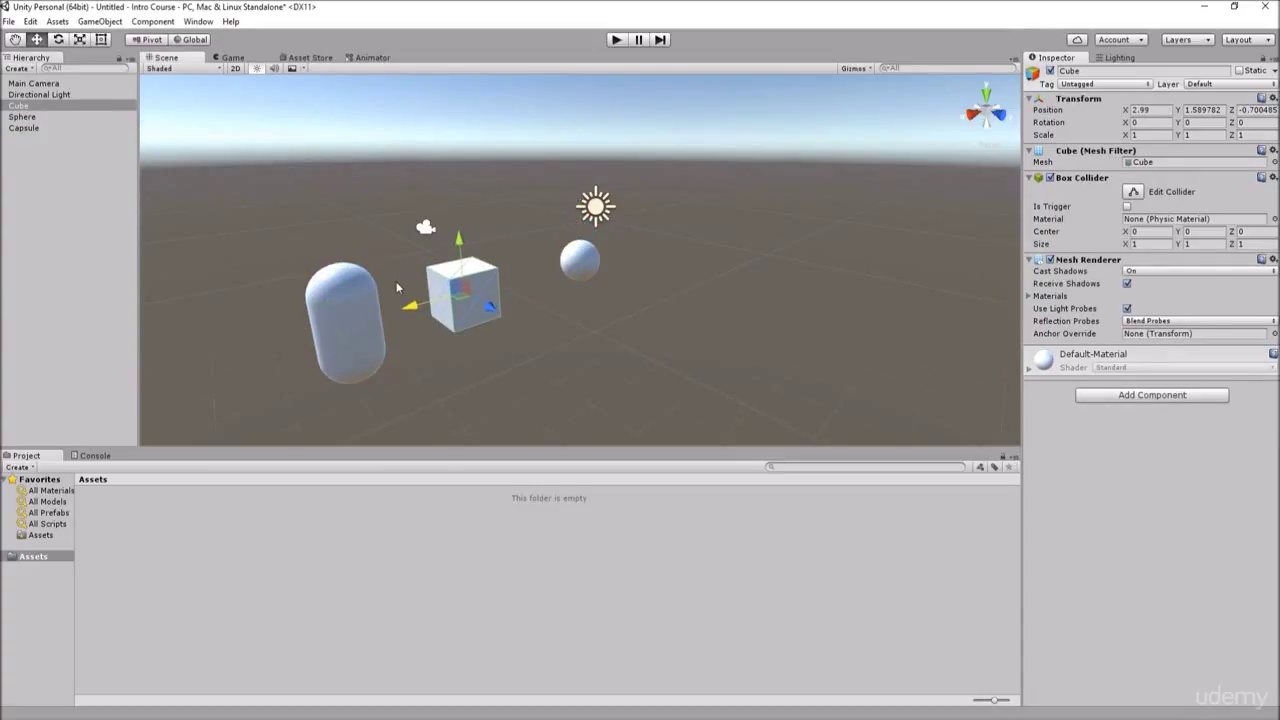
pyautogui.click(22, 118)
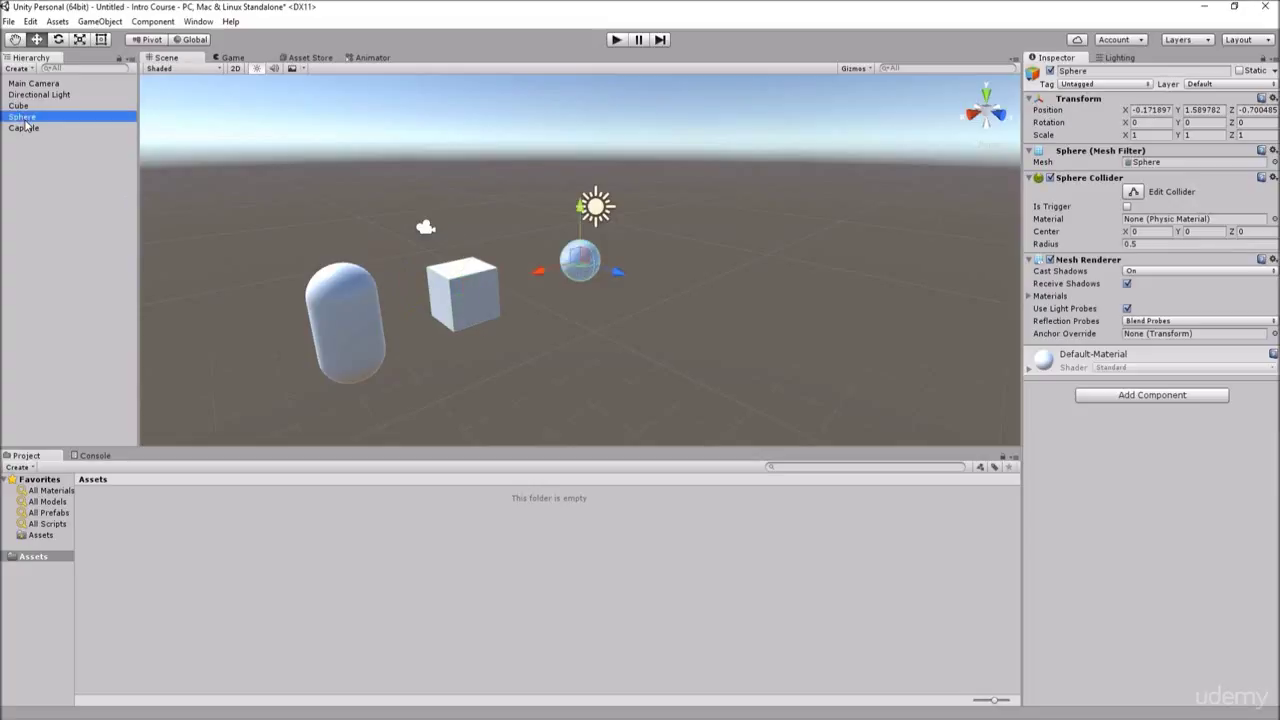
pyautogui.click(34, 140)
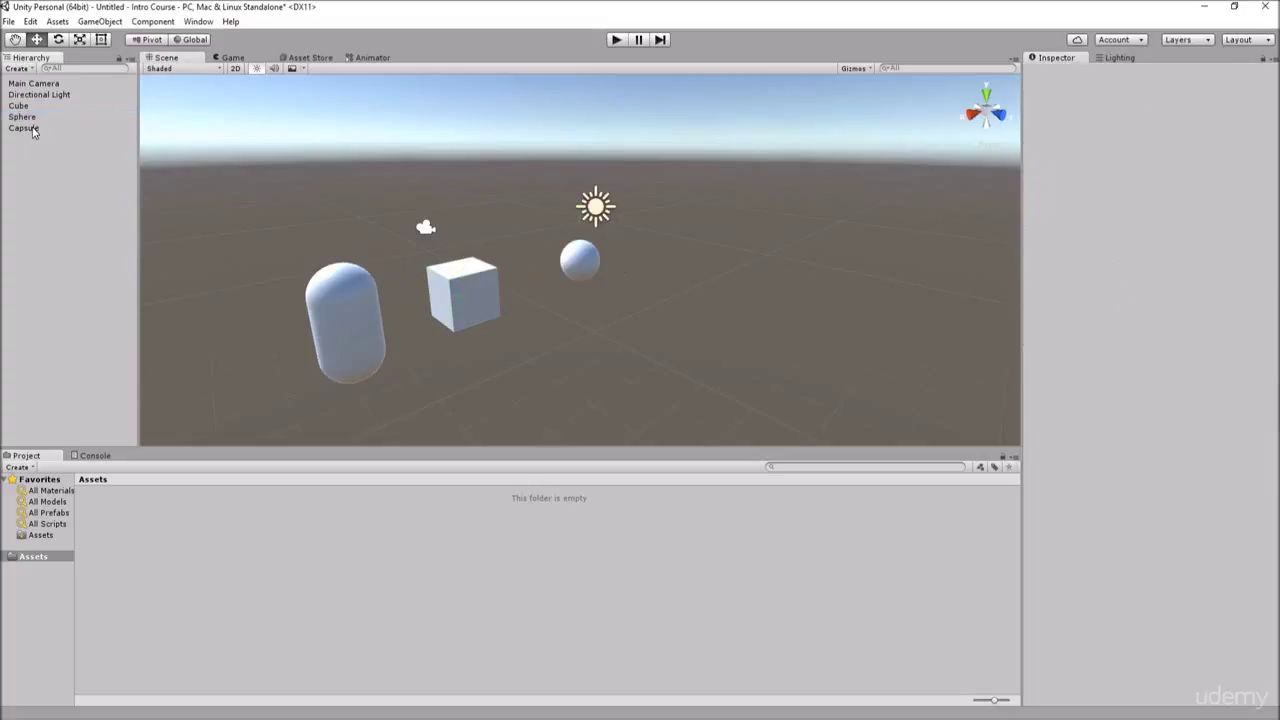
# Rename the capsule object to "renamed" and deselect it
pyautogui.click(24, 128)
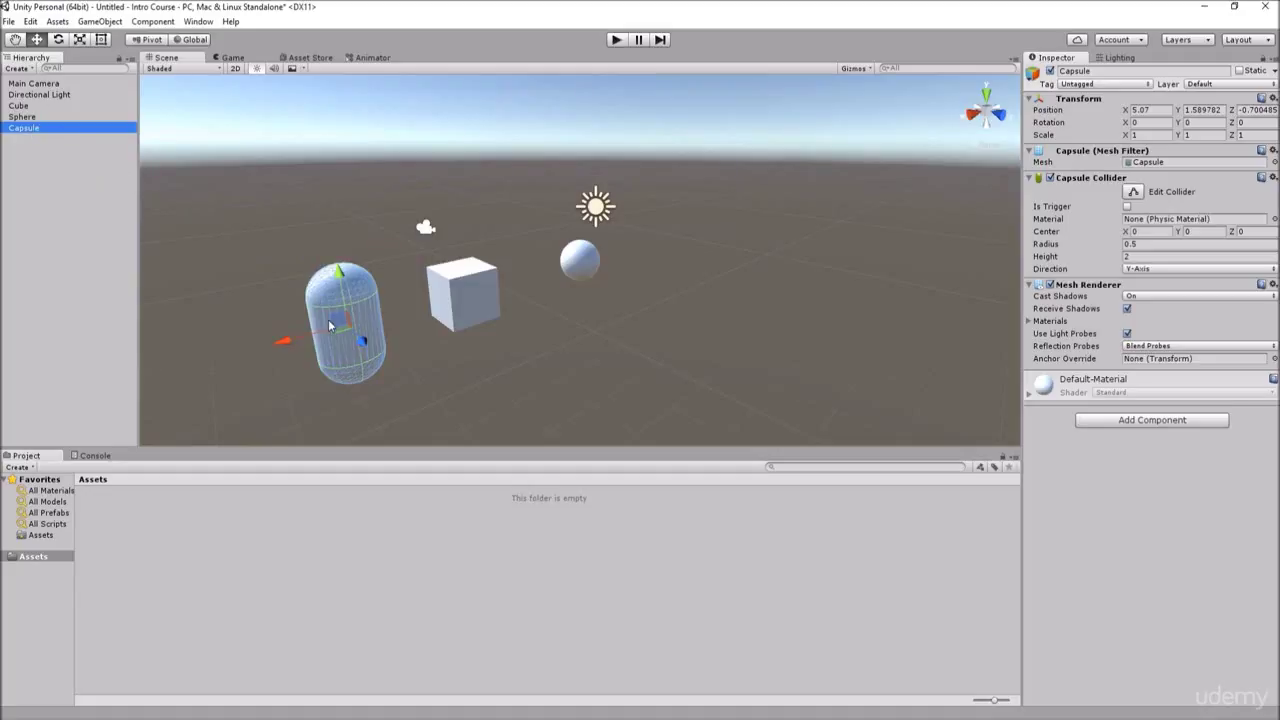
pyautogui.click(28, 130)
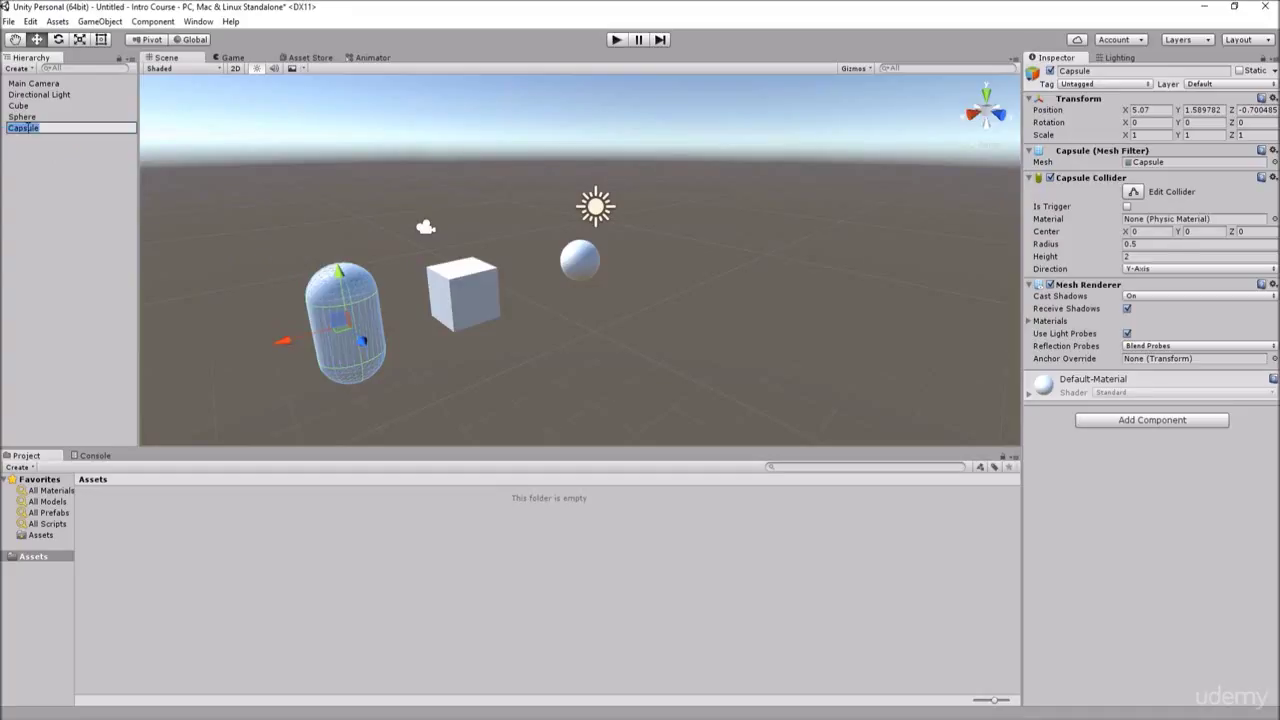
pyautogui.write('renamed')
pyautogui.press('Return')
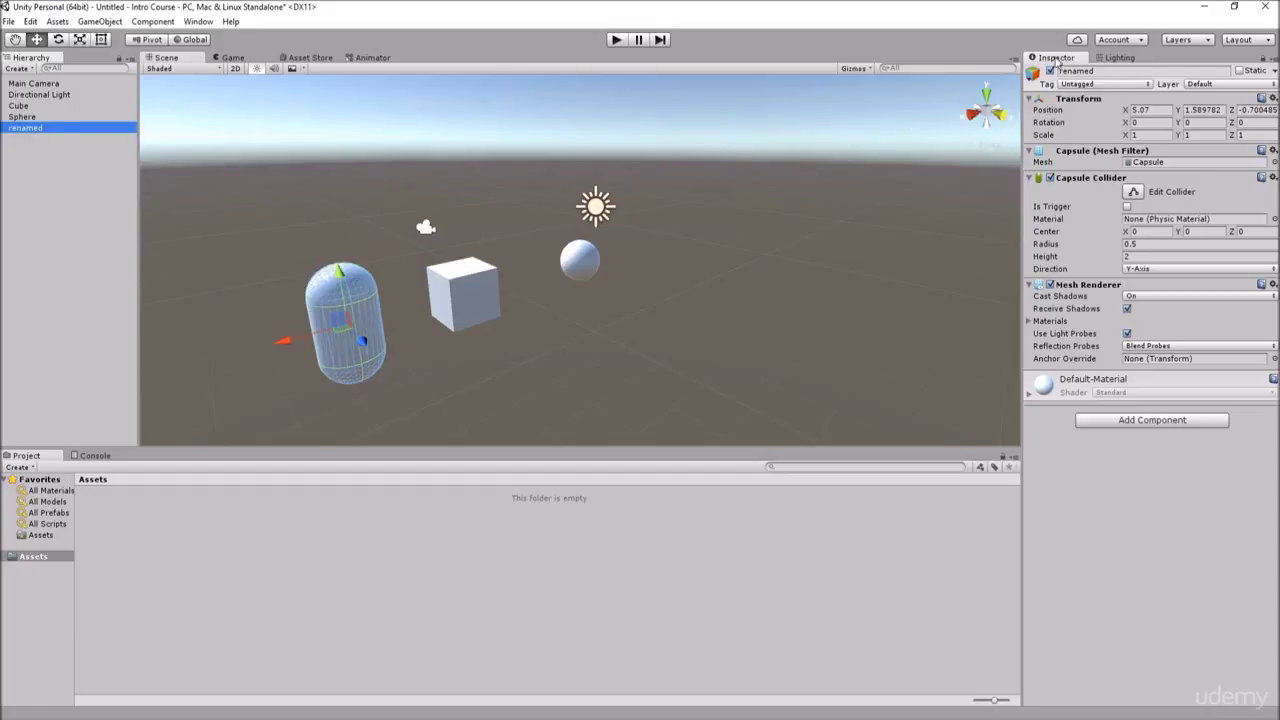
pyautogui.click(1106, 70)
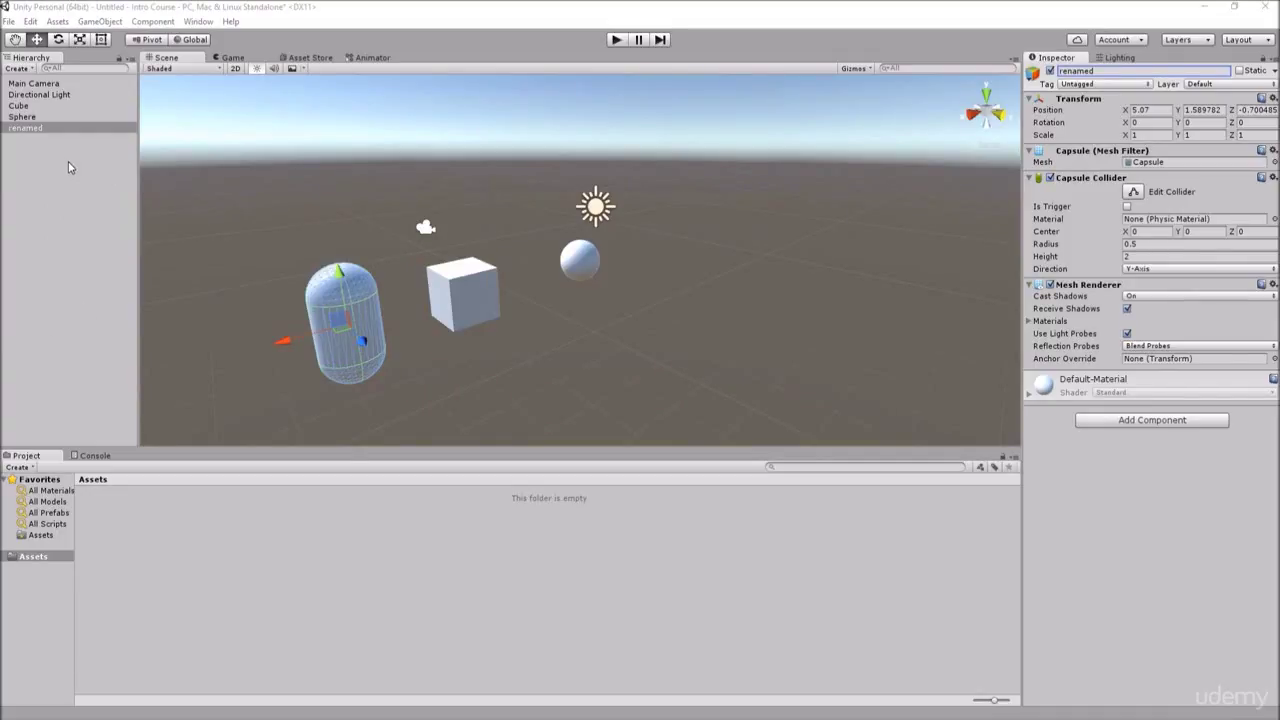
pyautogui.click(65, 244)
# Add a plane as a 3D object to the scene
pyautogui.click(100, 21)
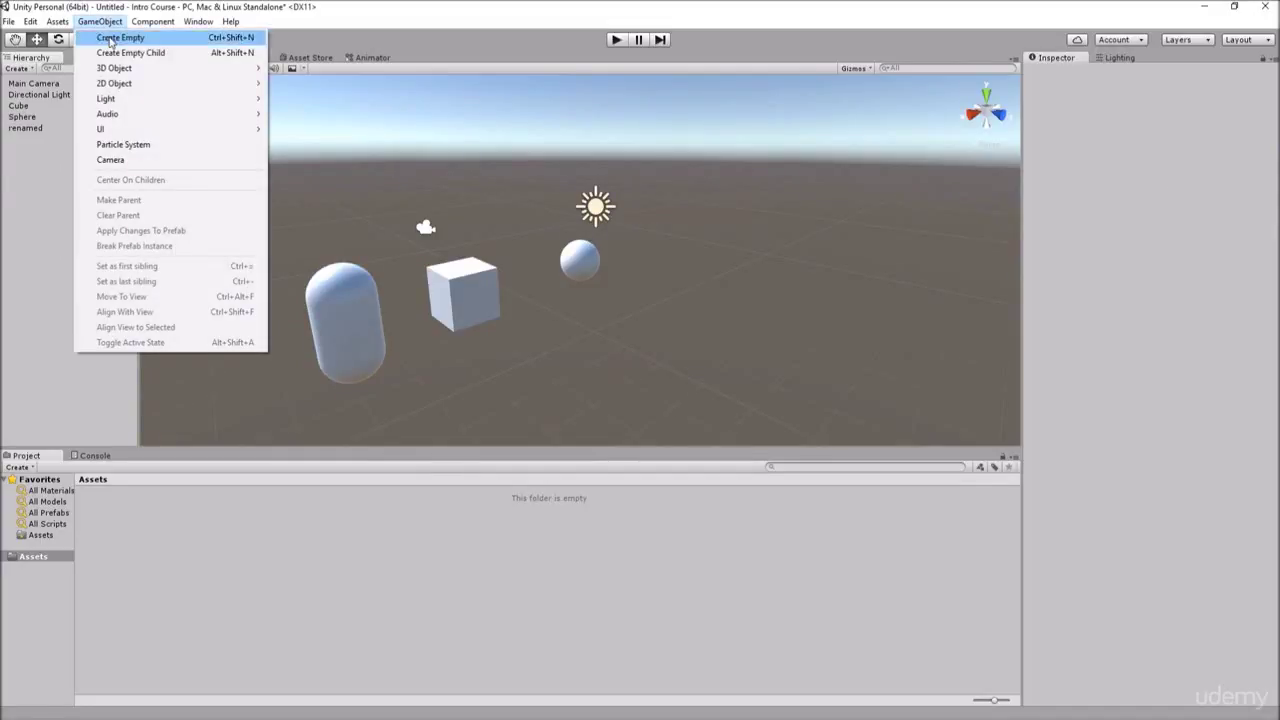
pyautogui.moveTo(214, 68)
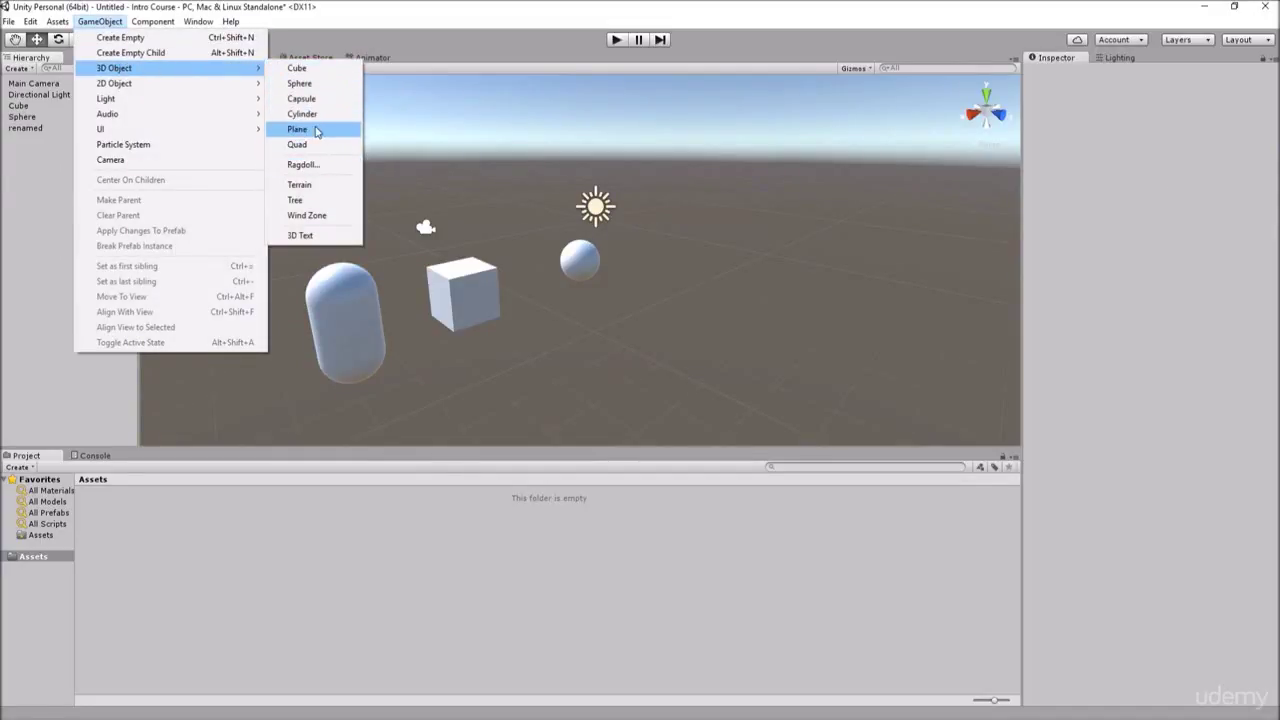
pyautogui.click(315, 131)
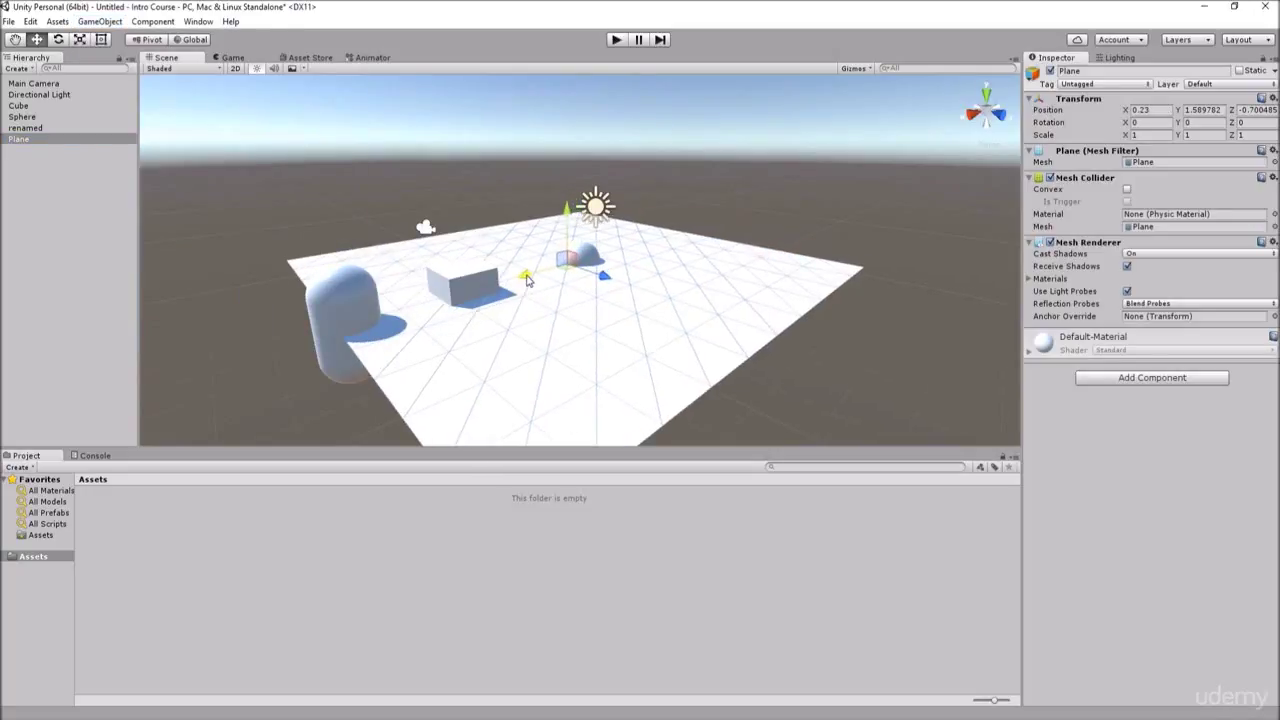
# Duplicate the plane four times and spread the copies out behind and beside the original, with gaps between them
pyautogui.hotkey('ctrl', 'd')
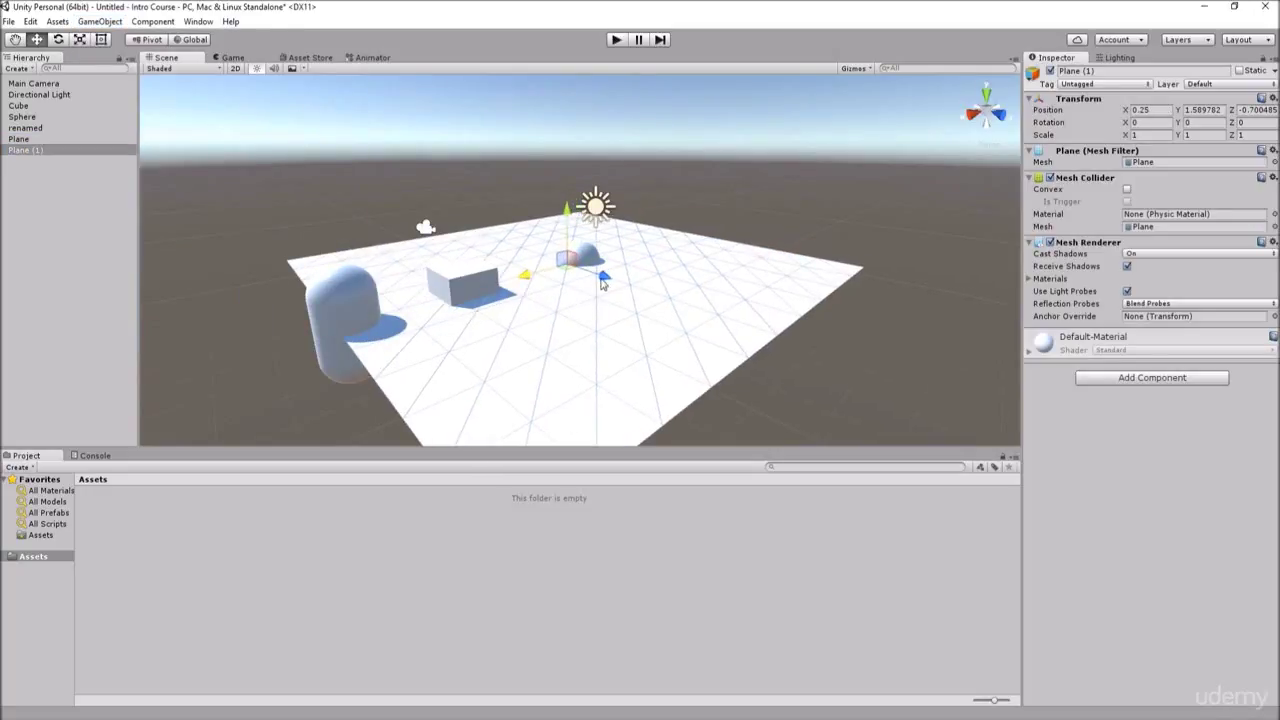
pyautogui.moveTo(604, 281); pyautogui.dragTo(897, 180)
pyautogui.hotkey('ctrl', 'd')
pyautogui.hotkey('ctrl', 'd')
pyautogui.hotkey('ctrl', 'd')
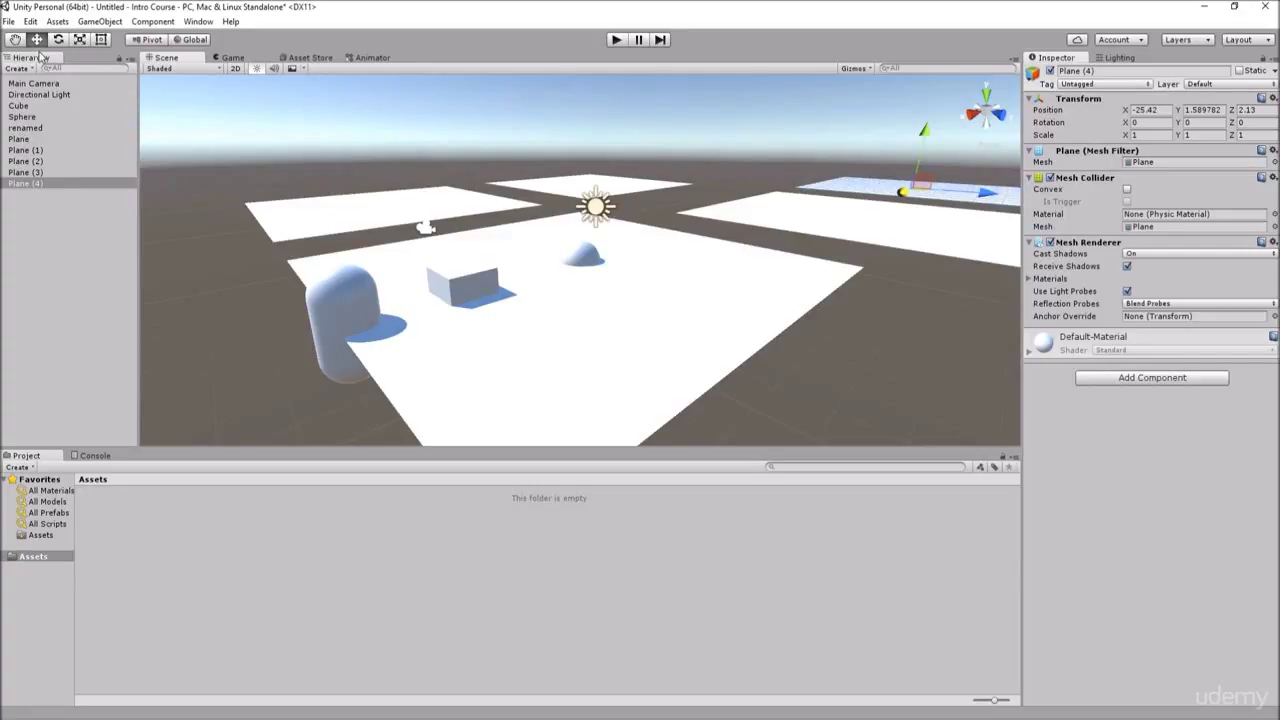
# Create an empty game object as a child of Plane (4), then collapse and re-expand its parent
pyautogui.rightClick(50, 235)
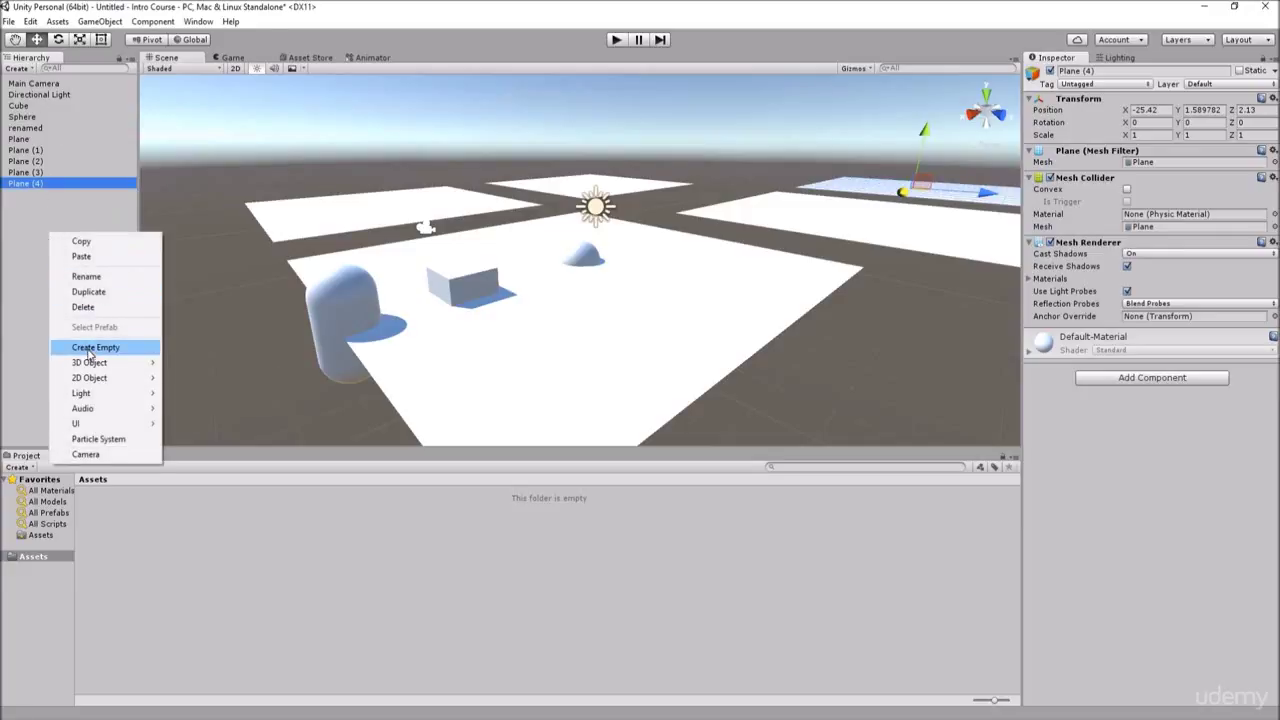
pyautogui.click(88, 352)
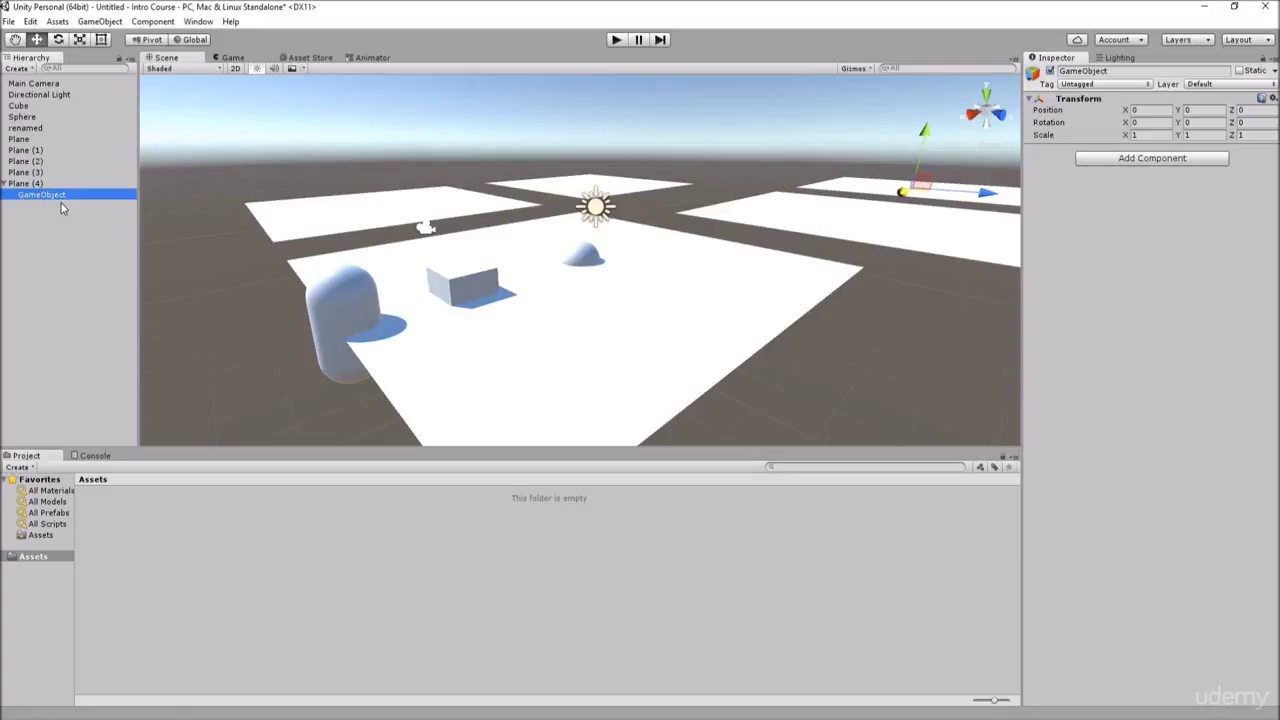
pyautogui.click(4, 185)
pyautogui.click(4, 185)
# Unparent the empty GameObject from Plane (4) by moving it to the top level of the hierarchy
pyautogui.click(24, 184)
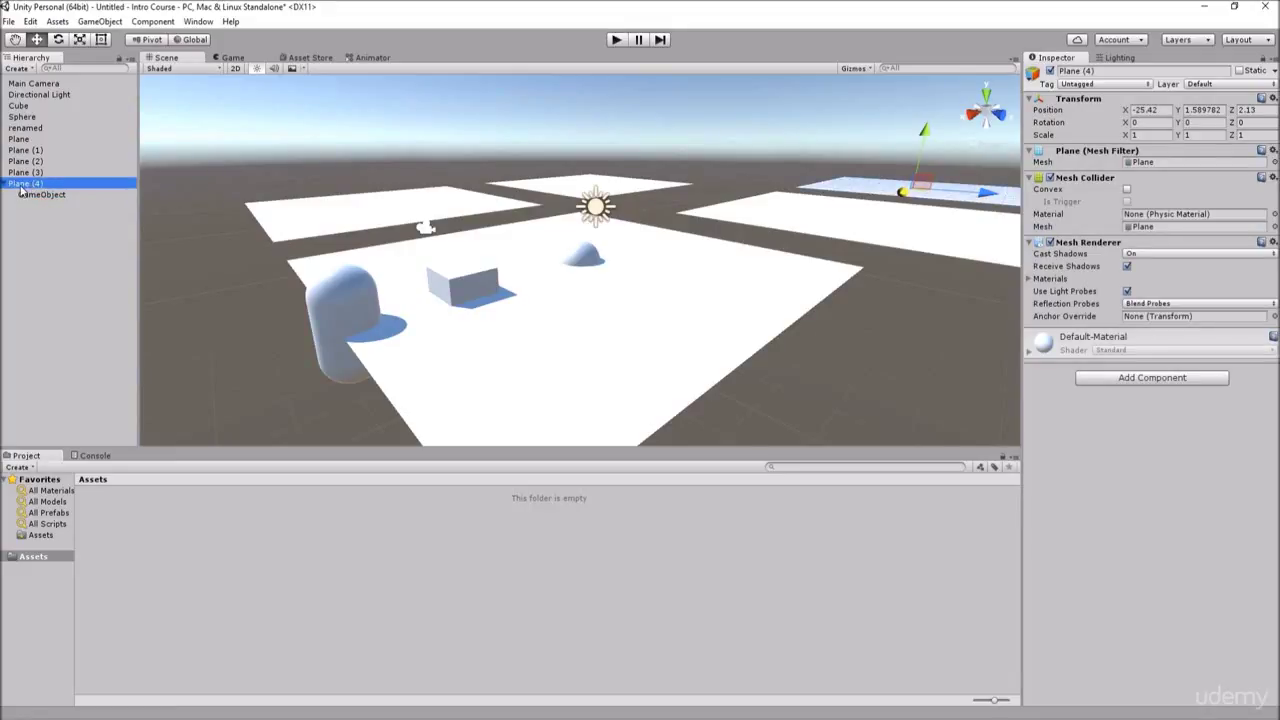
pyautogui.click(45, 195)
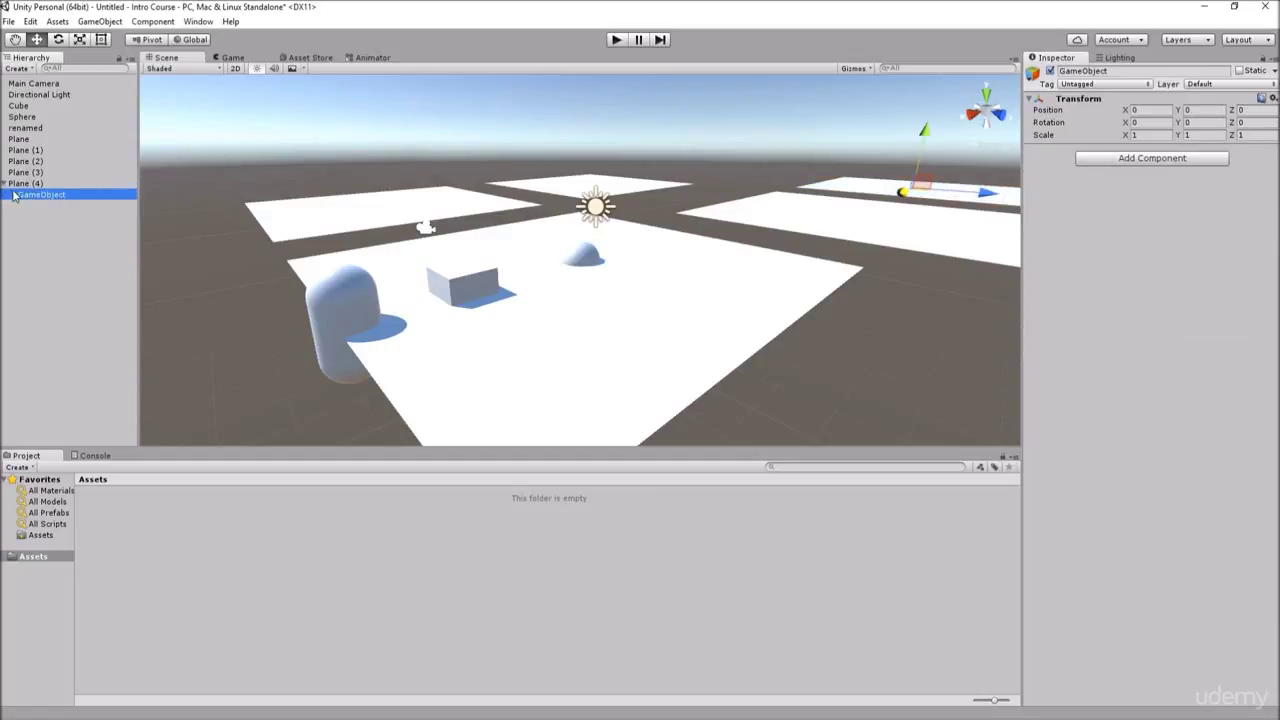
pyautogui.click(27, 185)
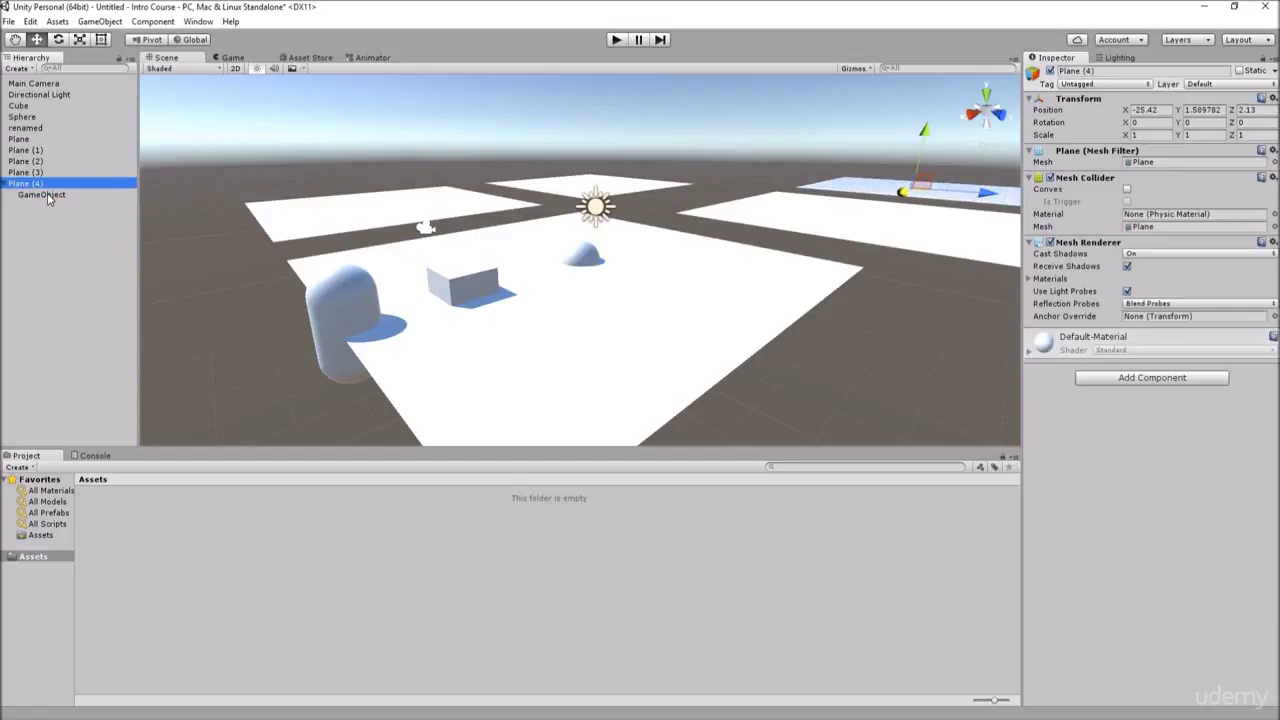
pyautogui.click(45, 196)
pyautogui.moveTo(44, 196); pyautogui.dragTo(44, 218)
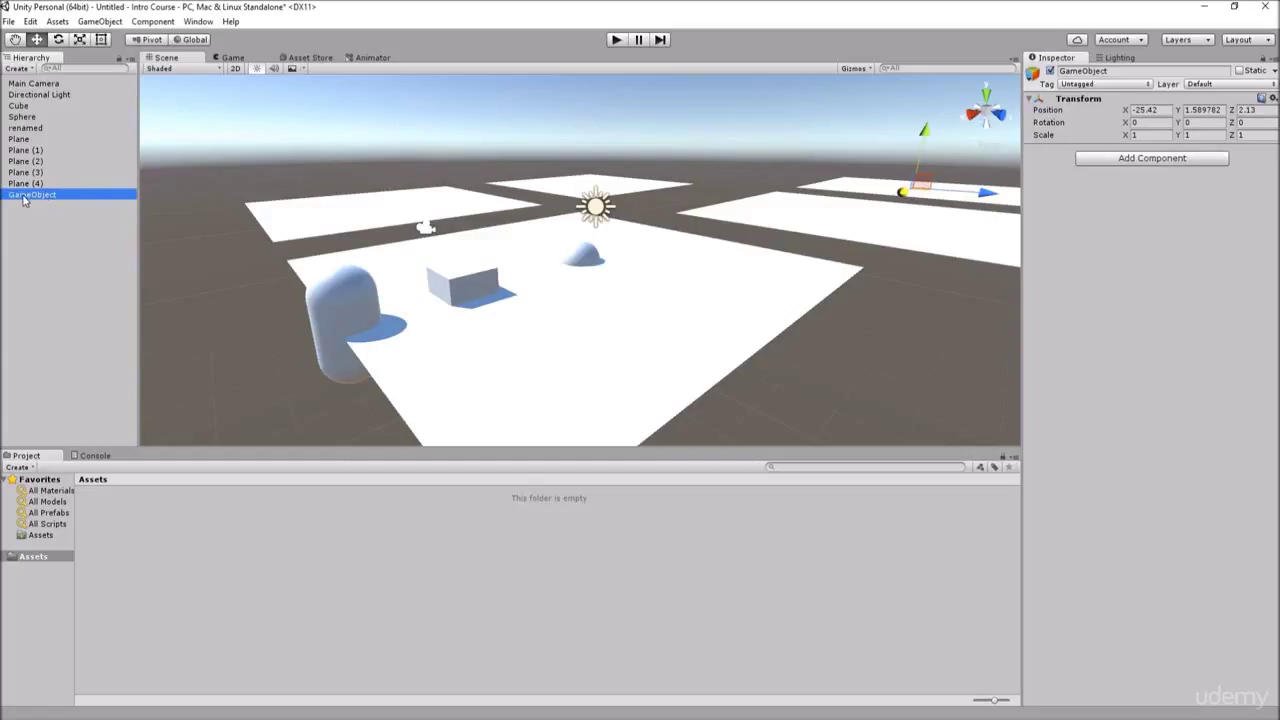
# Rename the empty GameObject in the hierarchy to Planes
pyautogui.click(31, 197)
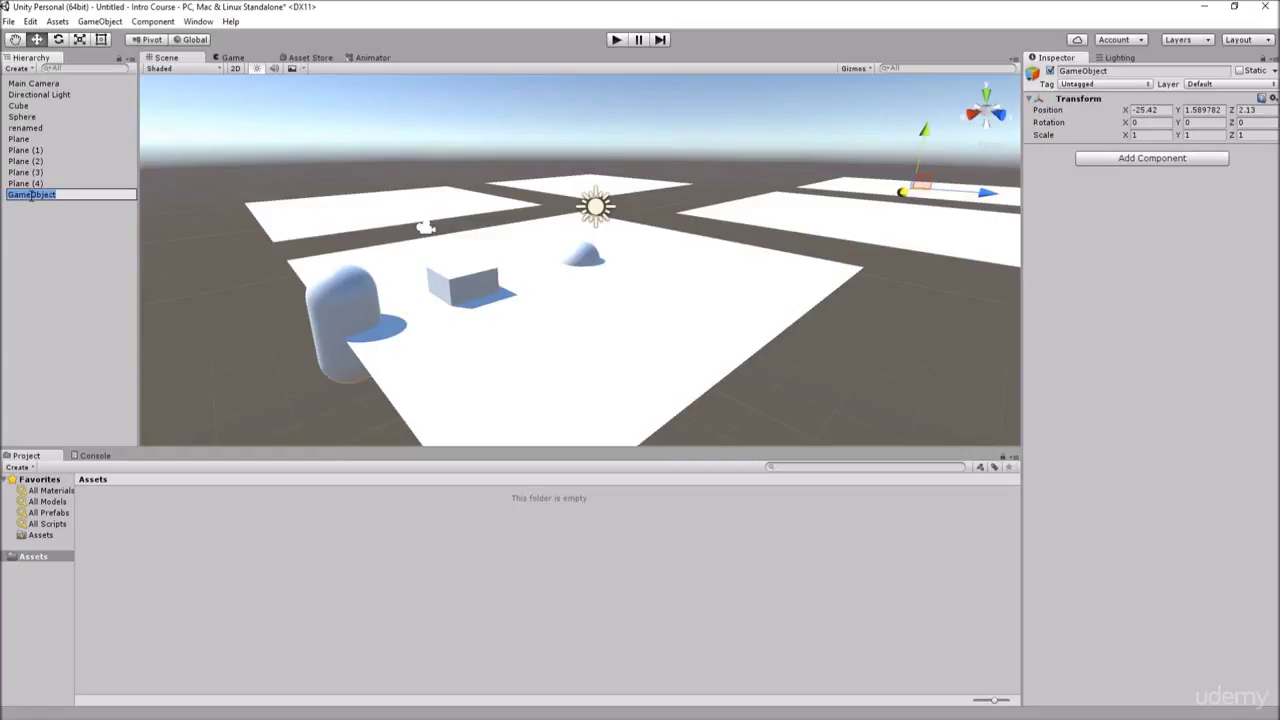
pyautogui.write('Planes')
pyautogui.press('Return')
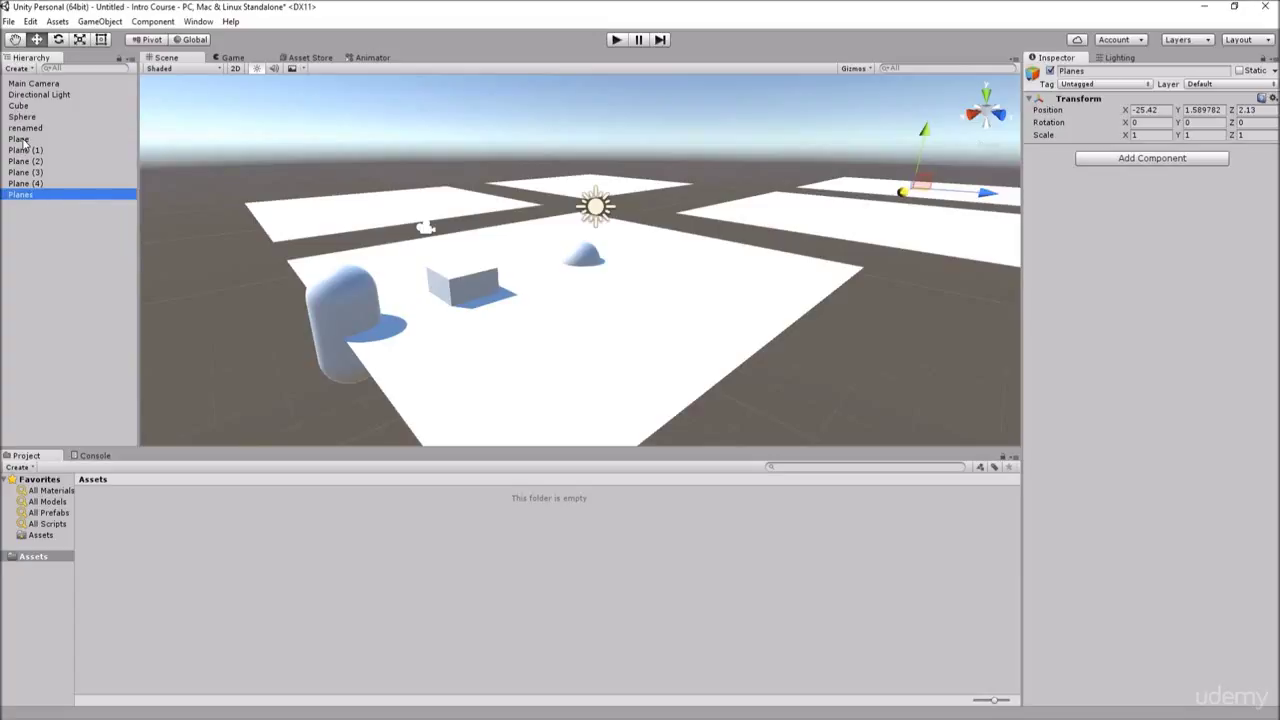
# Make all five planes, Plane through Plane (4), children of the Planes object and collapse the group
pyautogui.click(22, 139)
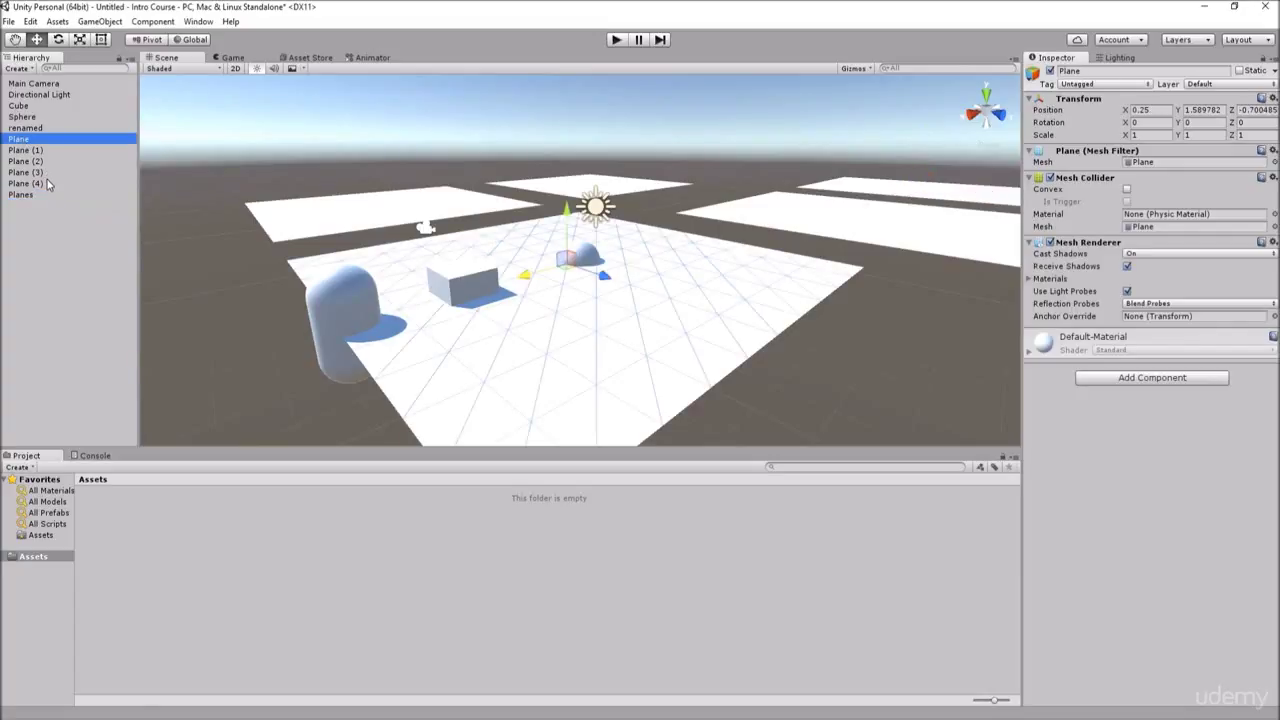
pyautogui.keyDown('shift'); pyautogui.click(38, 184); pyautogui.keyUp('shift')
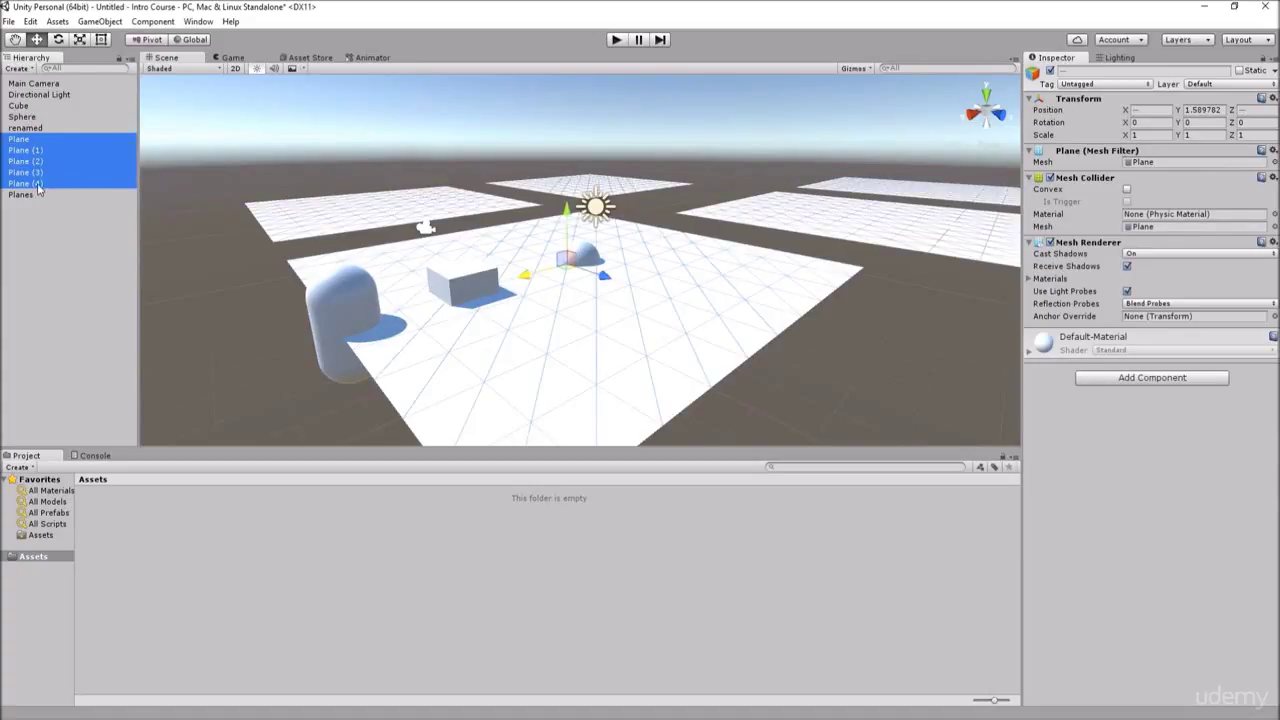
pyautogui.click(36, 141)
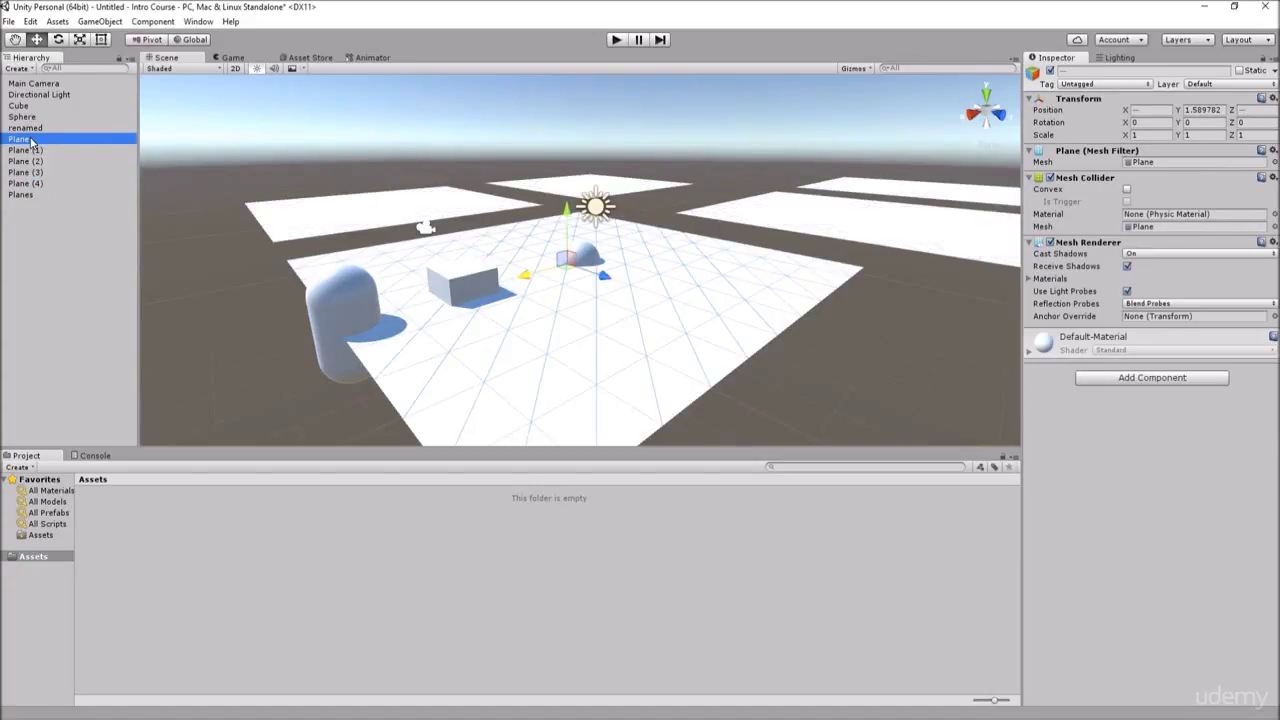
pyautogui.keyDown('ctrl'); pyautogui.click(40, 151); pyautogui.keyUp('ctrl')
pyautogui.keyDown('ctrl'); pyautogui.click(40, 162); pyautogui.keyUp('ctrl')
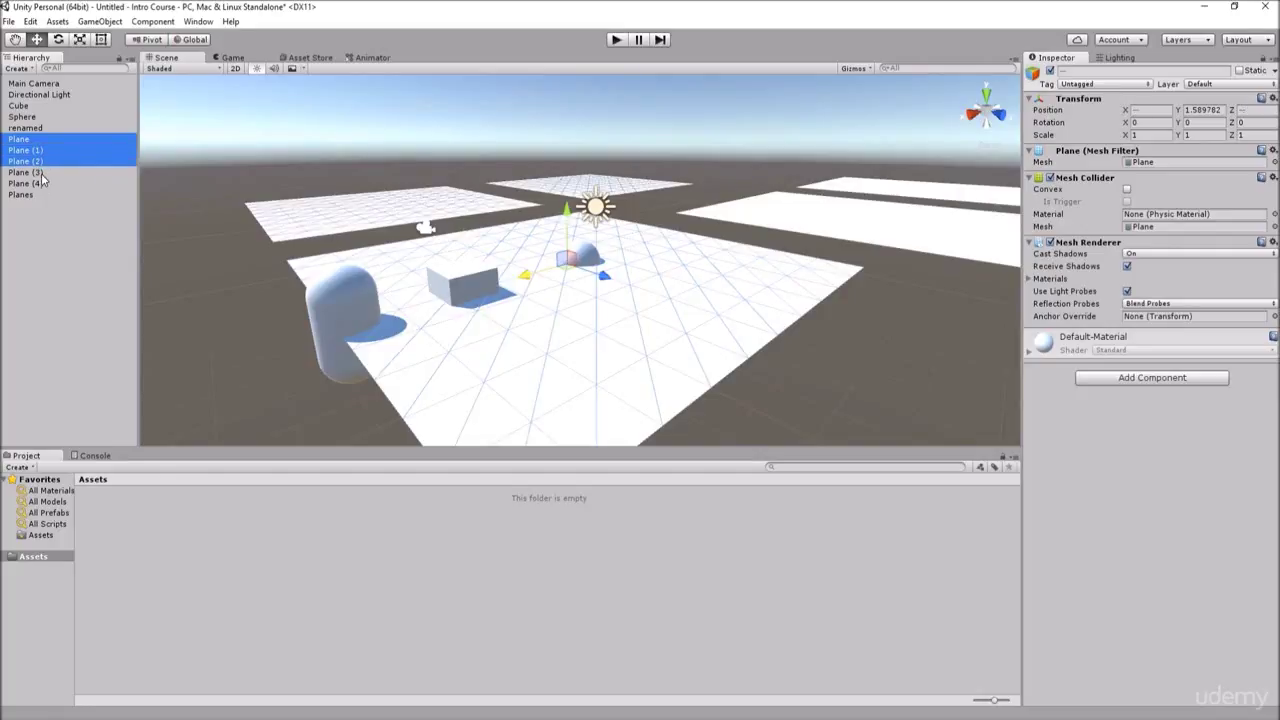
pyautogui.keyDown('ctrl'); pyautogui.click(40, 173); pyautogui.keyUp('ctrl')
pyautogui.keyDown('ctrl'); pyautogui.click(40, 184); pyautogui.keyUp('ctrl')
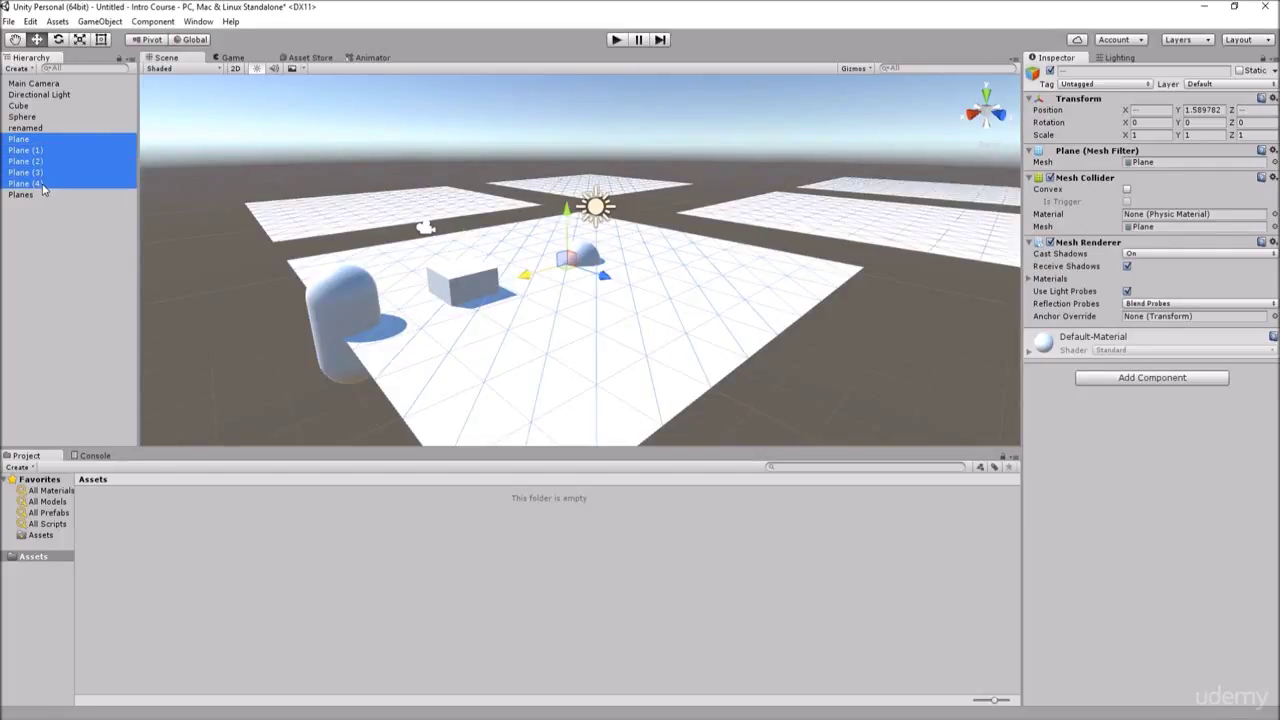
pyautogui.moveTo(25, 144); pyautogui.dragTo(20, 196)
pyautogui.click(5, 139)
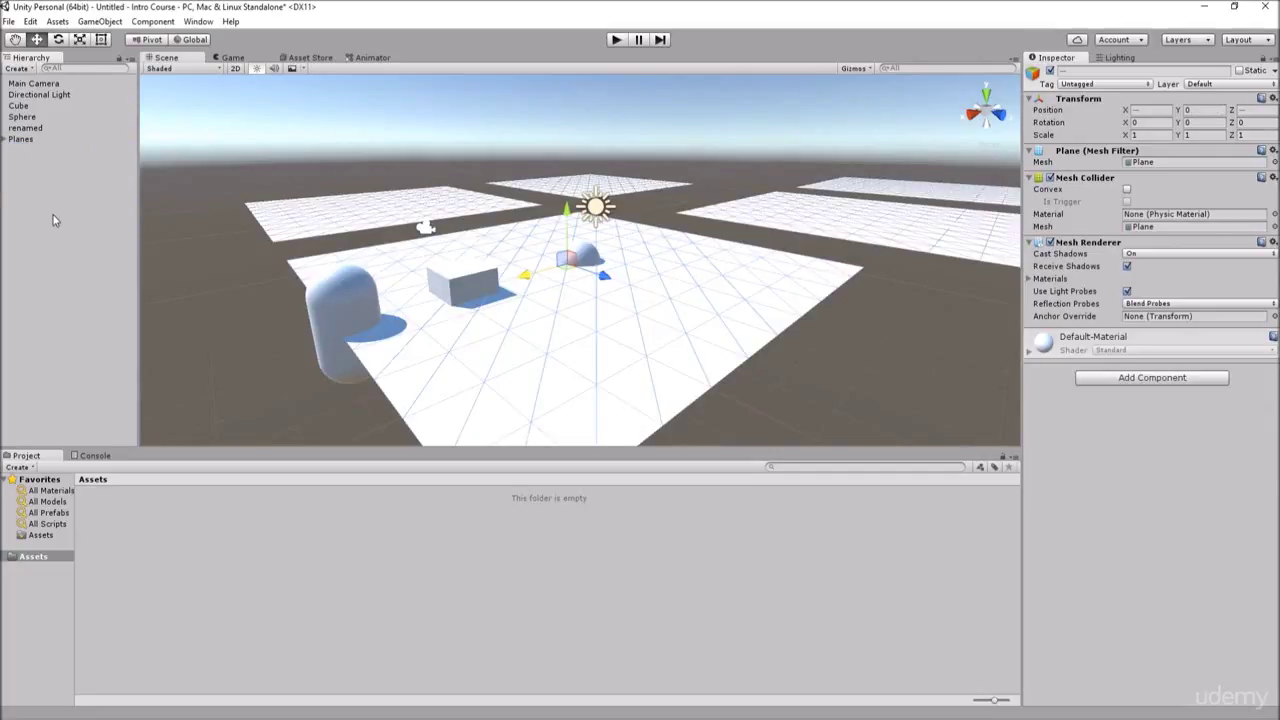
# Select the Planes parent and expand it to review its child planes, then collapse it again
pyautogui.click(55, 220)
pyautogui.click(26, 140)
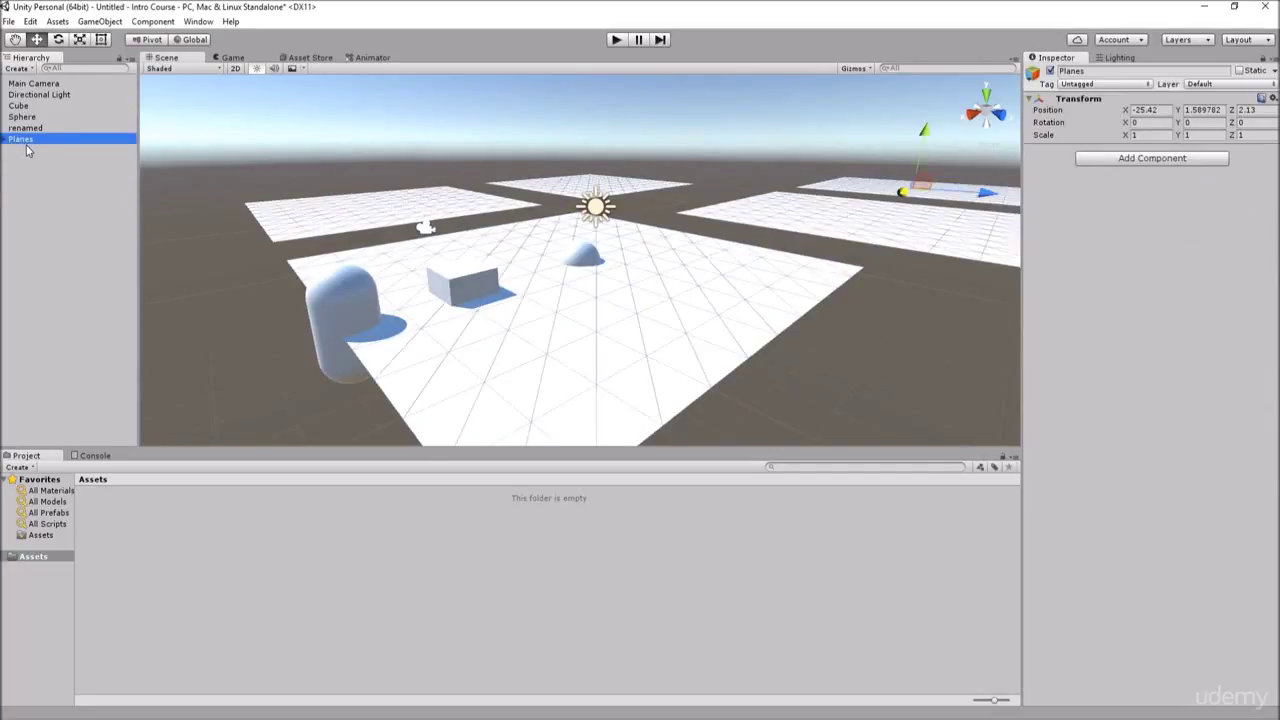
pyautogui.click(5, 139)
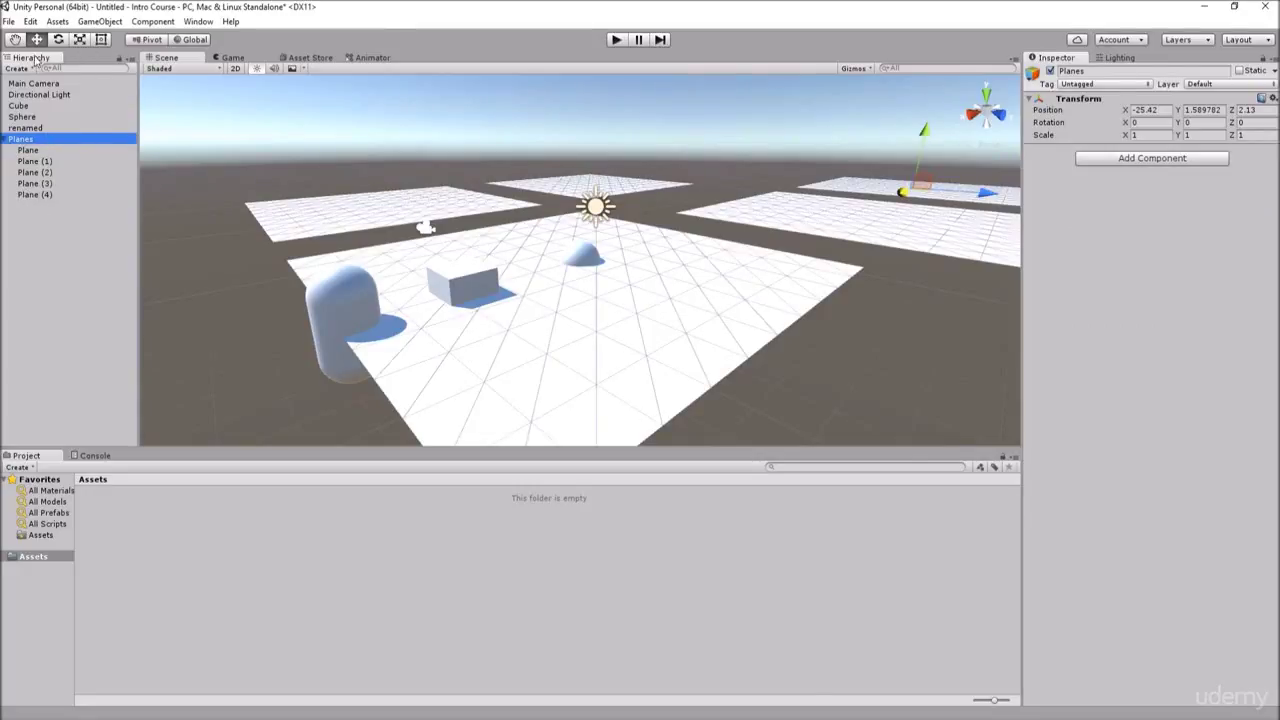
pyautogui.click(5, 140)
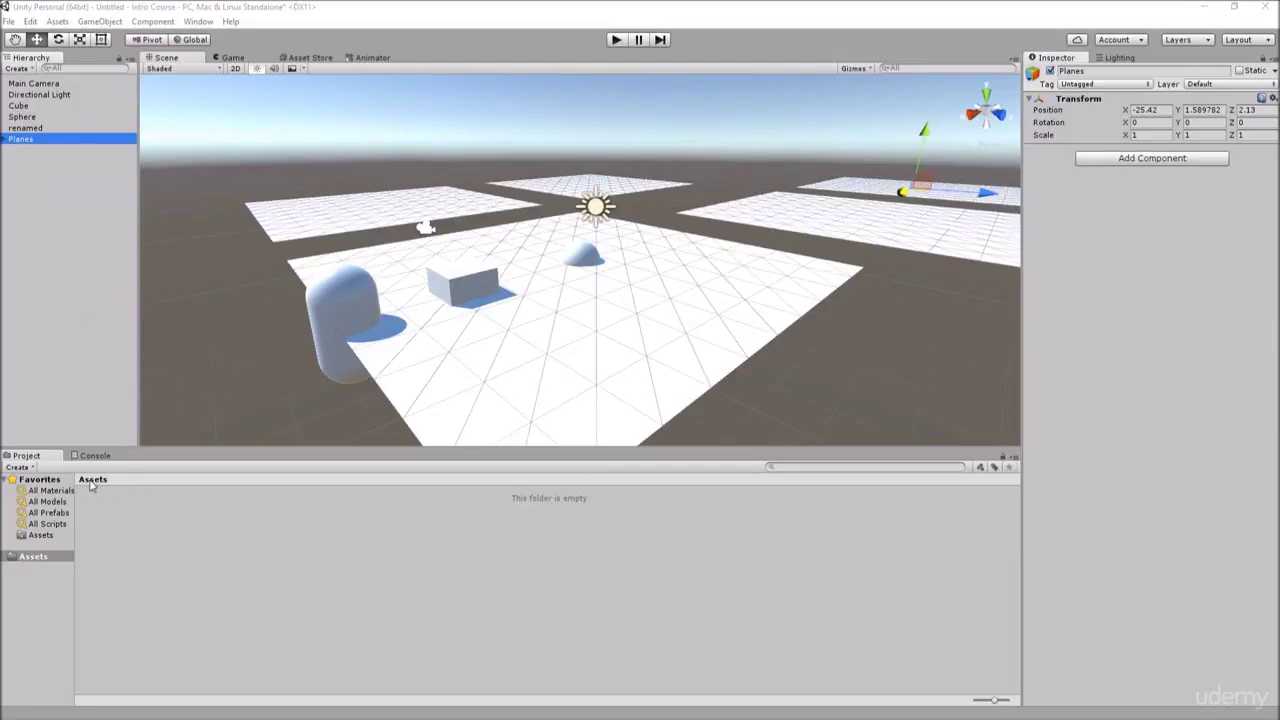
# Import the complete Environment standard package into the project's Assets folder
pyautogui.click(134, 504)
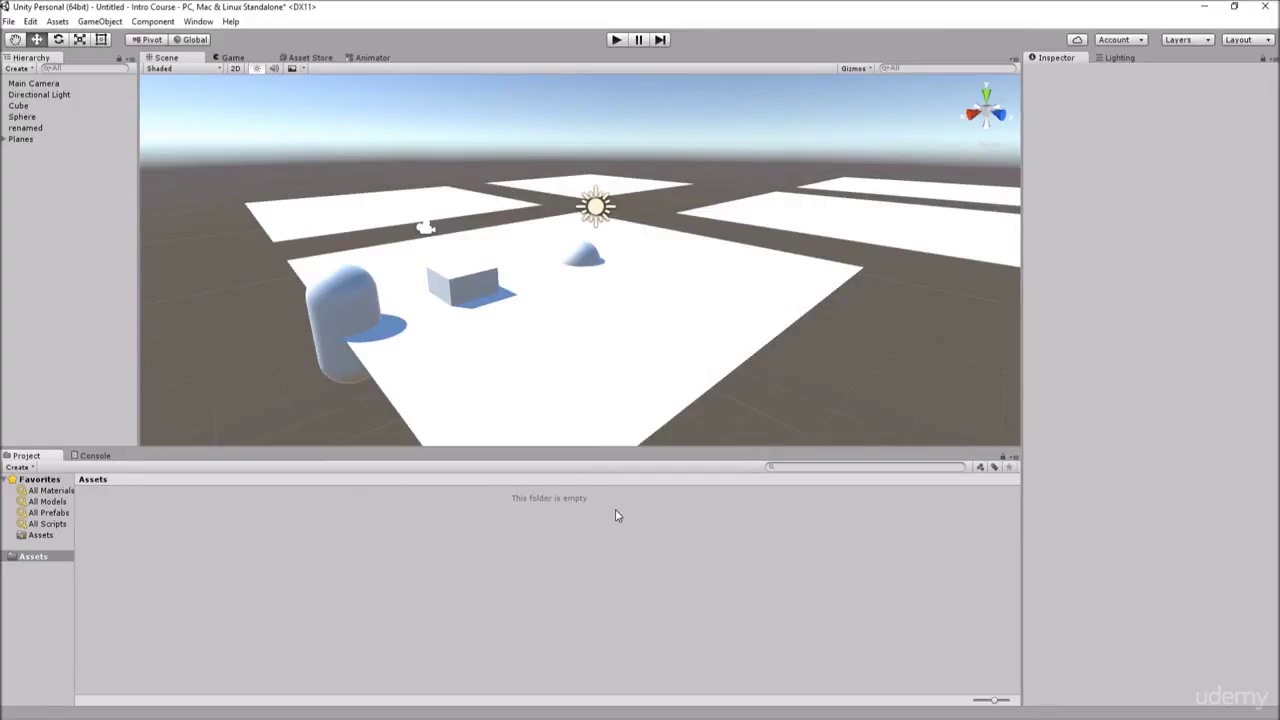
pyautogui.rightClick(279, 490)
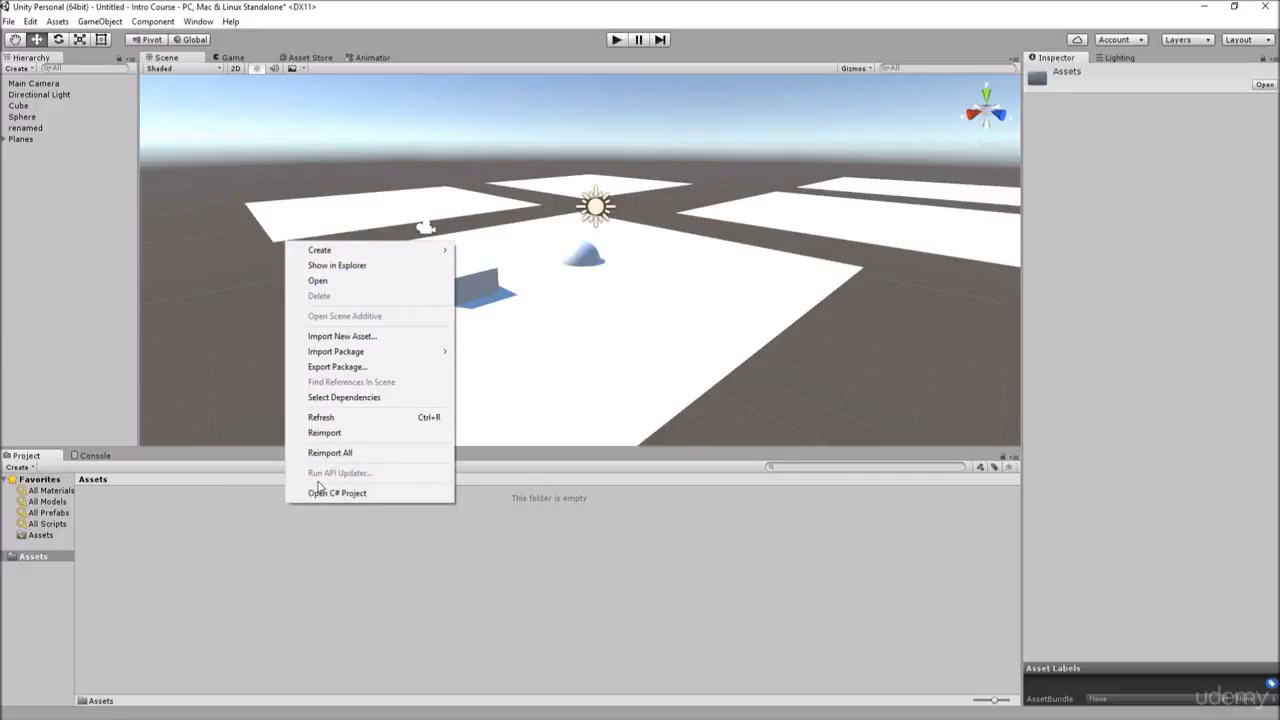
pyautogui.moveTo(323, 356)
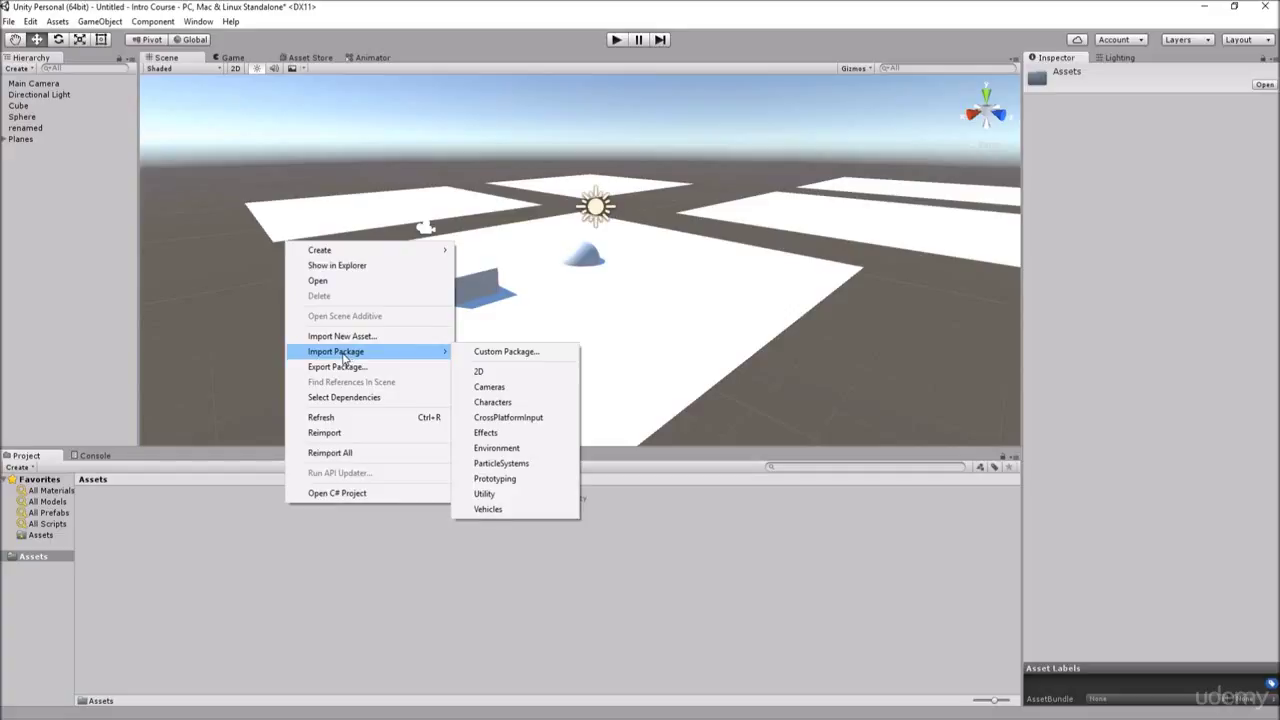
pyautogui.click(508, 450)
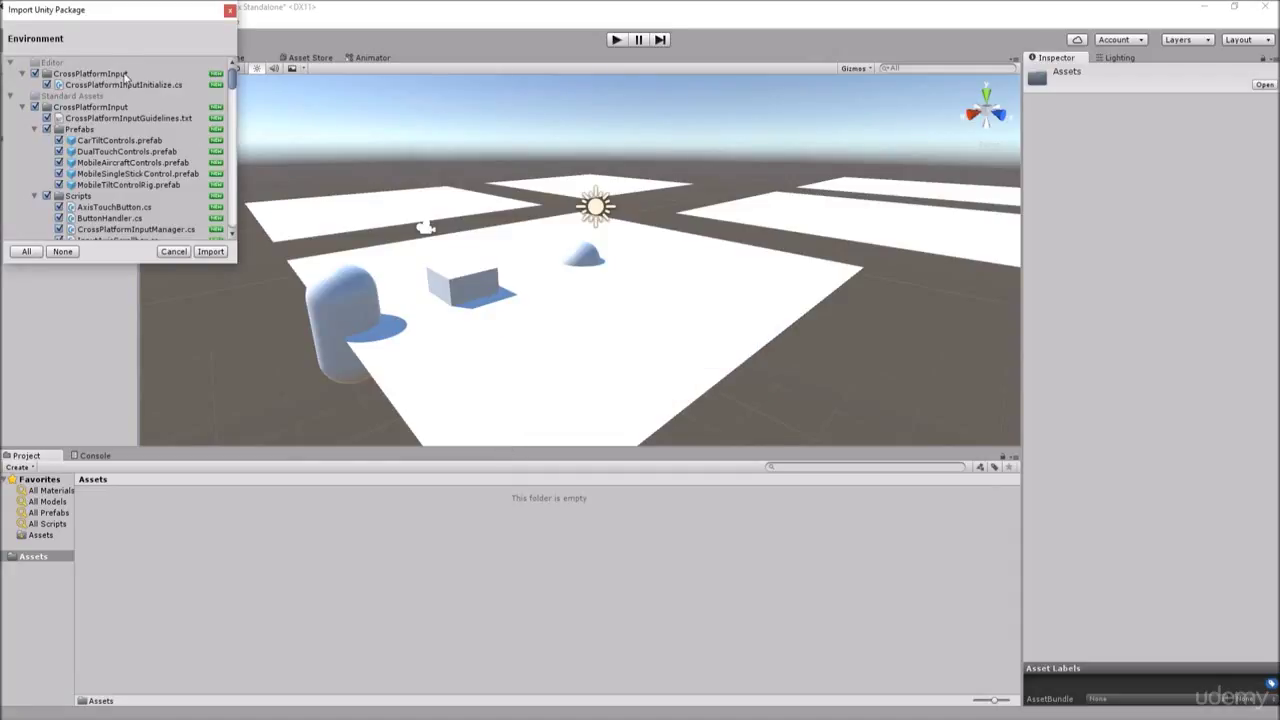
pyautogui.moveTo(237, 83)
pyautogui.mouseDown()
pyautogui.moveTo(240, 185)
pyautogui.moveTo(242, 69)
pyautogui.mouseUp()
pyautogui.click(210, 251)
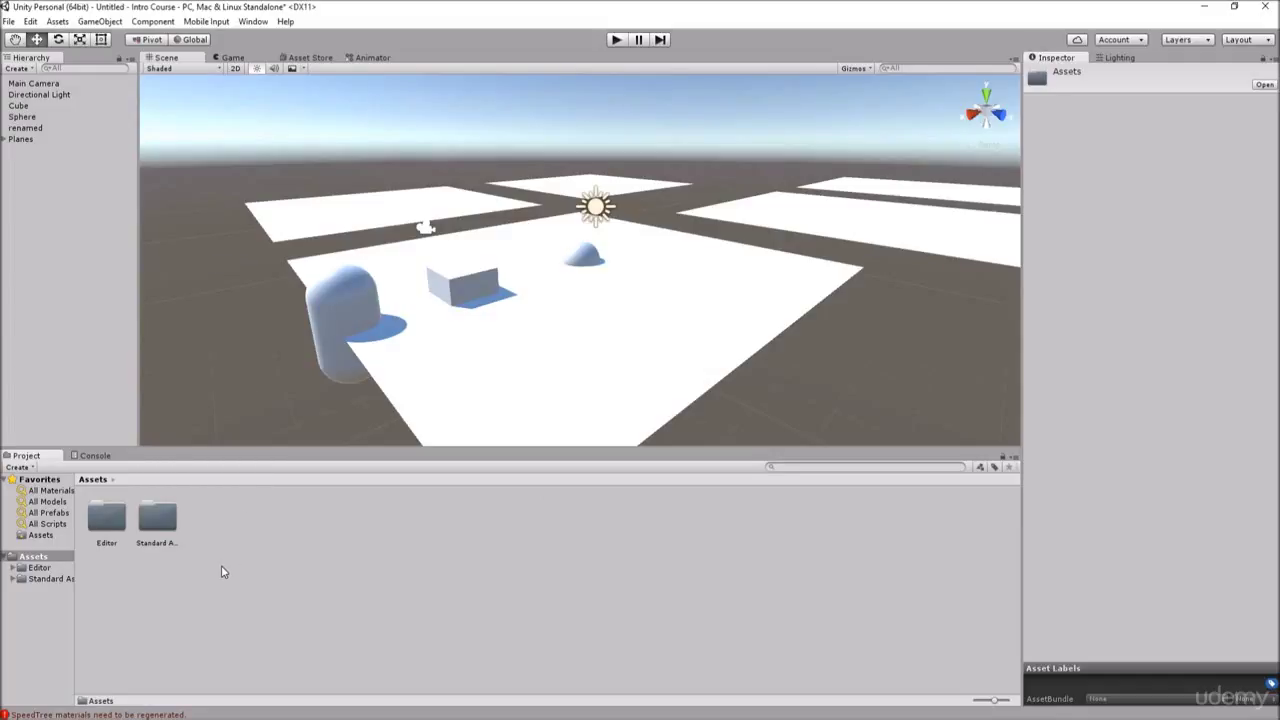
# Look through the CrossPlatformInput prefabs in Standard Assets, then return to the Standard Assets folder
pyautogui.click(158, 528)
pyautogui.doubleClick(156, 520)
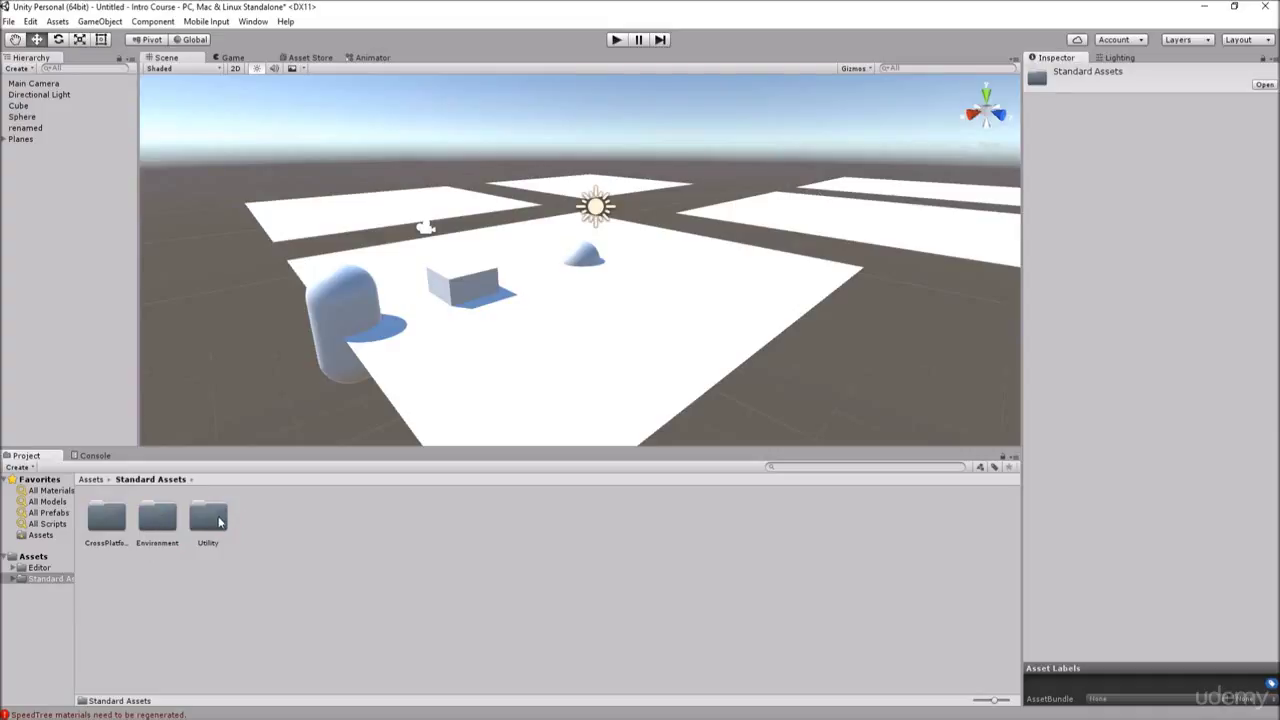
pyautogui.doubleClick(107, 525)
pyautogui.doubleClick(102, 525)
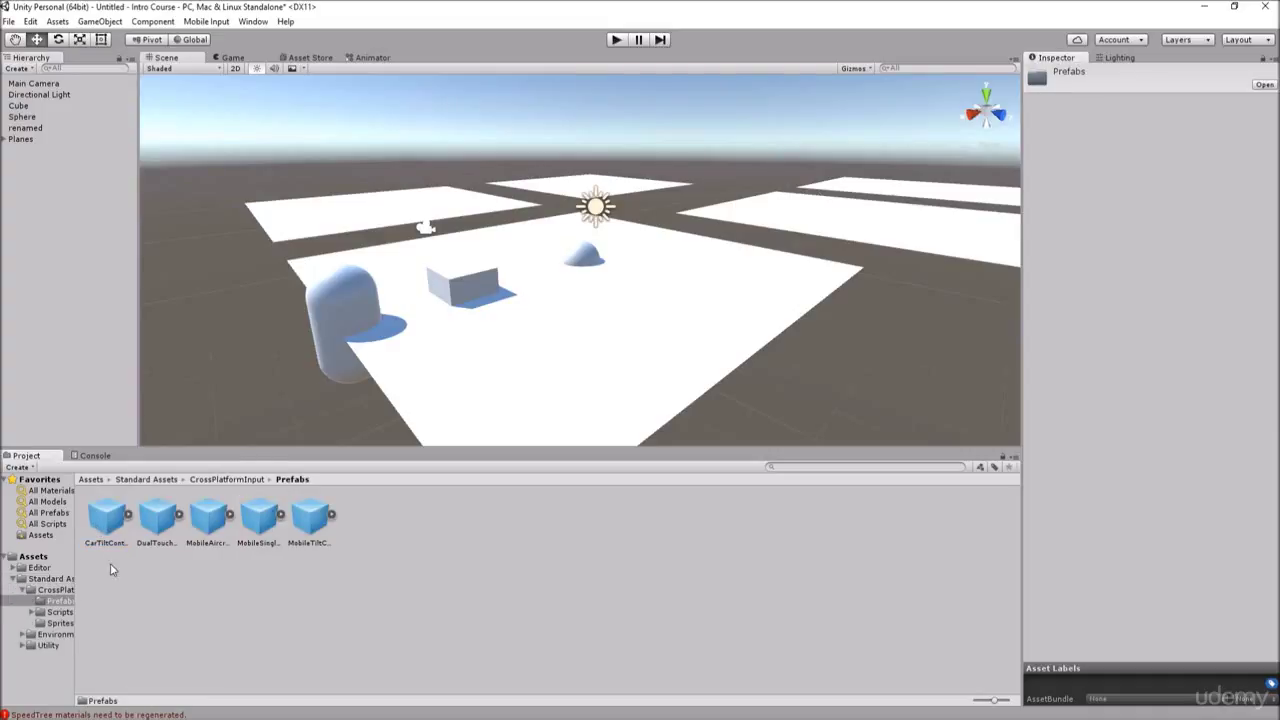
pyautogui.click(25, 590)
pyautogui.click(45, 579)
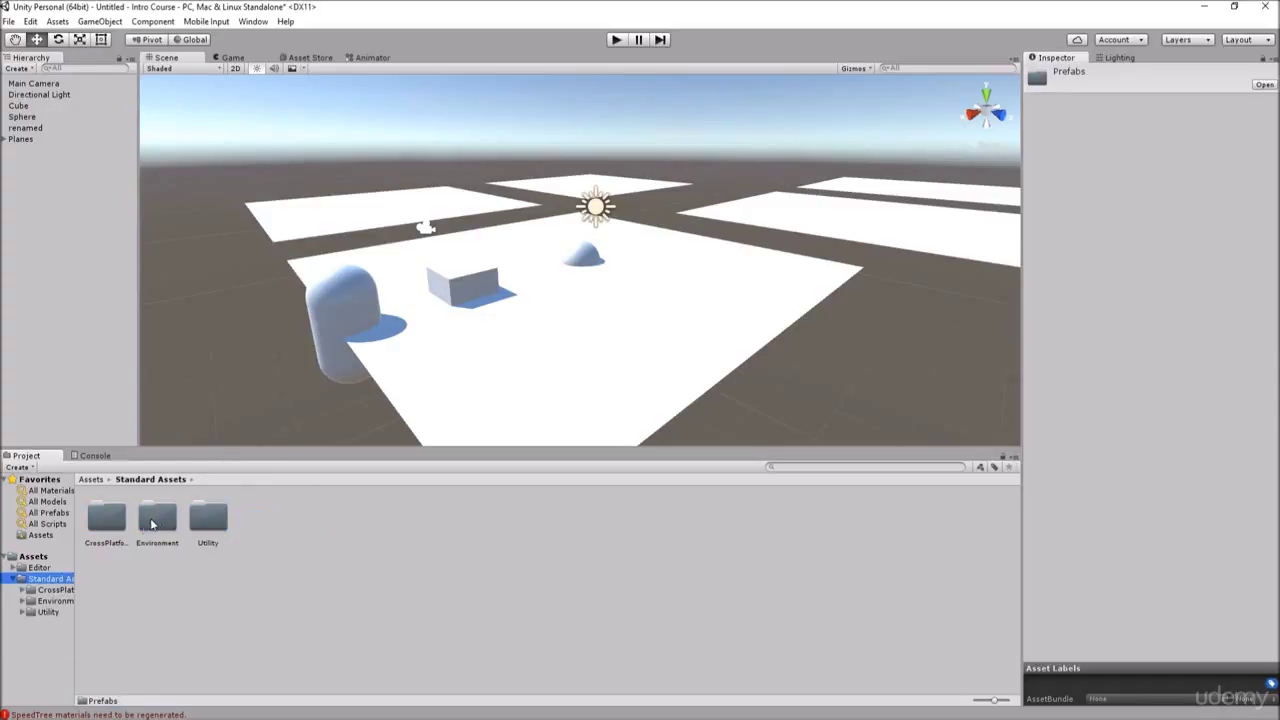
# Browse the Environment folder's Water (Basic) prefabs and TerrainAssets, then return to the Environment folder
pyautogui.doubleClick(158, 519)
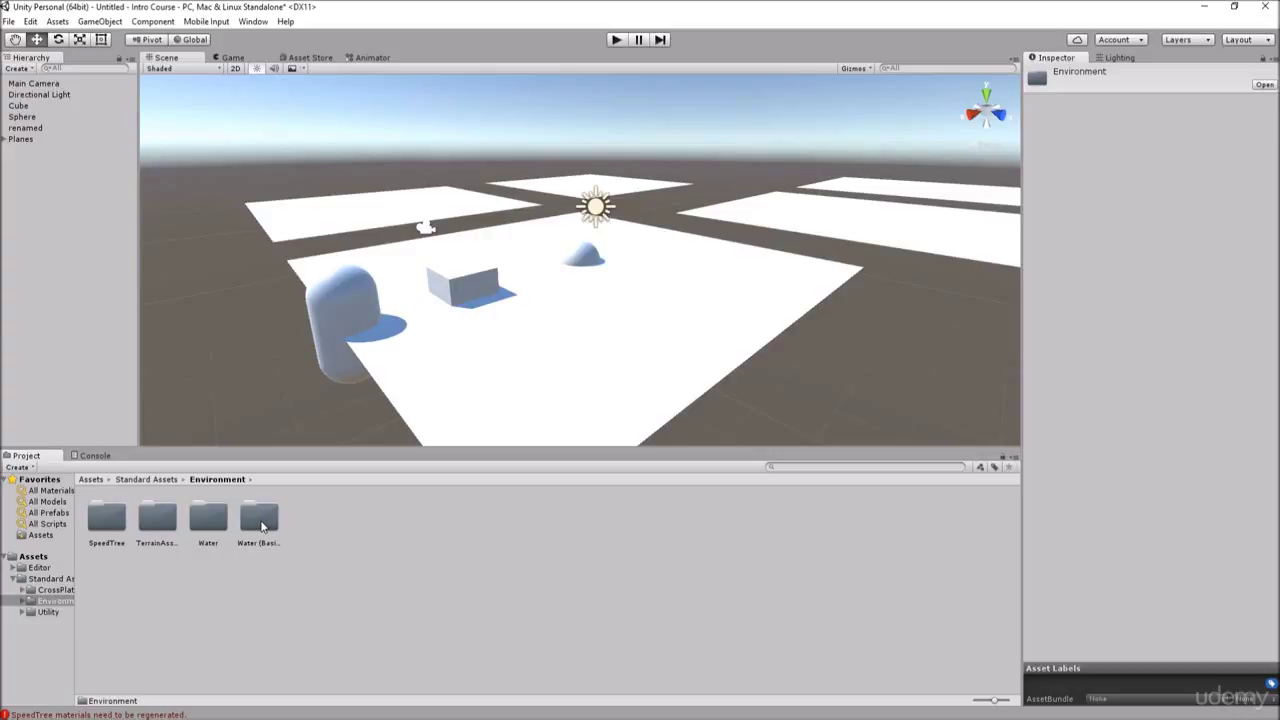
pyautogui.doubleClick(262, 522)
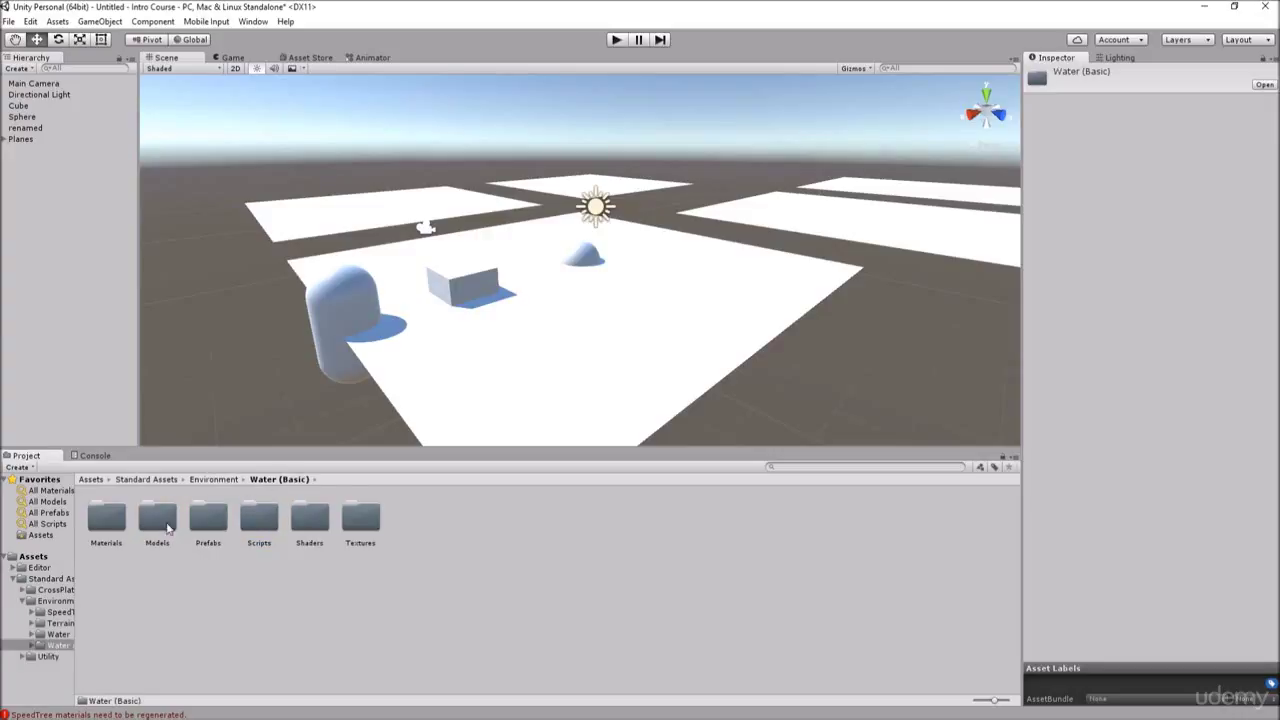
pyautogui.doubleClick(214, 524)
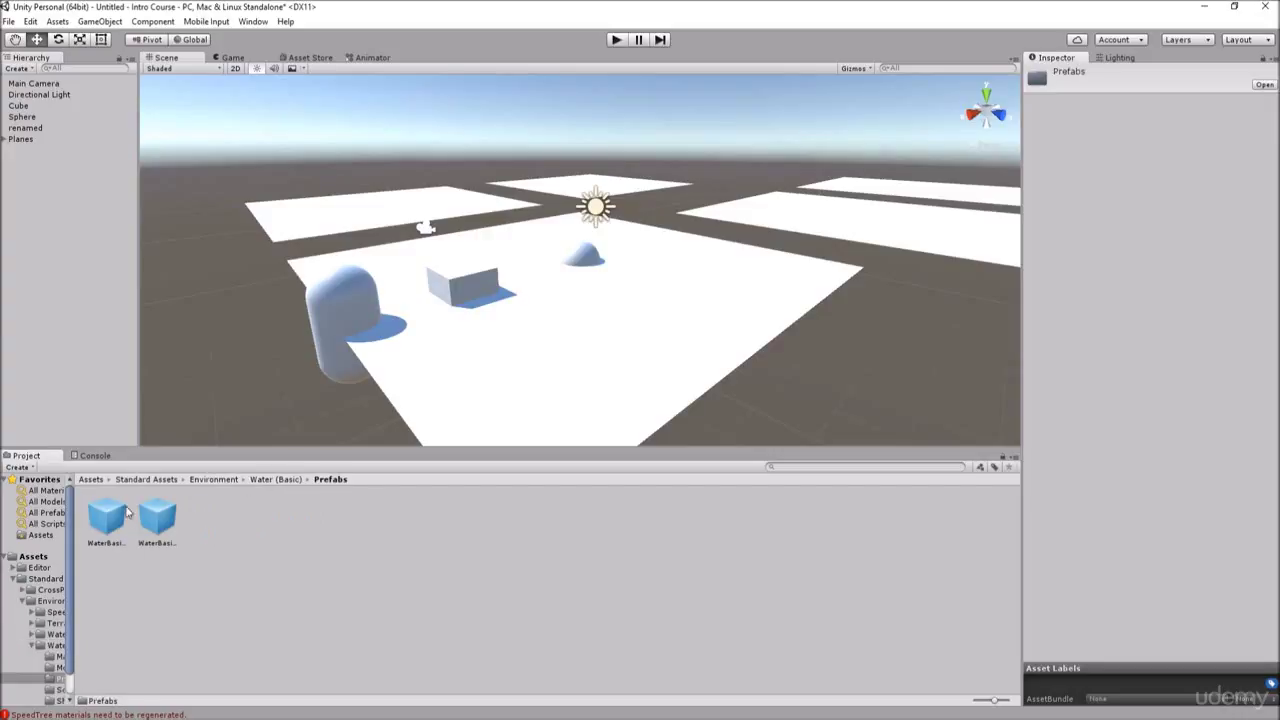
pyautogui.click(55, 636)
pyautogui.click(55, 623)
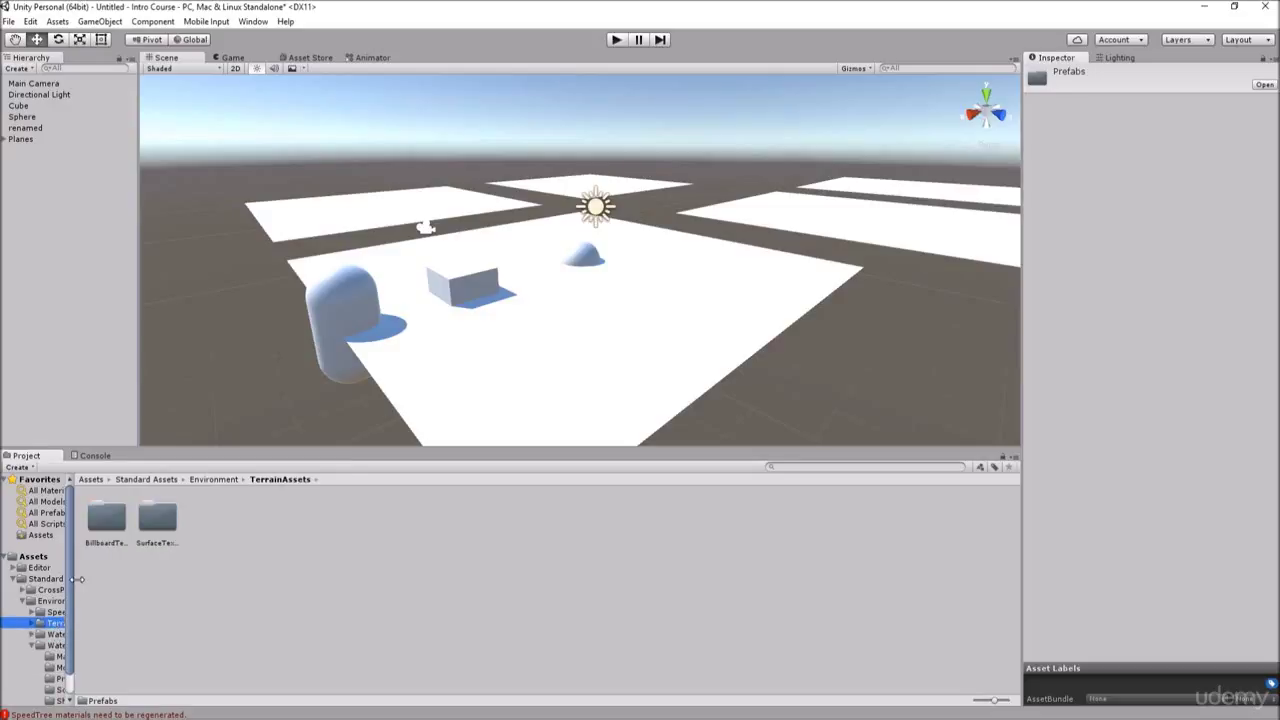
pyautogui.click(52, 602)
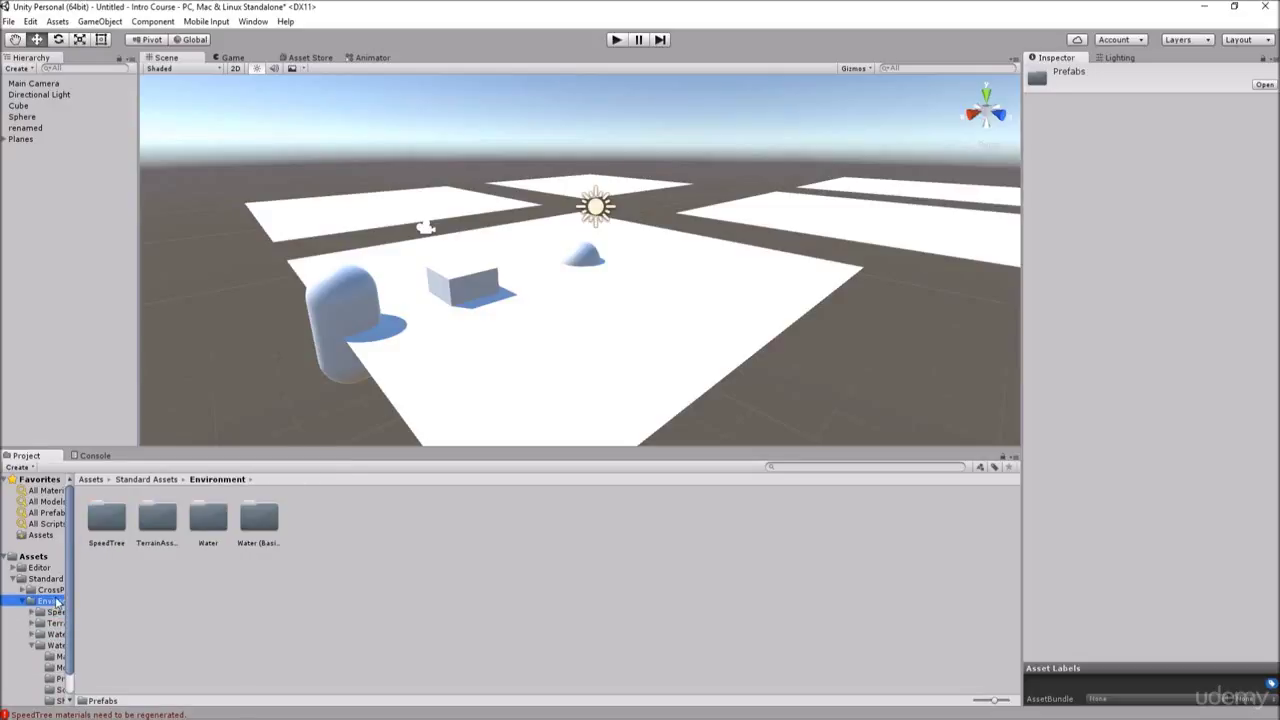
# Examine the SpeedTree Palm assets, then collapse the folder tree and return to the root Assets folder
pyautogui.doubleClick(101, 528)
pyautogui.doubleClick(206, 517)
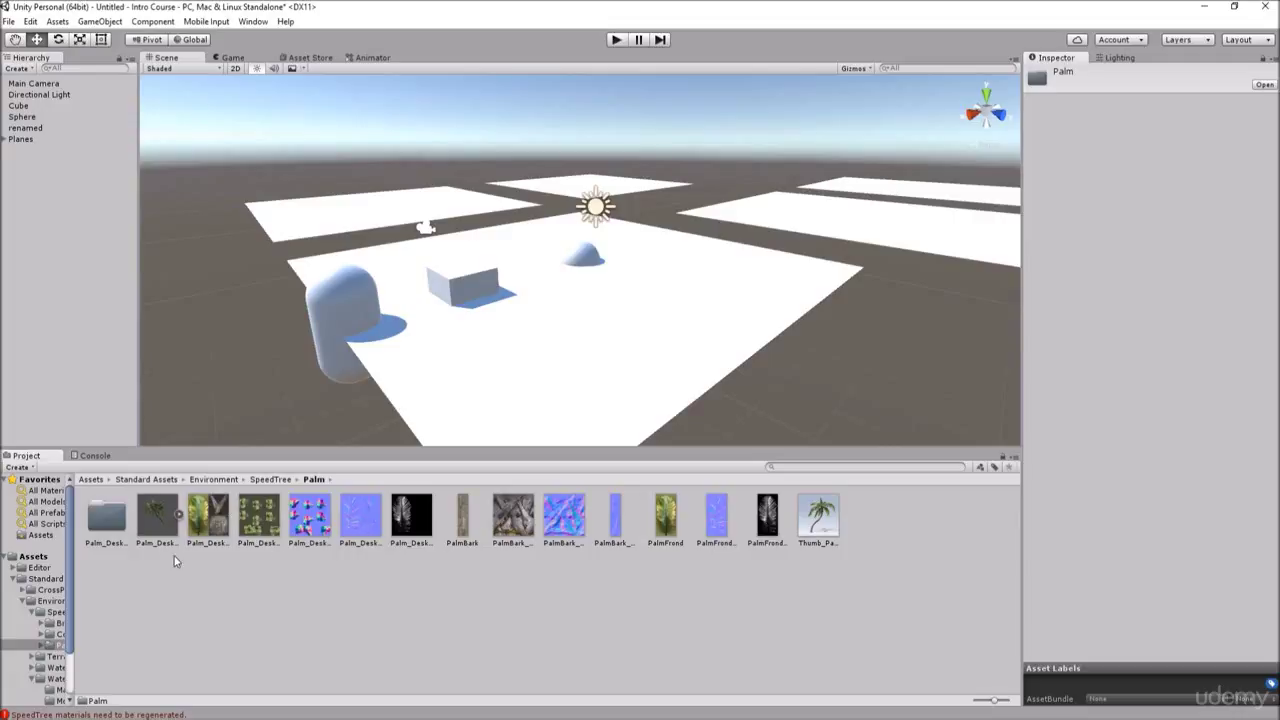
pyautogui.click(22, 605)
pyautogui.click(22, 602)
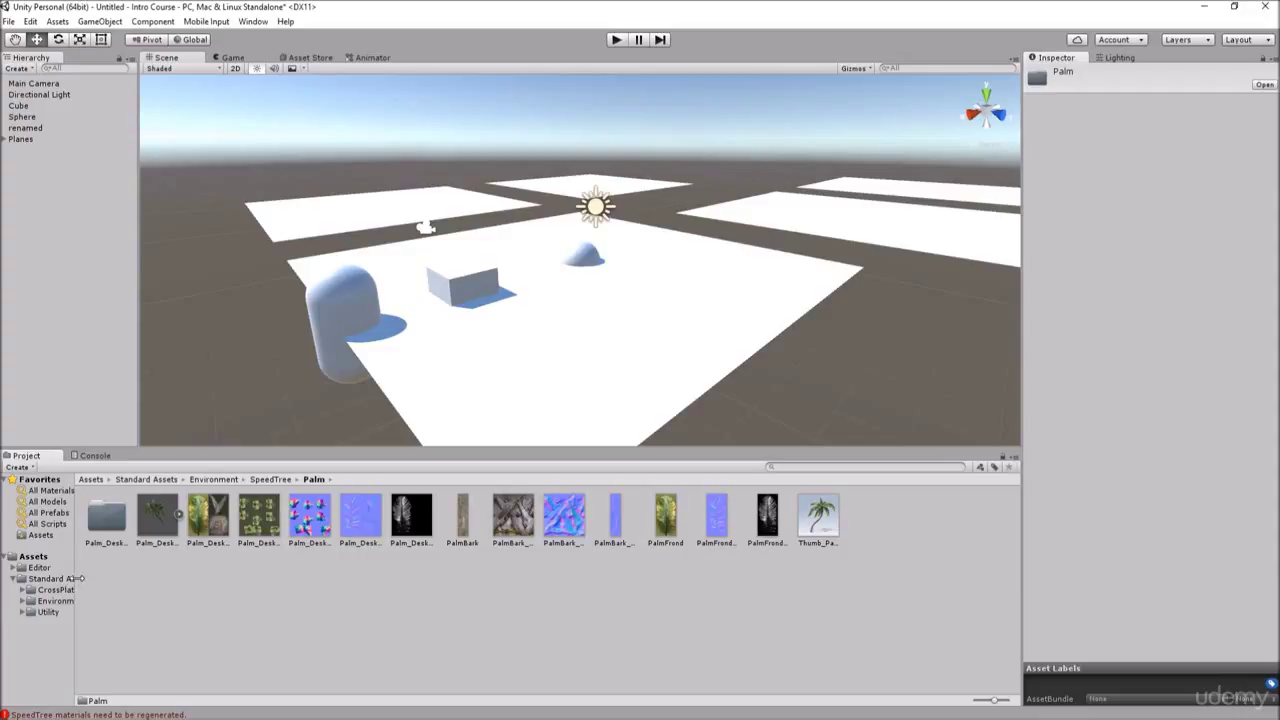
pyautogui.click(15, 579)
pyautogui.click(33, 557)
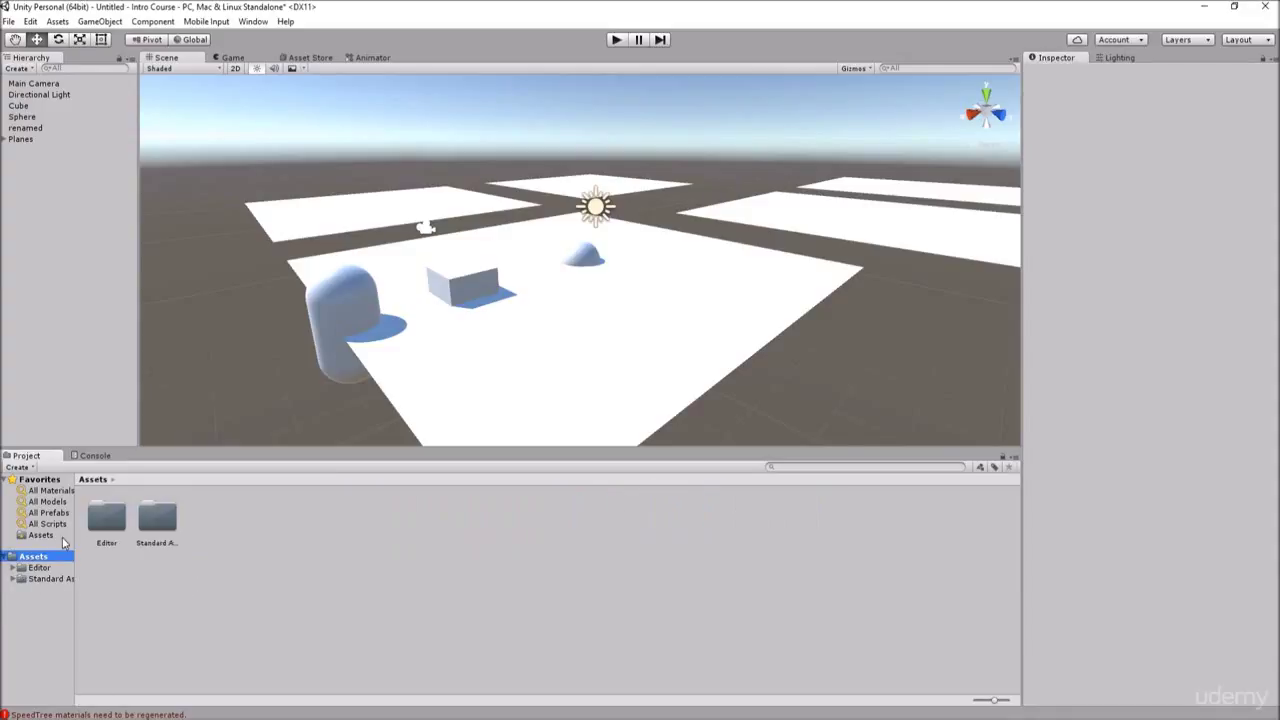
# Create a folder named Trees in Assets, open it, and go back to the root Assets folder
pyautogui.rightClick(311, 530)
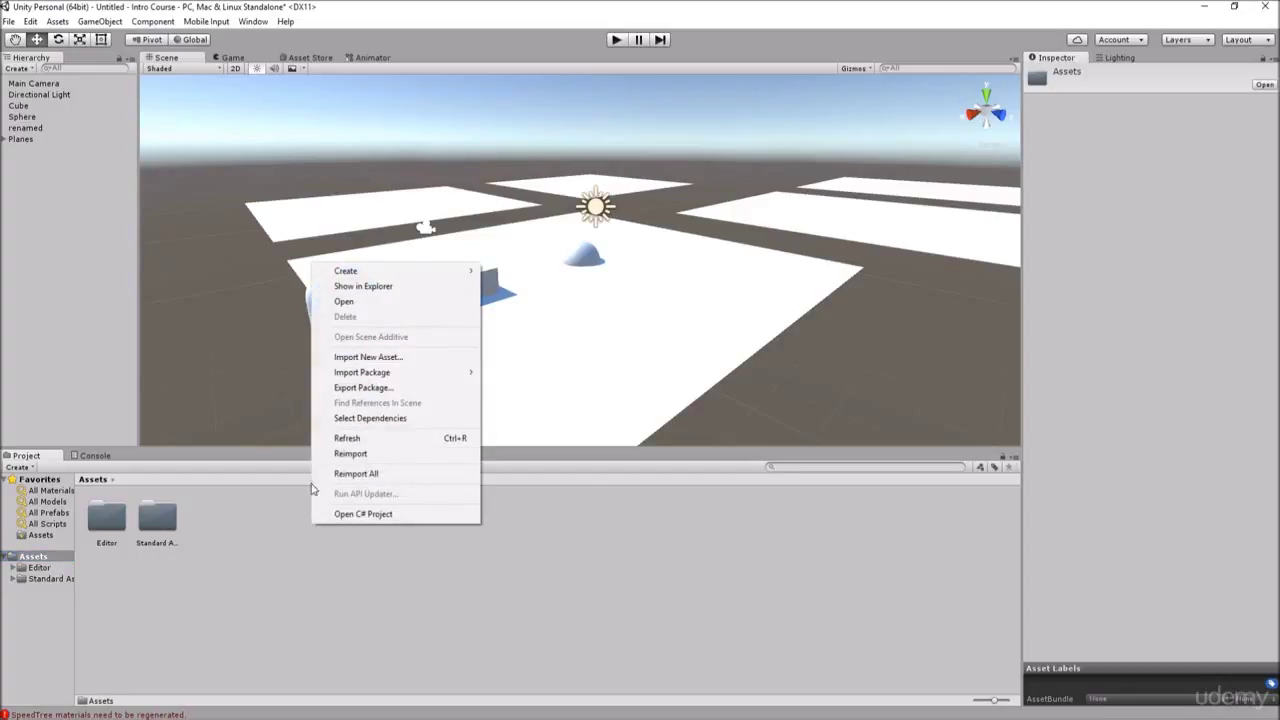
pyautogui.moveTo(344, 274)
pyautogui.click(508, 271)
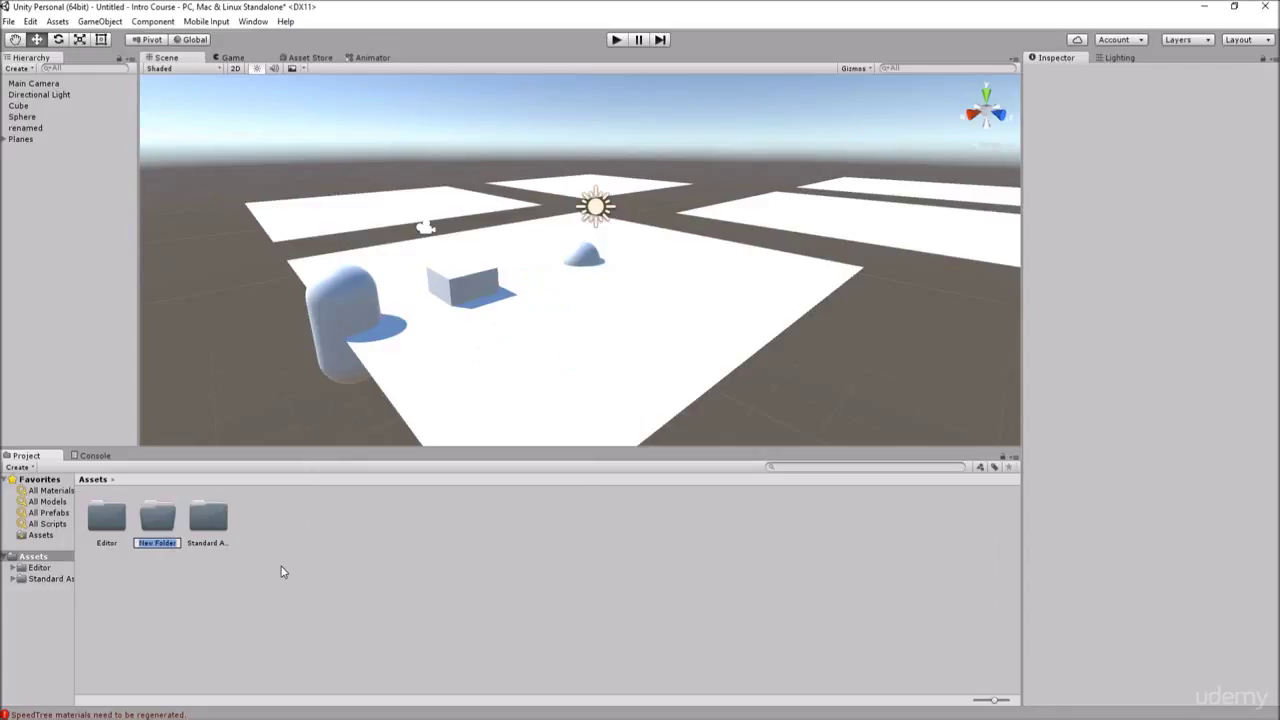
pyautogui.write('Trees')
pyautogui.press('Return')
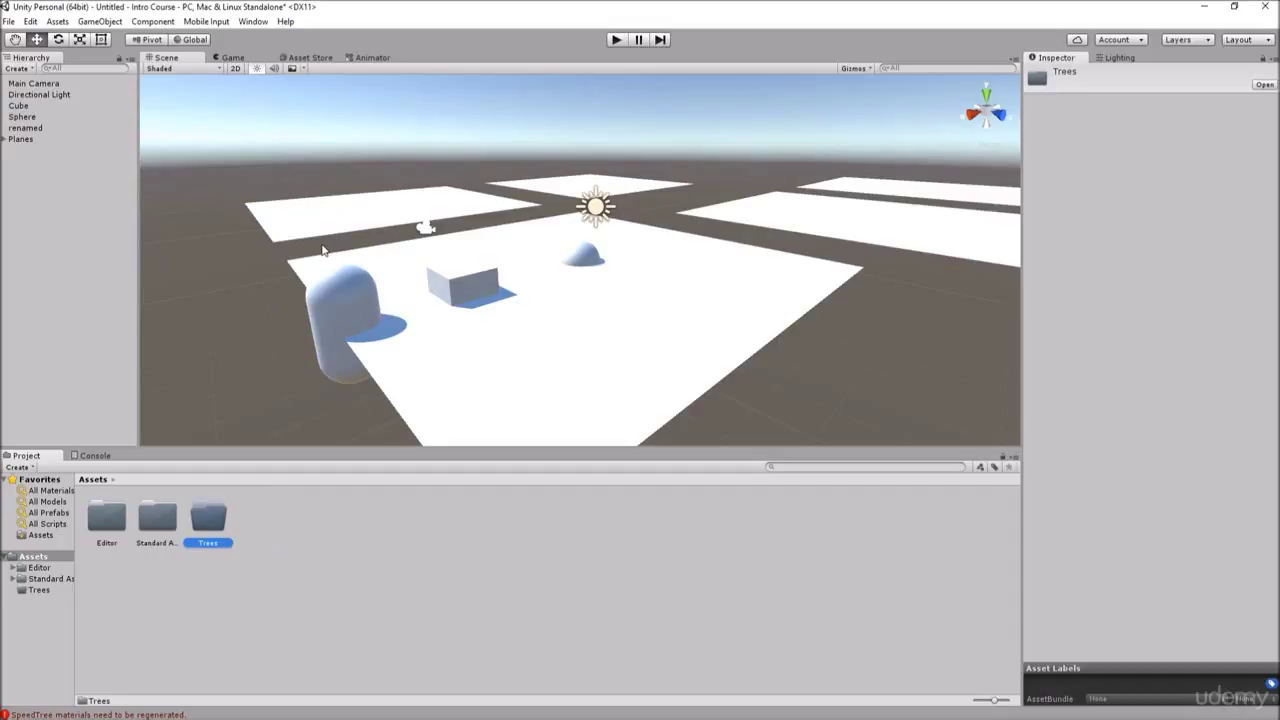
pyautogui.click(353, 552)
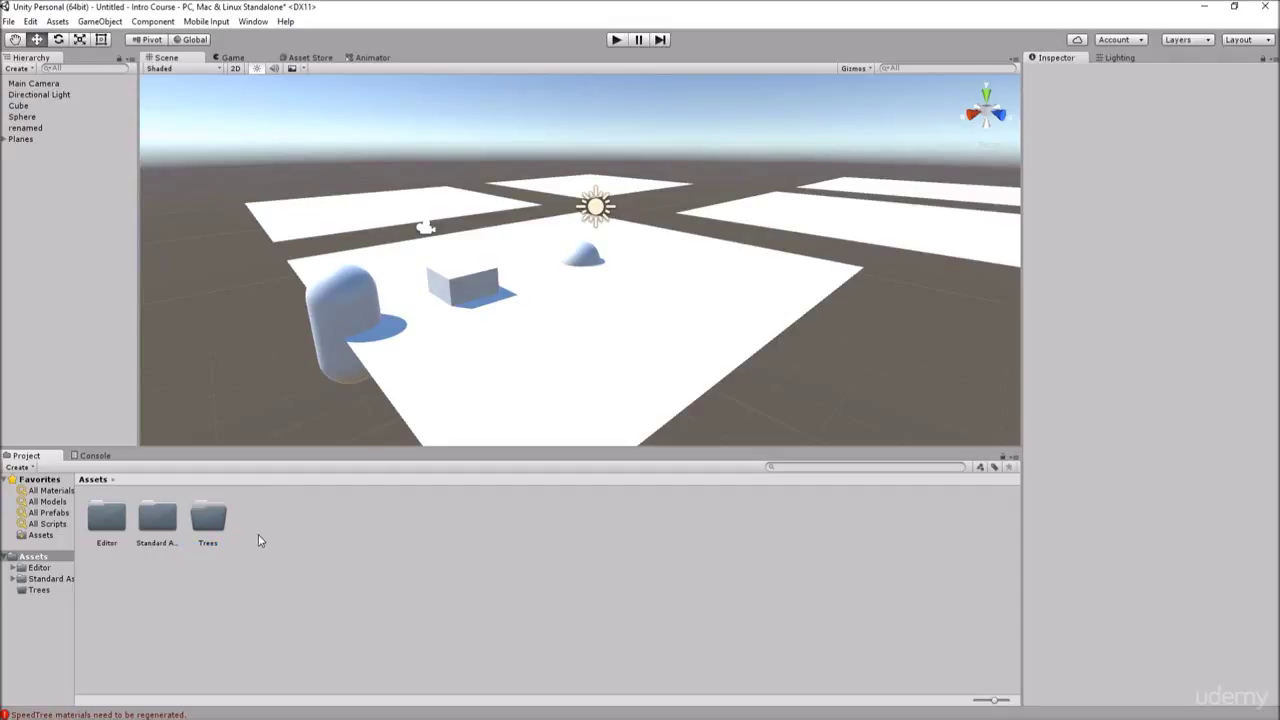
pyautogui.doubleClick(207, 520)
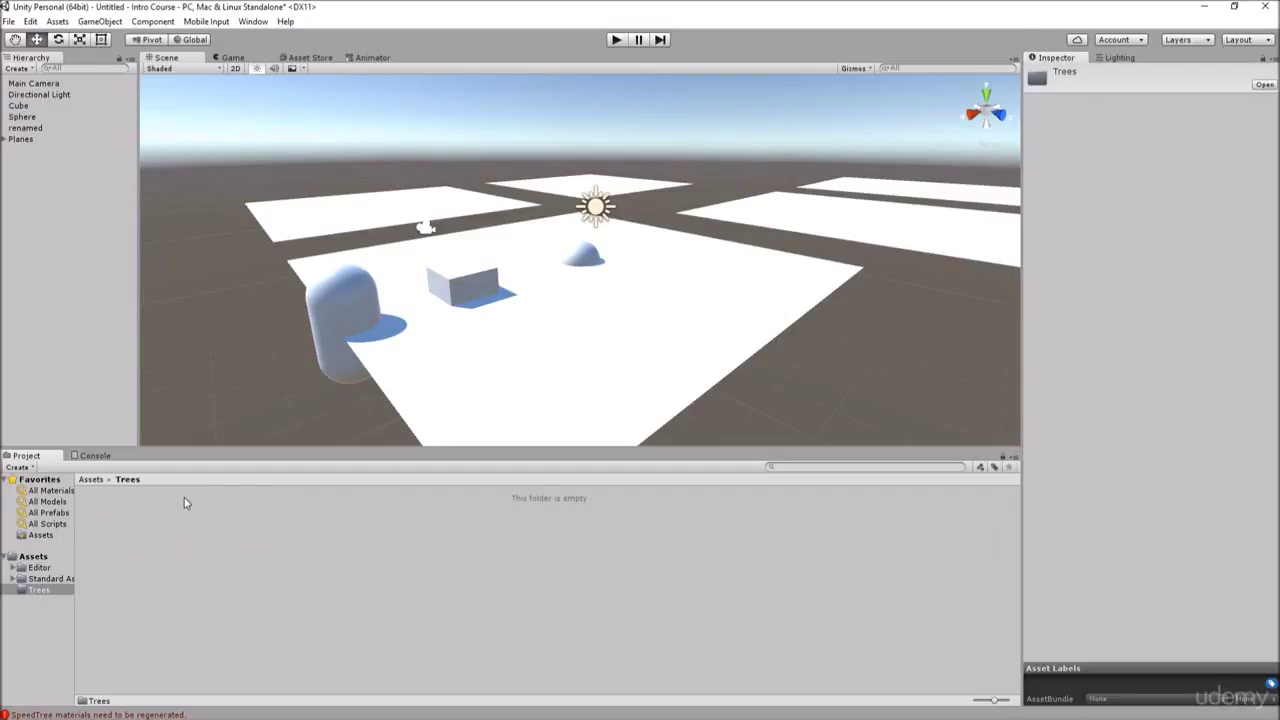
pyautogui.click(36, 558)
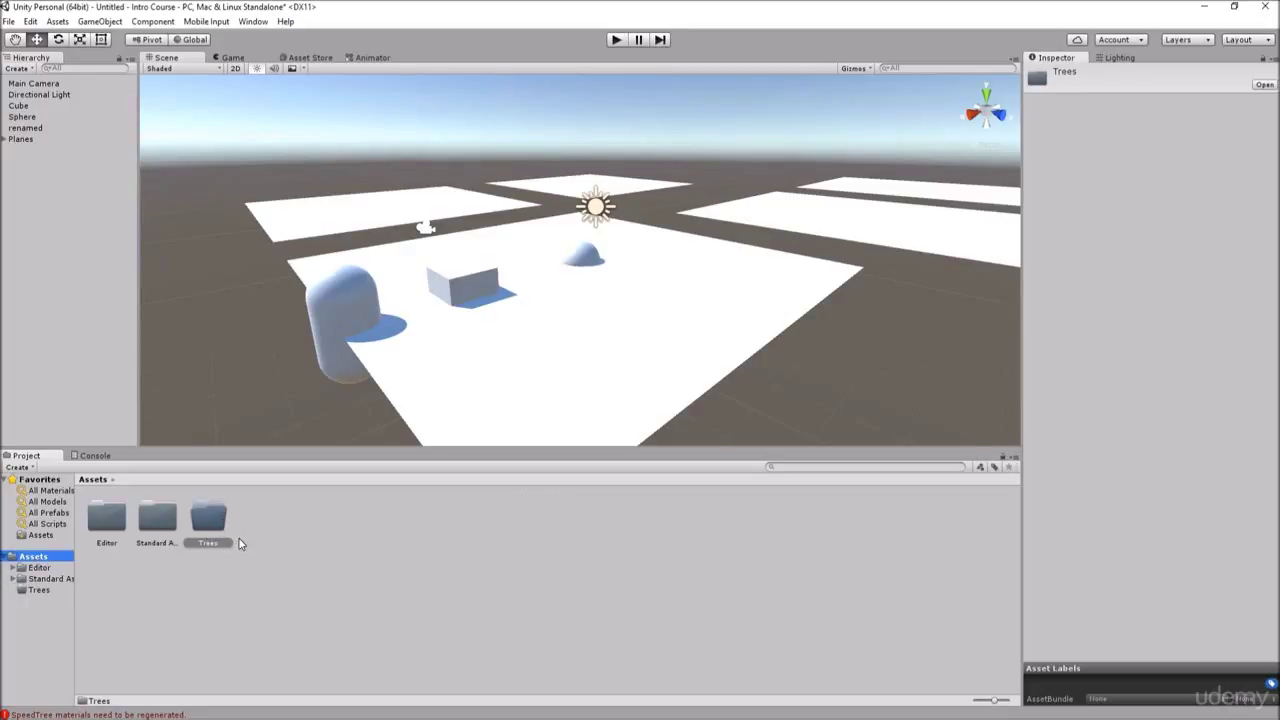
# Place the Tree_1, Tree_2 and Tree_3 models from Assets into the scene around the capsule, cube and sphere
pyautogui.click(313, 580)
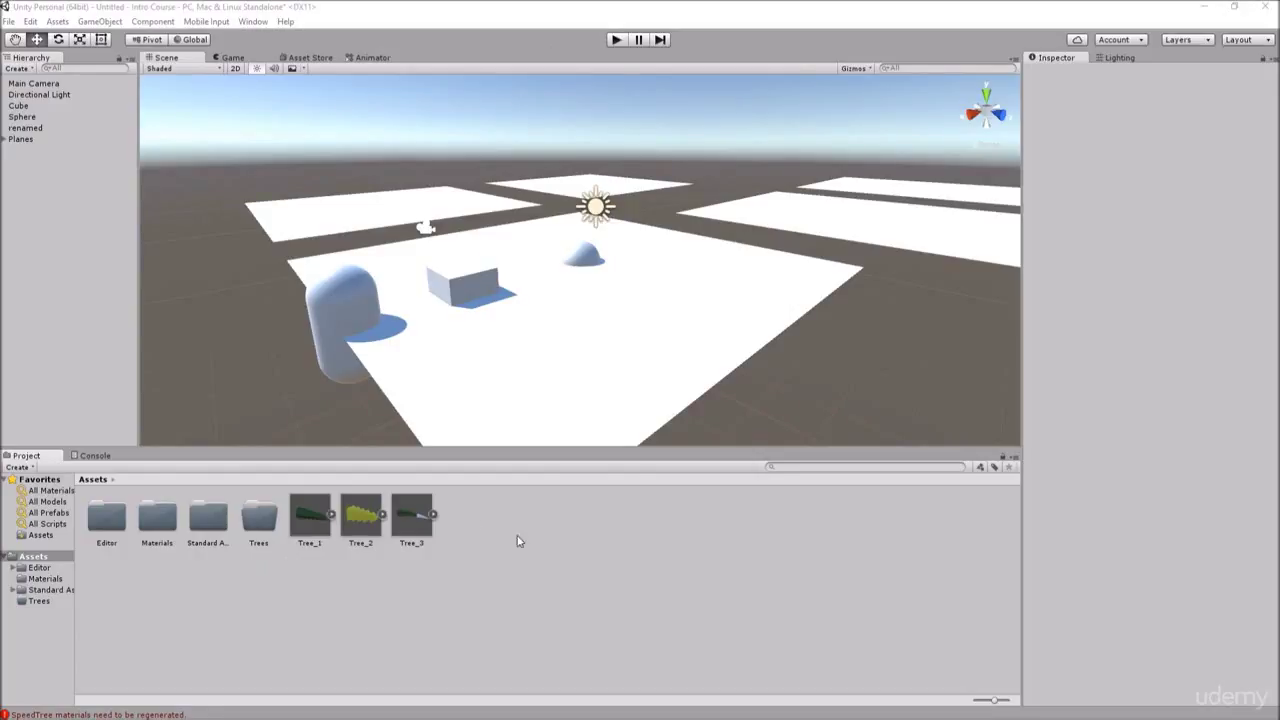
pyautogui.click(326, 522)
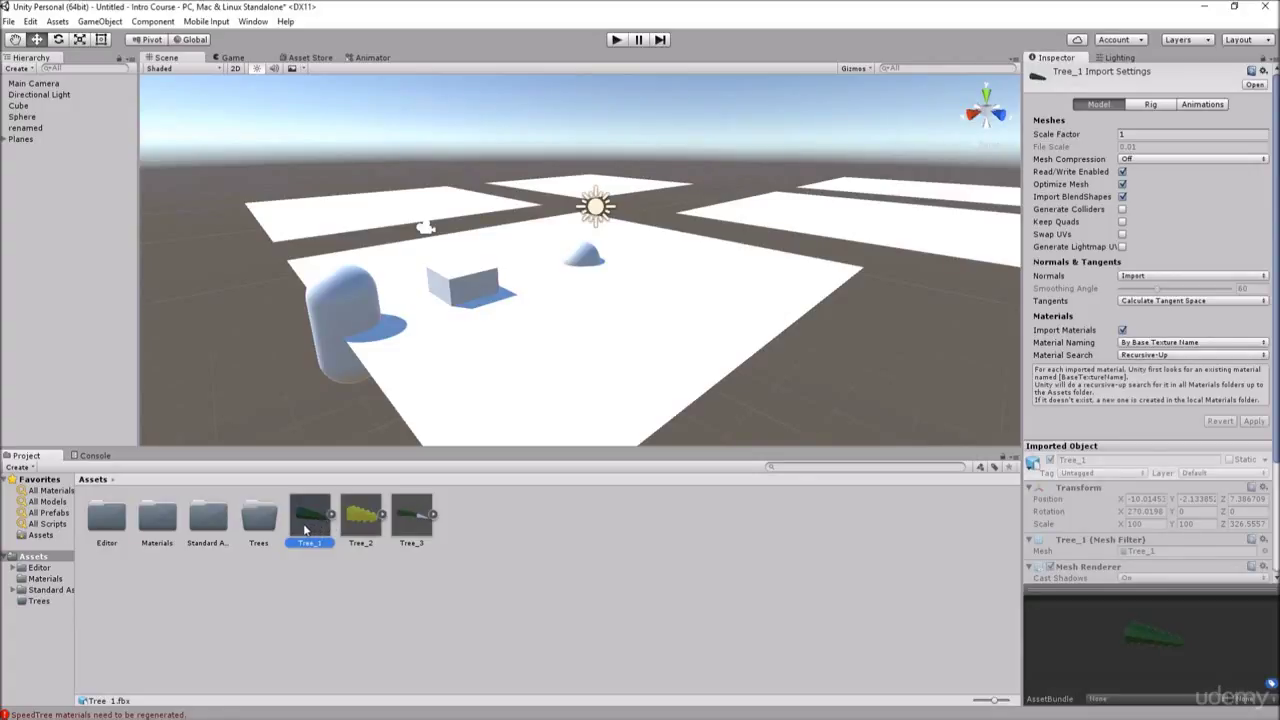
pyautogui.moveTo(308, 521); pyautogui.dragTo(265, 345)
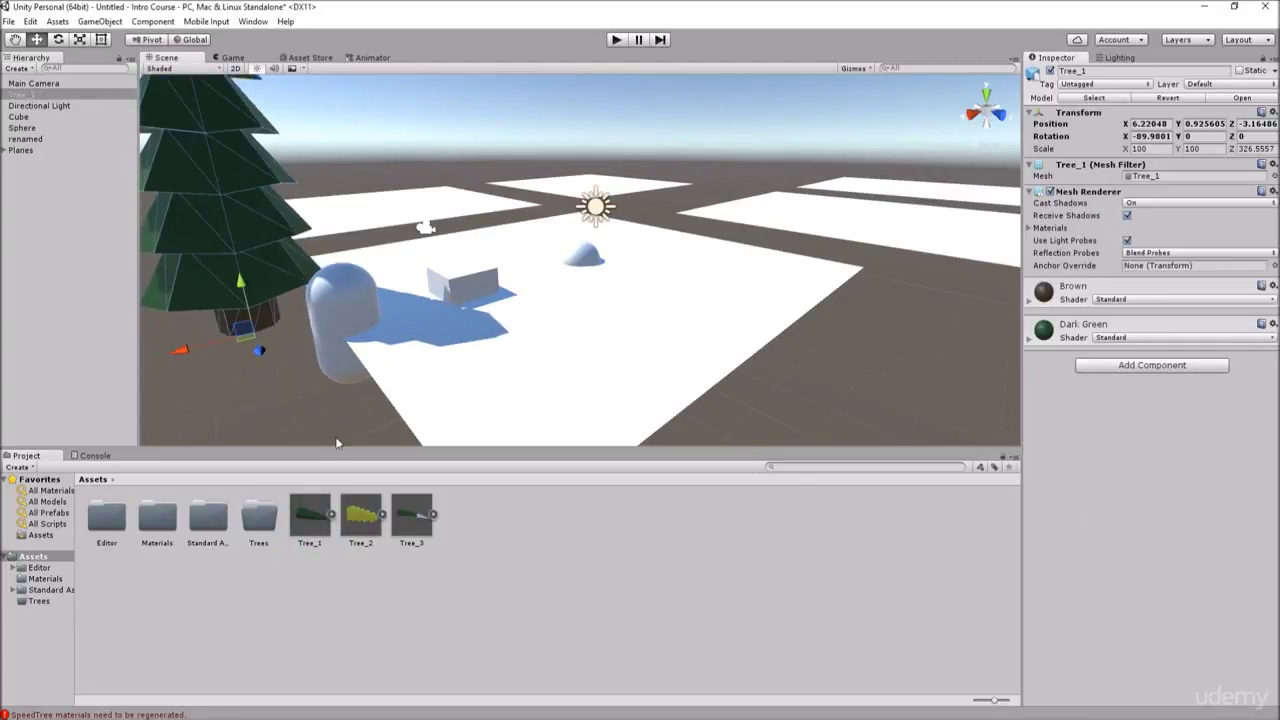
pyautogui.moveTo(370, 515); pyautogui.dragTo(435, 265)
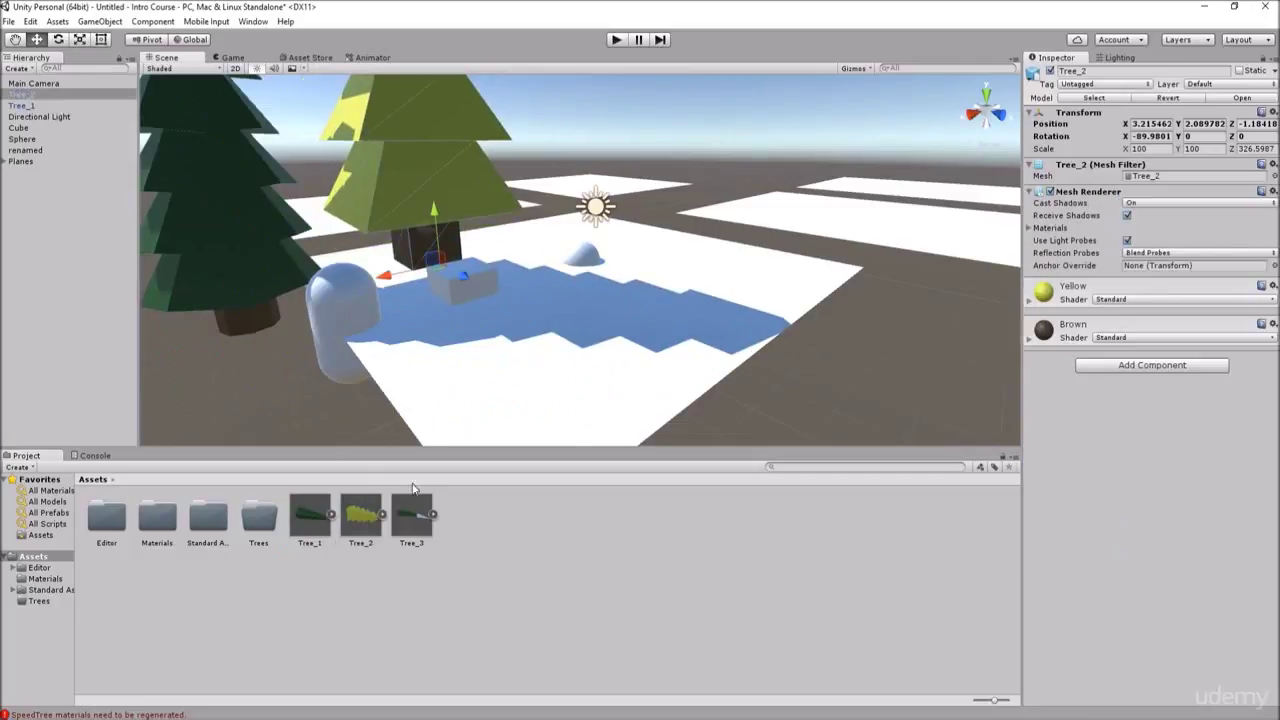
pyautogui.moveTo(412, 515); pyautogui.dragTo(588, 292)
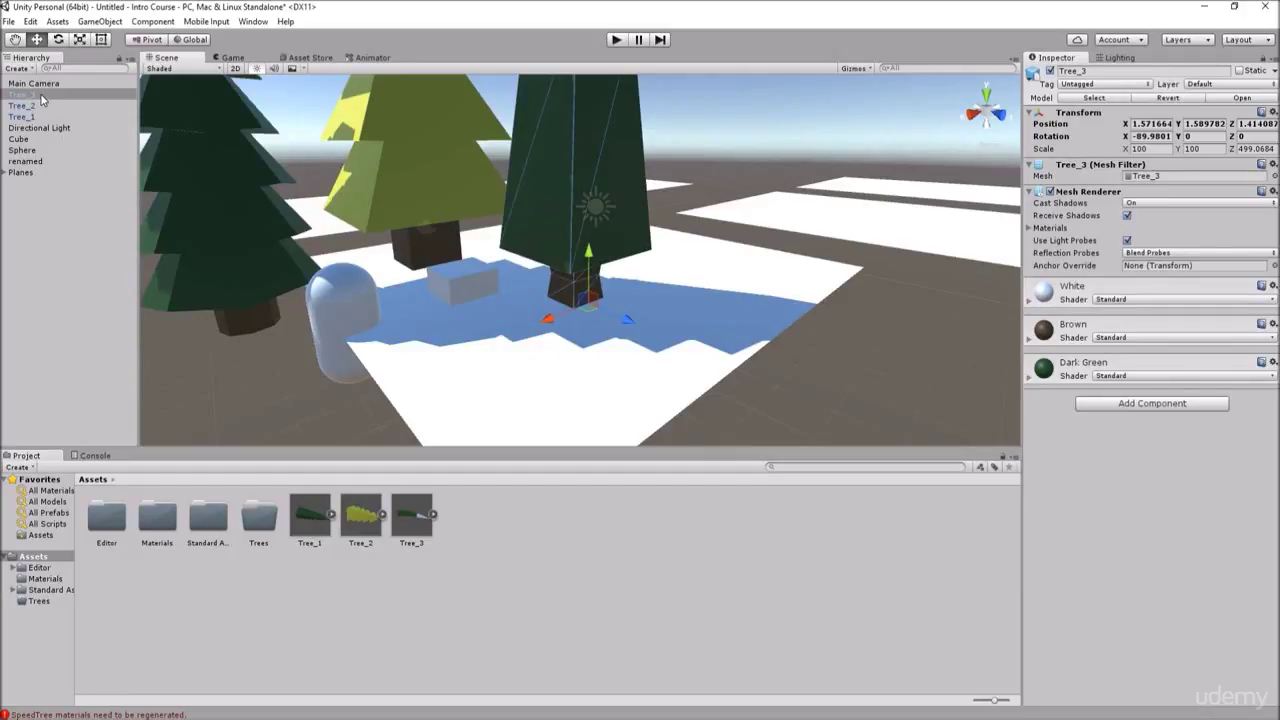
pyautogui.click(385, 626)
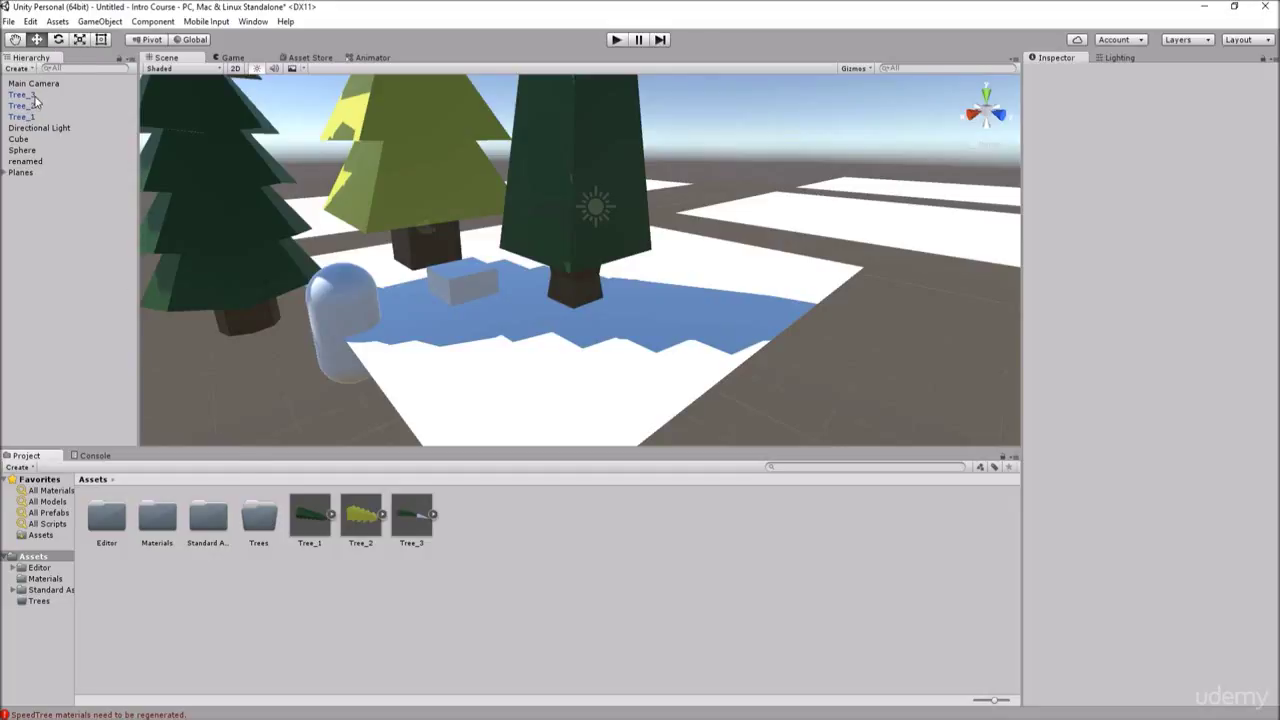
# View the import settings of the Tree_1, Tree_2 and Tree_3 models in turn
pyautogui.click(321, 513)
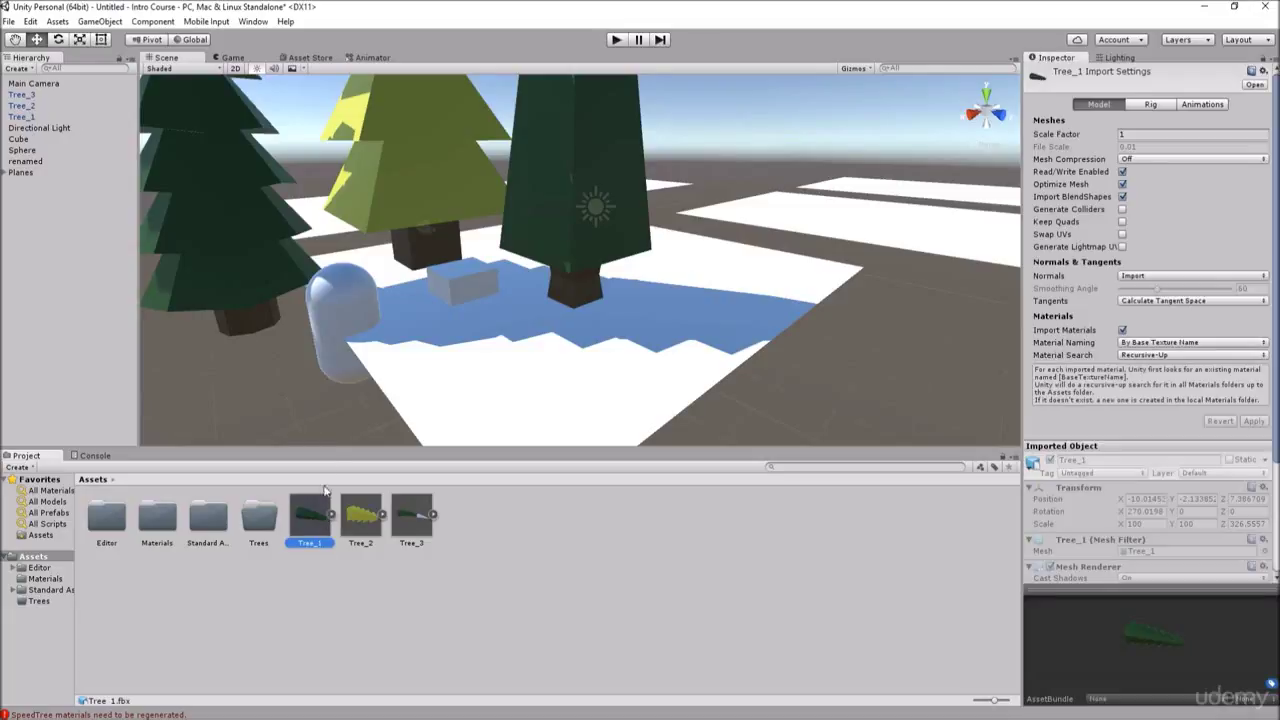
pyautogui.click(372, 516)
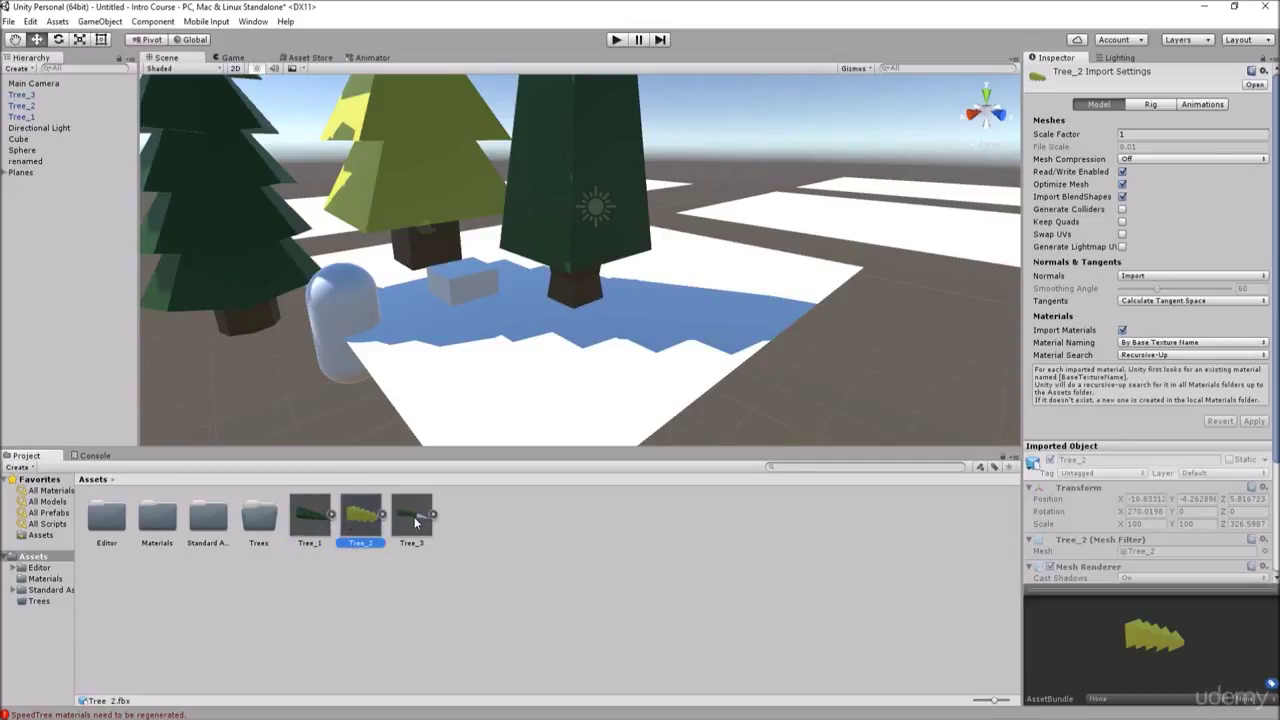
pyautogui.press('Right')
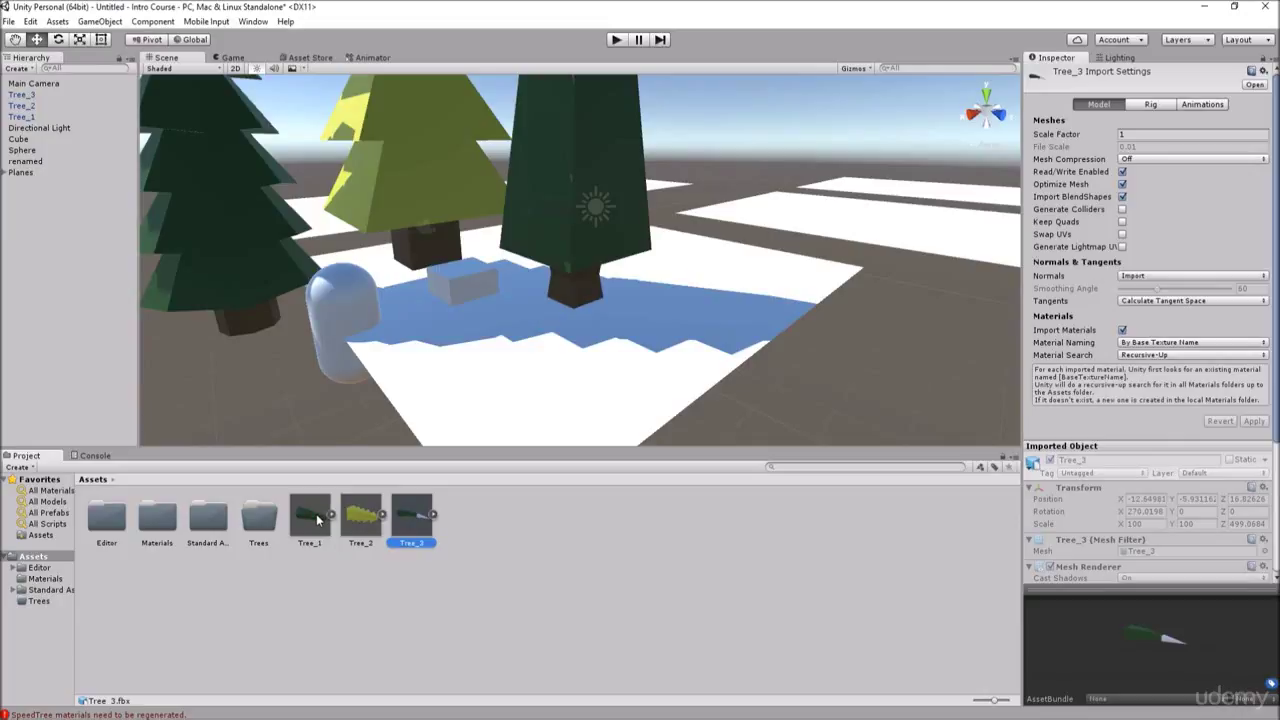
# Move the three tree models into the Trees asset folder, check its contents and return to the root Assets folder
pyautogui.click(318, 518)
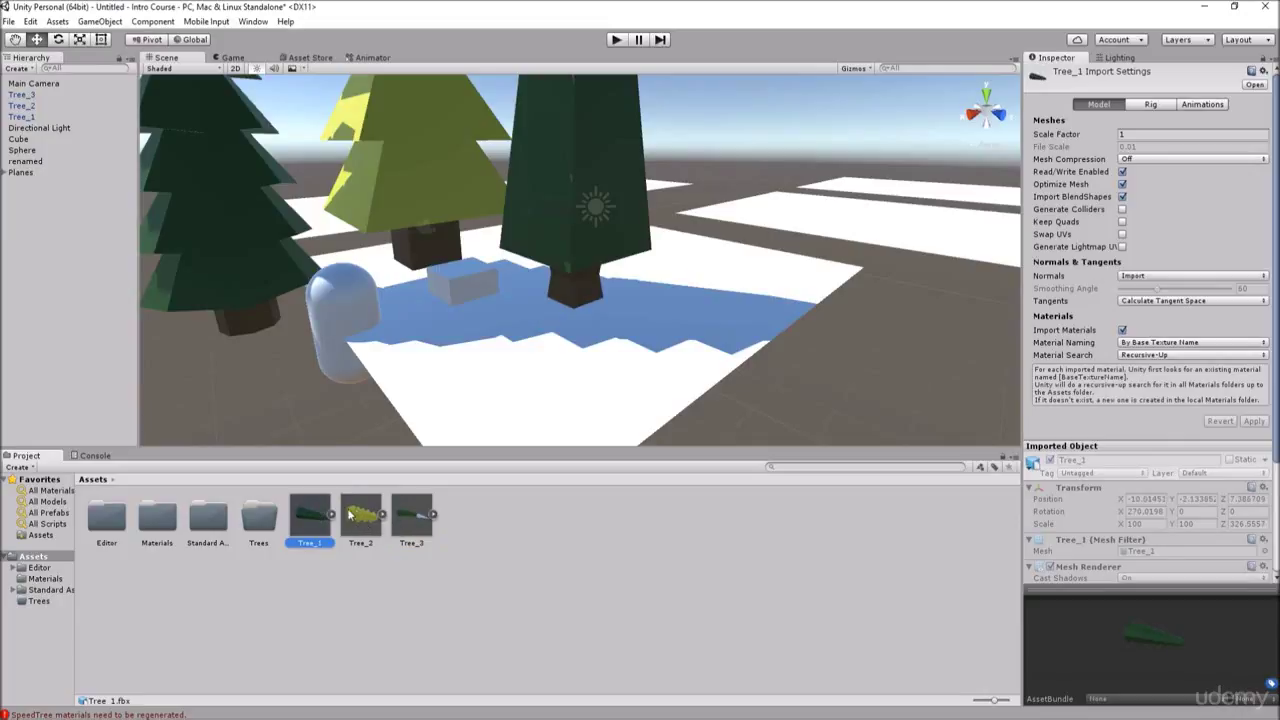
pyautogui.click(368, 516)
pyautogui.click(316, 520)
pyautogui.moveTo(308, 519); pyautogui.dragTo(262, 520)
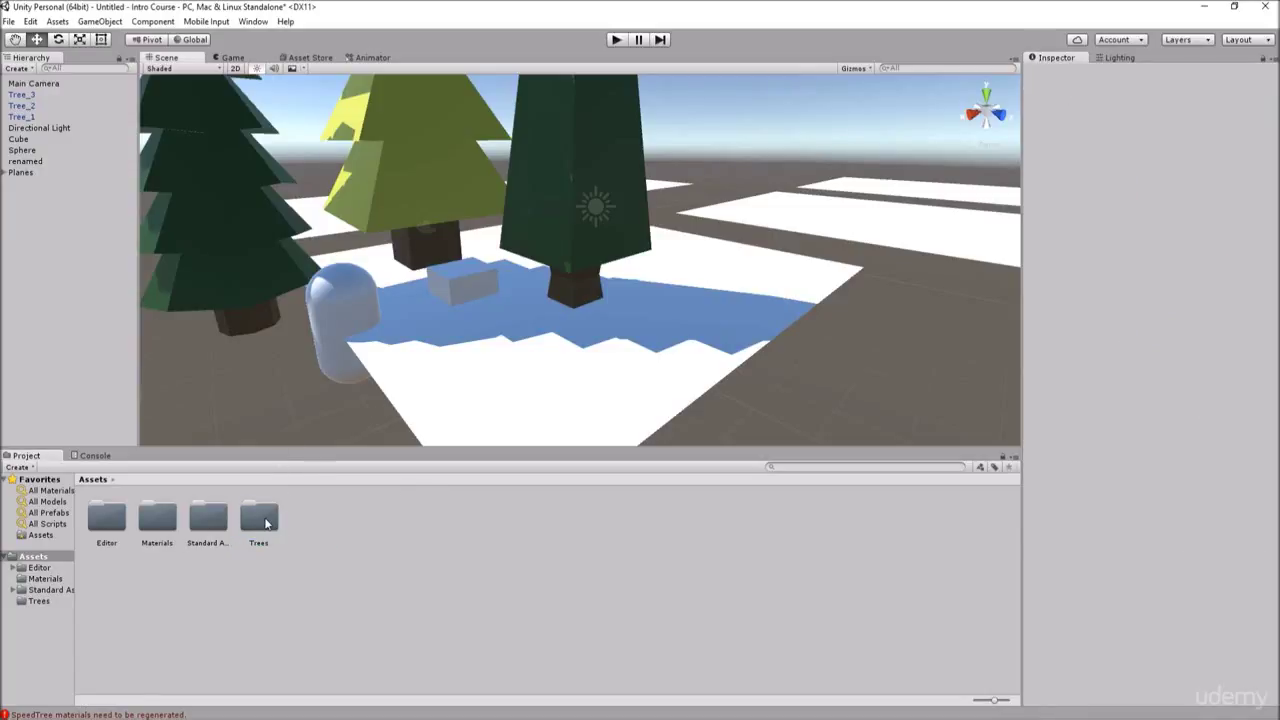
pyautogui.doubleClick(263, 520)
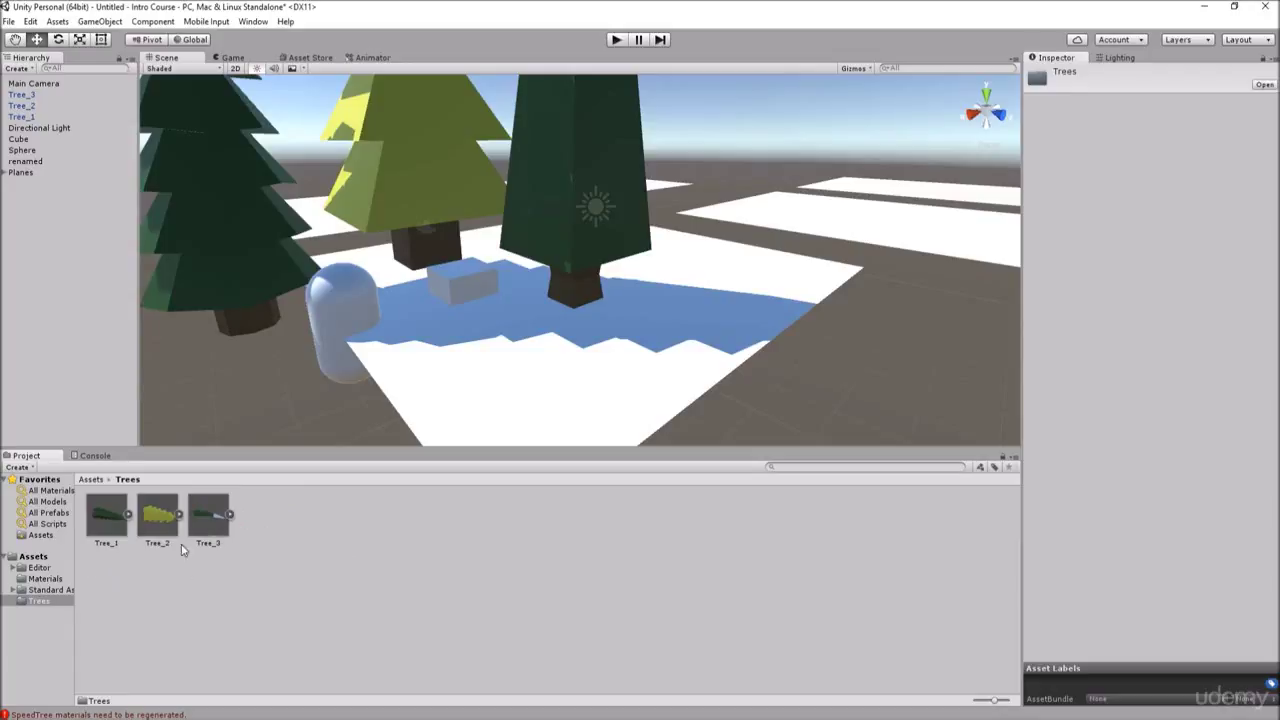
pyautogui.click(34, 557)
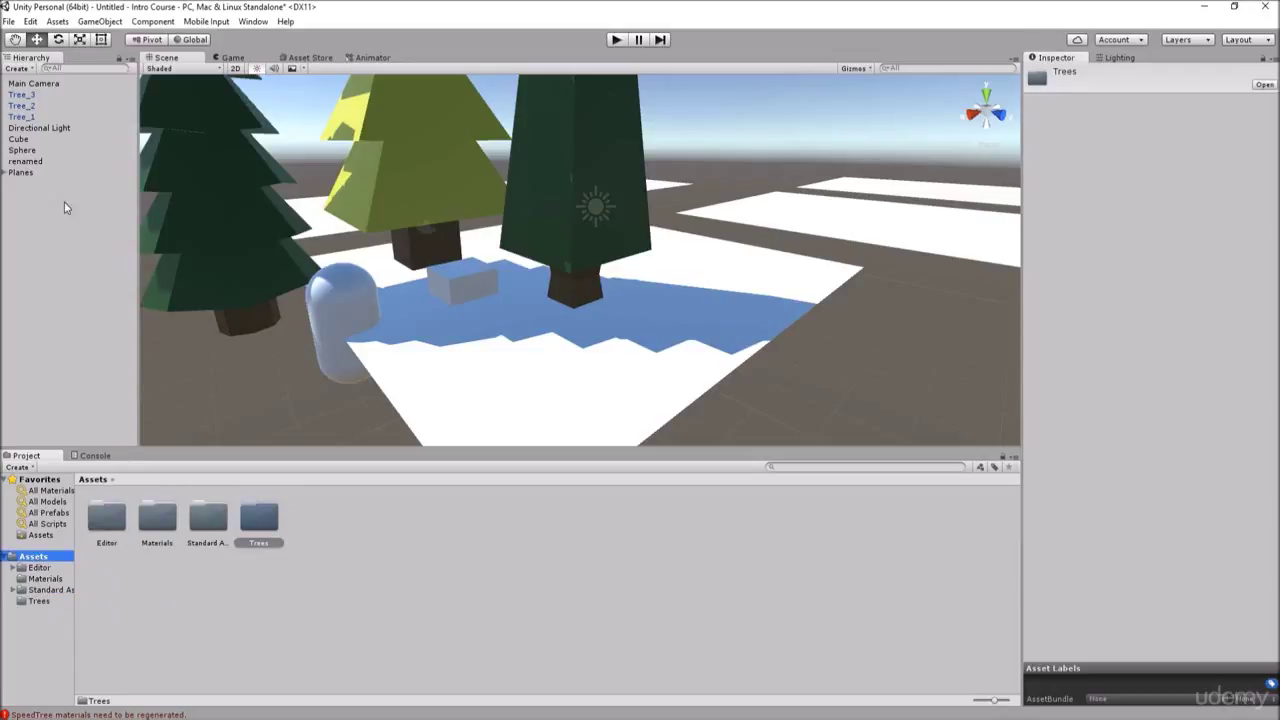
# Create an empty game object in the hierarchy and name it Trees
pyautogui.rightClick(58, 213)
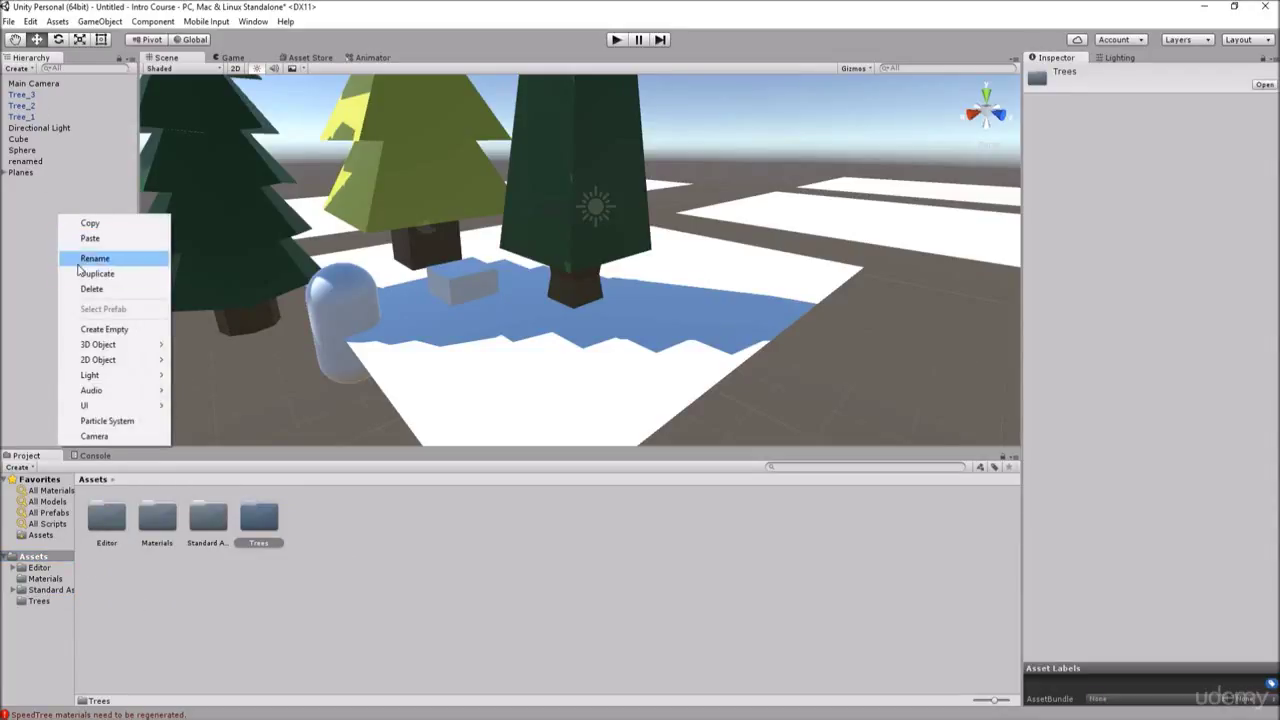
pyautogui.click(104, 330)
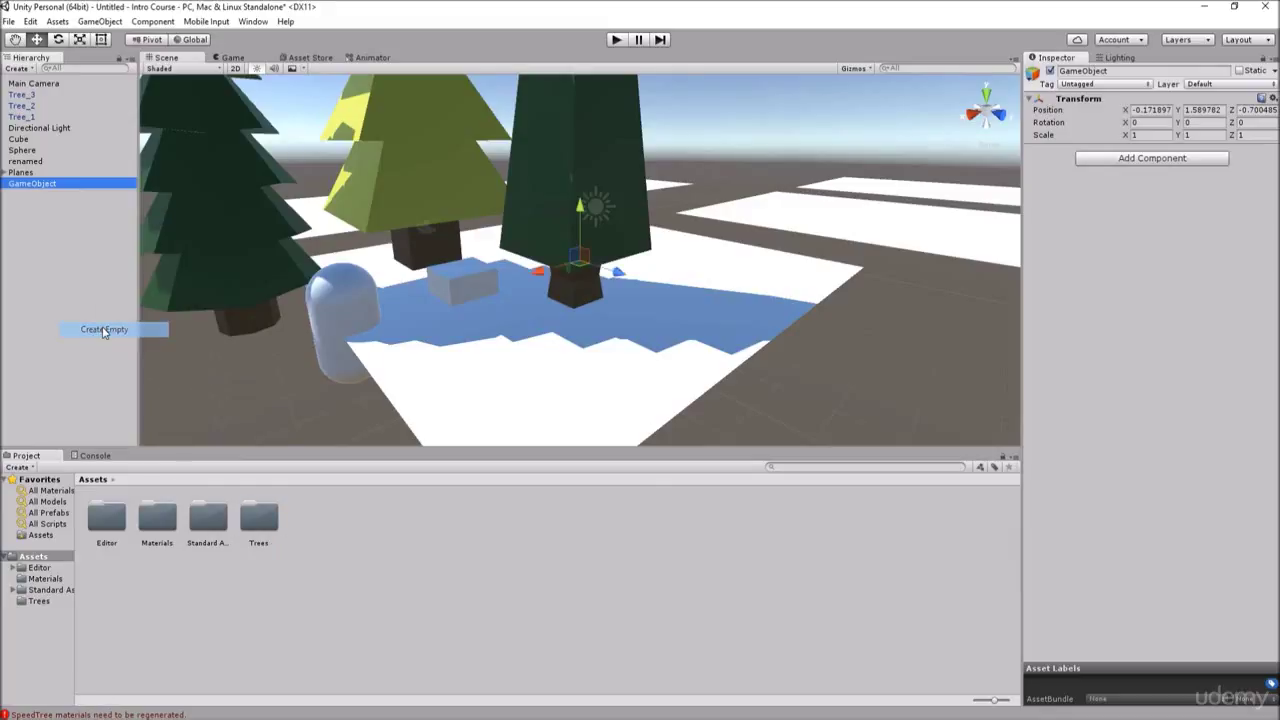
pyautogui.click(35, 184)
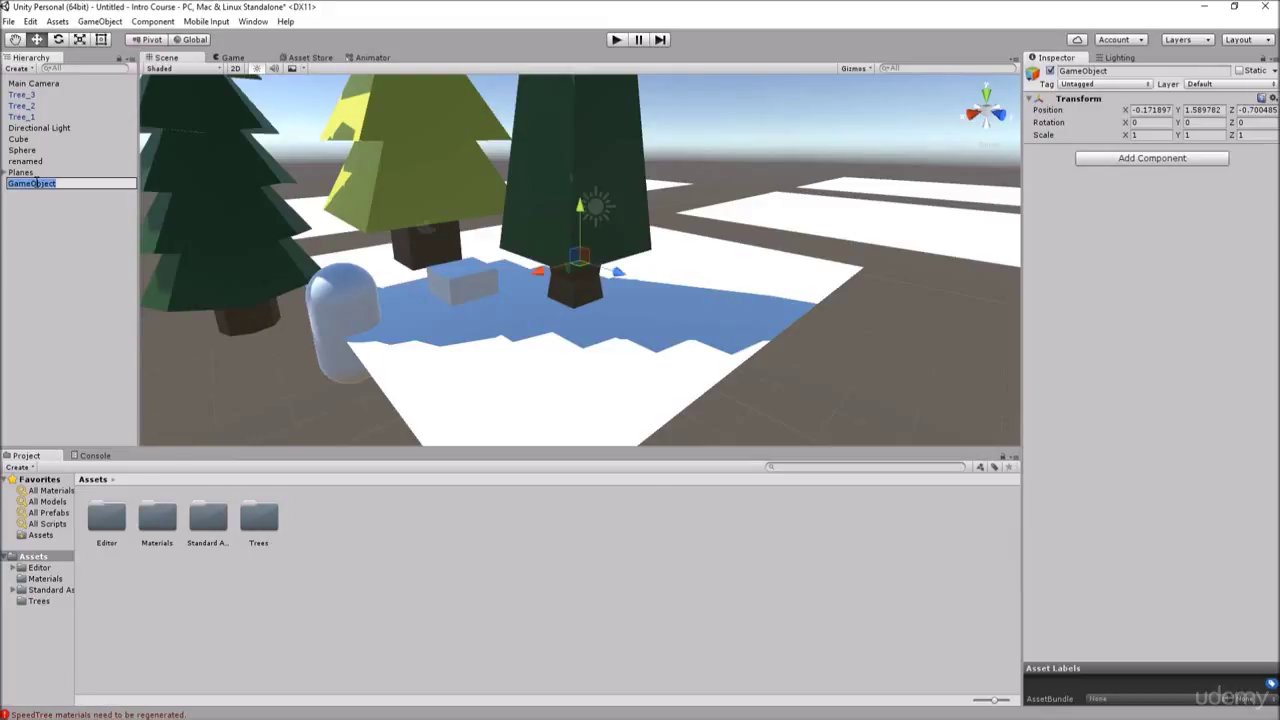
pyautogui.write('Trees')
pyautogui.press('Return')
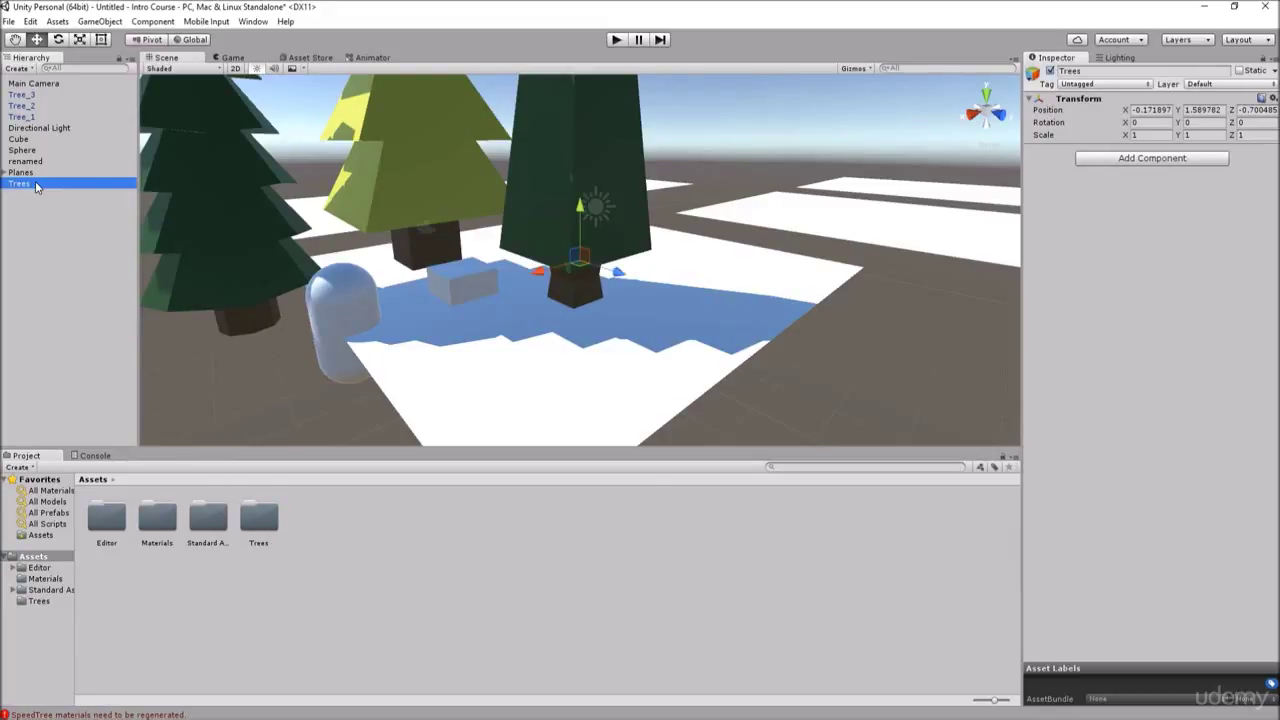
# Group Tree_3, Tree_2 and Tree_1 under the Trees object in the hierarchy, then clear the selection
pyautogui.click(28, 95)
pyautogui.keyDown('shift'); pyautogui.click(33, 117); pyautogui.keyUp('shift')
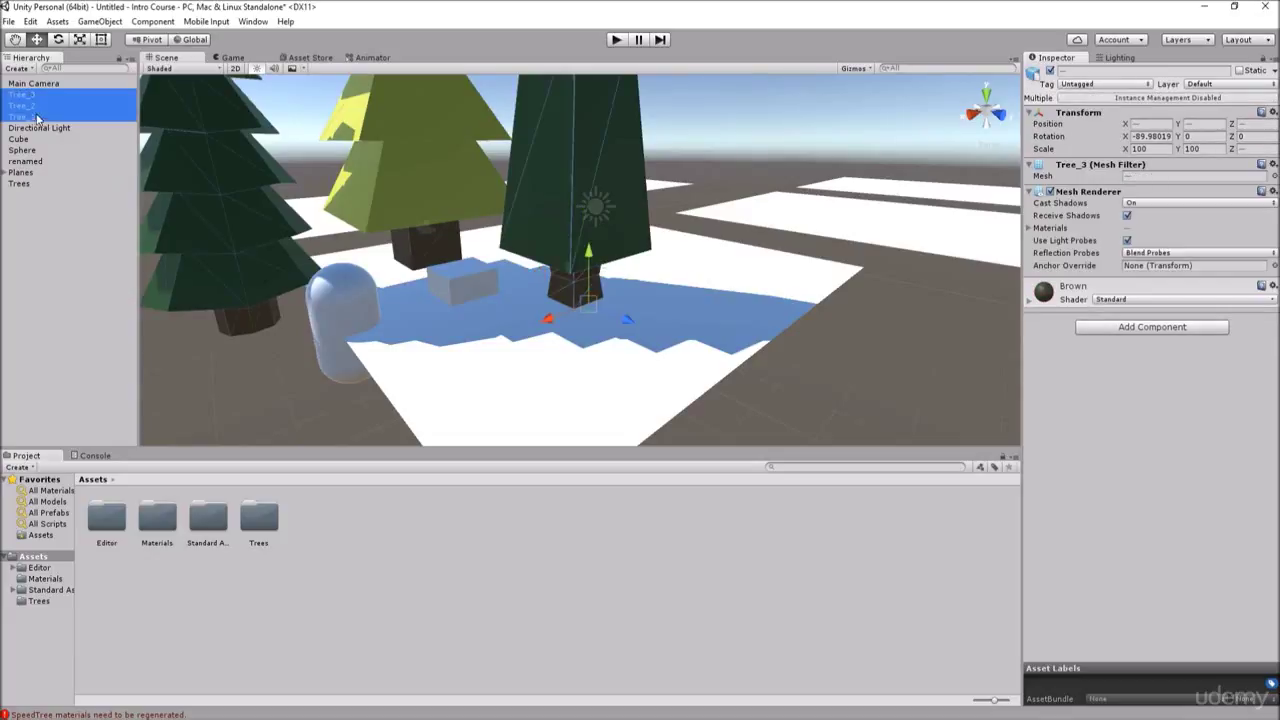
pyautogui.moveTo(30, 120); pyautogui.dragTo(26, 186)
pyautogui.click(6, 150)
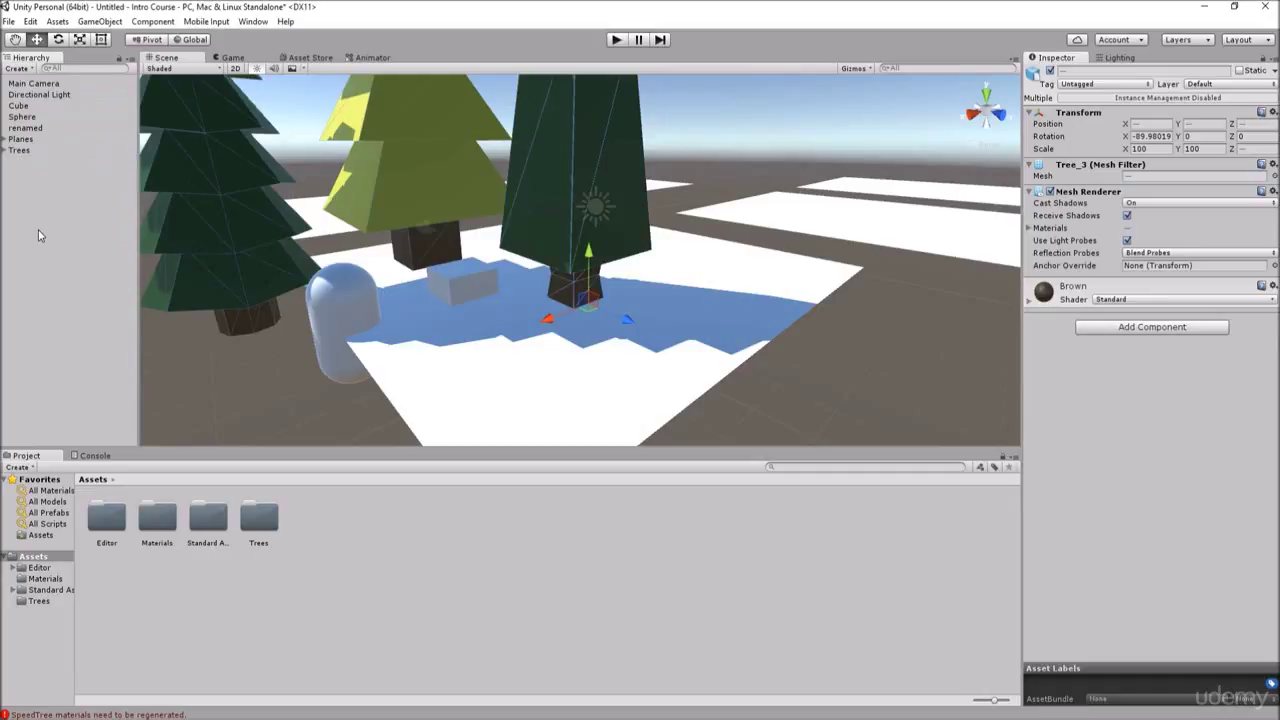
pyautogui.click(42, 236)
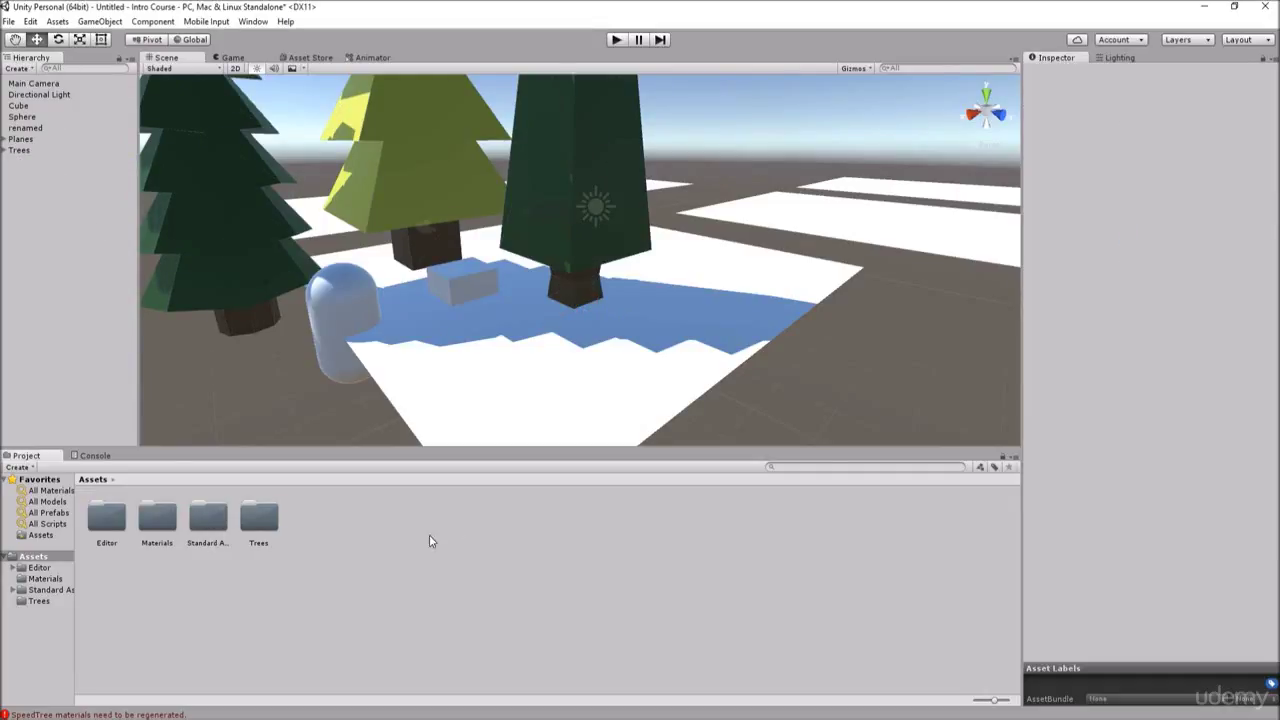
# Open the Trees asset folder and check the tree objects placed in the scene
pyautogui.doubleClick(258, 519)
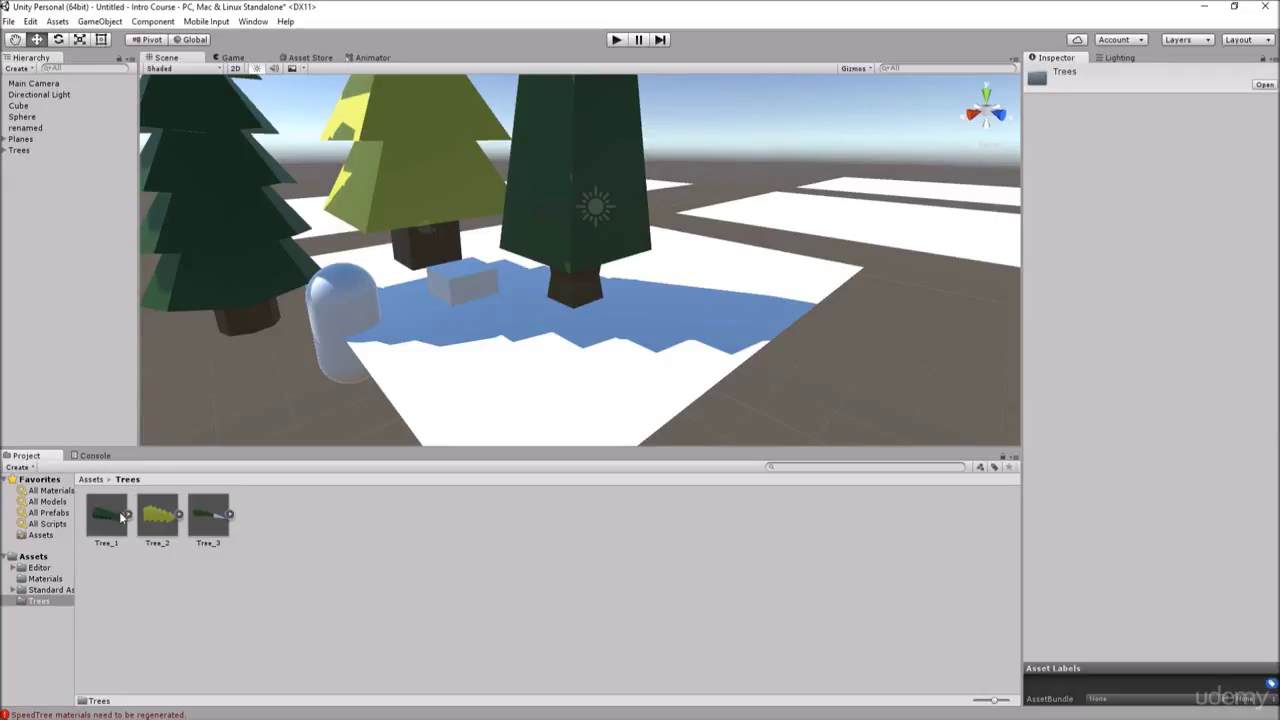
pyautogui.click(487, 175)
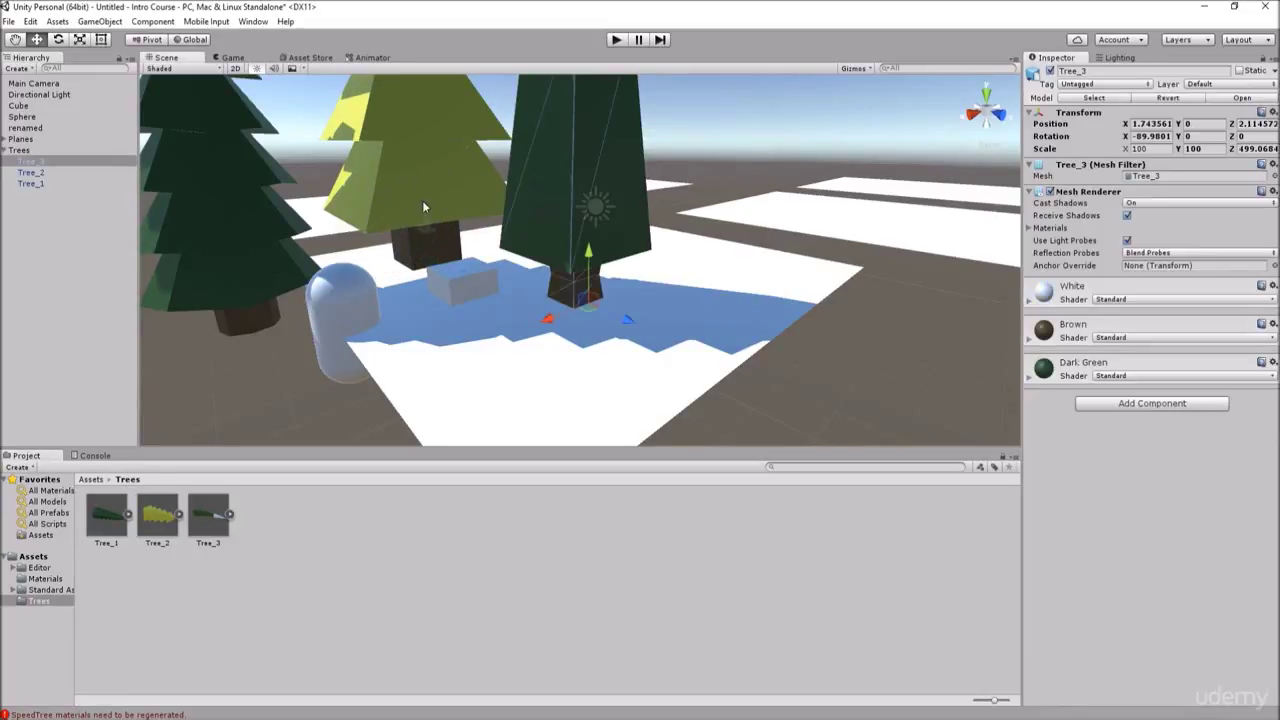
pyautogui.click(228, 232)
pyautogui.click(33, 556)
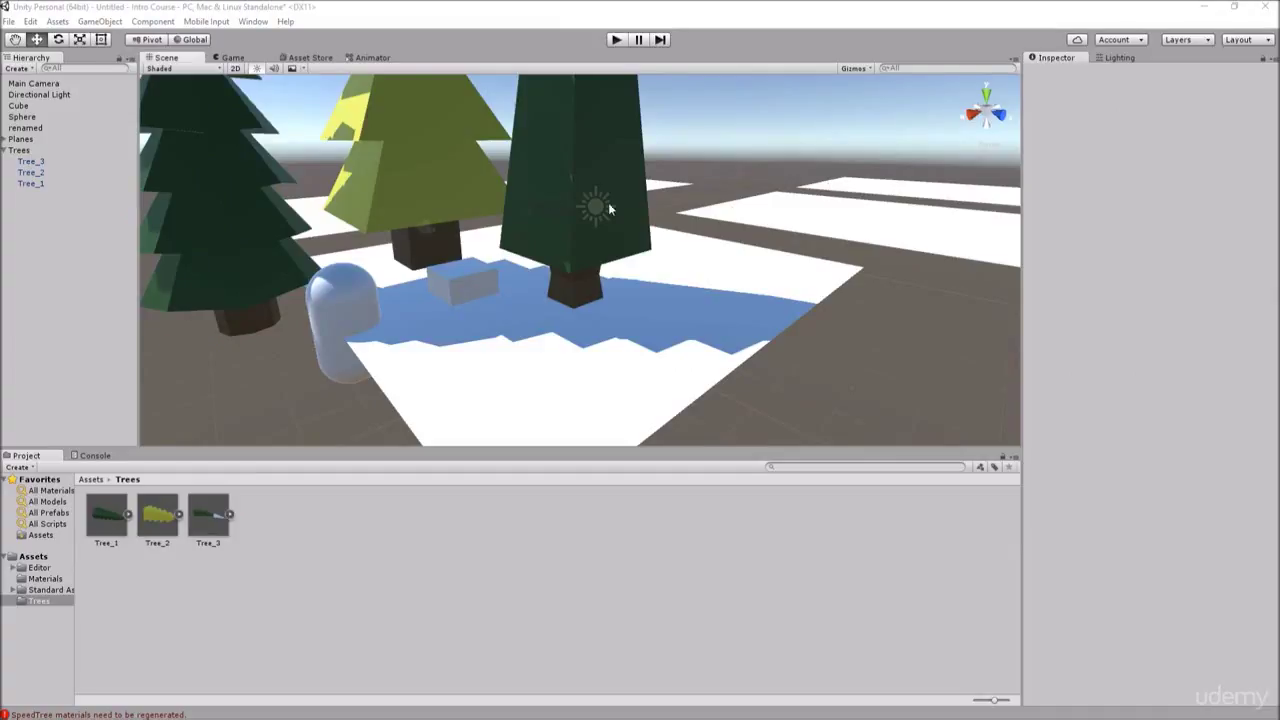
# Select Tree_1 in the hierarchy and examine its components and Brown material in the Inspector
pyautogui.click(31, 185)
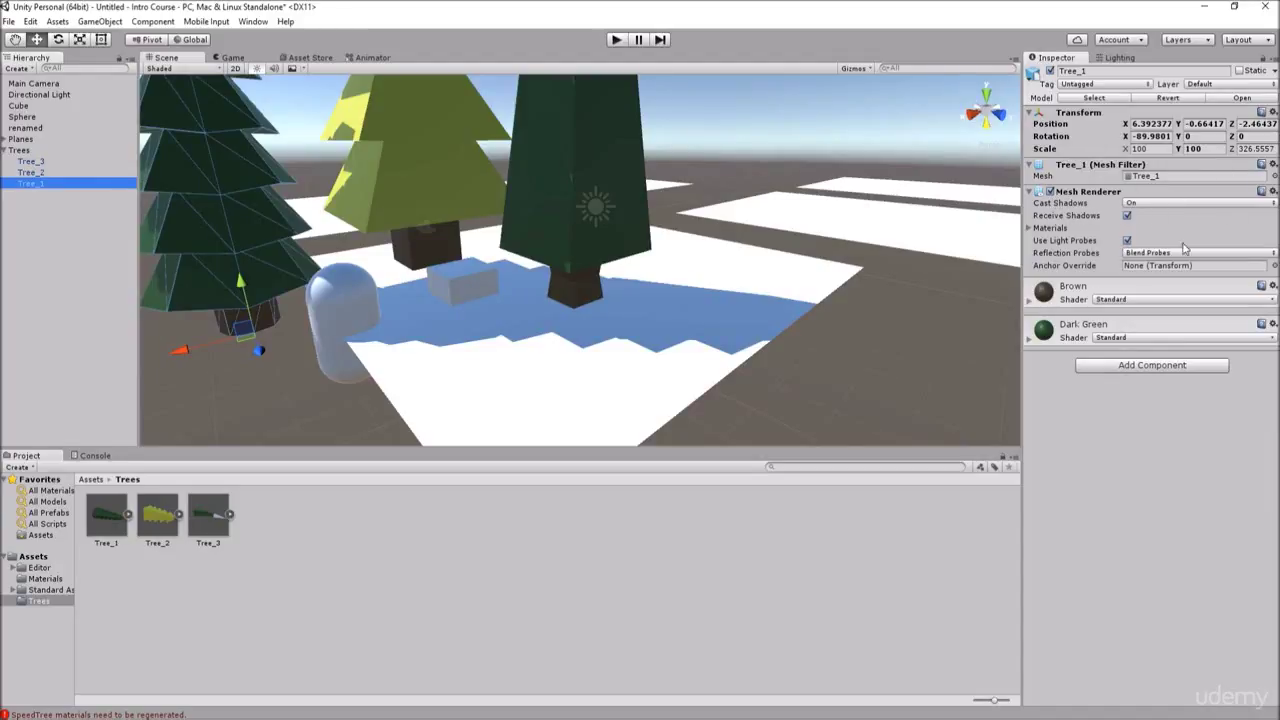
pyautogui.click(1030, 304)
pyautogui.click(1030, 304)
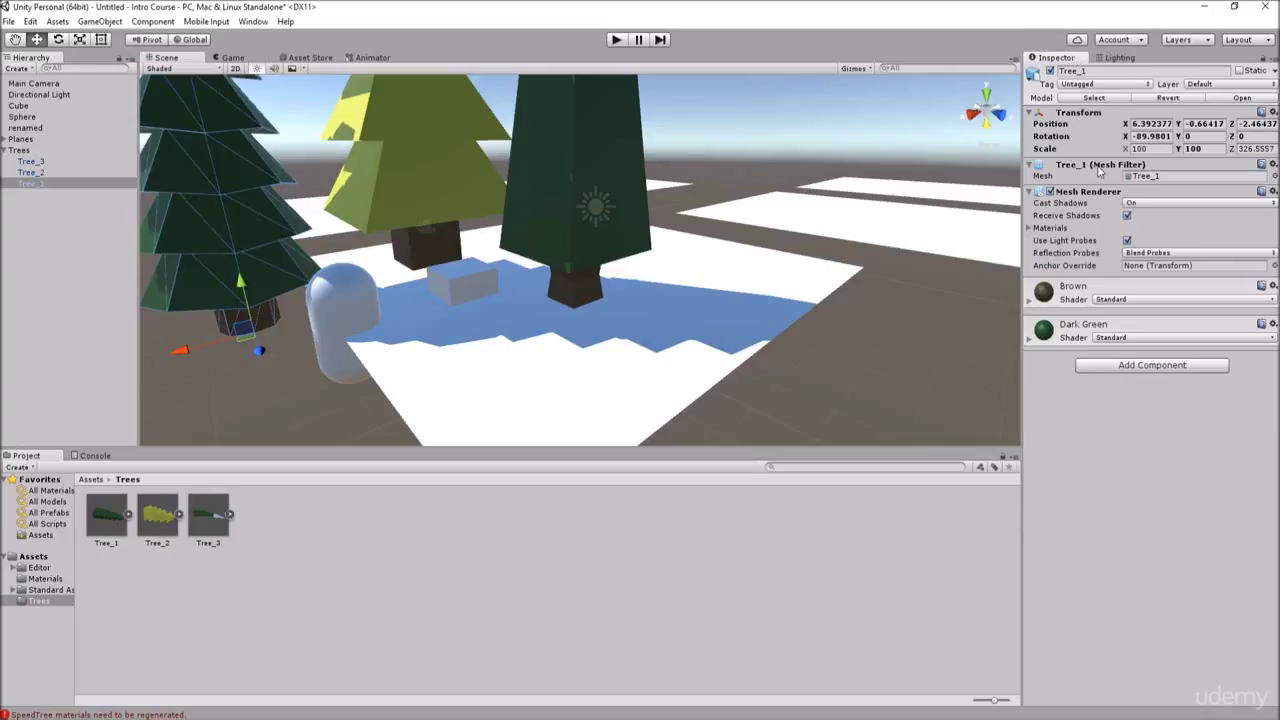
# Browse the Physics components that can be added to Tree_1, then close the list without adding one
pyautogui.click(1143, 365)
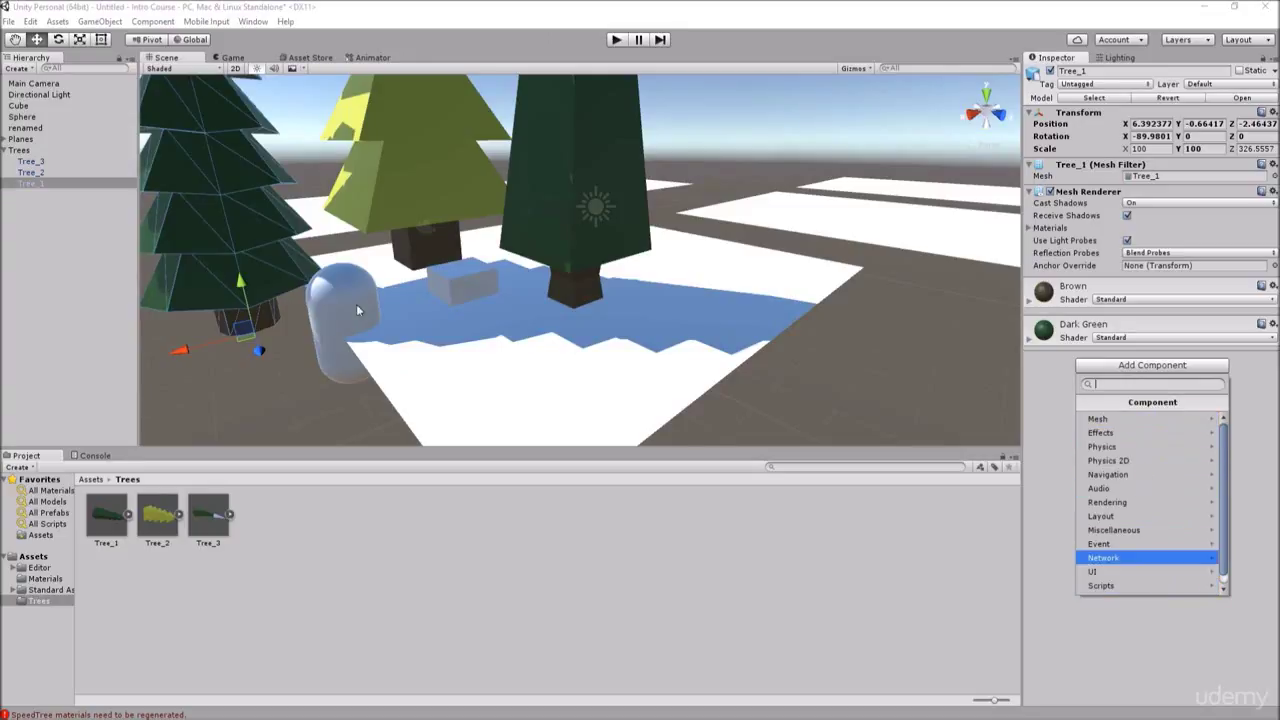
pyautogui.click(1122, 447)
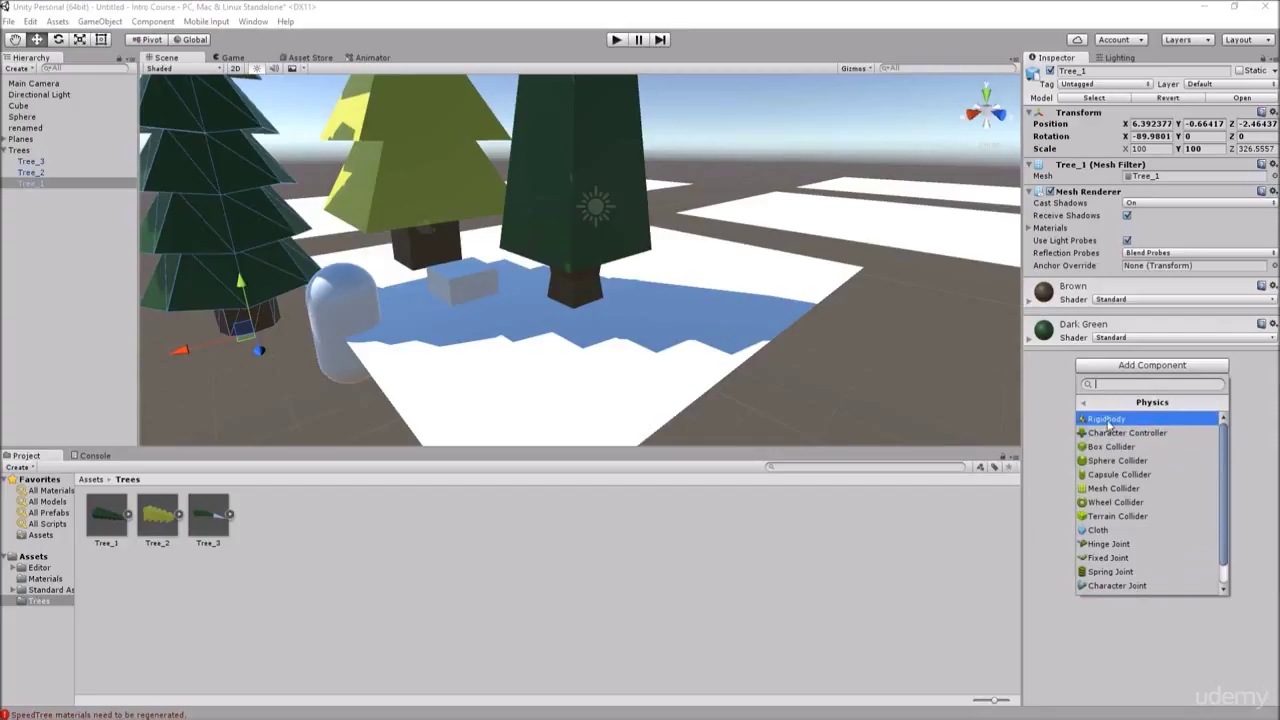
pyautogui.click(1052, 390)
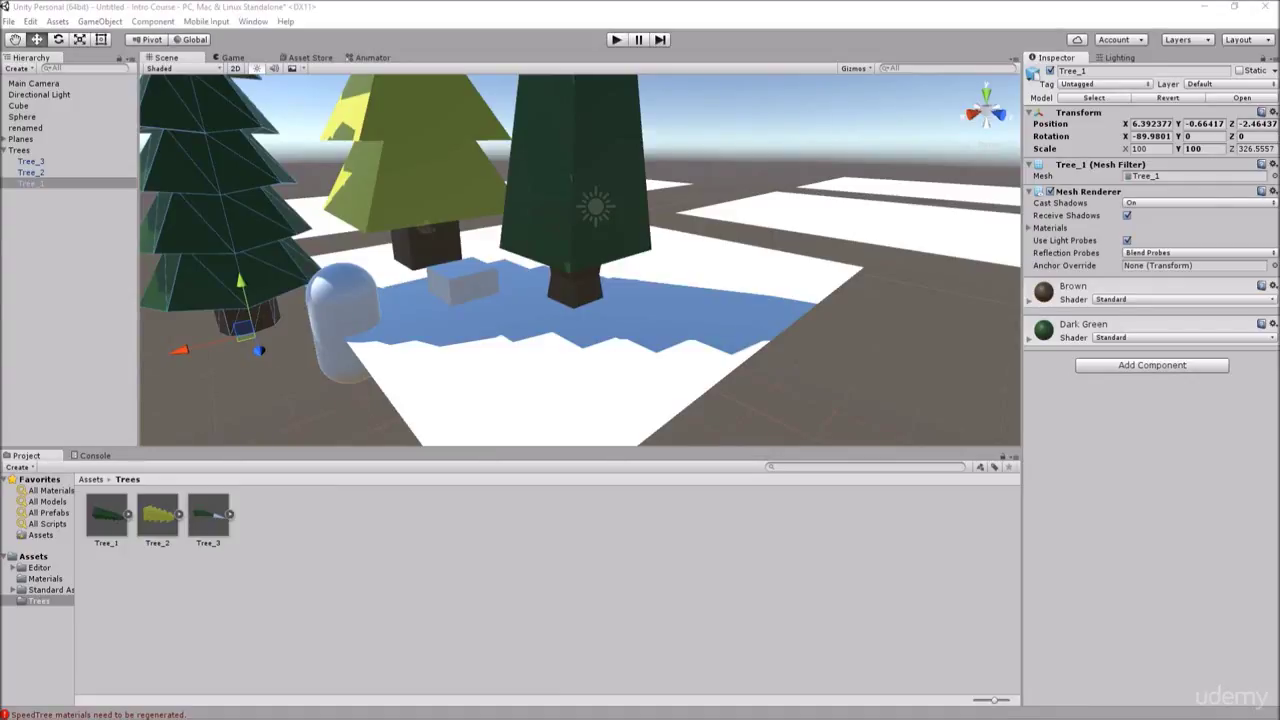
# Show the scene in the Game view, then start and stop play mode twice
pyautogui.click(237, 57)
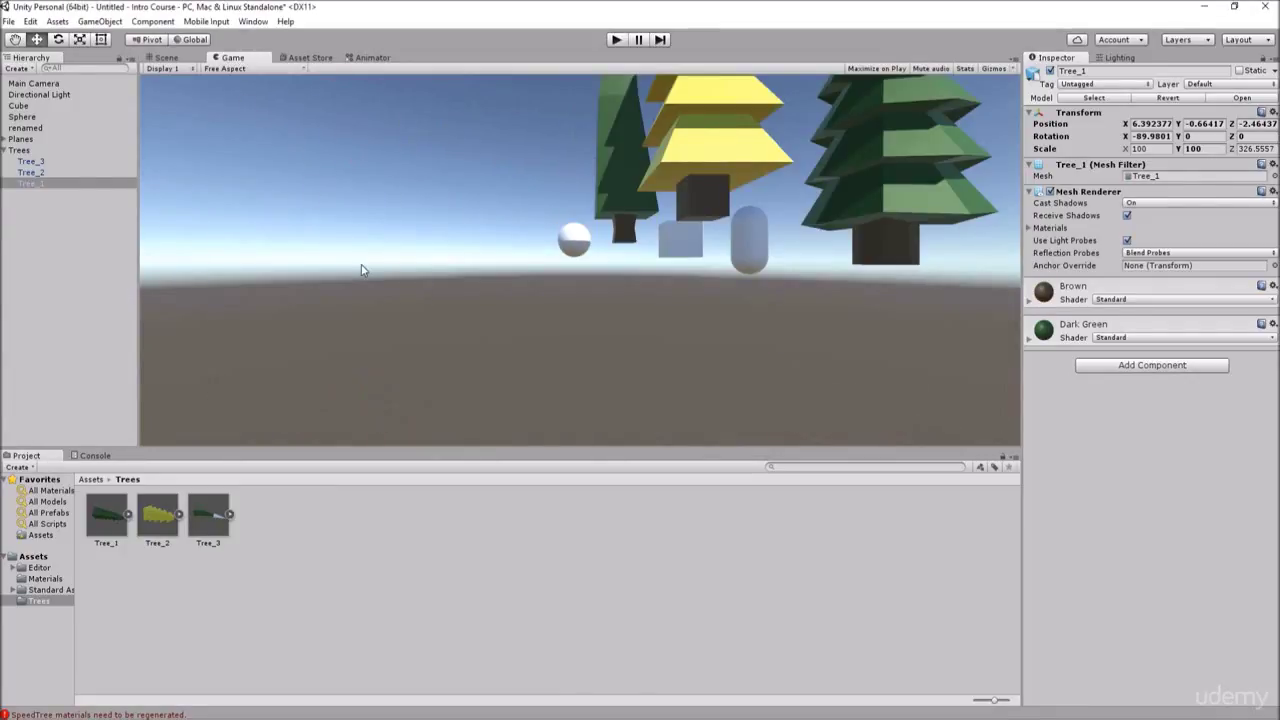
pyautogui.click(618, 40)
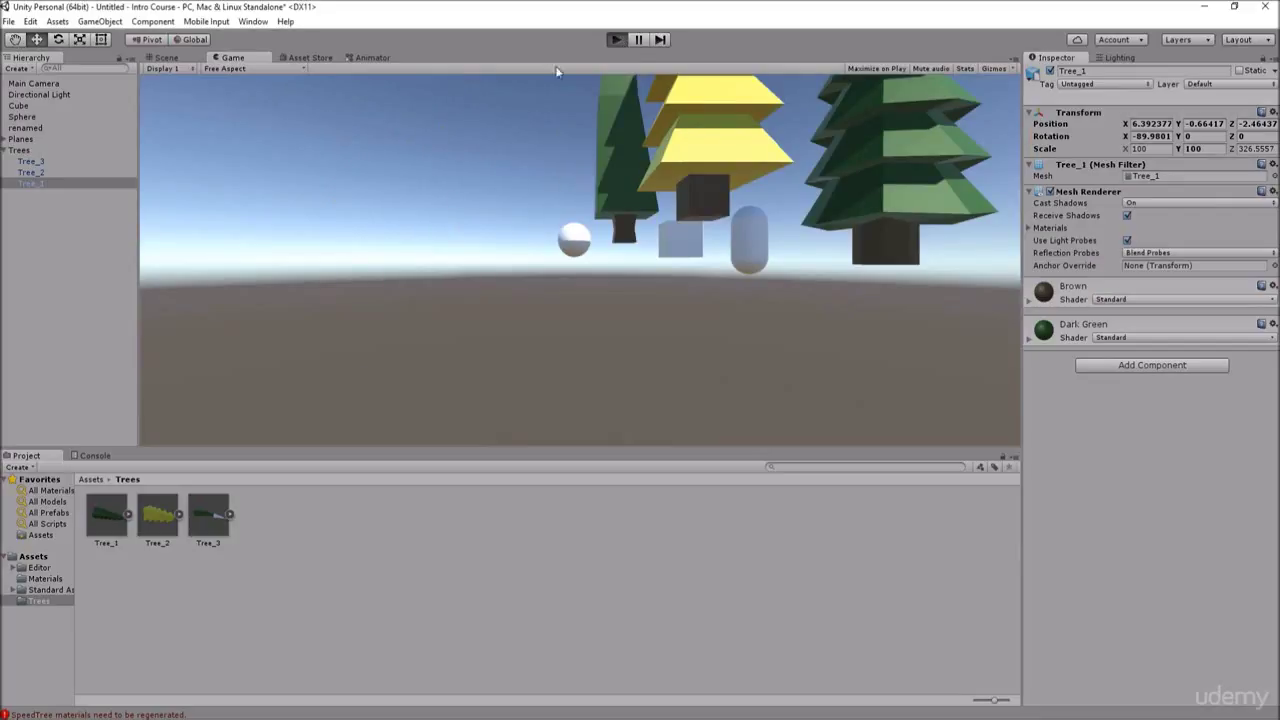
pyautogui.click(614, 40)
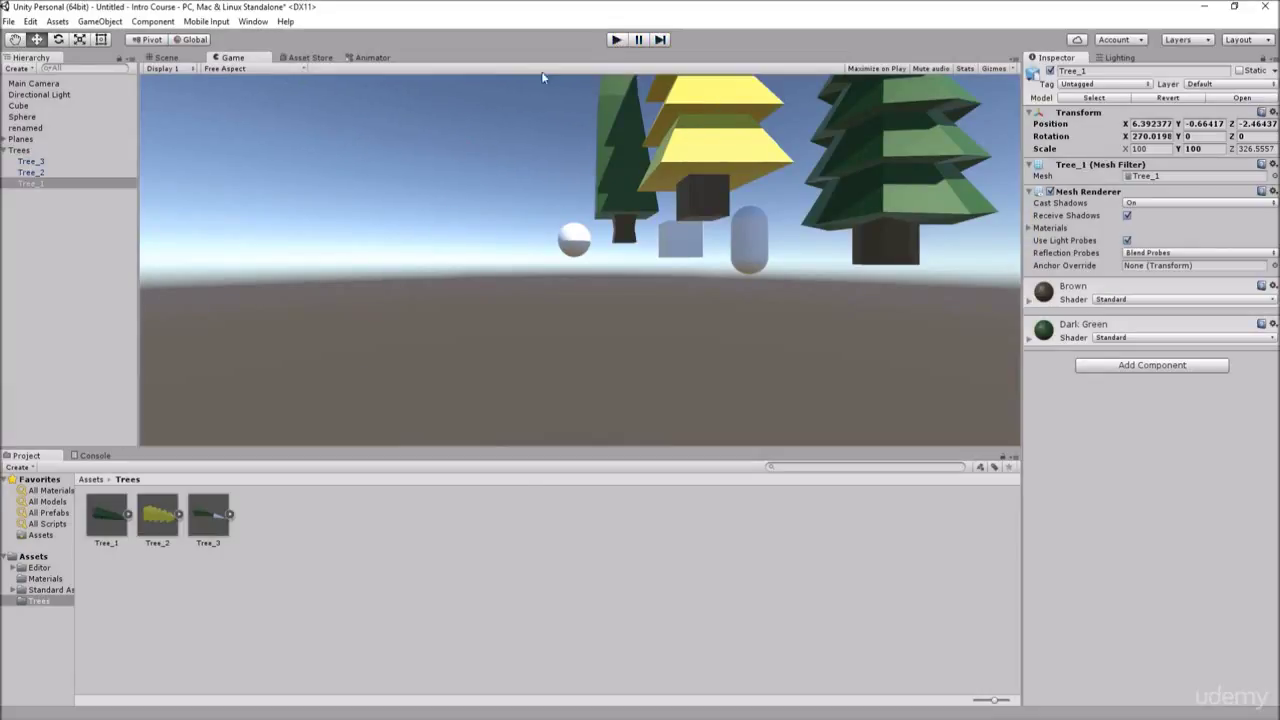
pyautogui.click(619, 40)
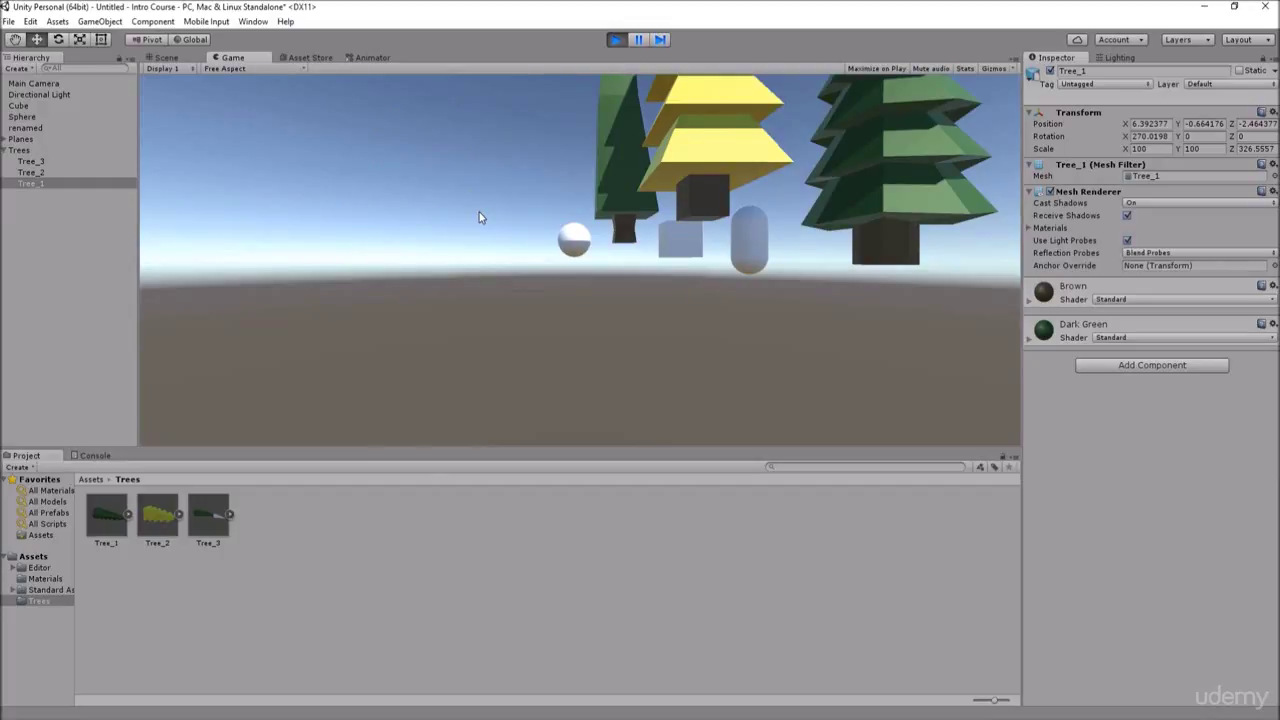
pyautogui.click(616, 40)
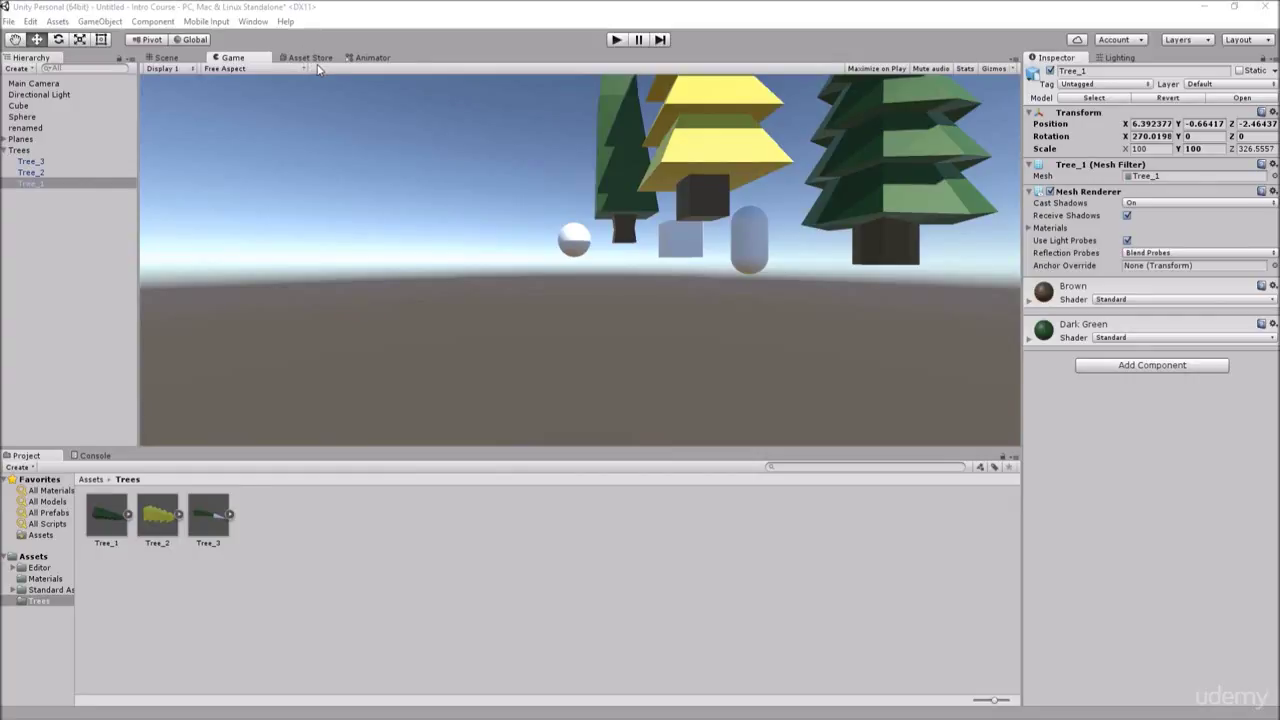
# Look at the Animator view and return to the Scene view
pyautogui.click(376, 57)
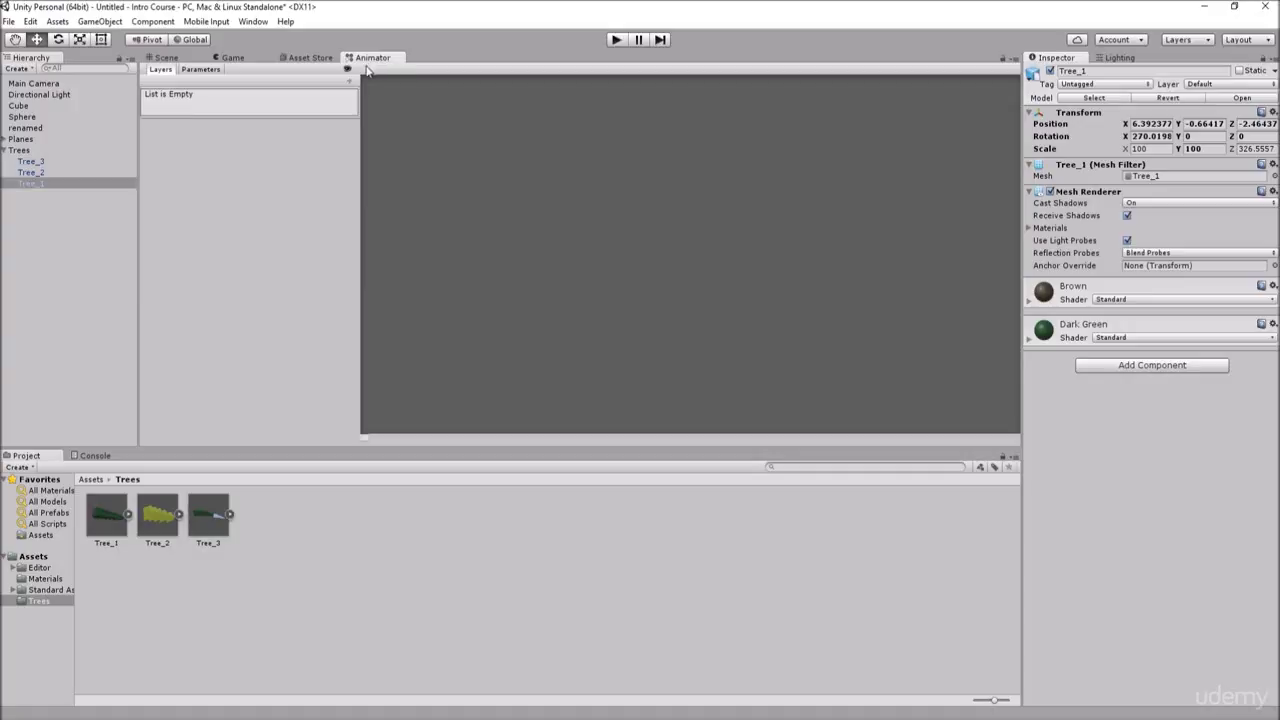
pyautogui.click(160, 58)
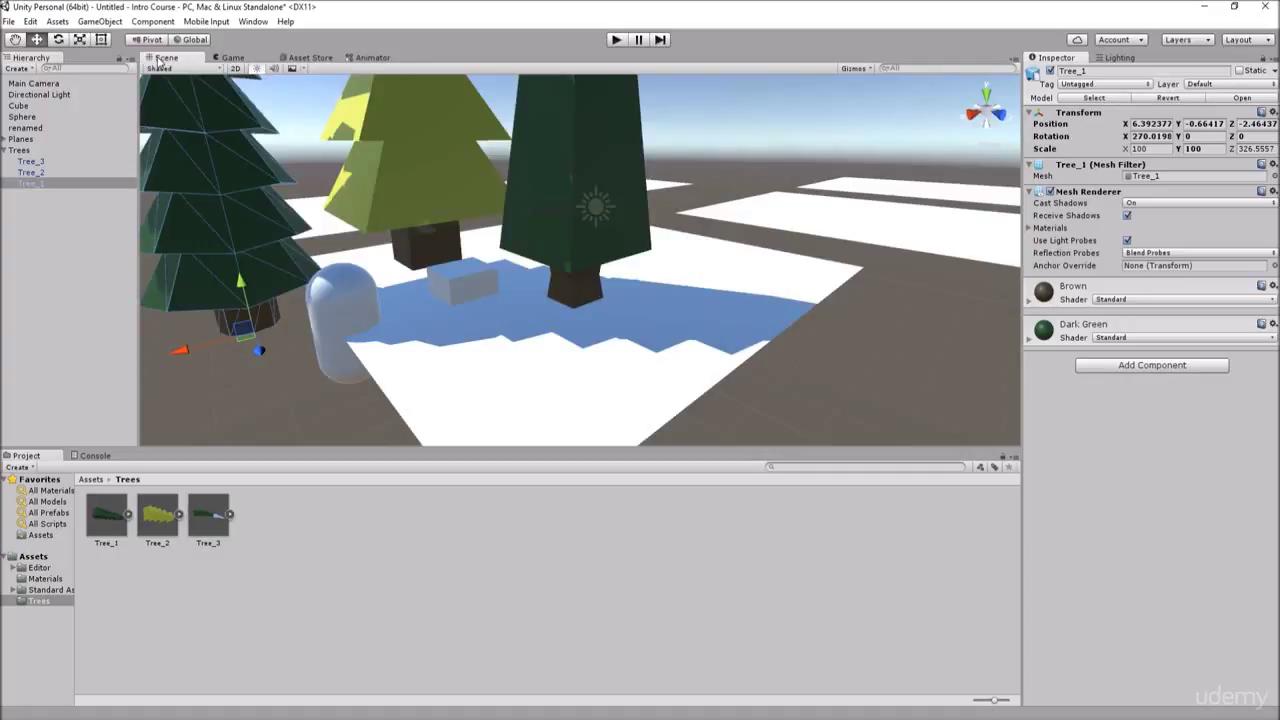
# Try the Rotate, Scale, Rect, Move and Hand tools on Tree_1, and pan the scene with the Hand tool
pyautogui.click(64, 42)
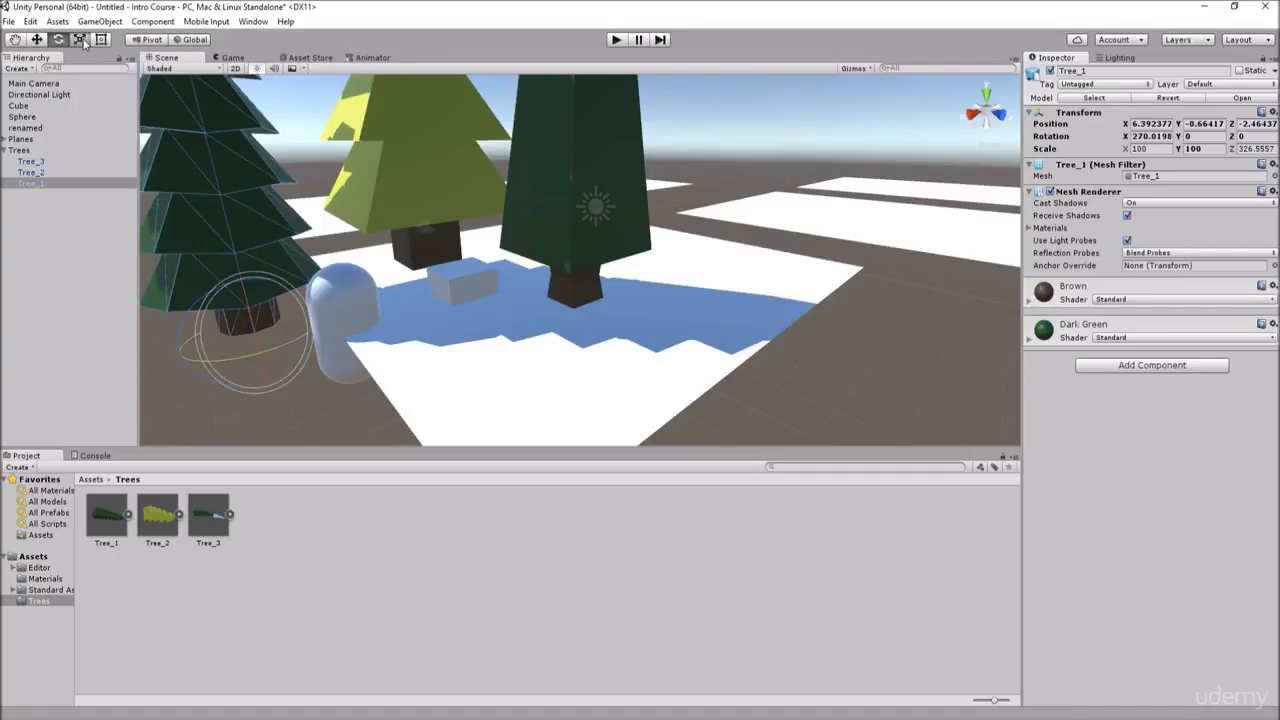
pyautogui.click(81, 42)
pyautogui.click(101, 42)
pyautogui.click(79, 43)
pyautogui.click(60, 43)
pyautogui.click(36, 40)
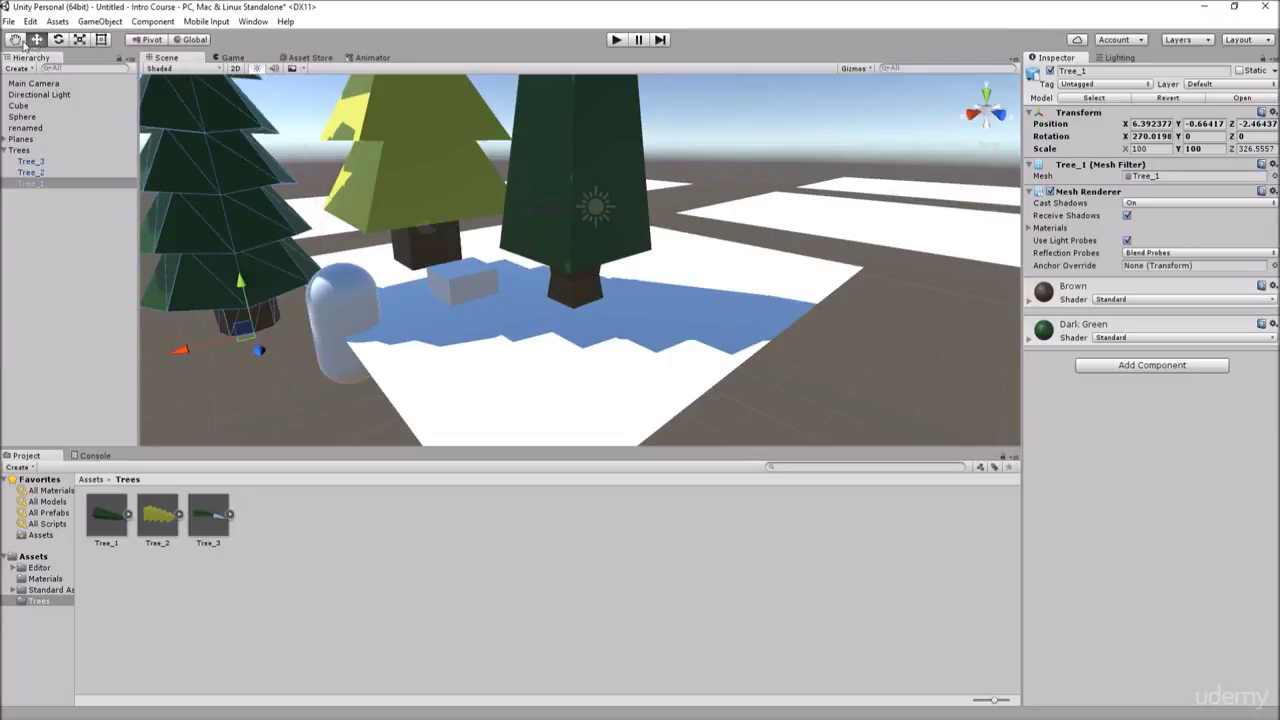
pyautogui.click(15, 40)
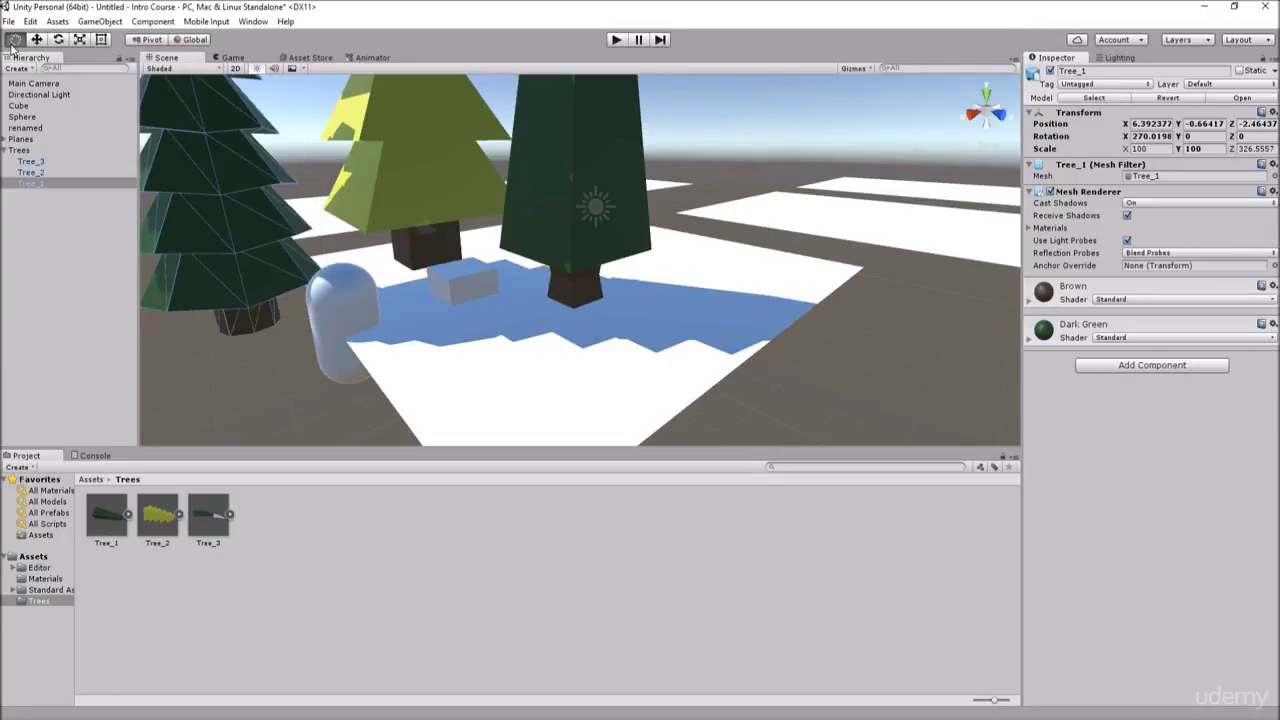
pyautogui.moveTo(200, 160); pyautogui.dragTo(390, 250)
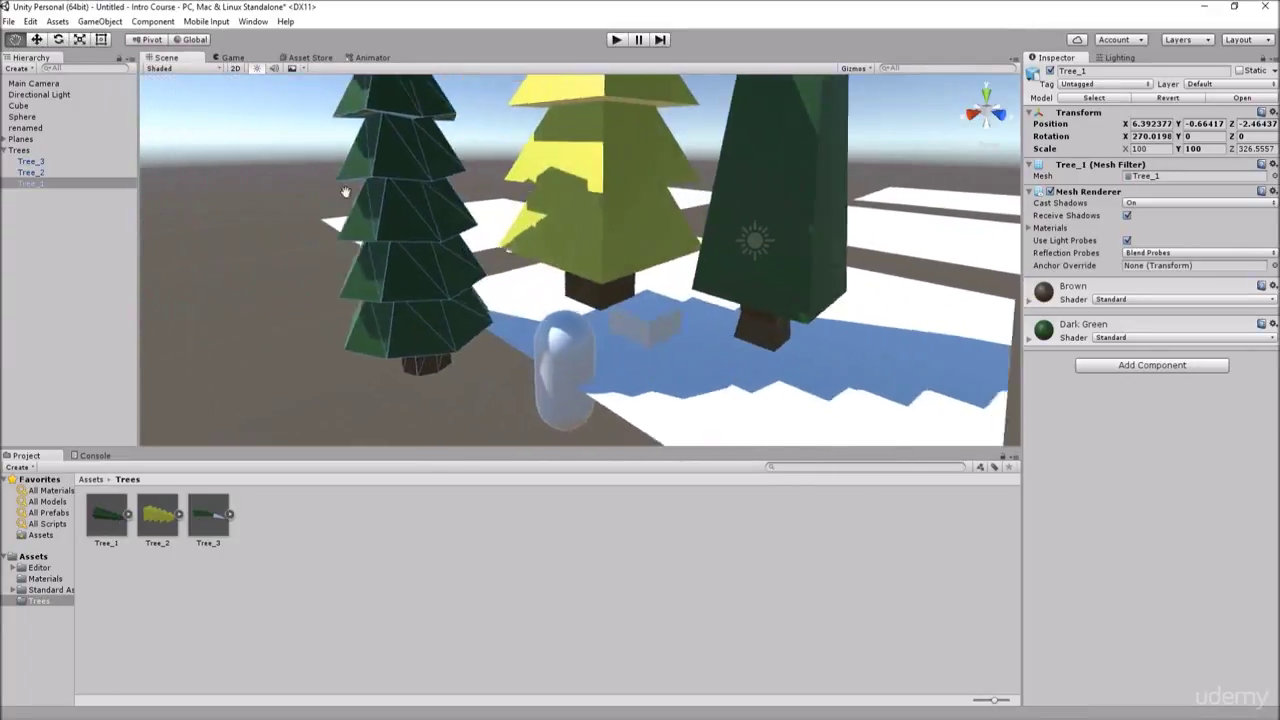
# Move Tree_1 along its axes away from the other trees, to about X 7.65, Y -0.96, Z -6.07
pyautogui.click(37, 40)
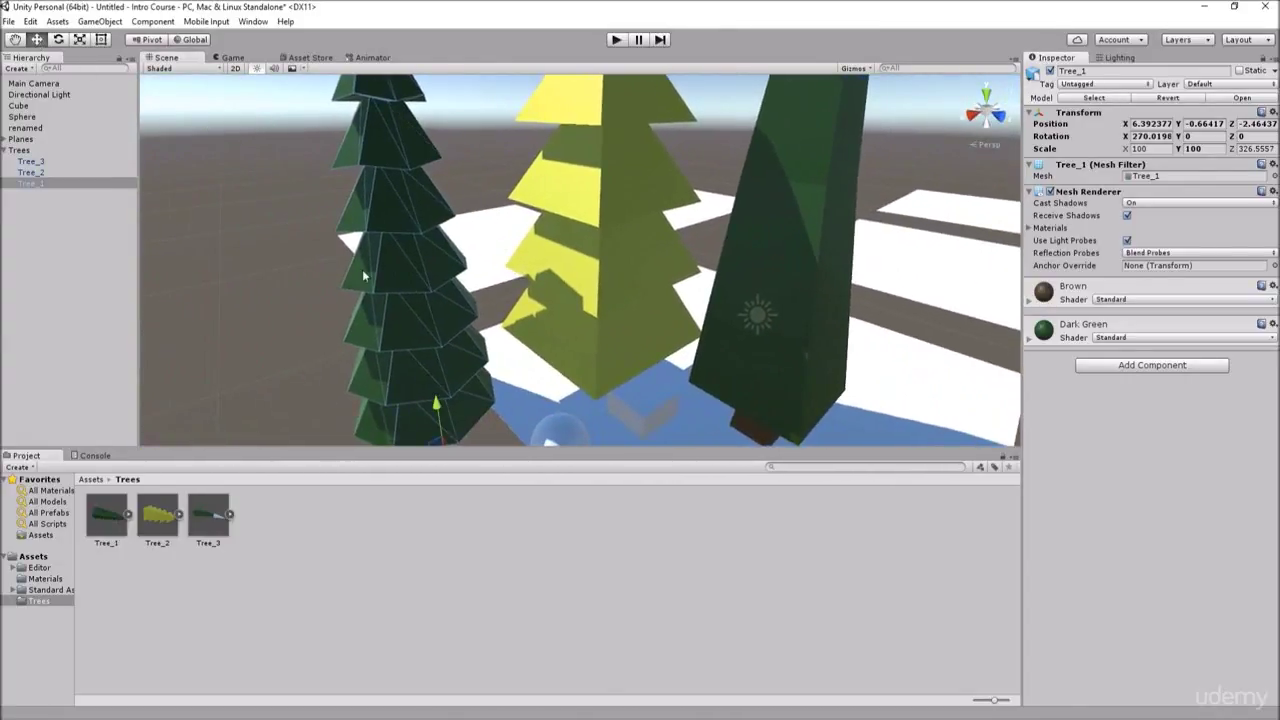
pyautogui.keyDown('alt'); pyautogui.moveTo(490, 345); pyautogui.dragTo(474, 383); pyautogui.keyUp('alt')
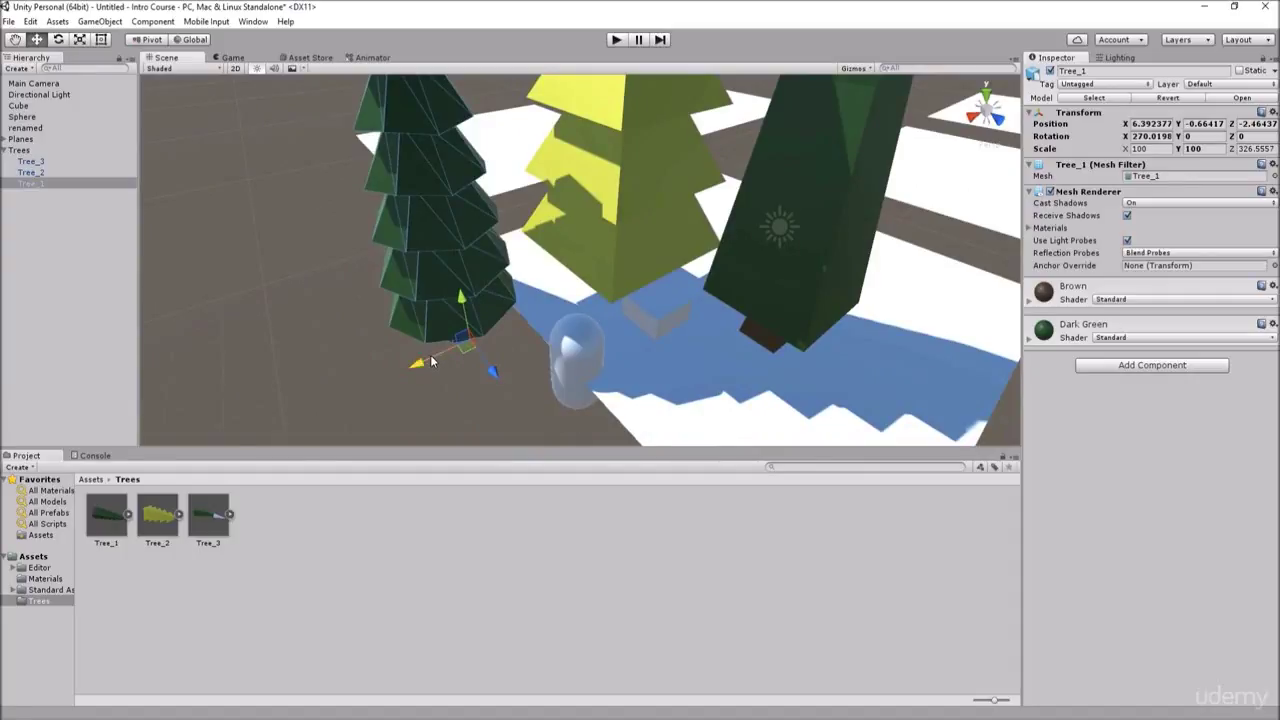
pyautogui.moveTo(432, 361)
pyautogui.mouseDown()
pyautogui.moveTo(390, 380)
pyautogui.moveTo(412, 370)
pyautogui.mouseUp()
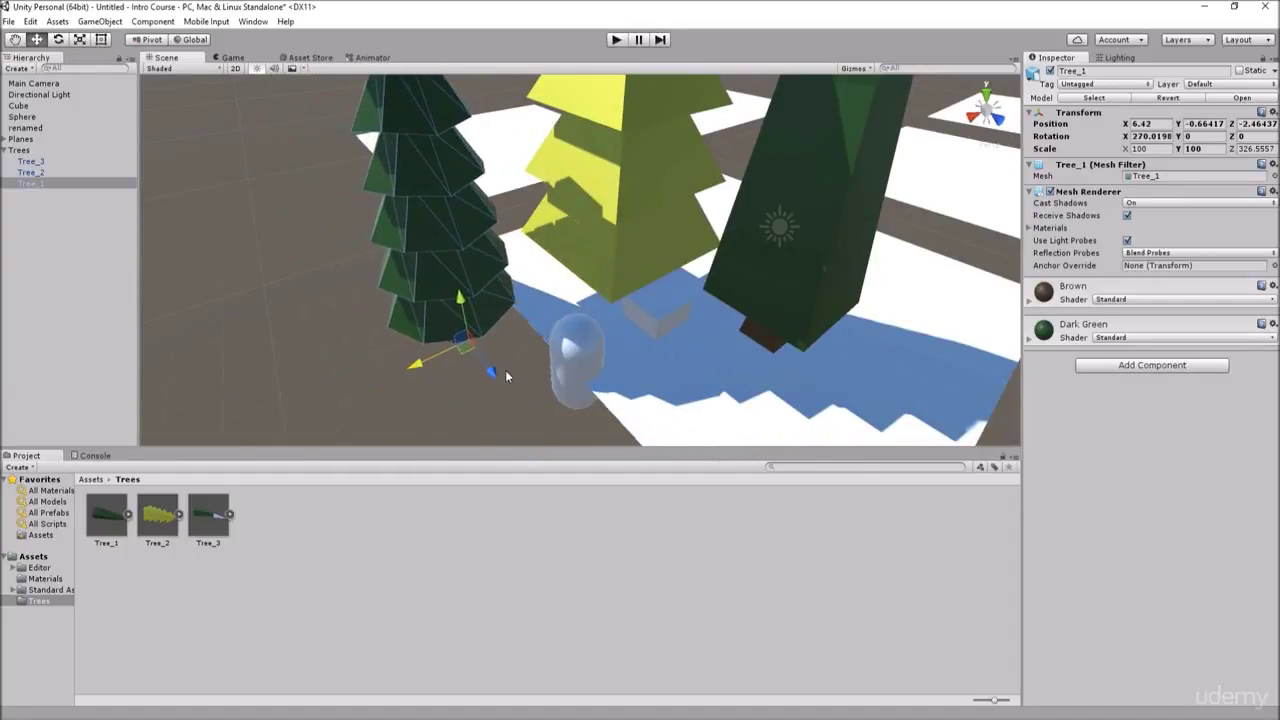
pyautogui.moveTo(503, 370); pyautogui.dragTo(309, 293)
# Rotate Tree_1 to about 289.5, -90, 90 and scale it to about 93.4, 95.7, 312.4
pyautogui.click(60, 41)
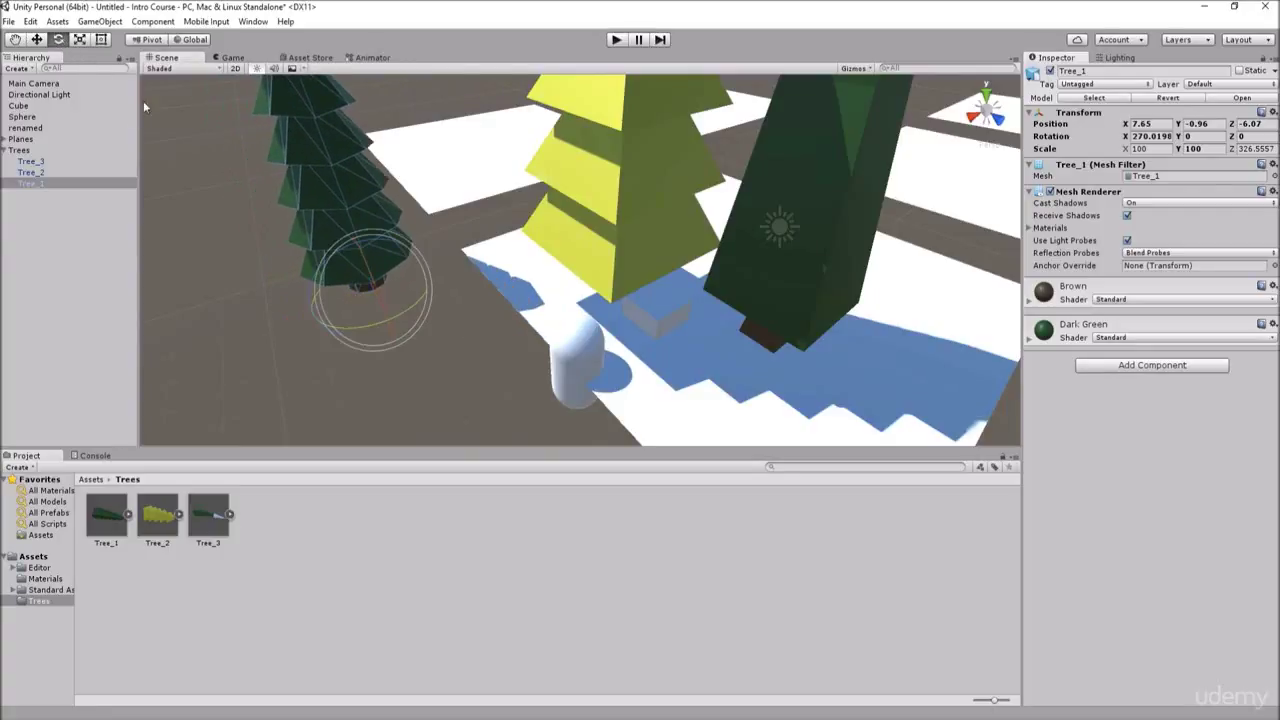
pyautogui.moveTo(343, 252)
pyautogui.mouseDown()
pyautogui.moveTo(279, 291)
pyautogui.moveTo(340, 265)
pyautogui.mouseUp()
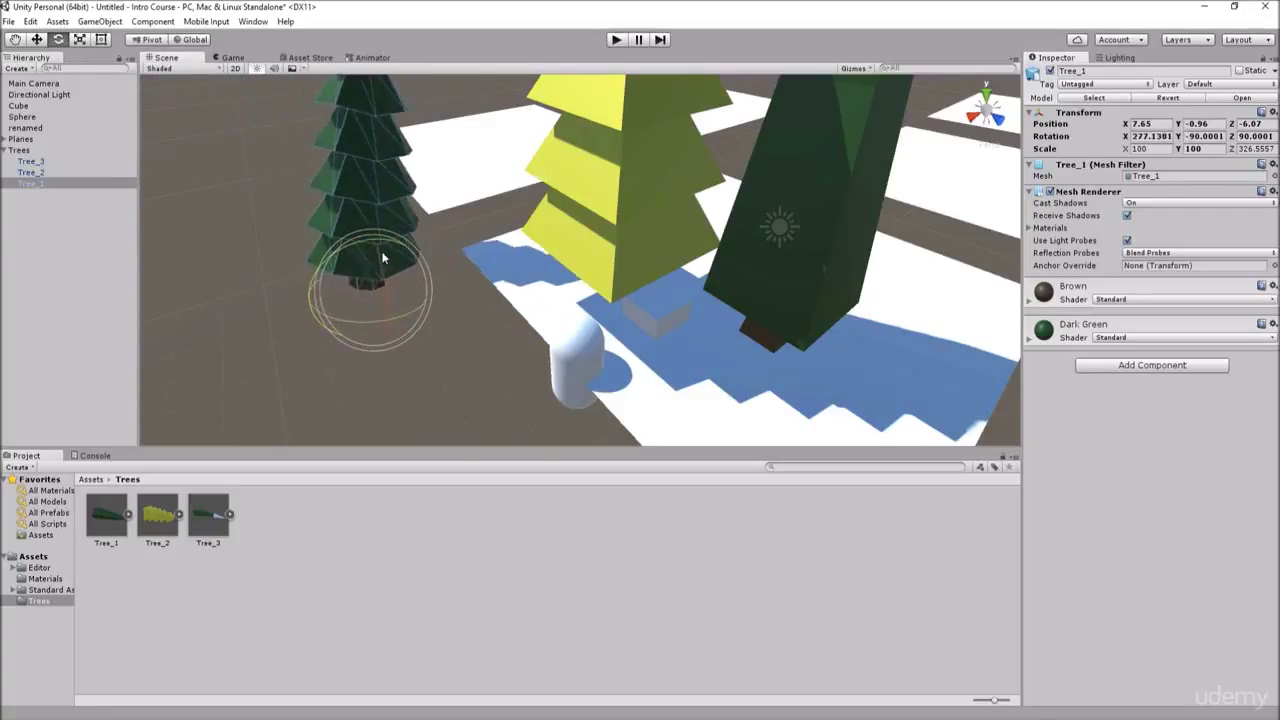
pyautogui.click(80, 40)
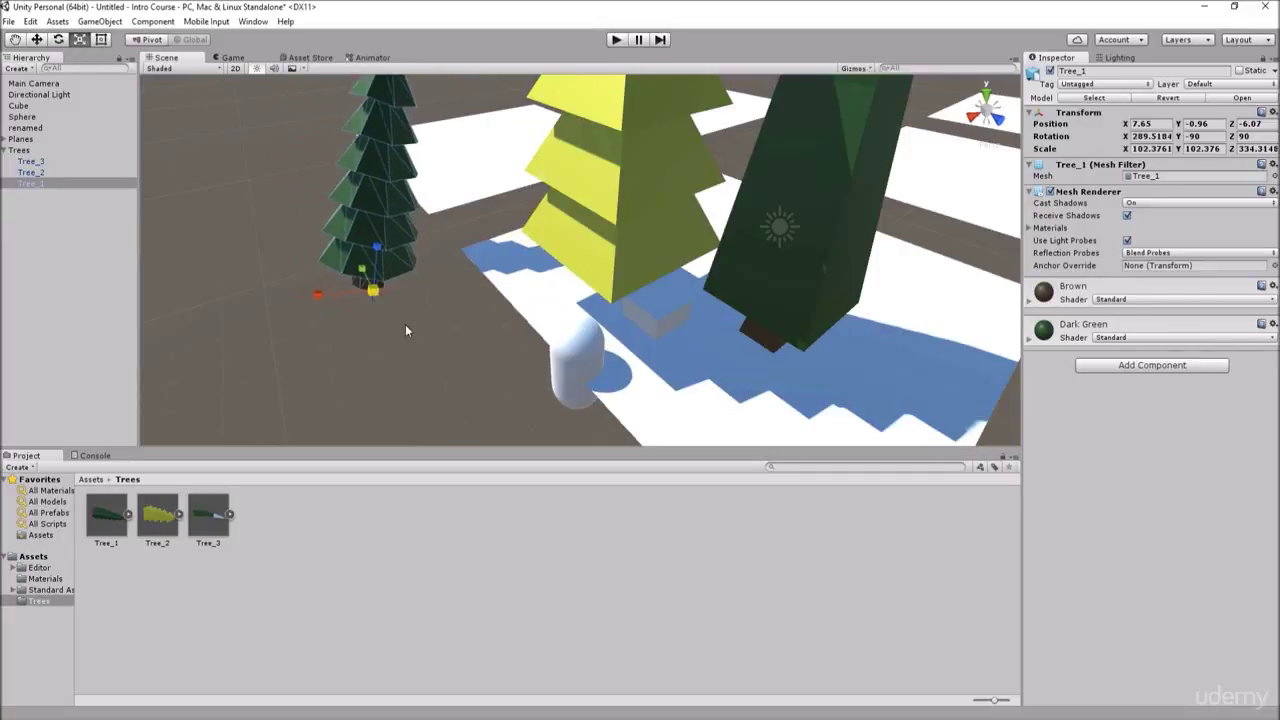
pyautogui.moveTo(305, 297)
pyautogui.mouseDown()
pyautogui.moveTo(240, 293)
pyautogui.moveTo(323, 289)
pyautogui.mouseUp()
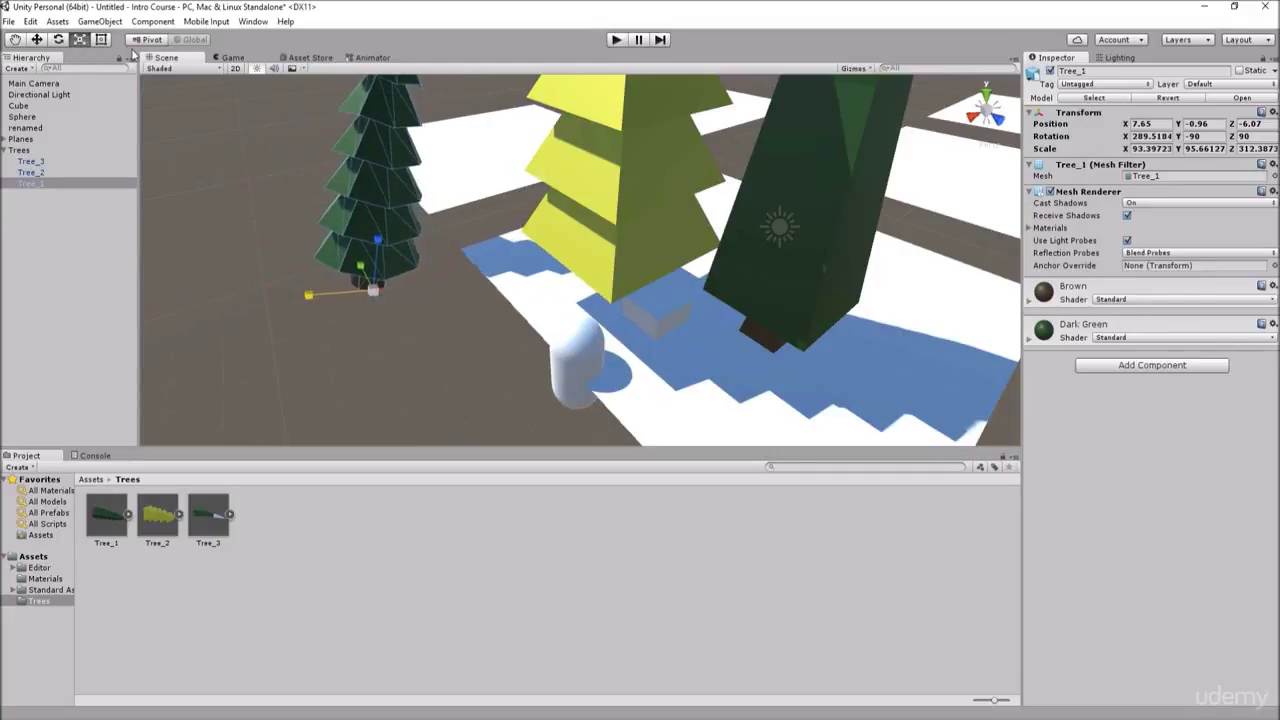
# Resize Tree_1 by its corners with the Rect tool to a scale of about 199.8, 95.7, 315.9
pyautogui.click(102, 41)
pyautogui.moveTo(420, 252); pyautogui.dragTo(399, 199, button='right')
pyautogui.moveTo(345, 360); pyautogui.dragTo(222, 430)
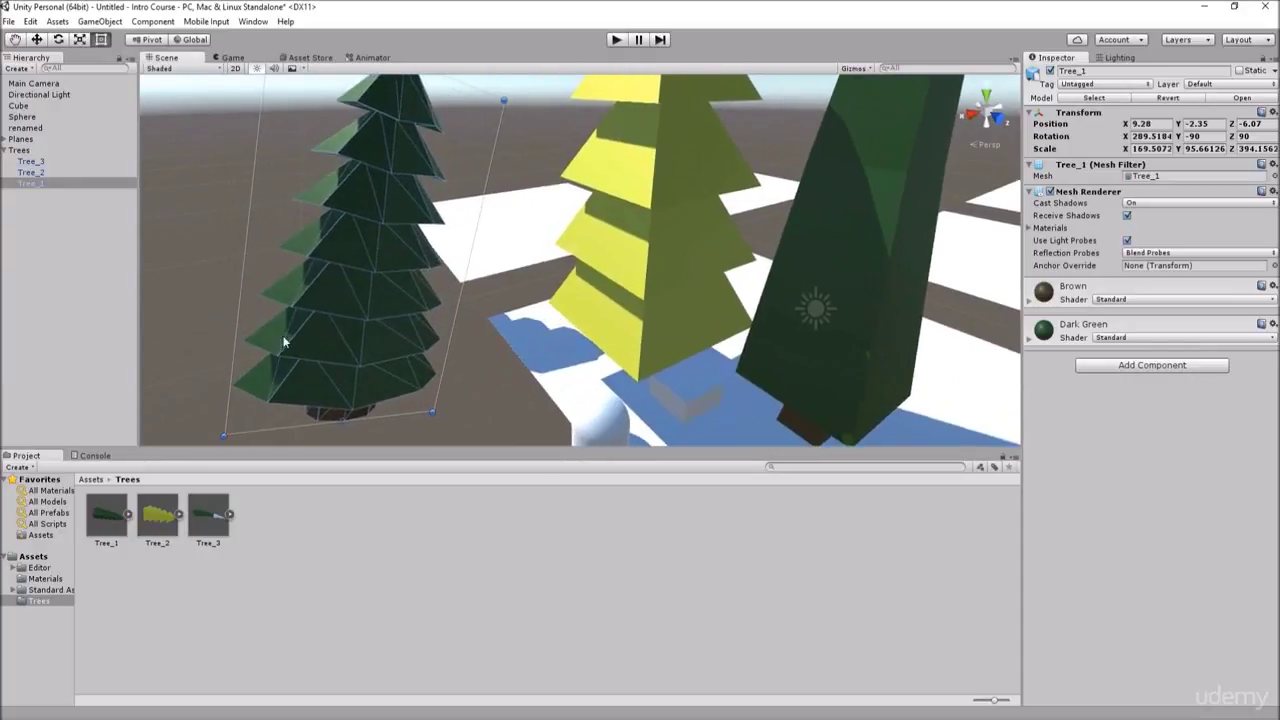
pyautogui.moveTo(362, 280); pyautogui.dragTo(368, 199, button='right')
pyautogui.moveTo(291, 122); pyautogui.dragTo(227, 70)
pyautogui.moveTo(322, 224); pyautogui.dragTo(355, 335, button='right')
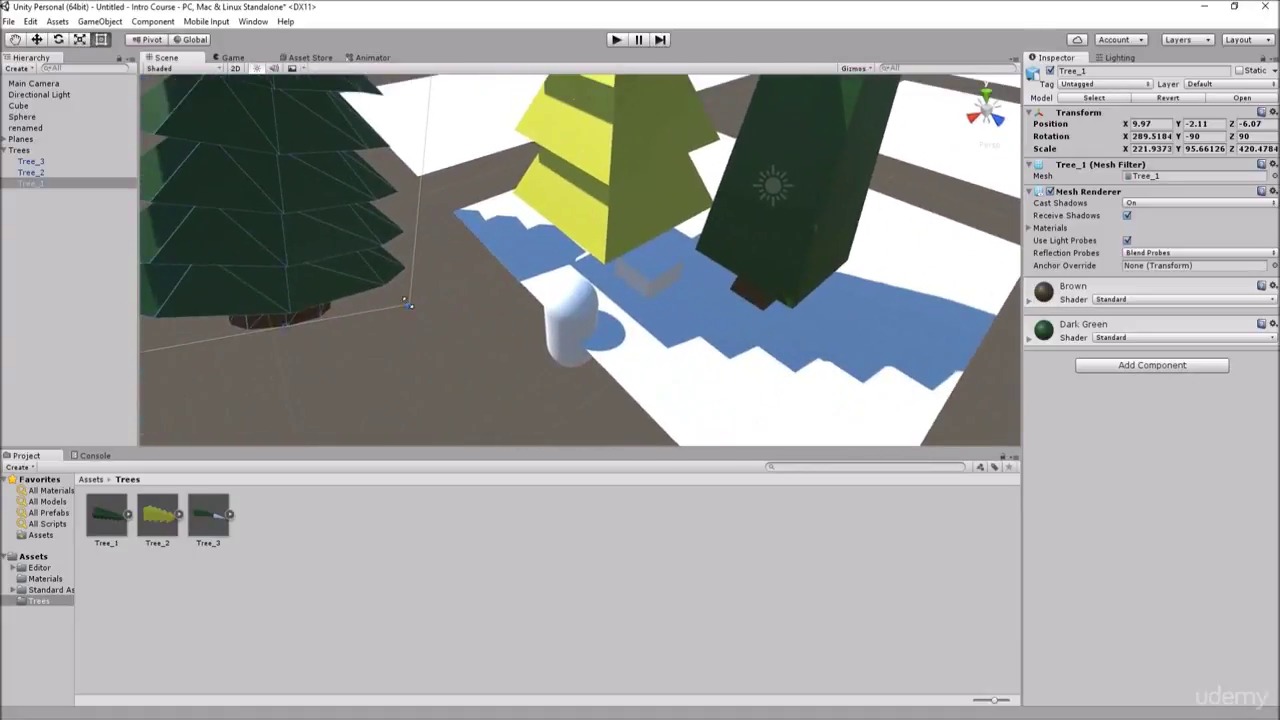
pyautogui.moveTo(406, 301)
pyautogui.mouseDown()
pyautogui.moveTo(445, 290)
pyautogui.moveTo(628, 390)
pyautogui.moveTo(392, 288)
pyautogui.mouseUp()
pyautogui.moveTo(440, 280); pyautogui.dragTo(383, 176, button='right')
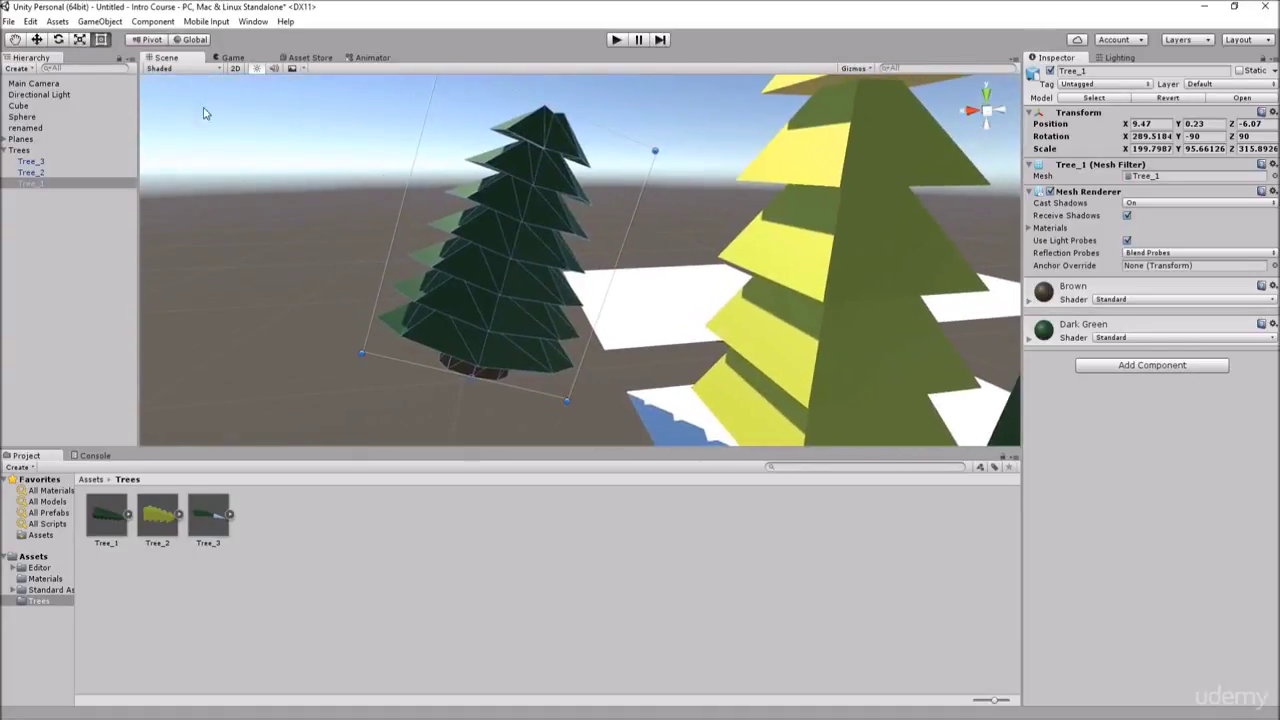
# Go back through the Scale, Rotate and Move tools, ending on the Hand tool
pyautogui.click(79, 39)
pyautogui.click(58, 39)
pyautogui.click(37, 39)
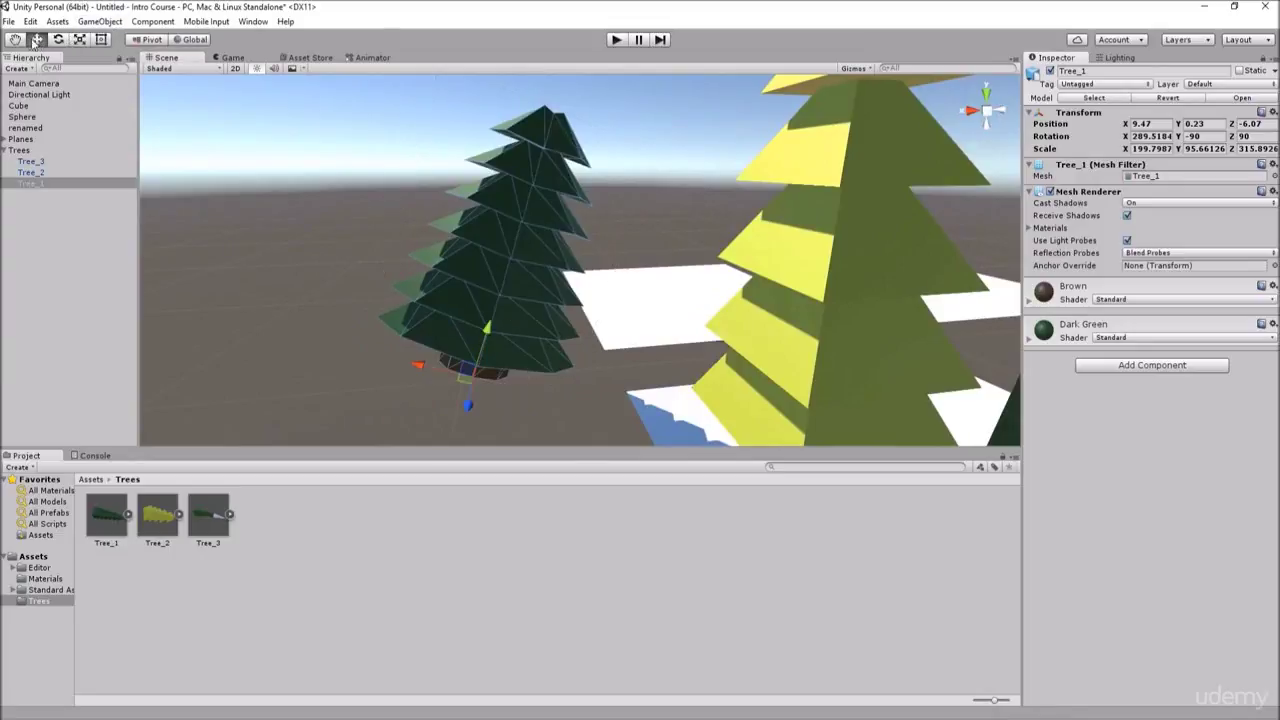
pyautogui.click(15, 39)
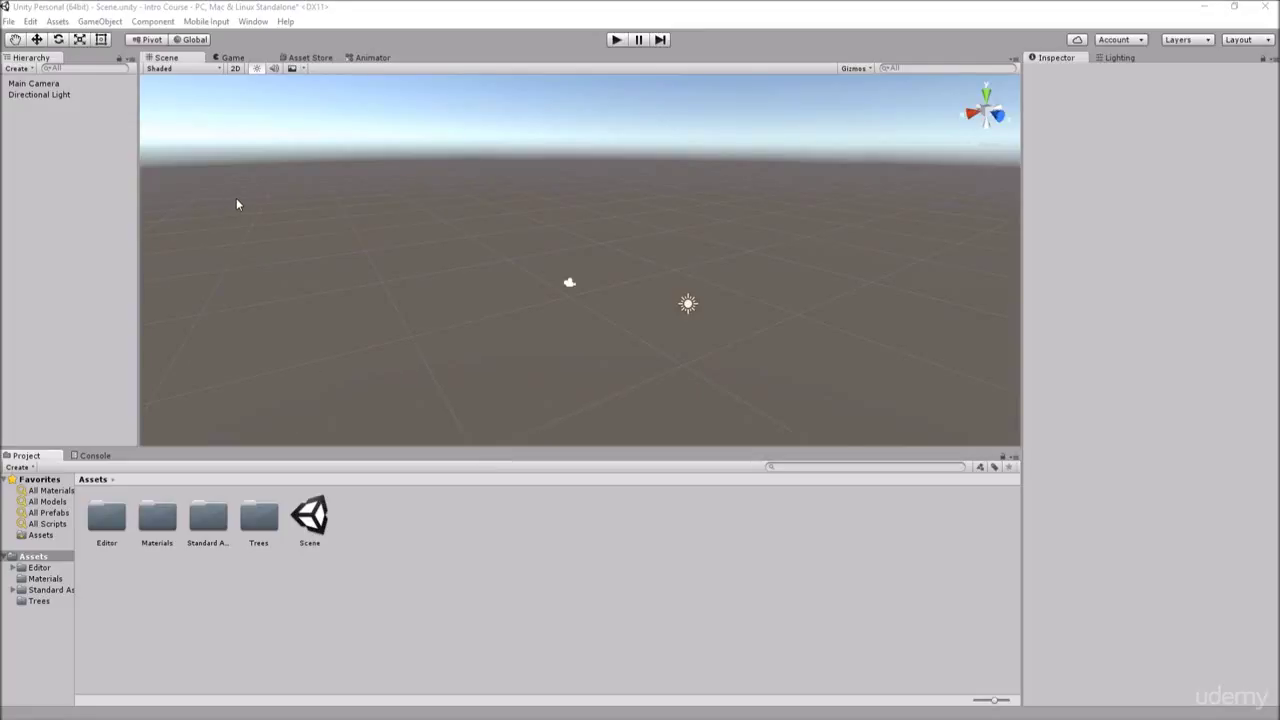
# Add a 3D Terrain object to the empty scene and bring the whole surface into view
pyautogui.click(104, 22)
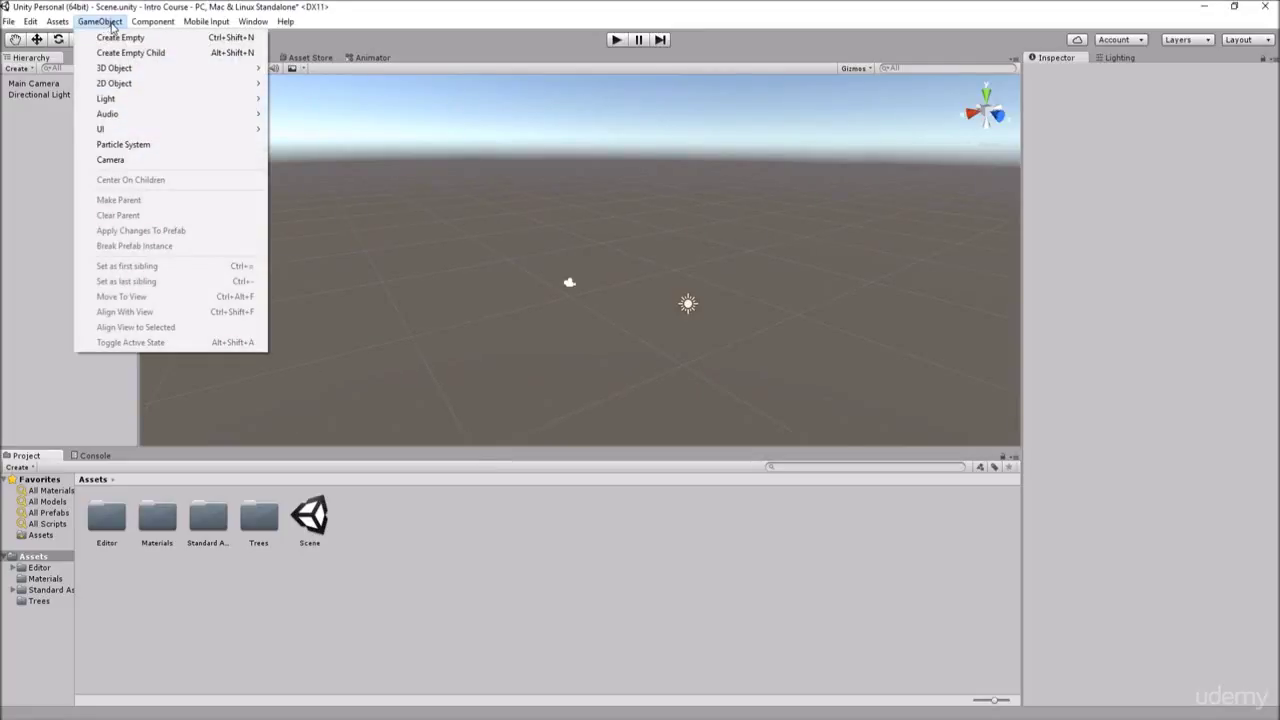
pyautogui.moveTo(113, 70)
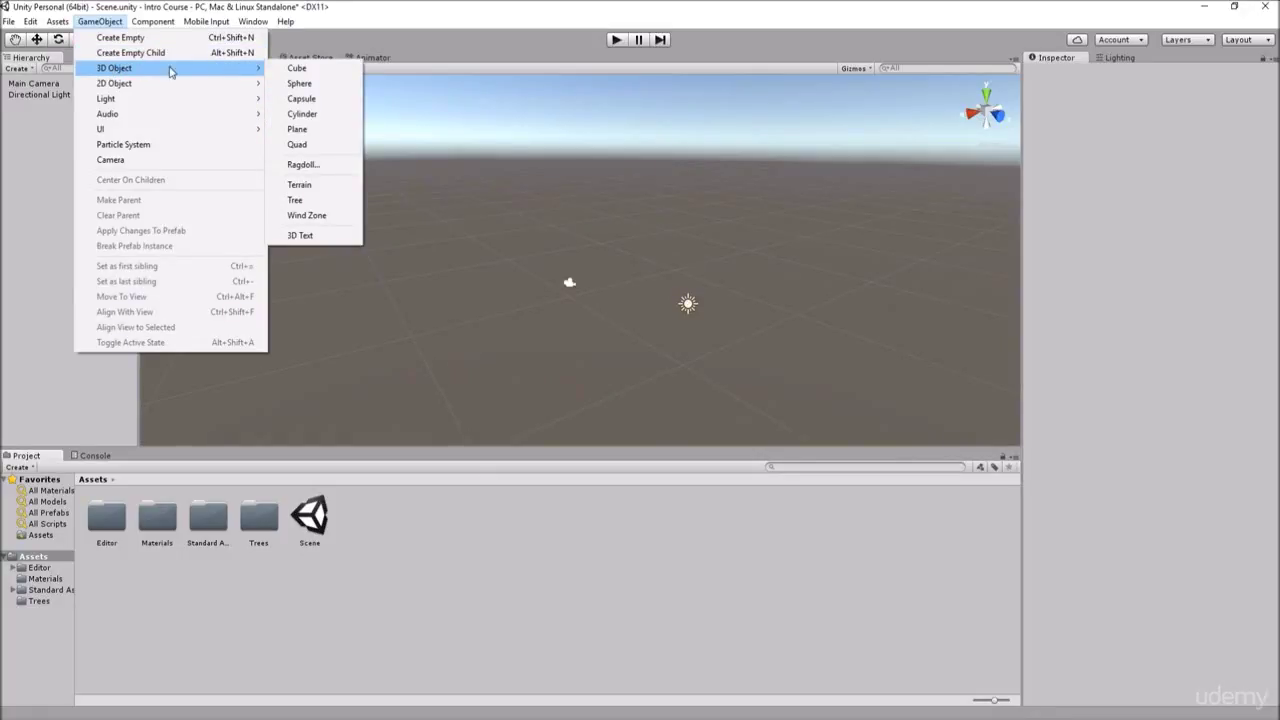
pyautogui.click(292, 188)
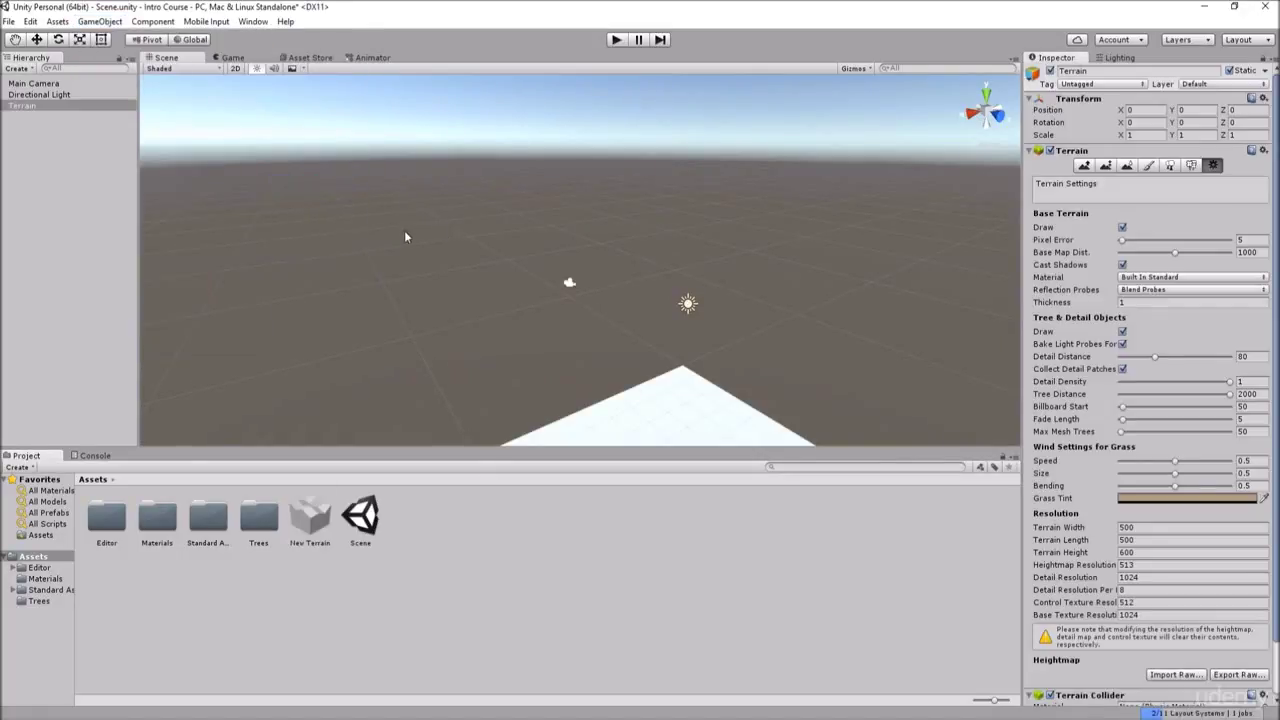
pyautogui.moveTo(404, 232); pyautogui.dragTo(960, 240, button='right')
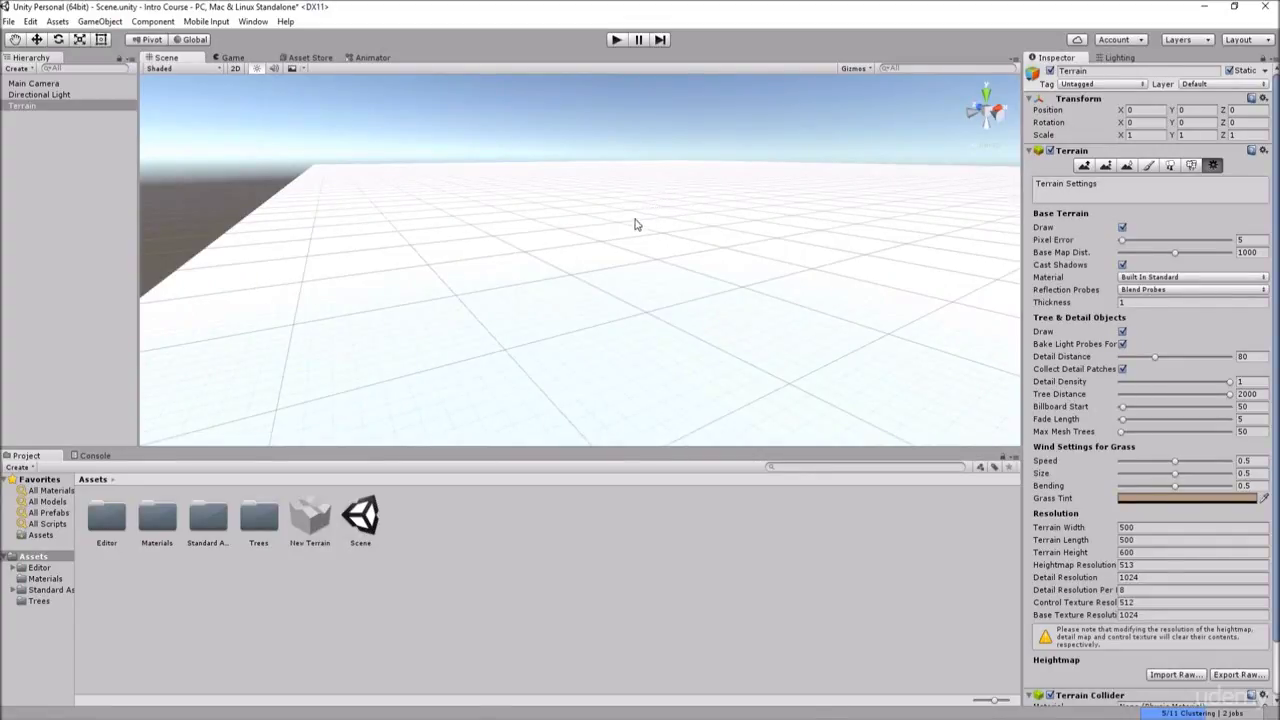
pyautogui.keyDown('alt'); pyautogui.moveTo(594, 211); pyautogui.dragTo(523, 191); pyautogui.keyUp('alt')
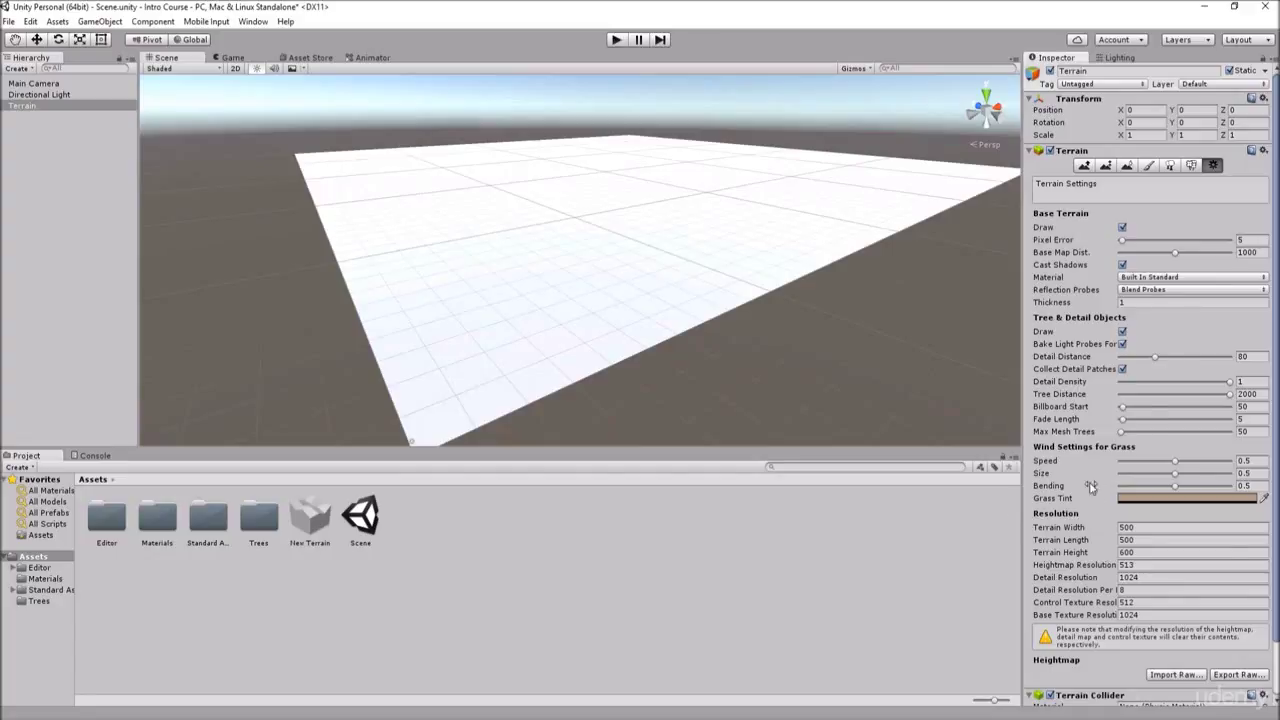
# Set the terrain's width and length to 400 each
pyautogui.click(1133, 527)
pyautogui.write('400')
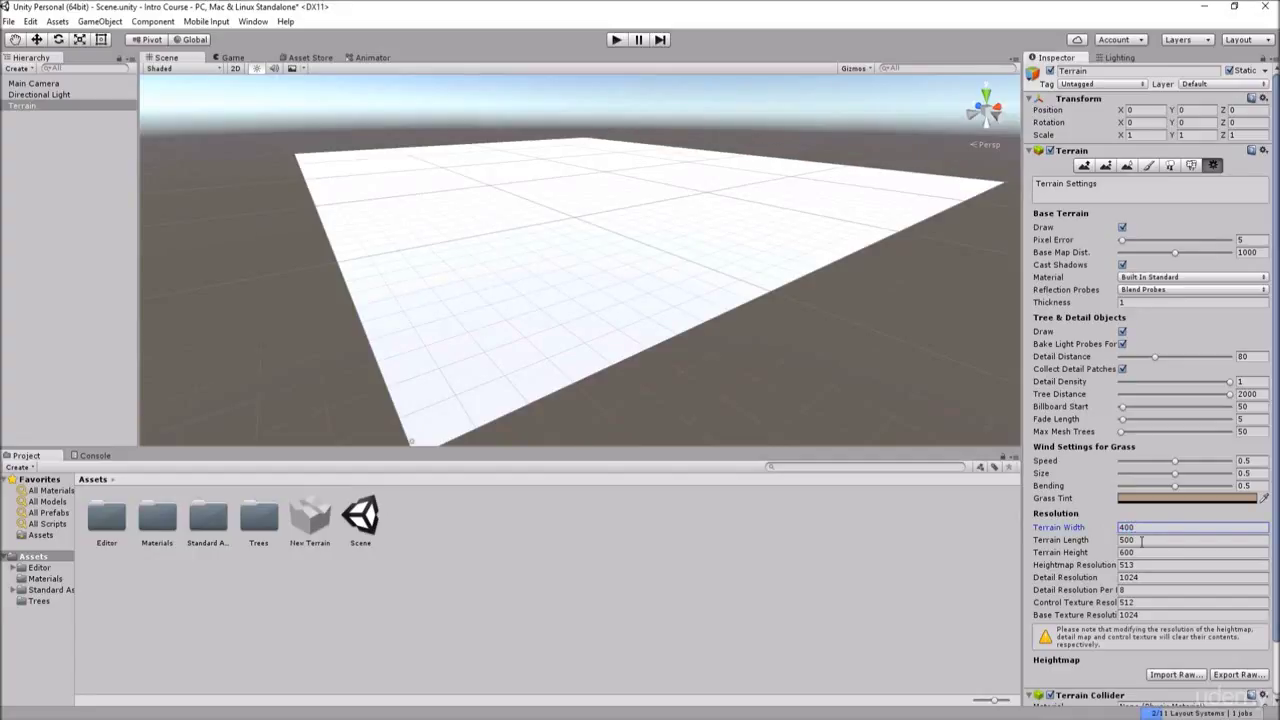
pyautogui.click(1143, 540)
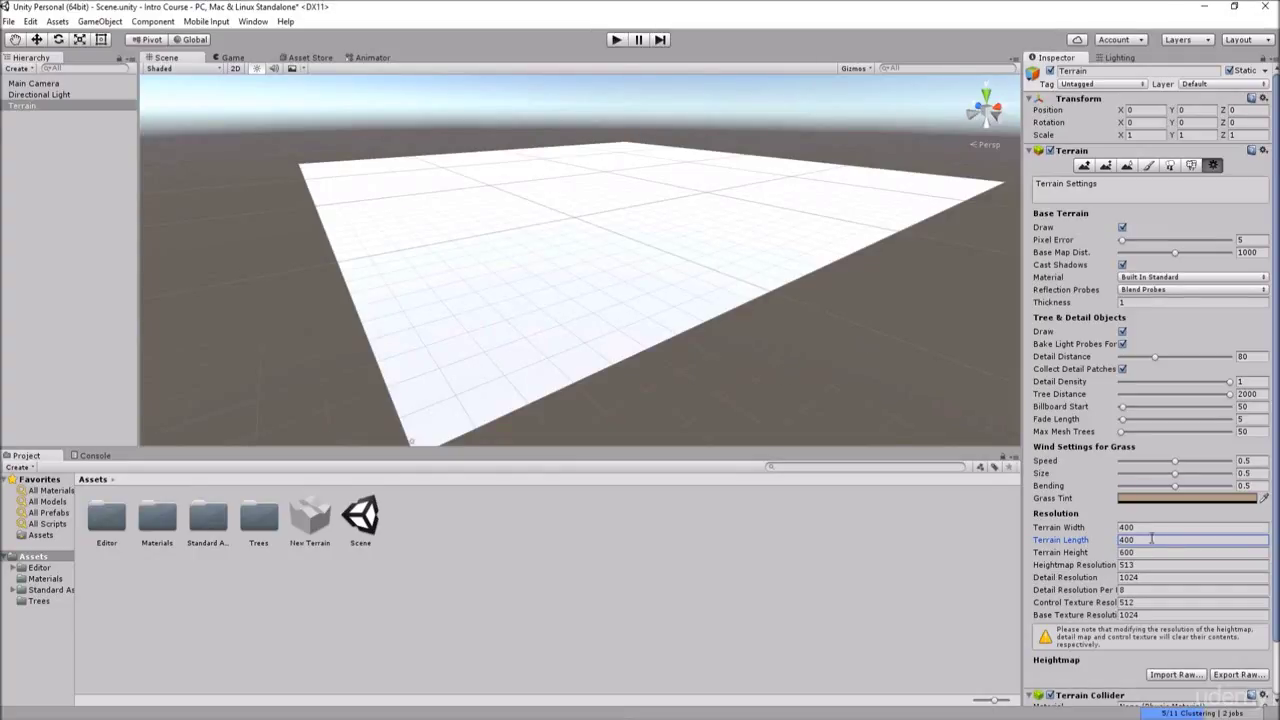
# Activate Raise / Lower Terrain and try the first four round brushes, ending on the first soft one
pyautogui.moveTo(752, 234); pyautogui.dragTo(817, 284, button='right')
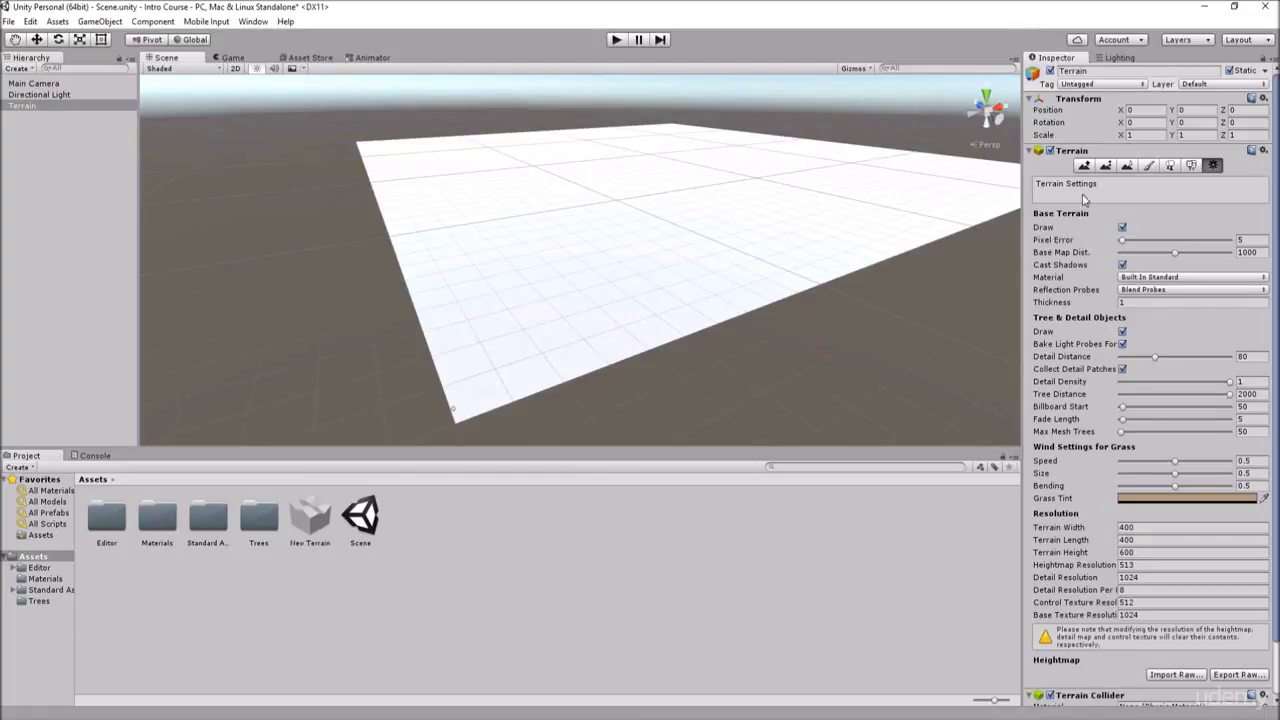
pyautogui.click(1083, 167)
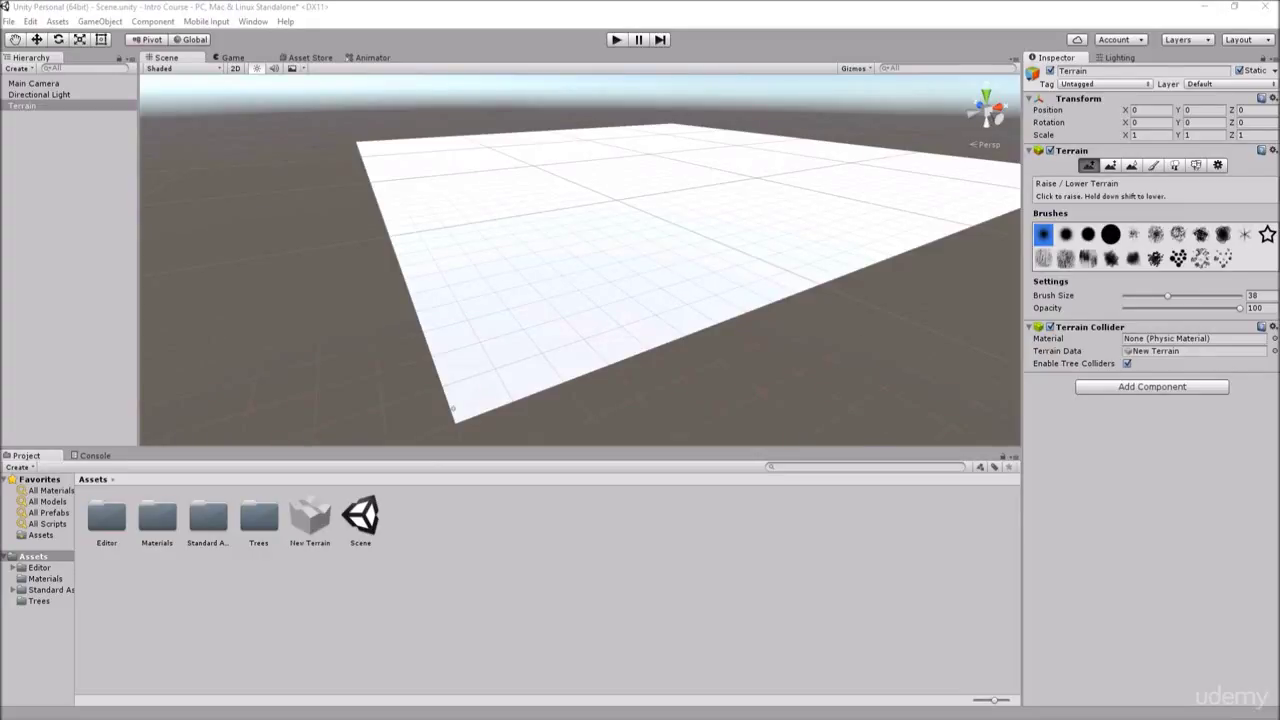
pyautogui.click(1050, 240)
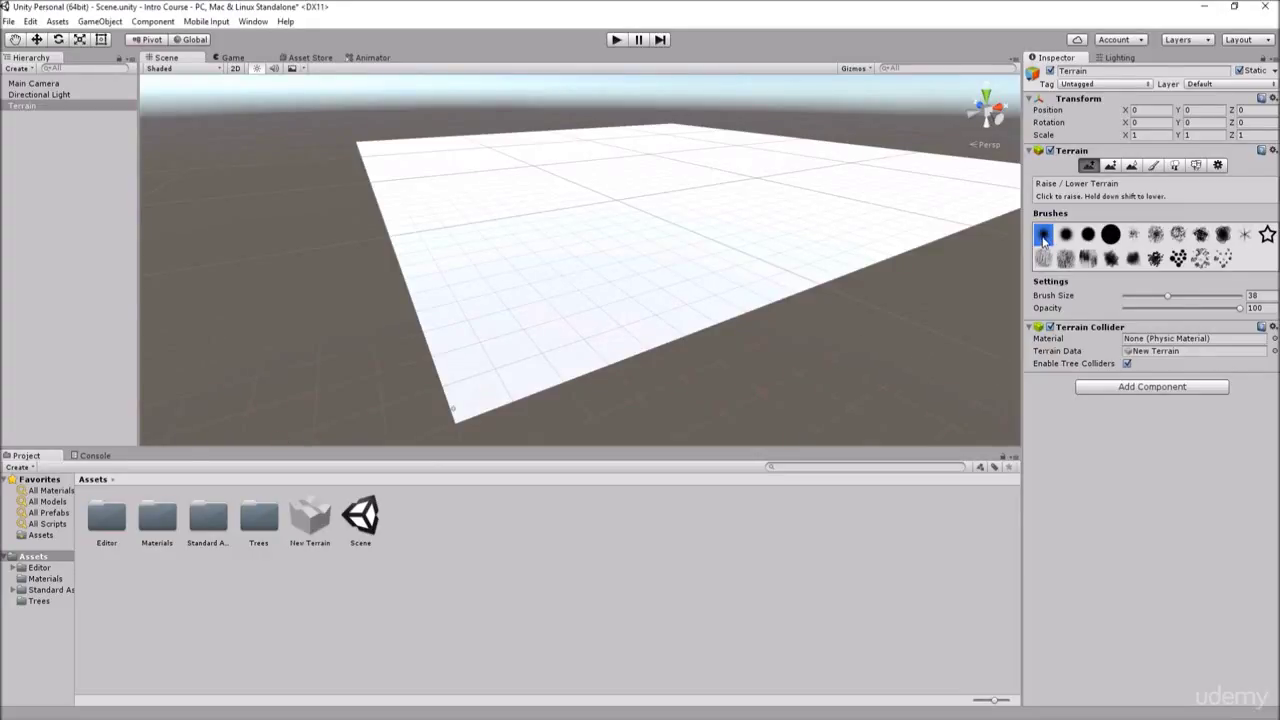
pyautogui.click(1066, 236)
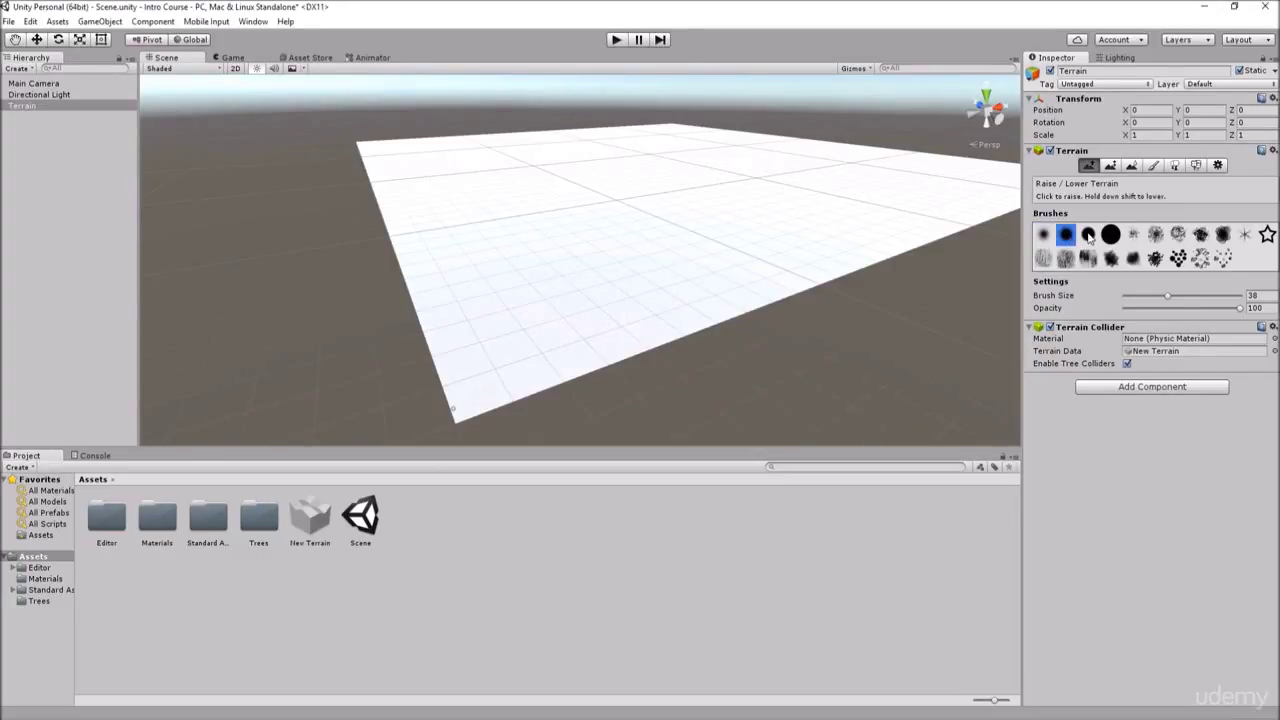
pyautogui.click(1092, 238)
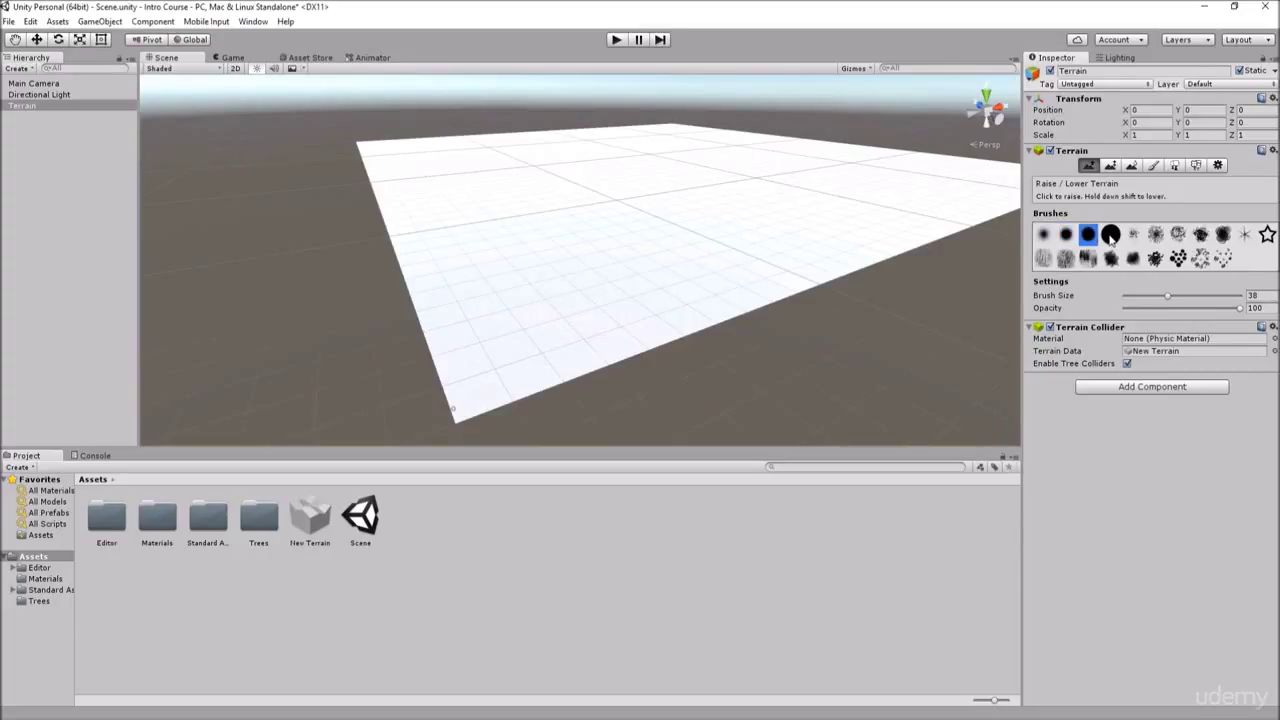
pyautogui.click(1110, 237)
pyautogui.click(1044, 235)
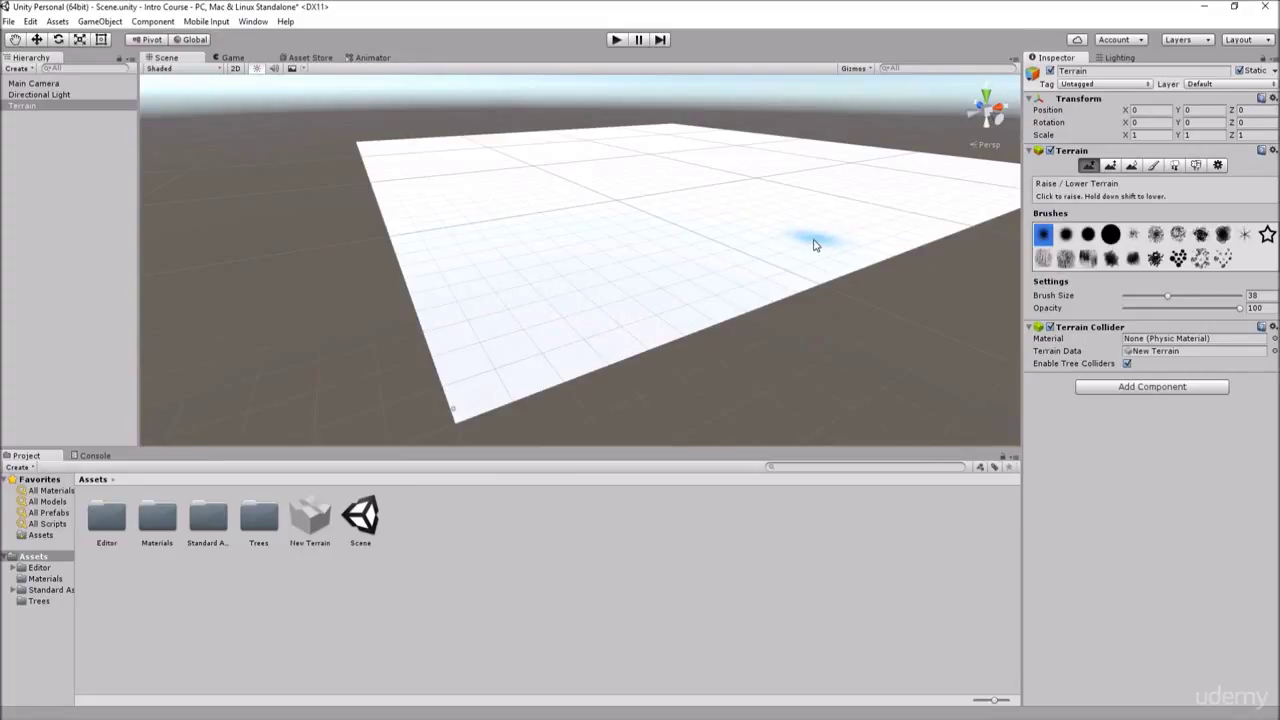
# Raise several separate pointed peaks on the far half of the terrain with the soft round brush
pyautogui.click(595, 200)
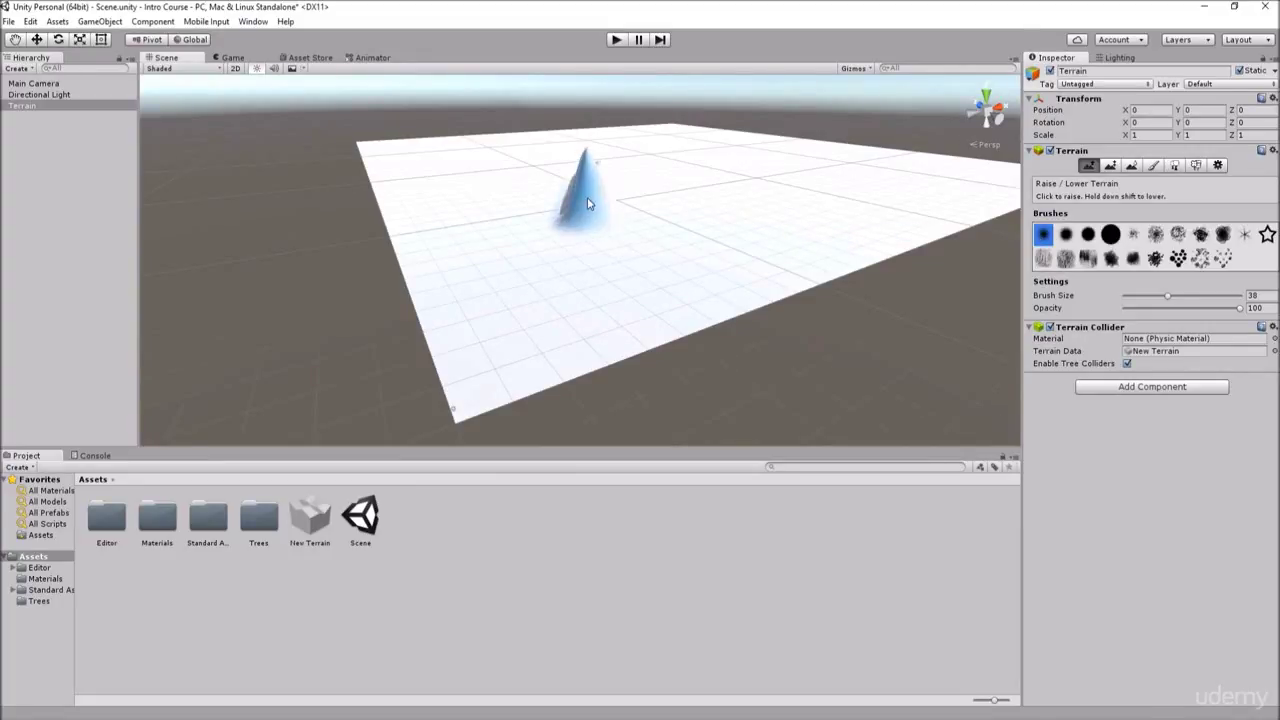
pyautogui.click(505, 180)
pyautogui.click(660, 168)
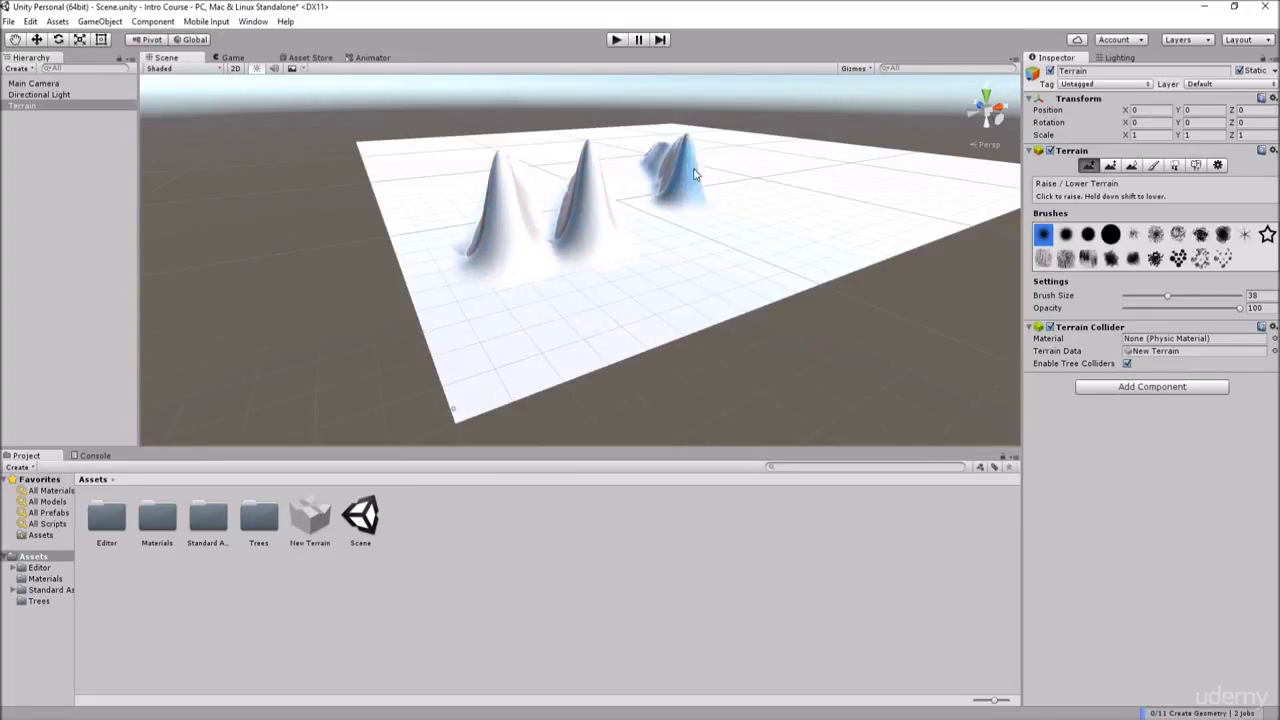
pyautogui.scroll(2, 715, 182)
pyautogui.click(625, 172)
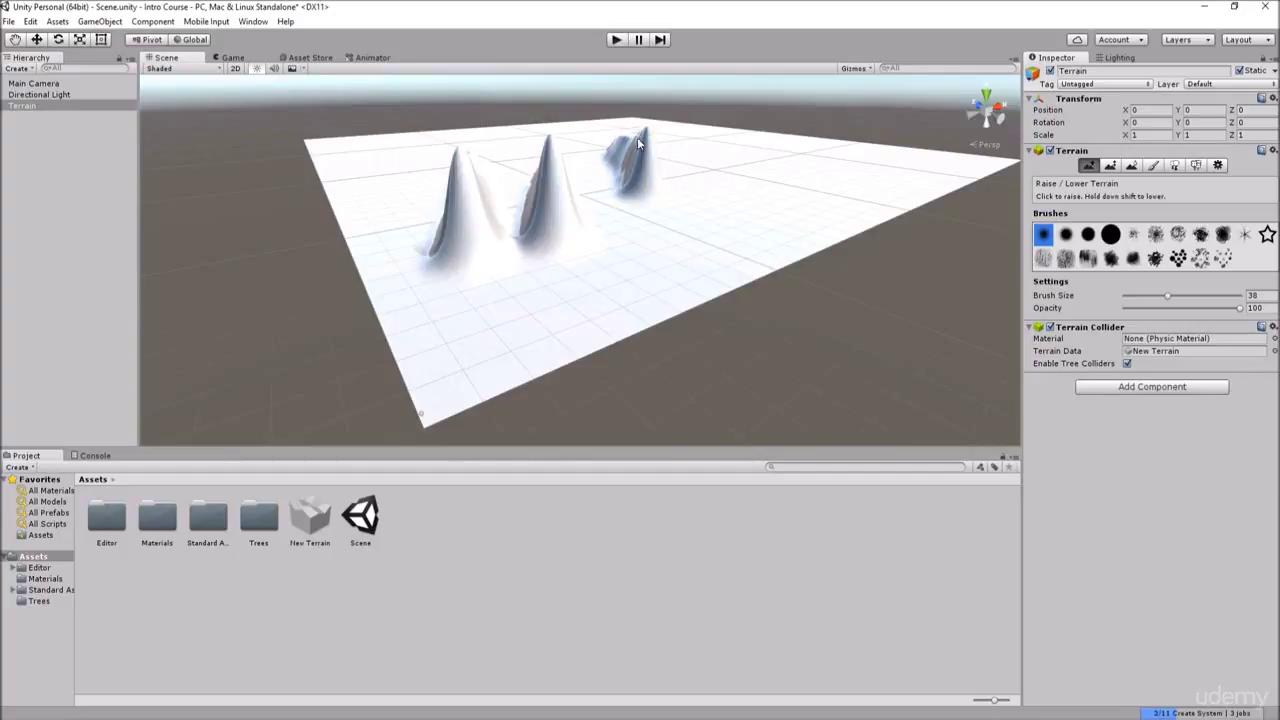
# Raise a tall, steep ridge beside the peaks using the solid round brush, and view it from another angle
pyautogui.click(1110, 234)
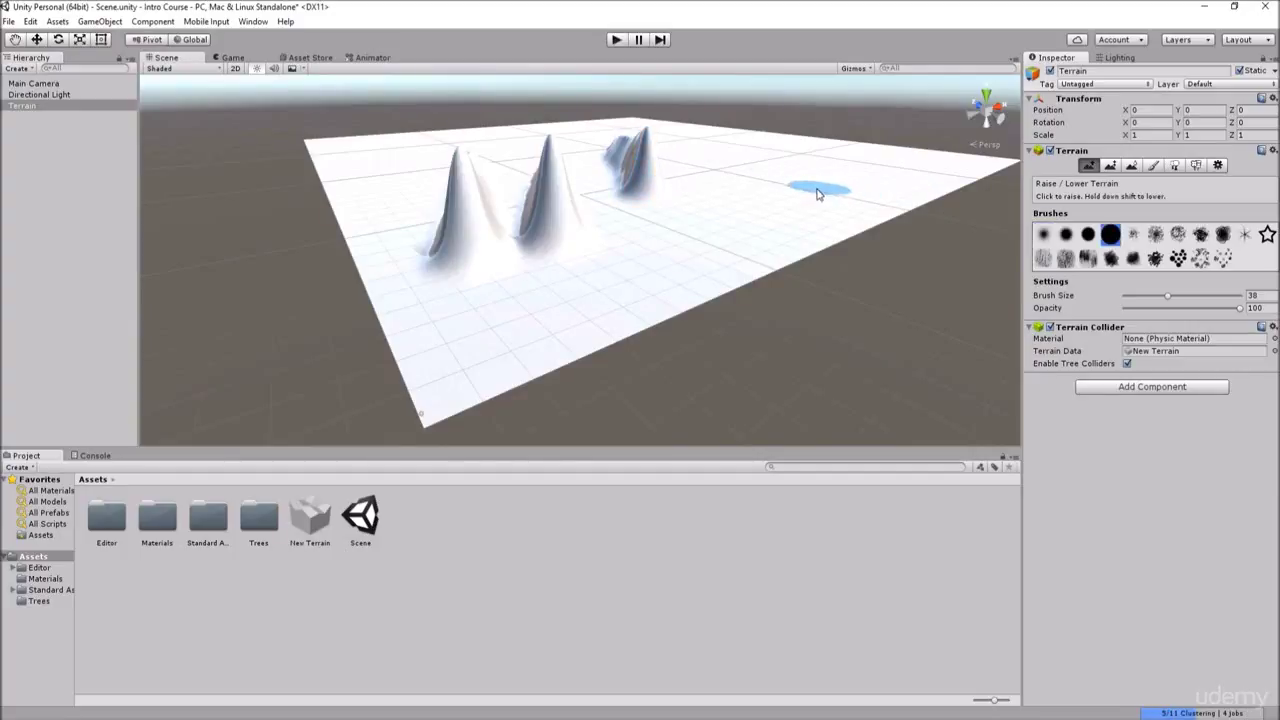
pyautogui.moveTo(768, 162)
pyautogui.mouseDown()
pyautogui.moveTo(754, 154)
pyautogui.moveTo(752, 176)
pyautogui.moveTo(808, 180)
pyautogui.mouseUp()
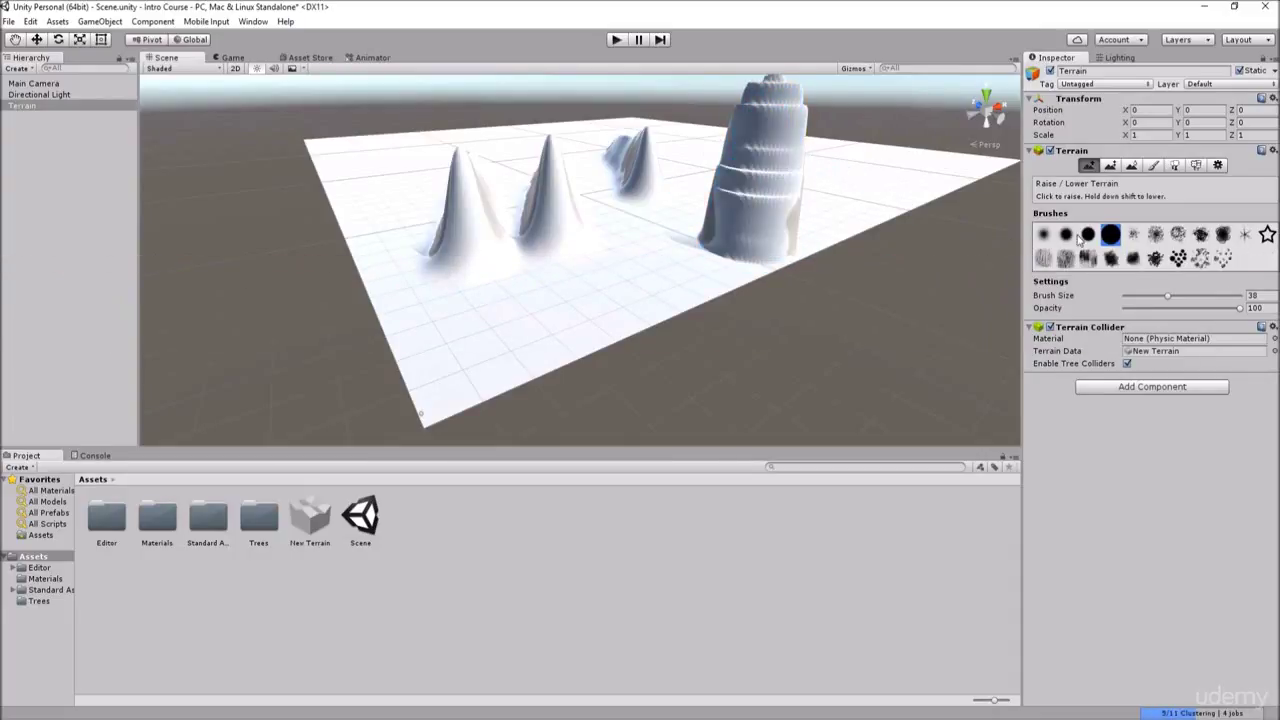
pyautogui.moveTo(735, 232)
pyautogui.mouseDown(button='right')
pyautogui.moveTo(708, 267)
pyautogui.moveTo(537, 297)
pyautogui.moveTo(491, 291)
pyautogui.moveTo(543, 320)
pyautogui.moveTo(627, 251)
pyautogui.mouseUp(button='right')
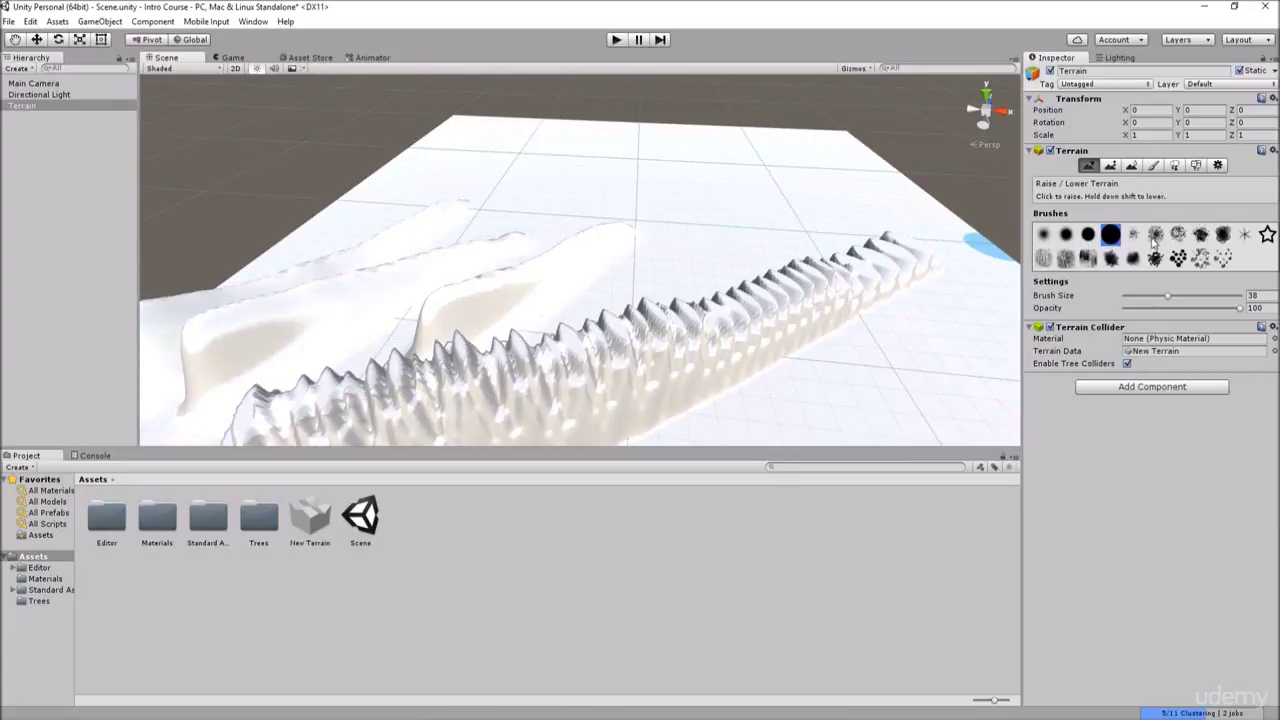
# Raise spiky clusters along the terrain's far edge with the star brush and the clustered-dots brush at size 38
pyautogui.click(1268, 235)
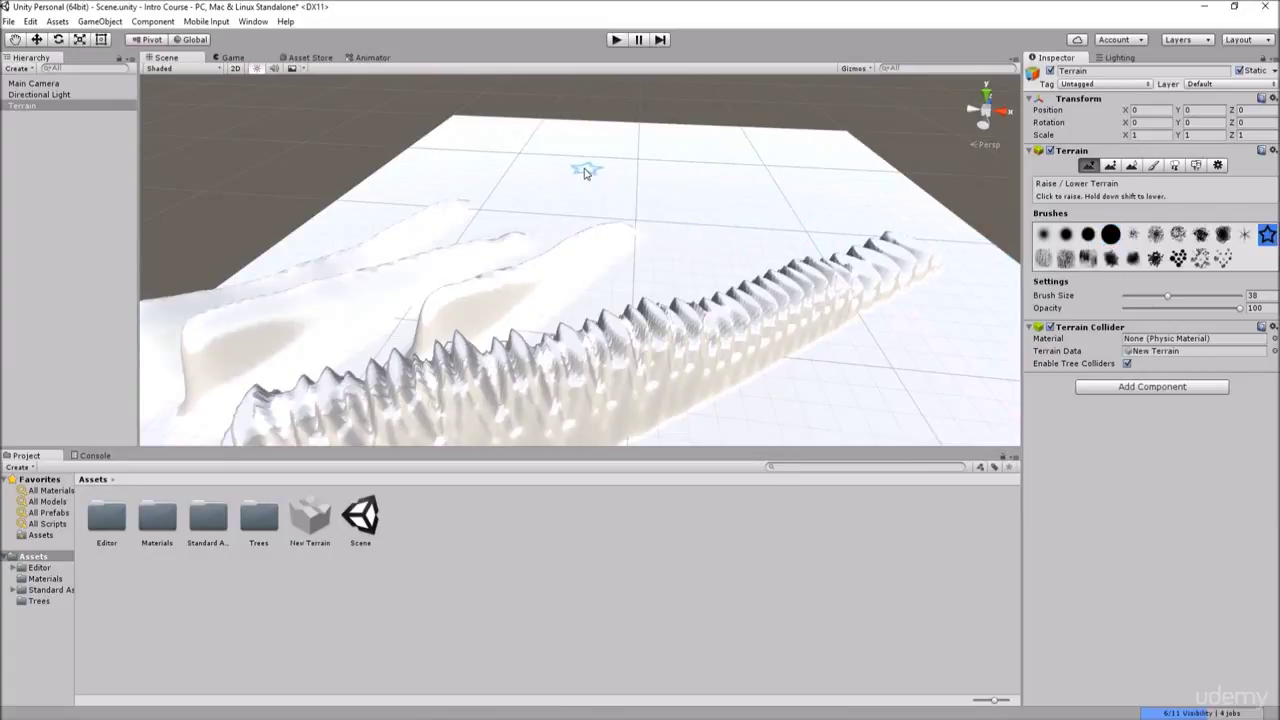
pyautogui.moveTo(586, 168)
pyautogui.mouseDown()
pyautogui.moveTo(670, 145)
pyautogui.moveTo(665, 220)
pyautogui.moveTo(523, 163)
pyautogui.moveTo(567, 207)
pyautogui.mouseUp()
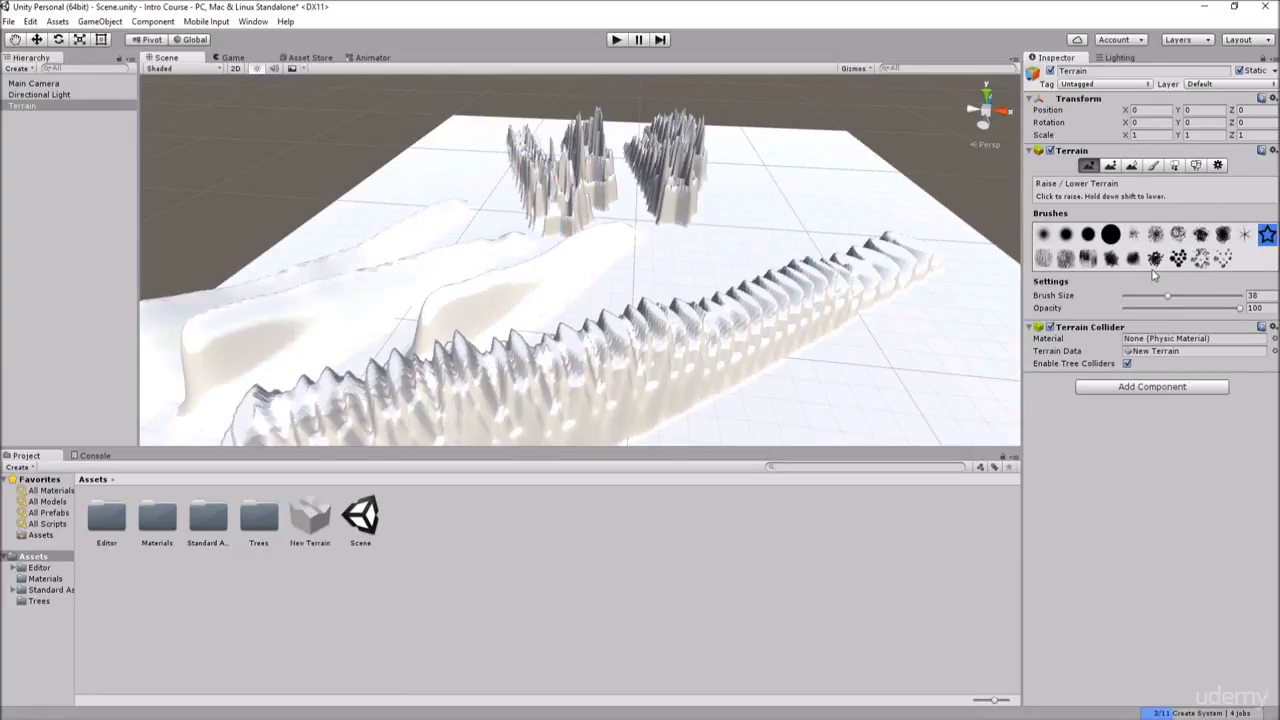
pyautogui.click(1179, 258)
pyautogui.moveTo(760, 145); pyautogui.dragTo(835, 185)
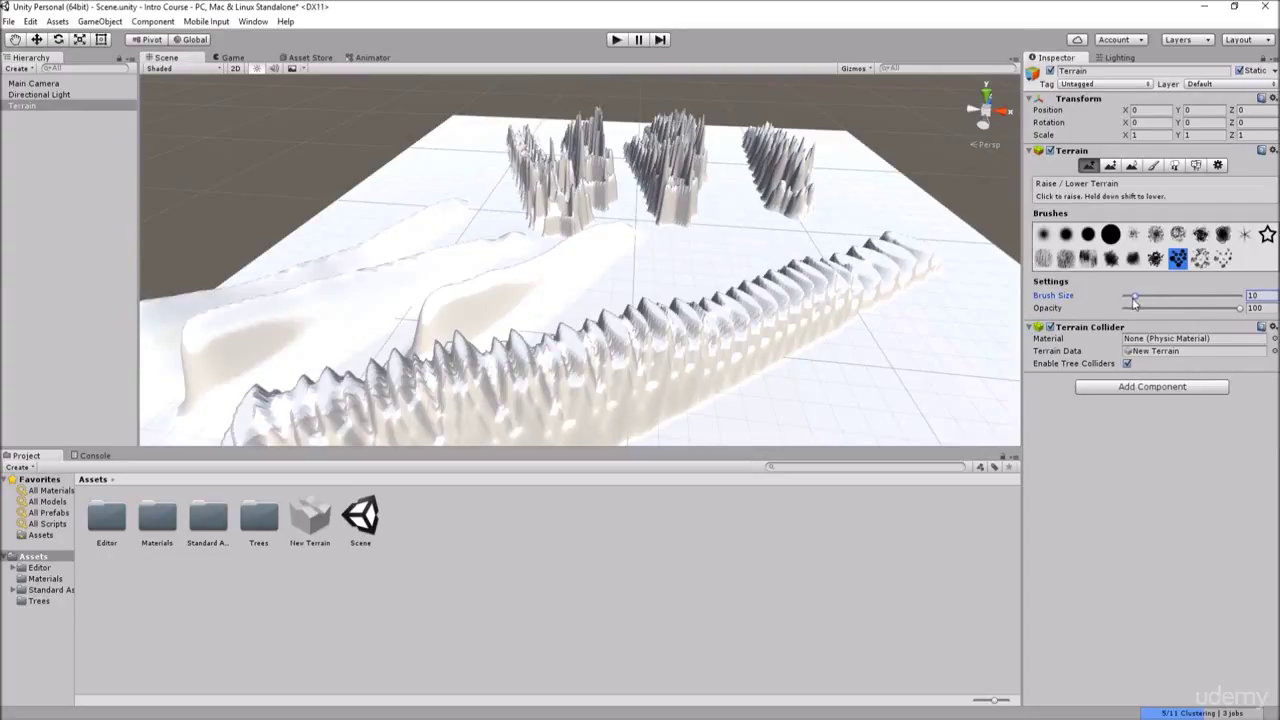
# Raise spikes with the clustered-dots brush at size 10 and at size 84, and lower most of the large ones again
pyautogui.moveTo(465, 170); pyautogui.dragTo(478, 205)
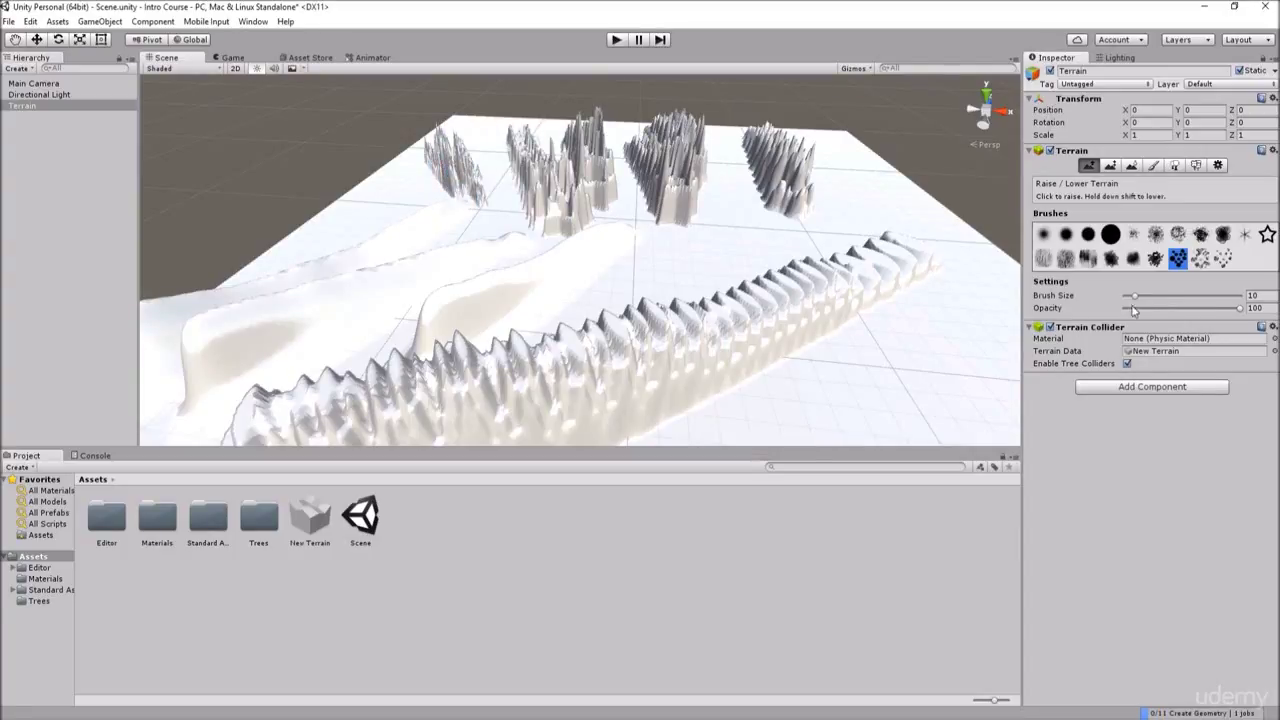
pyautogui.moveTo(885, 365); pyautogui.dragTo(753, 277)
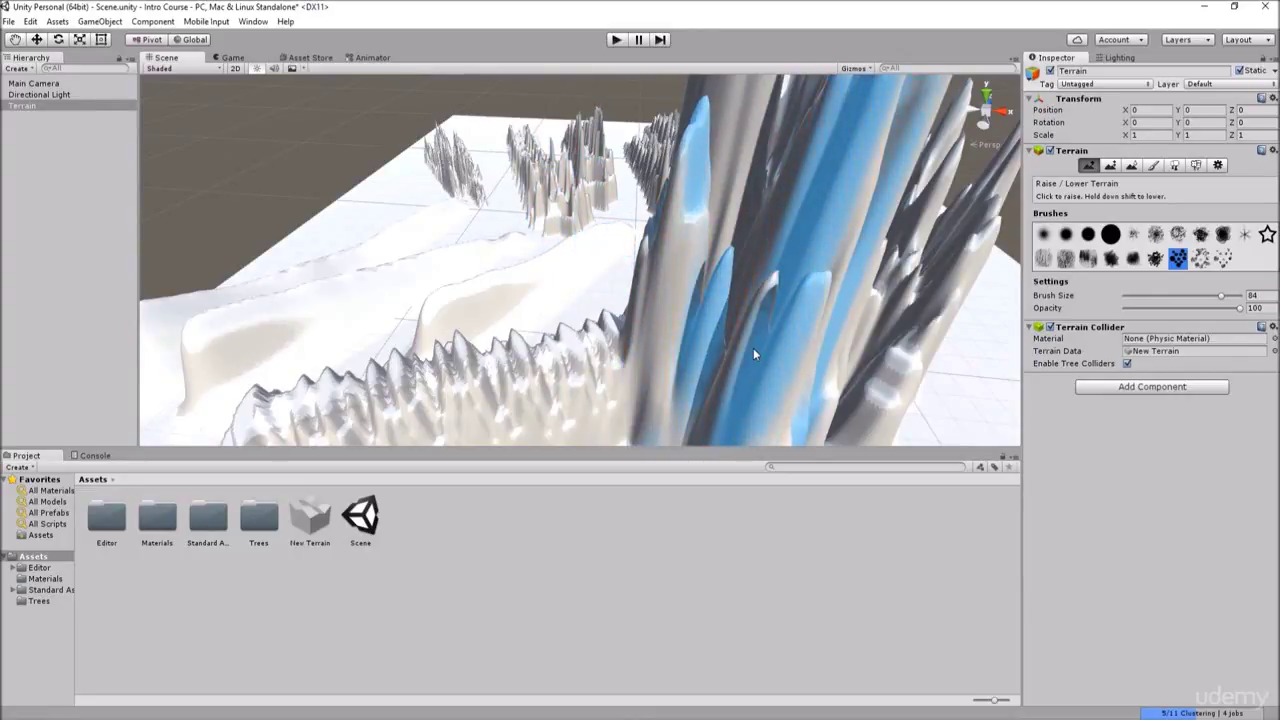
pyautogui.moveTo(753, 348)
pyautogui.keyDown('shift'); pyautogui.mouseDown()
pyautogui.moveTo(808, 342)
pyautogui.moveTo(700, 378)
pyautogui.moveTo(686, 306)
pyautogui.moveTo(740, 285)
pyautogui.moveTo(840, 397)
pyautogui.moveTo(918, 386)
pyautogui.moveTo(929, 370)
pyautogui.moveTo(851, 288)
pyautogui.moveTo(857, 275)
pyautogui.mouseUp(); pyautogui.keyUp('shift')
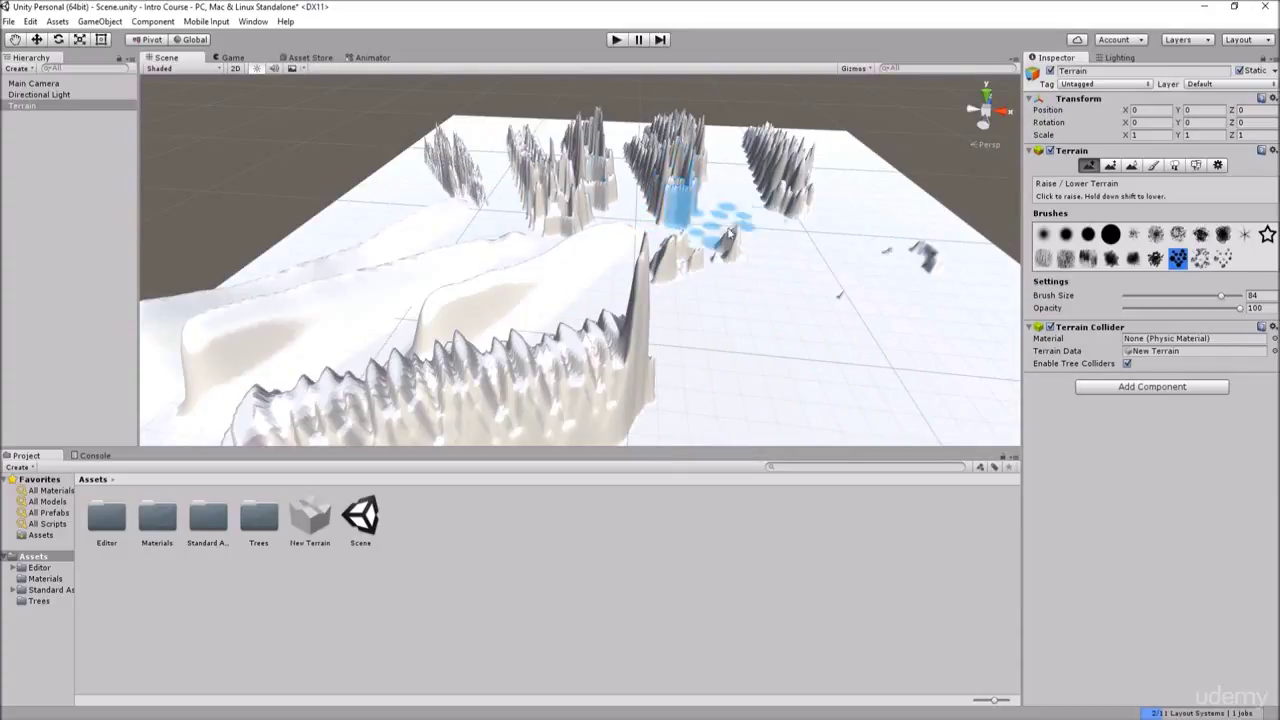
# Flatten the whole terrain with Paint Height, first at height 15 and finally at height 0
pyautogui.click(1110, 166)
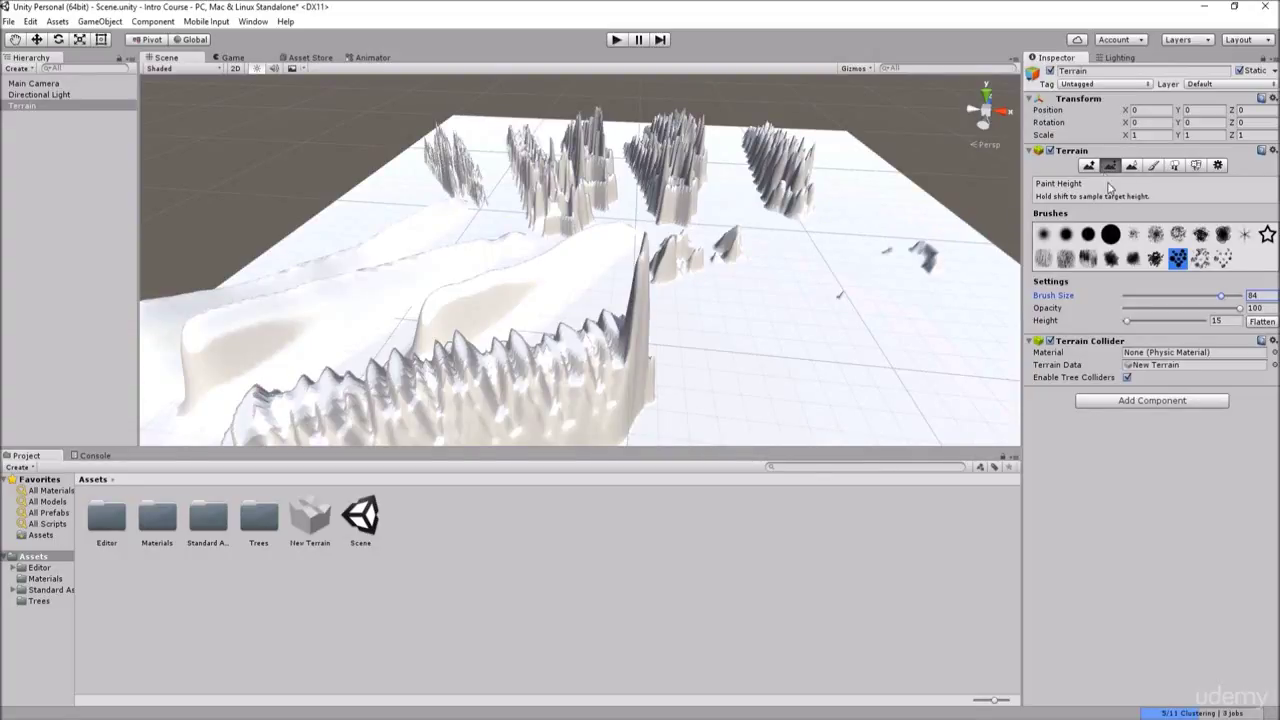
pyautogui.click(1262, 322)
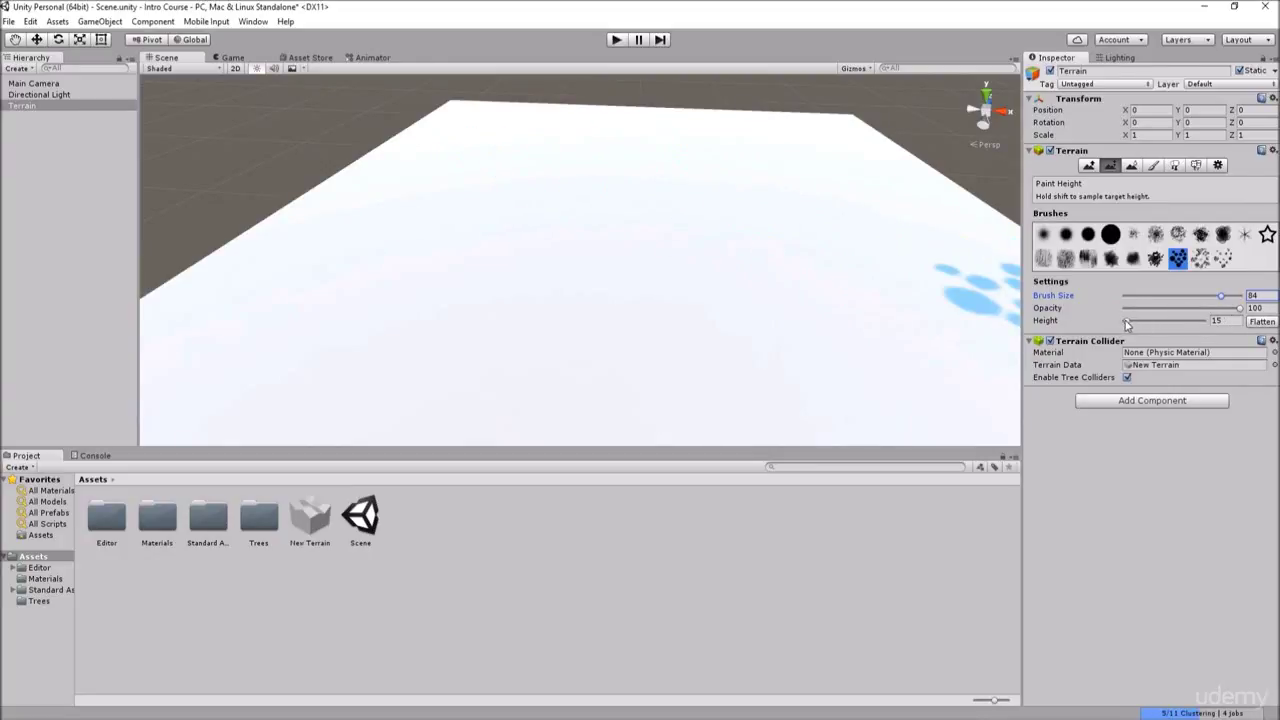
pyautogui.click(1217, 320)
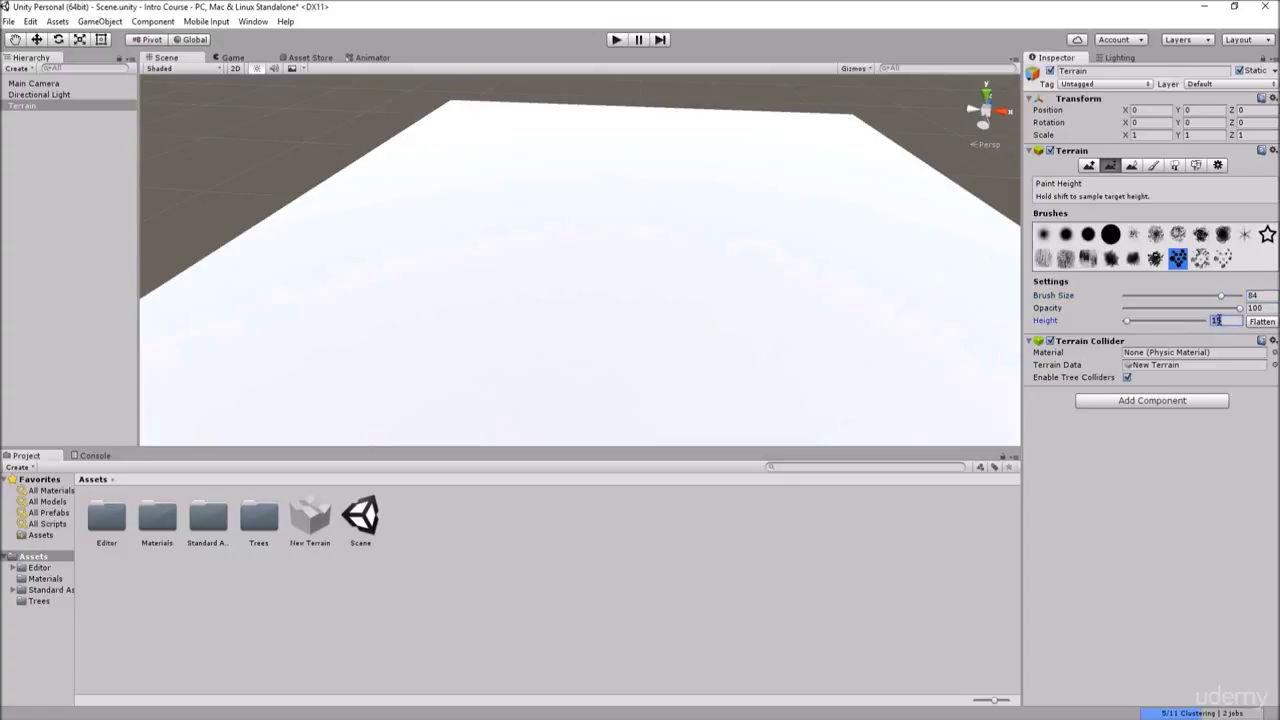
pyautogui.click(1261, 322)
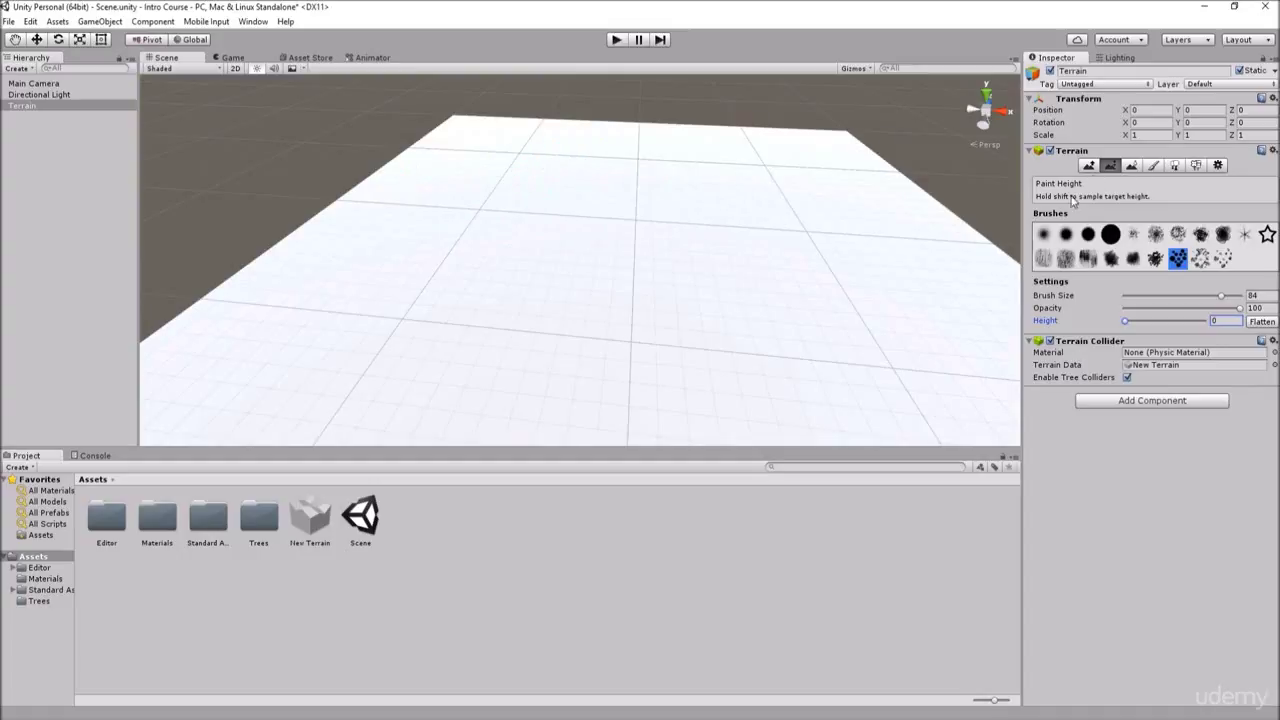
# Raise three rows of tall spikes across the far half with the clustered-dots brush at size 84 and opacity 100
pyautogui.click(1090, 166)
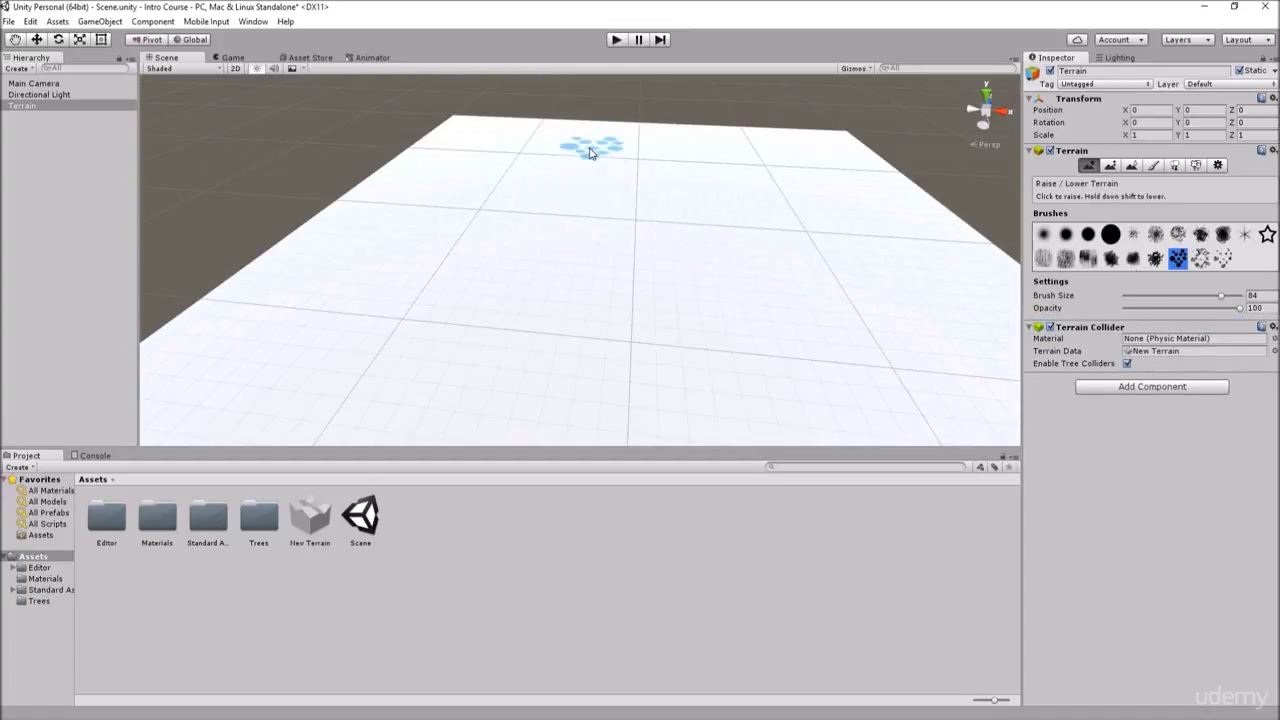
pyautogui.moveTo(489, 141); pyautogui.dragTo(493, 143)
pyautogui.moveTo(603, 140); pyautogui.dragTo(630, 255)
pyautogui.moveTo(715, 135); pyautogui.dragTo(771, 200)
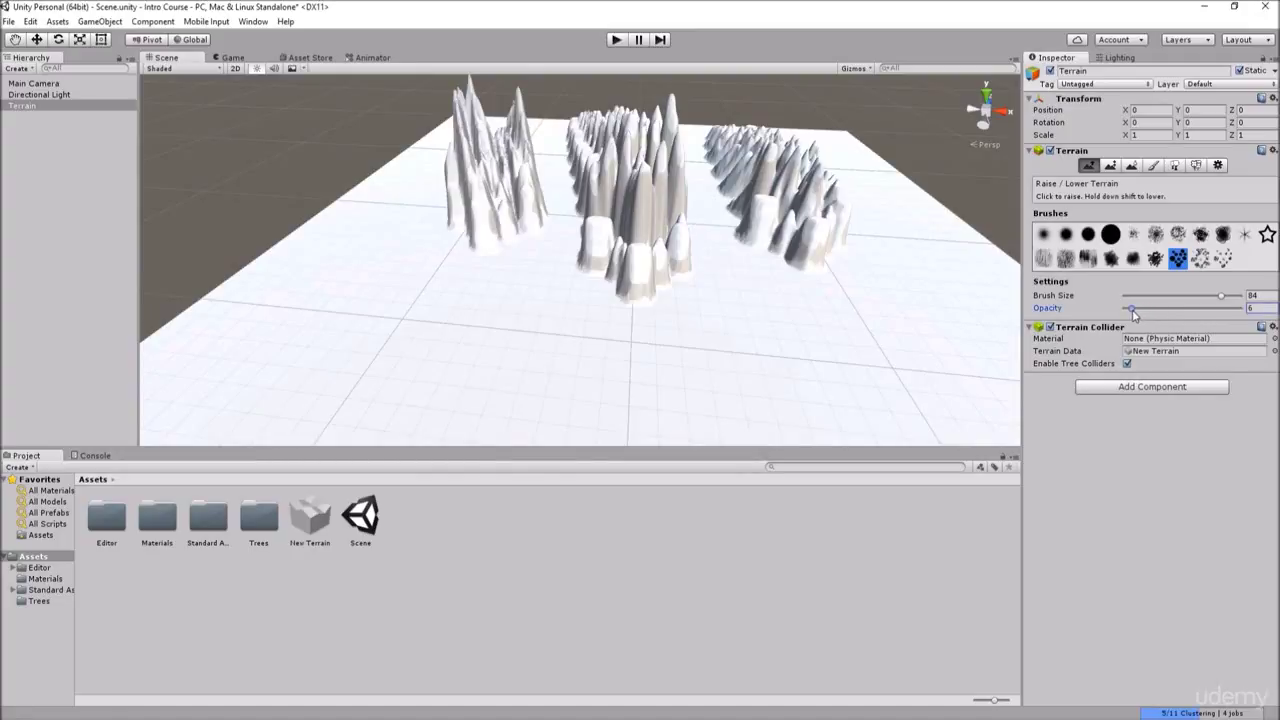
# Raise low ridges at opacity 5 and higher ones across the near half at opacity 51, and increase the opacity to about 74
pyautogui.moveTo(429, 277)
pyautogui.mouseDown()
pyautogui.moveTo(371, 223)
pyautogui.moveTo(429, 314)
pyautogui.moveTo(445, 316)
pyautogui.moveTo(429, 277)
pyautogui.moveTo(471, 340)
pyautogui.moveTo(429, 277)
pyautogui.moveTo(458, 382)
pyautogui.moveTo(425, 287)
pyautogui.moveTo(457, 357)
pyautogui.moveTo(434, 294)
pyautogui.moveTo(423, 366)
pyautogui.mouseUp()
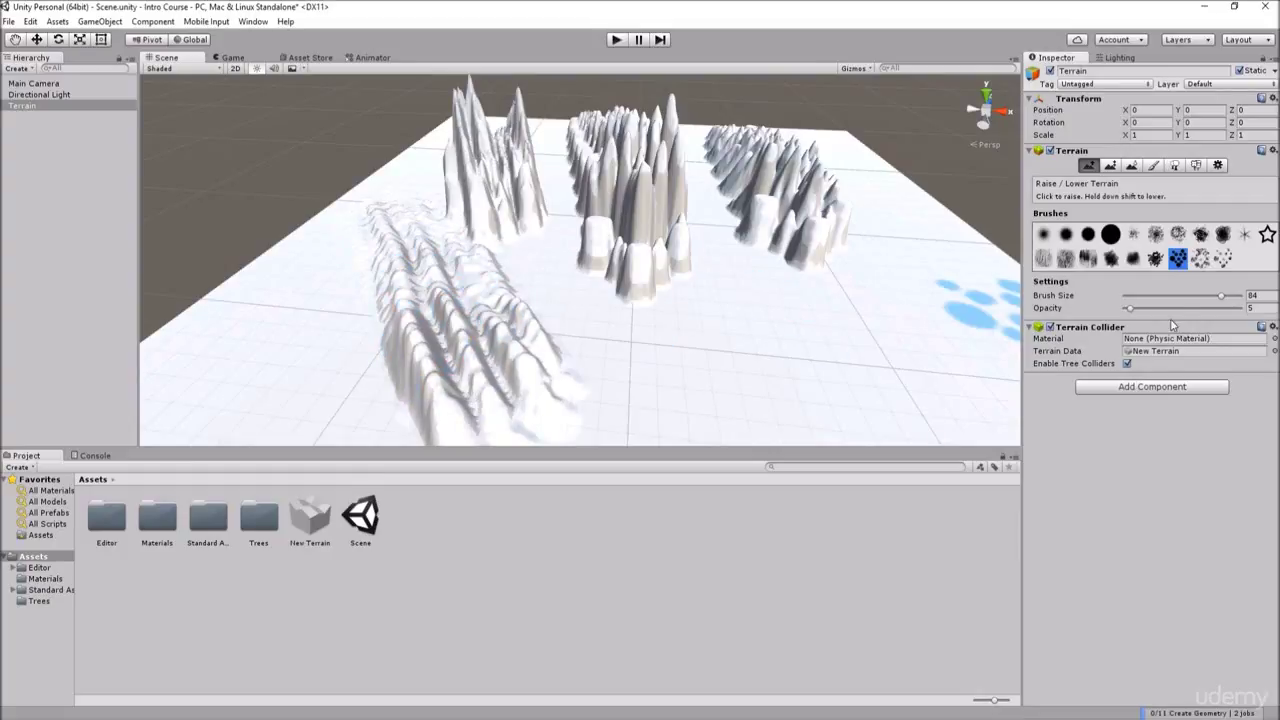
pyautogui.moveTo(1163, 314); pyautogui.dragTo(1183, 310)
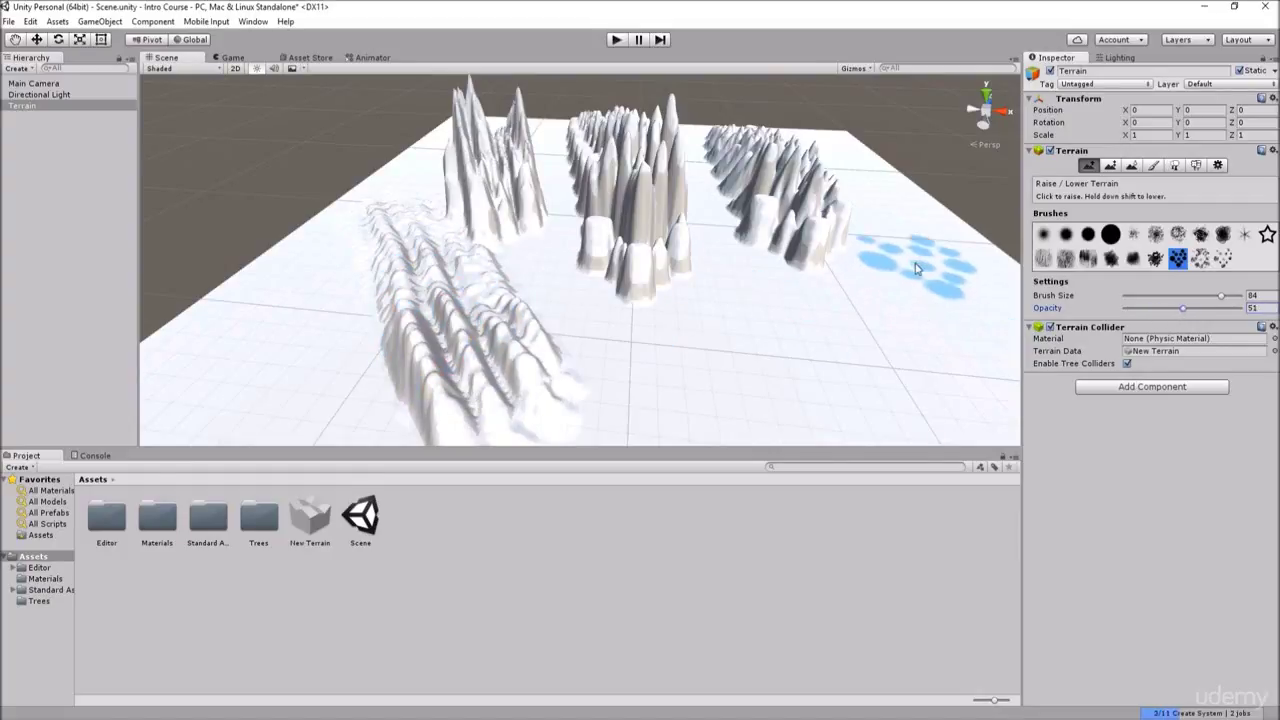
pyautogui.moveTo(943, 251)
pyautogui.mouseDown()
pyautogui.moveTo(900, 330)
pyautogui.moveTo(768, 293)
pyautogui.moveTo(590, 290)
pyautogui.moveTo(543, 329)
pyautogui.moveTo(360, 212)
pyautogui.moveTo(494, 368)
pyautogui.mouseUp()
pyautogui.moveTo(1183, 309); pyautogui.dragTo(1216, 310)
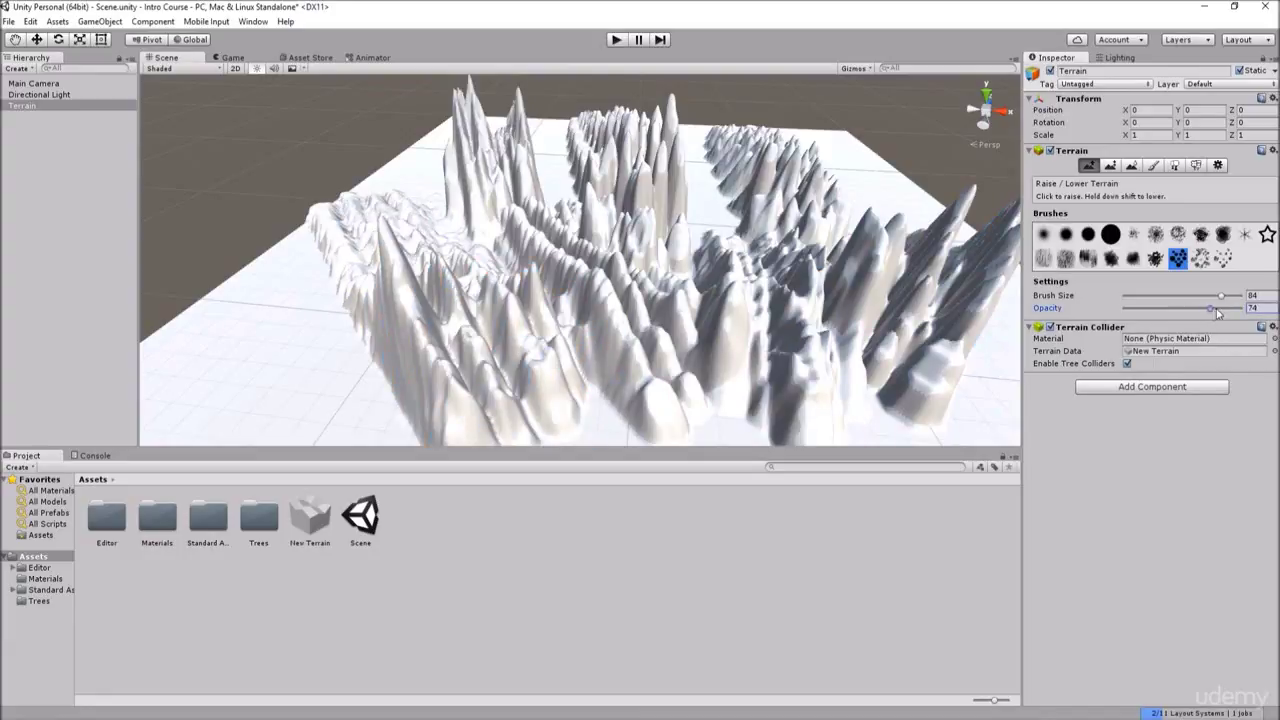
pyautogui.moveTo(571, 286)
pyautogui.keyDown('alt'); pyautogui.mouseDown()
pyautogui.moveTo(400, 280)
pyautogui.moveTo(400, 260)
pyautogui.moveTo(352, 262)
pyautogui.moveTo(357, 292)
pyautogui.moveTo(450, 295)
pyautogui.mouseUp(); pyautogui.keyUp('alt')
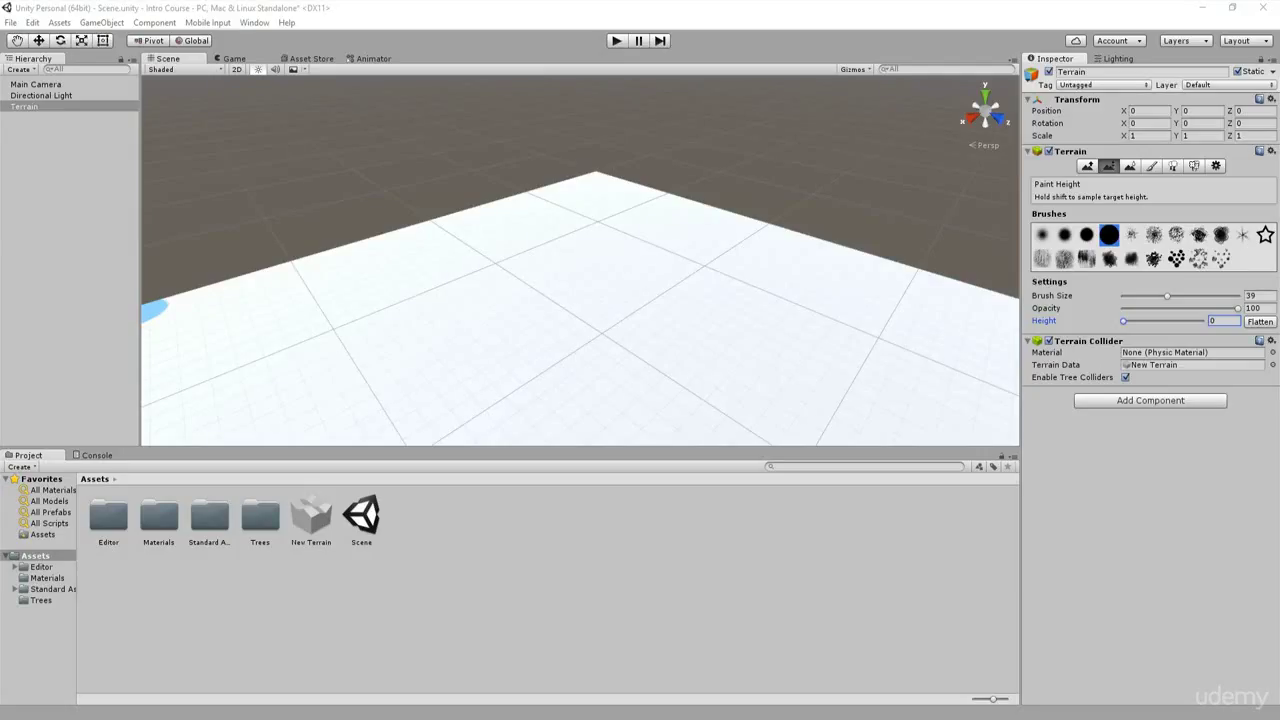
# Paint a long flat-topped plateau from the far corner toward the middle with Paint Height, the solid round brush and height 46
pyautogui.click(1087, 165)
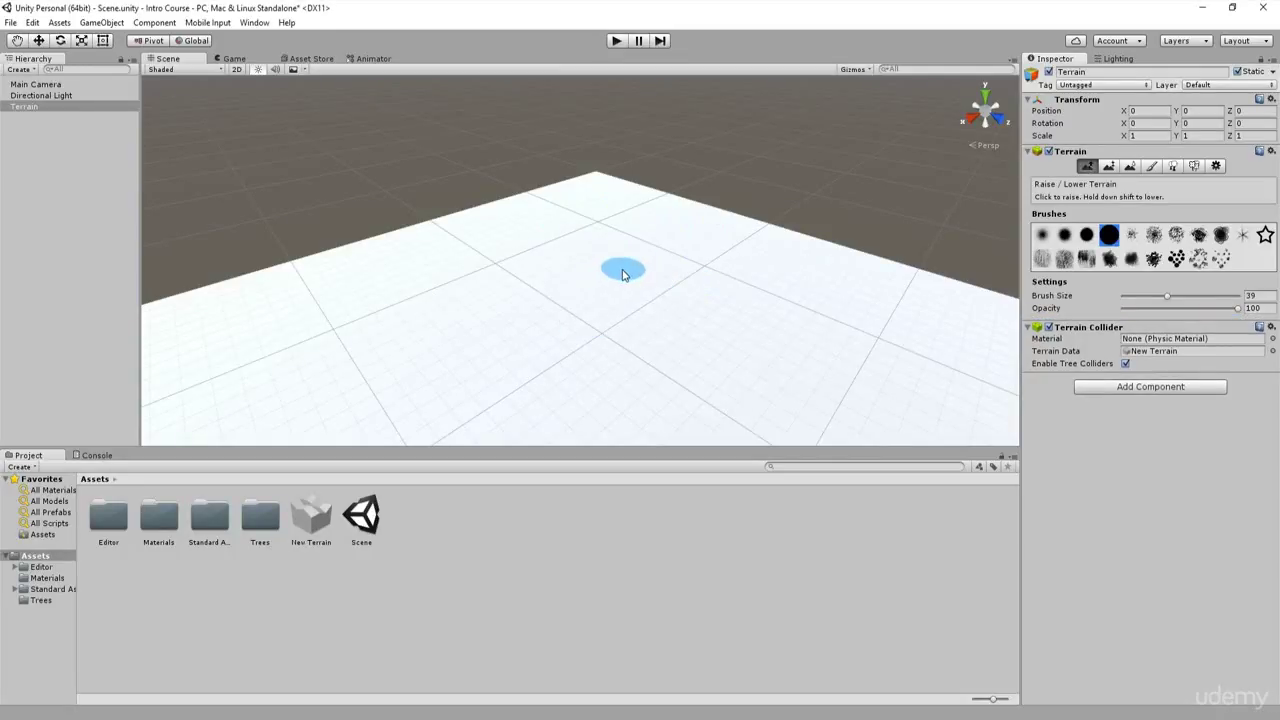
pyautogui.click(1109, 166)
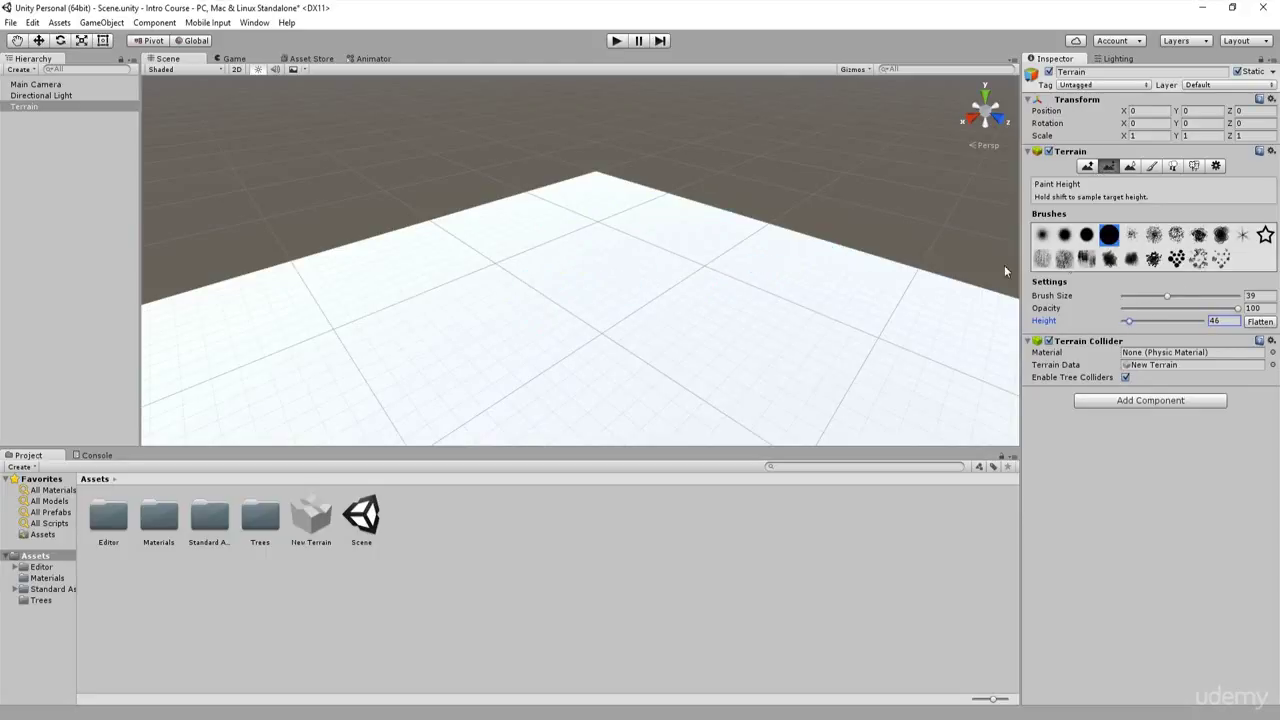
pyautogui.moveTo(604, 228)
pyautogui.mouseDown()
pyautogui.moveTo(654, 282)
pyautogui.moveTo(643, 332)
pyautogui.moveTo(634, 194)
pyautogui.moveTo(634, 294)
pyautogui.moveTo(620, 281)
pyautogui.moveTo(635, 234)
pyautogui.mouseUp()
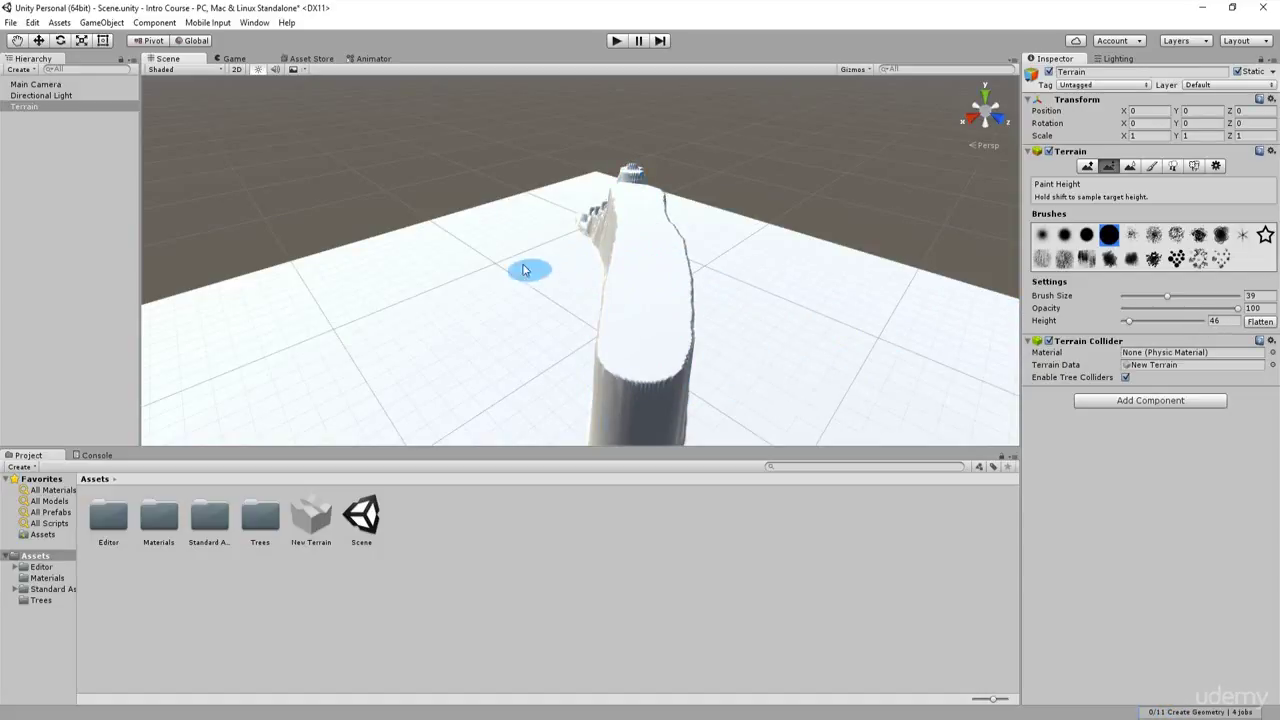
pyautogui.moveTo(631, 228)
pyautogui.mouseDown()
pyautogui.moveTo(645, 205)
pyautogui.moveTo(636, 317)
pyautogui.mouseUp()
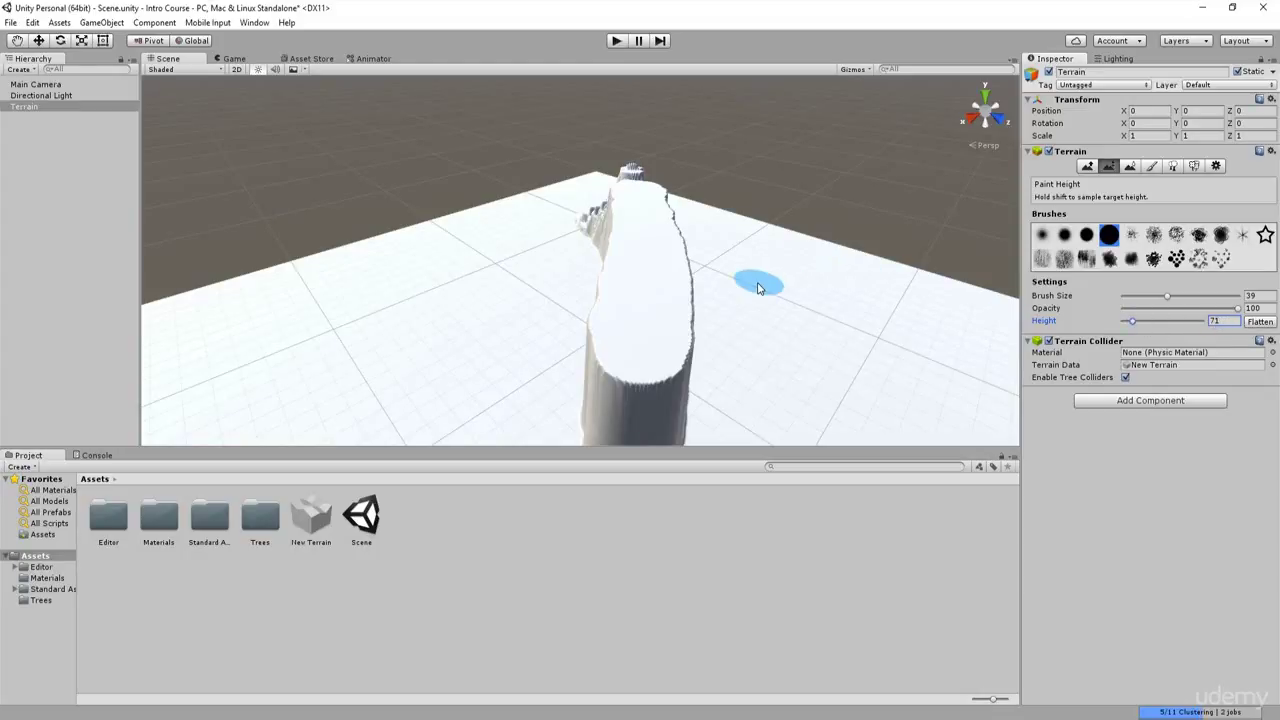
# Paint a second long plateau beside the first at height 71, and raise the first plateau to the same height
pyautogui.moveTo(500, 243)
pyautogui.mouseDown()
pyautogui.moveTo(488, 360)
pyautogui.moveTo(486, 200)
pyautogui.moveTo(475, 339)
pyautogui.moveTo(486, 191)
pyautogui.moveTo(477, 369)
pyautogui.moveTo(560, 309)
pyautogui.moveTo(635, 293)
pyautogui.mouseUp()
pyautogui.moveTo(636, 293); pyautogui.dragTo(660, 293, button='right')
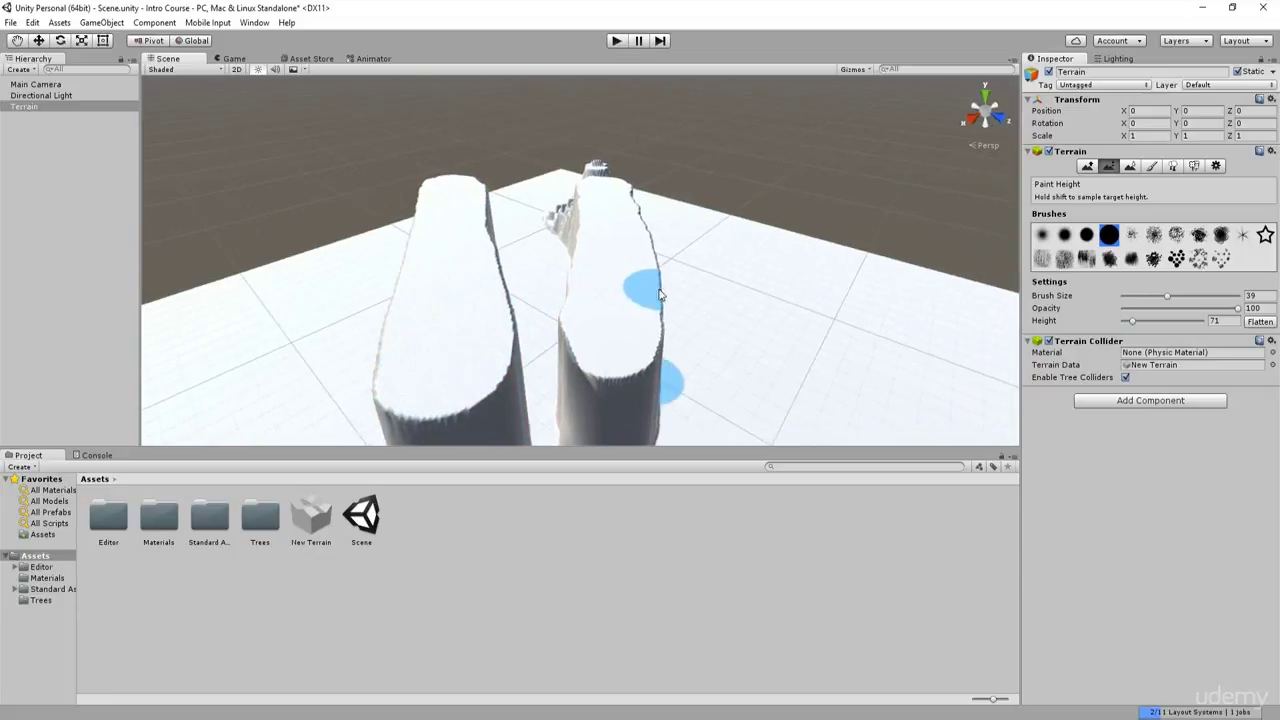
pyautogui.moveTo(611, 222)
pyautogui.mouseDown()
pyautogui.moveTo(607, 275)
pyautogui.moveTo(611, 198)
pyautogui.moveTo(609, 334)
pyautogui.moveTo(609, 189)
pyautogui.moveTo(595, 393)
pyautogui.moveTo(623, 194)
pyautogui.mouseUp()
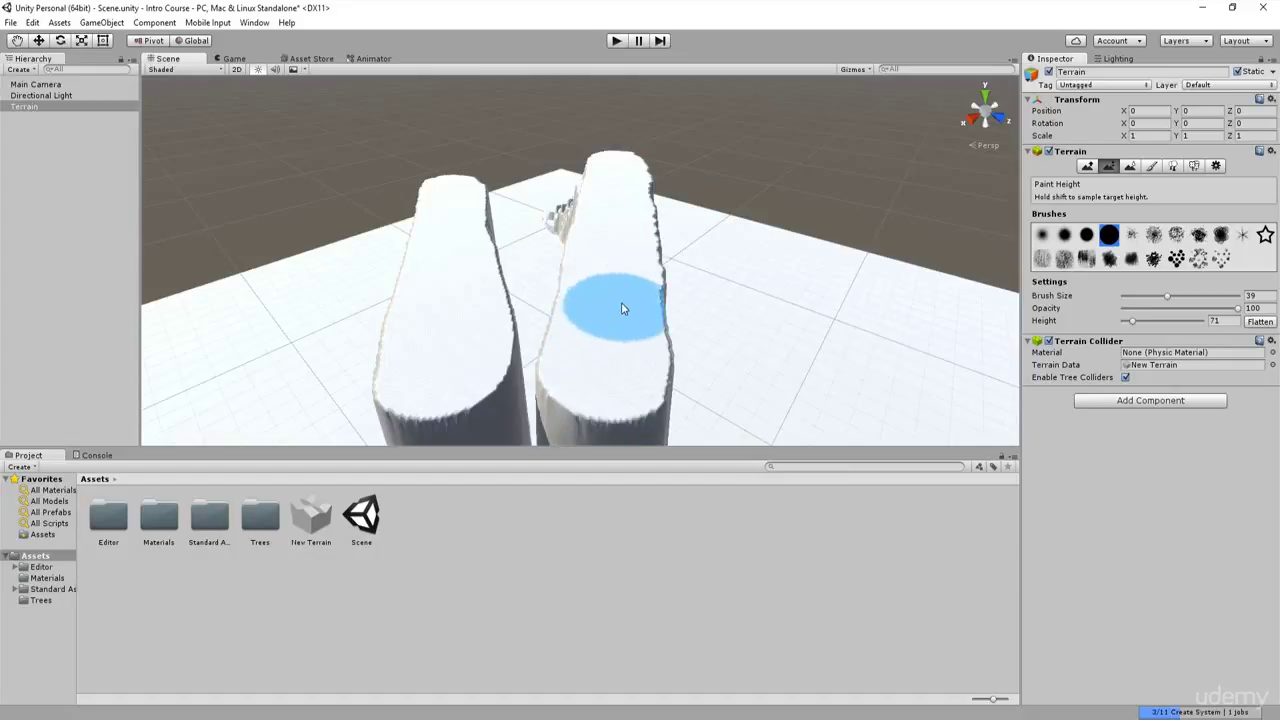
# Paint jagged mounds on either side of the plateaus with the last scattered-dots brush, one at height 71 and one at height 36
pyautogui.moveTo(857, 351)
pyautogui.mouseDown()
pyautogui.moveTo(810, 345)
pyautogui.moveTo(834, 283)
pyautogui.moveTo(855, 268)
pyautogui.moveTo(760, 300)
pyautogui.moveTo(785, 265)
pyautogui.moveTo(834, 246)
pyautogui.moveTo(787, 252)
pyautogui.moveTo(800, 225)
pyautogui.moveTo(866, 231)
pyautogui.moveTo(778, 278)
pyautogui.moveTo(828, 258)
pyautogui.mouseUp()
pyautogui.click(1221, 259)
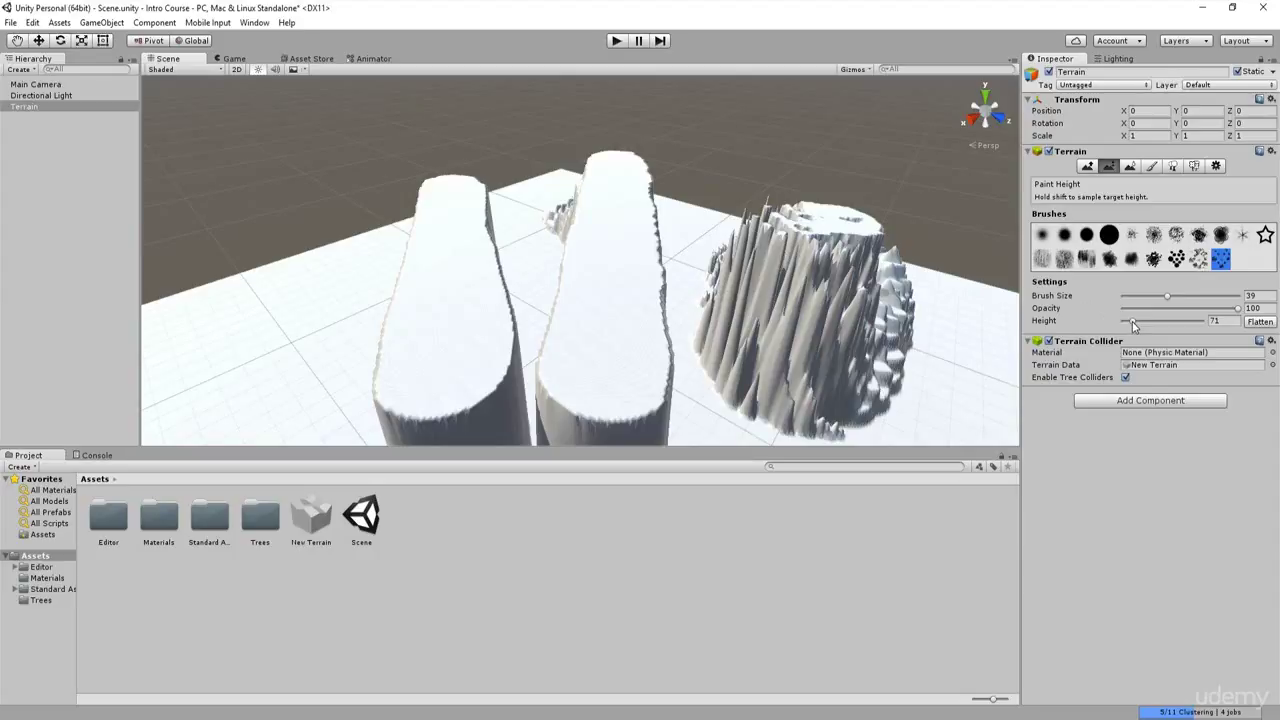
pyautogui.moveTo(1133, 322); pyautogui.dragTo(1129, 327)
pyautogui.moveTo(294, 294)
pyautogui.mouseDown()
pyautogui.moveTo(280, 300)
pyautogui.moveTo(290, 295)
pyautogui.moveTo(305, 325)
pyautogui.moveTo(275, 345)
pyautogui.moveTo(257, 304)
pyautogui.moveTo(365, 268)
pyautogui.mouseUp()
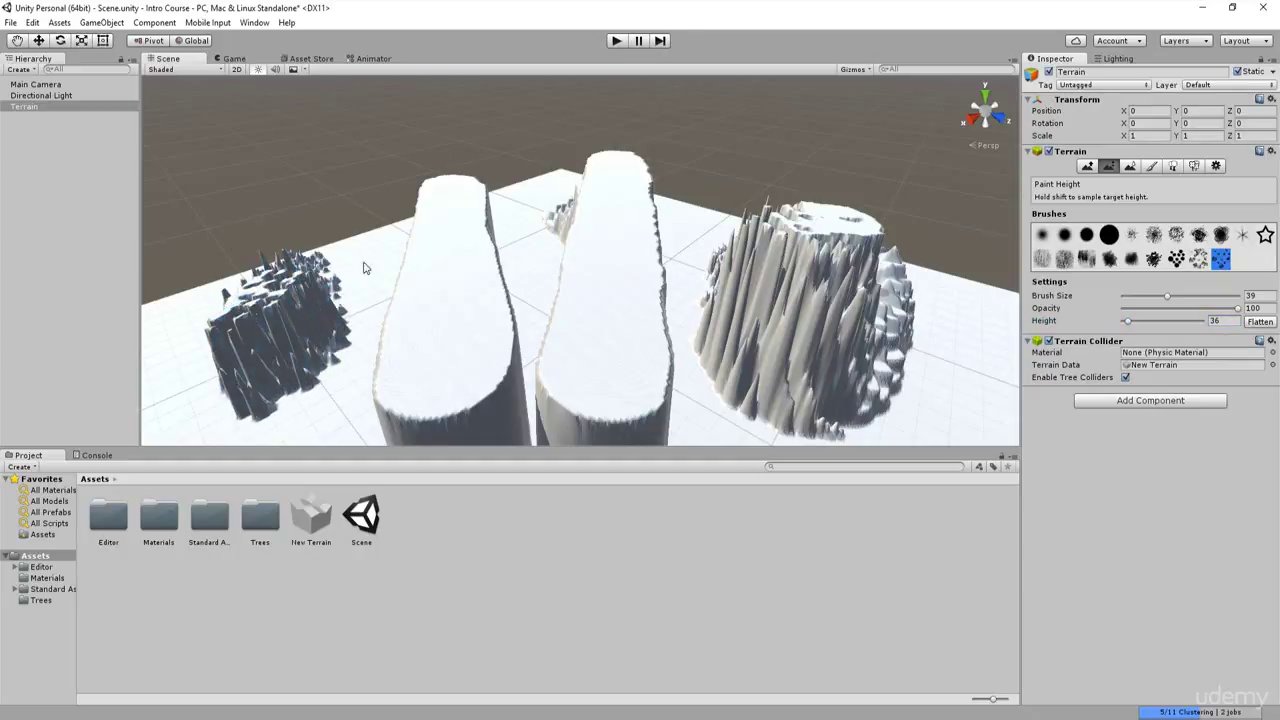
# Paint a flat plateau before the smaller jagged mound and cut down the two long plateaus, using the solid round brush at height 36
pyautogui.click(1110, 236)
pyautogui.moveTo(272, 358)
pyautogui.mouseDown()
pyautogui.moveTo(276, 414)
pyautogui.moveTo(328, 308)
pyautogui.mouseUp()
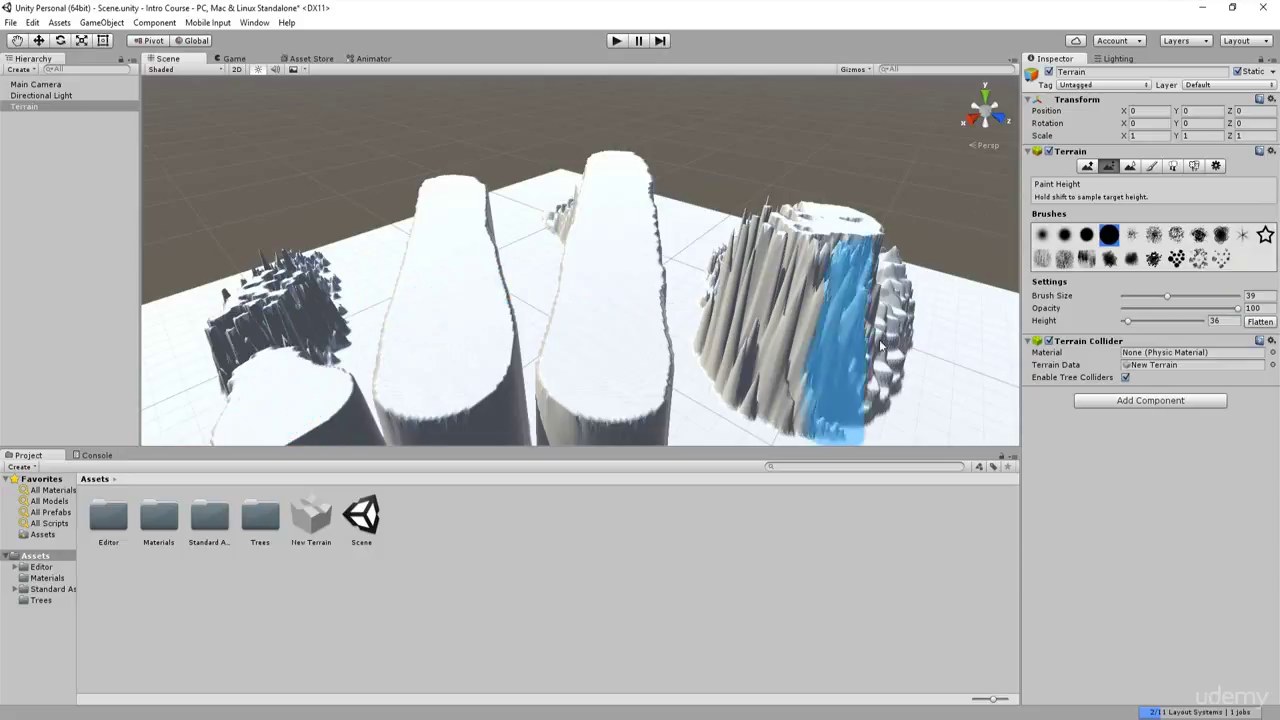
pyautogui.moveTo(609, 318)
pyautogui.mouseDown()
pyautogui.moveTo(610, 206)
pyautogui.moveTo(608, 320)
pyautogui.moveTo(579, 278)
pyautogui.moveTo(588, 112)
pyautogui.moveTo(614, 286)
pyautogui.moveTo(560, 350)
pyautogui.moveTo(590, 288)
pyautogui.moveTo(380, 385)
pyautogui.moveTo(425, 425)
pyautogui.moveTo(450, 225)
pyautogui.moveTo(437, 263)
pyautogui.moveTo(458, 262)
pyautogui.moveTo(452, 245)
pyautogui.moveTo(506, 402)
pyautogui.moveTo(461, 193)
pyautogui.mouseUp()
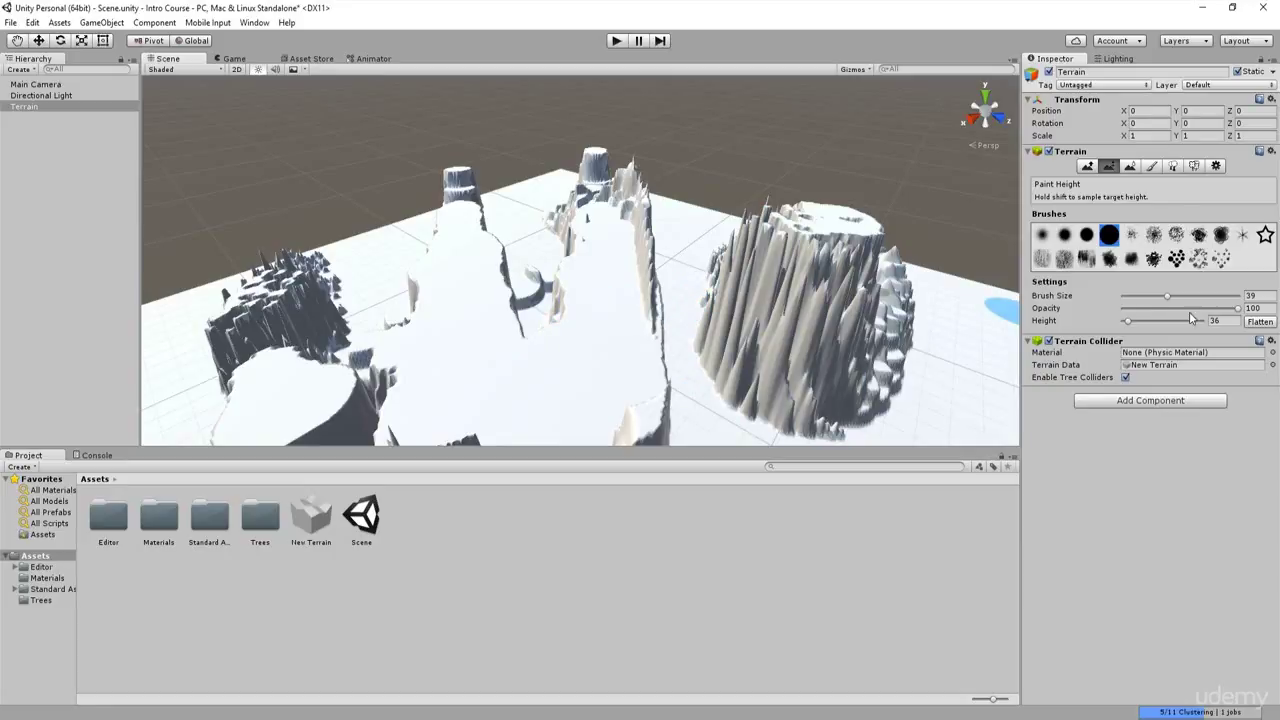
# Flatten the whole terrain at height 36 and again at 0, and raise one tall peak near the middle with the solid round brush
pyautogui.click(1262, 322)
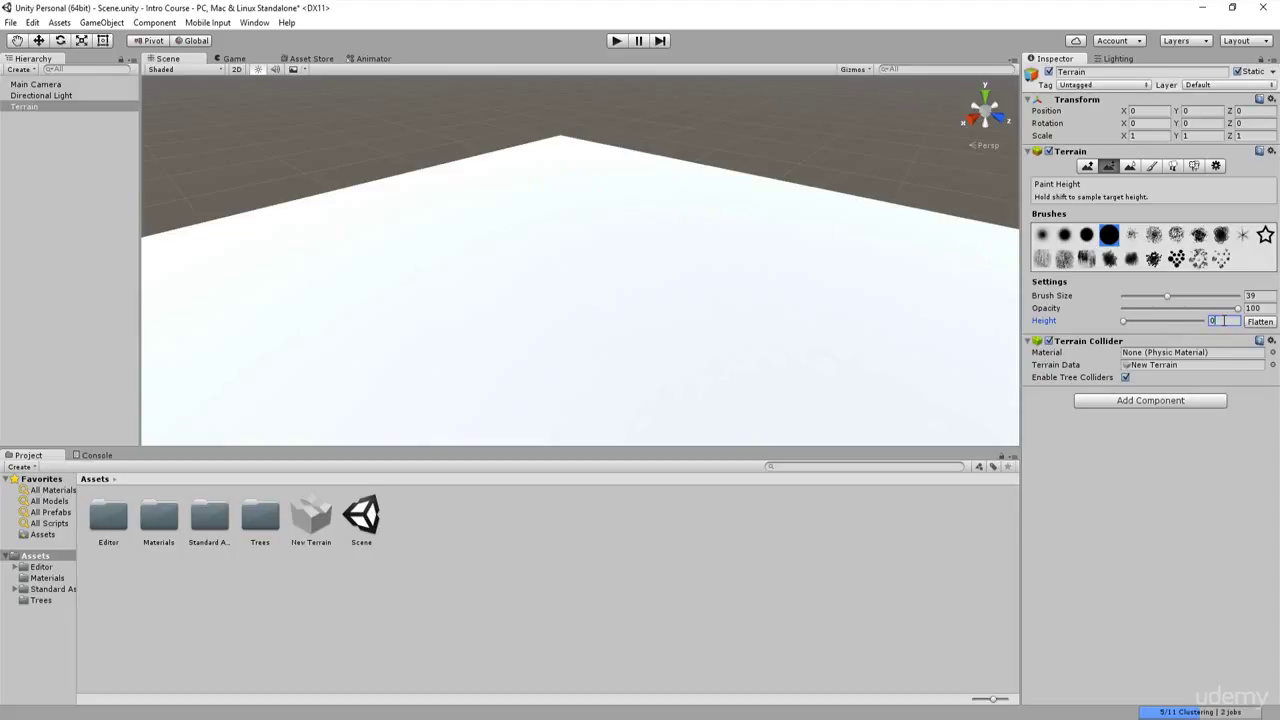
pyautogui.click(1260, 322)
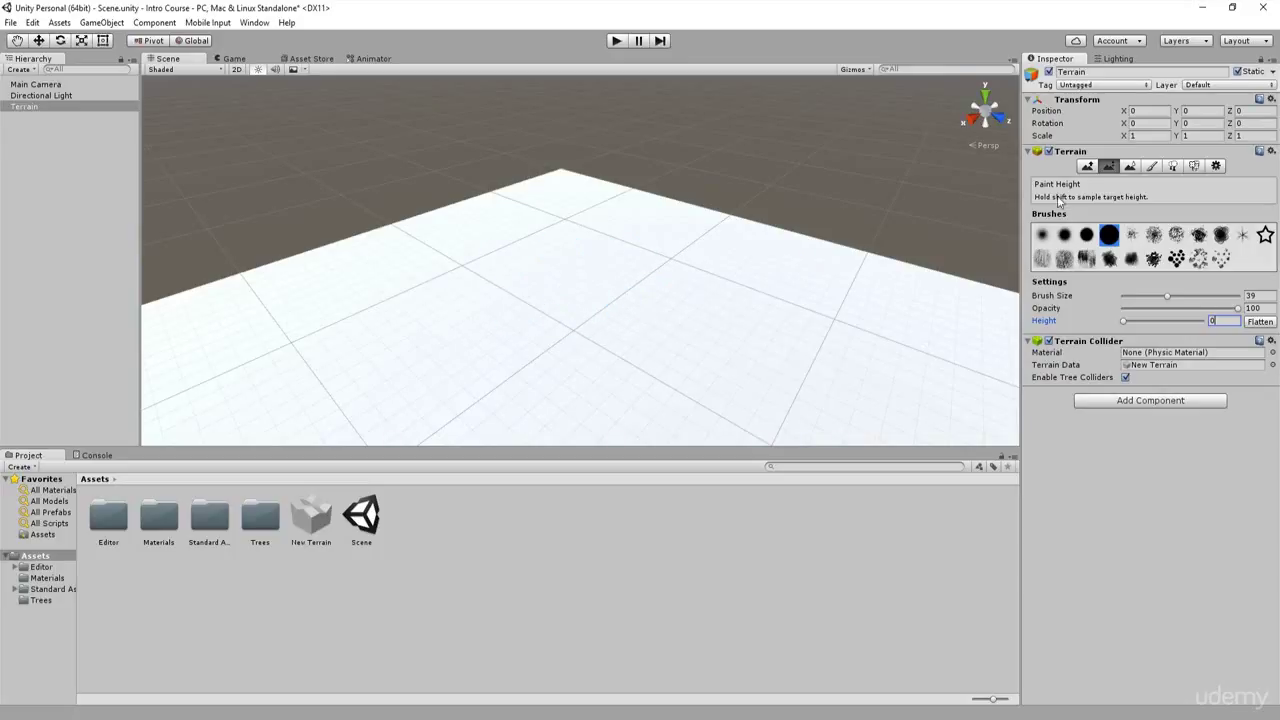
pyautogui.click(1088, 166)
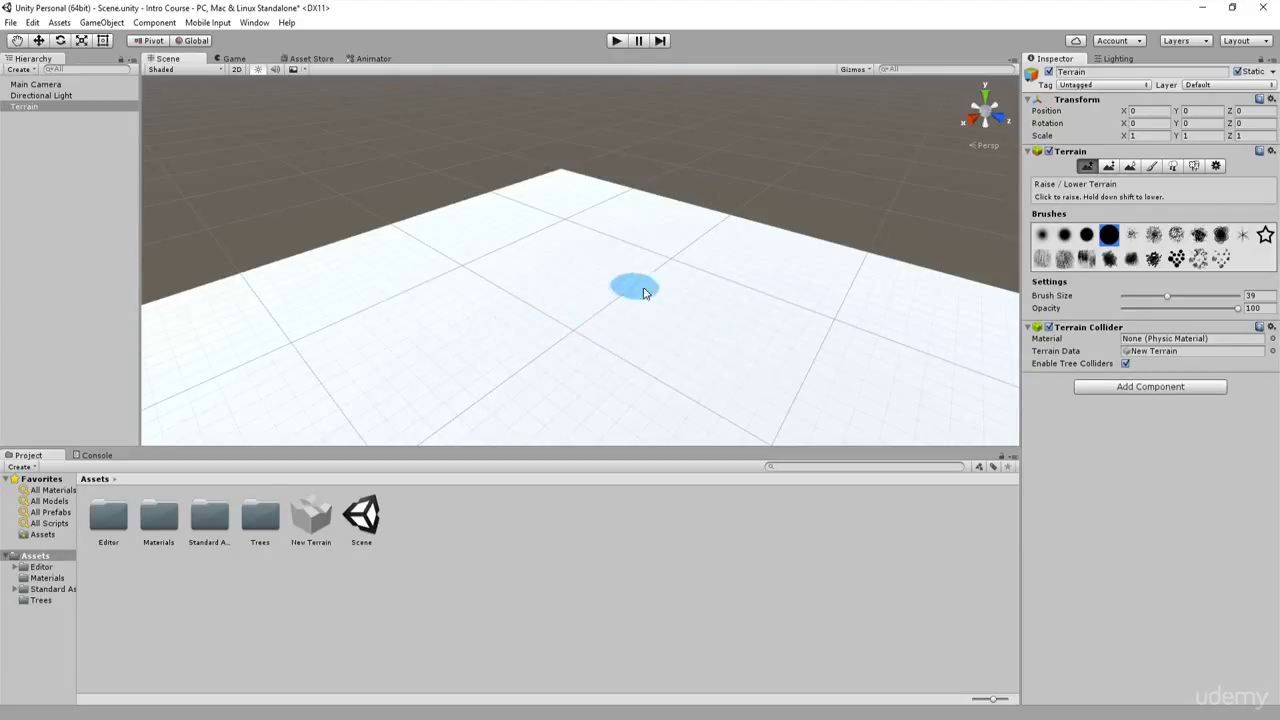
pyautogui.moveTo(621, 301); pyautogui.dragTo(600, 286)
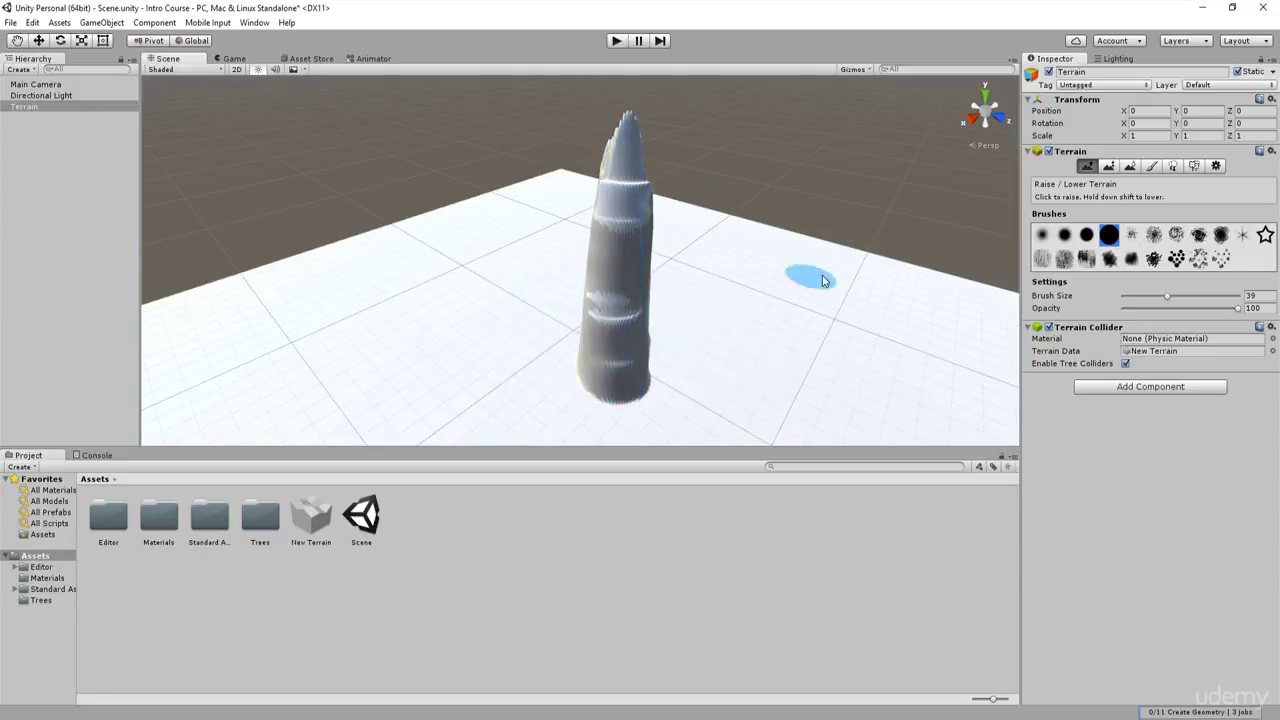
# Flatten the whole terrain with Paint Height at height 30
pyautogui.click(1109, 167)
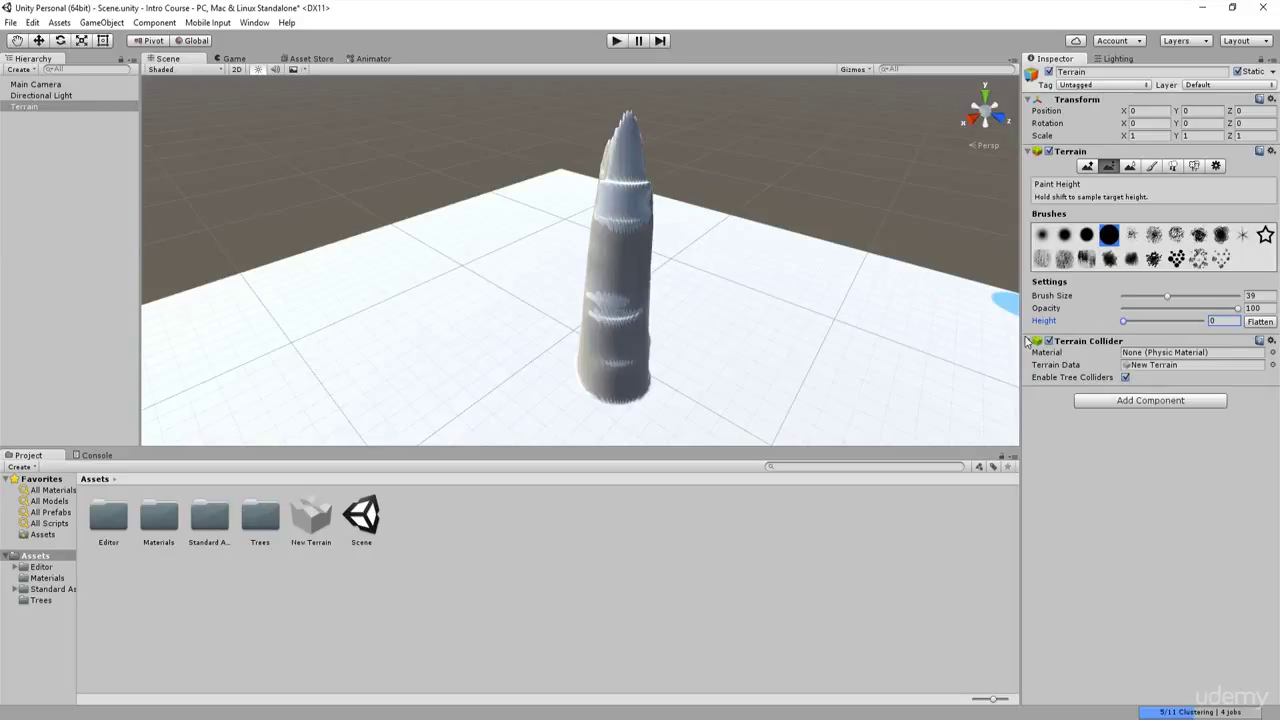
pyautogui.click(1216, 320)
pyautogui.click(1259, 321)
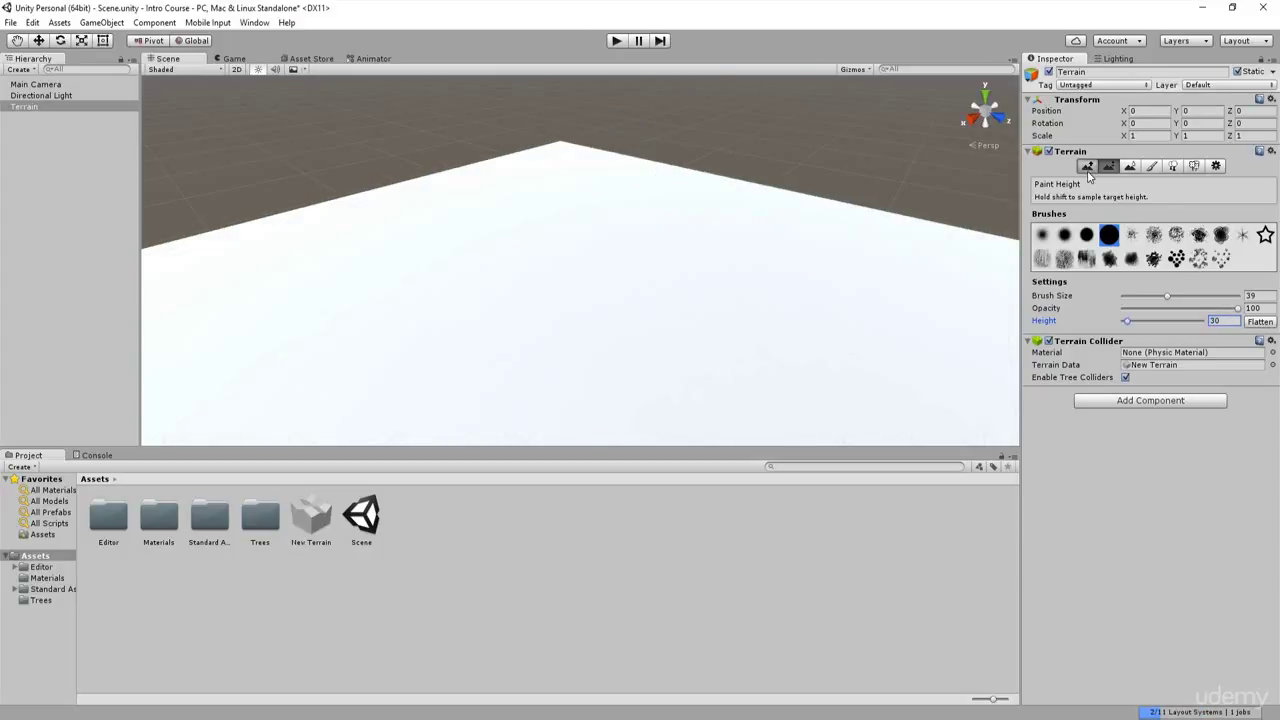
# Lower a wide, steep-walled basin into the middle of the raised terrain with the solid round brush, and switch to Paint Height
pyautogui.click(1087, 166)
pyautogui.moveTo(583, 220)
pyautogui.mouseDown()
pyautogui.moveTo(574, 186)
pyautogui.moveTo(576, 311)
pyautogui.moveTo(560, 271)
pyautogui.moveTo(531, 414)
pyautogui.moveTo(560, 294)
pyautogui.moveTo(609, 366)
pyautogui.mouseUp()
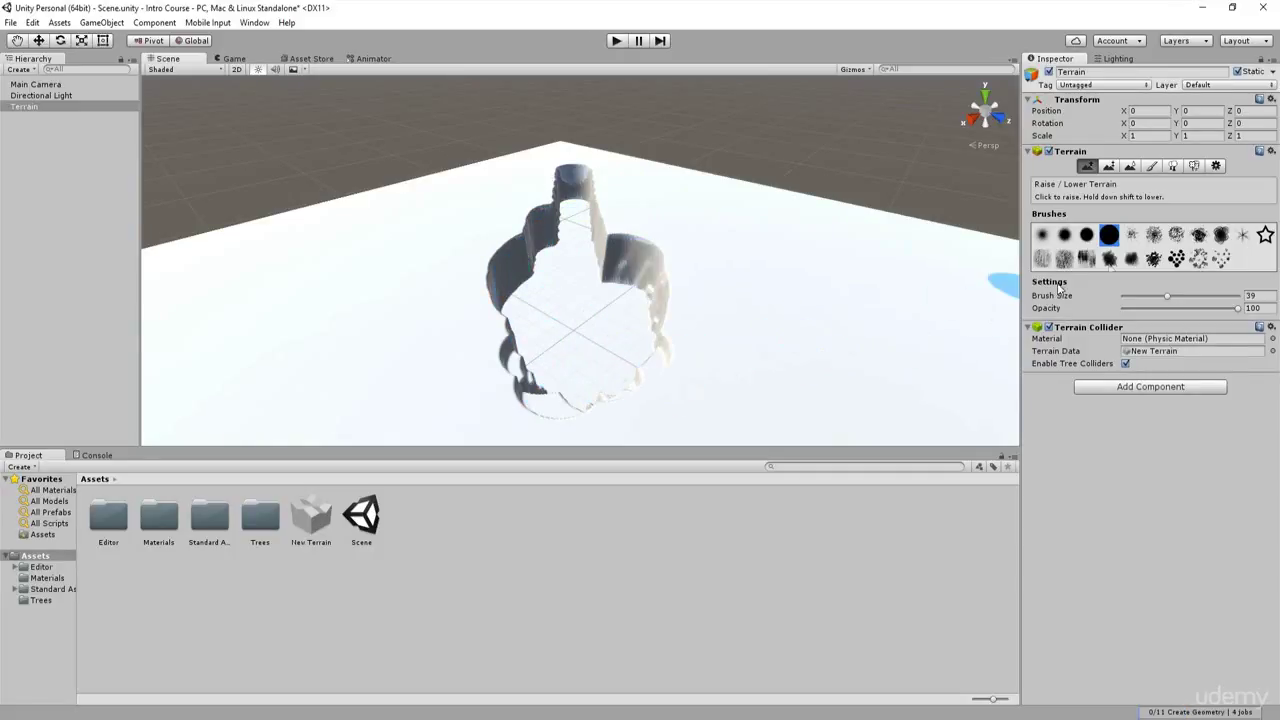
pyautogui.moveTo(771, 294)
pyautogui.mouseDown()
pyautogui.moveTo(651, 286)
pyautogui.moveTo(694, 300)
pyautogui.moveTo(632, 243)
pyautogui.moveTo(608, 294)
pyautogui.moveTo(529, 286)
pyautogui.moveTo(540, 250)
pyautogui.moveTo(508, 286)
pyautogui.moveTo(700, 257)
pyautogui.mouseUp()
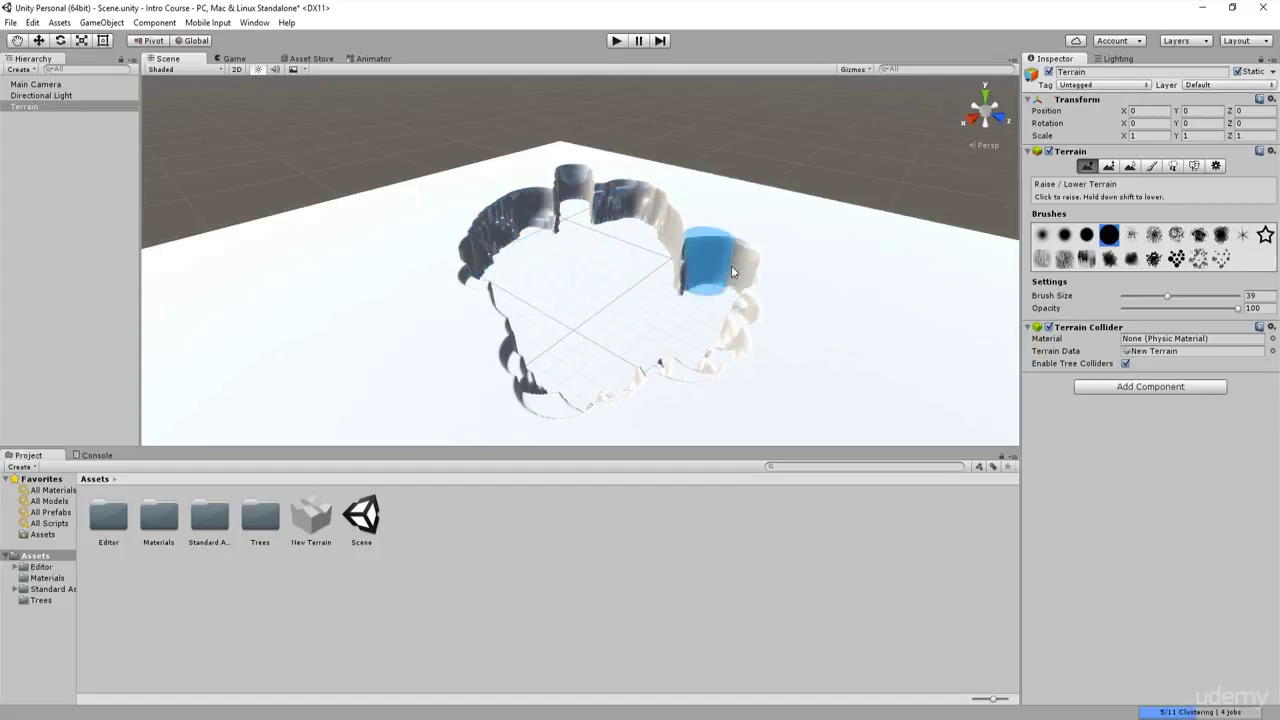
pyautogui.click(1108, 165)
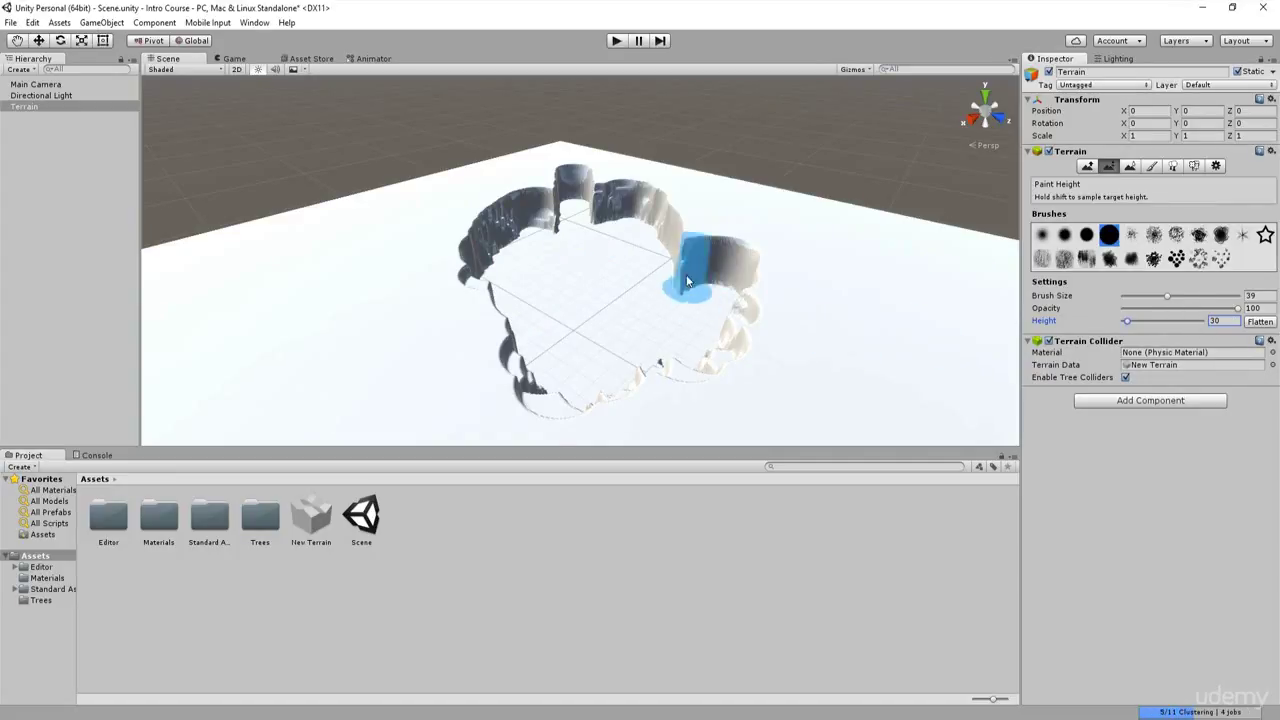
# Raise a mound beside the tall spikes using Raise/Lower Terrain with a dark, rough-edged brush at size 39 and opacity 21
pyautogui.click(1130, 166)
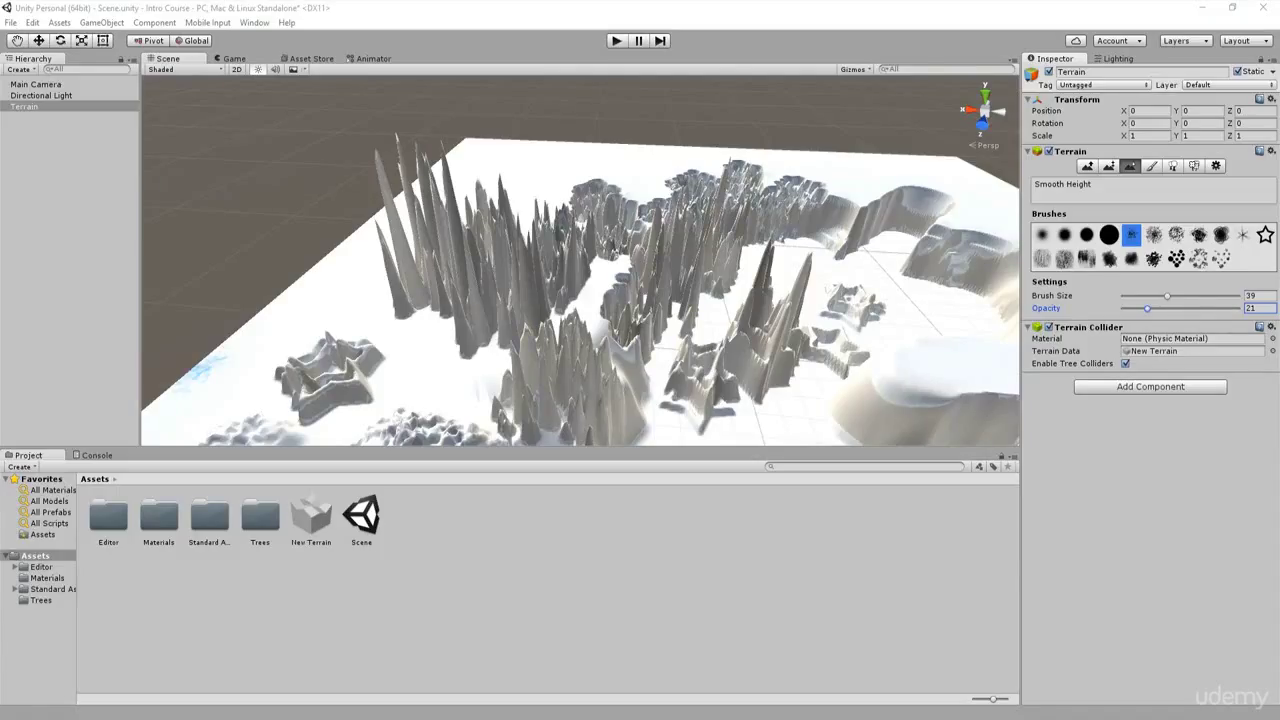
pyautogui.keyDown('alt'); pyautogui.moveTo(586, 298); pyautogui.dragTo(598, 298); pyautogui.keyUp('alt')
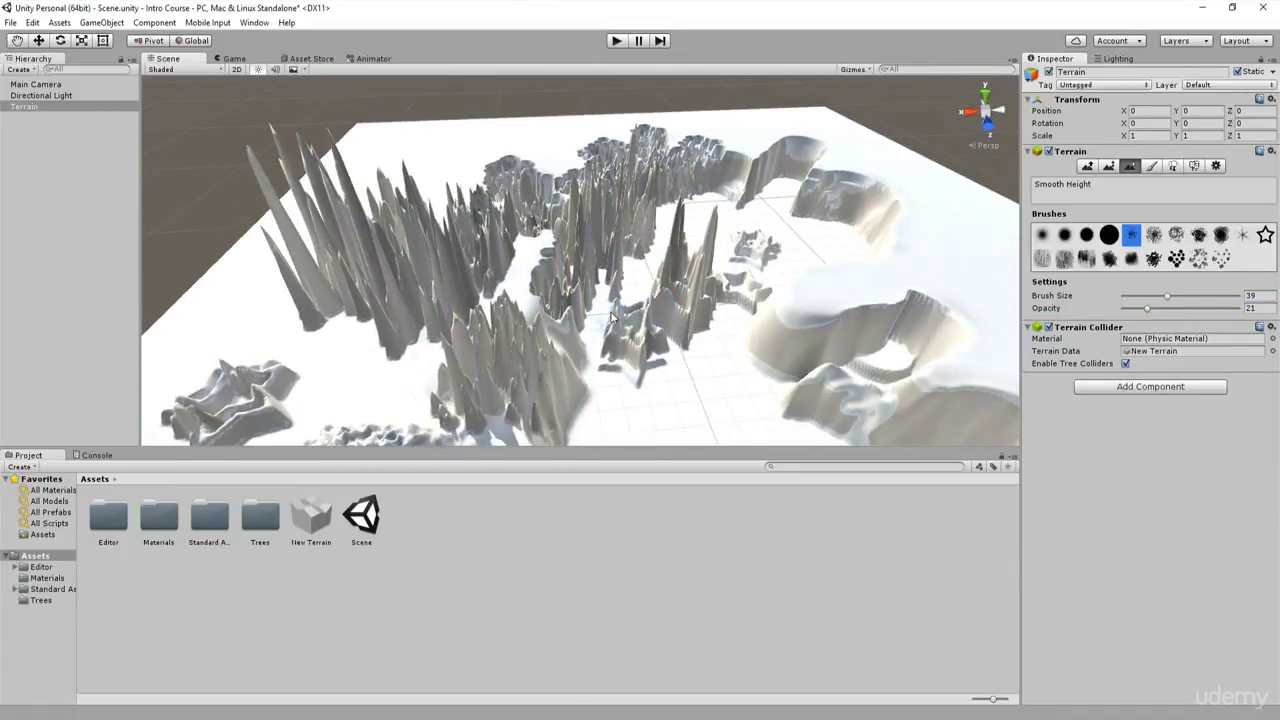
pyautogui.keyDown('alt'); pyautogui.moveTo(573, 349); pyautogui.dragTo(566, 360); pyautogui.keyUp('alt')
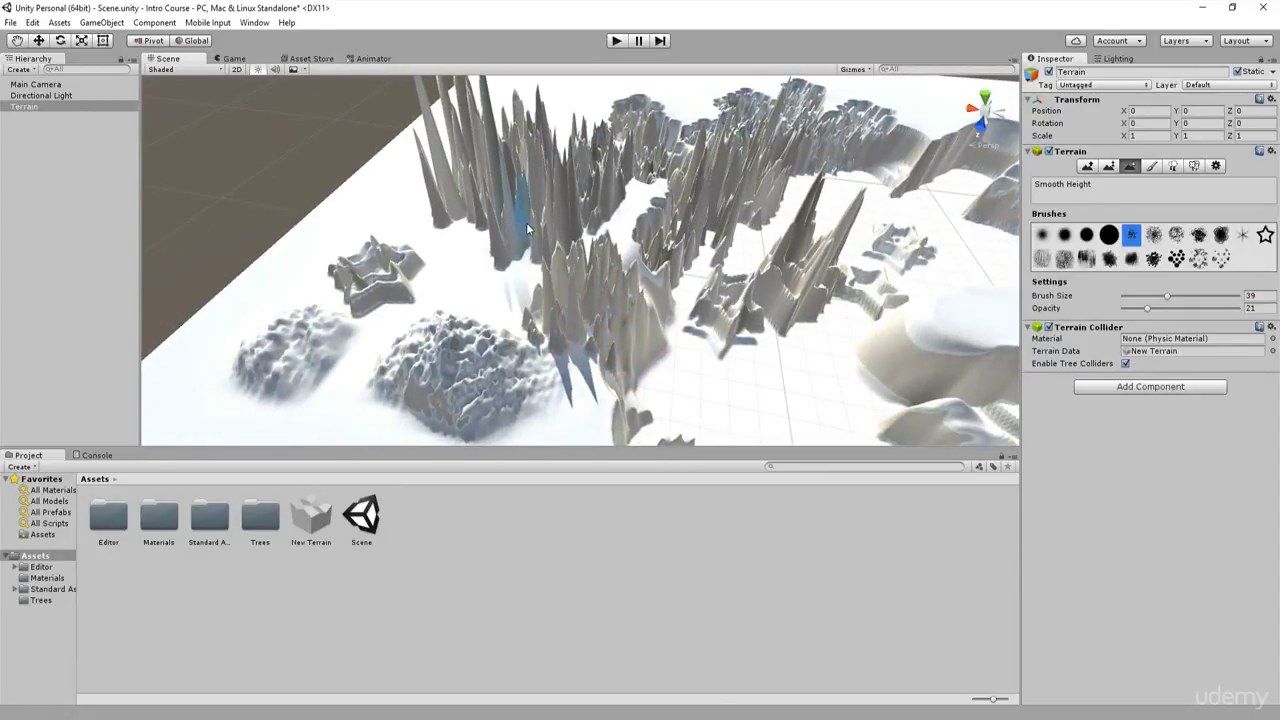
pyautogui.click(1088, 167)
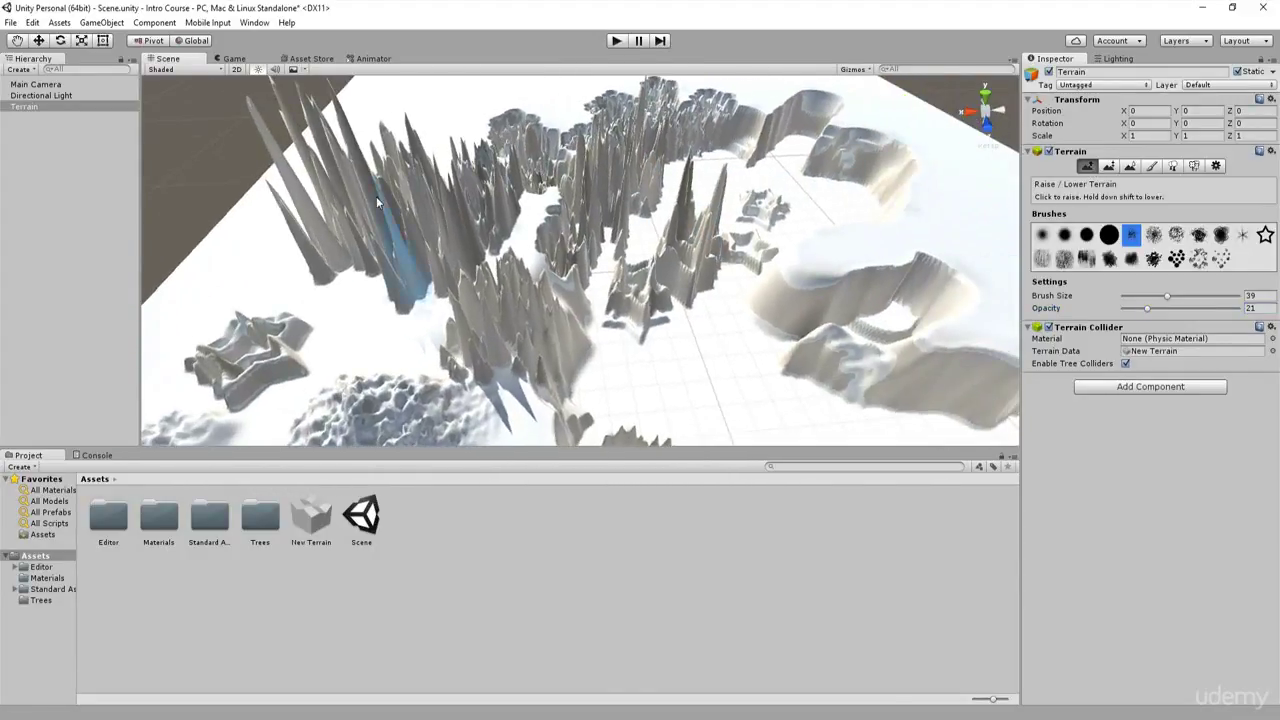
pyautogui.click(1109, 259)
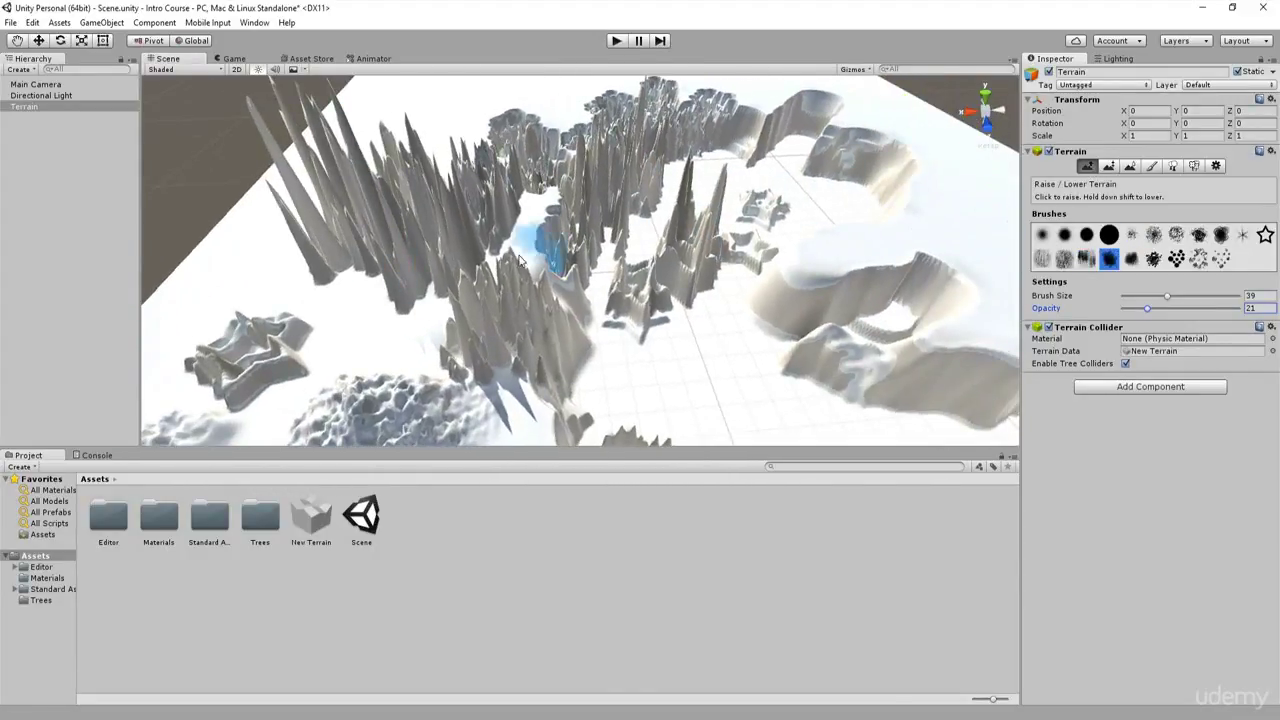
pyautogui.moveTo(243, 252); pyautogui.dragTo(248, 250)
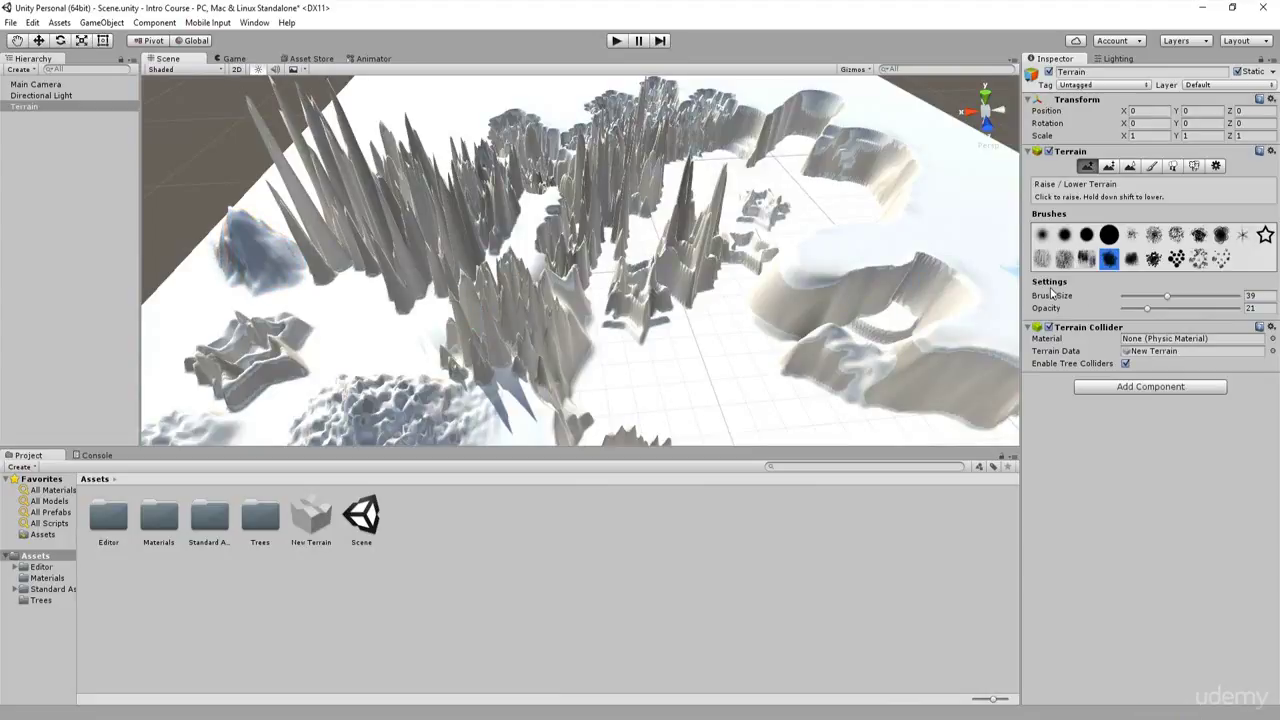
# Raise a ridged hill in the foreground with the streaky brush at size 15, and a small speckled patch near the basins with a scattered brush
pyautogui.click(1088, 260)
pyautogui.click(1058, 305)
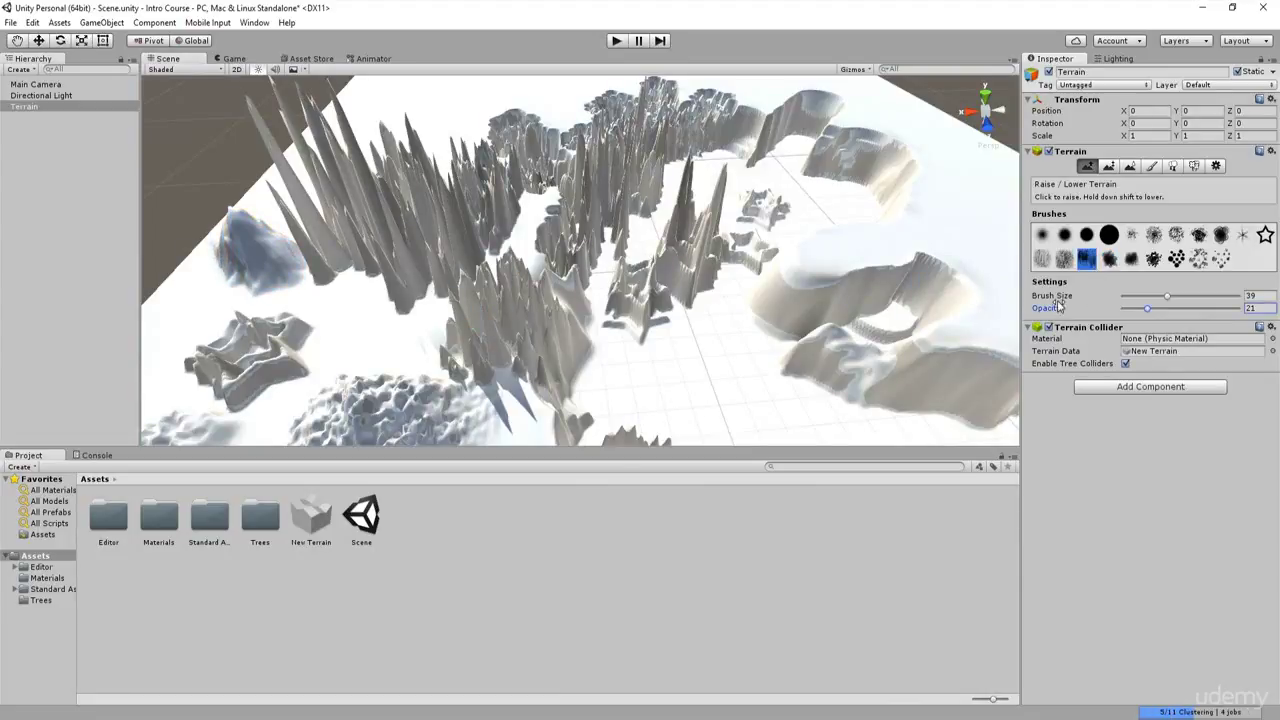
pyautogui.moveTo(1163, 300)
pyautogui.mouseDown()
pyautogui.moveTo(1186, 297)
pyautogui.moveTo(1142, 298)
pyautogui.mouseUp()
pyautogui.click(681, 360)
pyautogui.click(1155, 236)
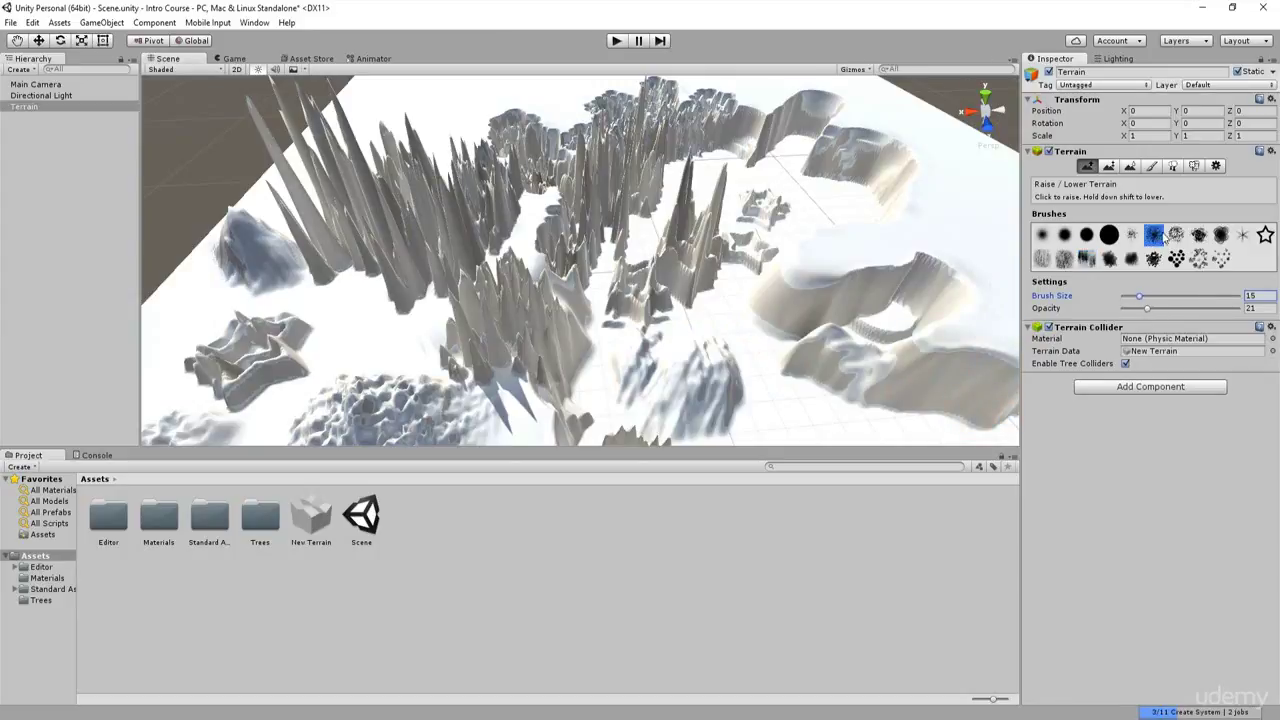
pyautogui.click(822, 205)
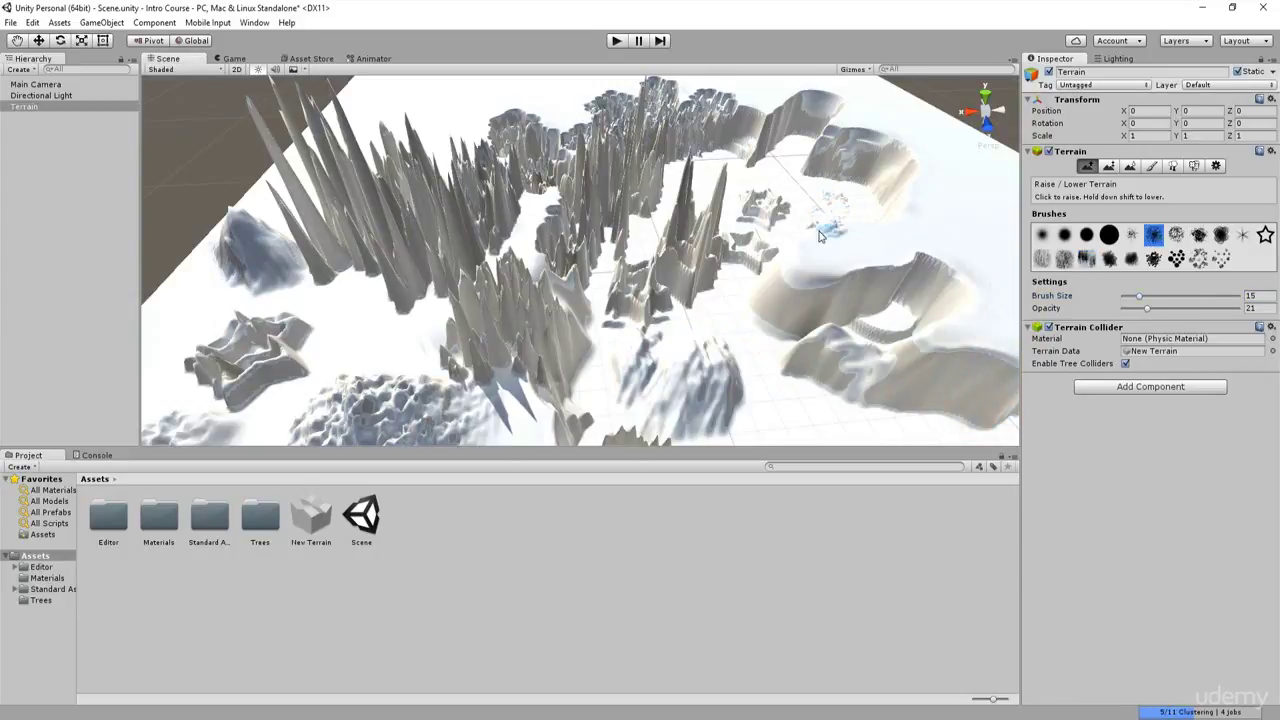
# Set up Smooth Height with the solid round brush at size 44 and opacity 33
pyautogui.click(1130, 166)
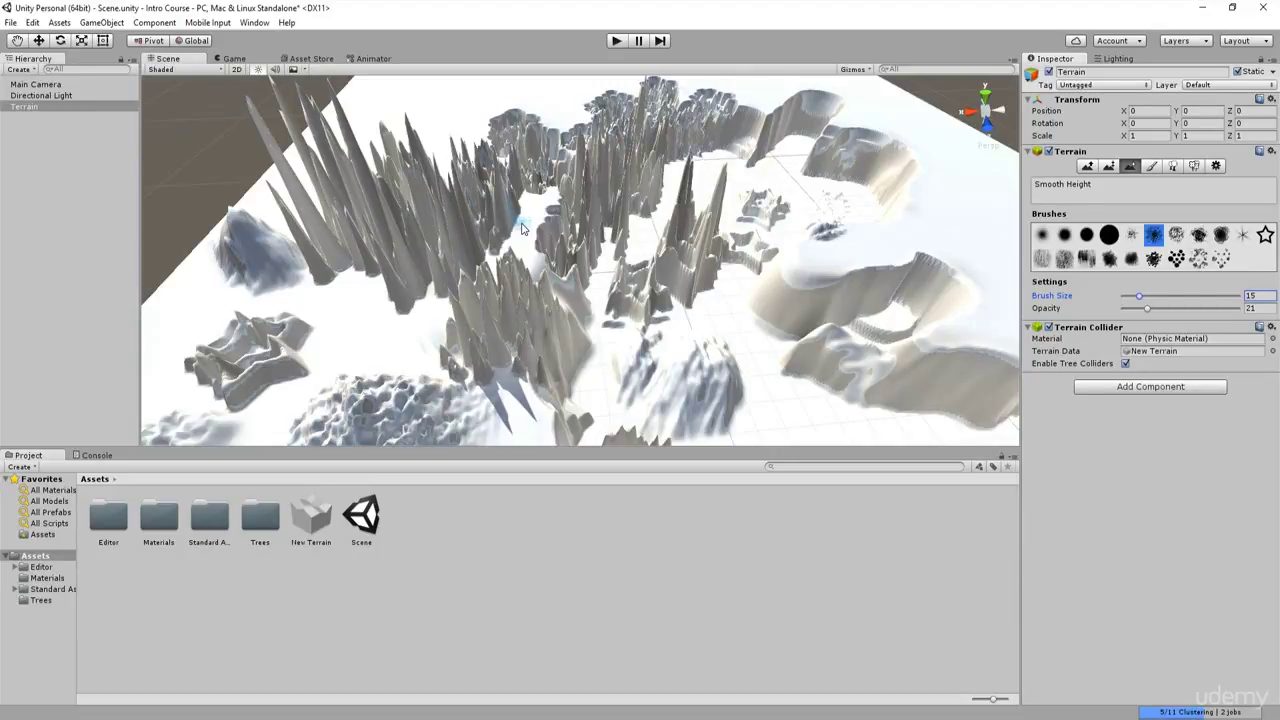
pyautogui.moveTo(771, 219); pyautogui.dragTo(750, 222, button='right')
pyautogui.moveTo(646, 200); pyautogui.dragTo(640, 168, button='right')
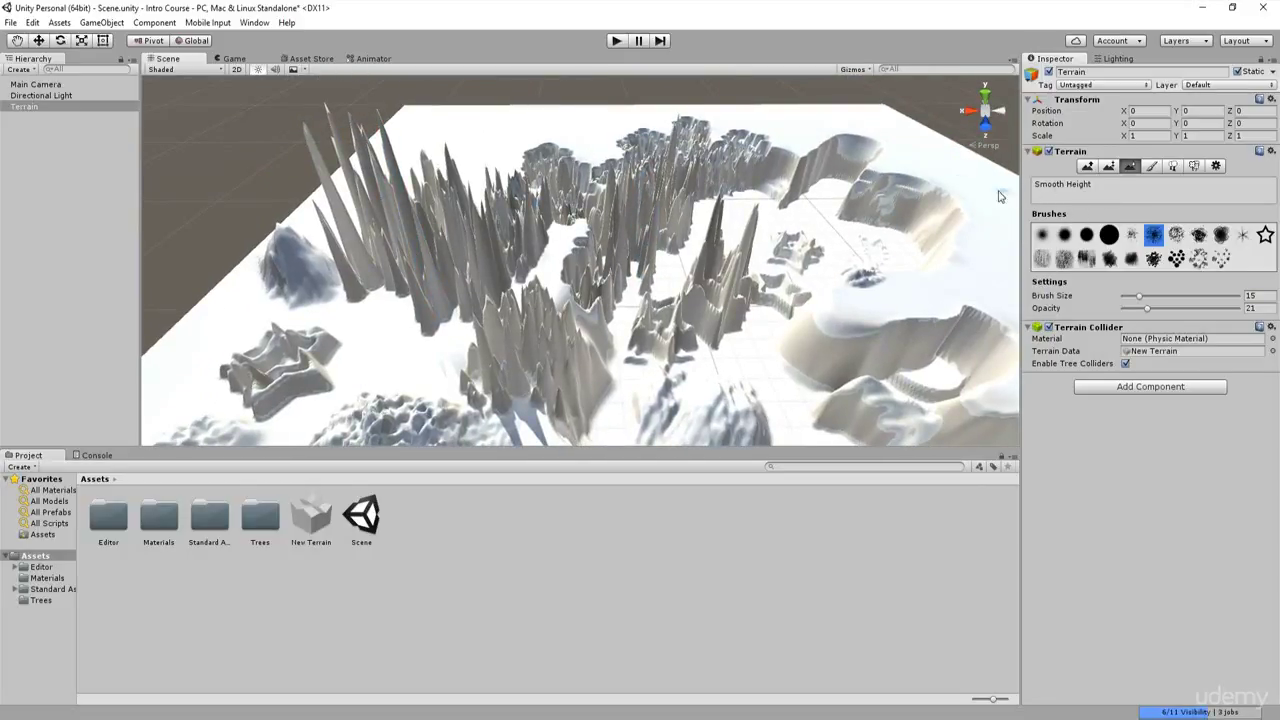
pyautogui.moveTo(1172, 298); pyautogui.dragTo(1176, 298)
pyautogui.click(1160, 308)
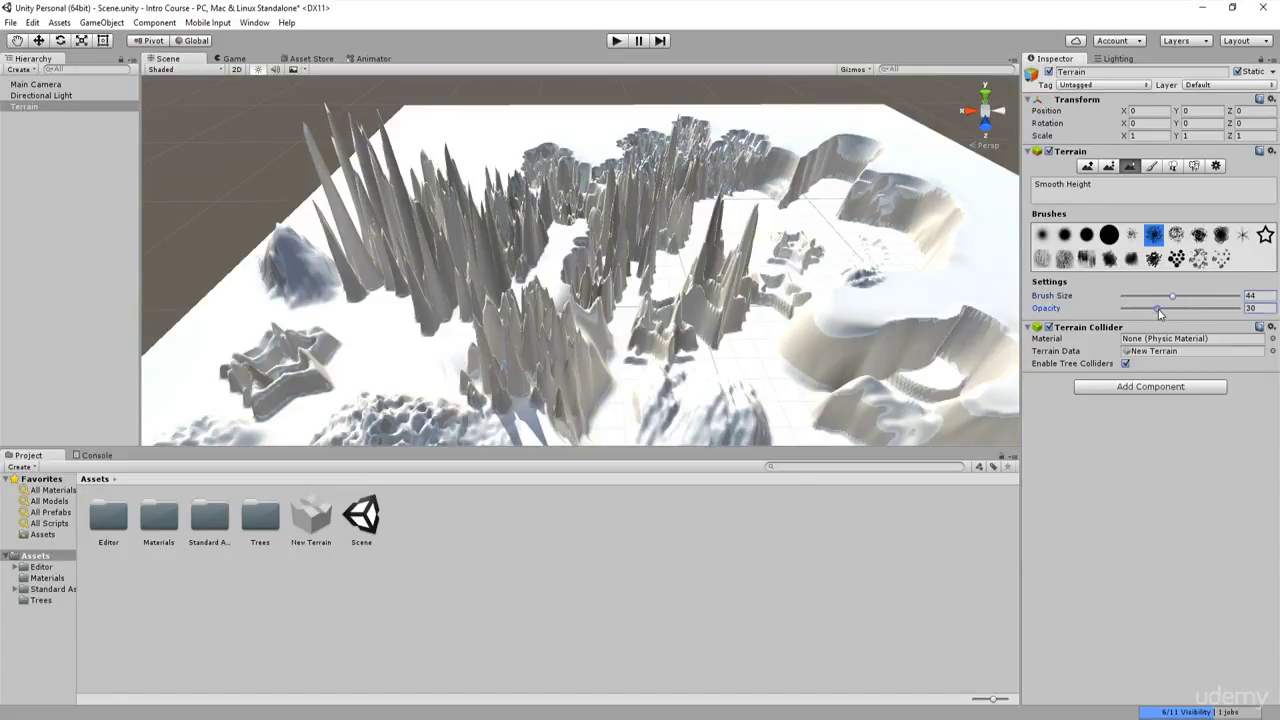
pyautogui.click(1109, 234)
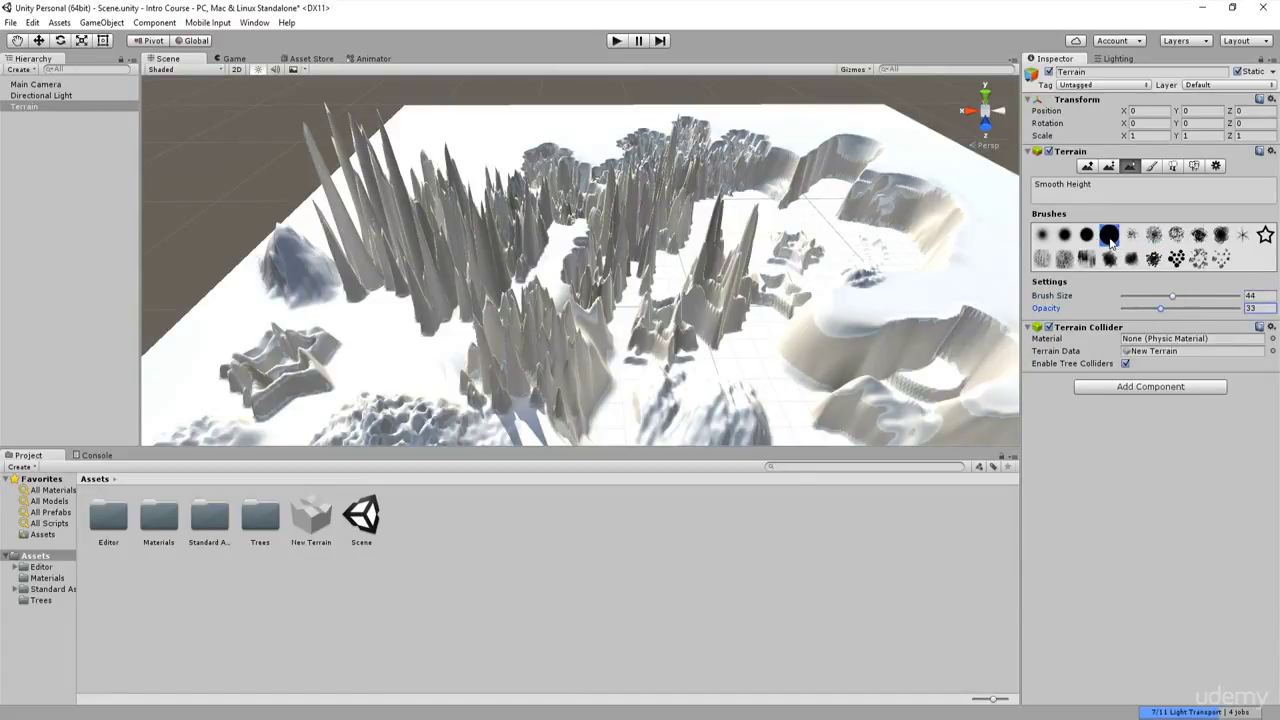
# Smooth the foreground spike cluster, the large rocky mound and part of the tall spikes behind them at opacity 18
pyautogui.moveTo(630, 287)
pyautogui.keyDown('alt'); pyautogui.mouseDown()
pyautogui.moveTo(670, 270)
pyautogui.moveTo(620, 291)
pyautogui.moveTo(598, 284)
pyautogui.moveTo(694, 303)
pyautogui.moveTo(750, 290)
pyautogui.moveTo(770, 340)
pyautogui.moveTo(660, 390)
pyautogui.moveTo(718, 253)
pyautogui.moveTo(704, 254)
pyautogui.mouseUp(); pyautogui.keyUp('alt')
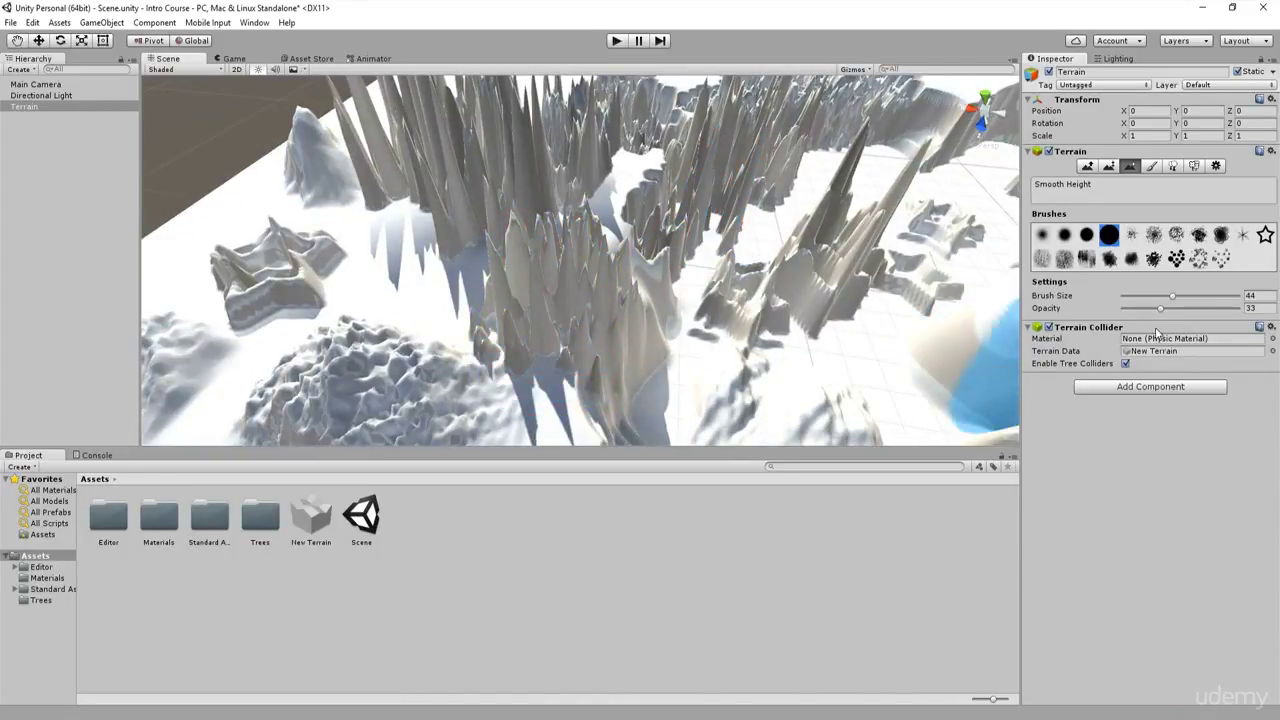
pyautogui.moveTo(1160, 308); pyautogui.dragTo(1143, 308)
pyautogui.moveTo(532, 292)
pyautogui.mouseDown()
pyautogui.moveTo(548, 261)
pyautogui.moveTo(524, 287)
pyautogui.moveTo(602, 291)
pyautogui.moveTo(604, 277)
pyautogui.moveTo(566, 259)
pyautogui.moveTo(590, 246)
pyautogui.moveTo(590, 320)
pyautogui.moveTo(569, 281)
pyautogui.moveTo(538, 311)
pyautogui.moveTo(618, 286)
pyautogui.moveTo(660, 290)
pyautogui.moveTo(556, 300)
pyautogui.mouseUp()
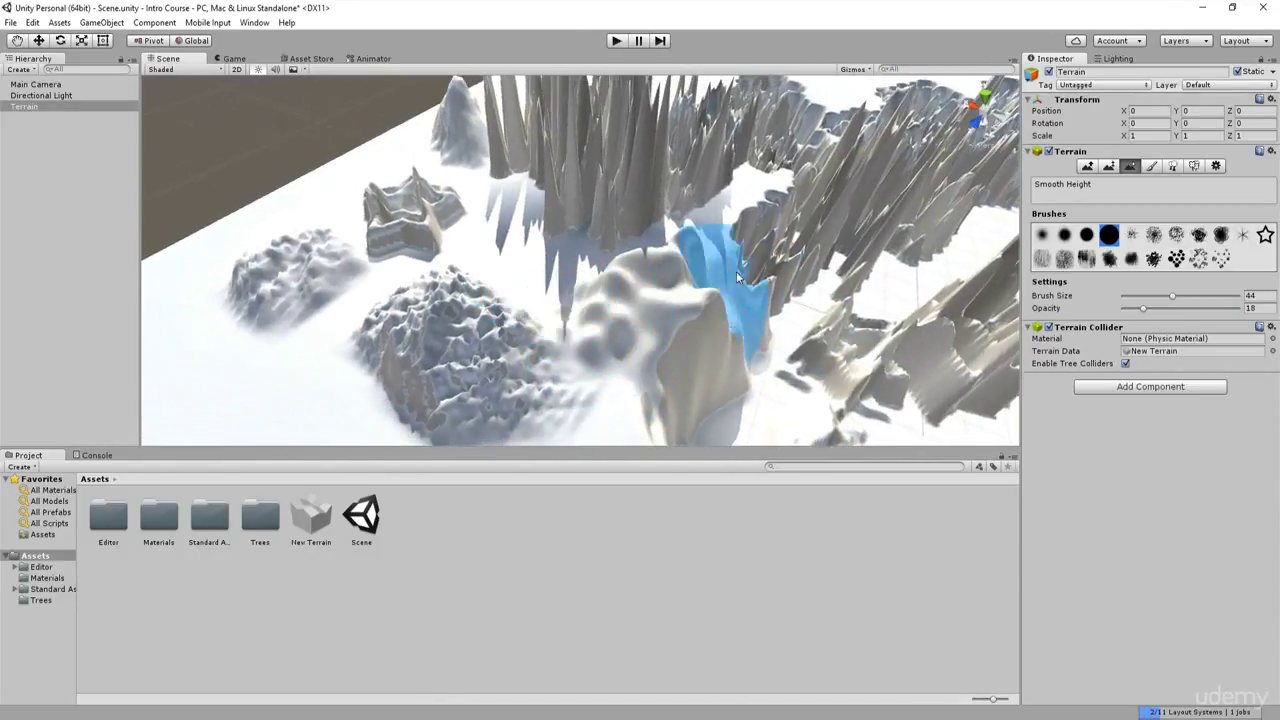
pyautogui.moveTo(431, 343)
pyautogui.mouseDown()
pyautogui.moveTo(466, 331)
pyautogui.moveTo(410, 335)
pyautogui.moveTo(452, 329)
pyautogui.moveTo(409, 317)
pyautogui.mouseUp()
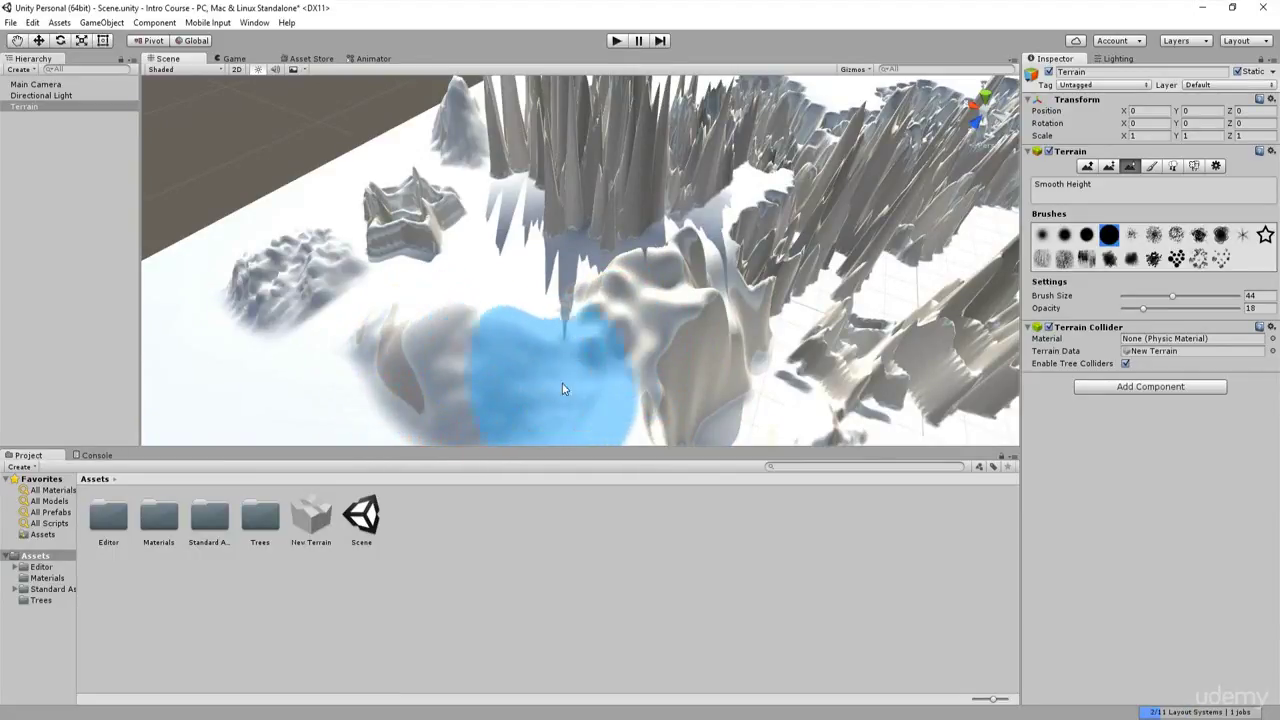
pyautogui.keyDown('alt'); pyautogui.moveTo(562, 383); pyautogui.dragTo(713, 328); pyautogui.keyUp('alt')
pyautogui.moveTo(680, 250)
pyautogui.mouseDown()
pyautogui.moveTo(720, 215)
pyautogui.moveTo(440, 201)
pyautogui.moveTo(259, 233)
pyautogui.moveTo(367, 188)
pyautogui.moveTo(331, 229)
pyautogui.moveTo(401, 243)
pyautogui.moveTo(410, 212)
pyautogui.moveTo(406, 235)
pyautogui.mouseUp()
# Smooth the spikes near the middle of the terrain at opacity 78, and the neighbouring tall spikes at opacity 16
pyautogui.moveTo(1180, 313); pyautogui.dragTo(1212, 308)
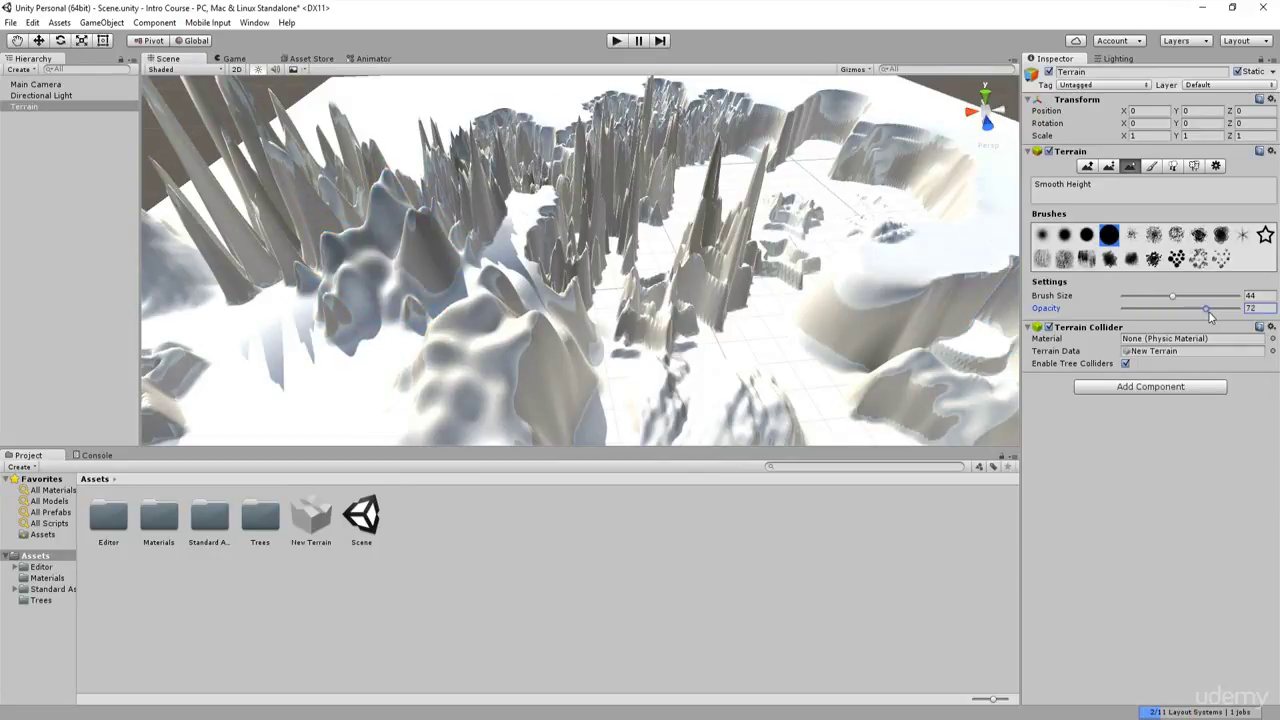
pyautogui.moveTo(620, 200)
pyautogui.mouseDown()
pyautogui.moveTo(605, 175)
pyautogui.moveTo(655, 183)
pyautogui.mouseUp()
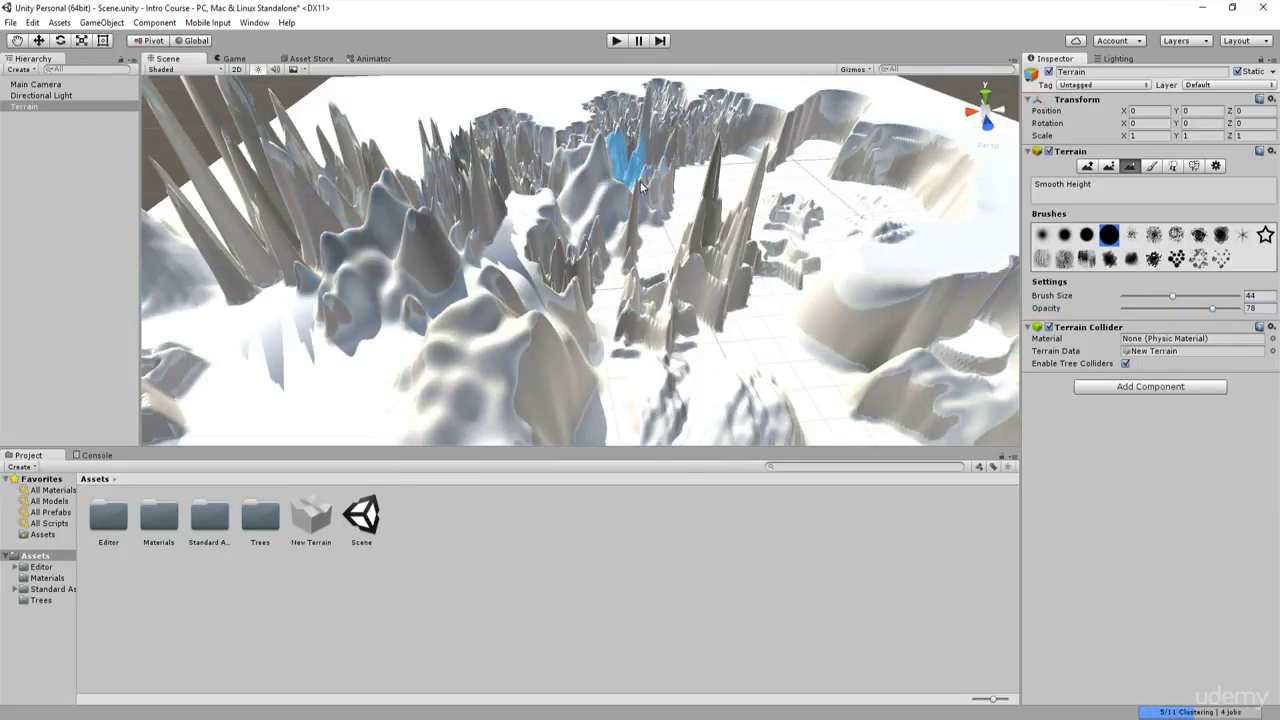
pyautogui.moveTo(1212, 308); pyautogui.dragTo(1142, 312)
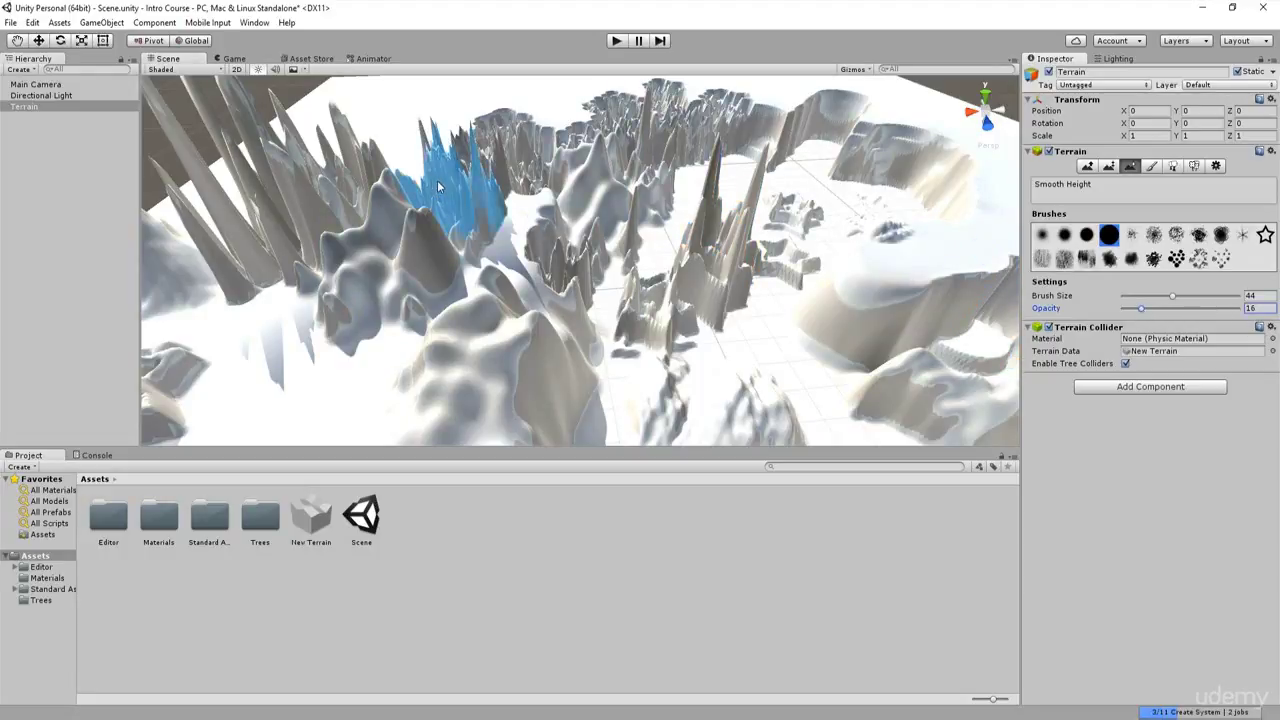
pyautogui.moveTo(457, 190)
pyautogui.mouseDown()
pyautogui.moveTo(486, 216)
pyautogui.moveTo(452, 192)
pyautogui.moveTo(466, 188)
pyautogui.mouseUp()
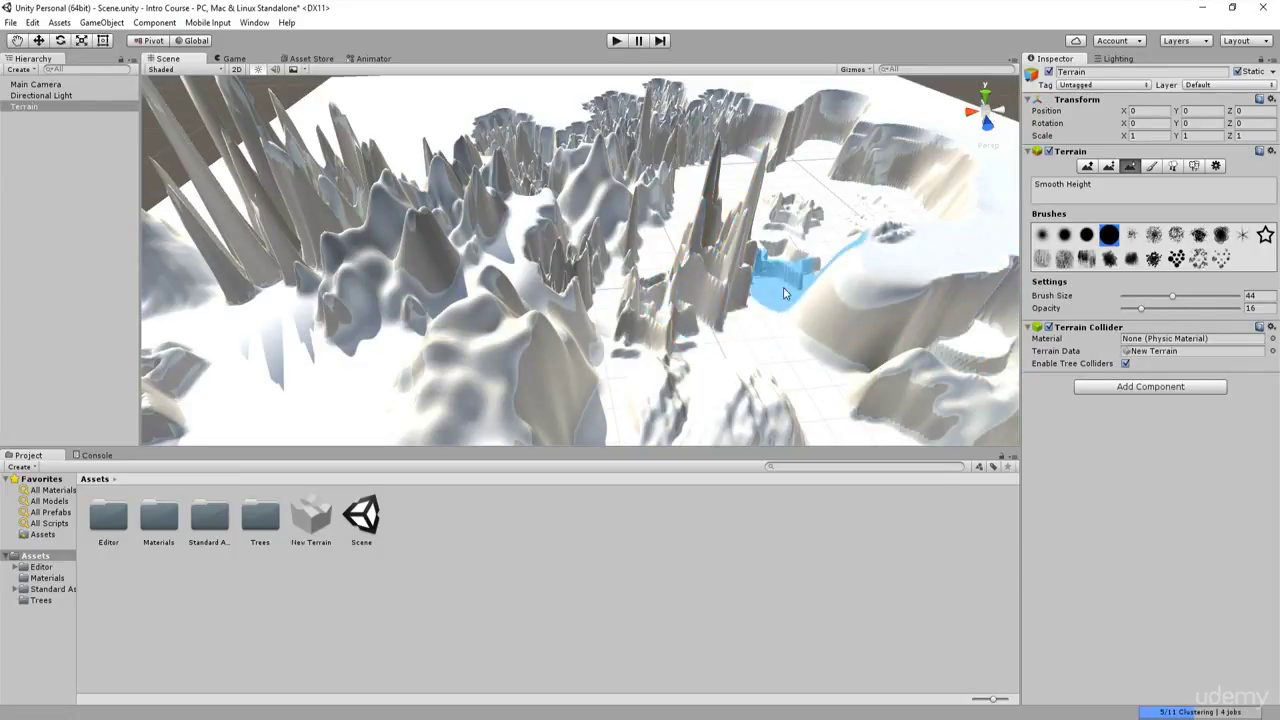
# Try smoothing the jagged spikes near the middle with a splatter-shaped brush at size 44 and opacity 16
pyautogui.keyDown('alt'); pyautogui.moveTo(758, 288); pyautogui.dragTo(845, 318); pyautogui.keyUp('alt')
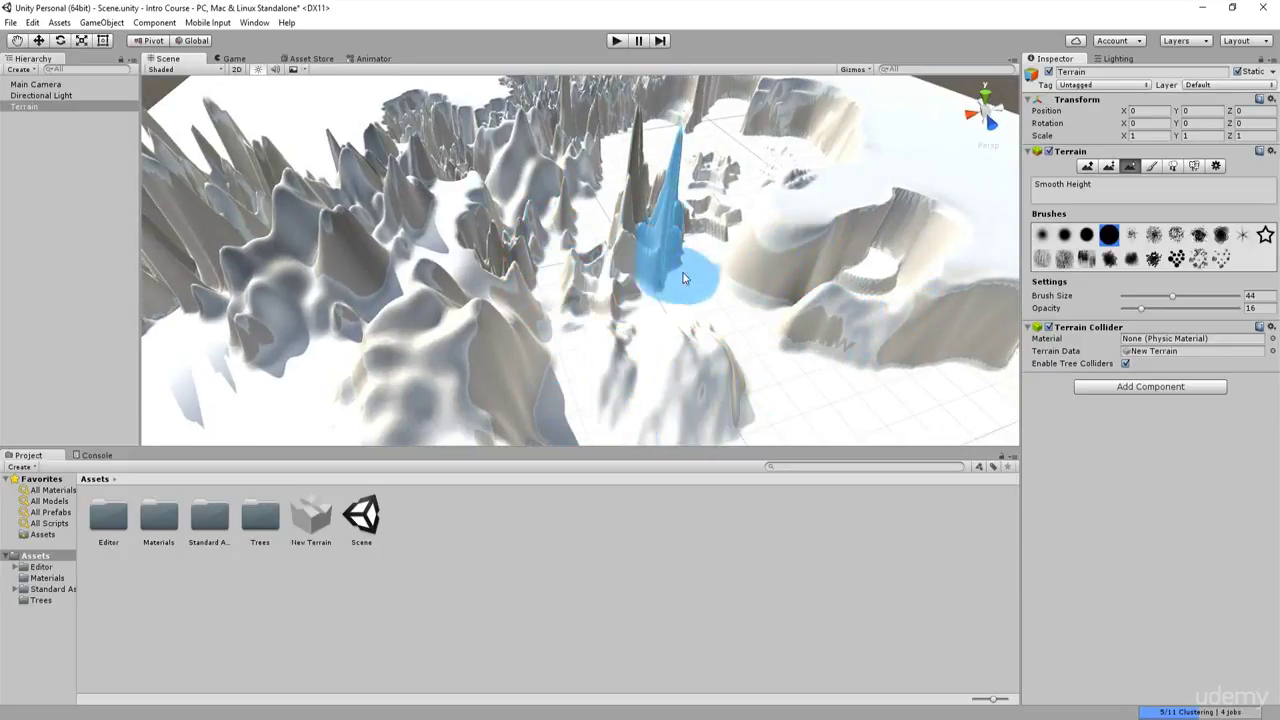
pyautogui.click(1153, 258)
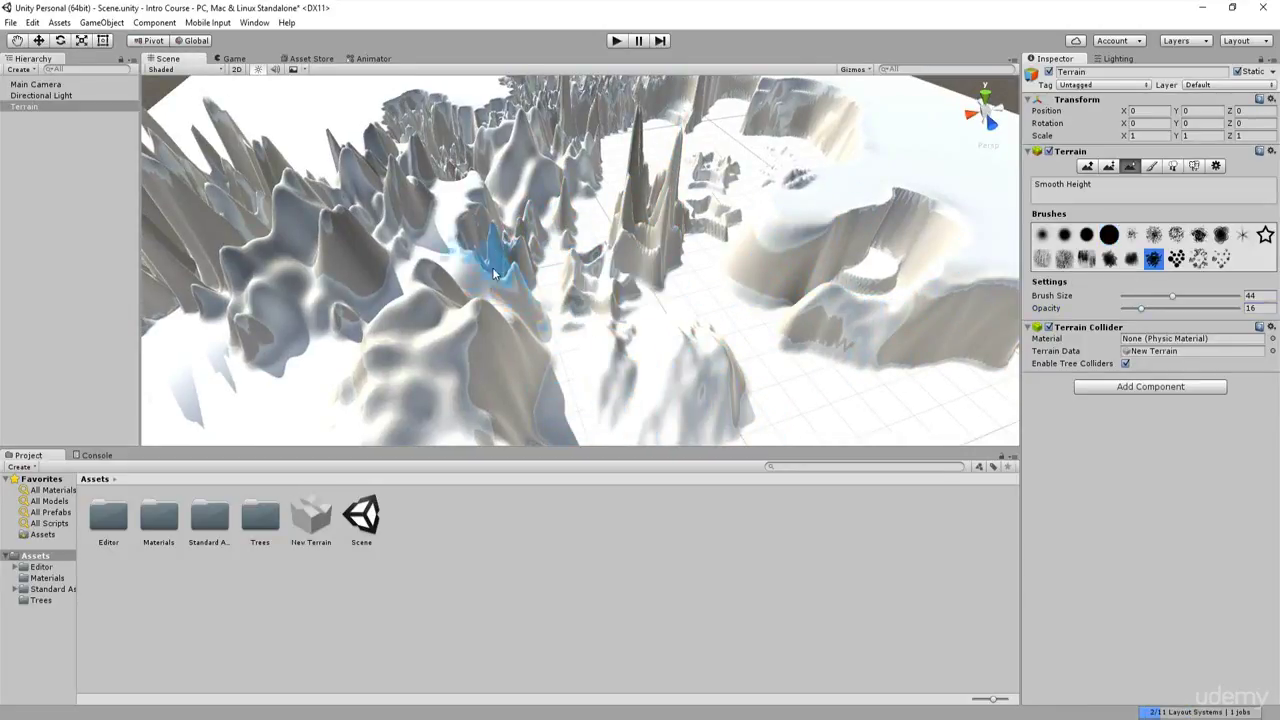
pyautogui.moveTo(429, 271)
pyautogui.keyDown('alt'); pyautogui.mouseDown()
pyautogui.moveTo(334, 196)
pyautogui.moveTo(351, 143)
pyautogui.moveTo(357, 200)
pyautogui.moveTo(422, 200)
pyautogui.moveTo(418, 227)
pyautogui.moveTo(474, 213)
pyautogui.mouseUp(); pyautogui.keyUp('alt')
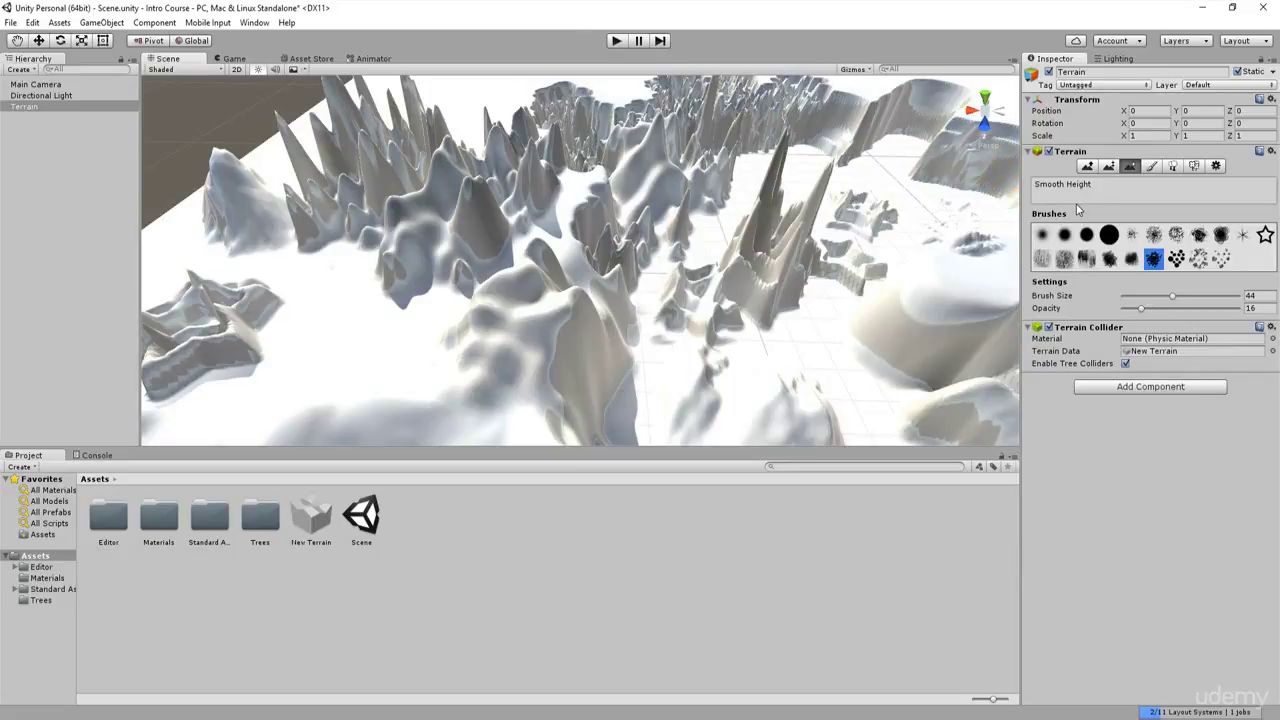
pyautogui.moveTo(638, 225); pyautogui.dragTo(680, 220, button='right')
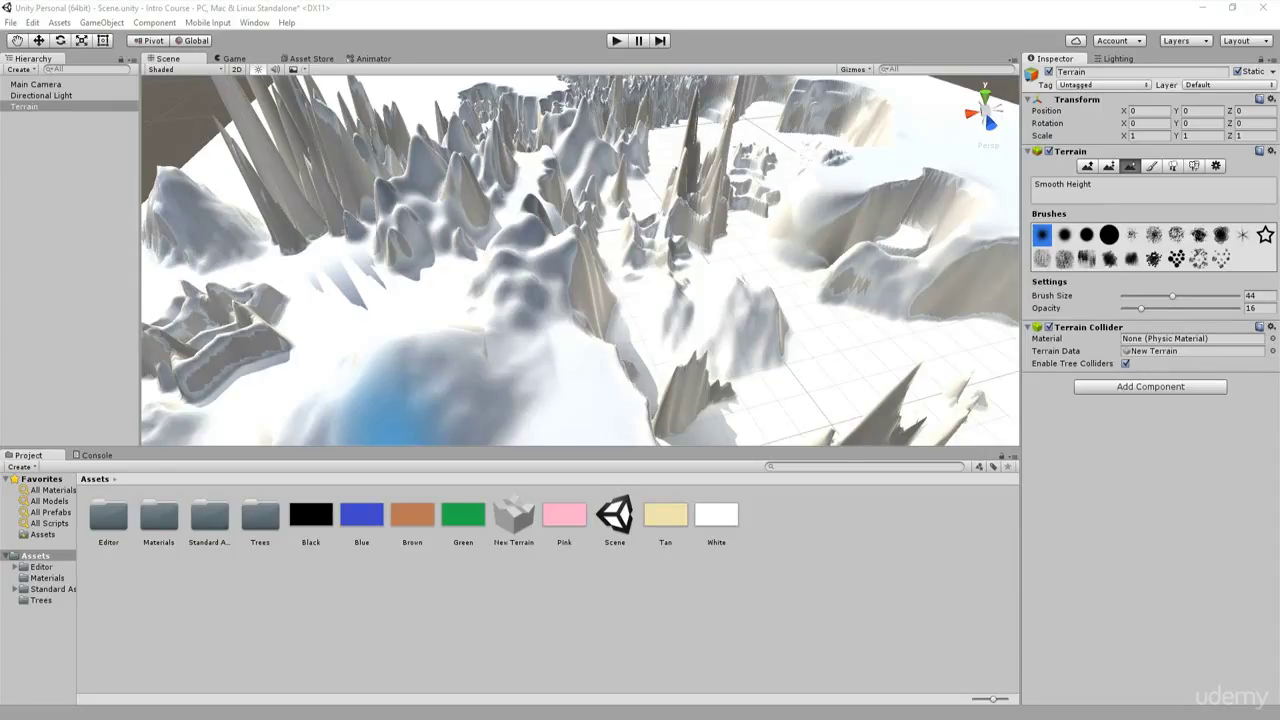
# Switch to Paint Texture and add Tan as the terrain's first texture, with a tiling size of 15 by 15
pyautogui.click(1151, 166)
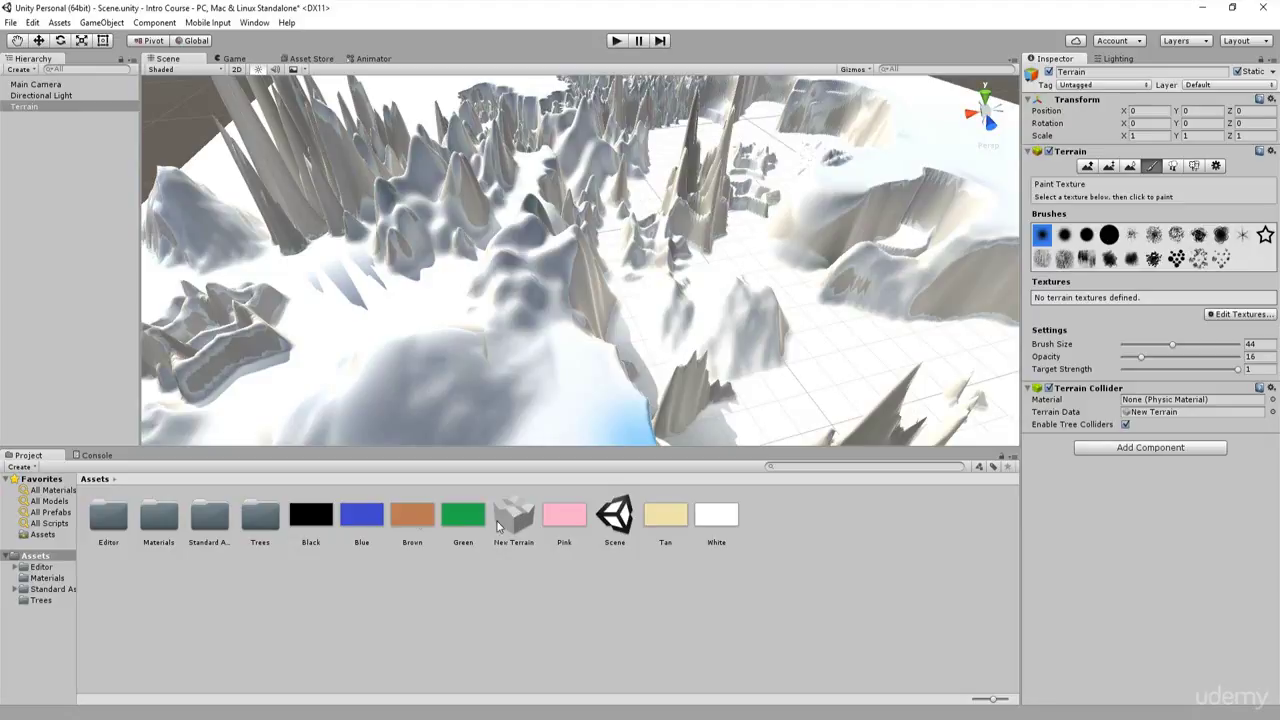
pyautogui.click(1227, 317)
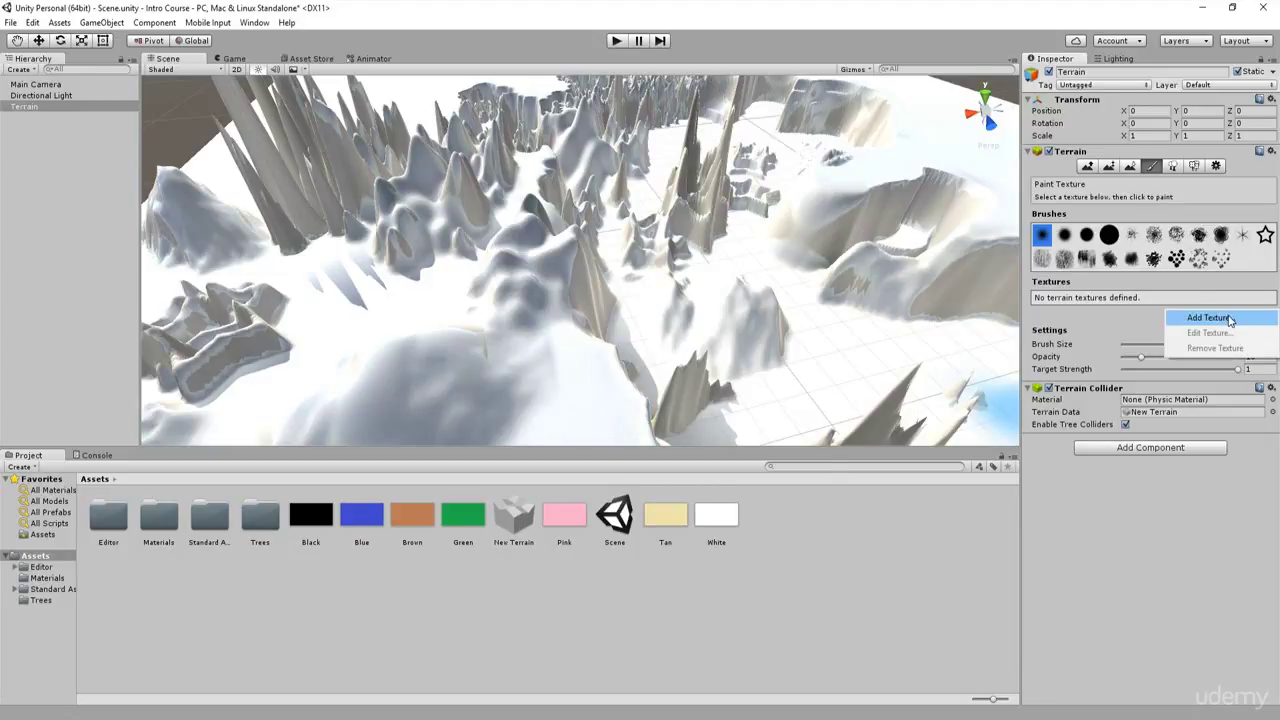
pyautogui.click(1227, 318)
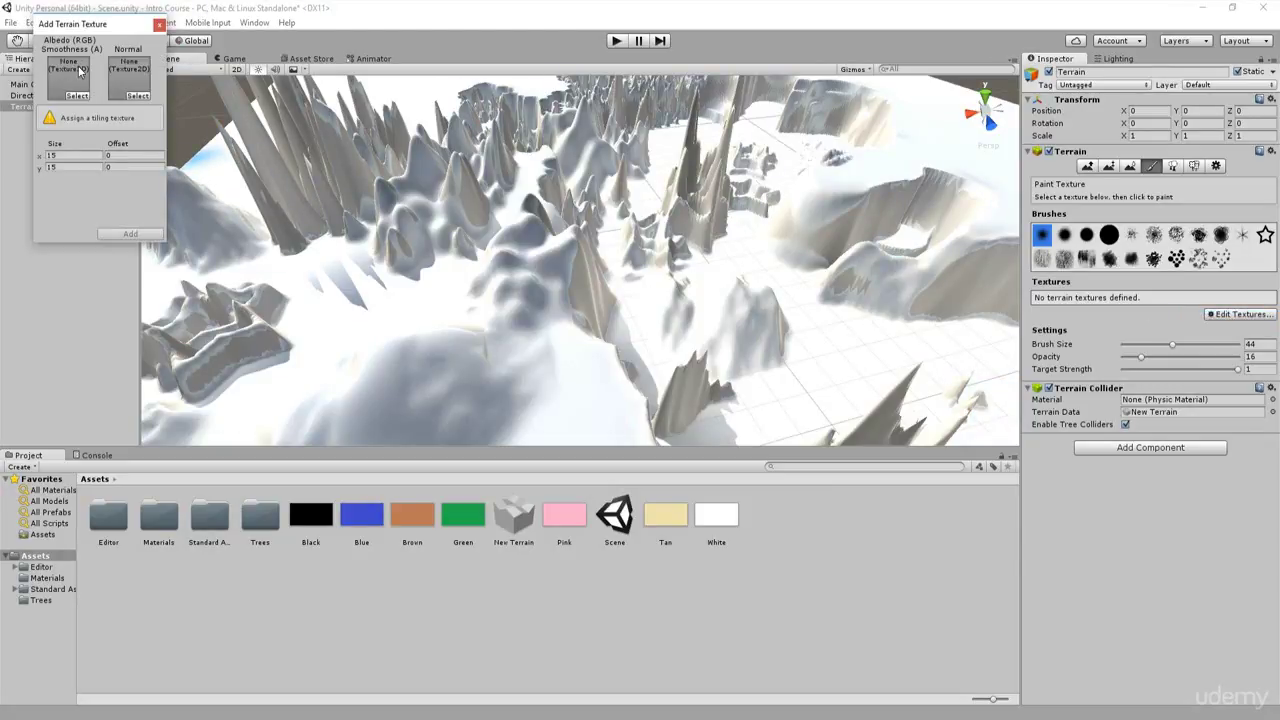
pyautogui.click(78, 96)
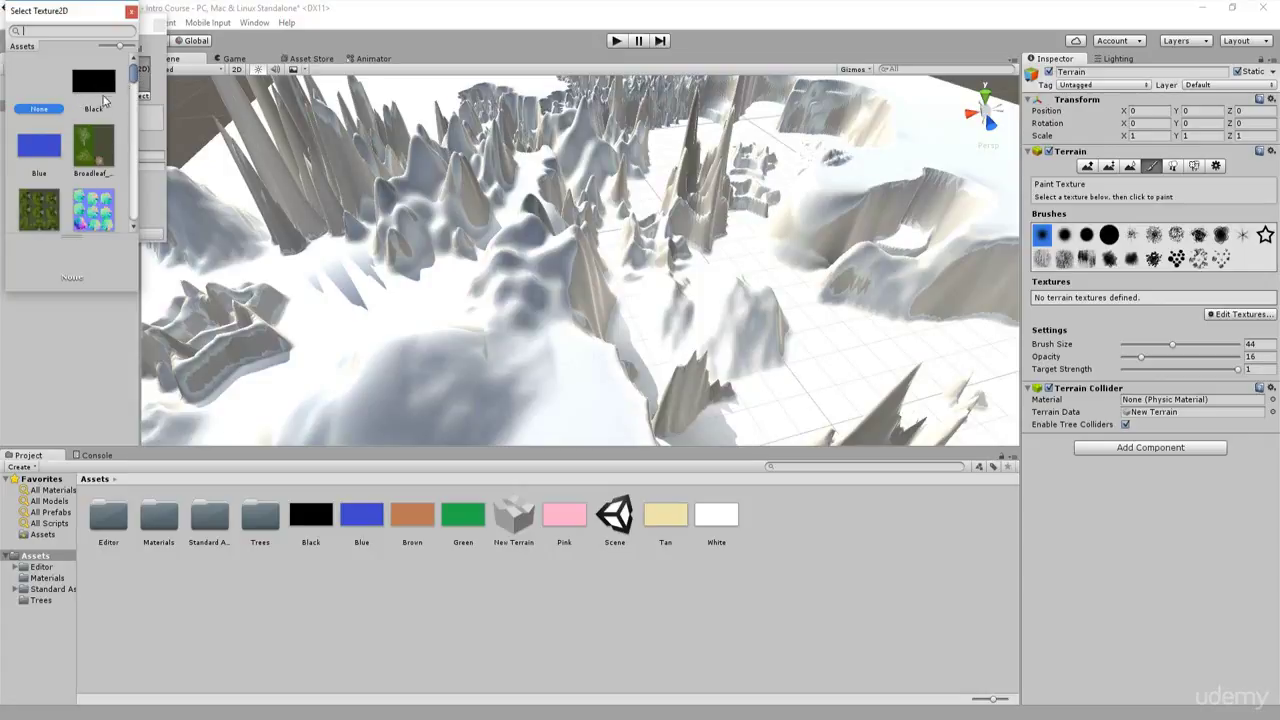
pyautogui.moveTo(133, 80); pyautogui.dragTo(133, 224)
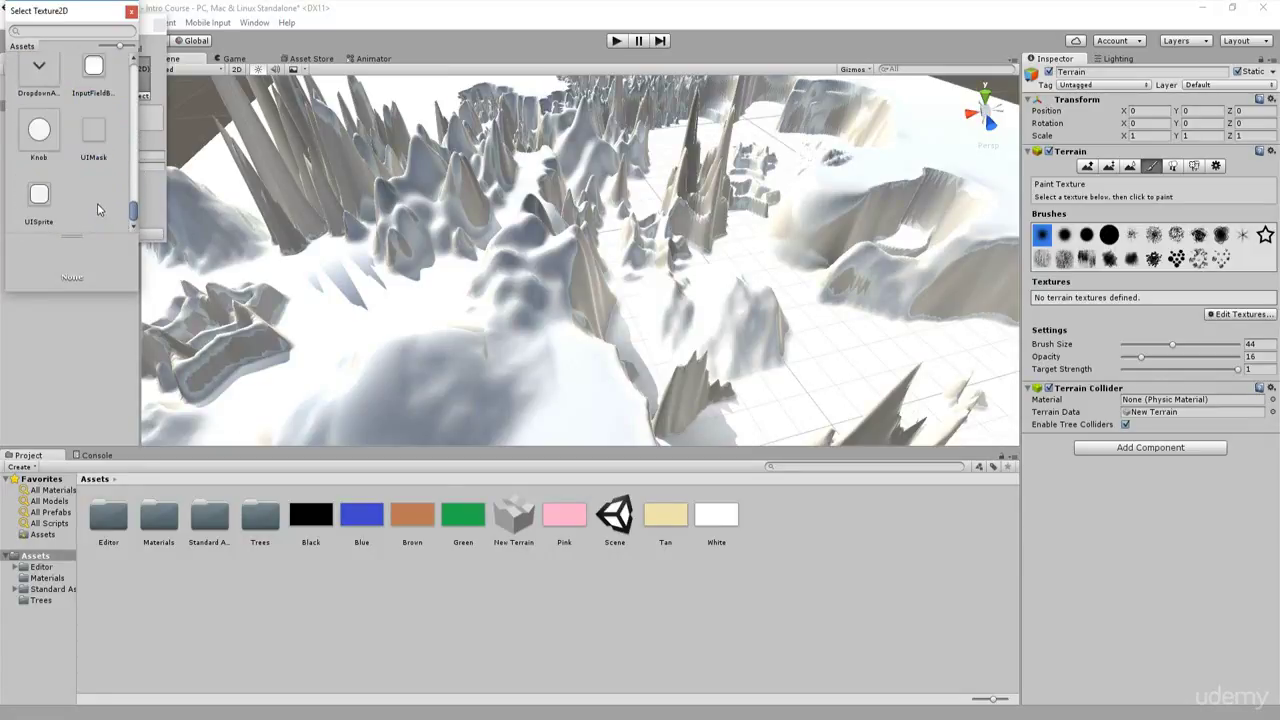
pyautogui.scroll(10, 90, 200)
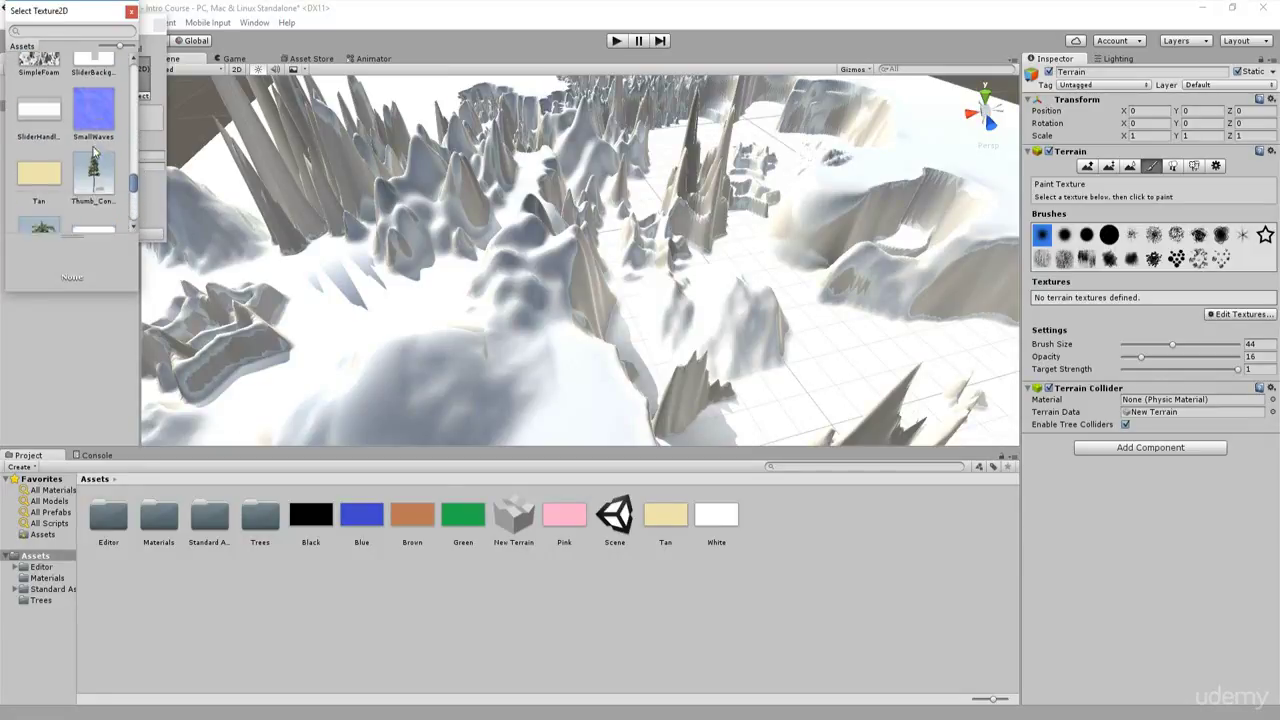
pyautogui.scroll(-2, 93, 150)
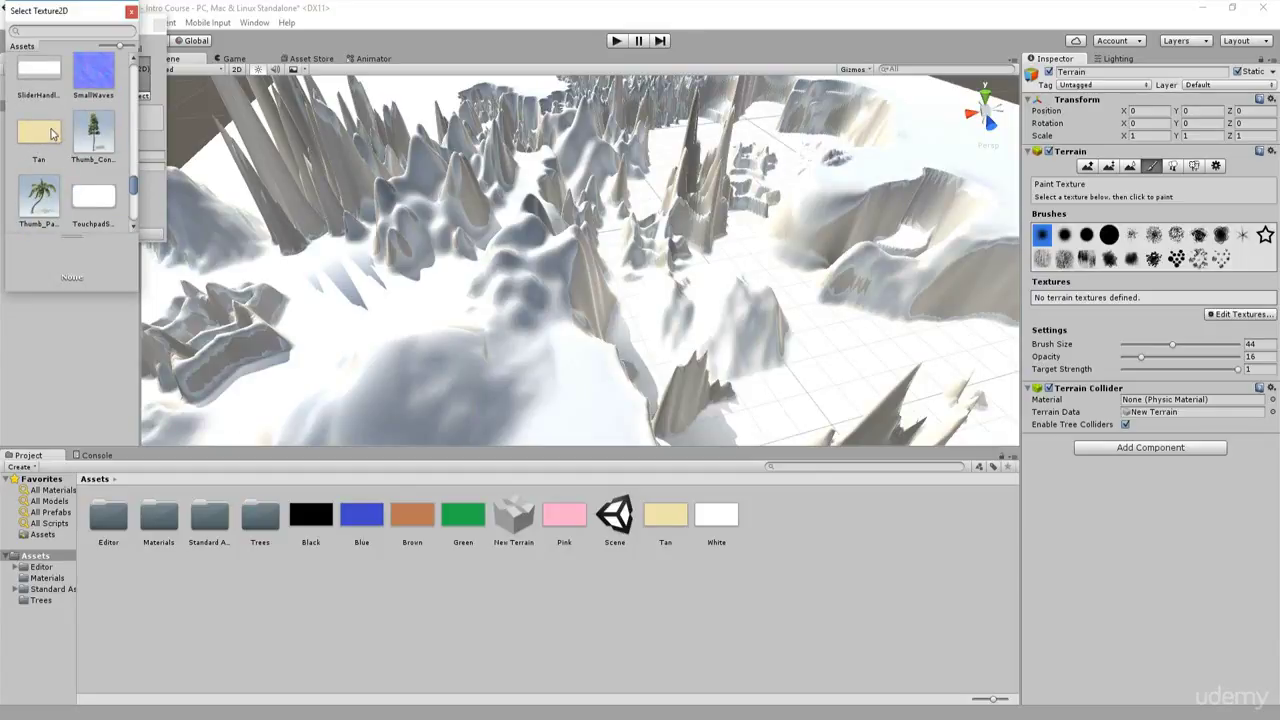
pyautogui.doubleClick(40, 137)
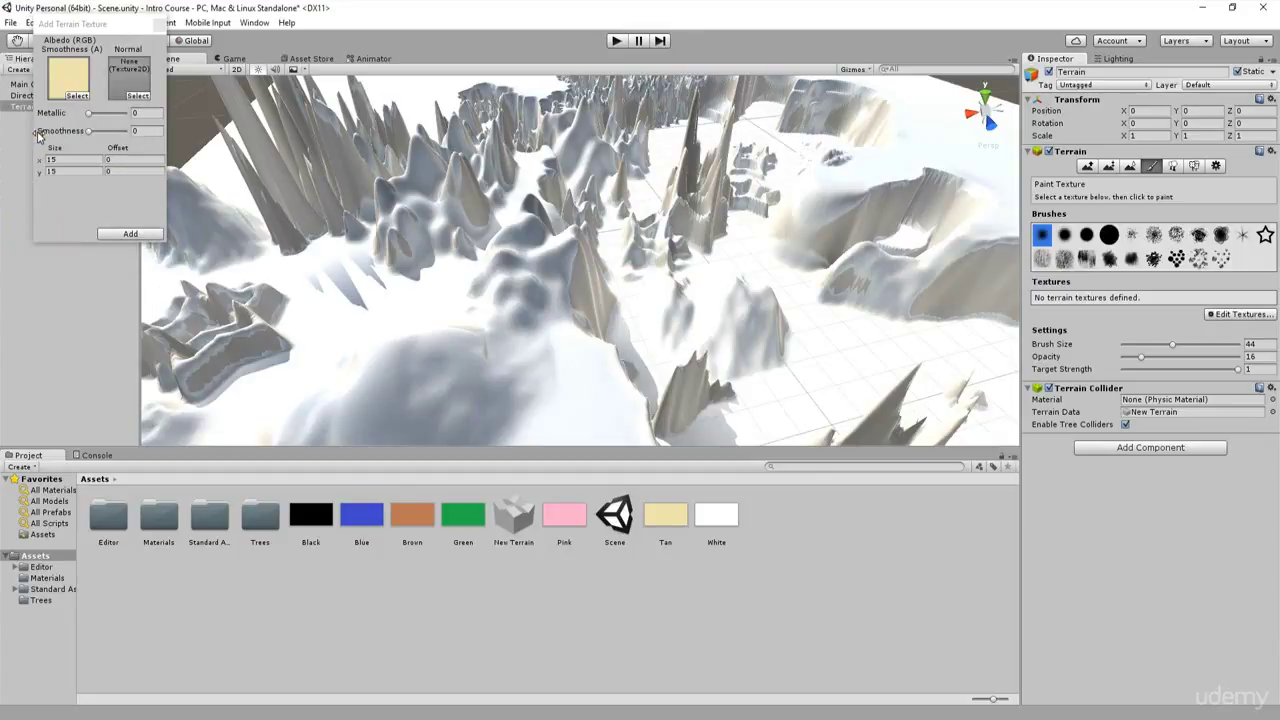
pyautogui.click(127, 236)
# Add Blue as the terrain's second texture, using the Blue image from the Assets folder as its albedo
pyautogui.click(1232, 355)
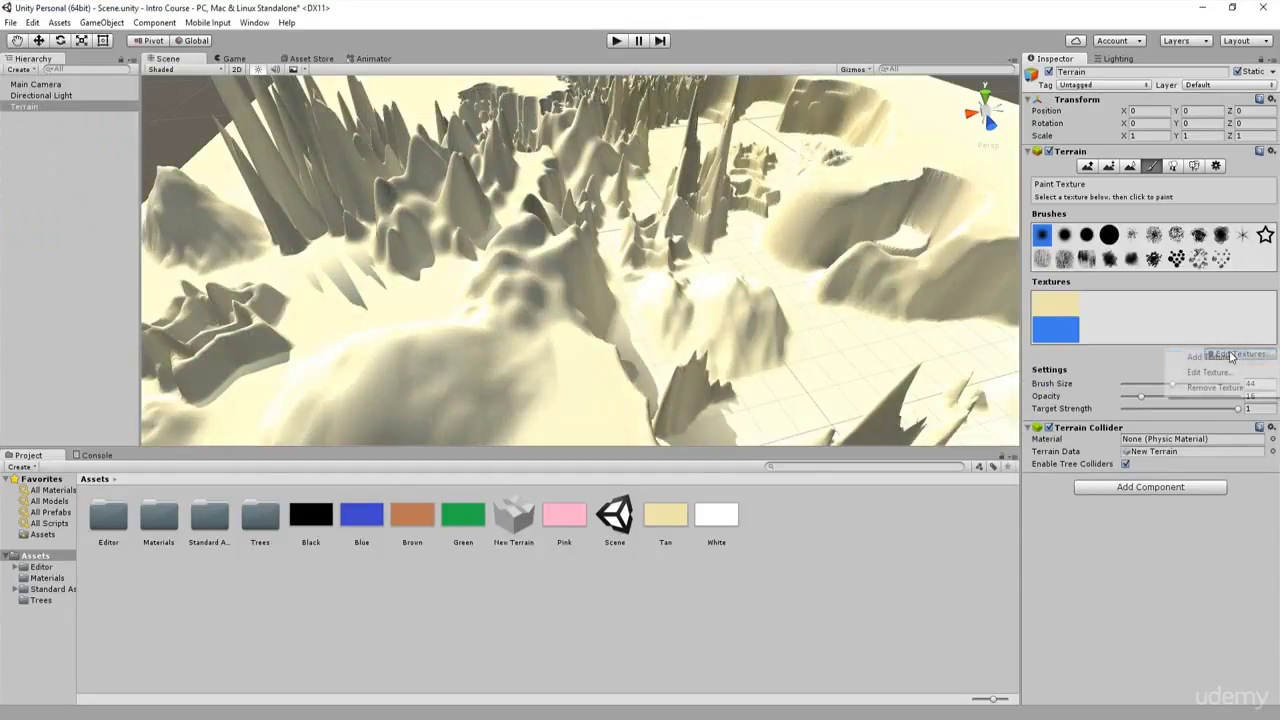
pyautogui.click(1230, 357)
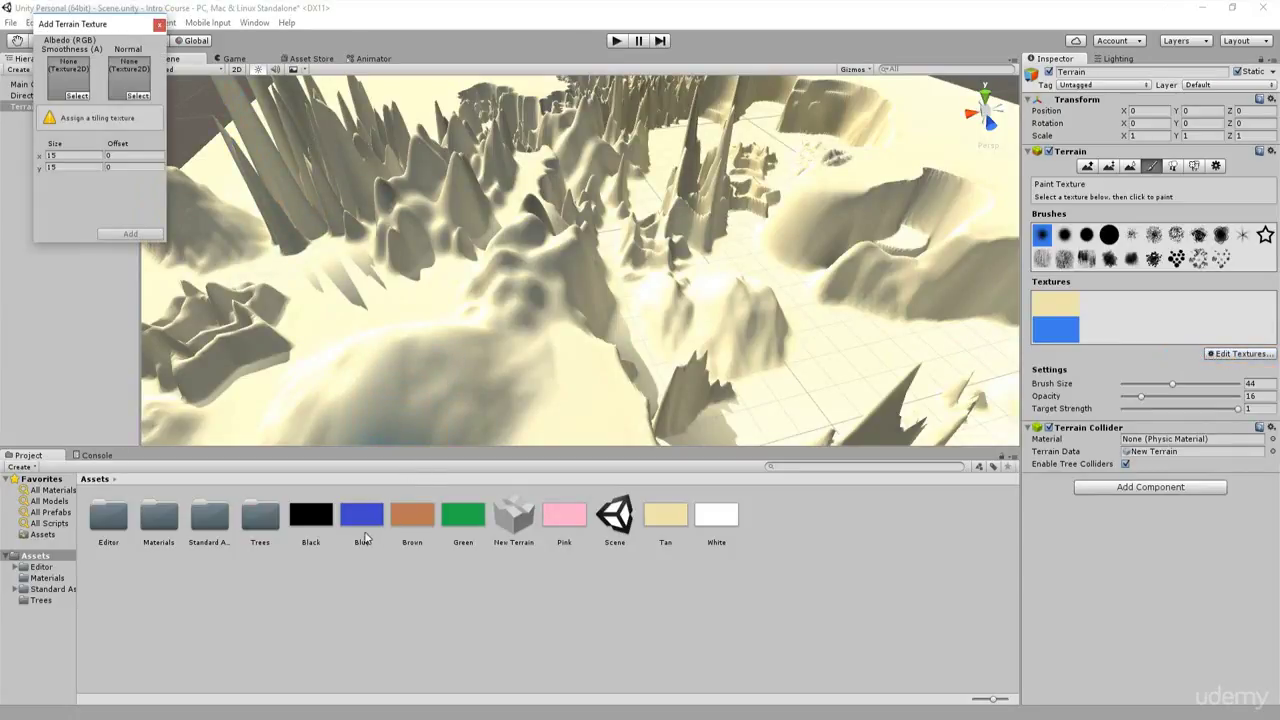
pyautogui.moveTo(369, 518); pyautogui.dragTo(72, 84)
pyautogui.click(130, 234)
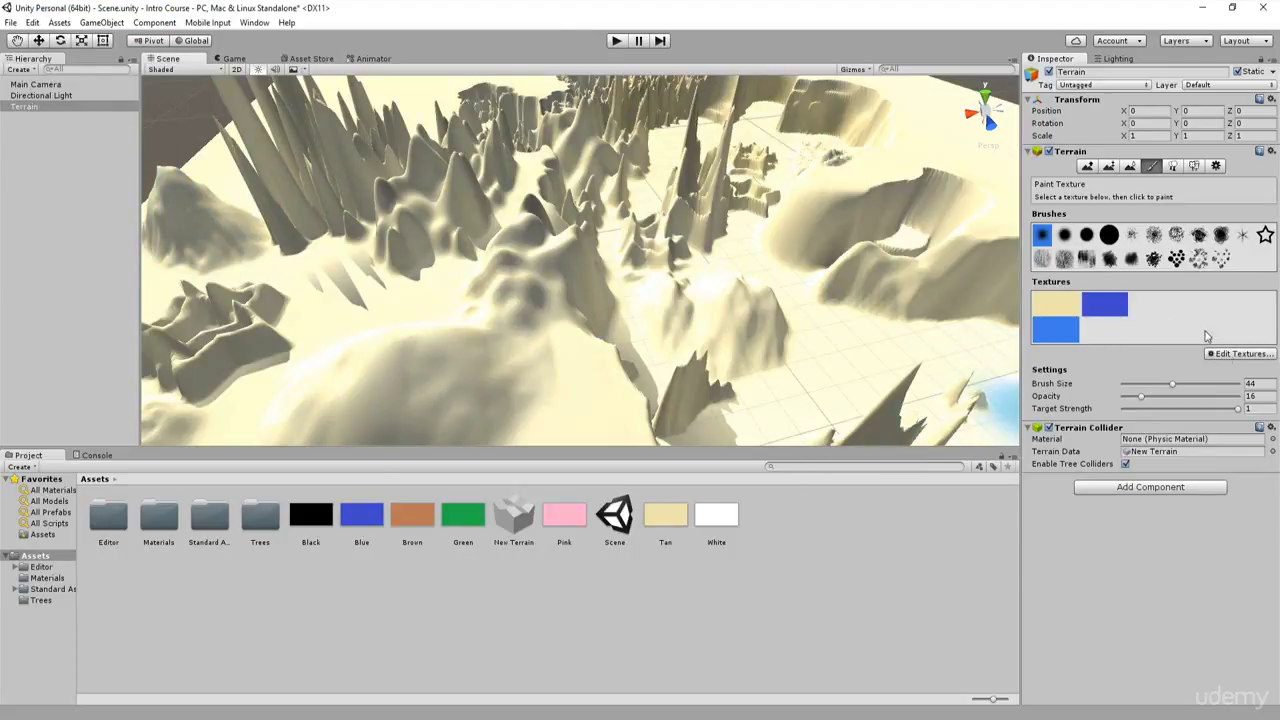
# Add Brown as the terrain's third texture, using the Brown image from the Assets folder as its albedo
pyautogui.click(1238, 354)
pyautogui.click(1195, 357)
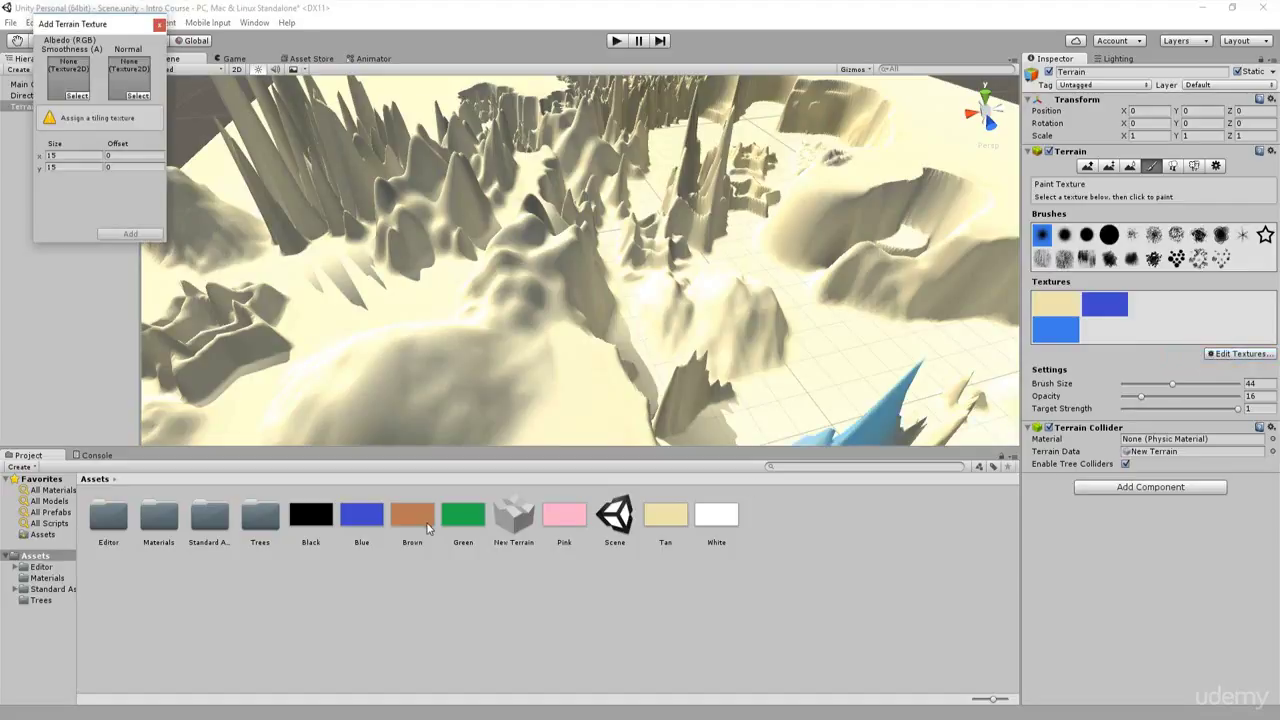
pyautogui.click(418, 521)
pyautogui.moveTo(418, 521); pyautogui.dragTo(70, 77)
pyautogui.click(150, 233)
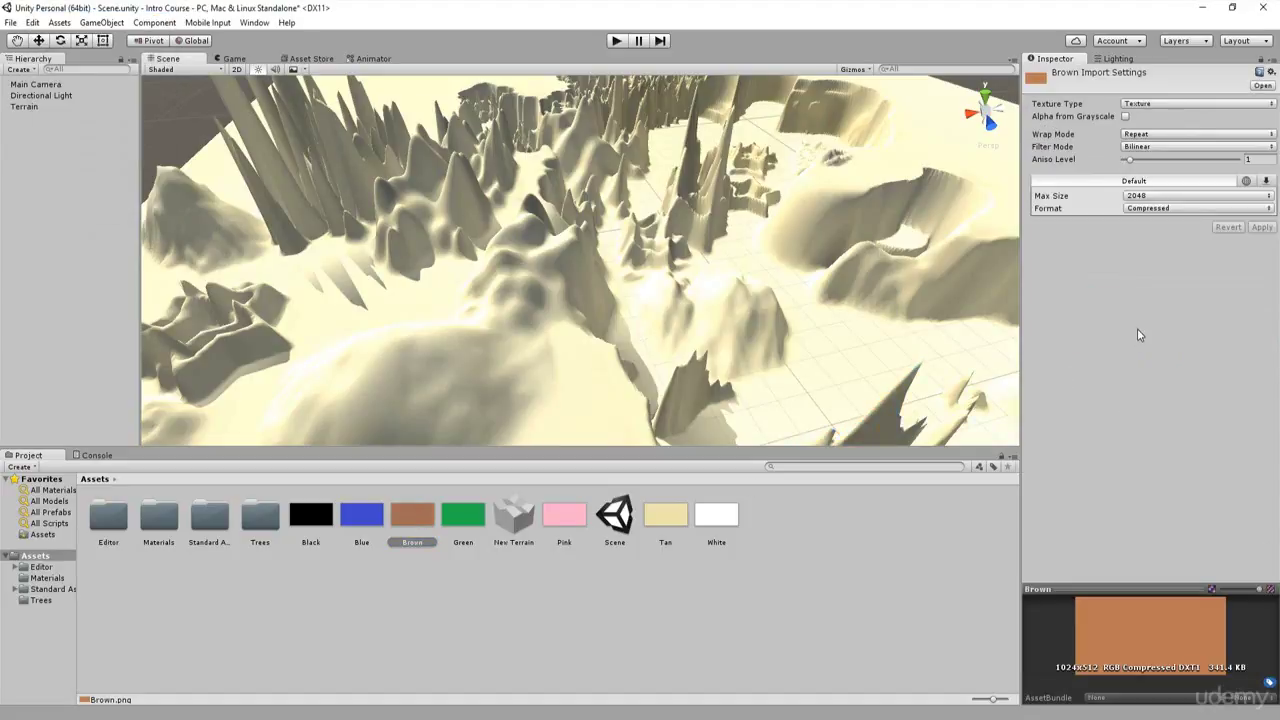
# Reselect the terrain and add Green as its fourth texture, using the Green image from the Assets folder as the albedo
pyautogui.click(663, 358)
pyautogui.click(1238, 354)
pyautogui.click(1165, 356)
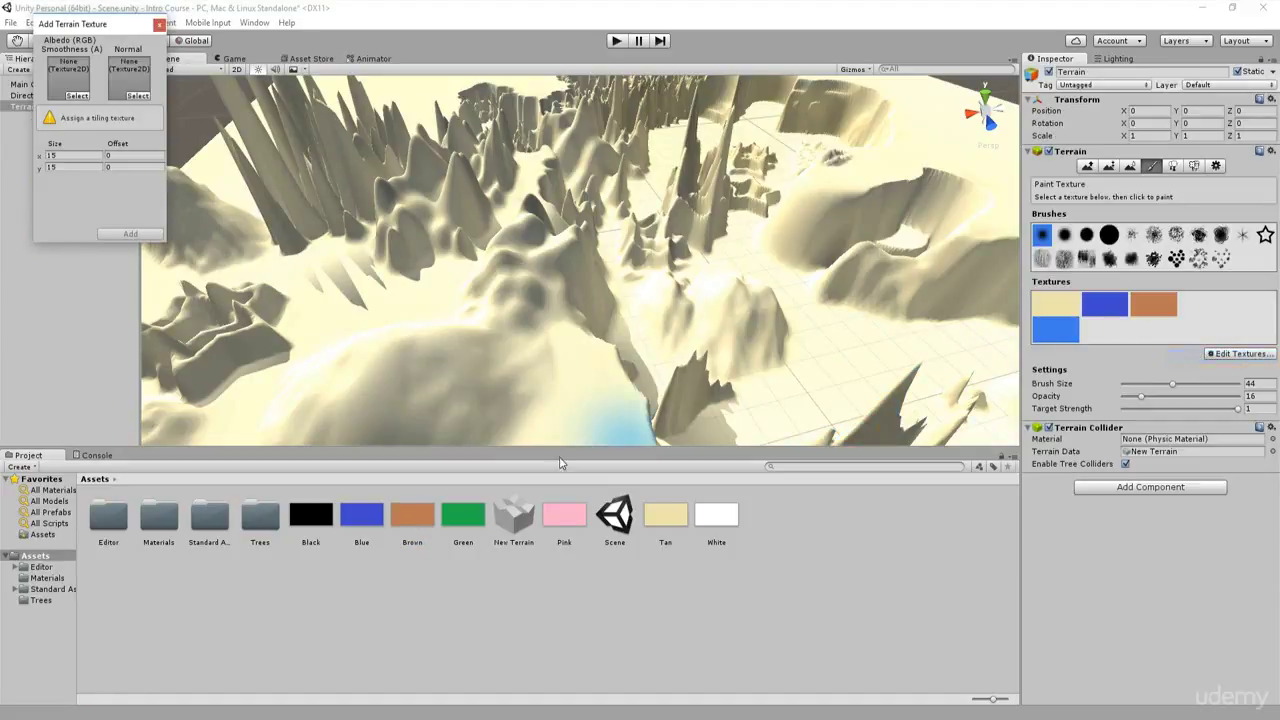
pyautogui.click(462, 515)
pyautogui.moveTo(460, 512); pyautogui.dragTo(68, 78)
pyautogui.click(130, 233)
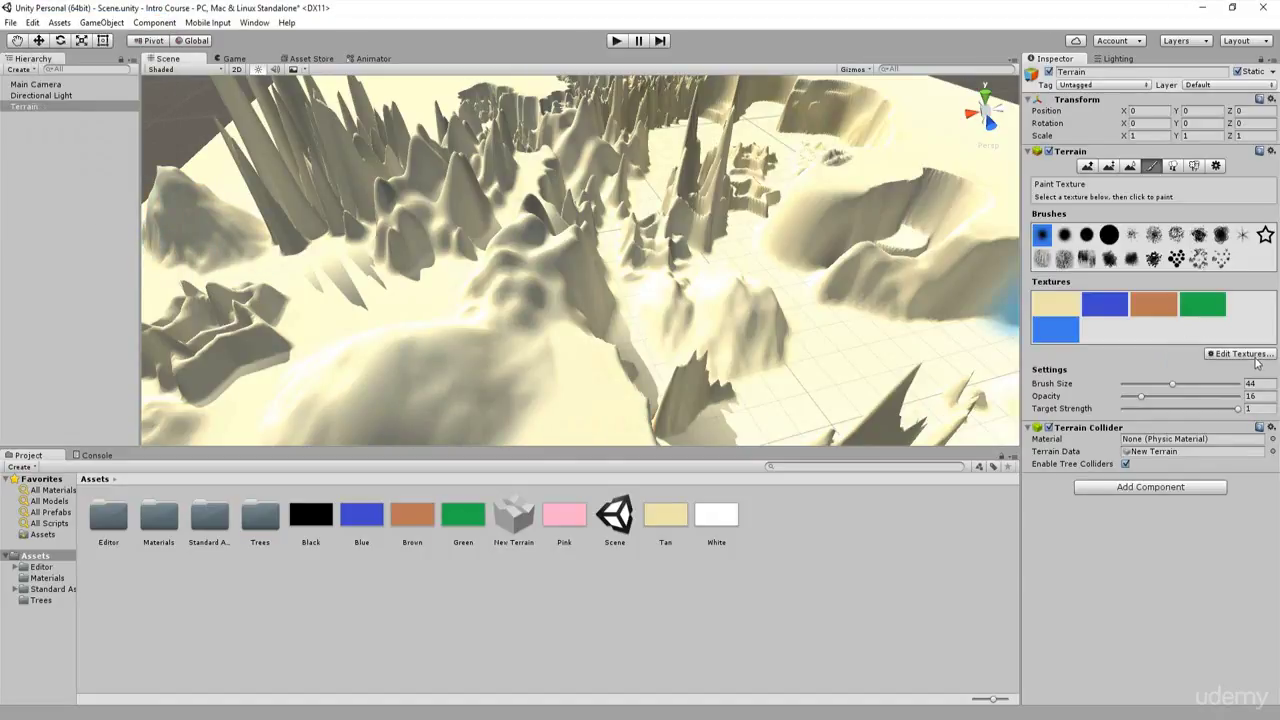
# Add Pink as the terrain's fifth texture, using the Pink image from the Assets folder as its albedo
pyautogui.click(1240, 354)
pyautogui.click(1261, 360)
pyautogui.moveTo(566, 516); pyautogui.dragTo(70, 78)
pyautogui.click(130, 233)
# Add White as the terrain's sixth texture, using the White image from the Assets folder as its albedo
pyautogui.click(1228, 354)
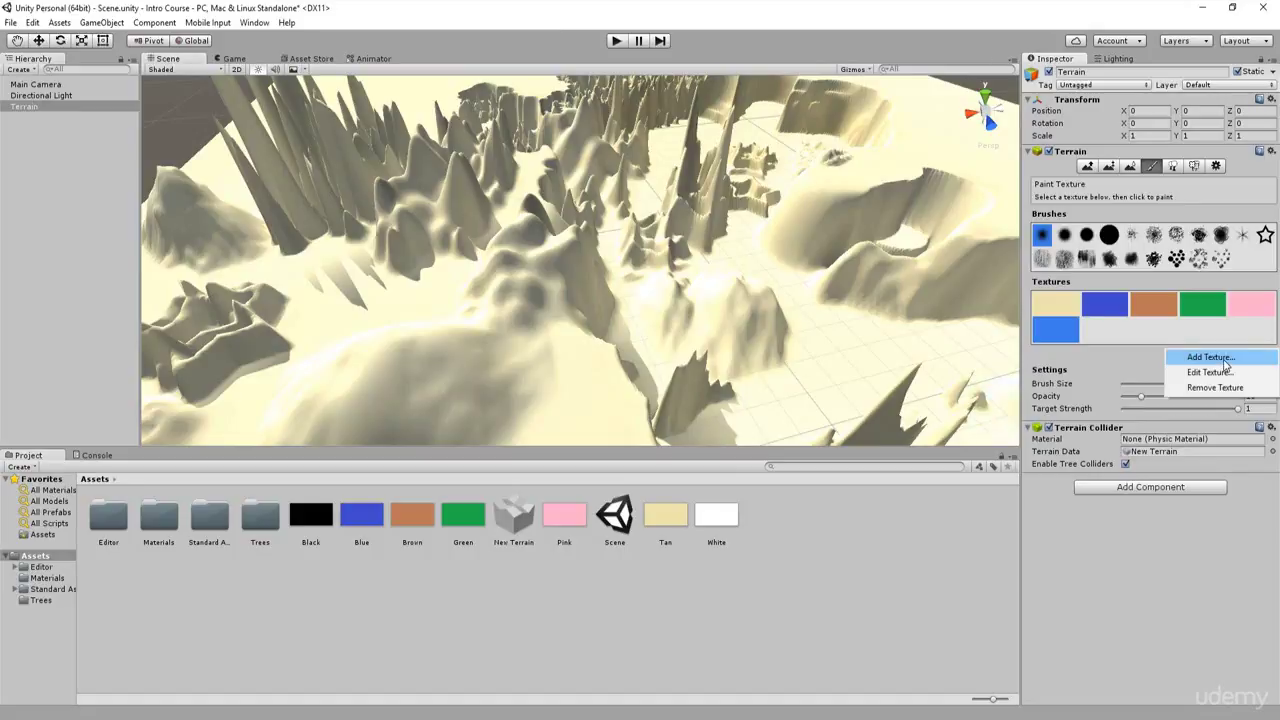
pyautogui.click(1225, 358)
pyautogui.moveTo(716, 514); pyautogui.dragTo(72, 80)
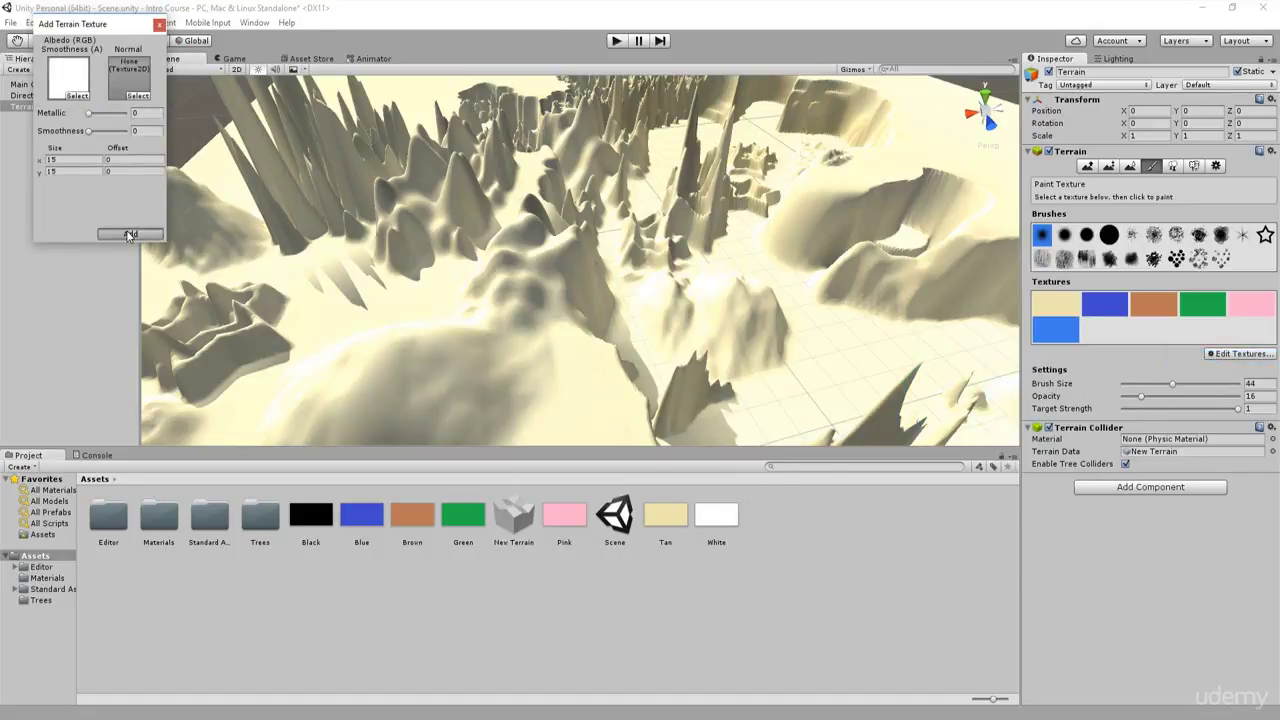
pyautogui.click(130, 233)
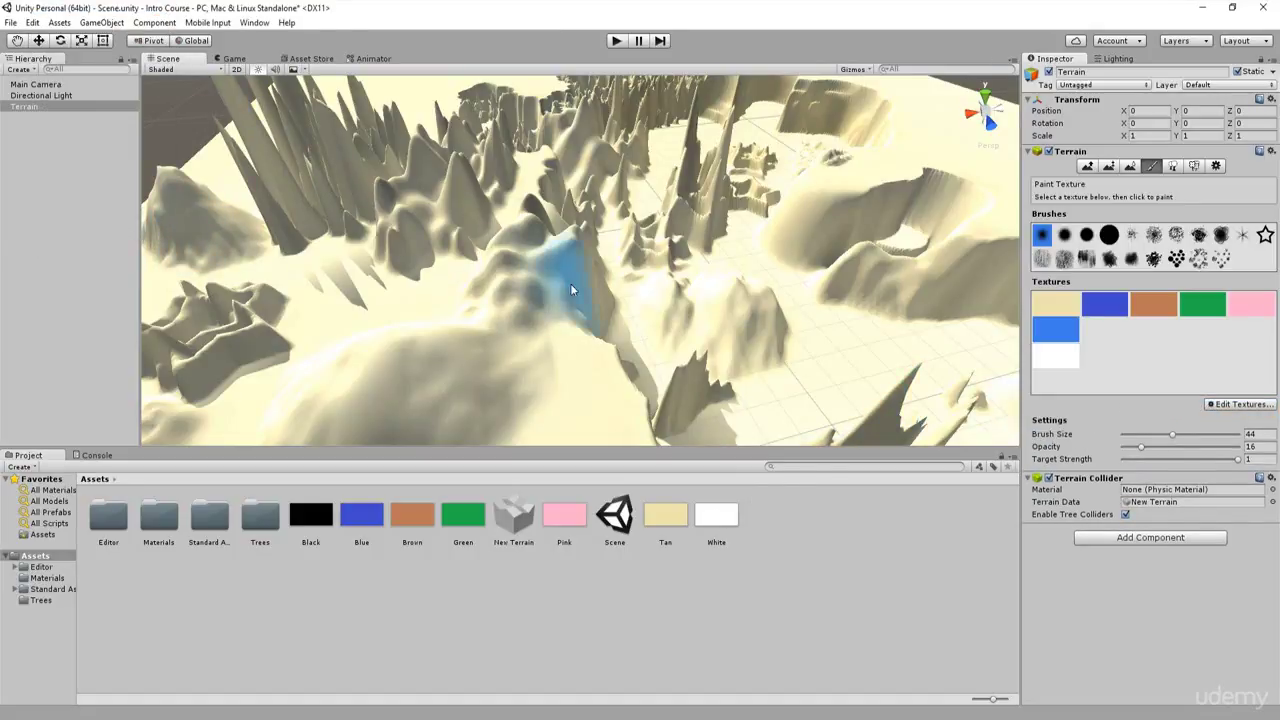
# Edit the terrain's first texture, trying Pink as its albedo and restoring Tan
pyautogui.click(1140, 330)
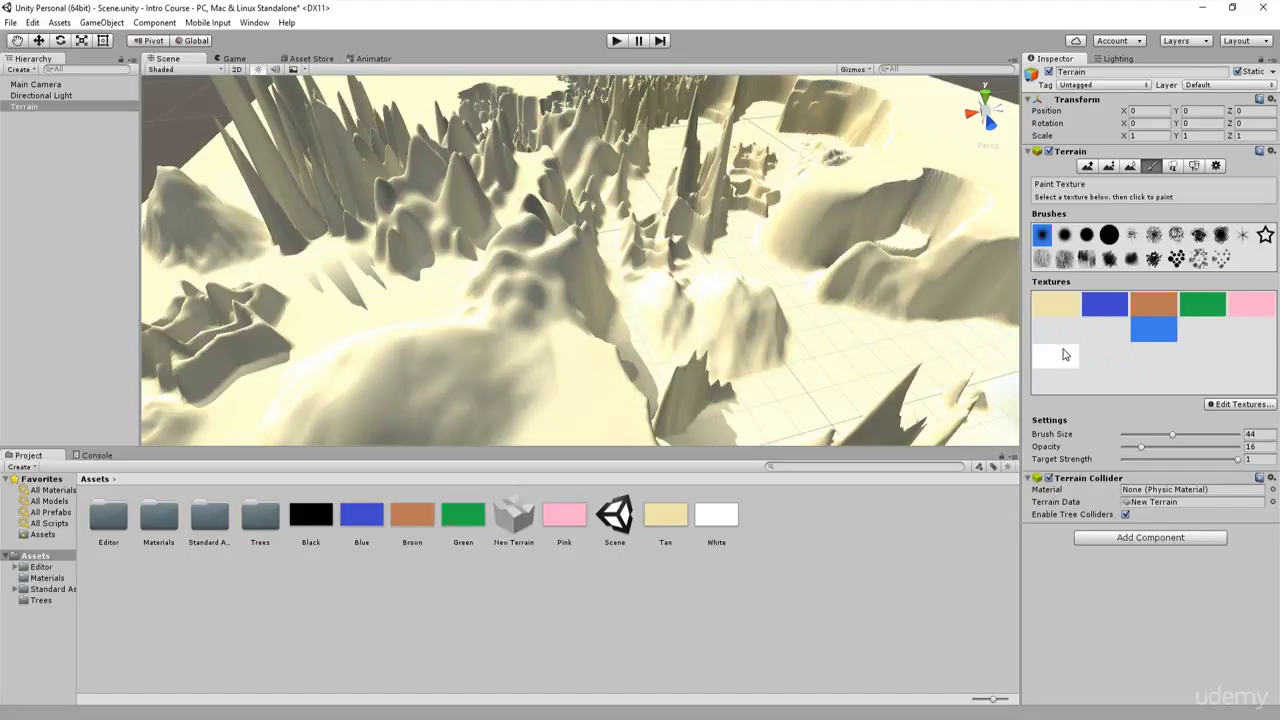
pyautogui.click(1067, 309)
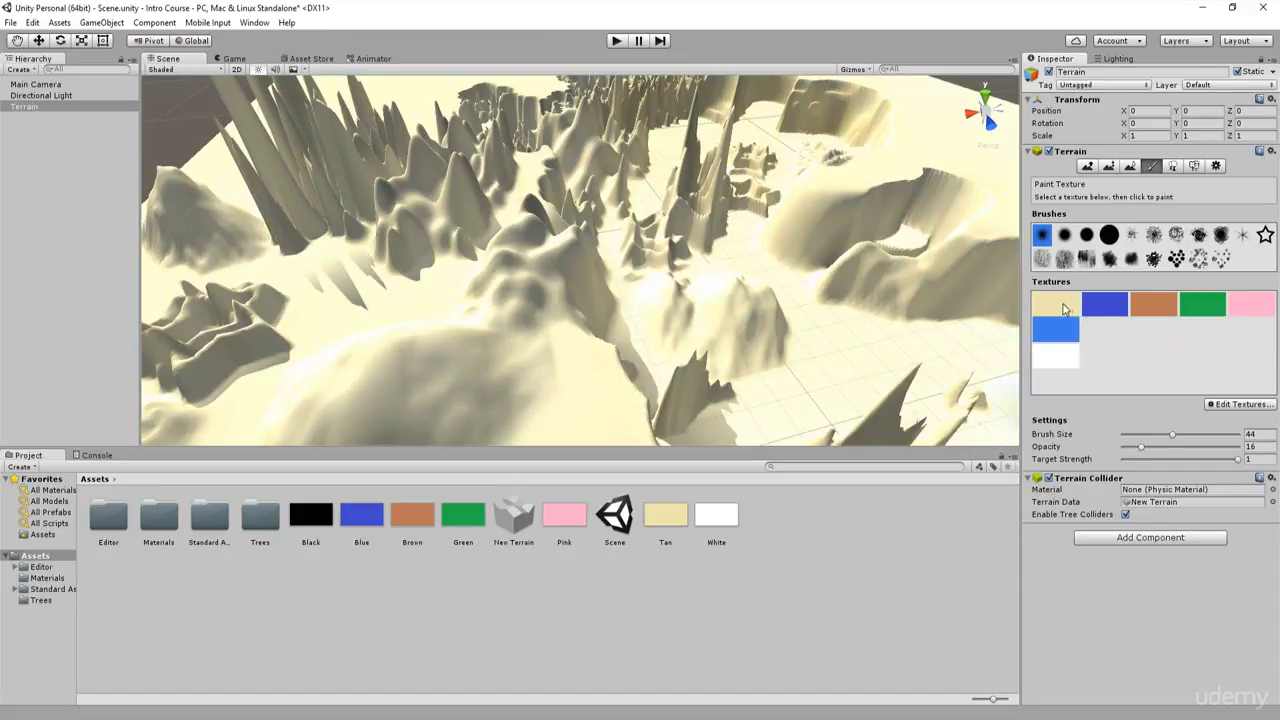
pyautogui.scroll(-3, 680, 223)
pyautogui.keyDown('alt'); pyautogui.moveTo(466, 204); pyautogui.dragTo(562, 170); pyautogui.keyUp('alt')
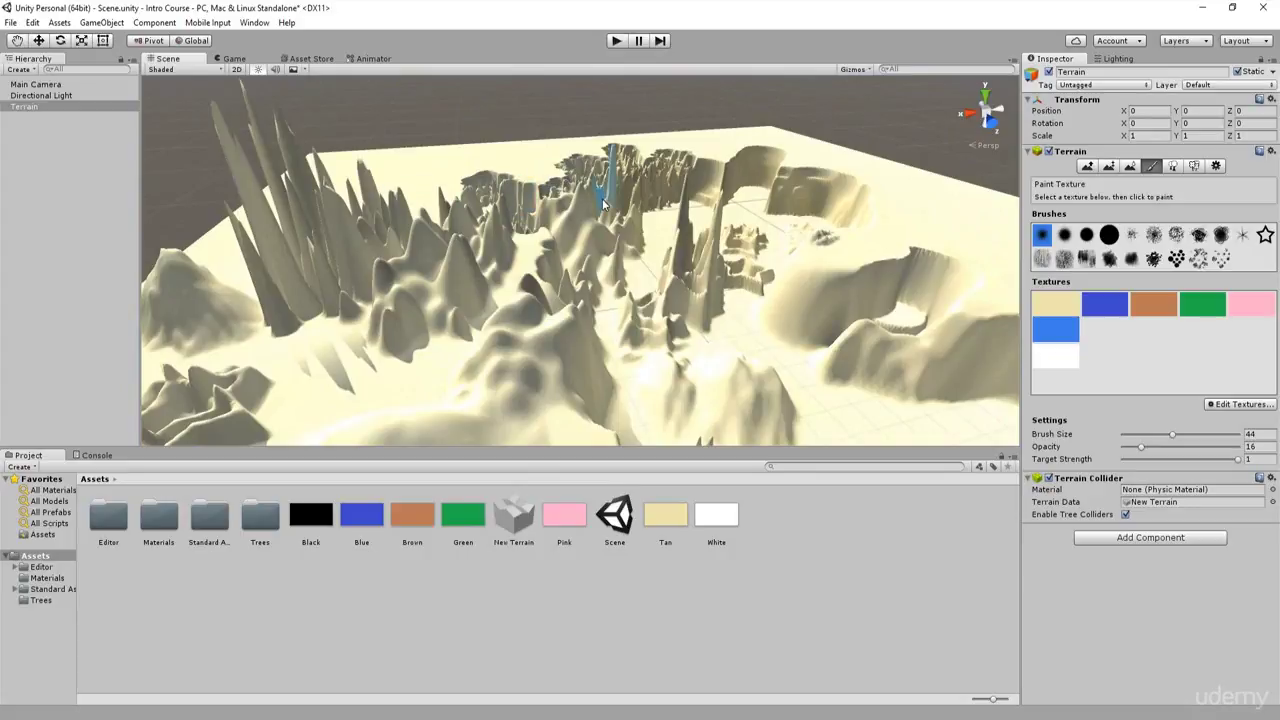
pyautogui.moveTo(686, 286)
pyautogui.keyDown('alt'); pyautogui.mouseDown()
pyautogui.moveTo(723, 251)
pyautogui.moveTo(830, 260)
pyautogui.mouseUp(); pyautogui.keyUp('alt')
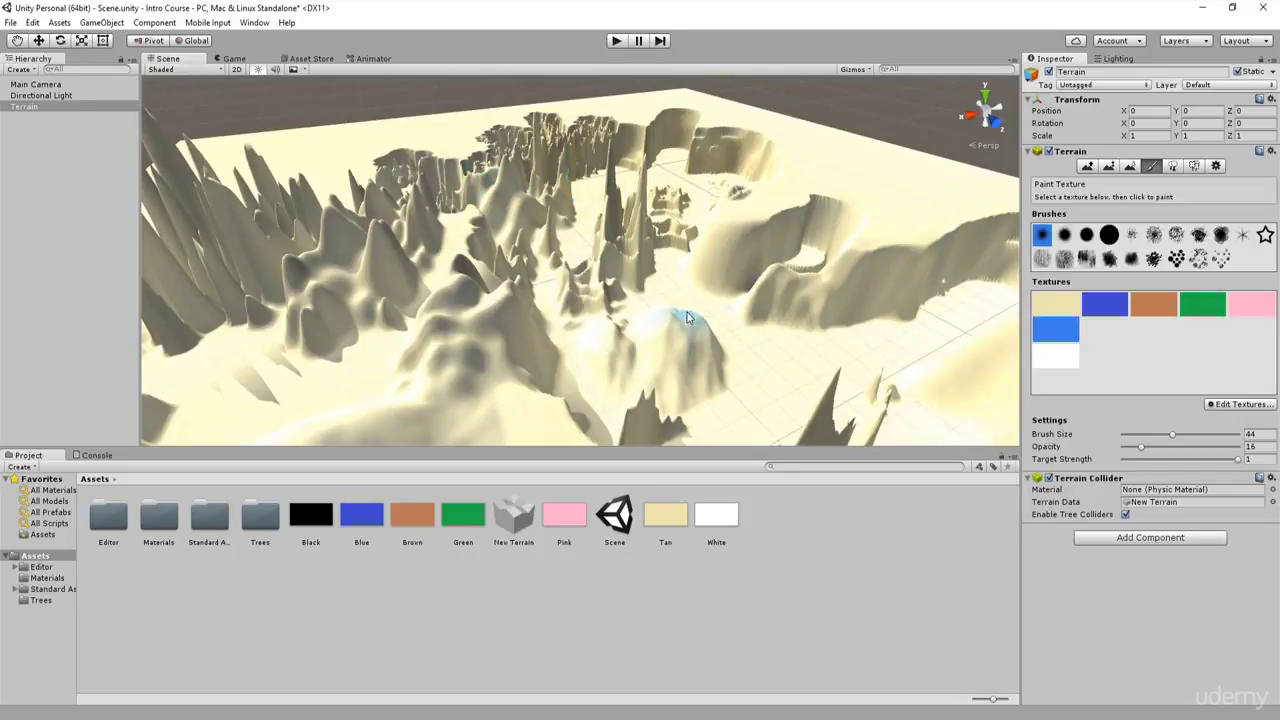
pyautogui.keyDown('alt'); pyautogui.moveTo(837, 229); pyautogui.dragTo(808, 268); pyautogui.keyUp('alt')
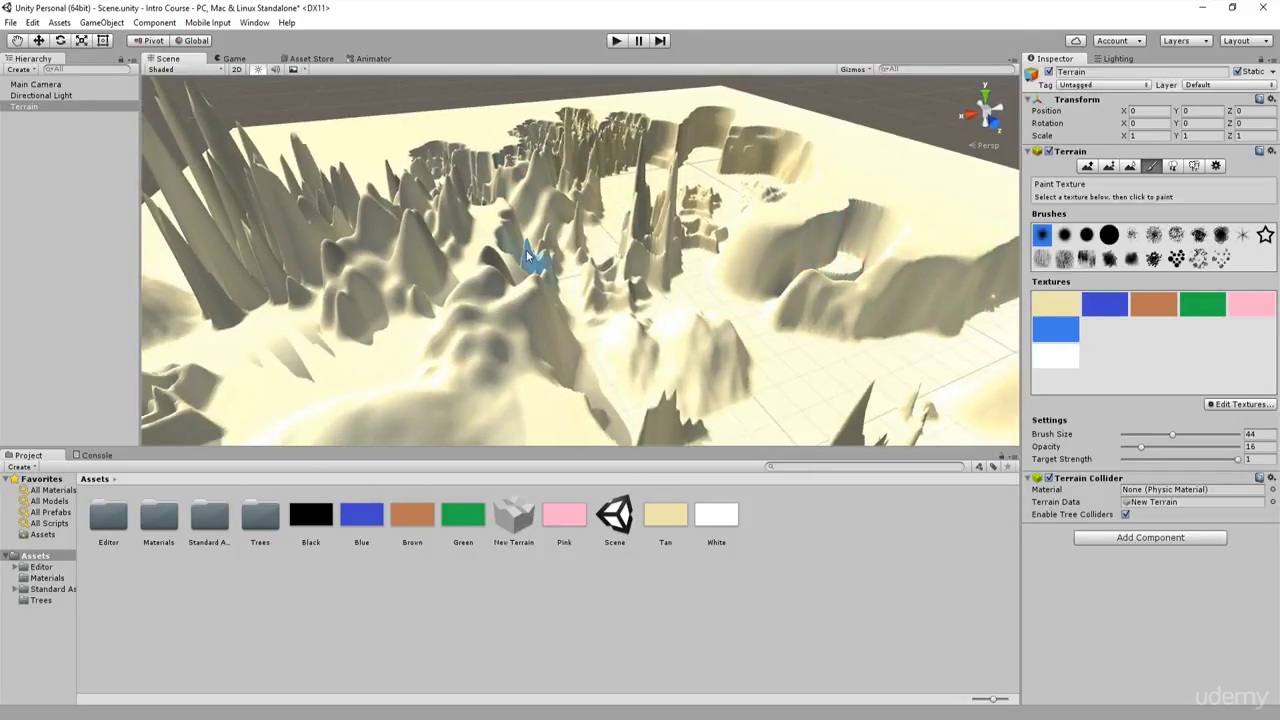
pyautogui.click(1246, 405)
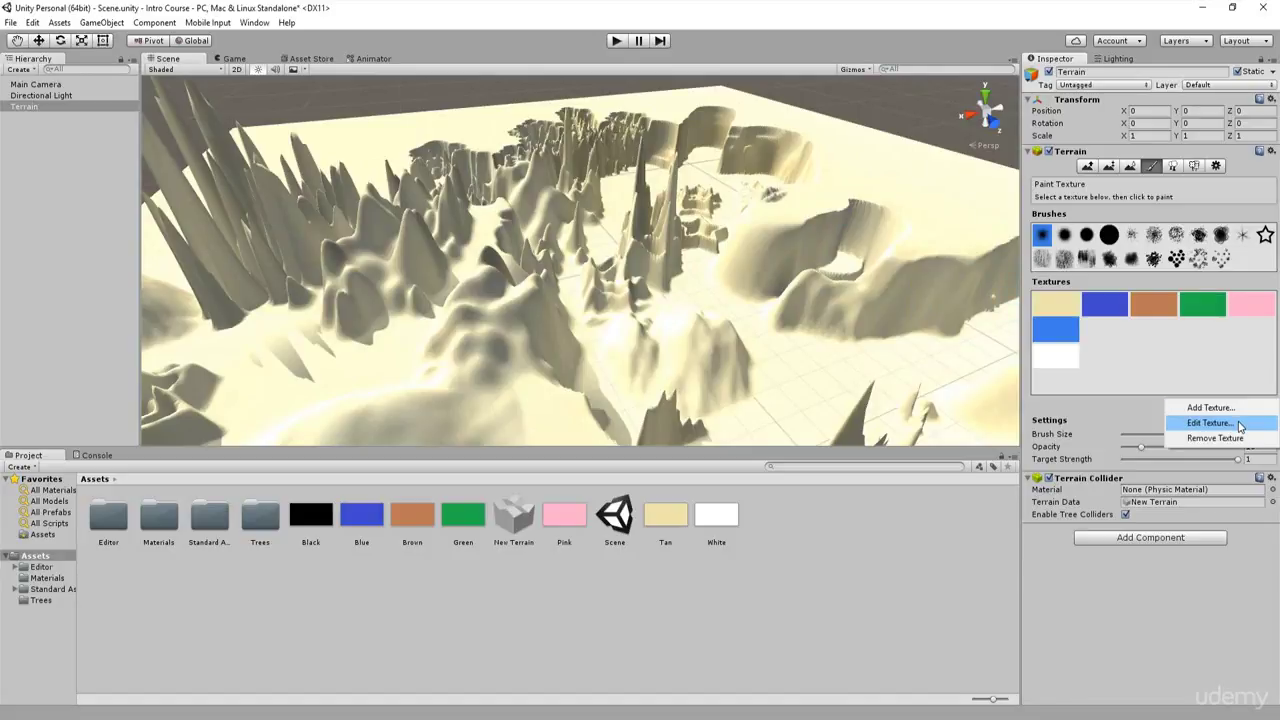
pyautogui.click(1210, 422)
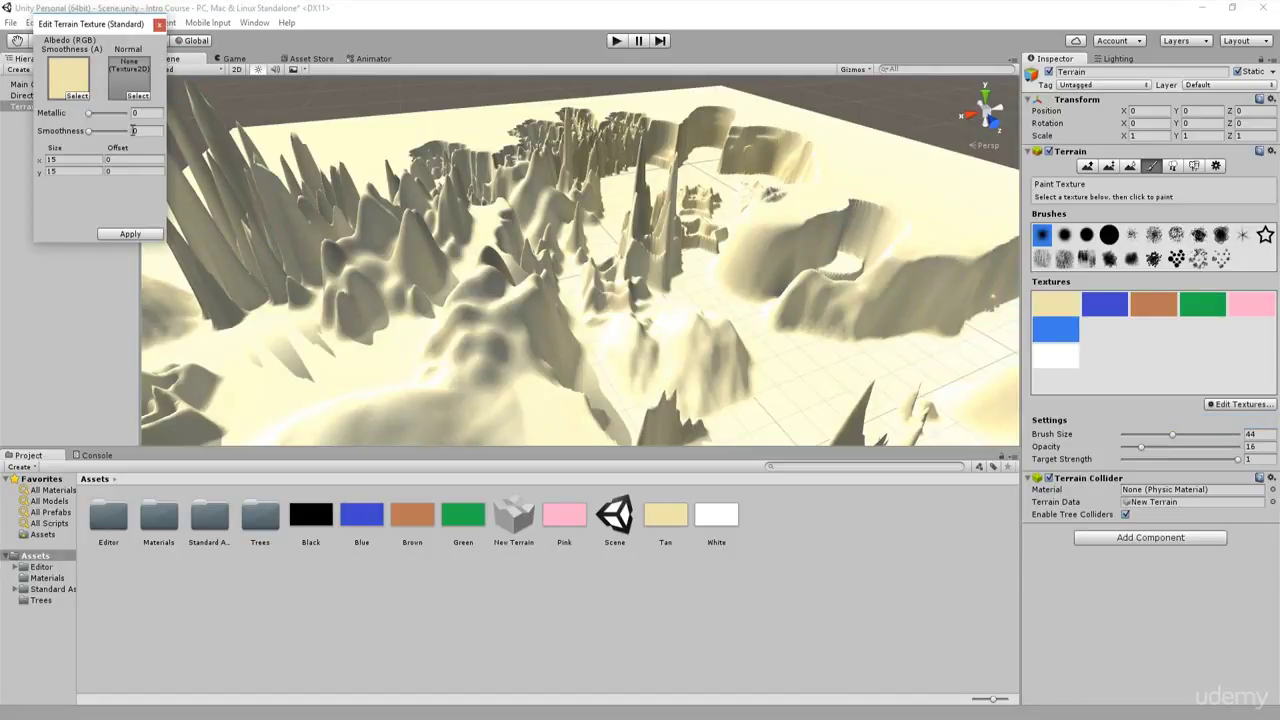
pyautogui.moveTo(714, 522); pyautogui.dragTo(70, 68)
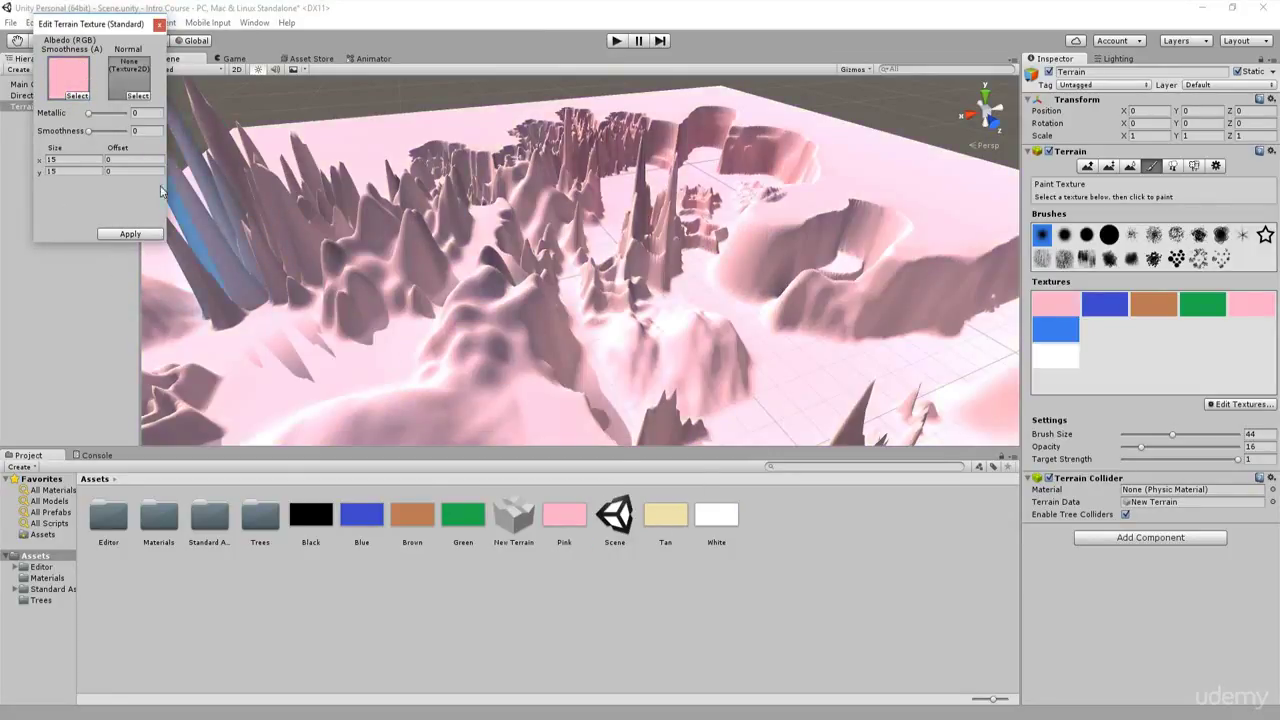
pyautogui.moveTo(665, 520); pyautogui.dragTo(68, 78)
pyautogui.click(130, 234)
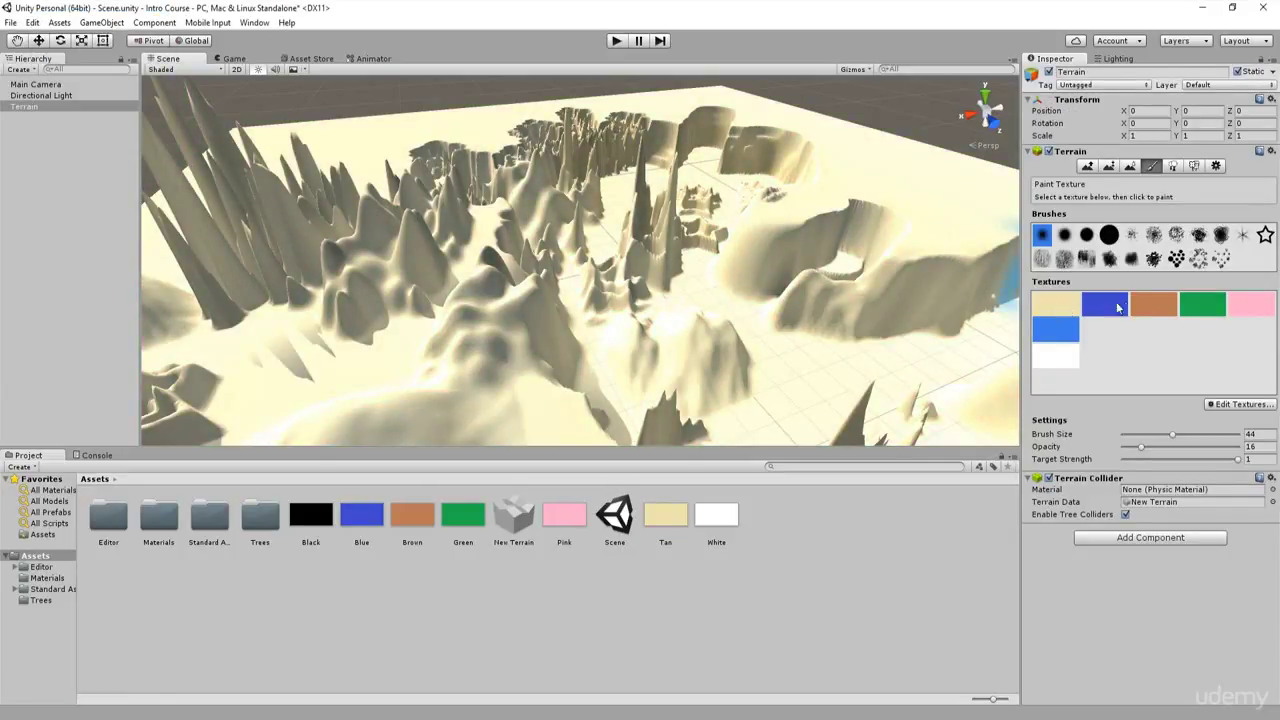
# Paint the Brown texture over the large crater and its rim at brush size 44 and opacity 16
pyautogui.click(1155, 312)
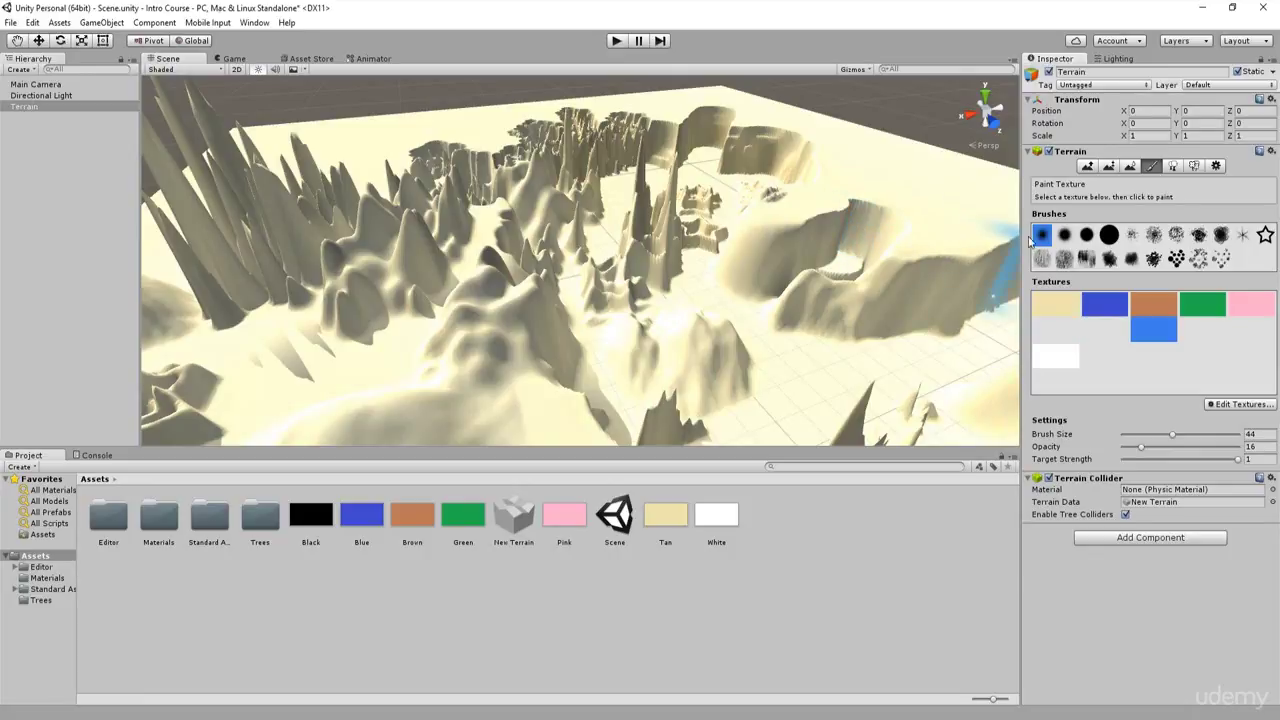
pyautogui.moveTo(845, 220)
pyautogui.mouseDown()
pyautogui.moveTo(830, 208)
pyautogui.moveTo(776, 269)
pyautogui.moveTo(781, 216)
pyautogui.moveTo(855, 231)
pyautogui.moveTo(845, 245)
pyautogui.mouseUp()
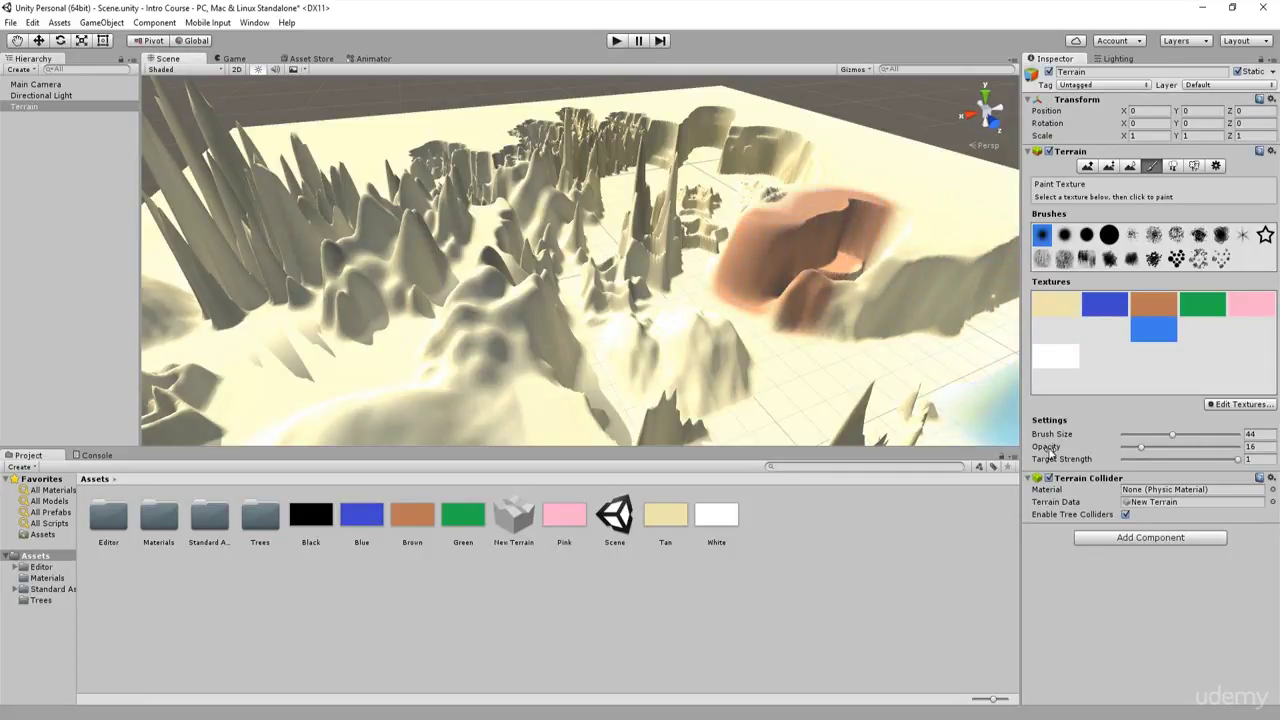
# Paint a solid Green patch on the flat ground beside the bumpy mound at opacity 59 and target strength 1
pyautogui.moveTo(1151, 451); pyautogui.dragTo(1192, 456)
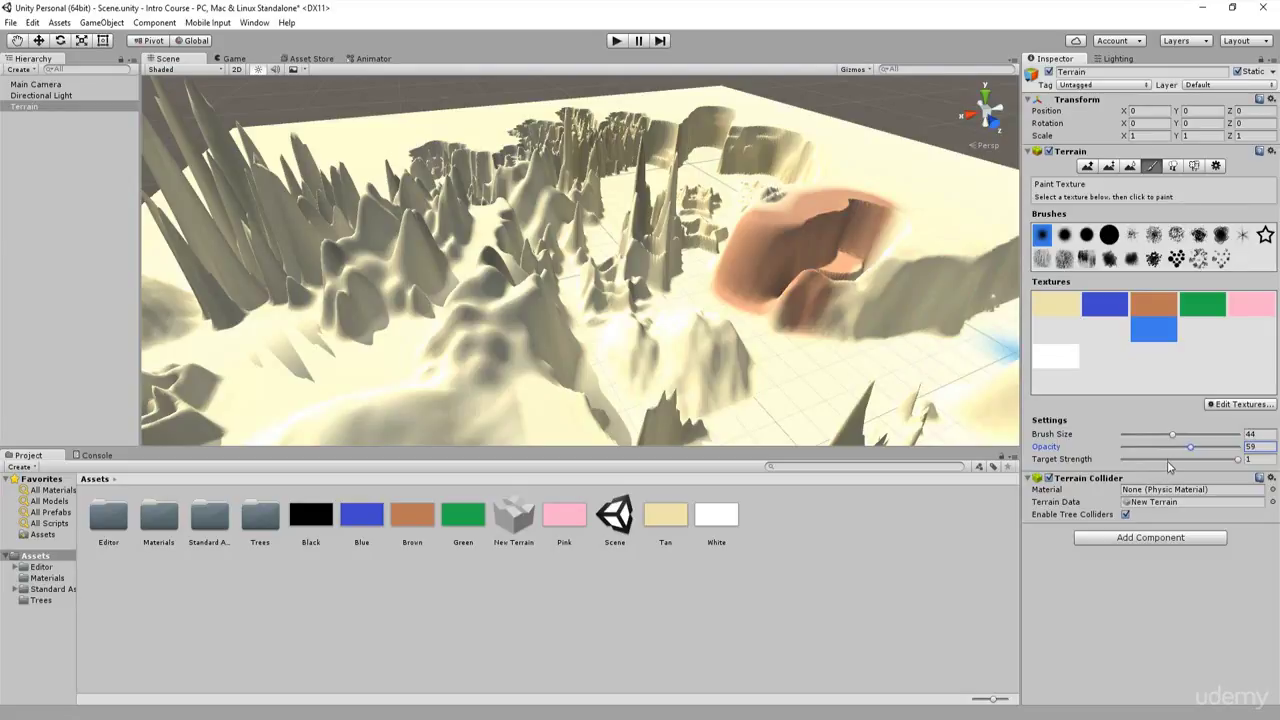
pyautogui.moveTo(1166, 460); pyautogui.dragTo(1159, 459)
pyautogui.moveTo(680, 289)
pyautogui.keyDown('alt'); pyautogui.mouseDown()
pyautogui.moveTo(510, 334)
pyautogui.moveTo(400, 331)
pyautogui.mouseUp(); pyautogui.keyUp('alt')
pyautogui.click(1202, 305)
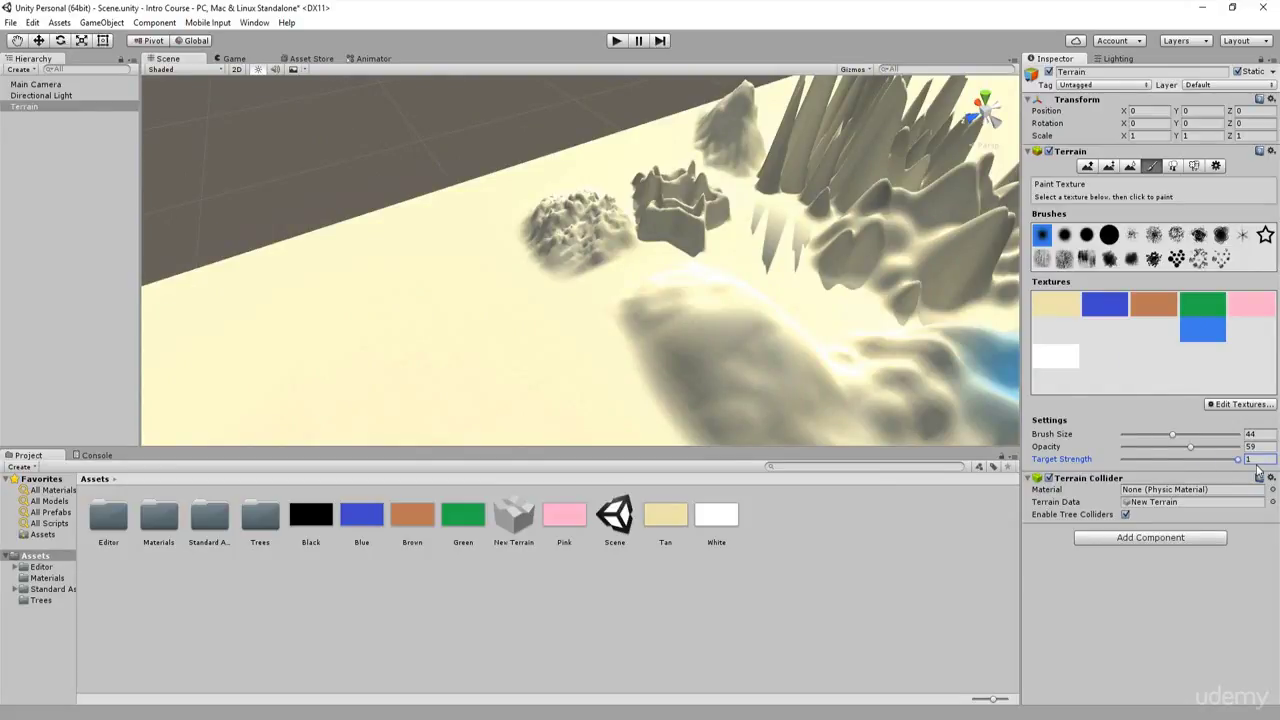
pyautogui.moveTo(430, 318)
pyautogui.mouseDown()
pyautogui.moveTo(486, 295)
pyautogui.moveTo(448, 352)
pyautogui.moveTo(486, 297)
pyautogui.mouseUp()
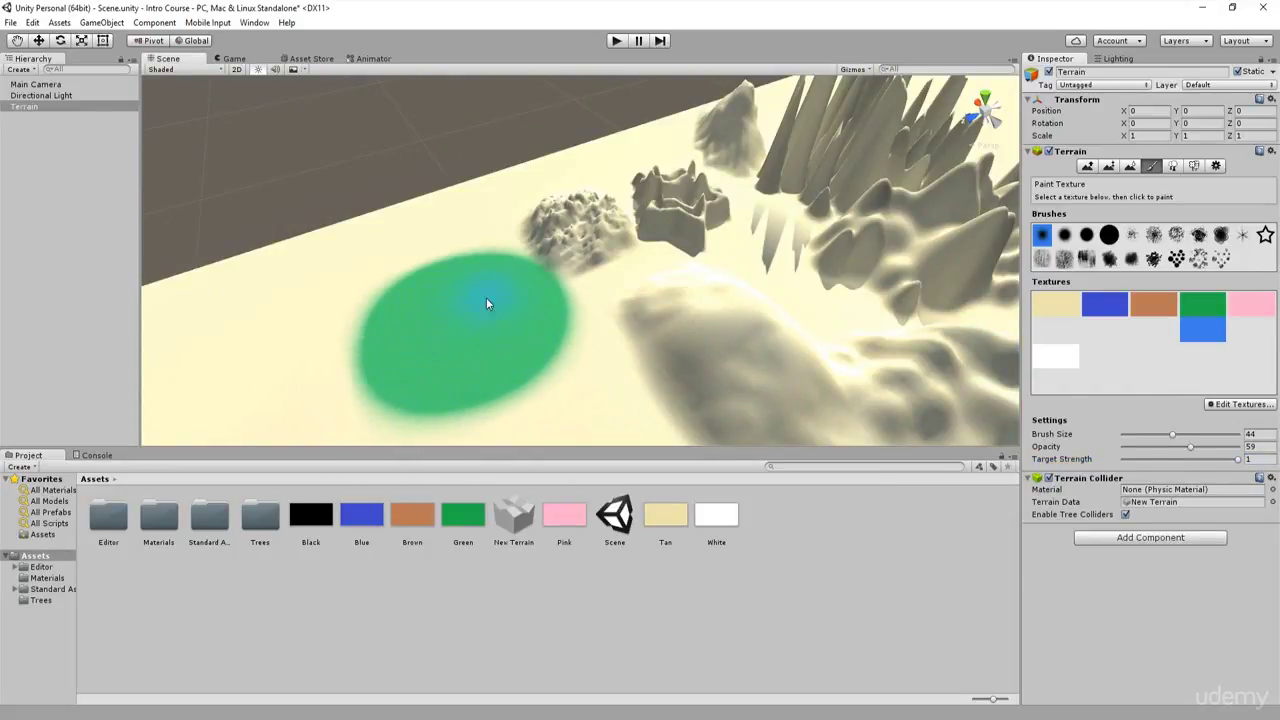
# Set the target strength to 0.292 and paint pale Green over the flat terrain corner beside the solid green patch
pyautogui.click(1157, 459)
pyautogui.keyDown('alt'); pyautogui.moveTo(814, 340); pyautogui.dragTo(995, 420); pyautogui.keyUp('alt')
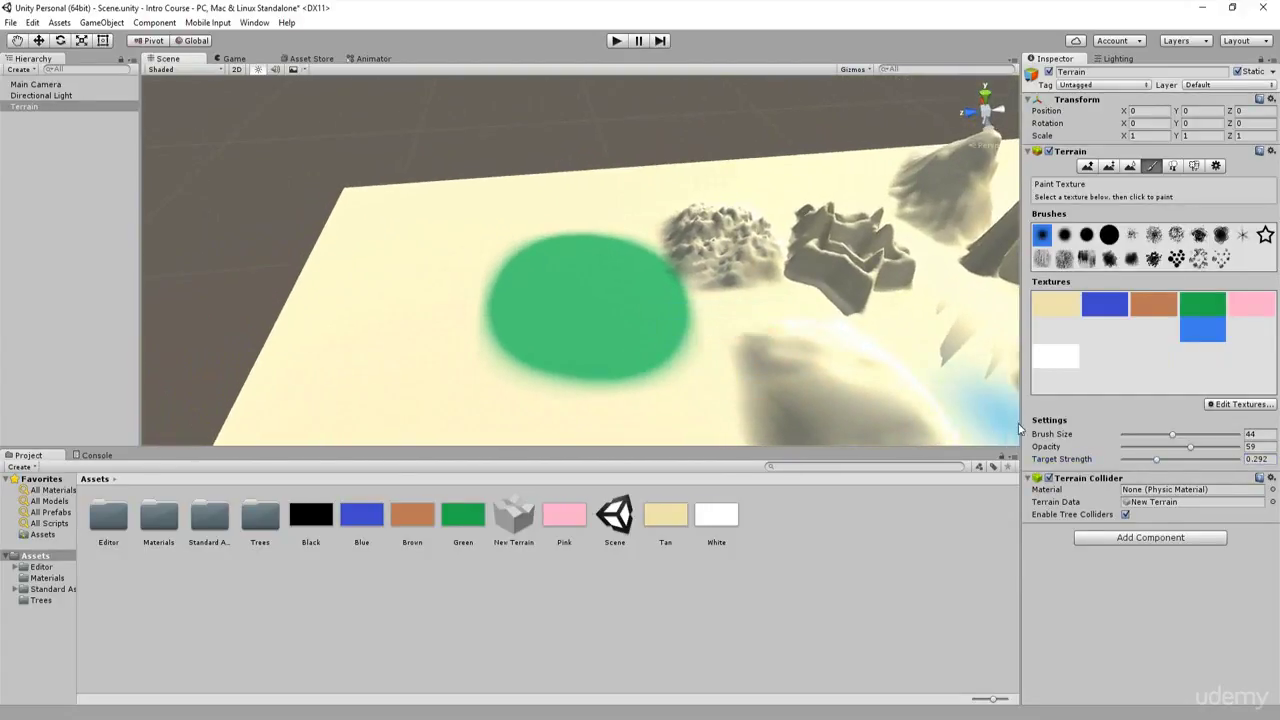
pyautogui.moveTo(392, 289)
pyautogui.mouseDown()
pyautogui.moveTo(397, 243)
pyautogui.moveTo(374, 303)
pyautogui.moveTo(391, 316)
pyautogui.moveTo(323, 309)
pyautogui.moveTo(349, 194)
pyautogui.moveTo(429, 229)
pyautogui.moveTo(466, 194)
pyautogui.moveTo(437, 297)
pyautogui.moveTo(455, 345)
pyautogui.mouseUp()
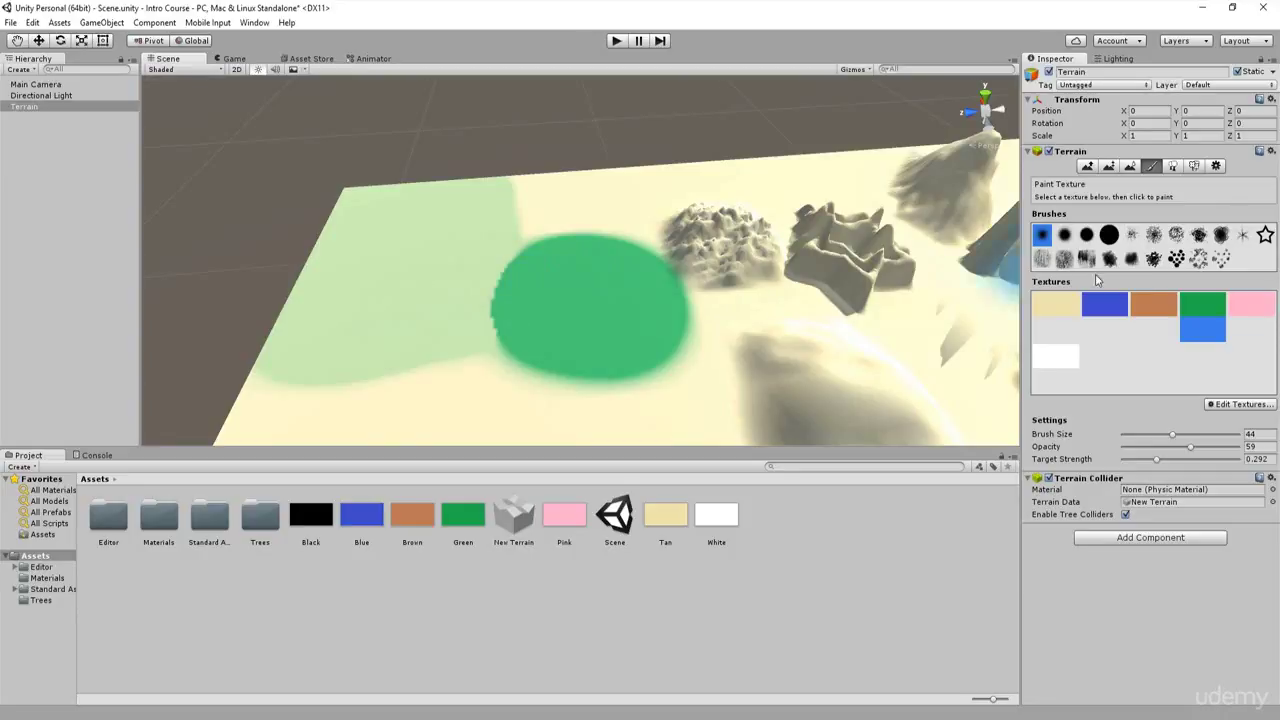
# Paint Pink at target strength 0.292 across part of the green patch, and pale Green towards the bumpy mound
pyautogui.click(1261, 311)
pyautogui.moveTo(559, 254)
pyautogui.mouseDown()
pyautogui.moveTo(569, 232)
pyautogui.moveTo(602, 234)
pyautogui.mouseUp()
pyautogui.click(1209, 313)
# Start adding another terrain texture and open the texture selection list for its albedo
pyautogui.moveTo(534, 259); pyautogui.dragTo(724, 239, button='right')
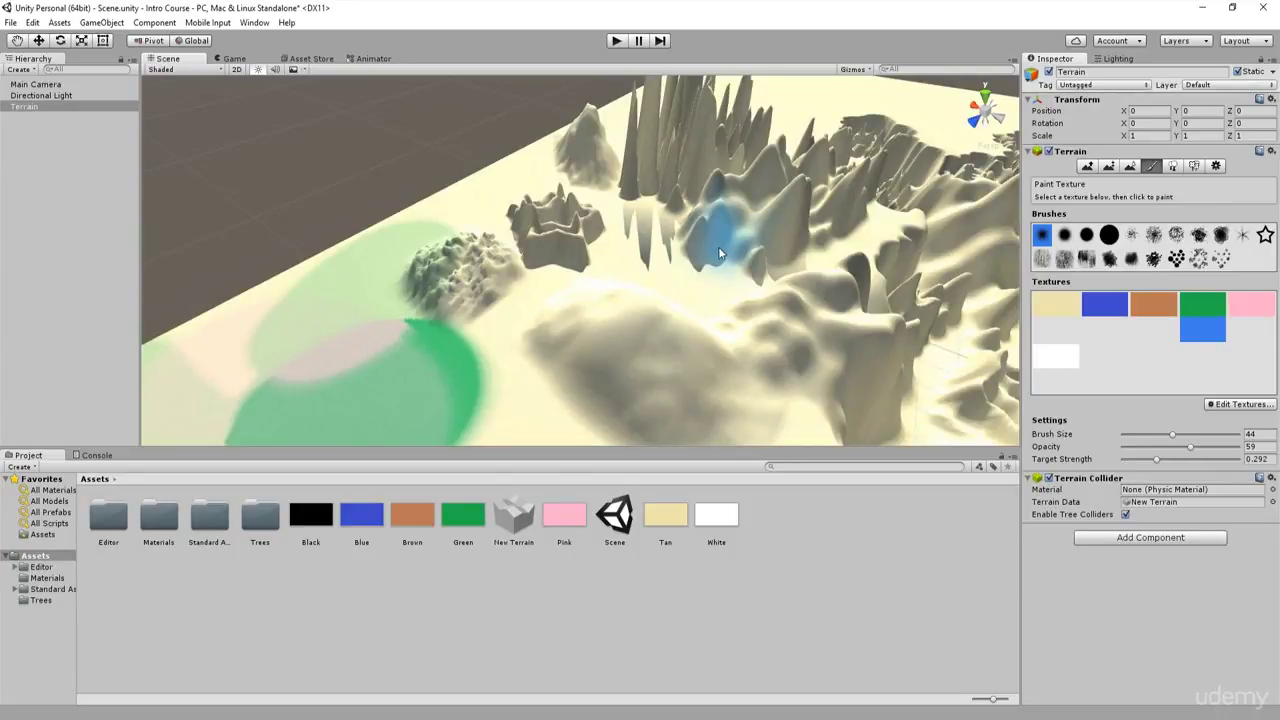
pyautogui.moveTo(500, 275)
pyautogui.mouseDown(button='right')
pyautogui.moveTo(630, 210)
pyautogui.moveTo(728, 268)
pyautogui.mouseUp(button='right')
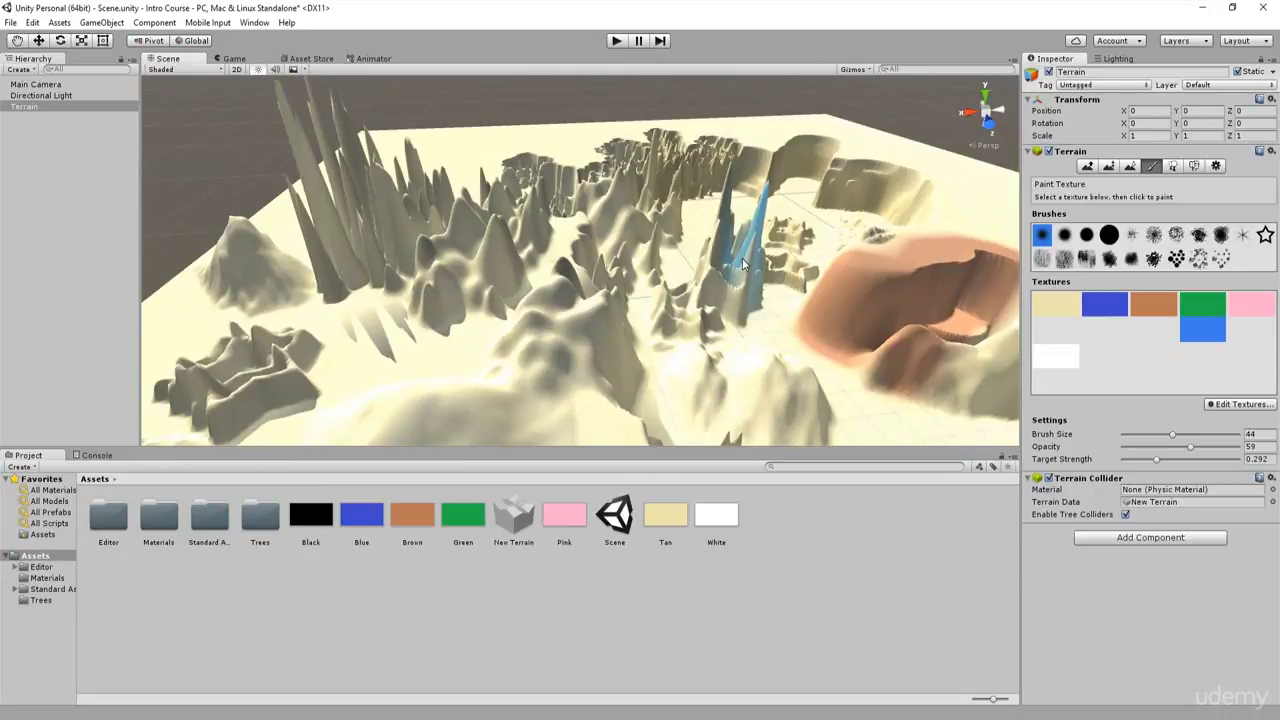
pyautogui.click(1243, 406)
pyautogui.click(1240, 410)
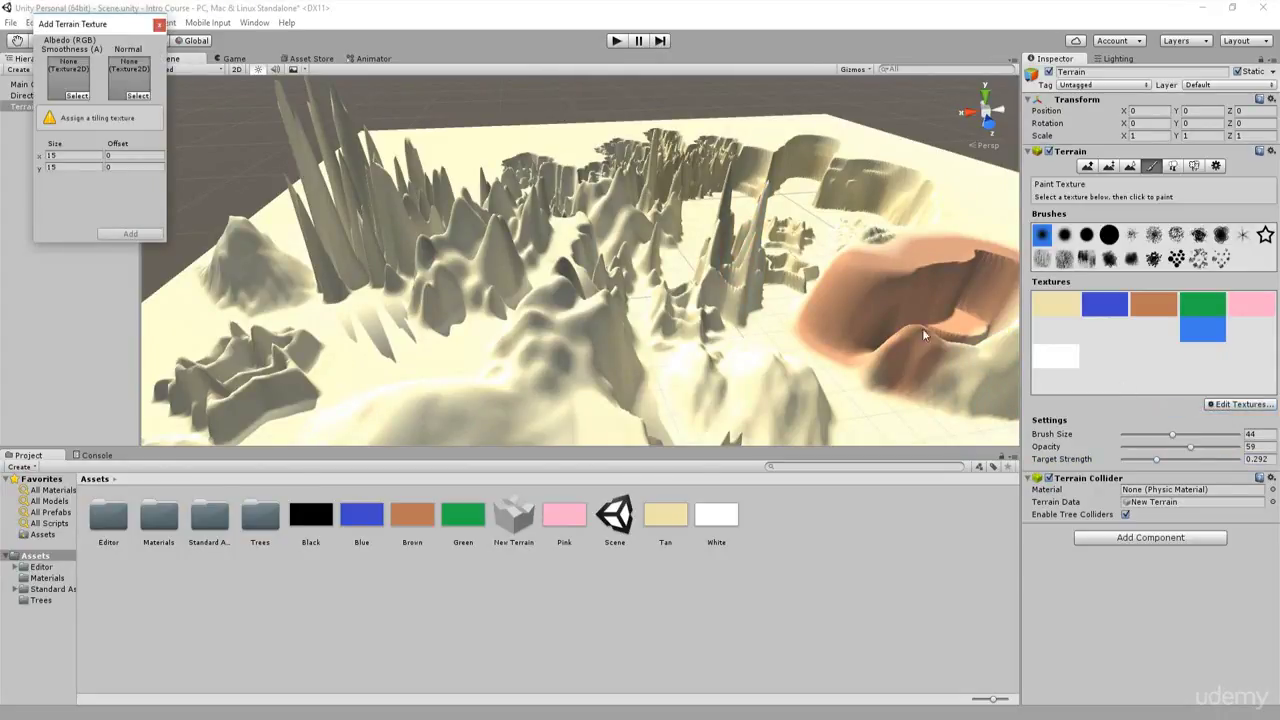
pyautogui.click(77, 95)
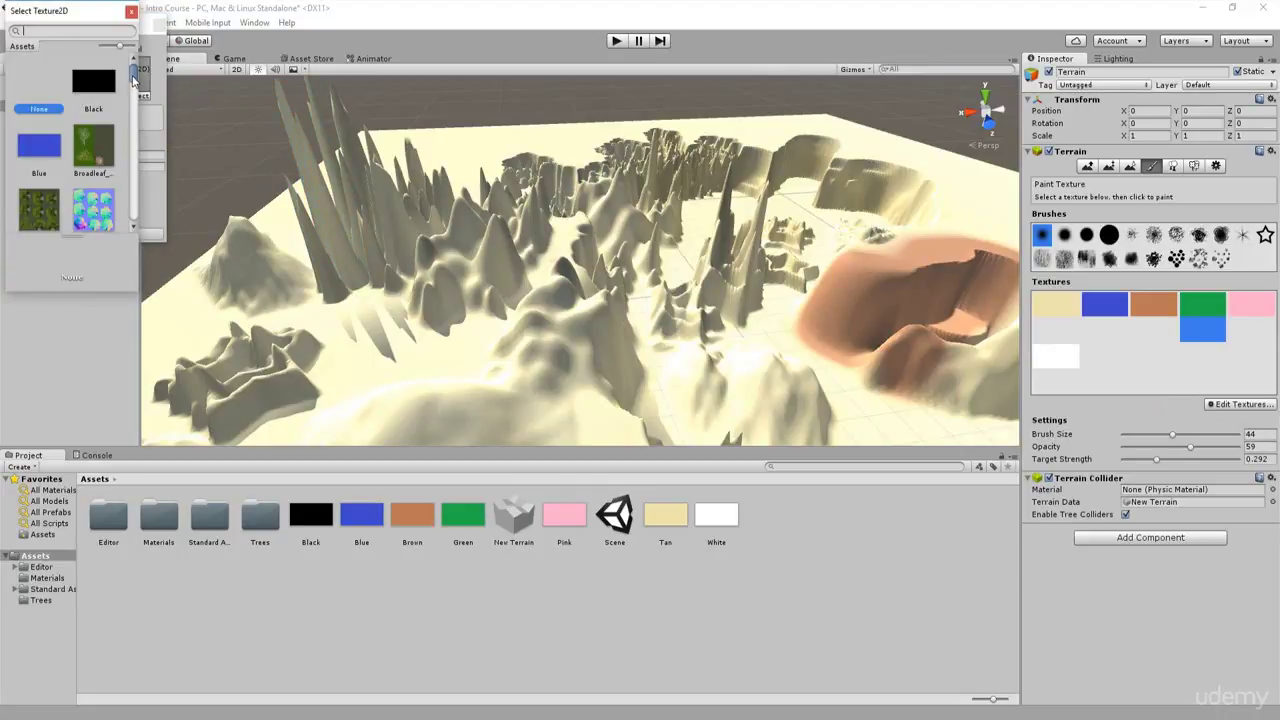
# Add the dark green grass texture to the terrain's paint textures, keeping its 15 by 15 tile size
pyautogui.moveTo(133, 80); pyautogui.dragTo(143, 157)
pyautogui.doubleClick(97, 110)
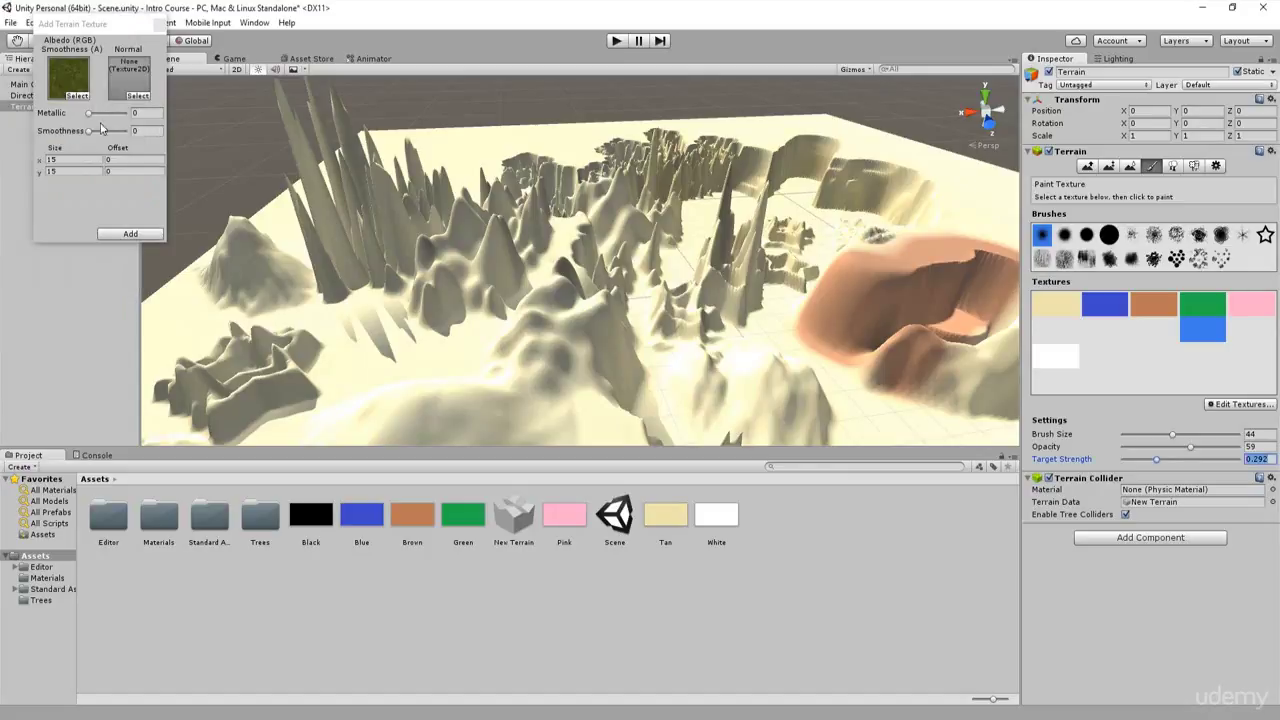
pyautogui.click(130, 235)
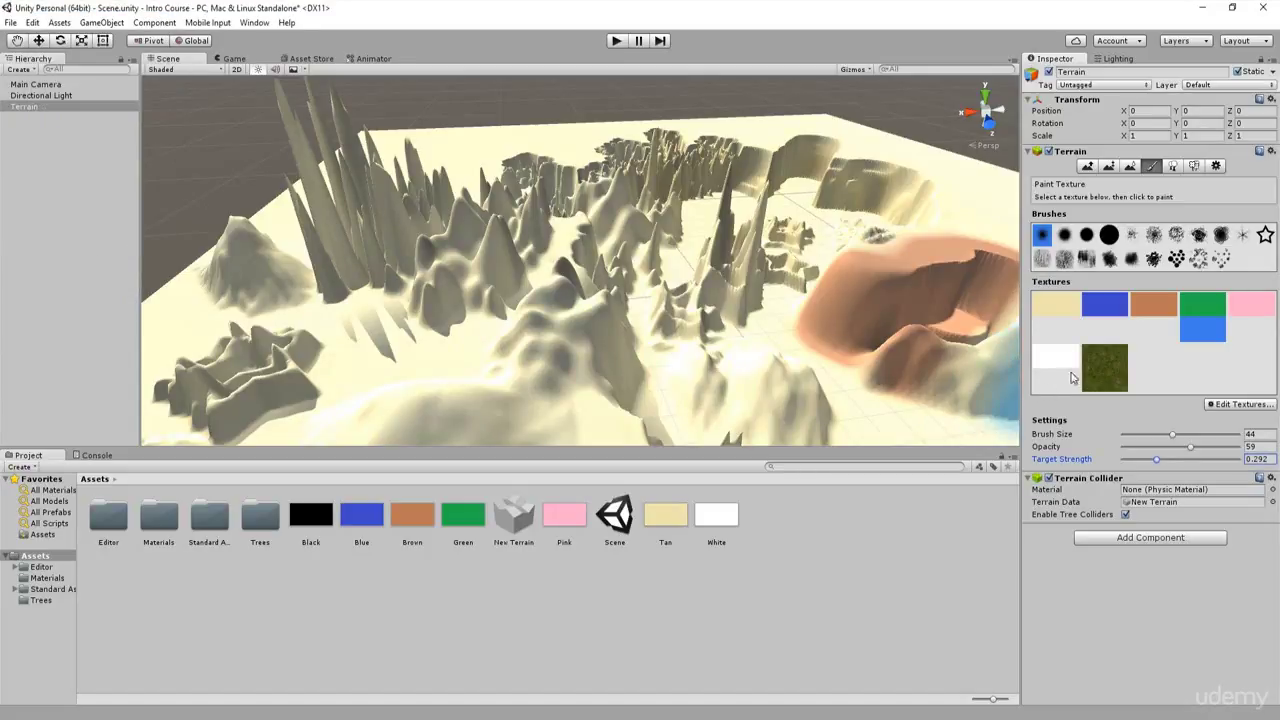
# Set the target strength to 1 and paint the grass texture over the pale ground beside the green patches
pyautogui.moveTo(877, 298)
pyautogui.mouseDown(button='right')
pyautogui.moveTo(380, 294)
pyautogui.moveTo(376, 324)
pyautogui.mouseUp(button='right')
pyautogui.moveTo(643, 334); pyautogui.dragTo(531, 346)
pyautogui.moveTo(1156, 459); pyautogui.dragTo(1238, 459)
pyautogui.moveTo(580, 330)
pyautogui.mouseDown()
pyautogui.moveTo(488, 366)
pyautogui.moveTo(514, 399)
pyautogui.moveTo(549, 293)
pyautogui.moveTo(673, 278)
pyautogui.moveTo(628, 402)
pyautogui.moveTo(478, 321)
pyautogui.moveTo(660, 280)
pyautogui.moveTo(760, 329)
pyautogui.moveTo(641, 354)
pyautogui.mouseUp()
# Locate the Environment package among the packages that can be imported into the Assets folder
pyautogui.rightClick(475, 590)
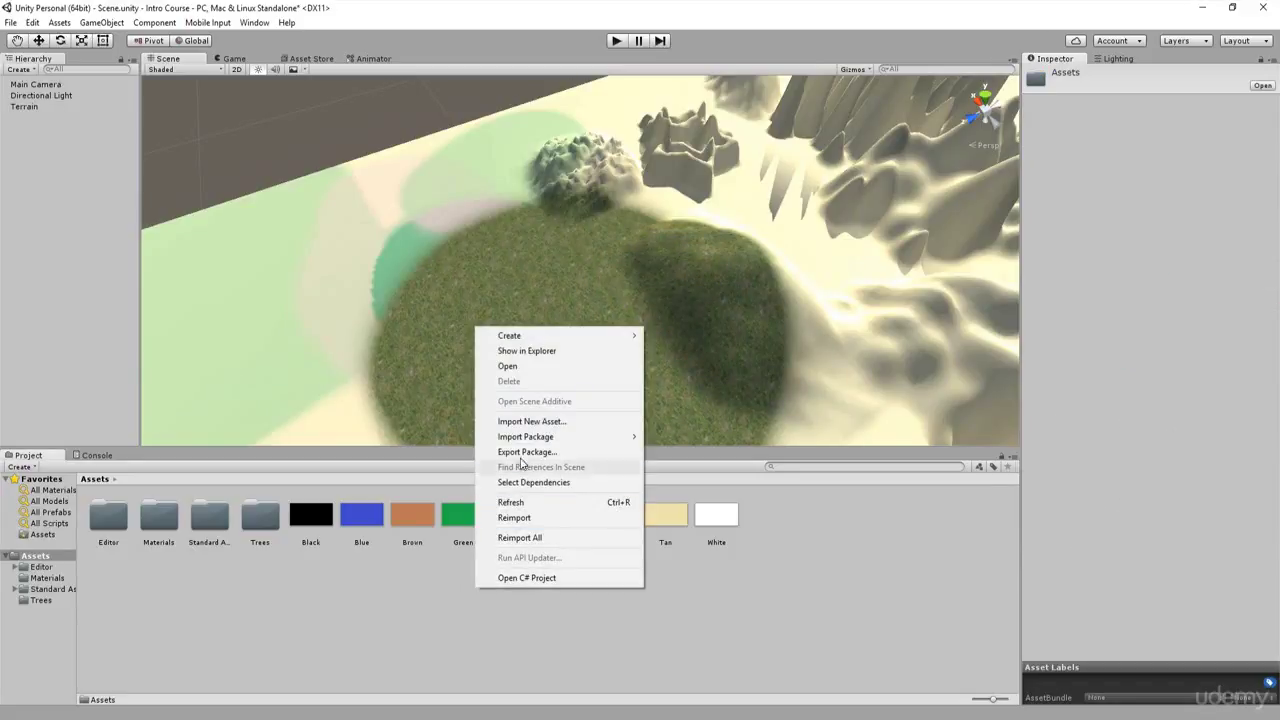
pyautogui.moveTo(536, 442)
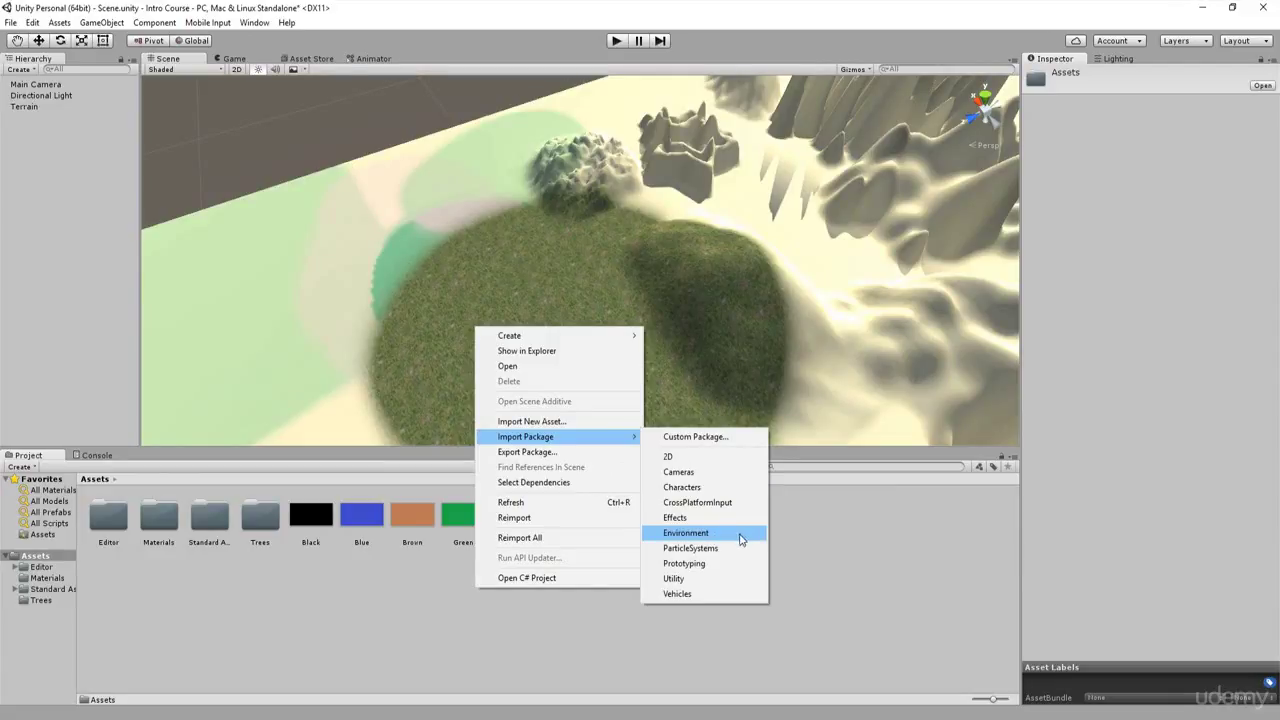
pyautogui.click(696, 533)
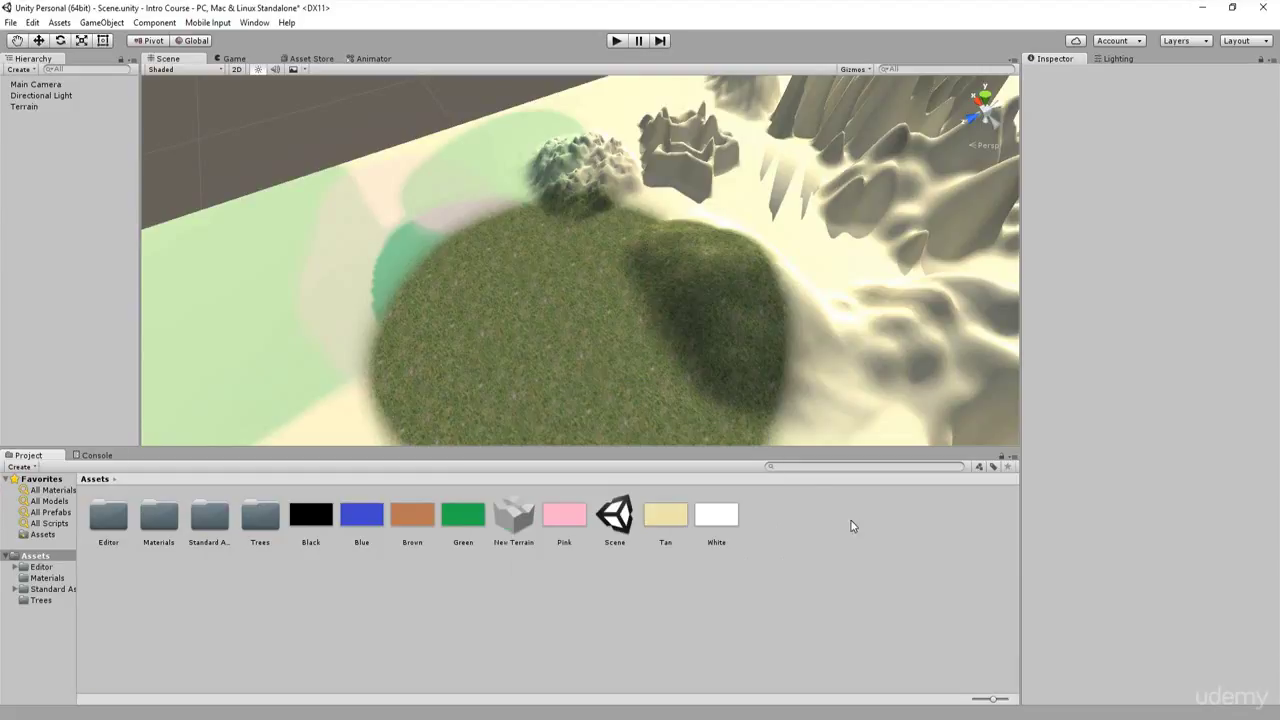
# Reselect the terrain and paint the grass texture across the hills next to the existing grassy area
pyautogui.click(765, 281)
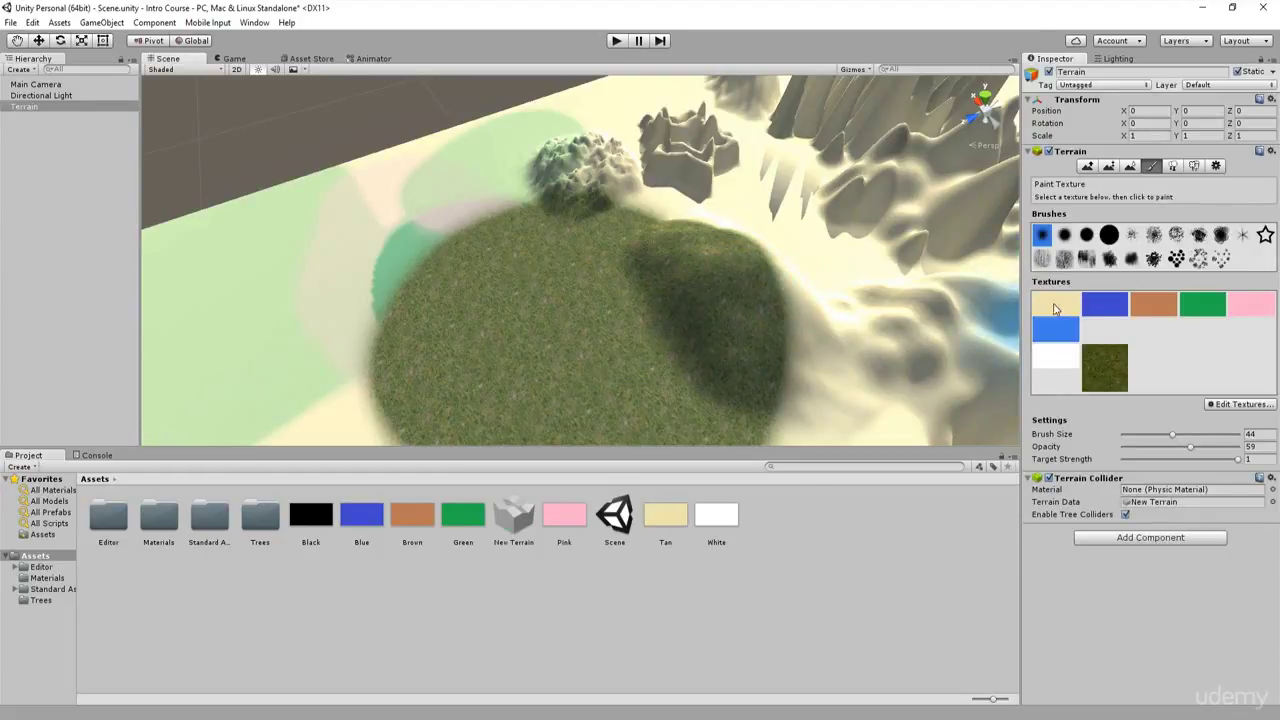
pyautogui.moveTo(713, 238); pyautogui.dragTo(864, 170, button='right')
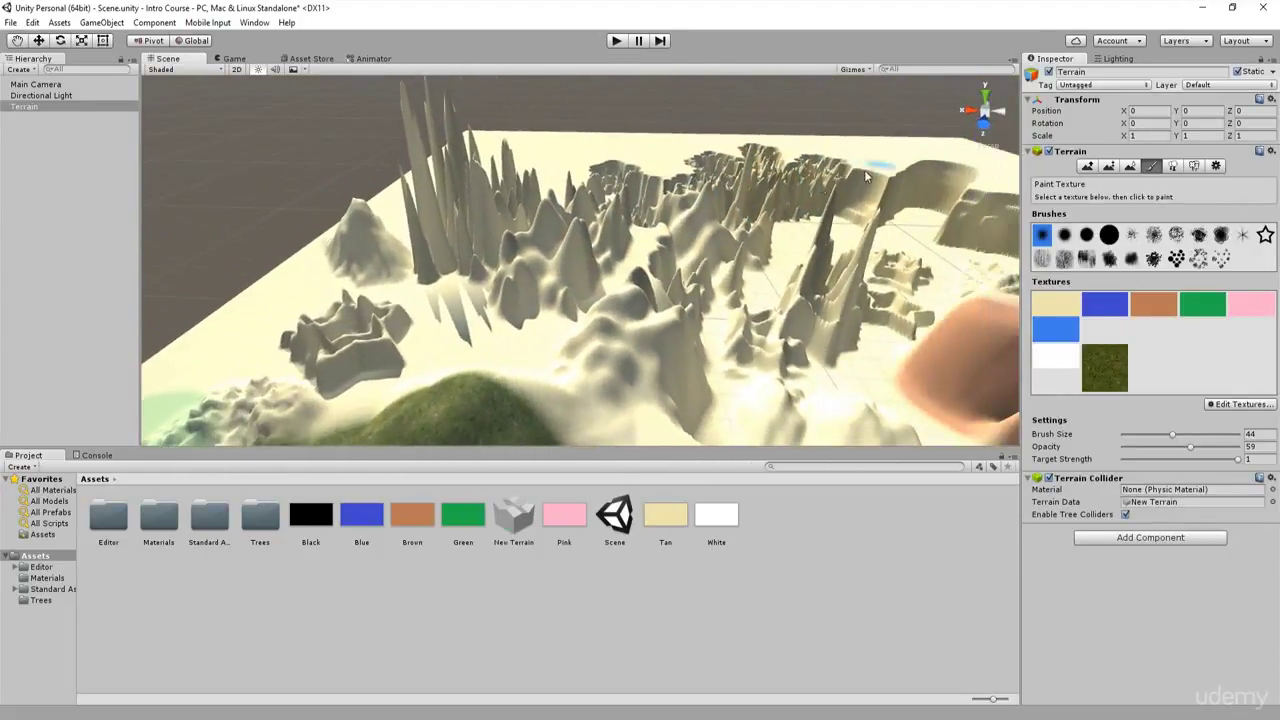
pyautogui.click(1104, 364)
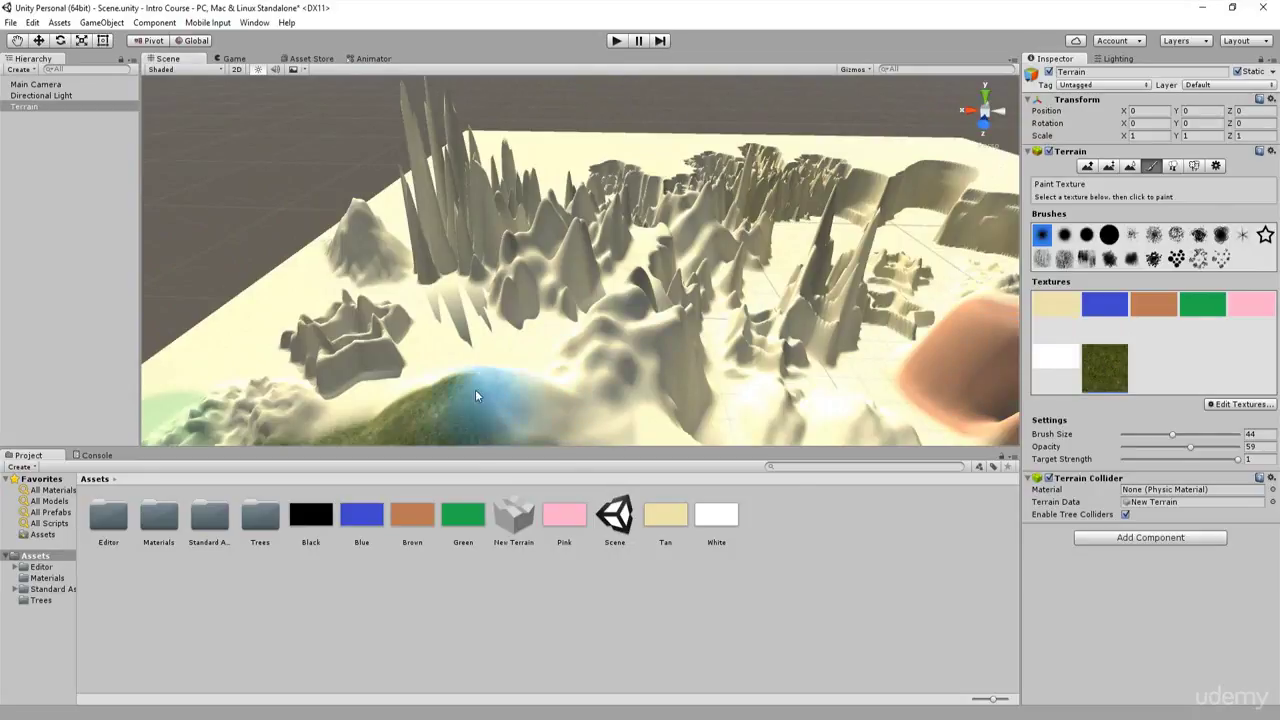
pyautogui.moveTo(475, 389)
pyautogui.mouseDown()
pyautogui.moveTo(503, 392)
pyautogui.moveTo(512, 346)
pyautogui.mouseUp()
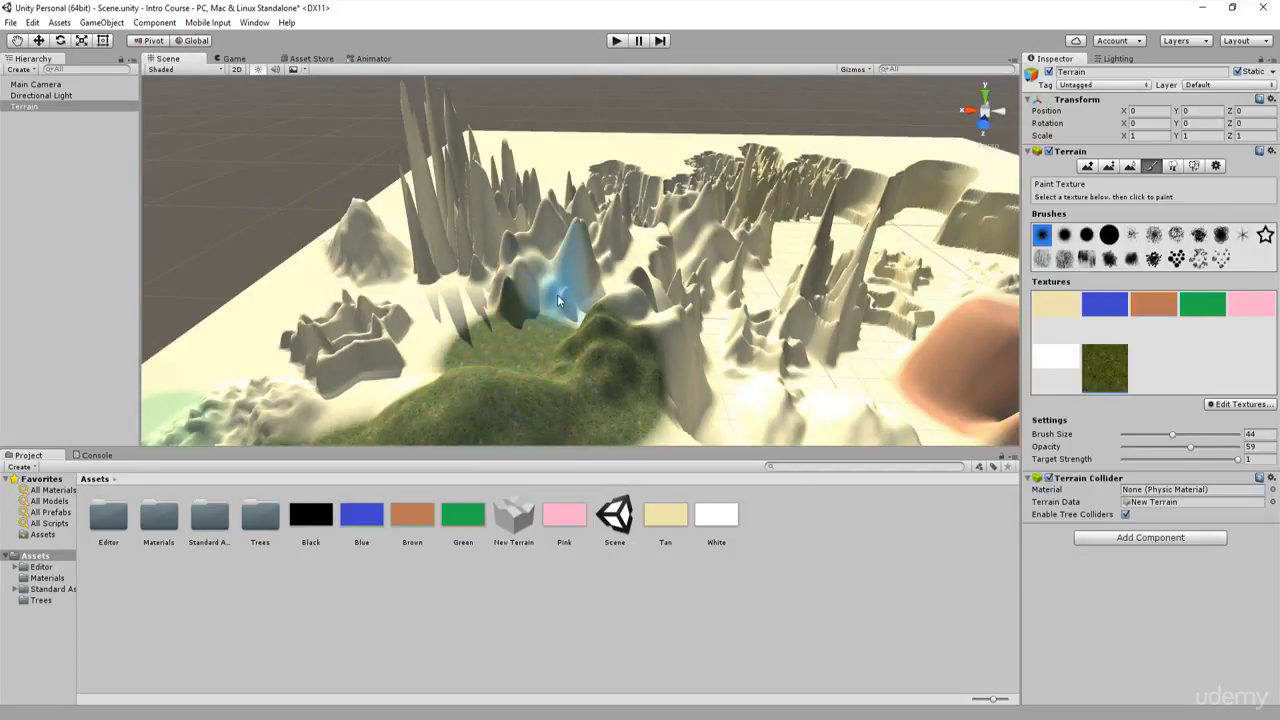
pyautogui.moveTo(557, 294); pyautogui.dragTo(592, 296, button='right')
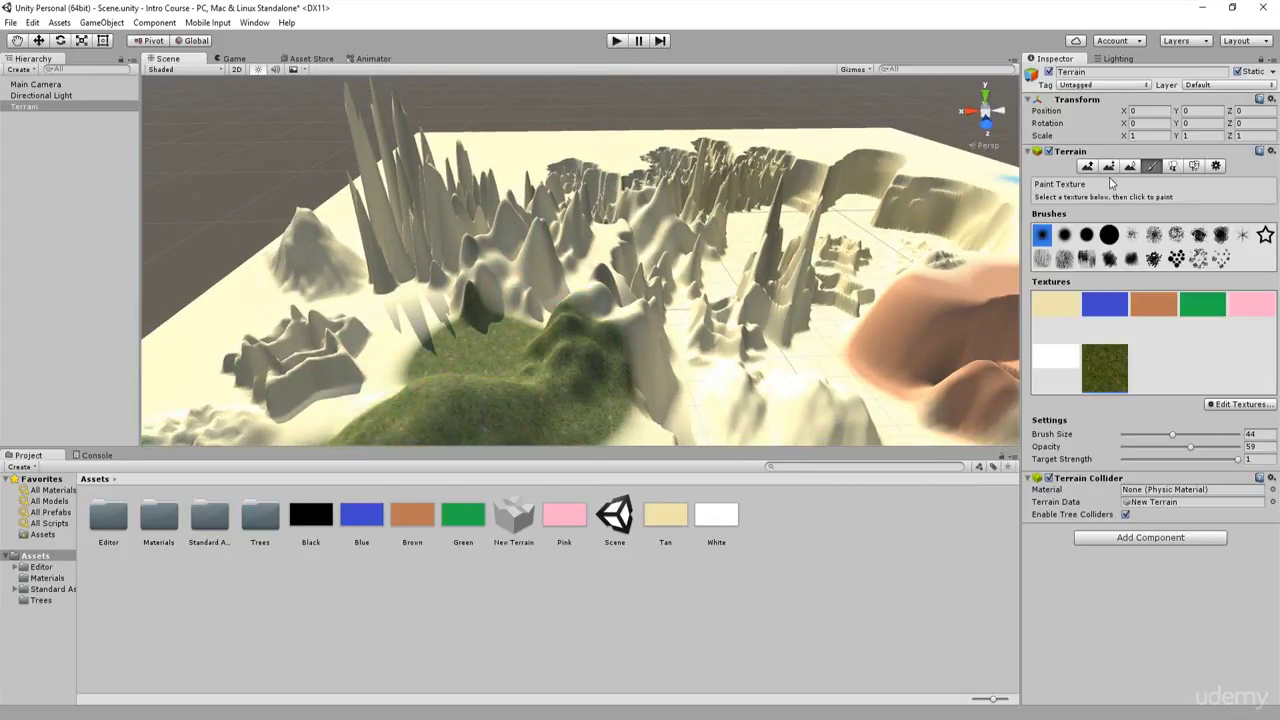
# Switch the terrain to tree placement and add the Broadleaf_Desktop prefab as a tree type
pyautogui.click(1173, 166)
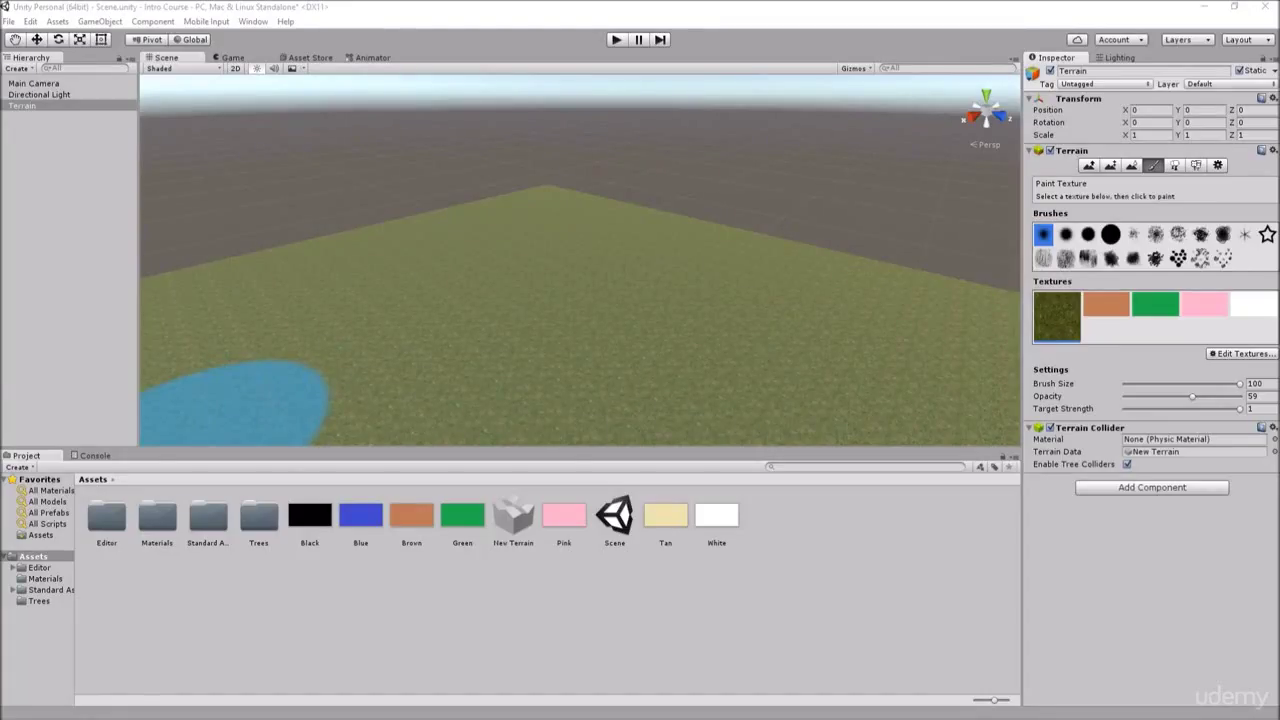
pyautogui.moveTo(511, 319); pyautogui.dragTo(530, 320, button='right')
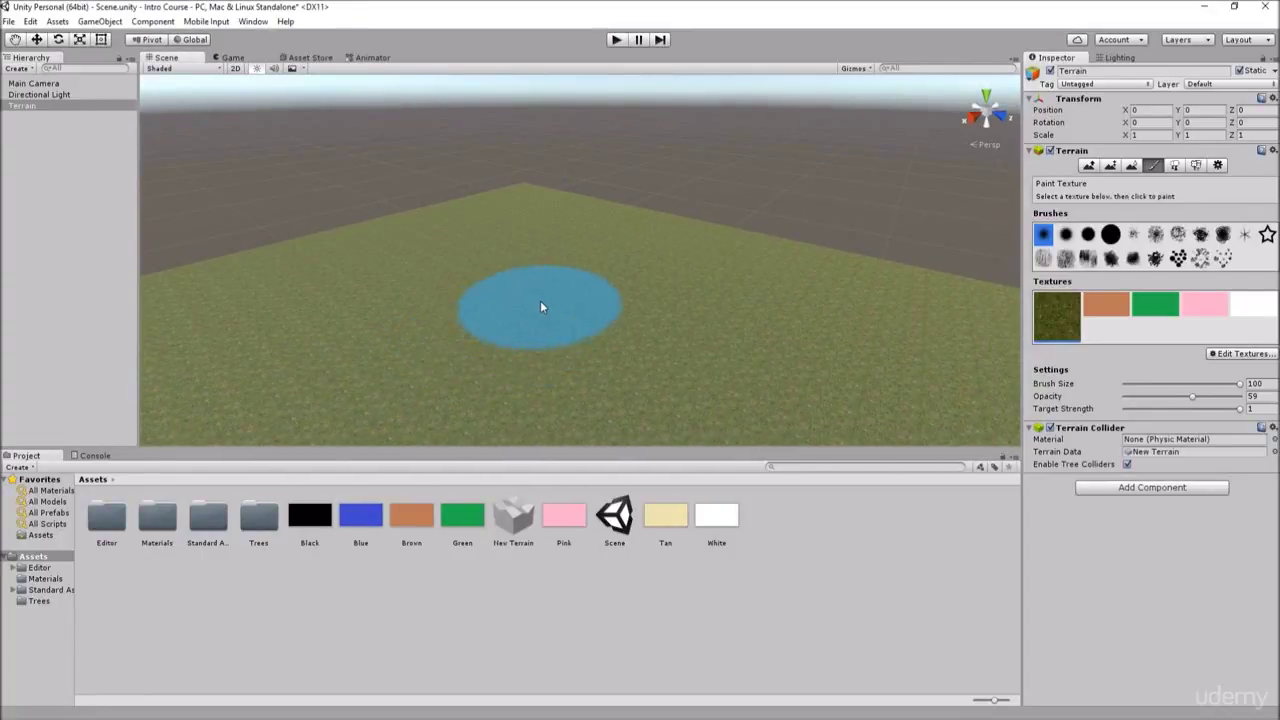
pyautogui.click(1174, 165)
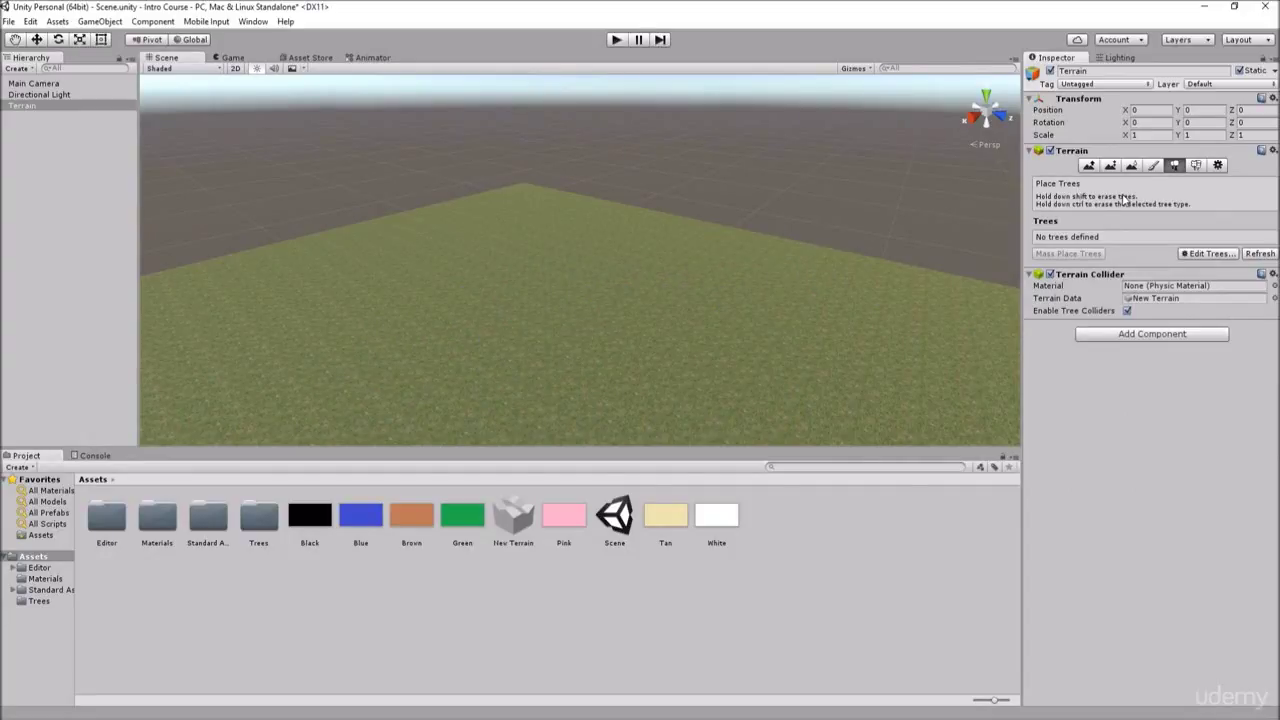
pyautogui.click(1210, 254)
pyautogui.click(1213, 257)
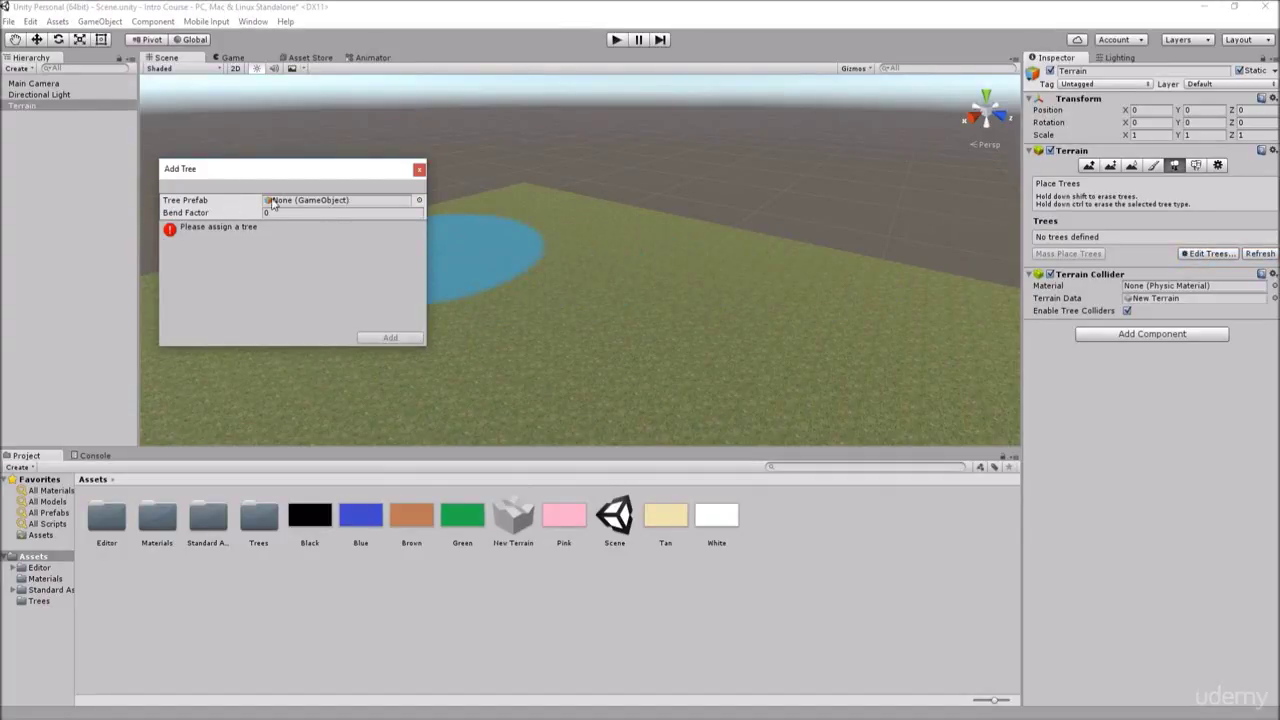
pyautogui.click(420, 201)
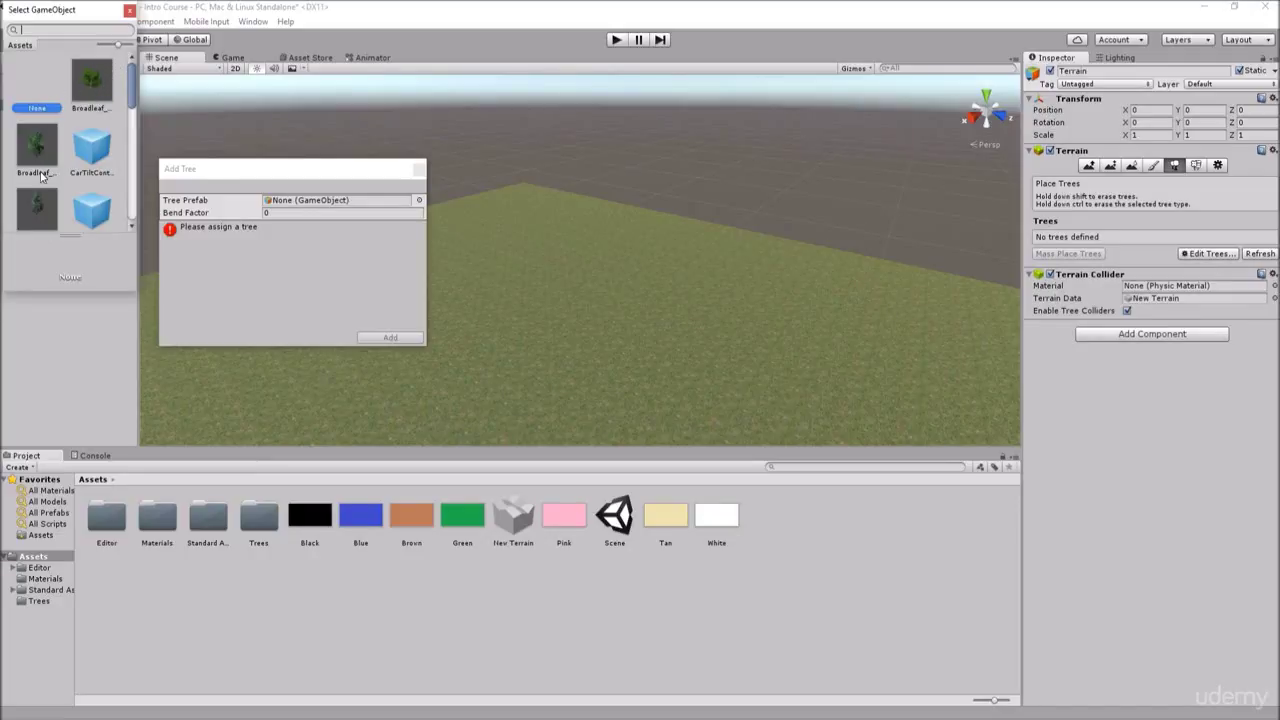
pyautogui.doubleClick(92, 82)
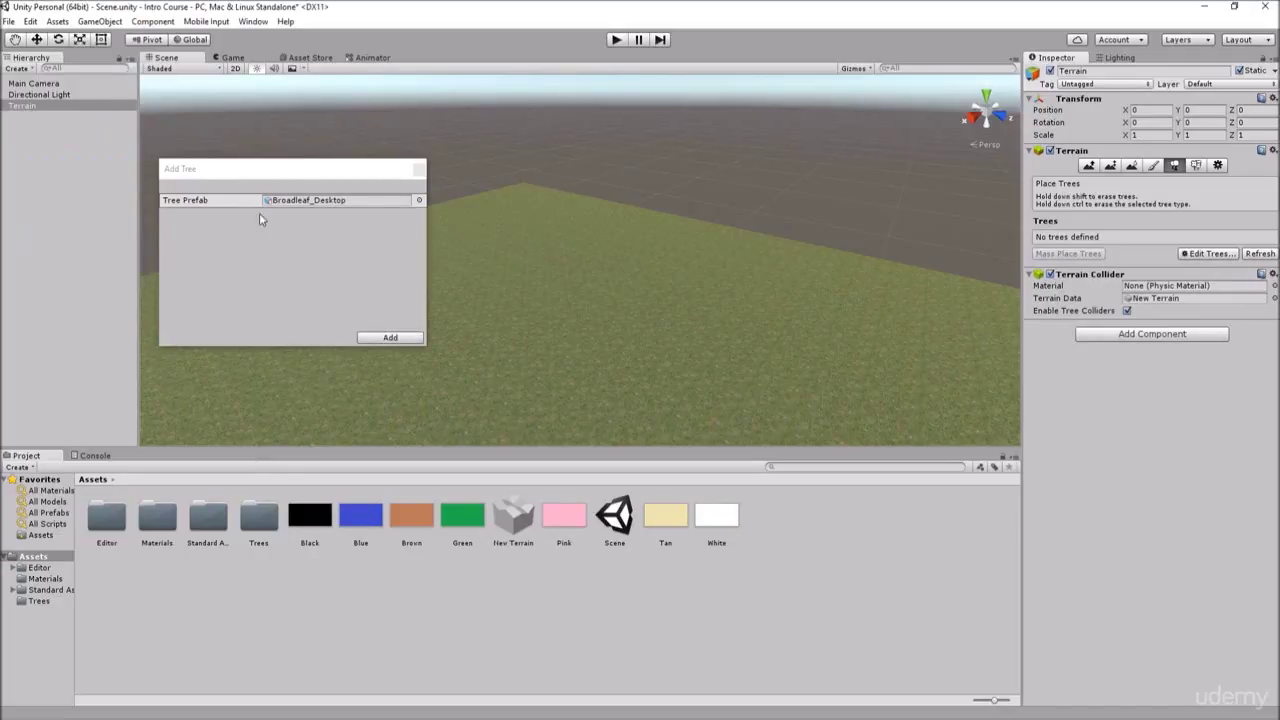
pyautogui.click(386, 337)
# Add the Broadleaf_Mobile prefab as a second terrain tree type
pyautogui.click(1197, 302)
pyautogui.click(1212, 305)
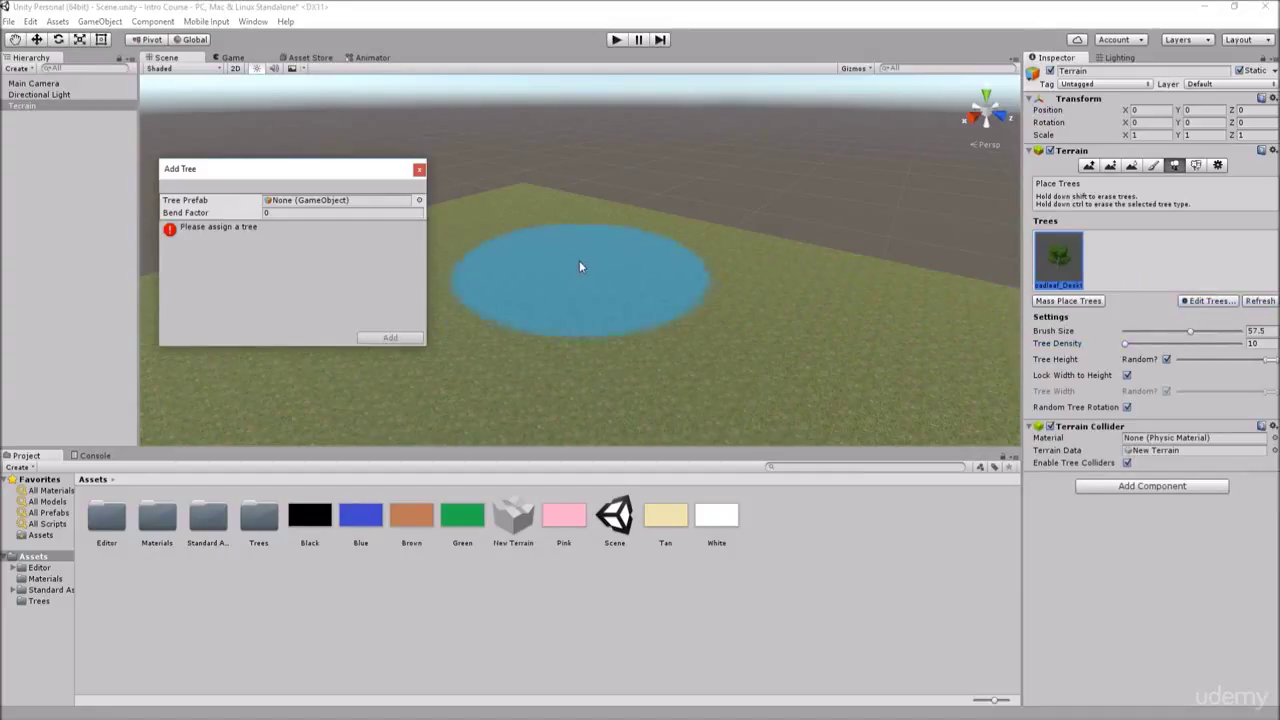
pyautogui.click(419, 200)
pyautogui.doubleClick(37, 145)
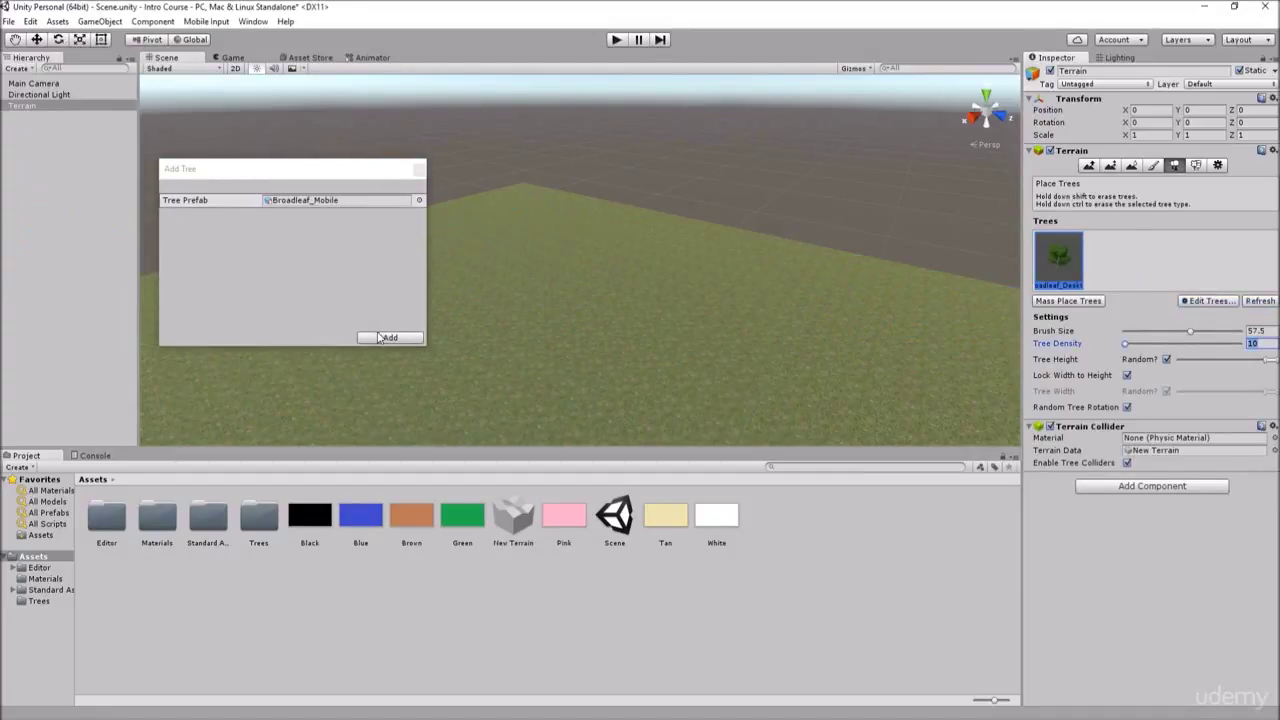
pyautogui.click(386, 337)
# Add the Conifer_Desktop prefab as a third terrain tree type
pyautogui.click(1197, 302)
pyautogui.click(1212, 305)
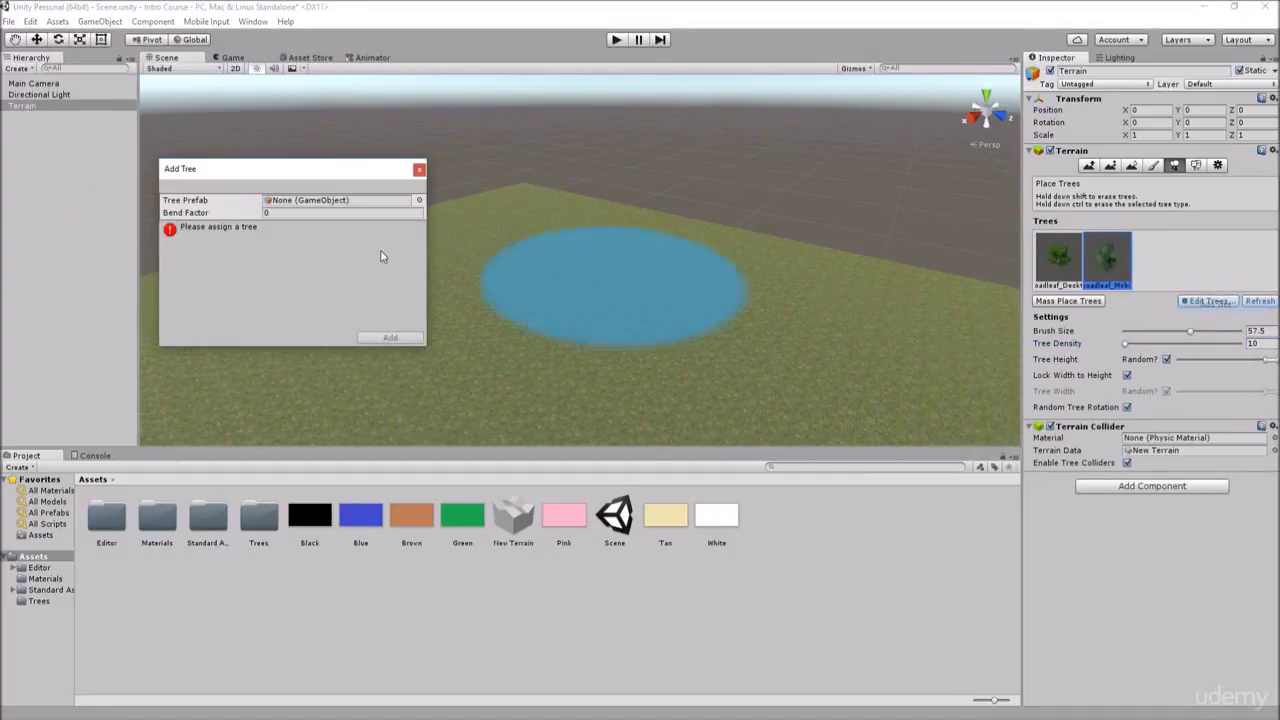
pyautogui.click(419, 200)
pyautogui.click(41, 206)
pyautogui.click(390, 337)
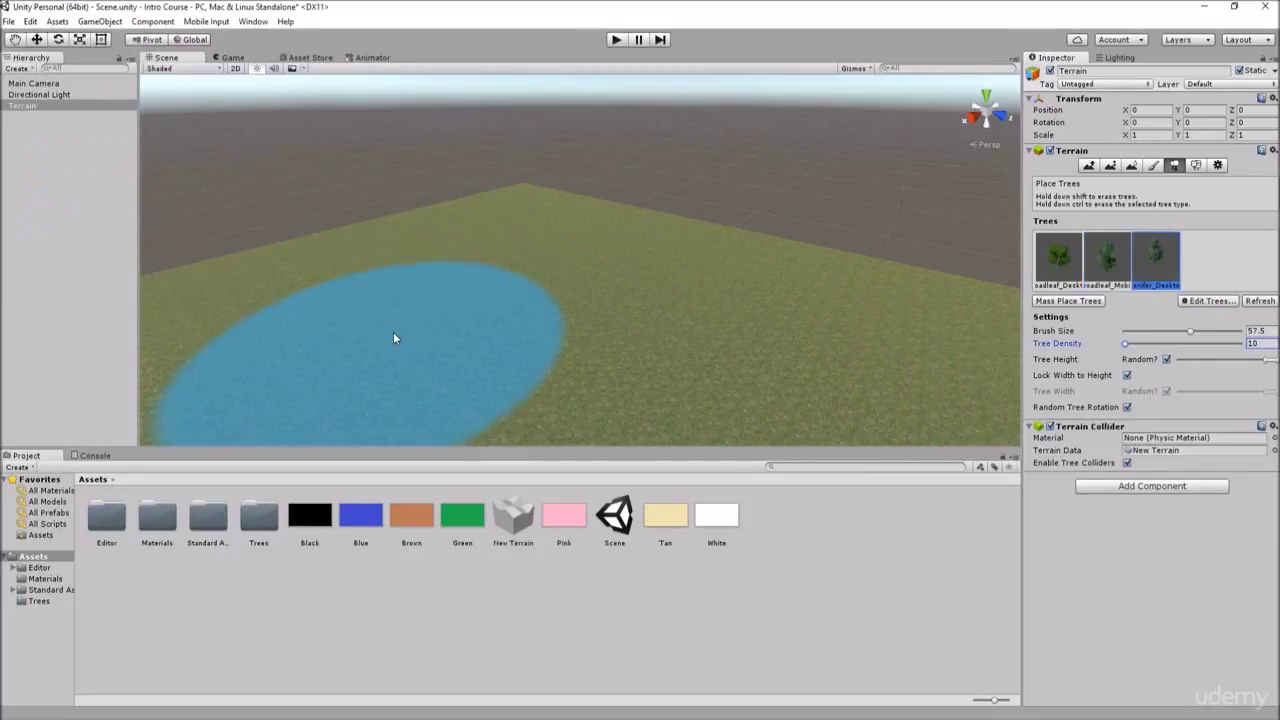
# Place several sparse groups of conifers on the flat terrain with brush size 57.5 and tree density 10
pyautogui.keyDown('alt'); pyautogui.moveTo(632, 319); pyautogui.dragTo(633, 315); pyautogui.keyUp('alt')
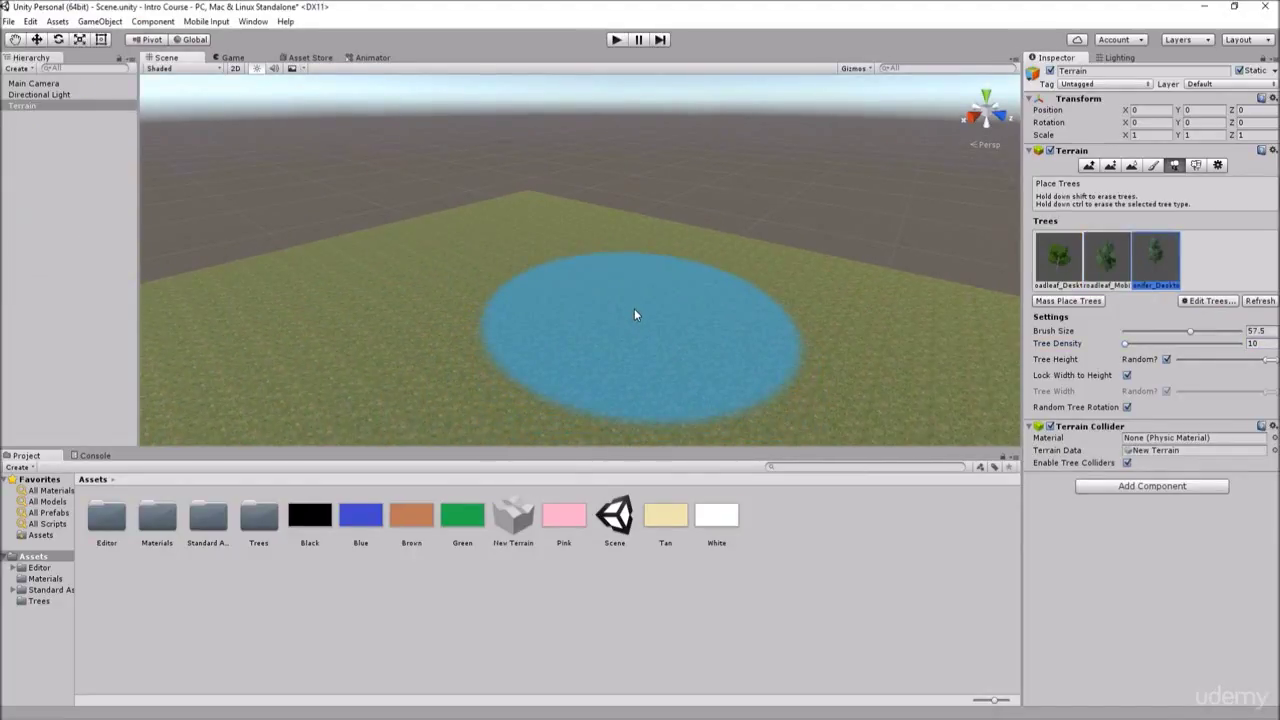
pyautogui.click(1152, 166)
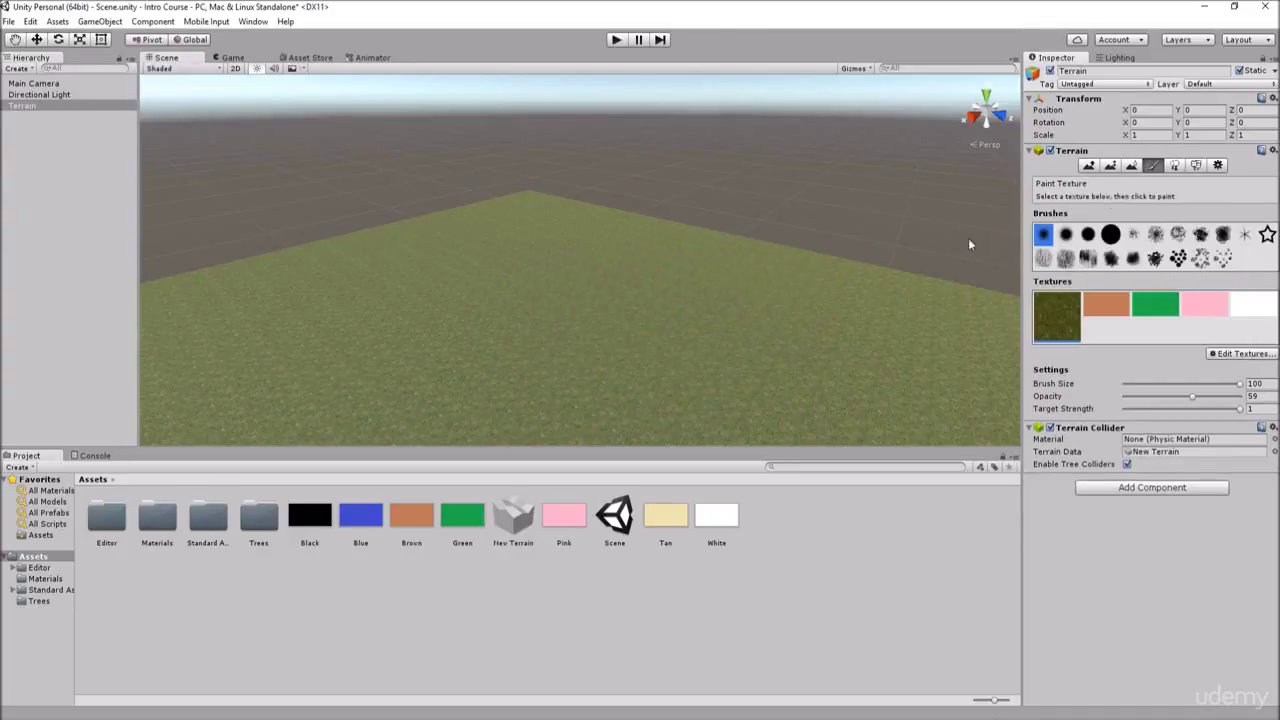
pyautogui.click(1174, 166)
pyautogui.click(565, 211)
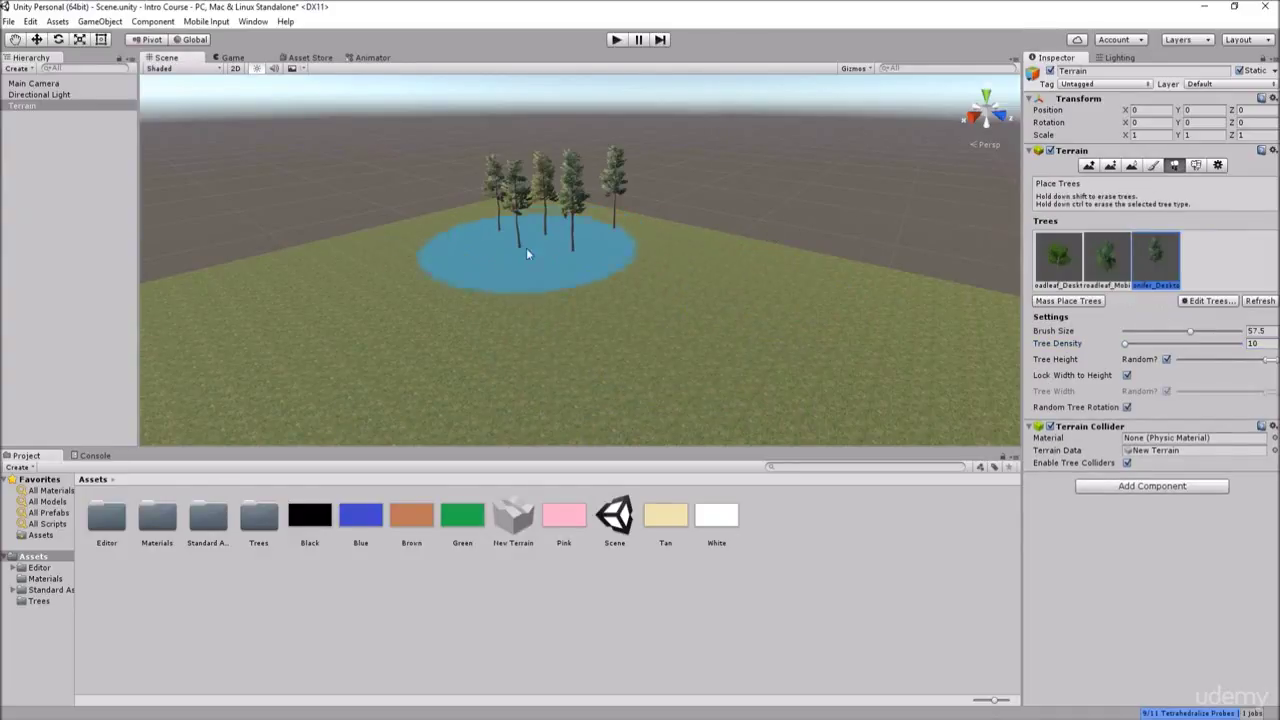
pyautogui.click(340, 280)
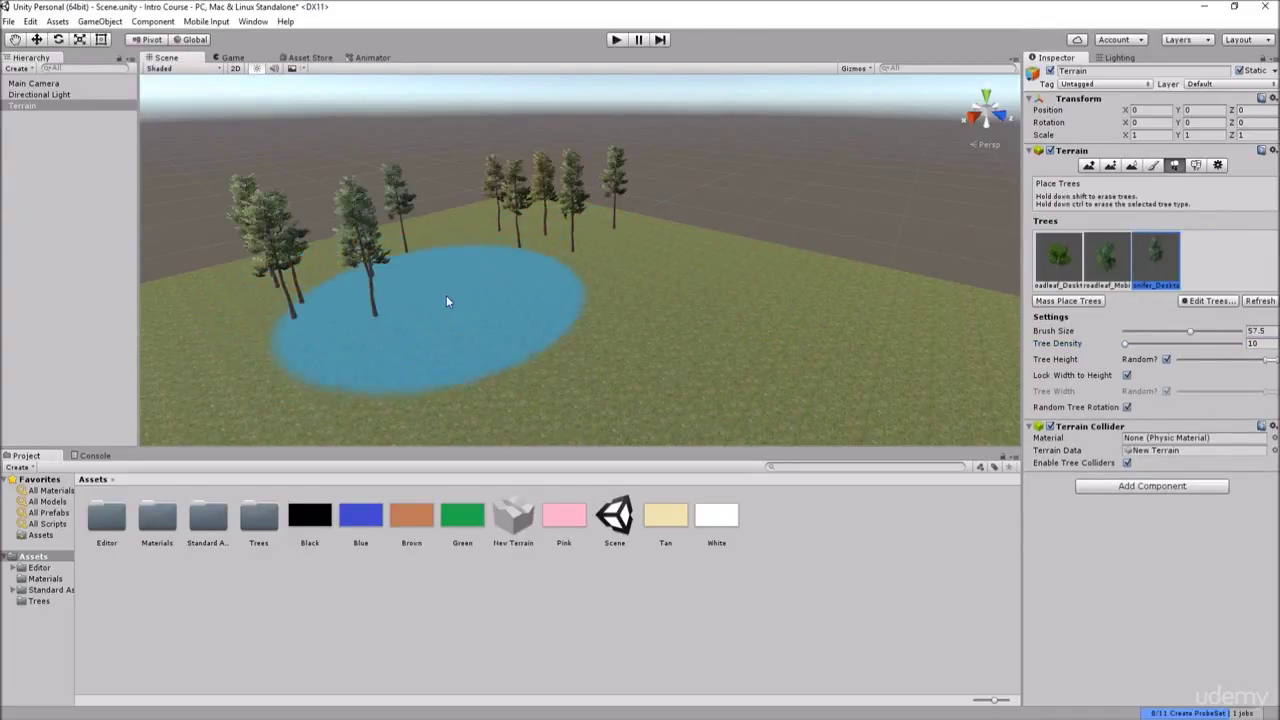
pyautogui.click(703, 274)
pyautogui.moveTo(574, 294); pyautogui.dragTo(652, 302, button='right')
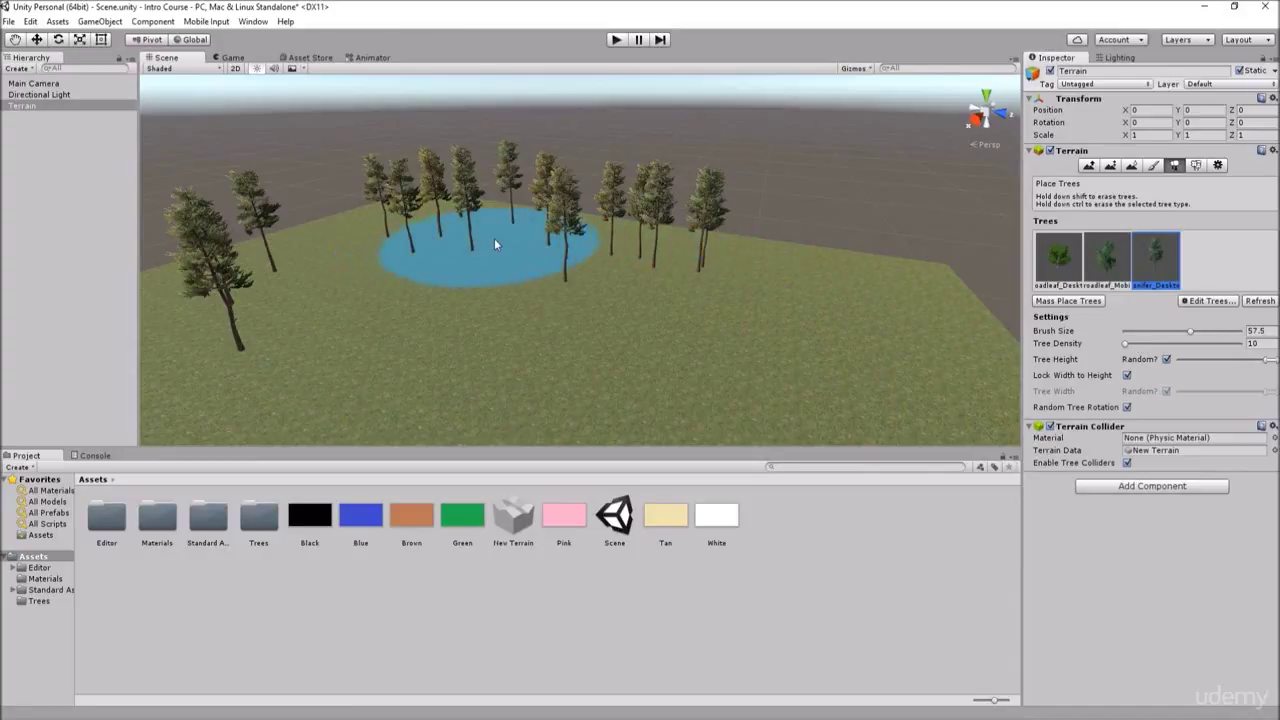
pyautogui.moveTo(702, 242)
pyautogui.mouseDown(button='right')
pyautogui.moveTo(590, 262)
pyautogui.moveTo(568, 253)
pyautogui.mouseUp(button='right')
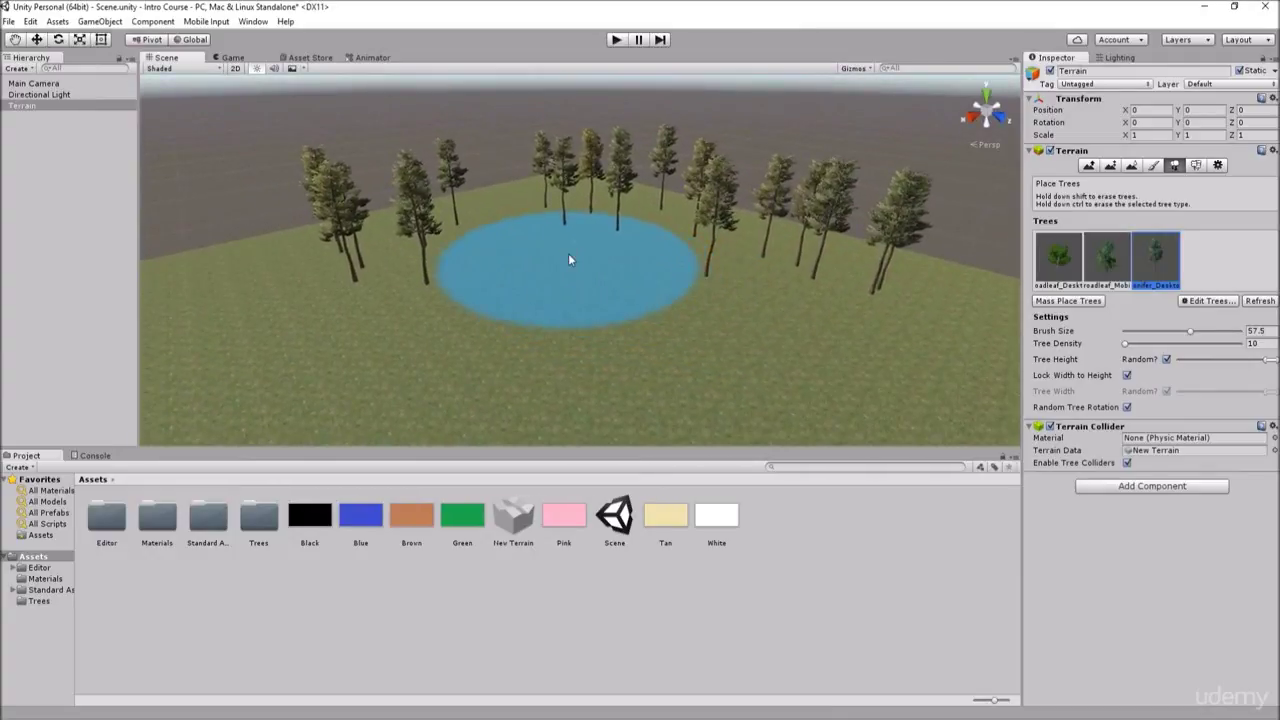
# Set the tree density to 58 and paint a thick conifer forest beside the sparse groups
pyautogui.click(1126, 345)
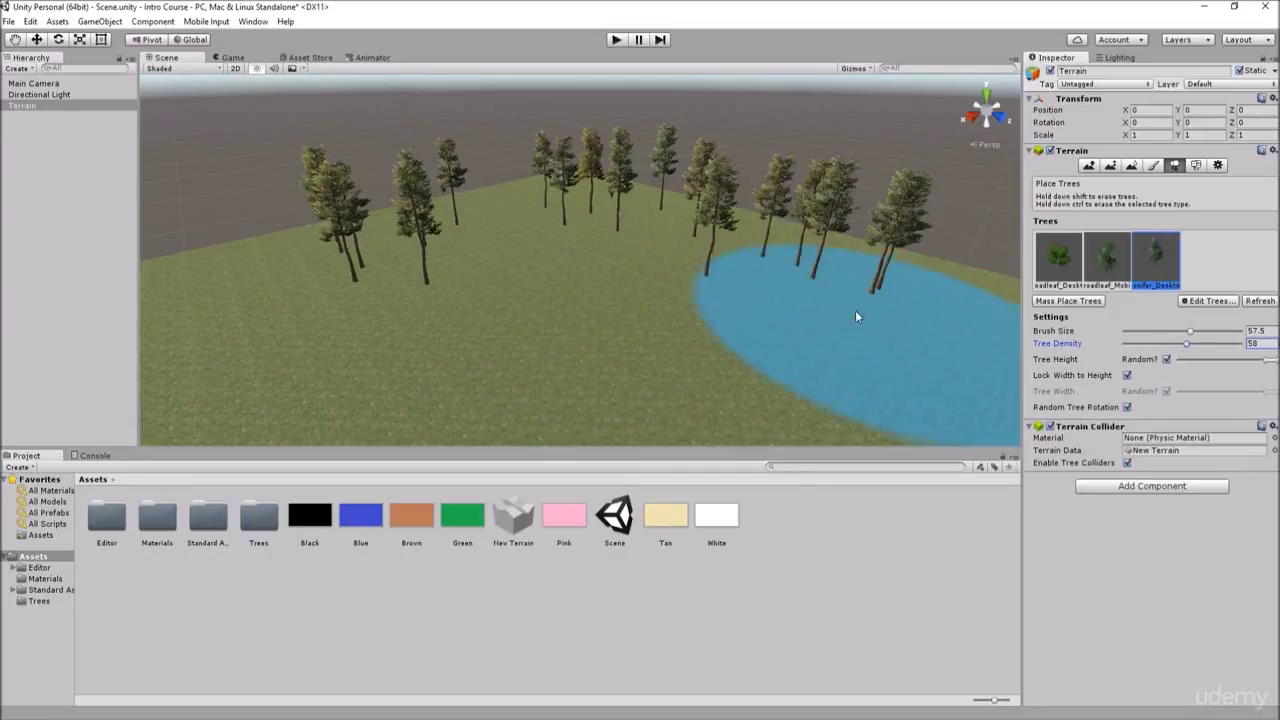
pyautogui.moveTo(734, 286); pyautogui.dragTo(494, 252, button='right')
pyautogui.moveTo(494, 252)
pyautogui.mouseDown()
pyautogui.moveTo(509, 297)
pyautogui.moveTo(645, 307)
pyautogui.mouseUp()
pyautogui.moveTo(645, 301); pyautogui.dragTo(844, 288, button='right')
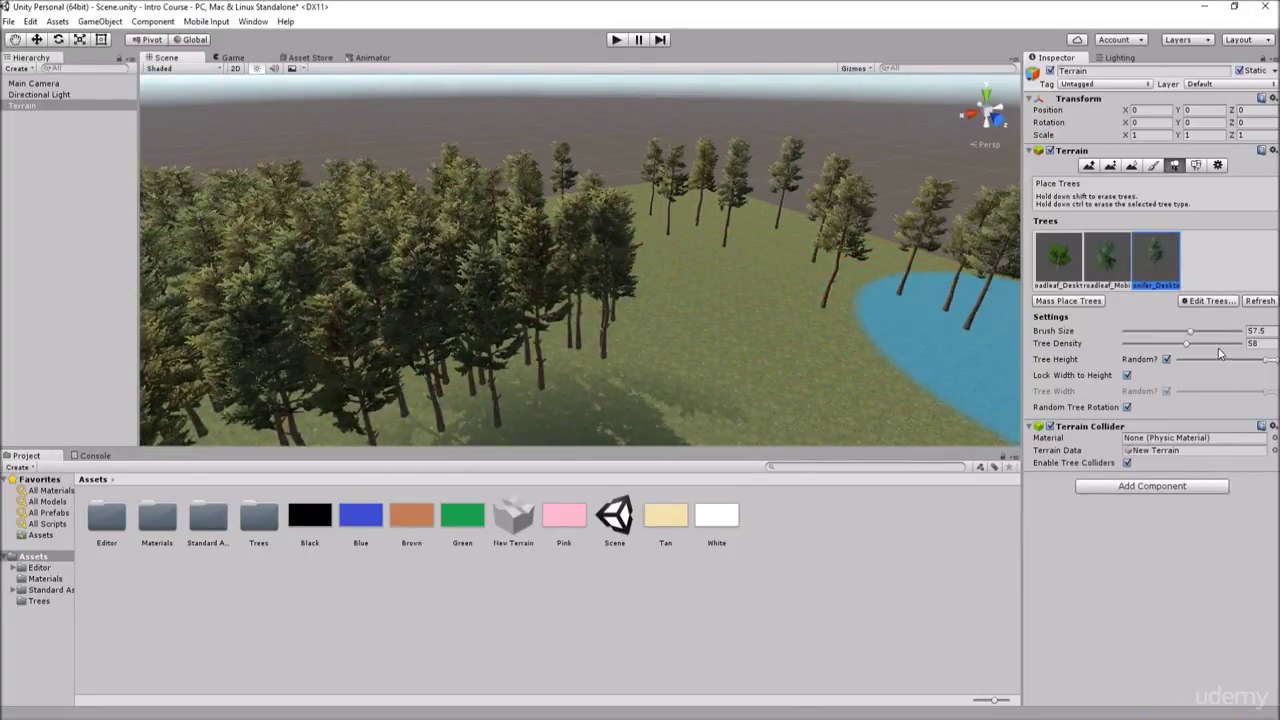
# Paint conifers at tree density 100 over the open grass, and erase all trees from the terrain
pyautogui.moveTo(1220, 344); pyautogui.dragTo(1245, 344)
pyautogui.moveTo(880, 320); pyautogui.dragTo(567, 343)
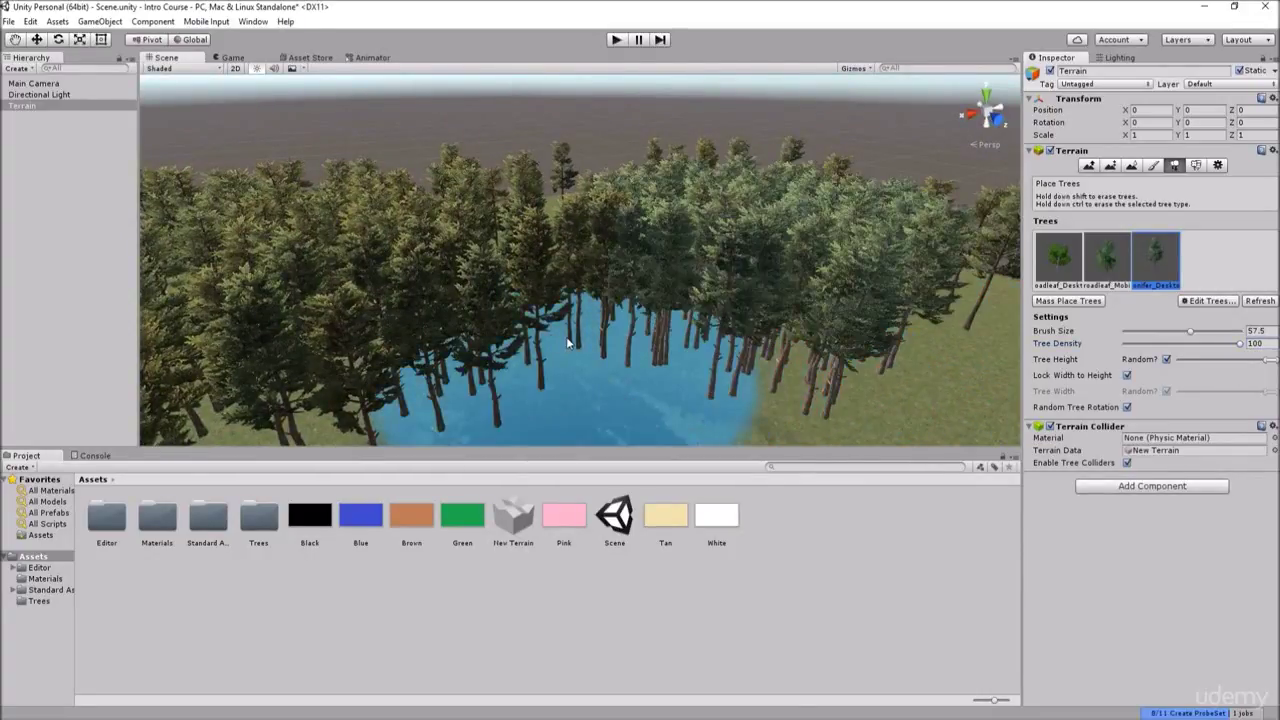
pyautogui.moveTo(867, 348)
pyautogui.keyDown('shift'); pyautogui.mouseDown()
pyautogui.moveTo(624, 319)
pyautogui.moveTo(331, 323)
pyautogui.moveTo(474, 309)
pyautogui.moveTo(609, 243)
pyautogui.moveTo(771, 251)
pyautogui.mouseUp(); pyautogui.keyUp('shift')
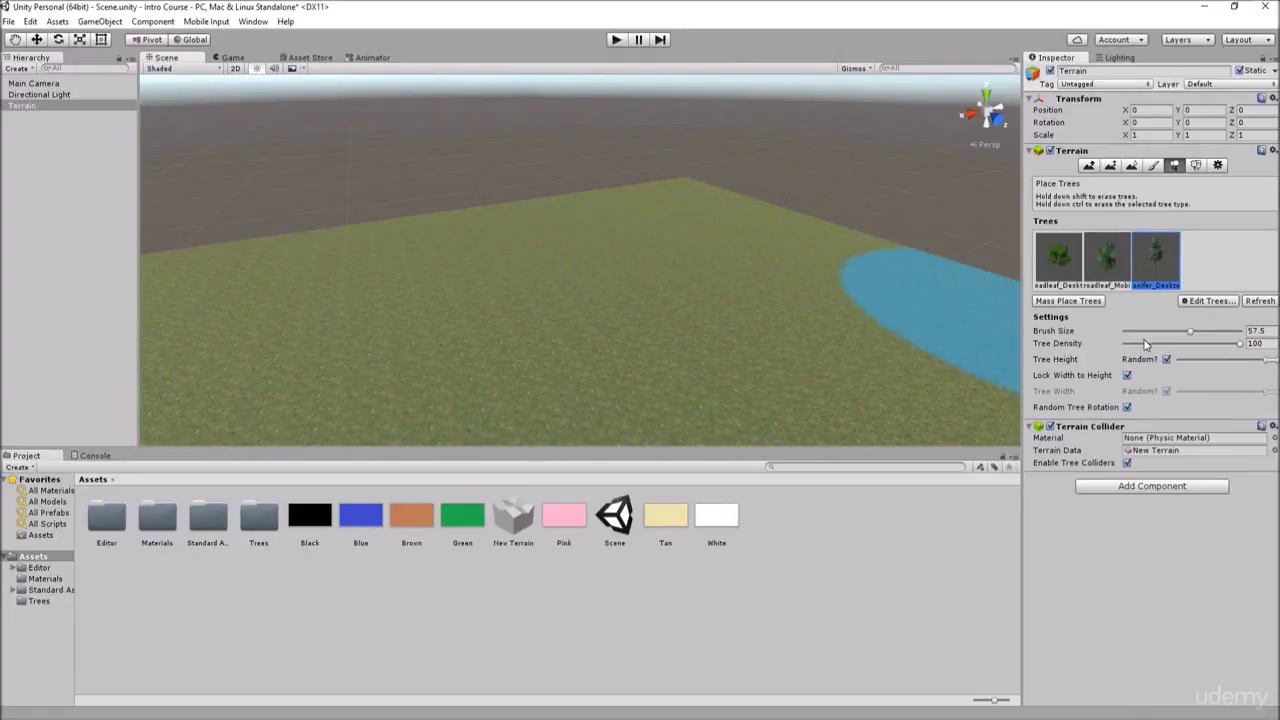
# Set the tree density to 10 and paint scattered conifers across the empty terrain
pyautogui.moveTo(1146, 344); pyautogui.dragTo(1125, 344)
pyautogui.click(498, 266)
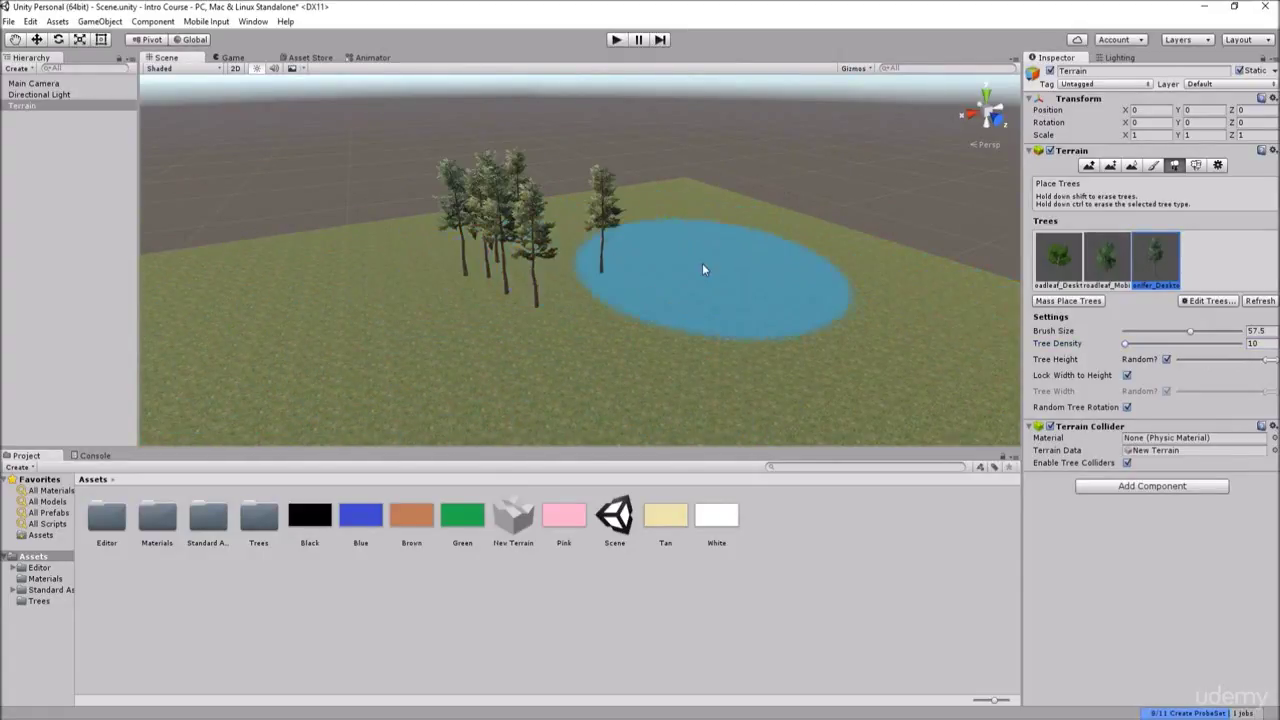
pyautogui.moveTo(702, 268)
pyautogui.mouseDown()
pyautogui.moveTo(529, 321)
pyautogui.moveTo(325, 307)
pyautogui.moveTo(175, 390)
pyautogui.moveTo(205, 395)
pyautogui.mouseUp()
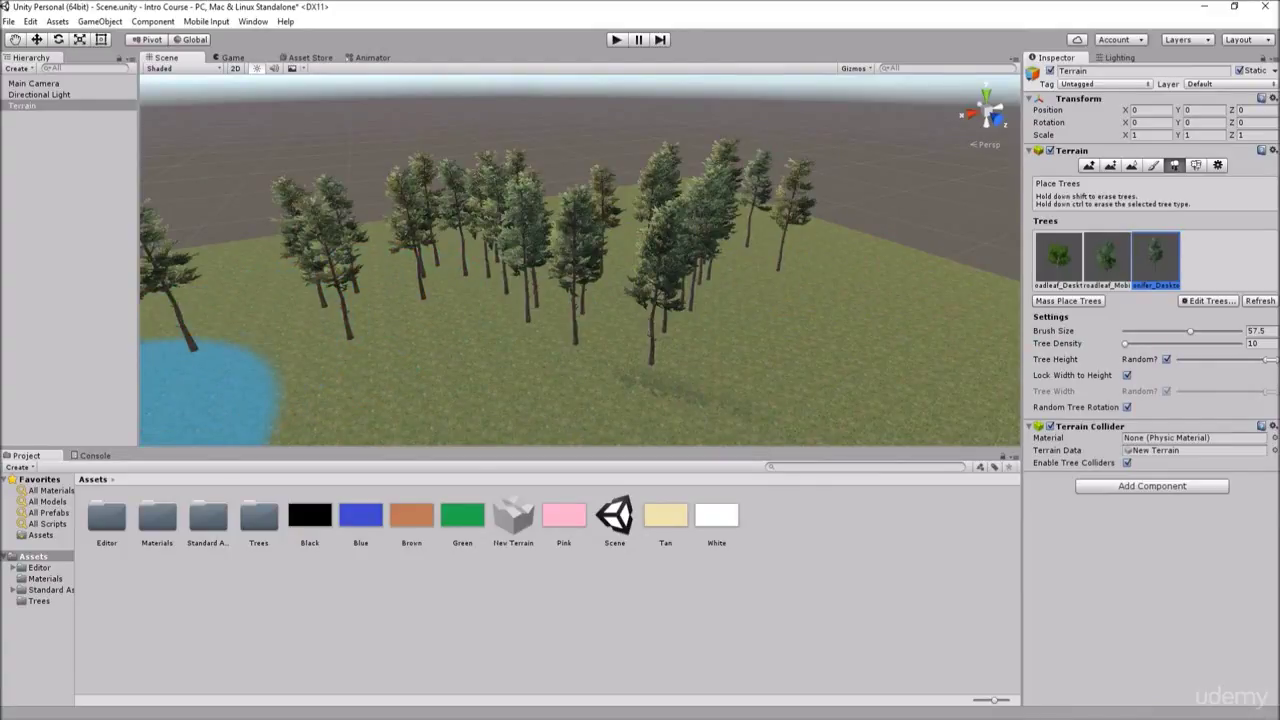
# Toggle random tree height off and back on, and paint more conifers across the middle of the terrain
pyautogui.click(1166, 359)
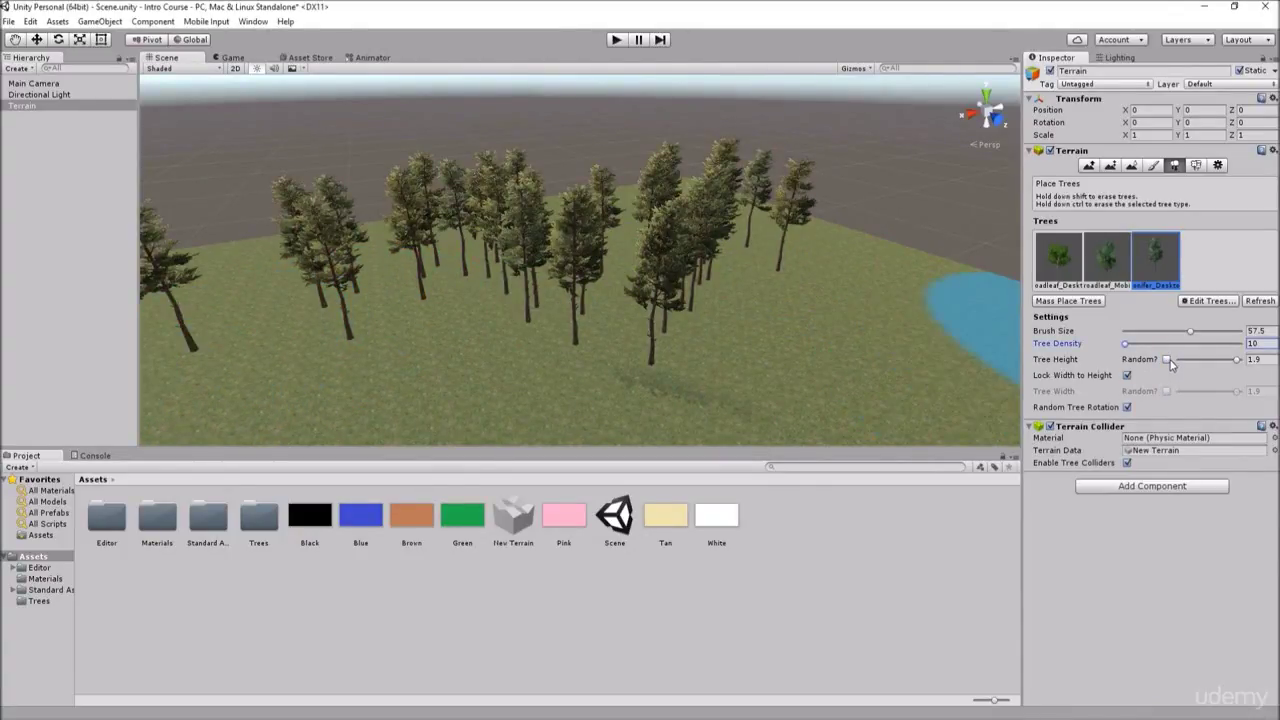
pyautogui.click(1166, 359)
pyautogui.scroll(3, 770, 303)
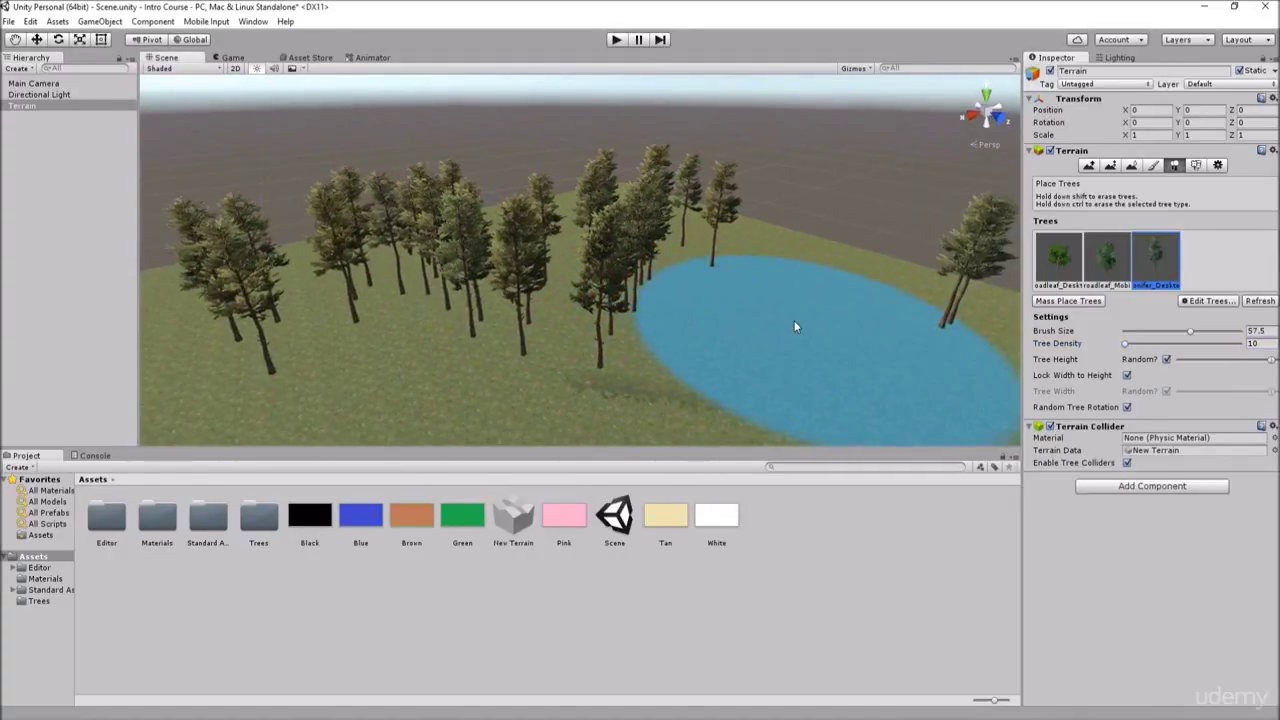
pyautogui.moveTo(794, 326)
pyautogui.mouseDown()
pyautogui.moveTo(222, 390)
pyautogui.moveTo(270, 380)
pyautogui.mouseUp()
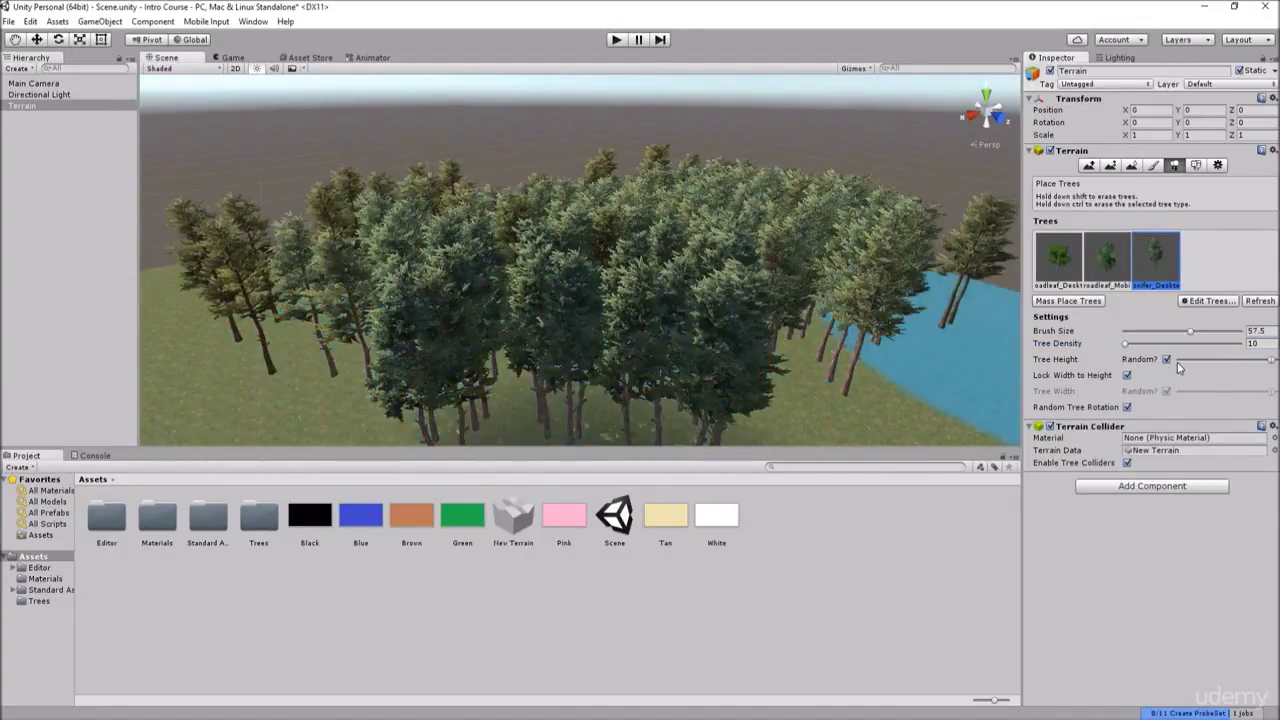
# Turn off random tree height, set the tree height to 0.39, and paint small conifers in front of the forest
pyautogui.click(1166, 359)
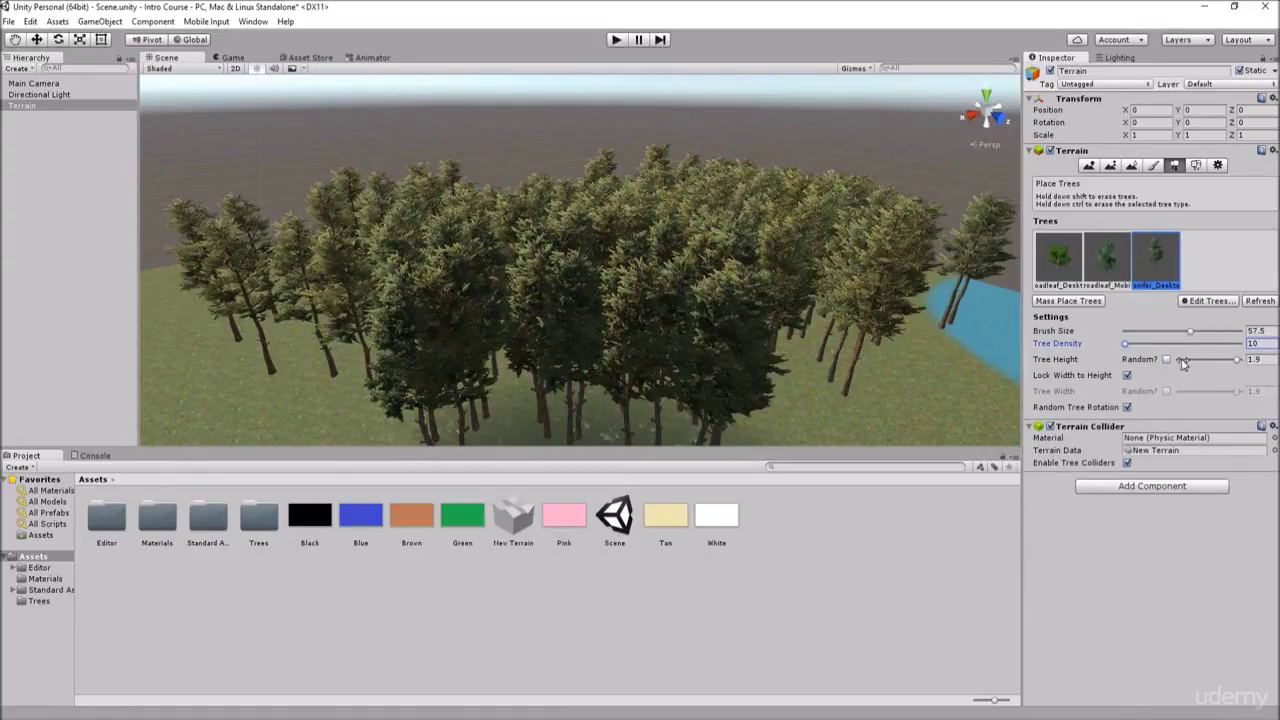
pyautogui.moveTo(1238, 362); pyautogui.dragTo(1190, 372)
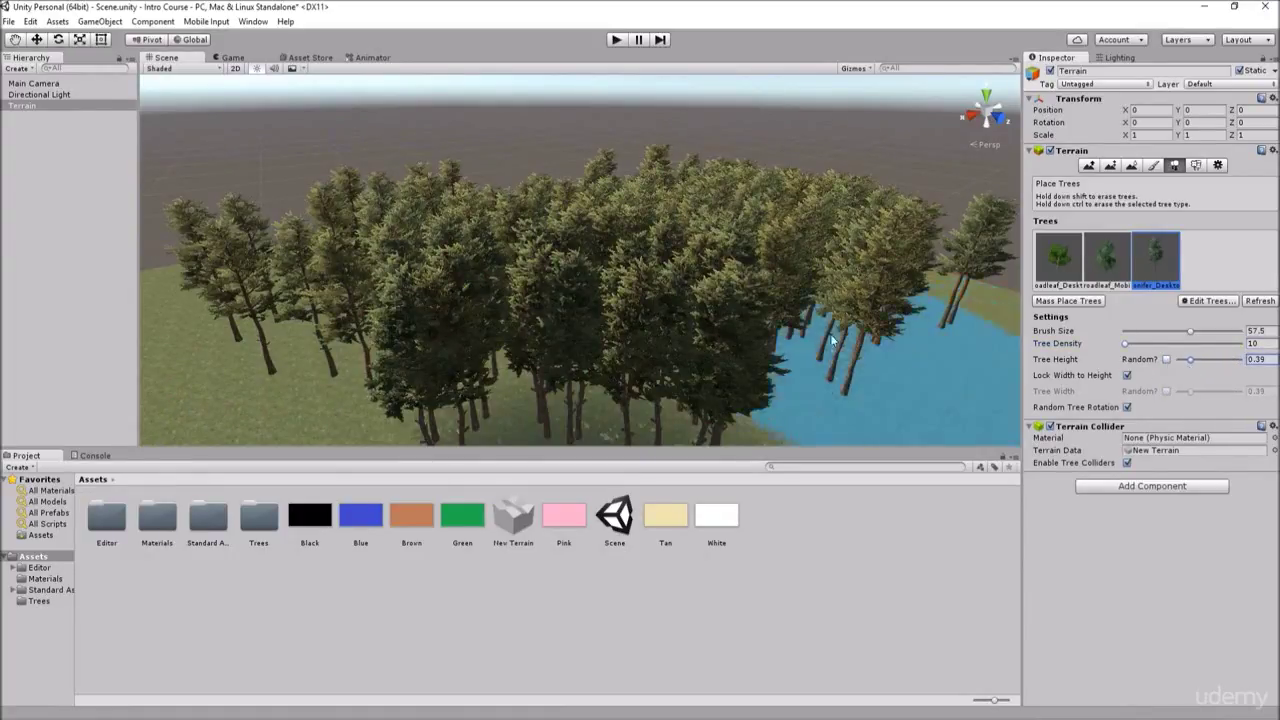
pyautogui.moveTo(831, 340); pyautogui.dragTo(570, 347, button='right')
pyautogui.click(572, 348)
pyautogui.moveTo(680, 350); pyautogui.dragTo(600, 360, button='right')
pyautogui.moveTo(600, 360)
pyautogui.mouseDown()
pyautogui.moveTo(521, 345)
pyautogui.moveTo(560, 355)
pyautogui.mouseUp()
pyautogui.moveTo(560, 355)
pyautogui.mouseDown(button='right')
pyautogui.moveTo(716, 323)
pyautogui.moveTo(820, 325)
pyautogui.mouseUp(button='right')
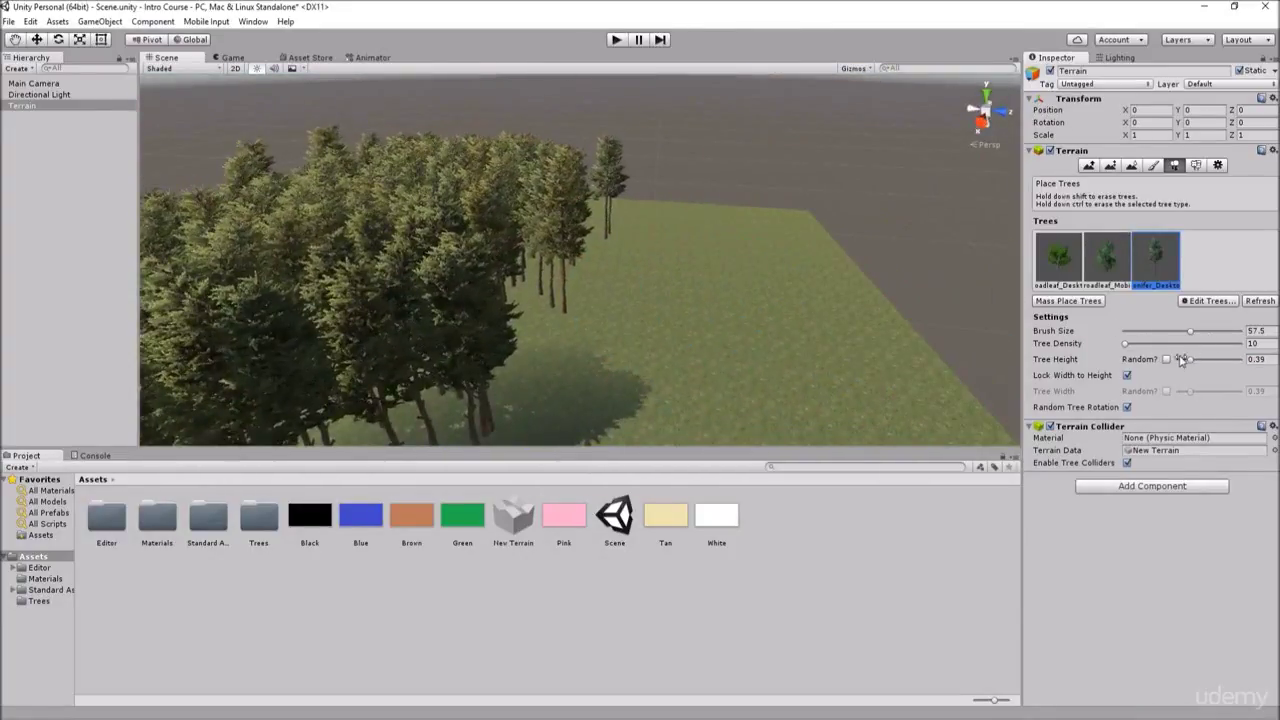
# Set the tree height to 2, paint tall conifers on the open grass beside the forest, and re-enable random height
pyautogui.moveTo(1190, 359); pyautogui.dragTo(1240, 359)
pyautogui.moveTo(711, 286)
pyautogui.mouseDown()
pyautogui.moveTo(669, 314)
pyautogui.moveTo(762, 315)
pyautogui.mouseUp()
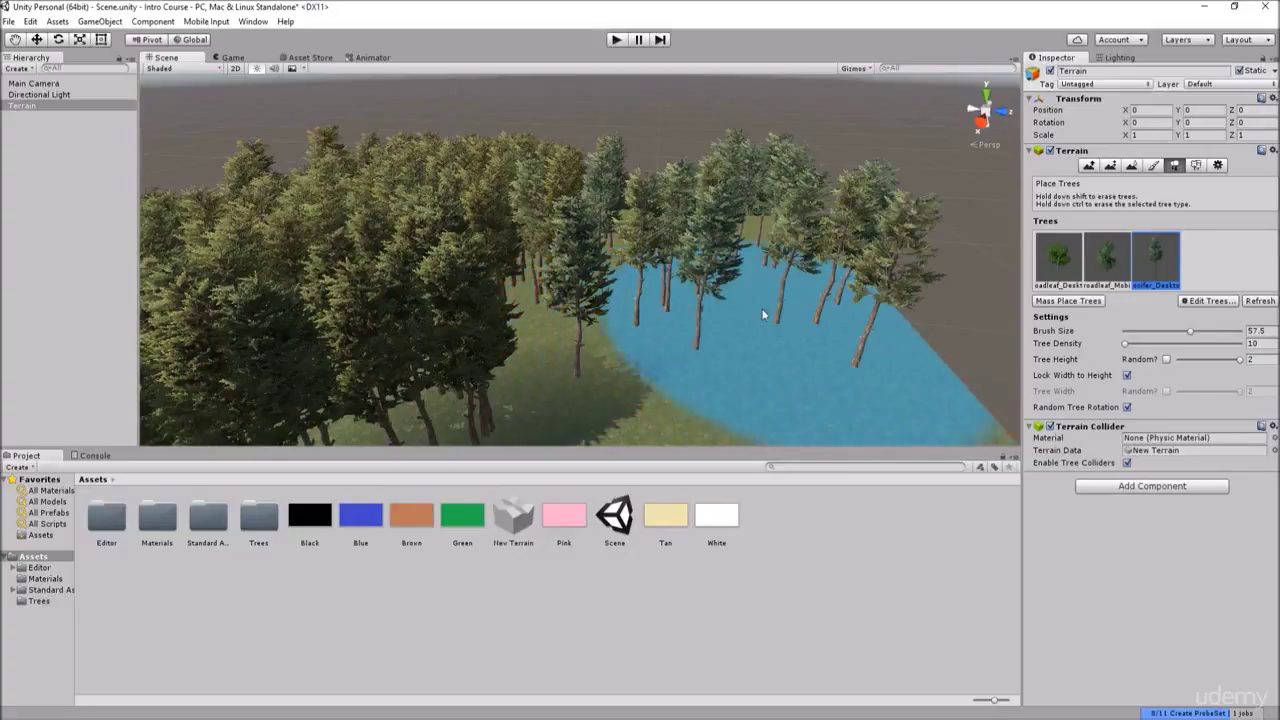
pyautogui.click(1166, 359)
# Erase the conifer forest from the terrain and place a small conifer group near the far corner
pyautogui.moveTo(800, 350)
pyautogui.mouseDown(button='right')
pyautogui.moveTo(757, 343)
pyautogui.moveTo(743, 357)
pyautogui.moveTo(483, 319)
pyautogui.moveTo(280, 360)
pyautogui.moveTo(566, 291)
pyautogui.moveTo(674, 291)
pyautogui.moveTo(389, 303)
pyautogui.moveTo(394, 286)
pyautogui.mouseUp(button='right')
pyautogui.moveTo(652, 302); pyautogui.dragTo(735, 300, button='right')
pyautogui.moveTo(738, 291)
pyautogui.keyDown('shift'); pyautogui.mouseDown()
pyautogui.moveTo(747, 250)
pyautogui.moveTo(908, 398)
pyautogui.moveTo(763, 346)
pyautogui.mouseUp(); pyautogui.keyUp('shift')
pyautogui.moveTo(660, 305); pyautogui.dragTo(537, 288, button='right')
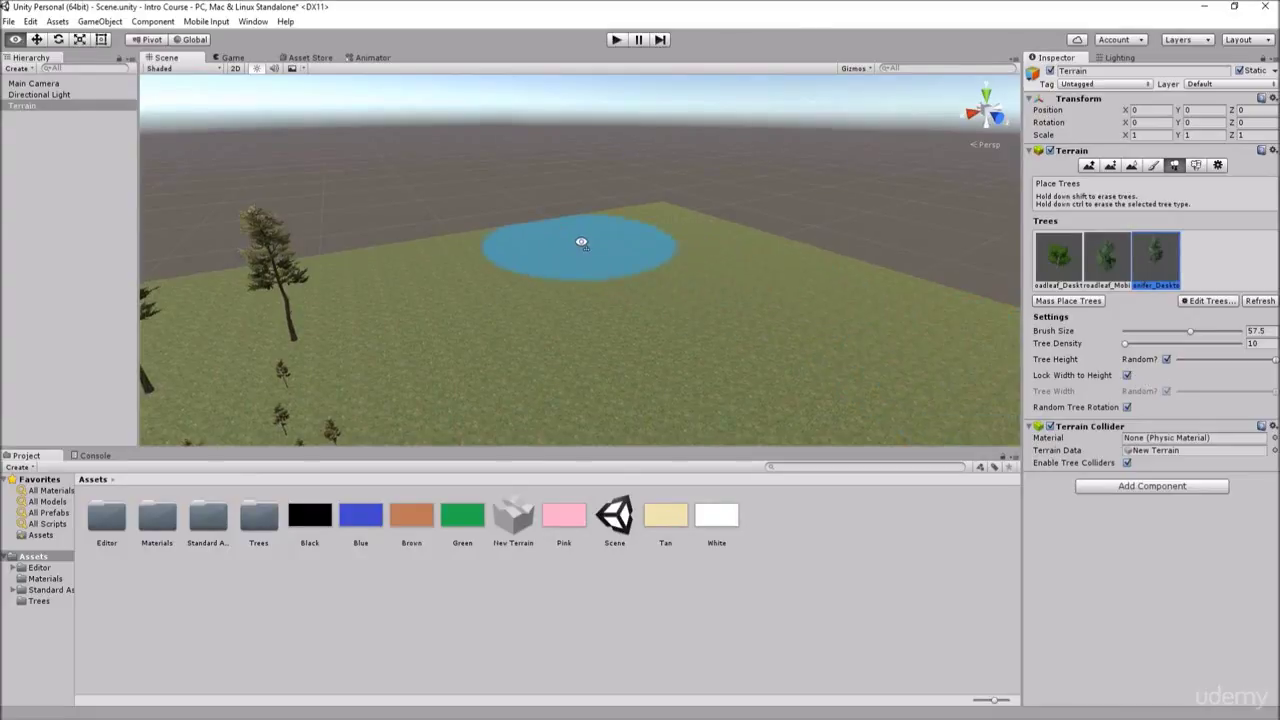
pyautogui.click(646, 251)
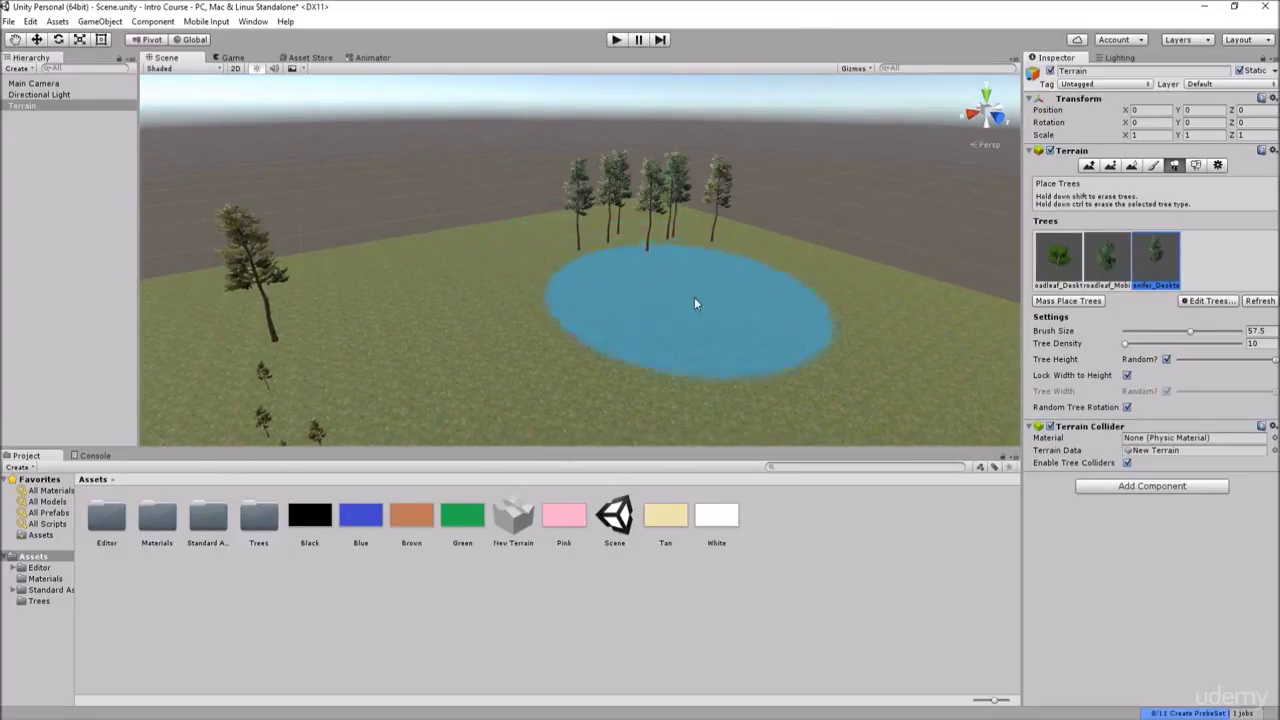
# Unlock the tree width from the height, lower the random width range, and paint tall, thin conifers
pyautogui.click(1127, 375)
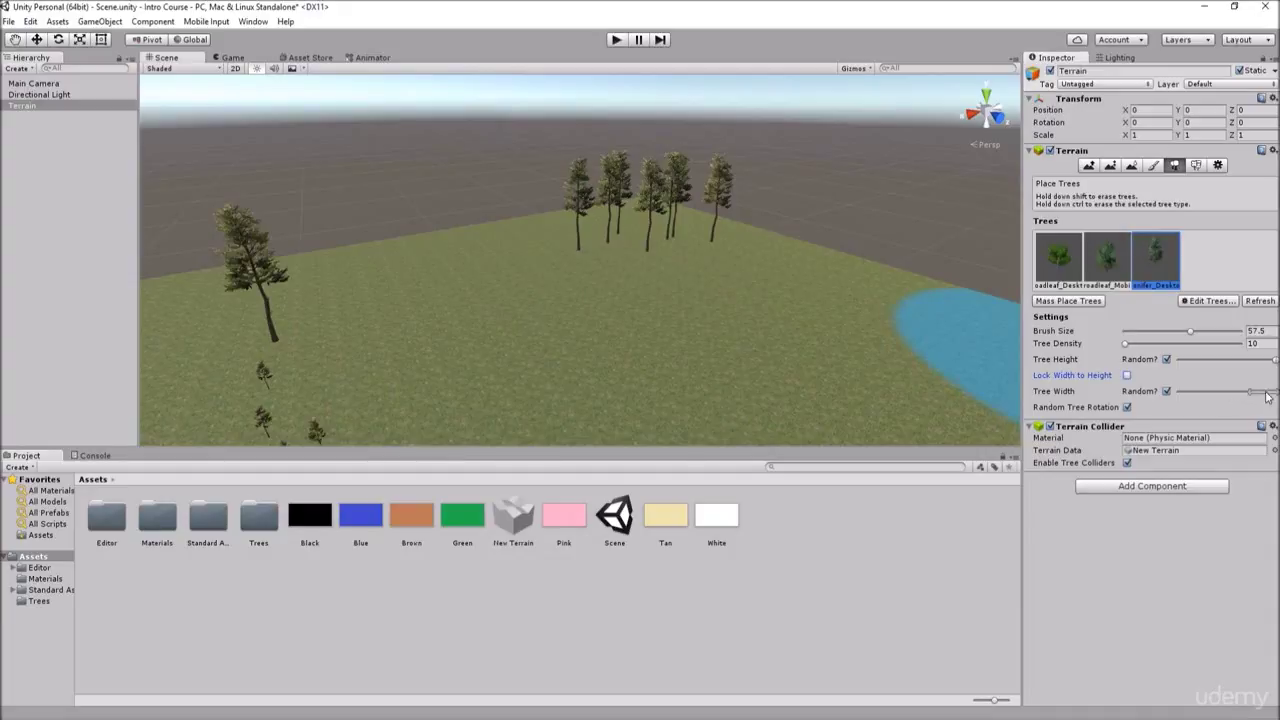
pyautogui.moveTo(1253, 392); pyautogui.dragTo(1191, 399)
pyautogui.moveTo(655, 320)
pyautogui.mouseDown()
pyautogui.moveTo(503, 334)
pyautogui.moveTo(583, 337)
pyautogui.mouseUp()
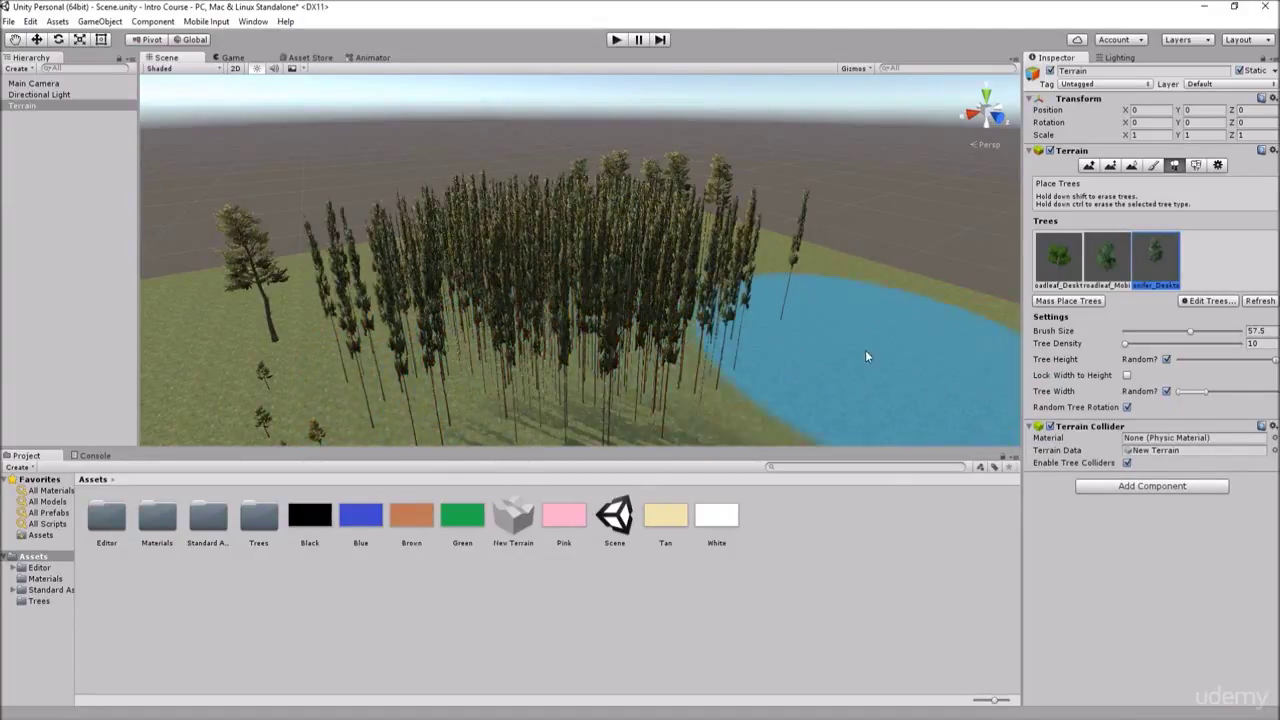
# Raise the random width range, lower the random height range, and paint short, wide conifers beside the thin ones
pyautogui.moveTo(1192, 395); pyautogui.dragTo(1251, 392)
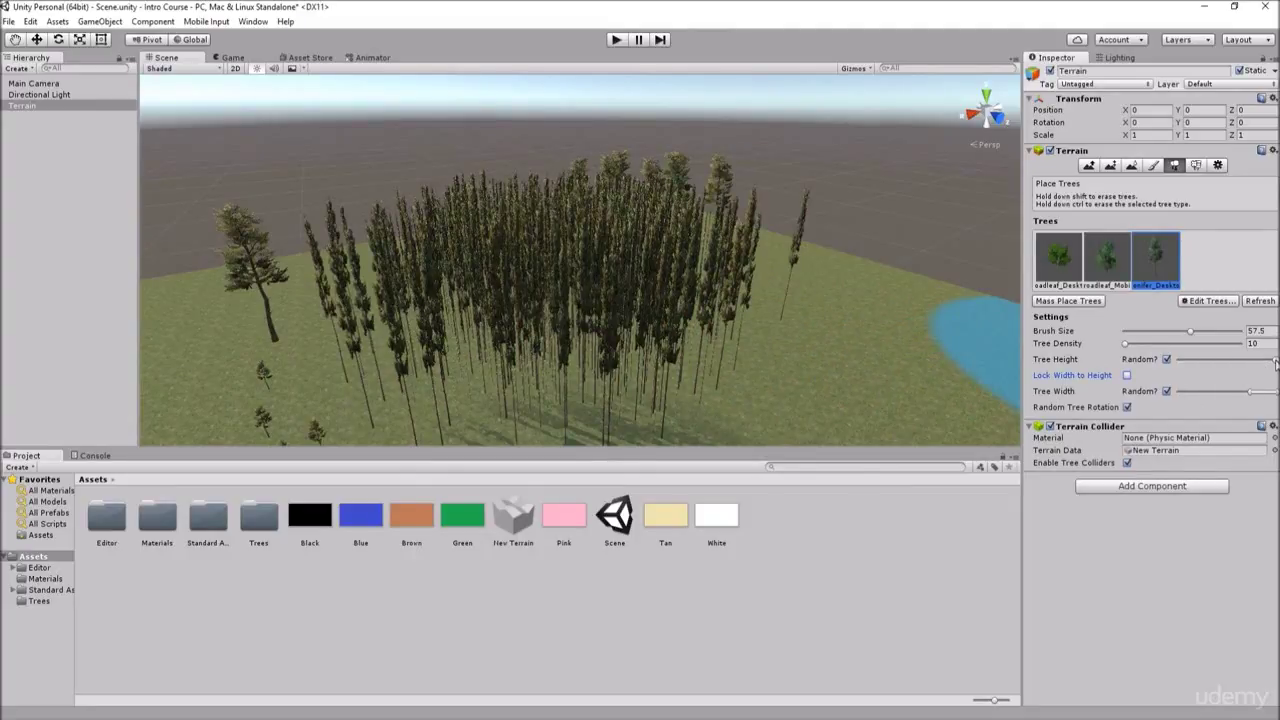
pyautogui.moveTo(1257, 360); pyautogui.dragTo(1182, 360)
pyautogui.moveTo(840, 355); pyautogui.dragTo(762, 366)
pyautogui.moveTo(762, 366); pyautogui.dragTo(836, 400, button='right')
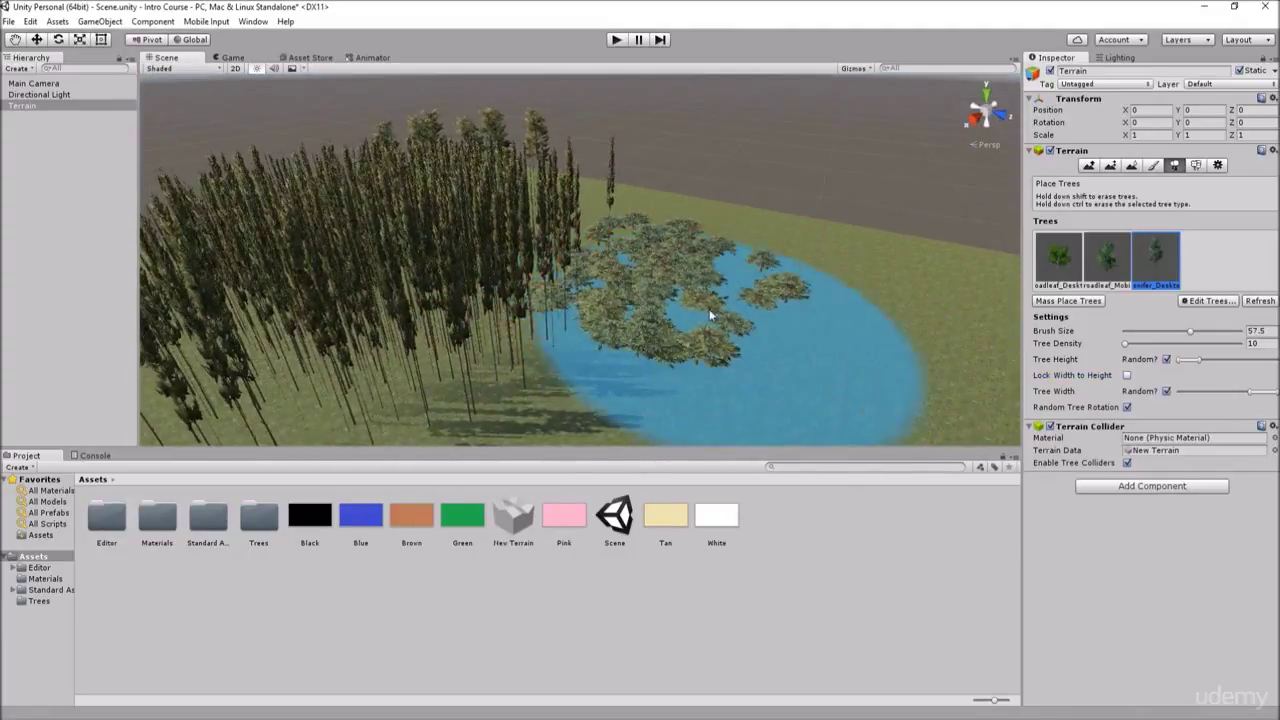
# Erase the thin and wide conifers from the terrain and lock the tree width to the height again
pyautogui.moveTo(711, 316); pyautogui.dragTo(575, 300, button='right')
pyautogui.moveTo(575, 300)
pyautogui.keyDown('shift'); pyautogui.mouseDown()
pyautogui.moveTo(558, 300)
pyautogui.moveTo(870, 352)
pyautogui.mouseUp(); pyautogui.keyUp('shift')
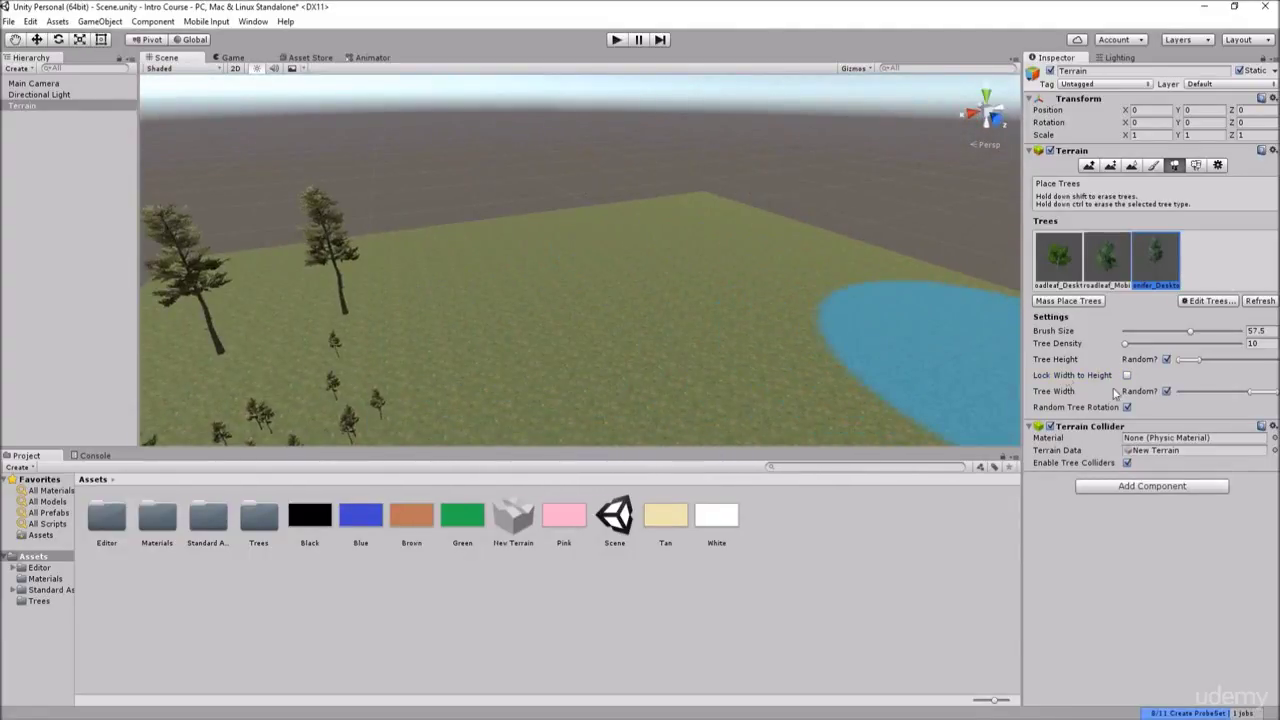
pyautogui.click(1127, 375)
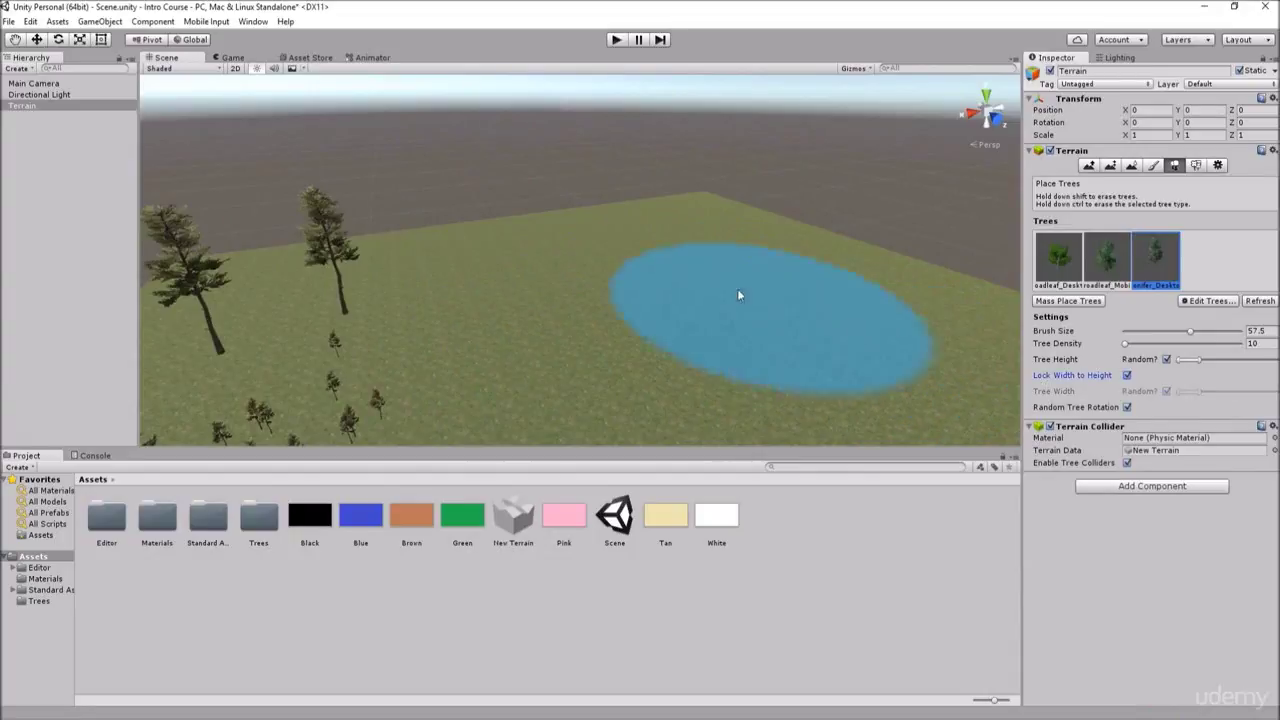
# Paint tiny conifers with the low random height range, and paint larger ones around them with a raised range
pyautogui.moveTo(690, 285)
pyautogui.mouseDown()
pyautogui.moveTo(531, 264)
pyautogui.moveTo(652, 280)
pyautogui.moveTo(665, 252)
pyautogui.mouseUp()
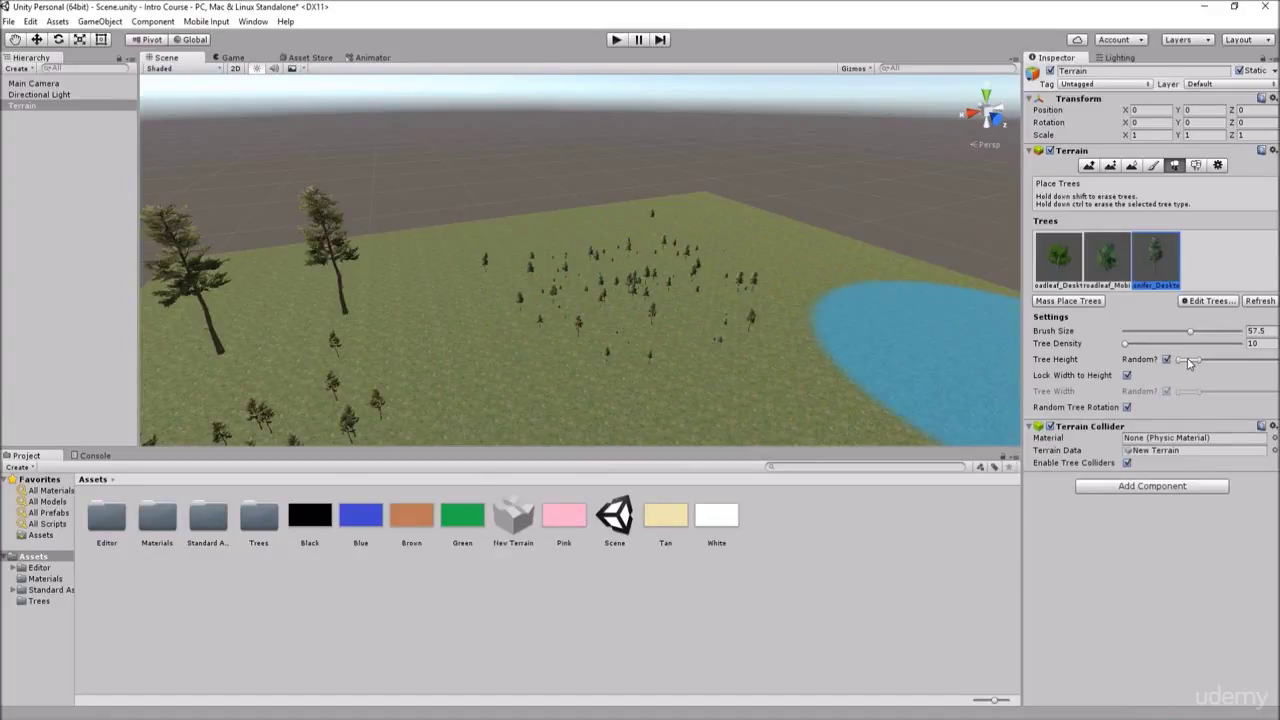
pyautogui.moveTo(1190, 363); pyautogui.dragTo(1268, 367)
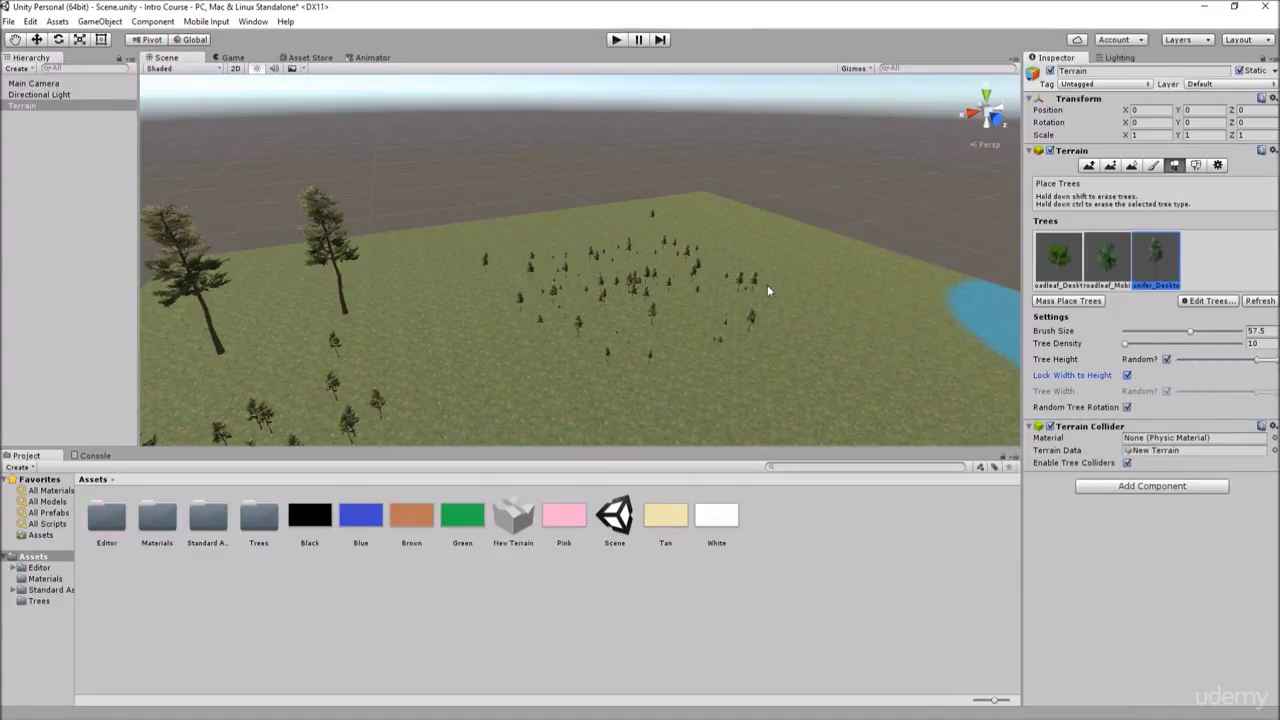
pyautogui.moveTo(922, 325)
pyautogui.mouseDown()
pyautogui.moveTo(715, 275)
pyautogui.moveTo(572, 340)
pyautogui.moveTo(457, 258)
pyautogui.moveTo(449, 270)
pyautogui.mouseUp()
pyautogui.moveTo(711, 252); pyautogui.dragTo(716, 288, button='right')
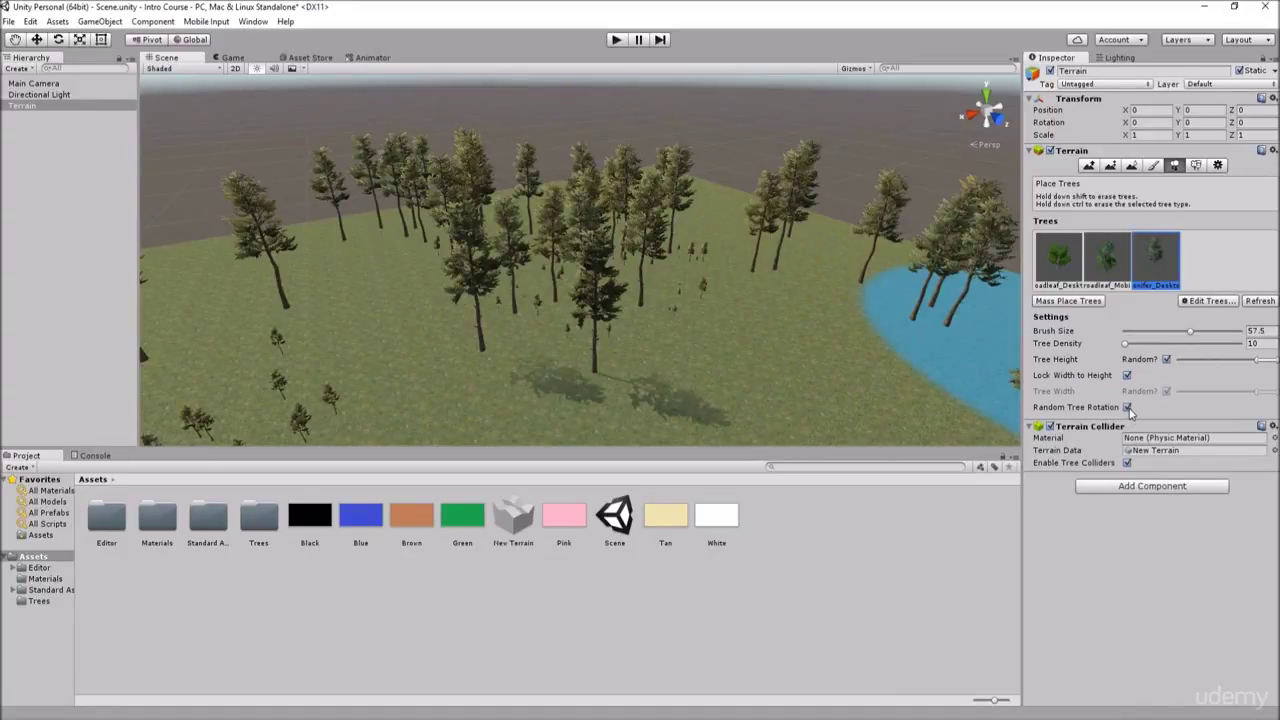
# Erase the painted conifers across the middle of the terrain, with random tree rotation left enabled
pyautogui.click(1128, 408)
pyautogui.moveTo(850, 364)
pyautogui.mouseDown()
pyautogui.moveTo(772, 368)
pyautogui.moveTo(660, 335)
pyautogui.moveTo(688, 320)
pyautogui.moveTo(1012, 350)
pyautogui.moveTo(651, 323)
pyautogui.moveTo(760, 333)
pyautogui.moveTo(586, 371)
pyautogui.moveTo(751, 262)
pyautogui.moveTo(910, 373)
pyautogui.moveTo(603, 249)
pyautogui.moveTo(283, 309)
pyautogui.moveTo(531, 209)
pyautogui.moveTo(570, 215)
pyautogui.mouseUp()
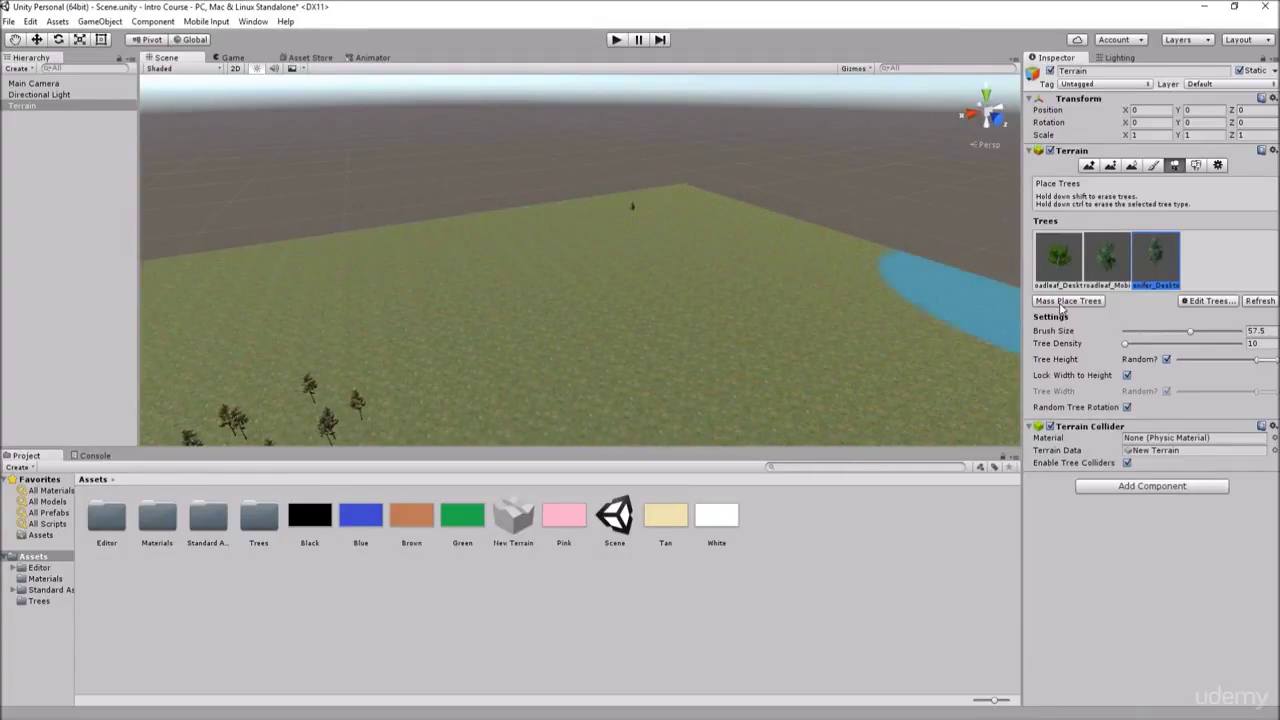
# Mass place 100 trees across the terrain while keeping the existing trees
pyautogui.click(1066, 301)
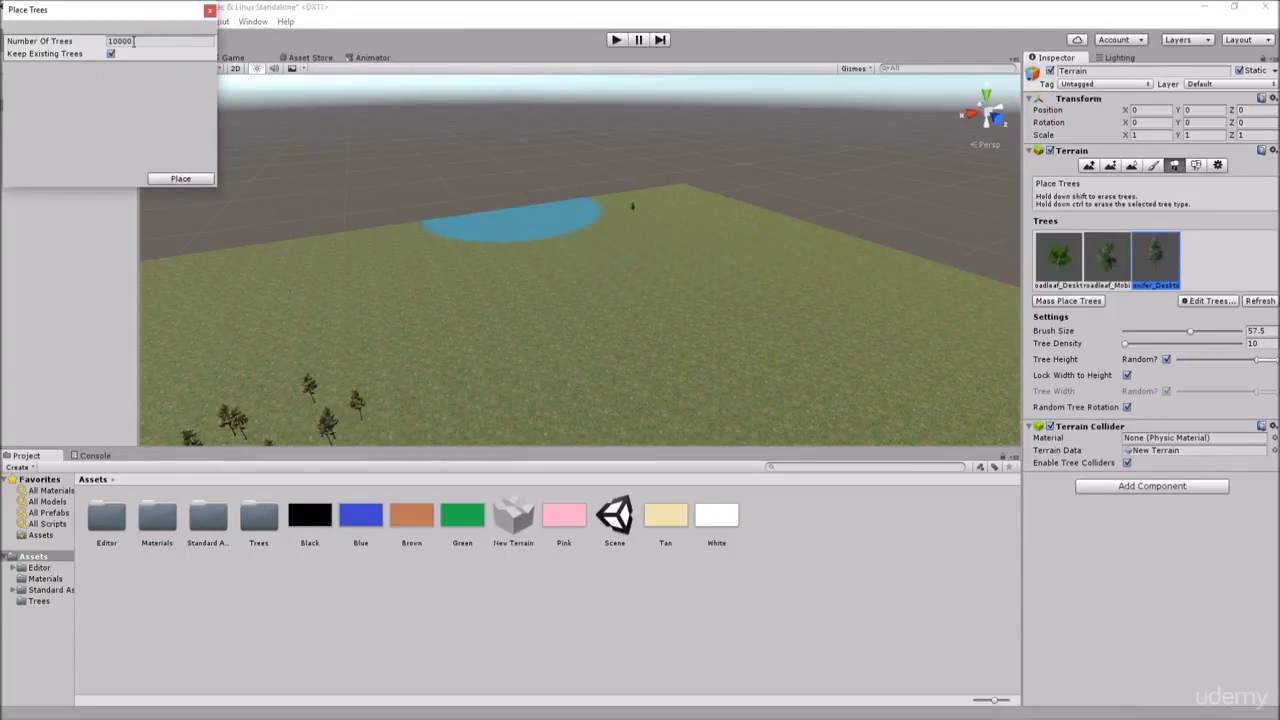
pyautogui.click(141, 41)
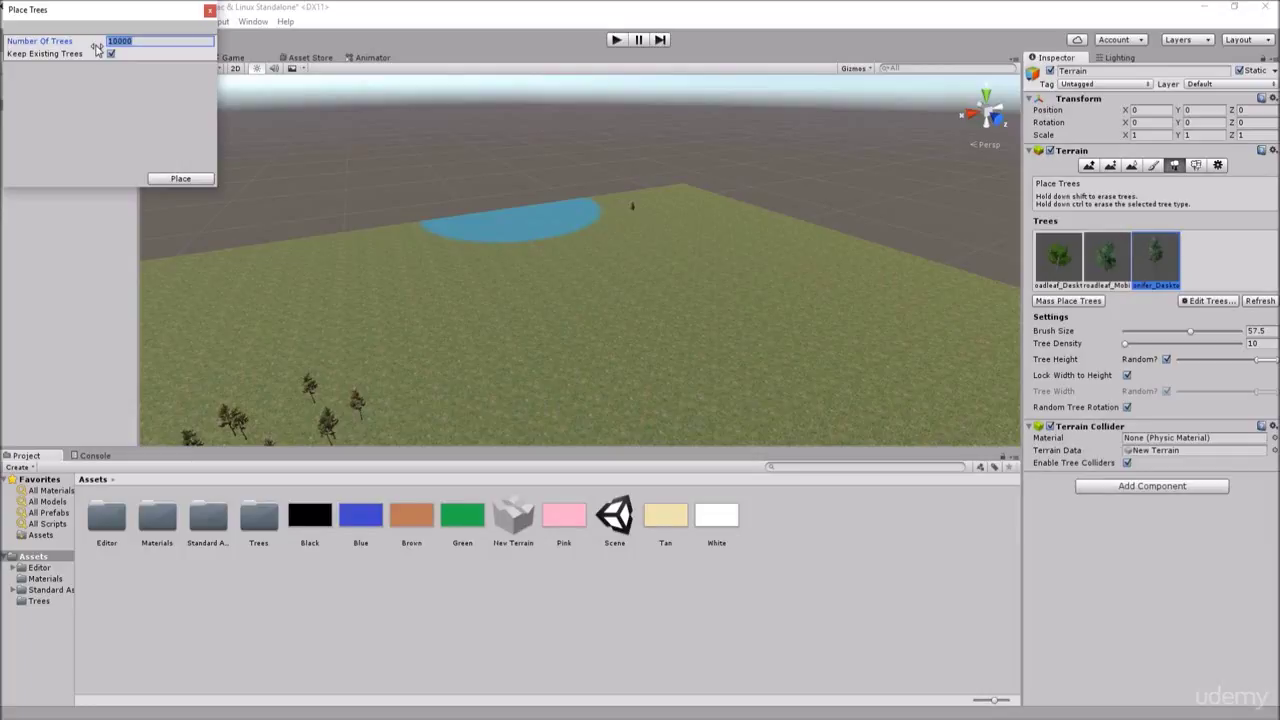
pyautogui.write('100')
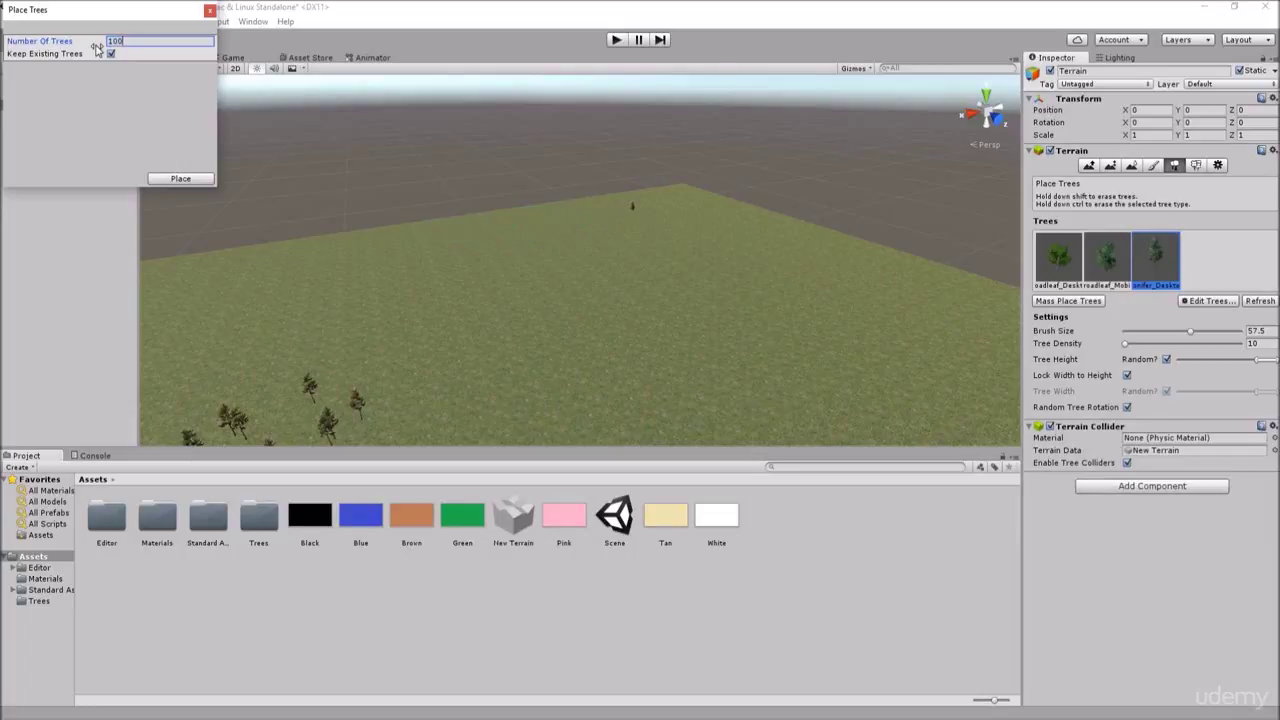
pyautogui.click(190, 181)
pyautogui.moveTo(631, 286)
pyautogui.keyDown('alt'); pyautogui.mouseDown()
pyautogui.moveTo(580, 305)
pyautogui.moveTo(772, 270)
pyautogui.moveTo(820, 294)
pyautogui.mouseUp(); pyautogui.keyUp('alt')
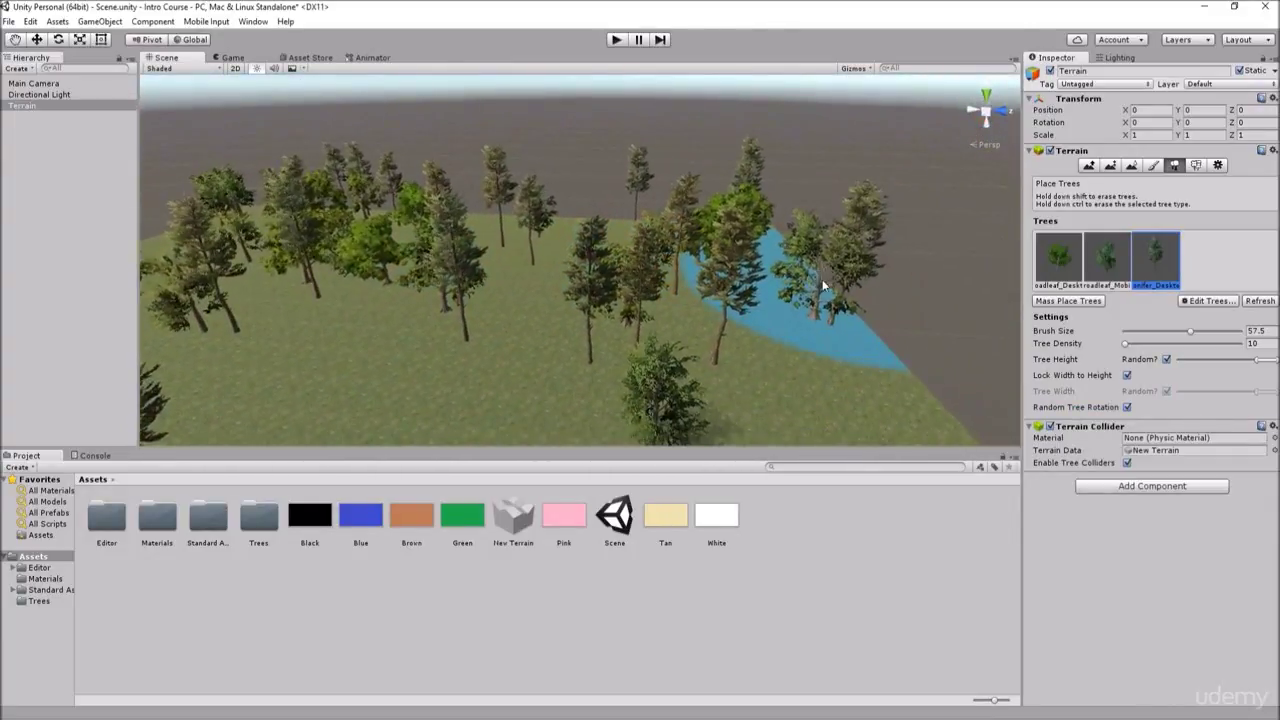
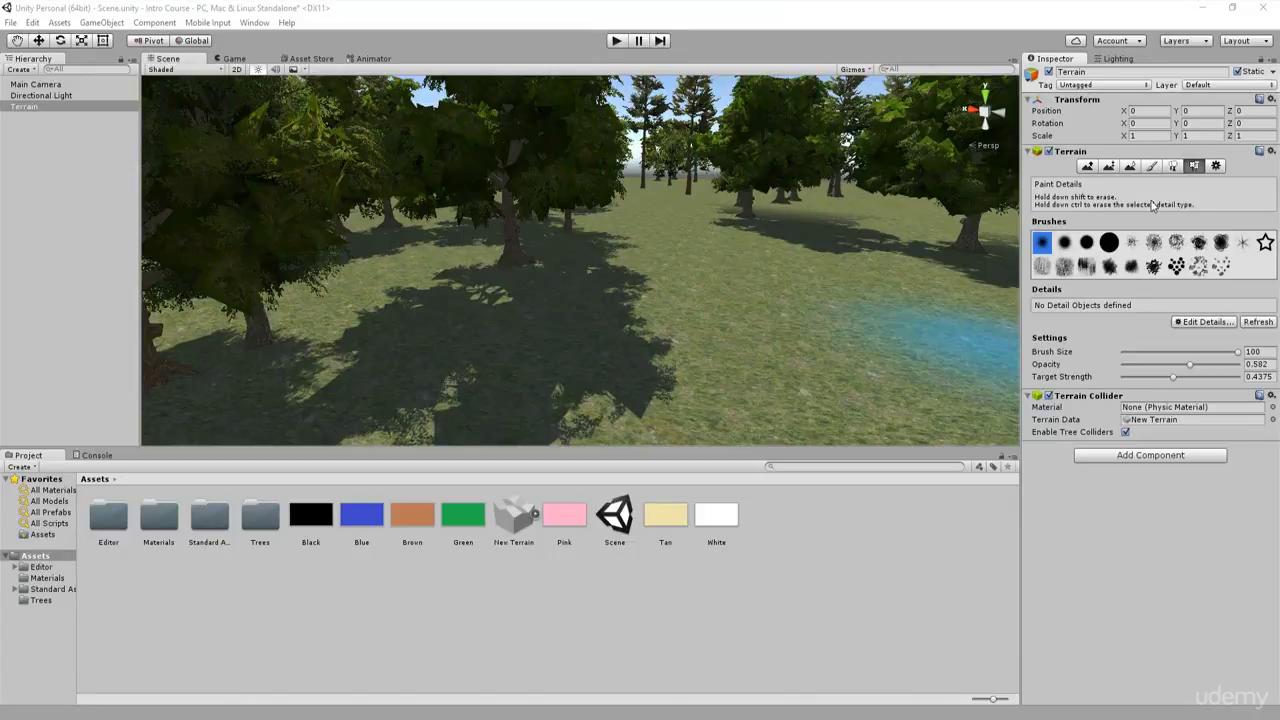
# Add GrassFrond02AlbedoAlpha as a grass texture to the terrain details
pyautogui.click(1206, 321)
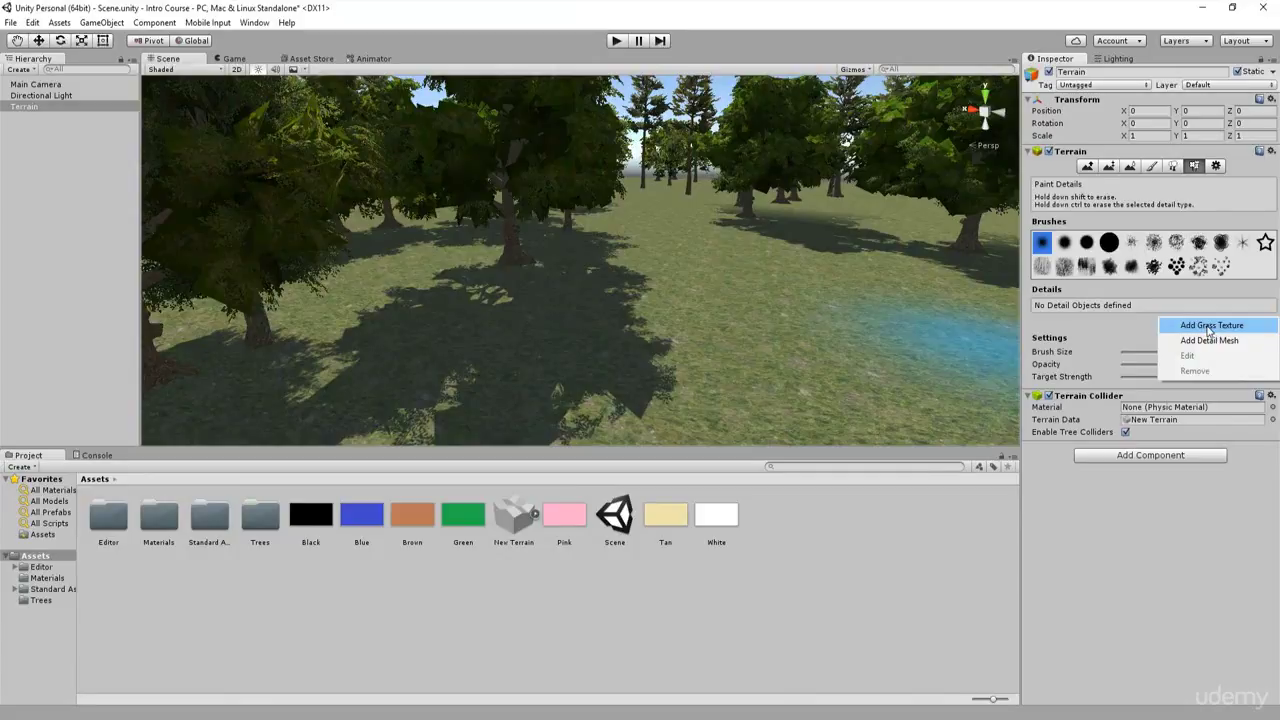
pyautogui.click(1209, 327)
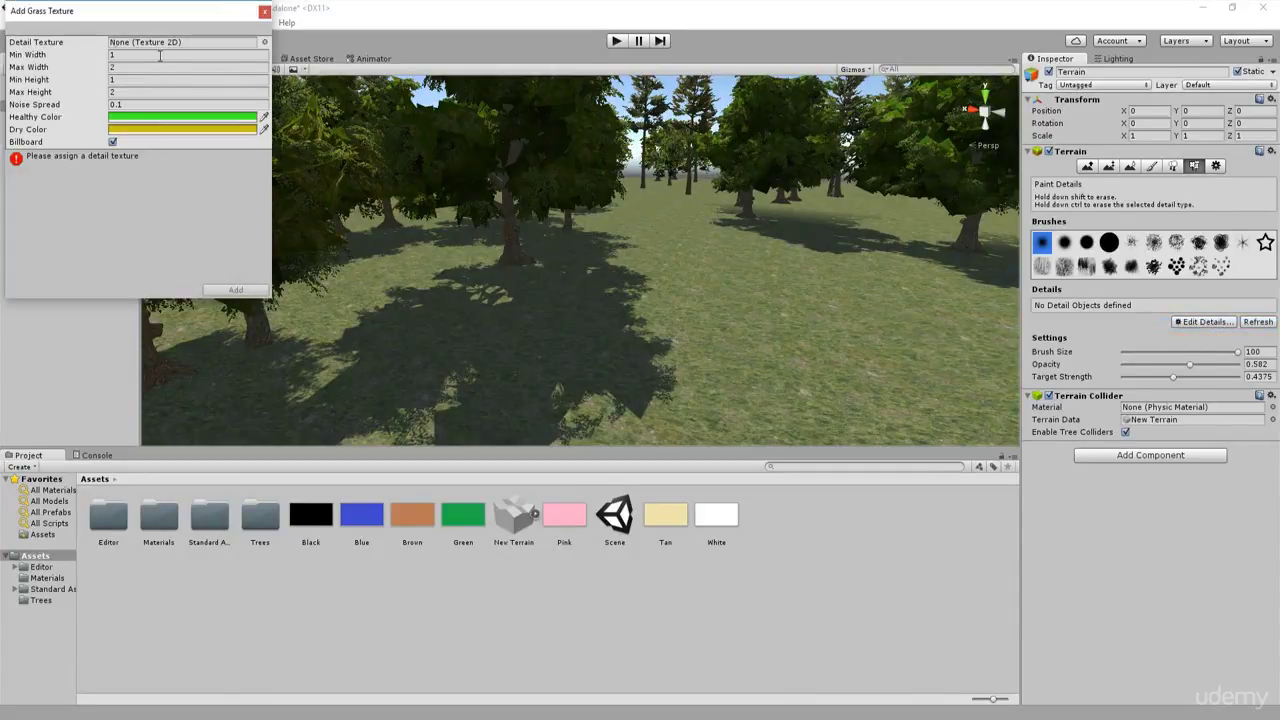
pyautogui.click(265, 43)
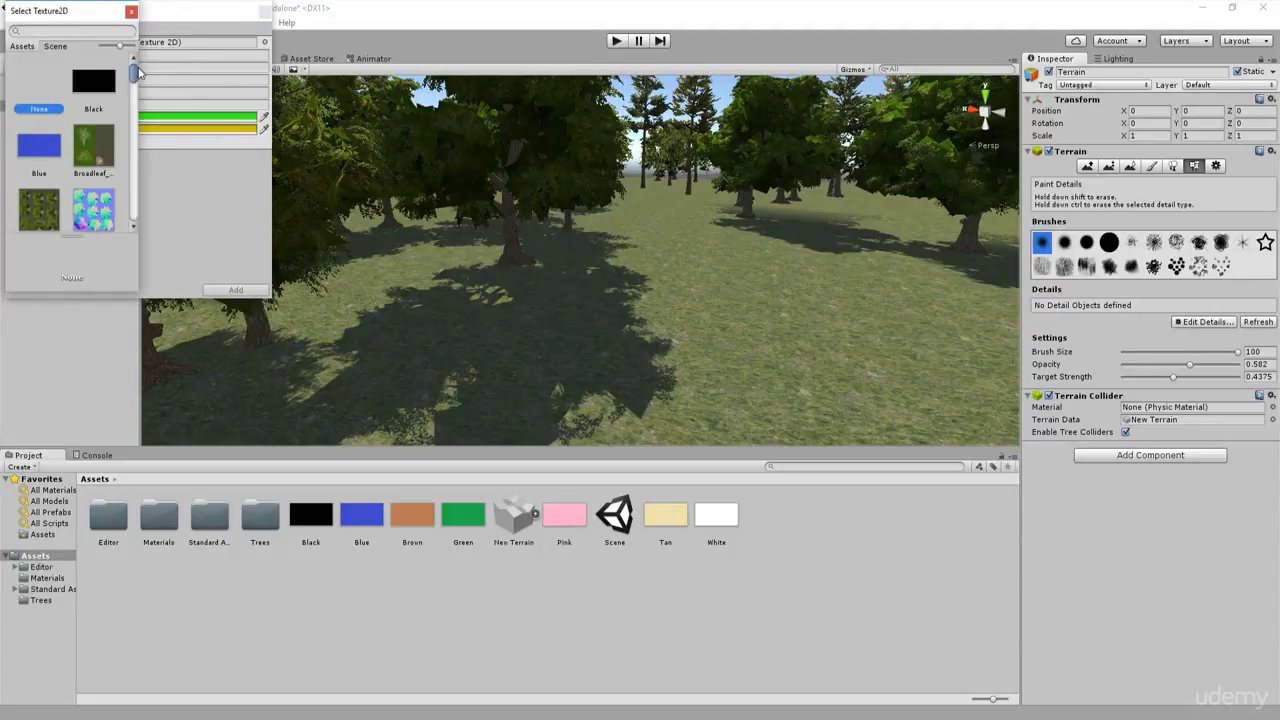
pyautogui.moveTo(136, 83); pyautogui.dragTo(137, 150)
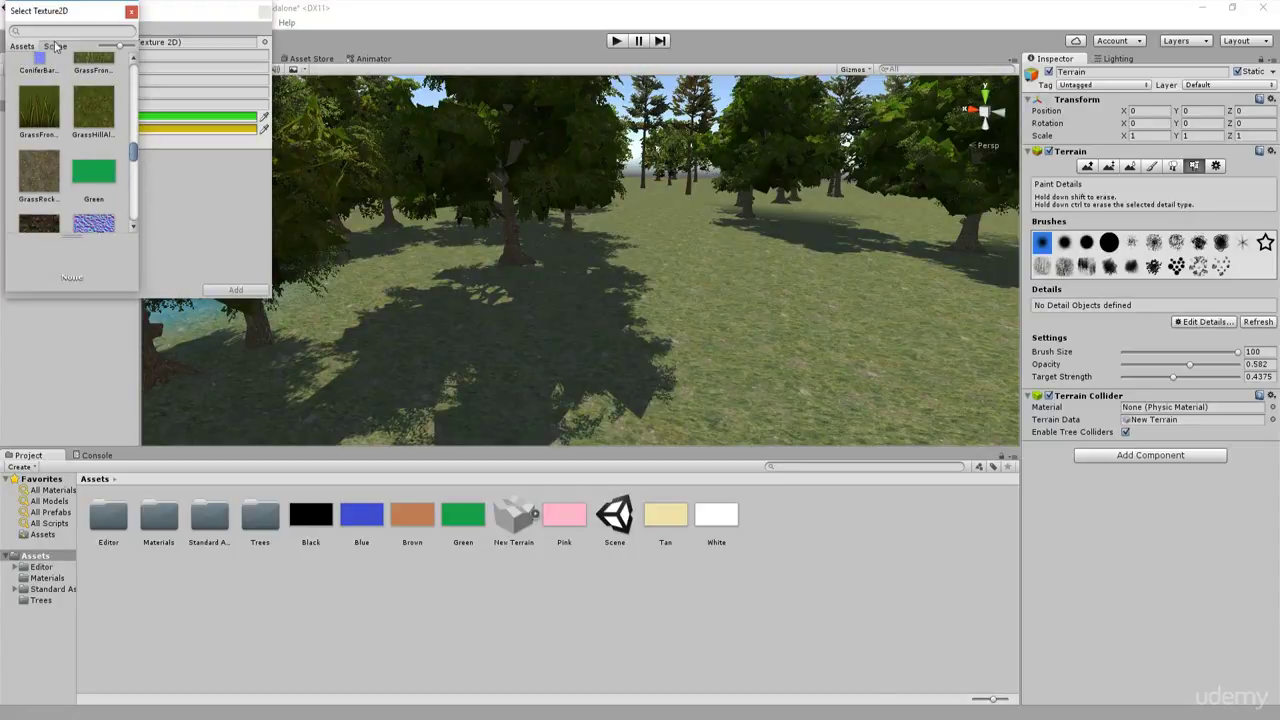
pyautogui.write('grass')
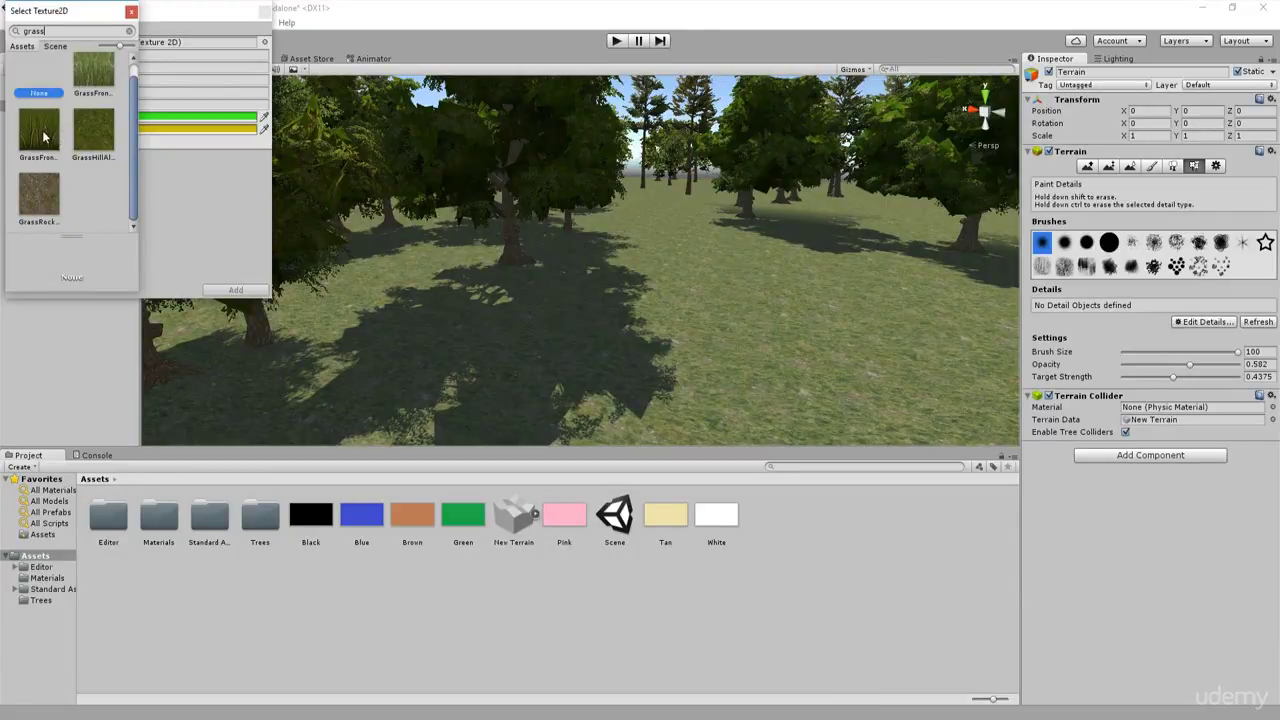
pyautogui.doubleClick(44, 137)
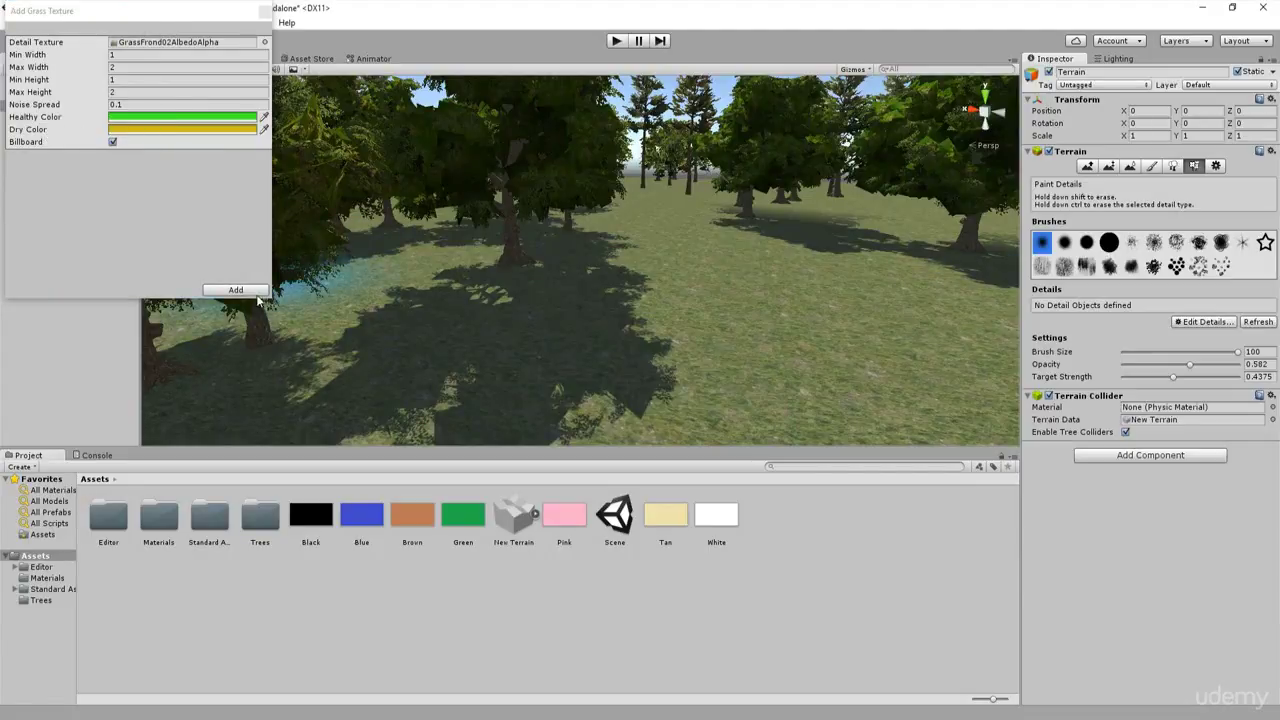
pyautogui.click(236, 290)
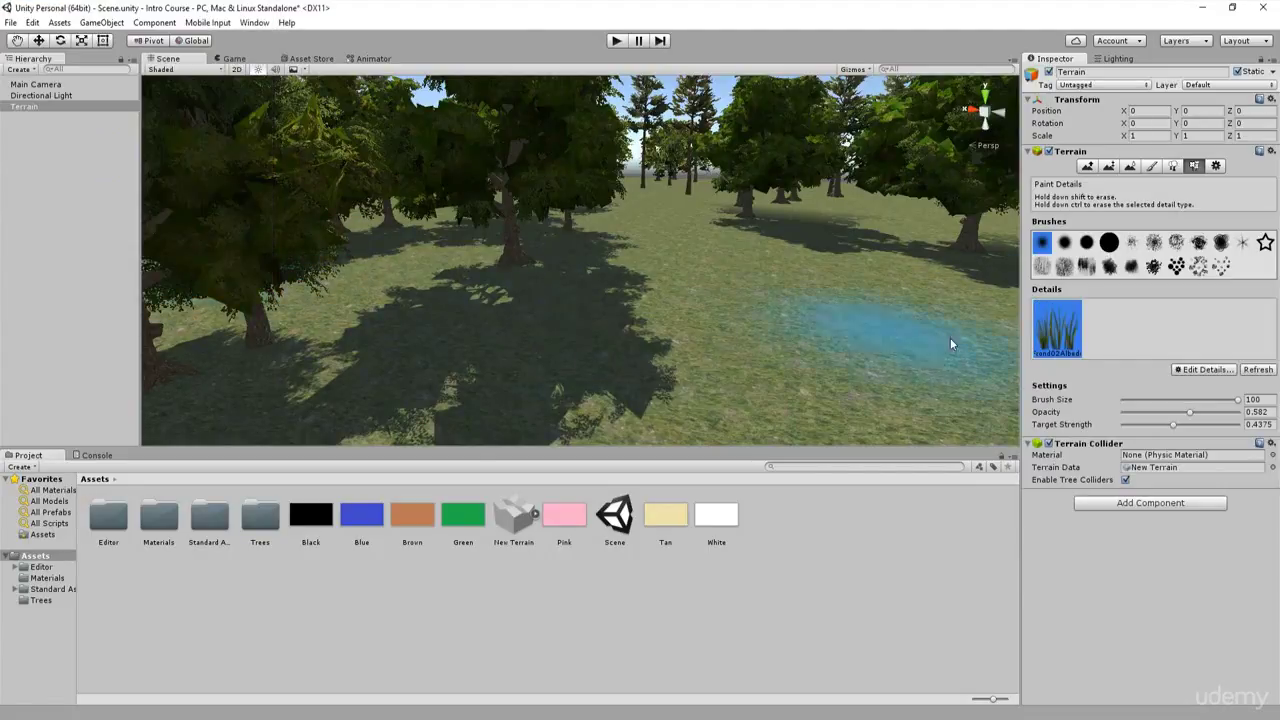
# Add GrassFrond01AlbedoAlpha as a second grass texture with Billboard enabled
pyautogui.click(1205, 370)
pyautogui.click(1206, 374)
pyautogui.click(265, 42)
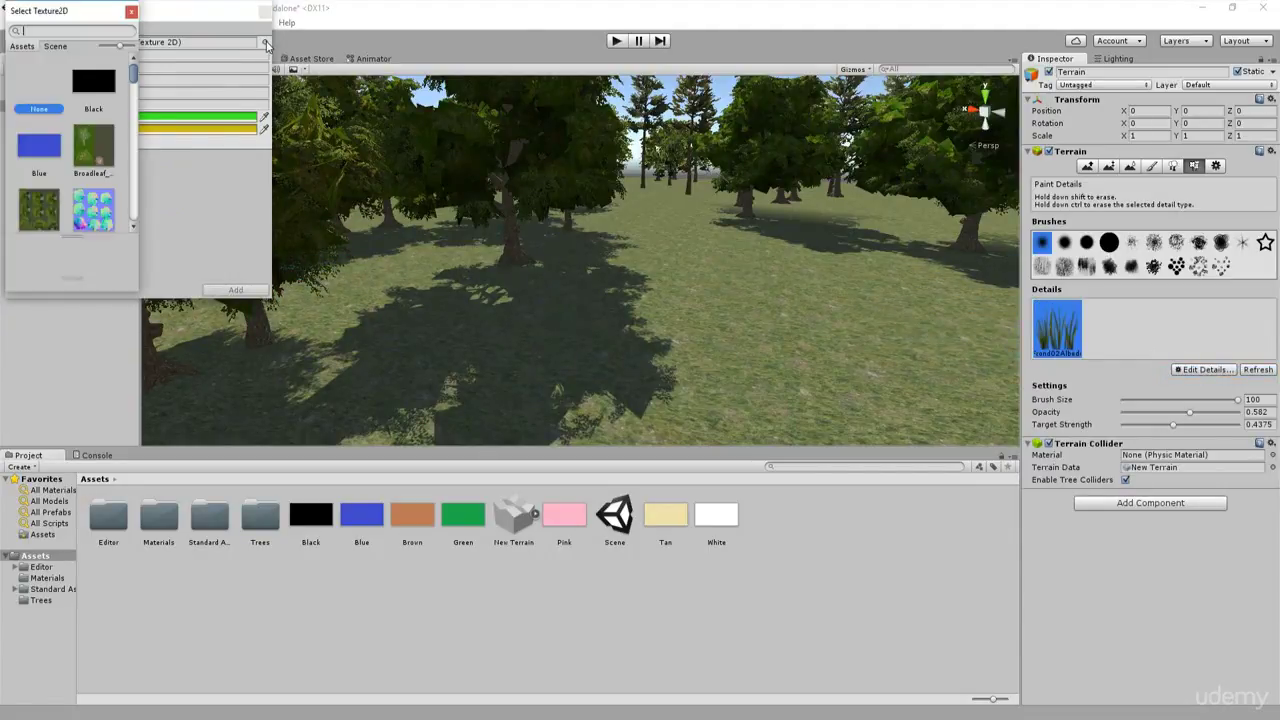
pyautogui.write('grass')
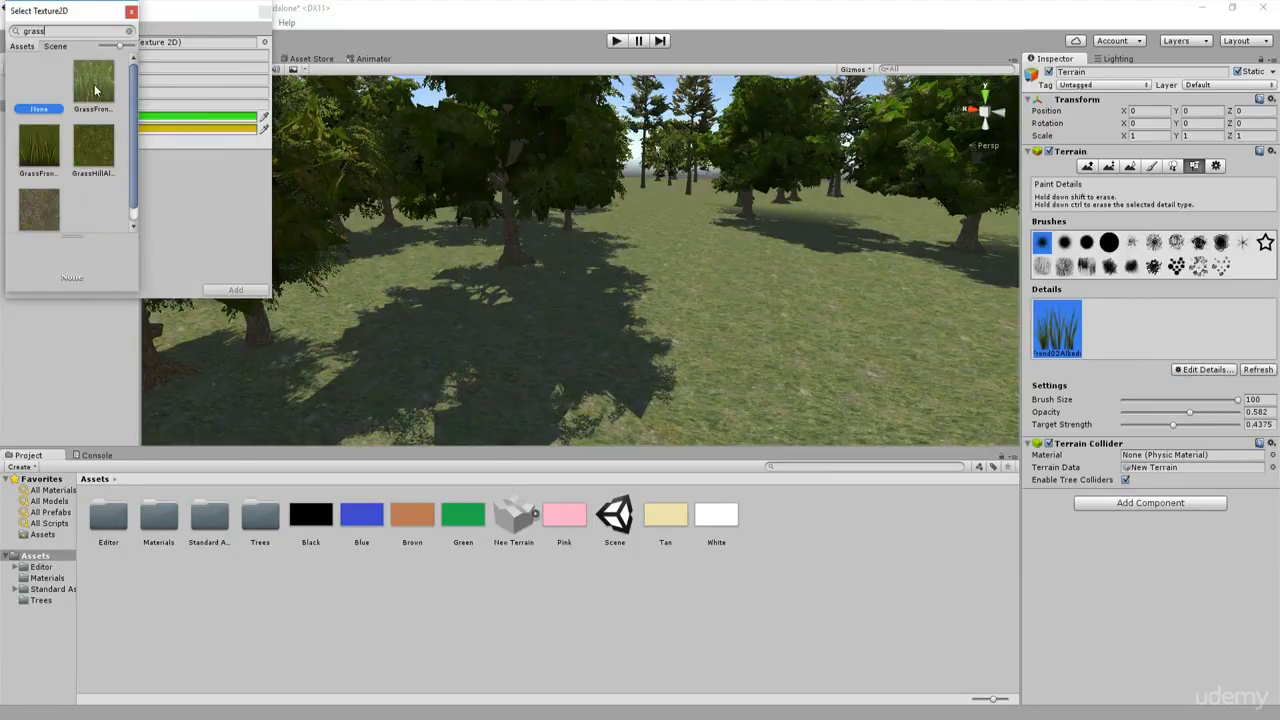
pyautogui.doubleClick(95, 90)
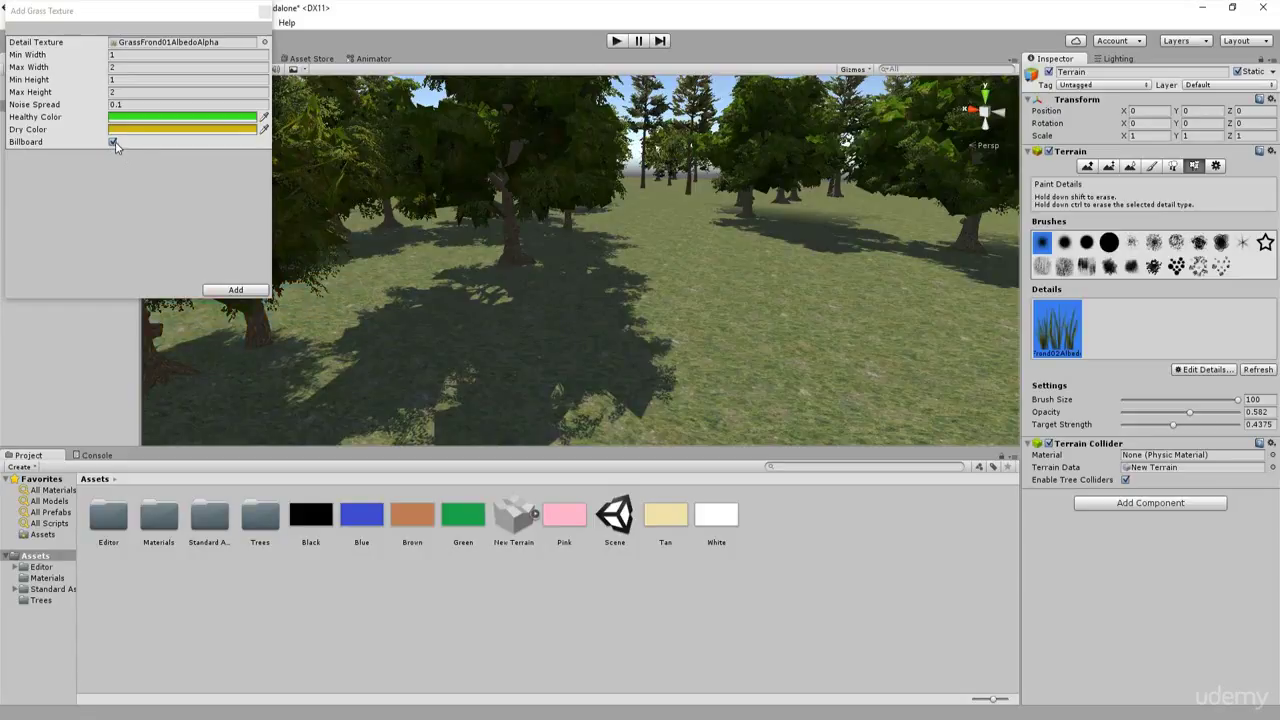
pyautogui.click(244, 289)
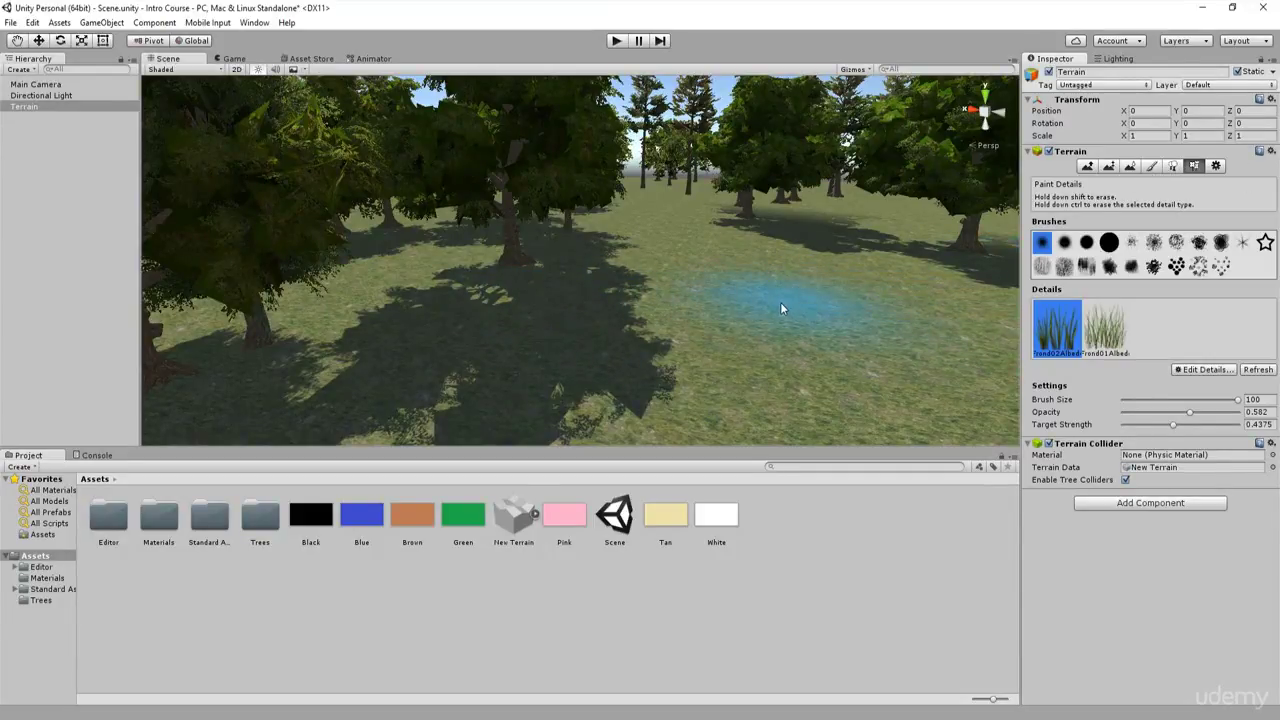
# Paint GrassFrond02 grass in the clearing, and extend it using brush size 39, opacity 0.246 and target strength 0.1875
pyautogui.moveTo(698, 298)
pyautogui.mouseDown()
pyautogui.moveTo(586, 329)
pyautogui.moveTo(411, 324)
pyautogui.moveTo(414, 262)
pyautogui.mouseUp()
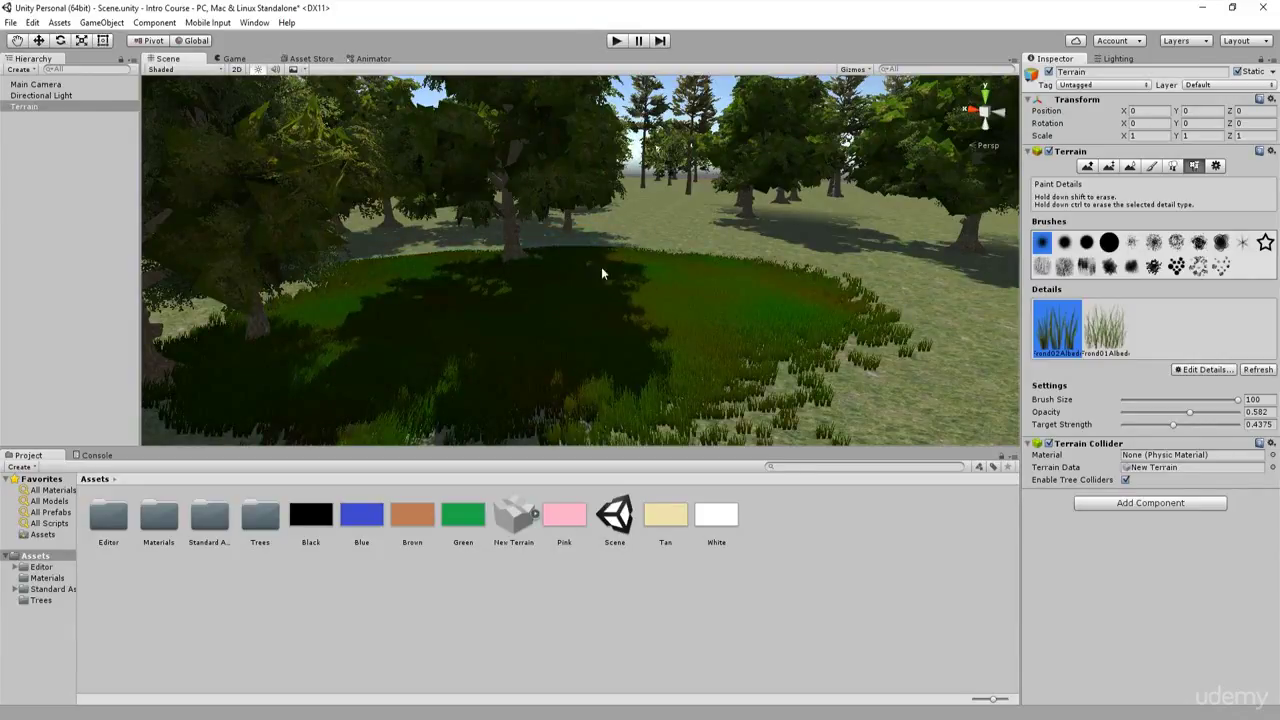
pyautogui.click(1168, 404)
pyautogui.moveTo(1168, 412); pyautogui.dragTo(1151, 413)
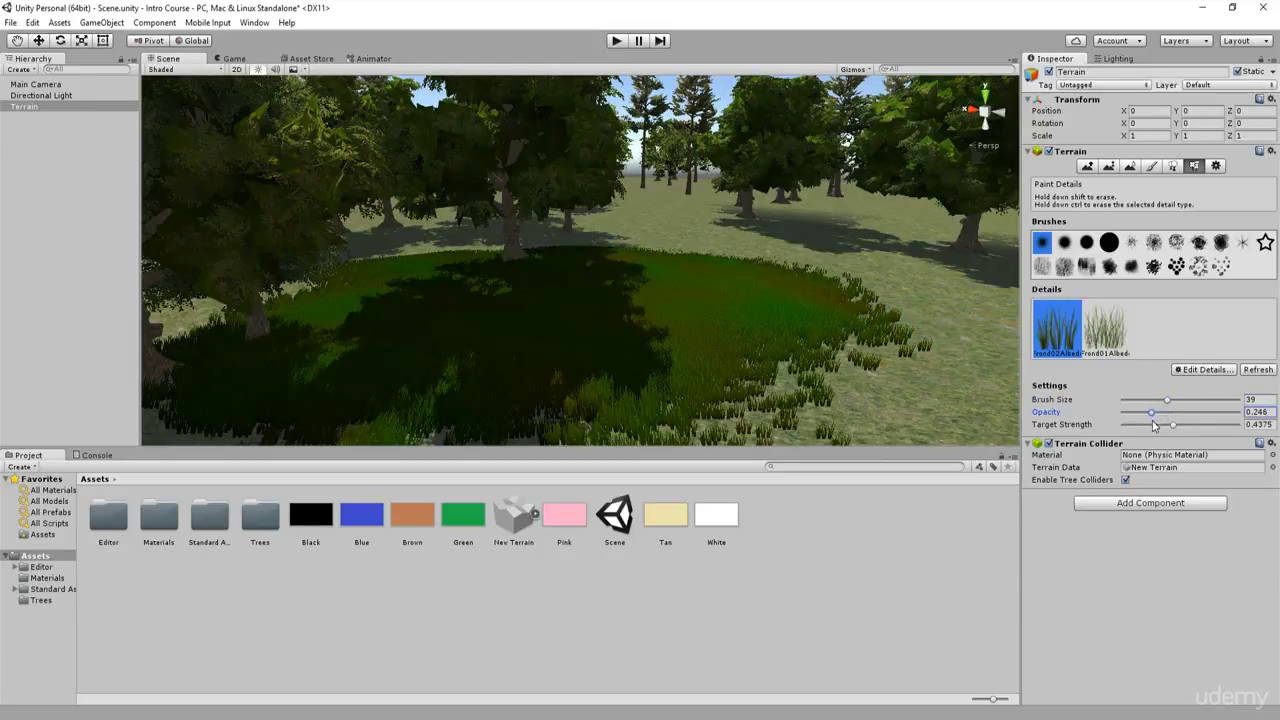
pyautogui.click(1146, 424)
pyautogui.moveTo(830, 278)
pyautogui.mouseDown()
pyautogui.moveTo(842, 273)
pyautogui.moveTo(903, 381)
pyautogui.moveTo(745, 385)
pyautogui.moveTo(630, 321)
pyautogui.mouseUp()
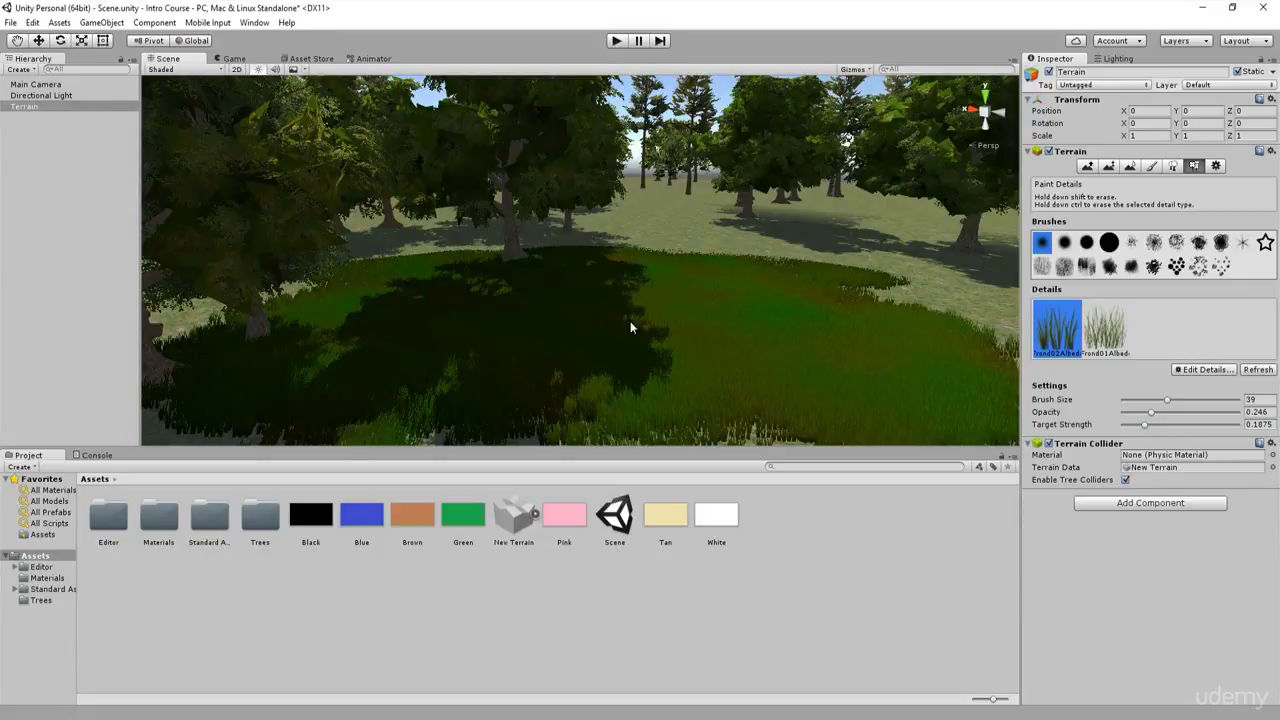
# Thin out the grass in the middle of the clearing using target strength 0.0625, and set the terrain's Detail Distance to 205
pyautogui.click(1130, 424)
pyautogui.moveTo(645, 372)
pyautogui.mouseDown()
pyautogui.moveTo(721, 361)
pyautogui.moveTo(460, 390)
pyautogui.moveTo(686, 330)
pyautogui.moveTo(605, 375)
pyautogui.moveTo(655, 325)
pyautogui.moveTo(668, 437)
pyautogui.moveTo(677, 343)
pyautogui.moveTo(586, 332)
pyautogui.mouseUp()
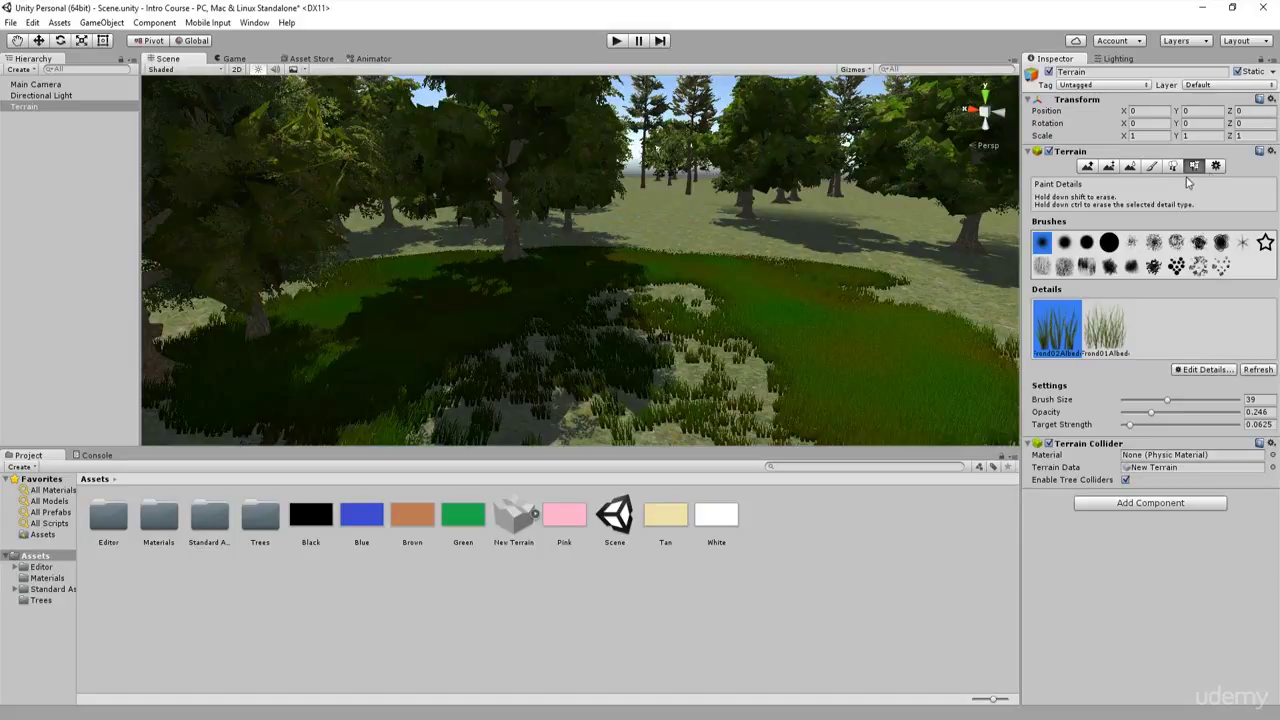
pyautogui.click(1216, 166)
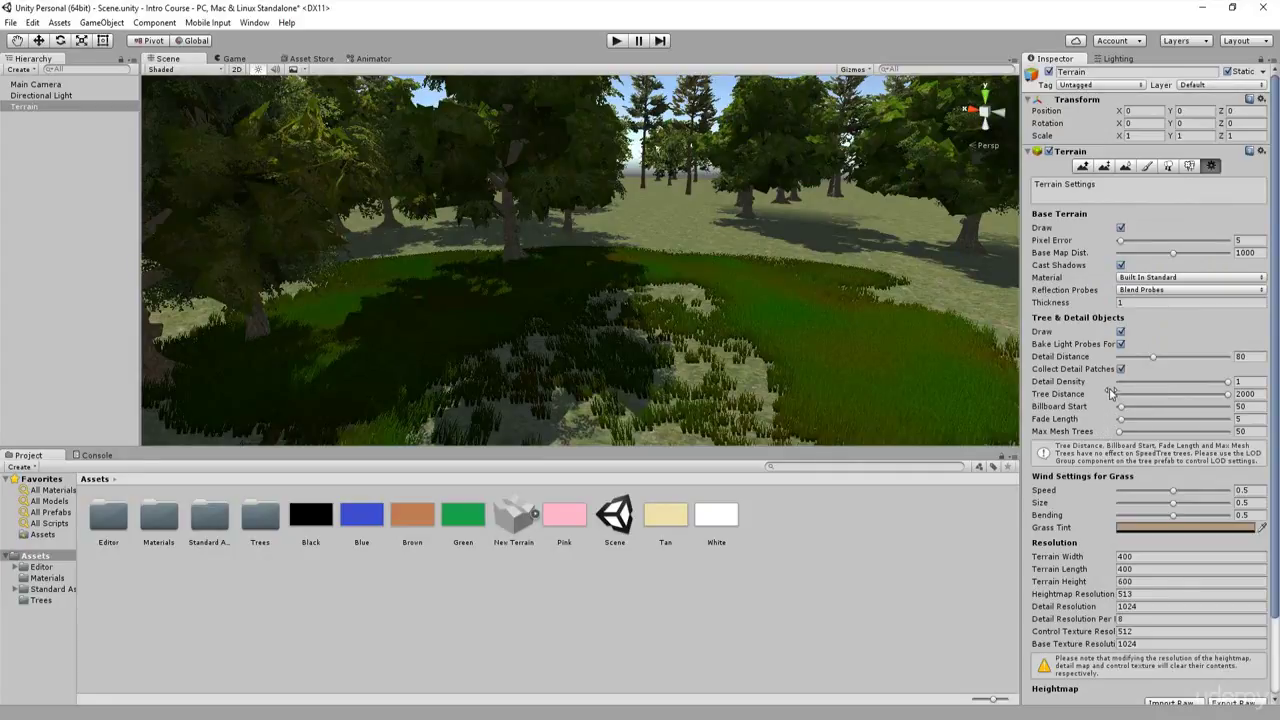
pyautogui.moveTo(1153, 357); pyautogui.dragTo(1207, 370)
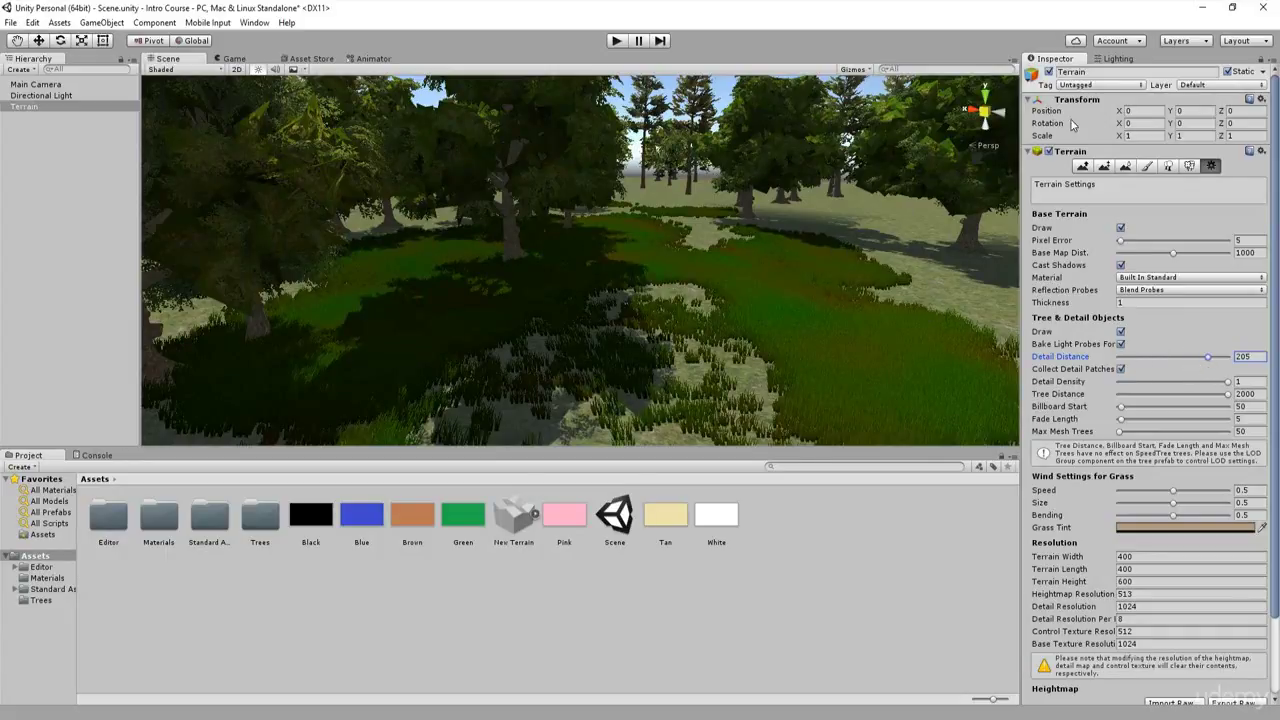
# Turn off Billboard for the GrassFrond02AlbedoAlpha grass texture, apply it, and view the grass from another angle
pyautogui.click(1189, 167)
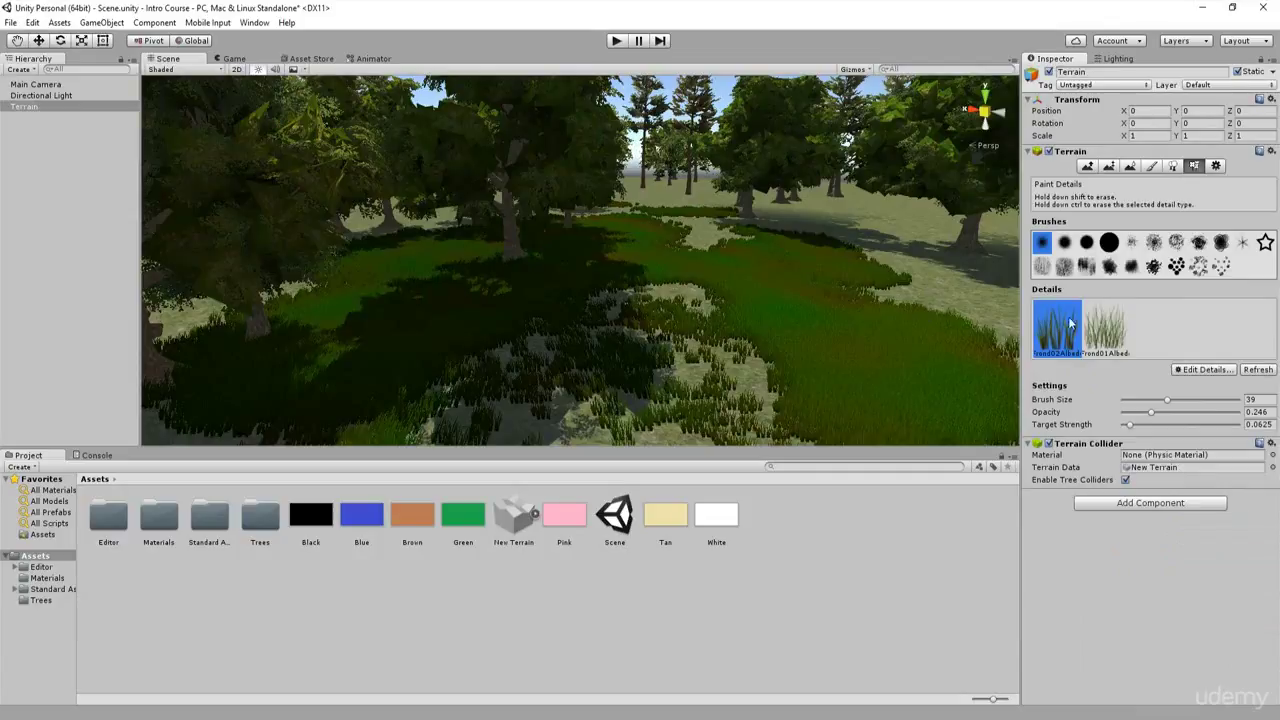
pyautogui.click(1191, 370)
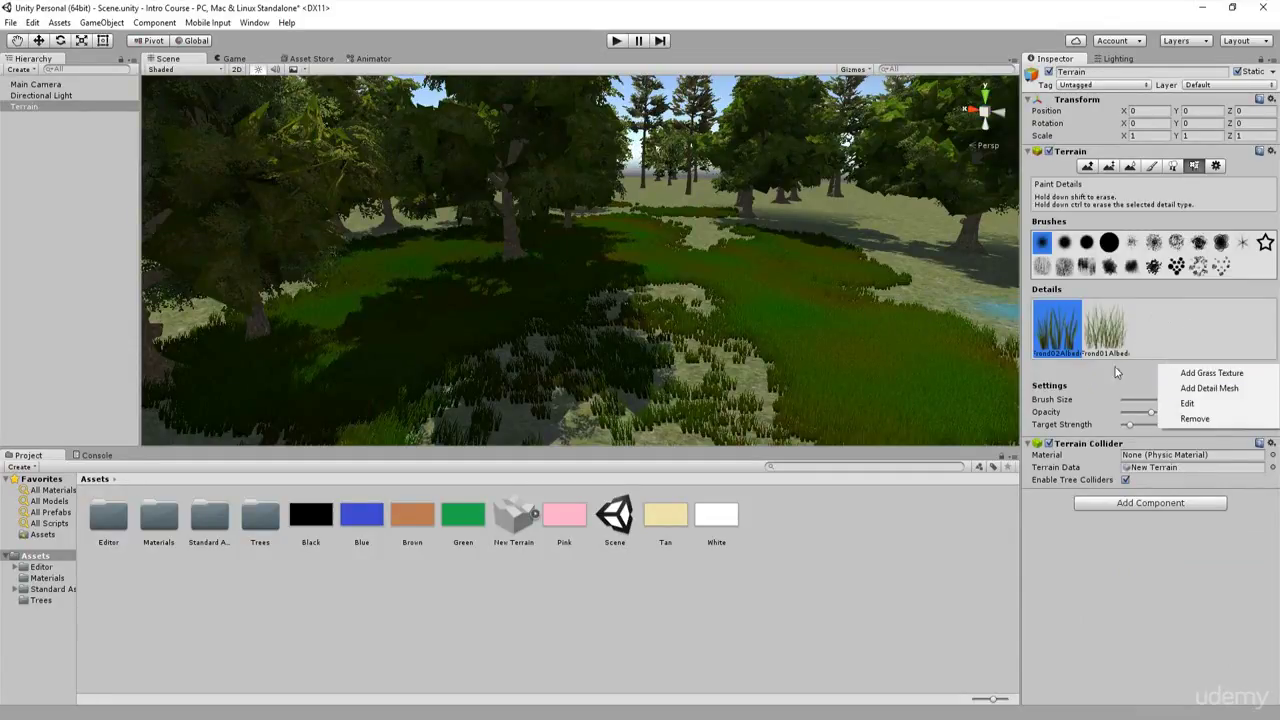
pyautogui.click(1187, 403)
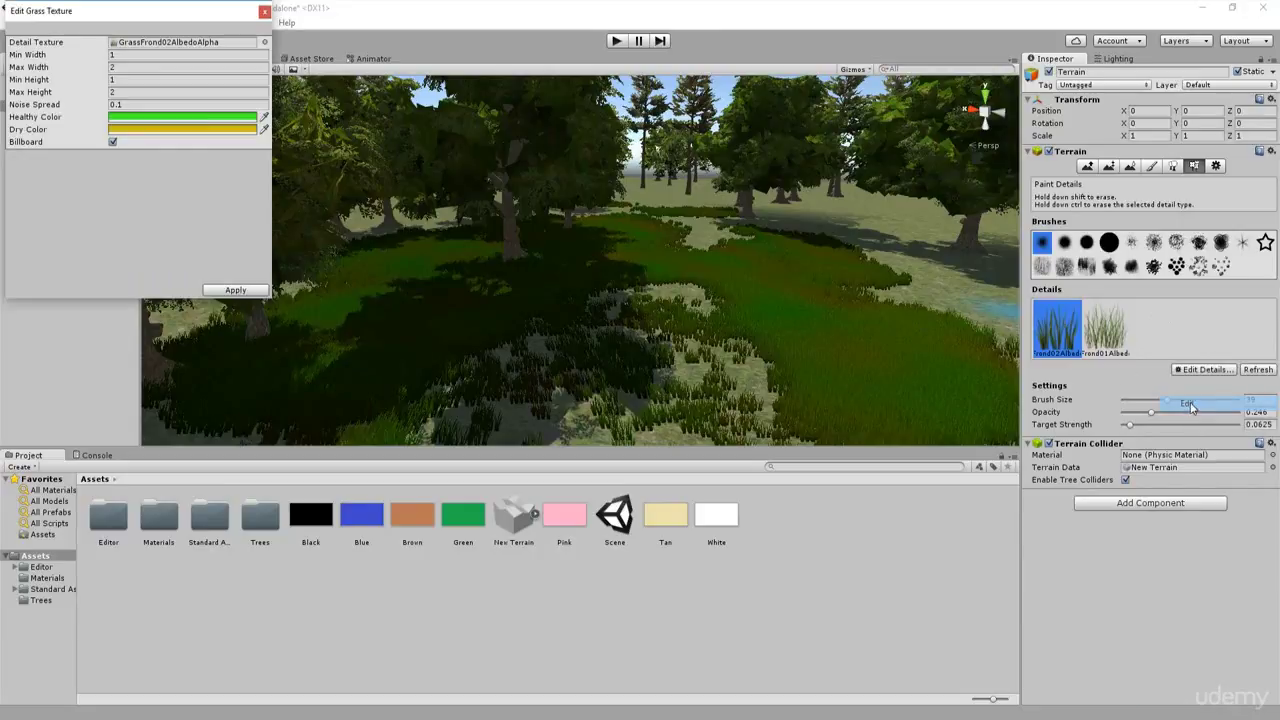
pyautogui.click(112, 142)
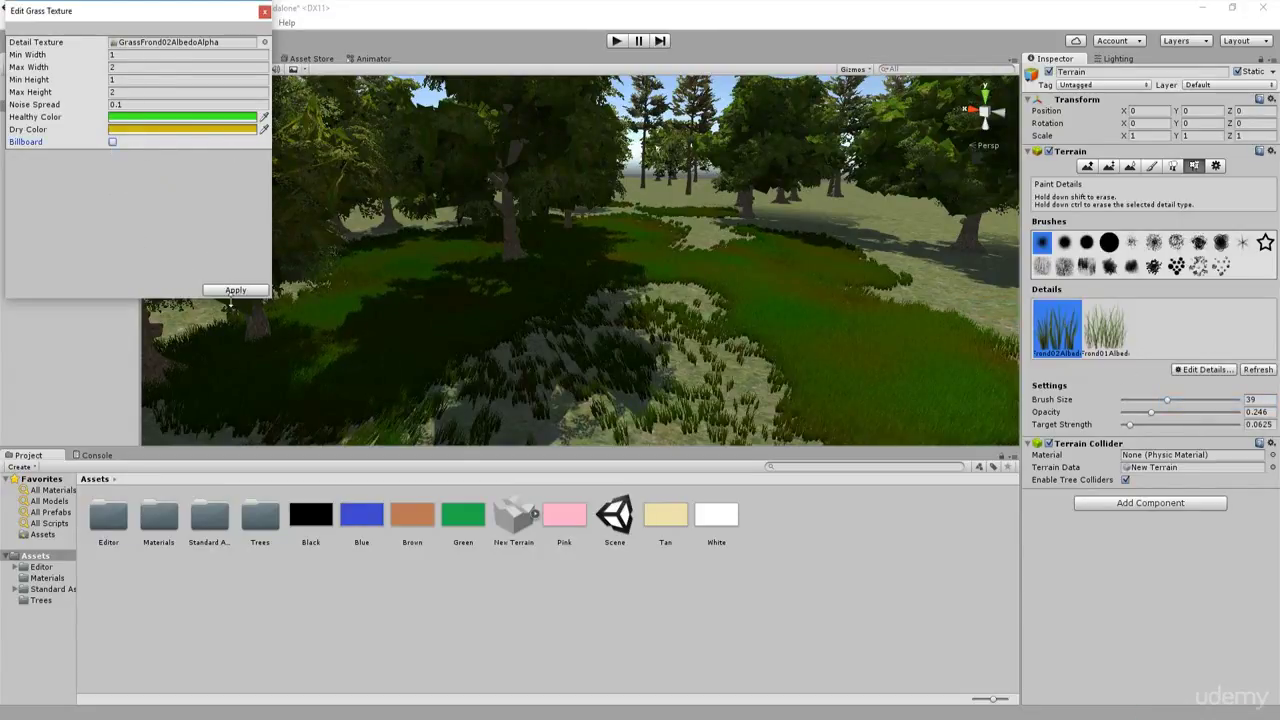
pyautogui.click(240, 290)
pyautogui.moveTo(712, 338); pyautogui.dragTo(942, 290, button='right')
# Re-enable Billboard for the GrassFrond02AlbedoAlpha grass texture and look at the painted grass up close
pyautogui.click(1205, 369)
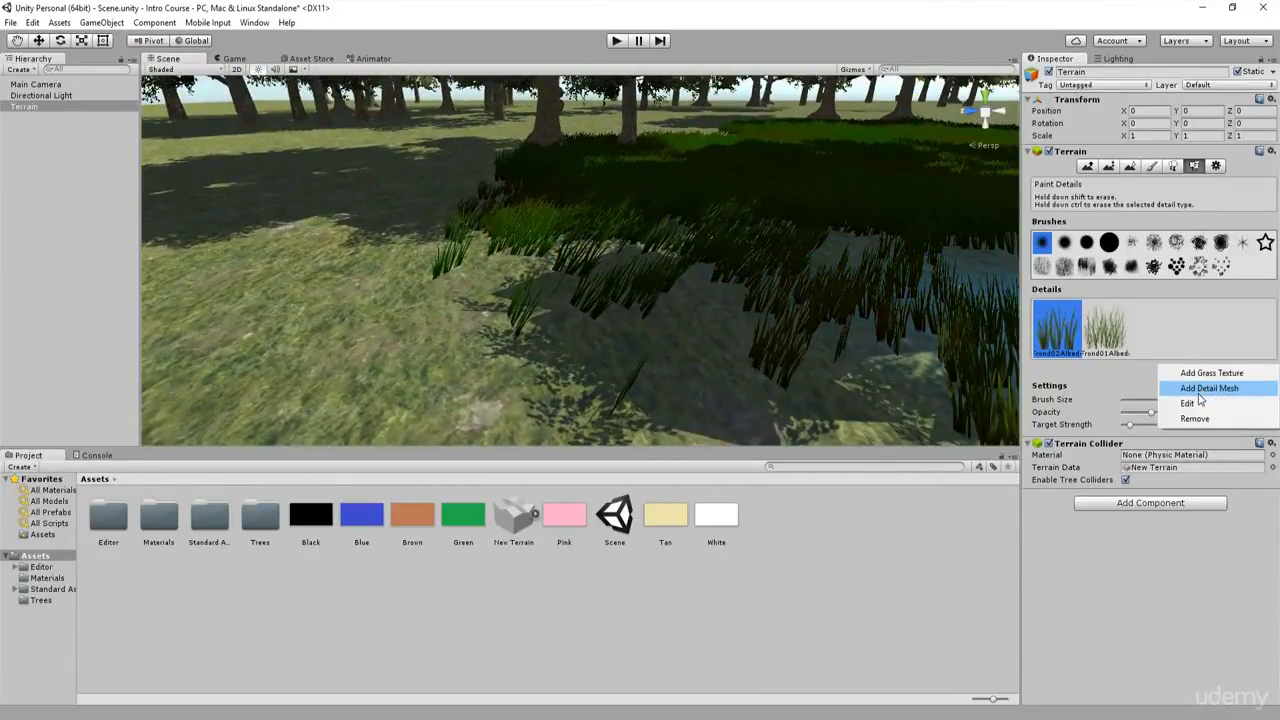
pyautogui.click(1200, 402)
pyautogui.click(114, 138)
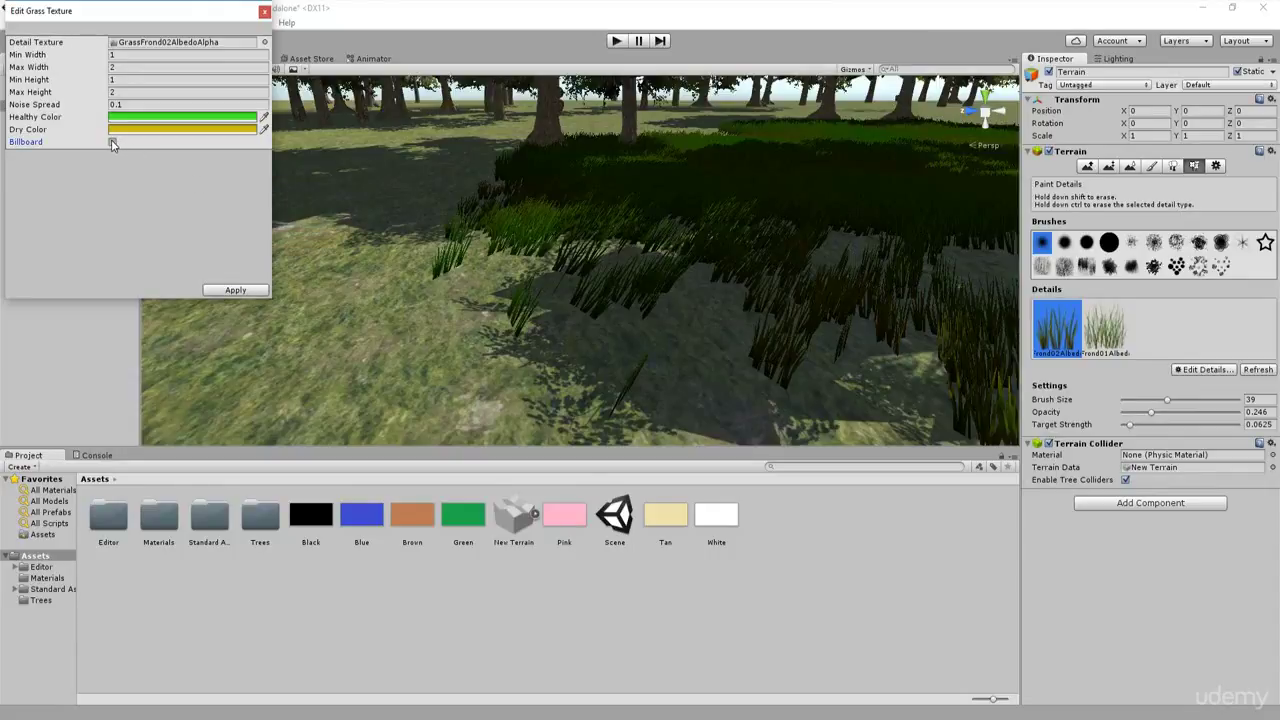
pyautogui.click(234, 289)
pyautogui.moveTo(613, 281); pyautogui.dragTo(180, 262, button='right')
pyautogui.moveTo(1272, 274); pyautogui.dragTo(1279, 339, button='right')
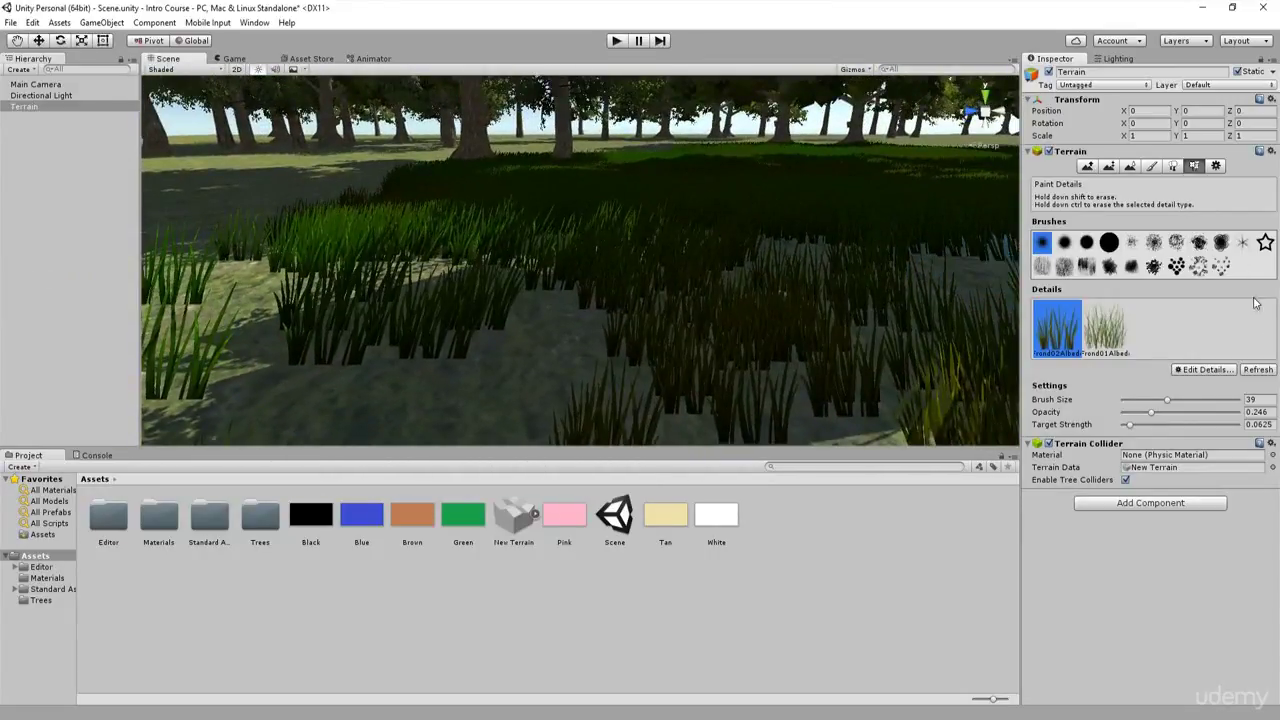
# Disable Billboard again on the GrassFrond02AlbedoAlpha texture and apply the change to the painted grass
pyautogui.click(1205, 369)
pyautogui.click(1186, 399)
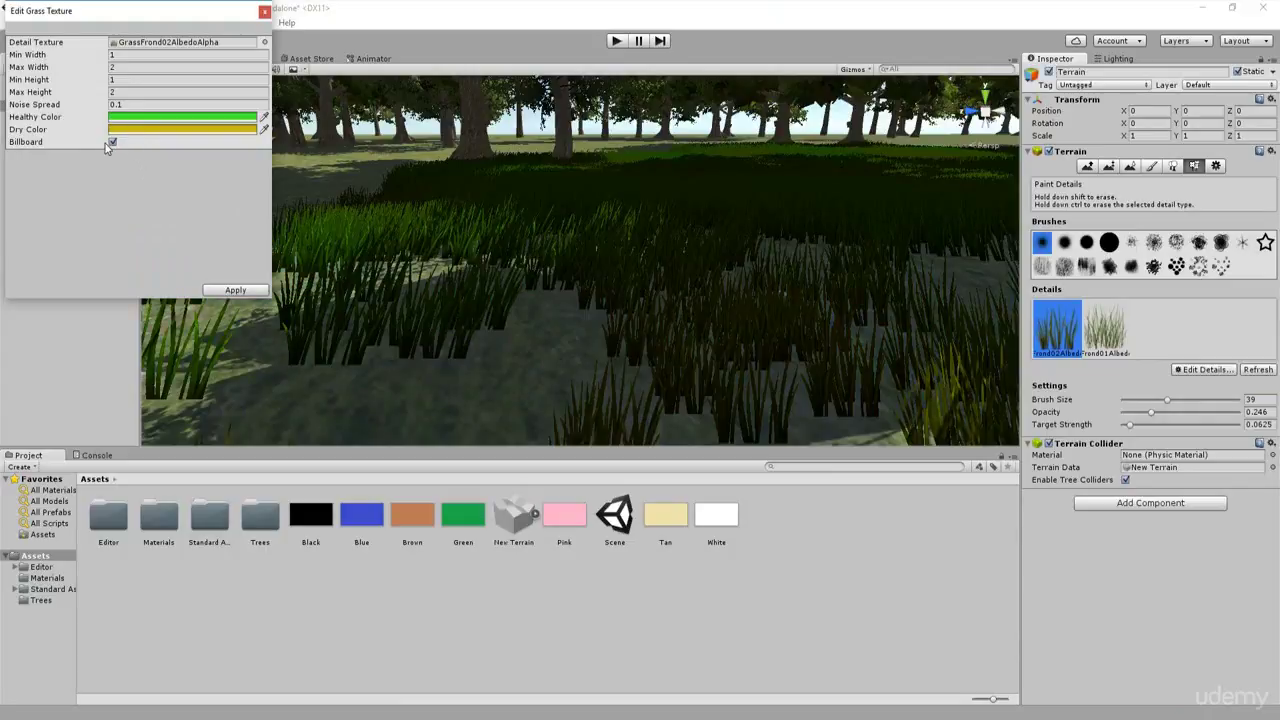
pyautogui.click(235, 290)
pyautogui.moveTo(503, 291)
pyautogui.mouseDown(button='right')
pyautogui.moveTo(749, 283)
pyautogui.moveTo(917, 314)
pyautogui.moveTo(793, 302)
pyautogui.moveTo(820, 282)
pyautogui.mouseUp(button='right')
pyautogui.moveTo(820, 282); pyautogui.dragTo(728, 322)
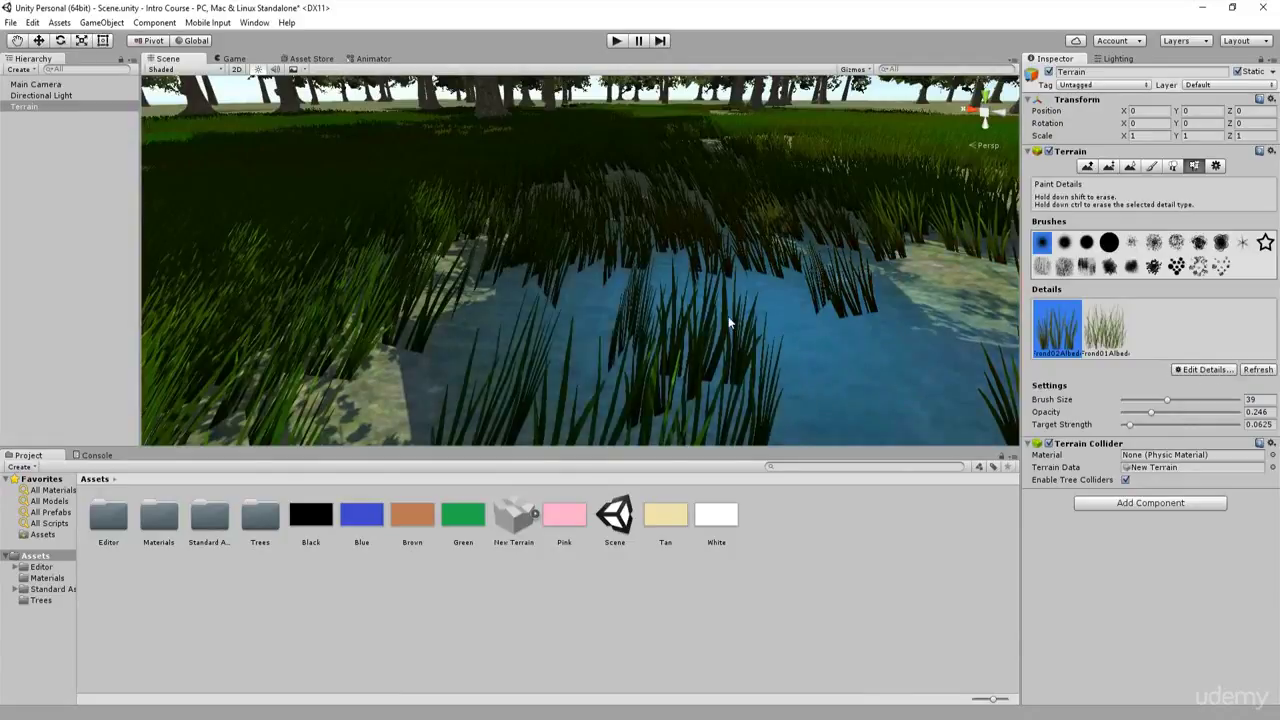
pyautogui.moveTo(728, 322); pyautogui.dragTo(825, 330, button='right')
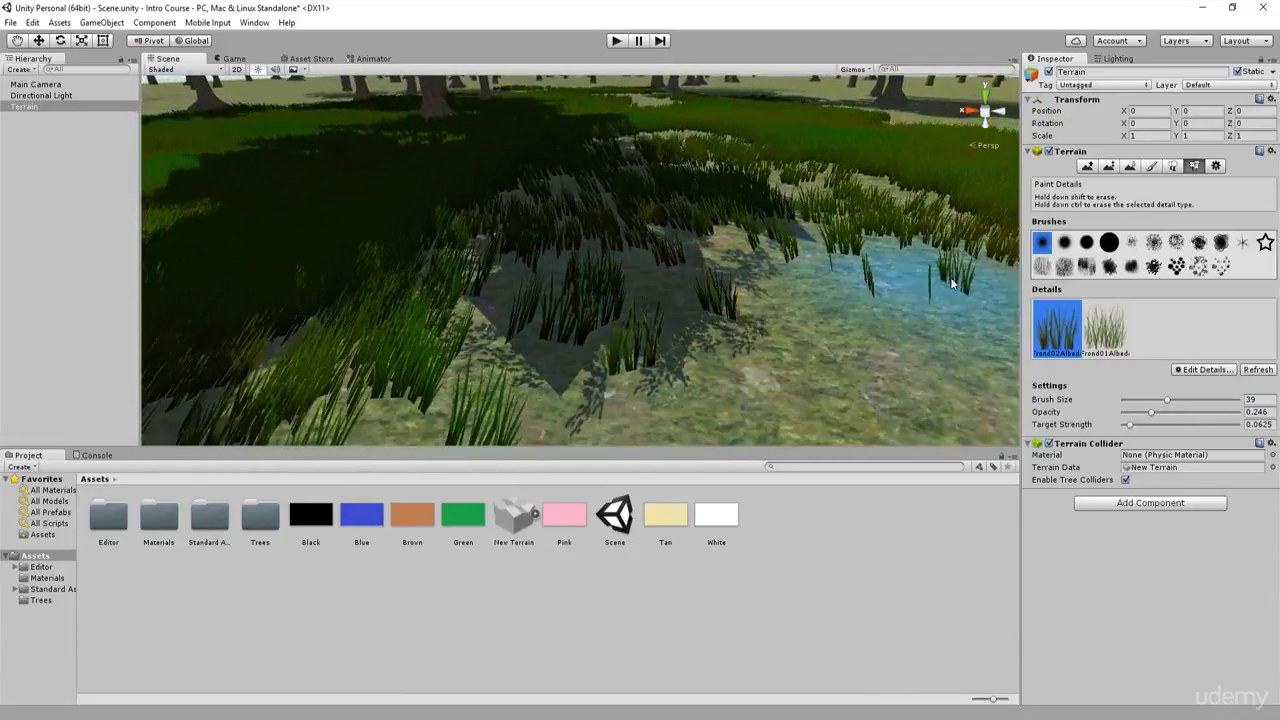
# Paint scattered GrassFrond02 clumps on the bare ground beside the clearing with a speckled brush
pyautogui.click(1221, 266)
pyautogui.moveTo(882, 257)
pyautogui.mouseDown(button='right')
pyautogui.moveTo(554, 243)
pyautogui.moveTo(457, 222)
pyautogui.mouseUp(button='right')
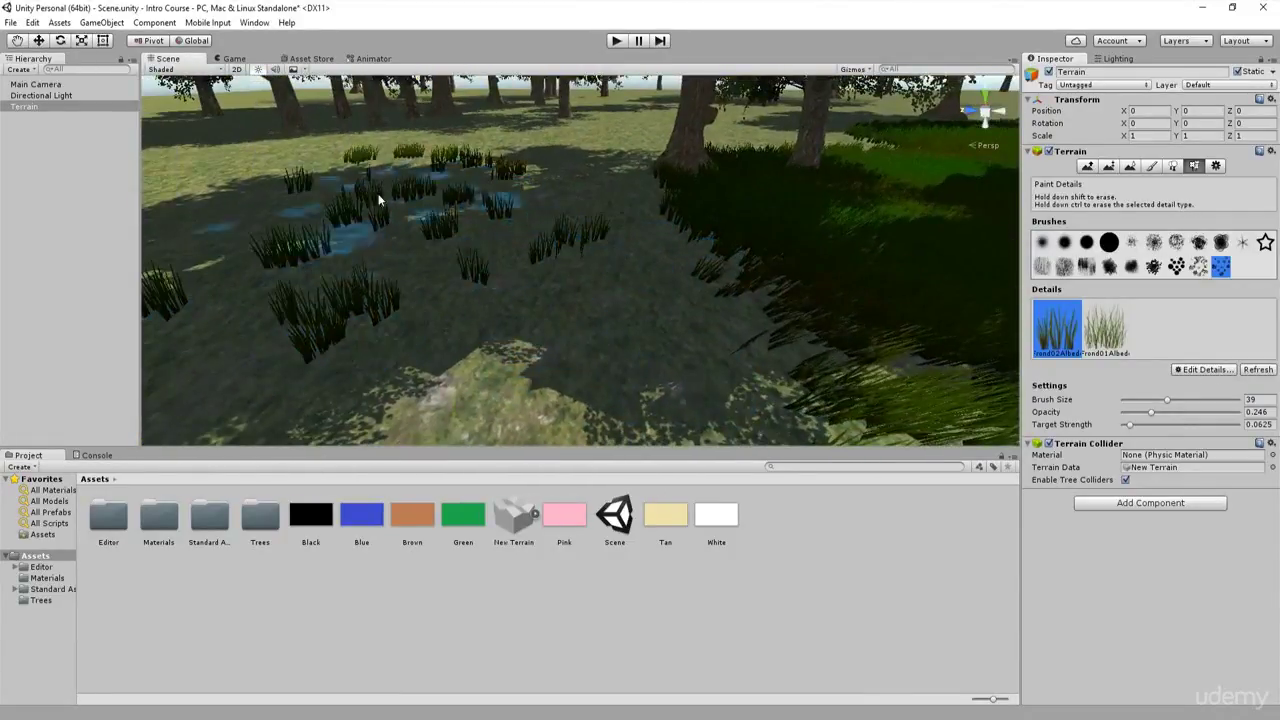
pyautogui.moveTo(378, 193); pyautogui.dragTo(461, 208, button='right')
pyautogui.moveTo(461, 208)
pyautogui.mouseDown()
pyautogui.moveTo(486, 184)
pyautogui.moveTo(310, 160)
pyautogui.moveTo(411, 151)
pyautogui.moveTo(432, 281)
pyautogui.moveTo(478, 258)
pyautogui.mouseUp()
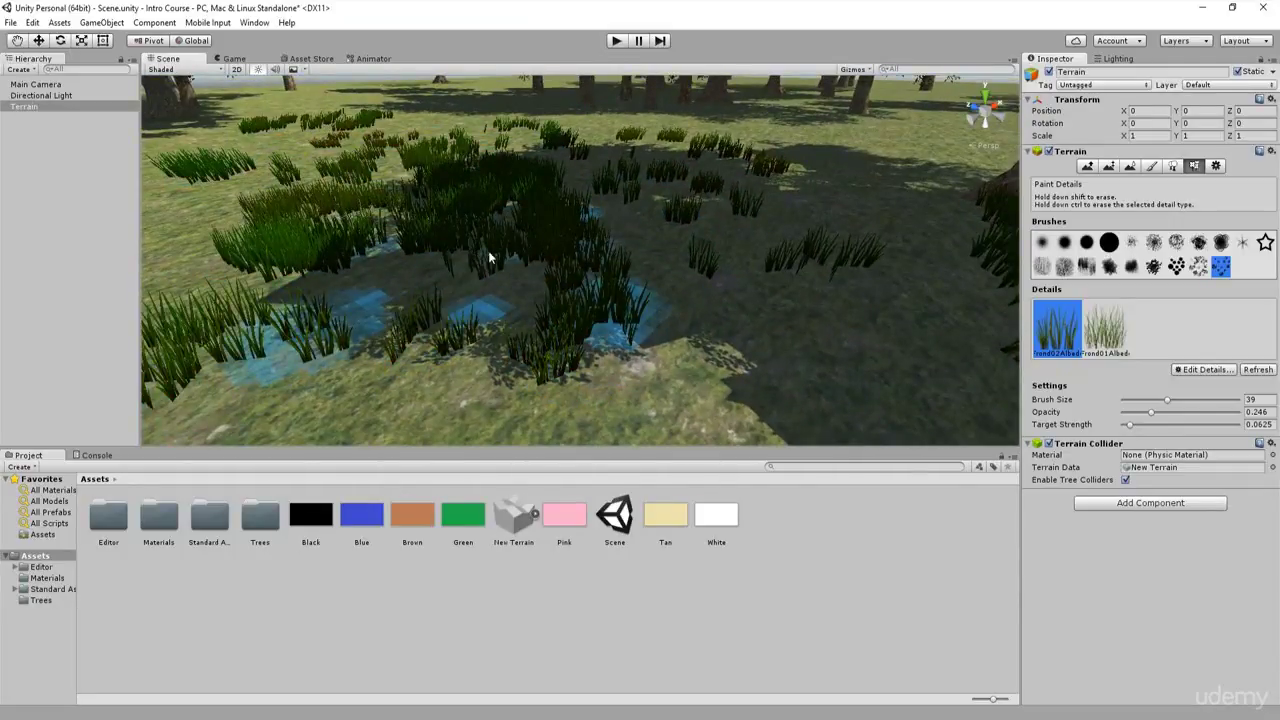
# View the options for adding a detail mesh, and close them without adding one
pyautogui.click(1205, 369)
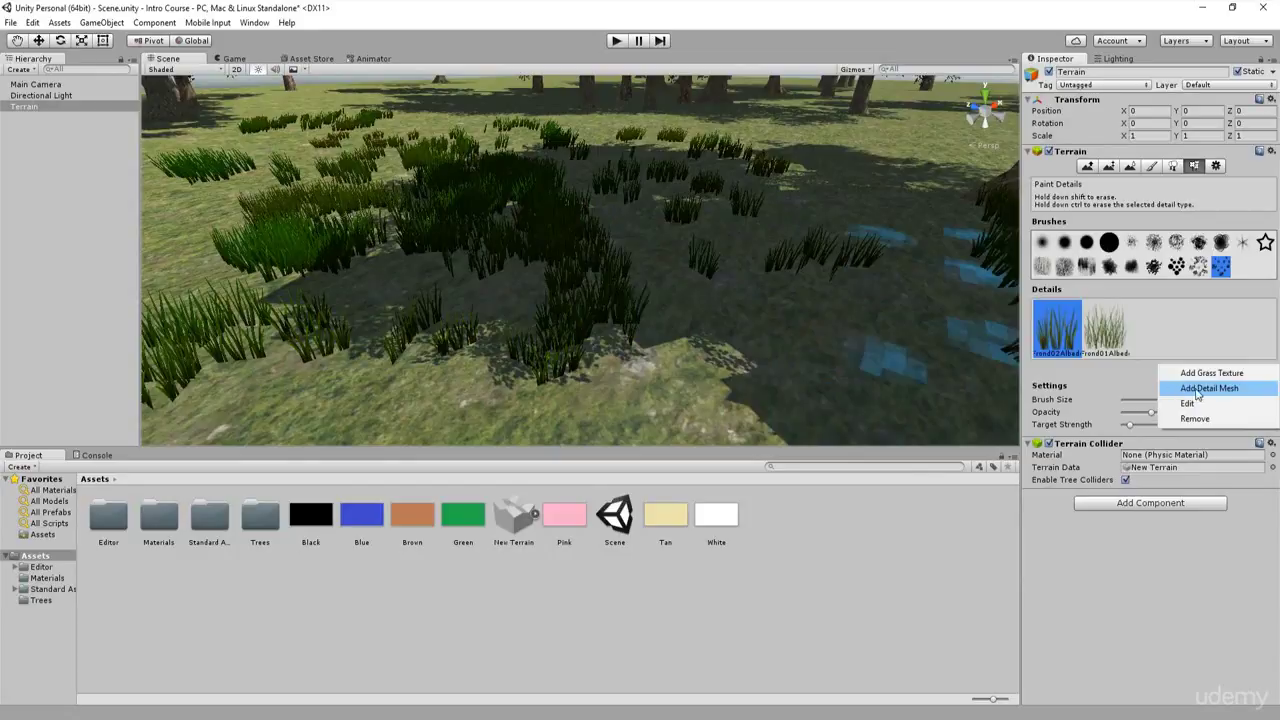
pyautogui.click(1210, 390)
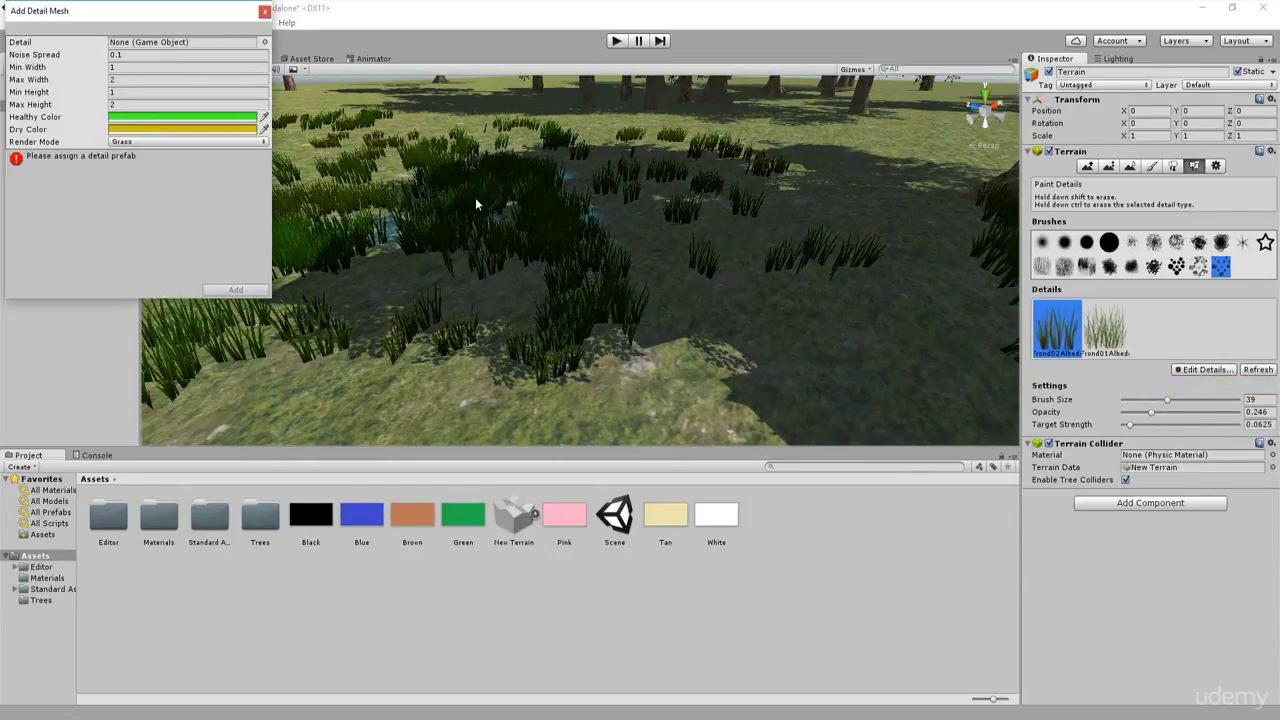
pyautogui.click(264, 13)
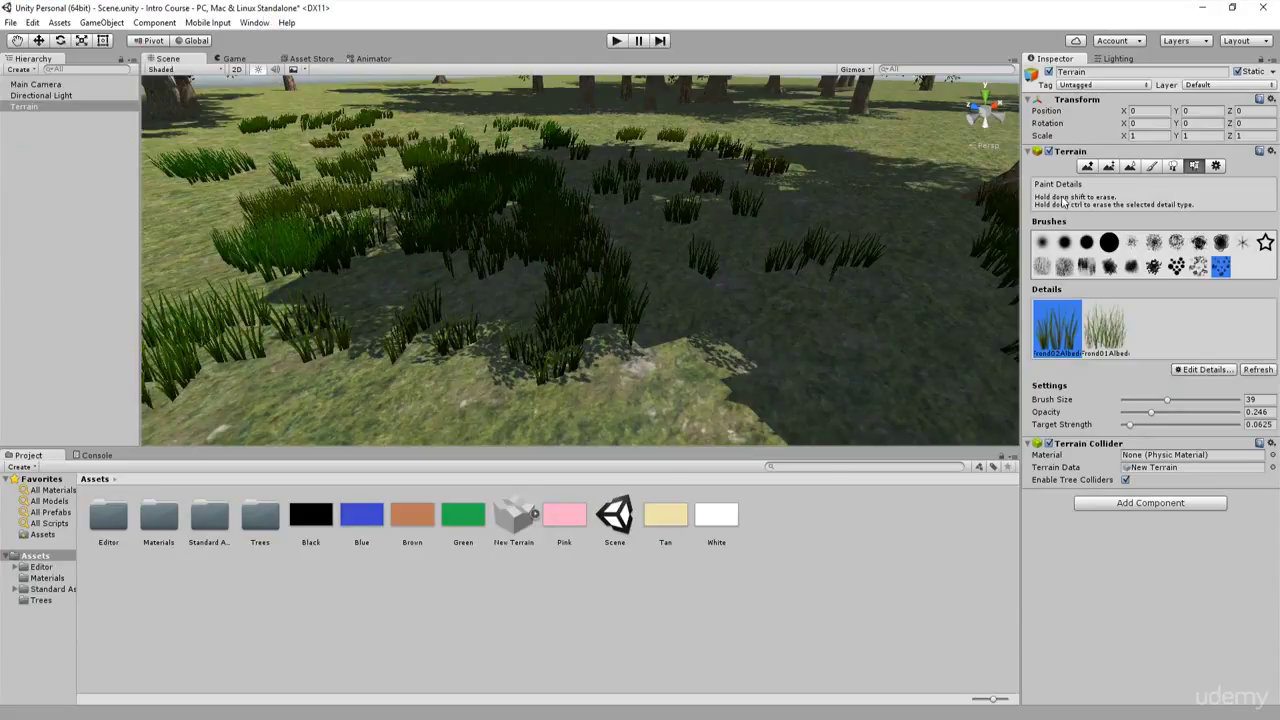
# Examine the terrain settings for base terrain, tree and detail objects, grass wind and resolution
pyautogui.click(1216, 166)
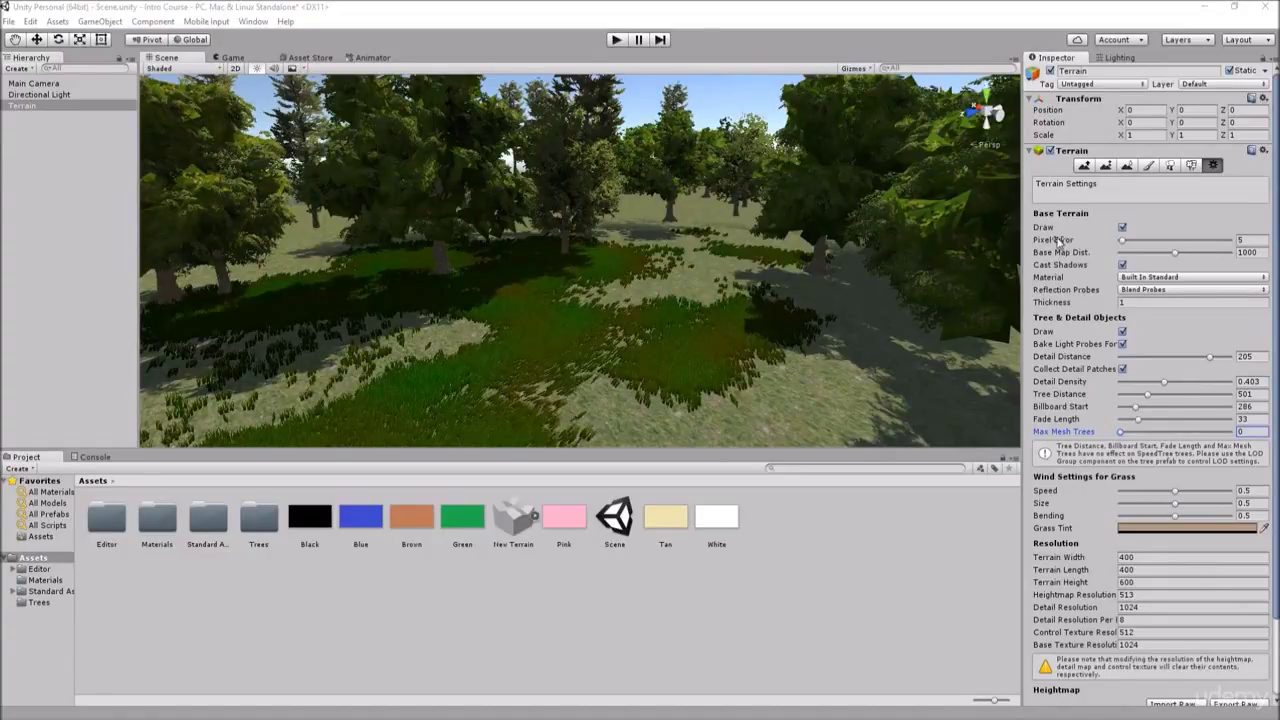
pyautogui.click(1072, 389)
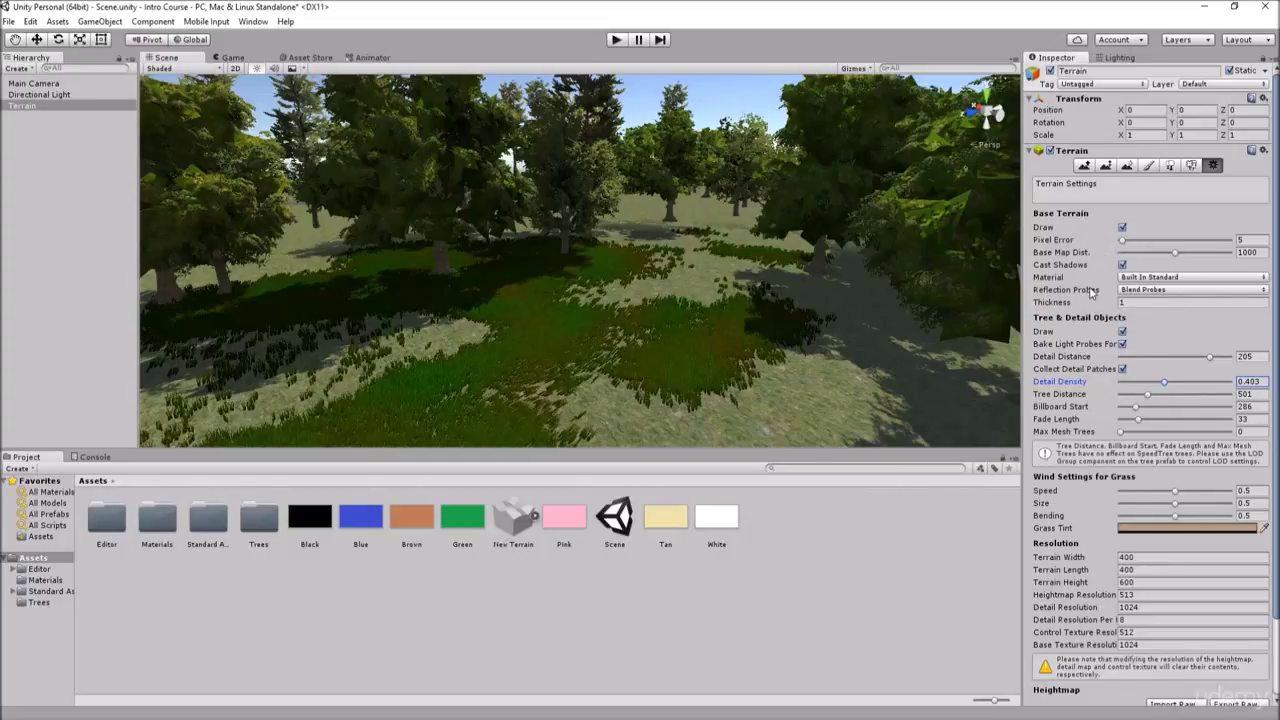
pyautogui.scroll(-3, 1100, 430)
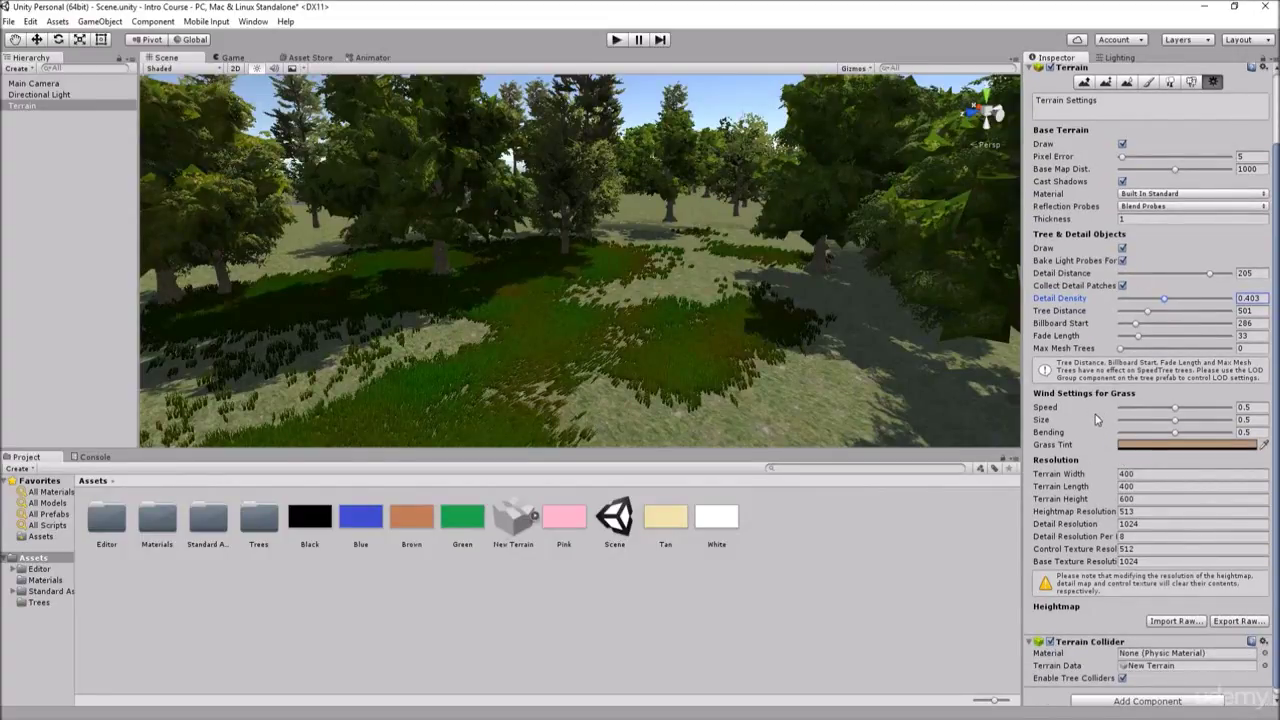
pyautogui.scroll(3, 1095, 414)
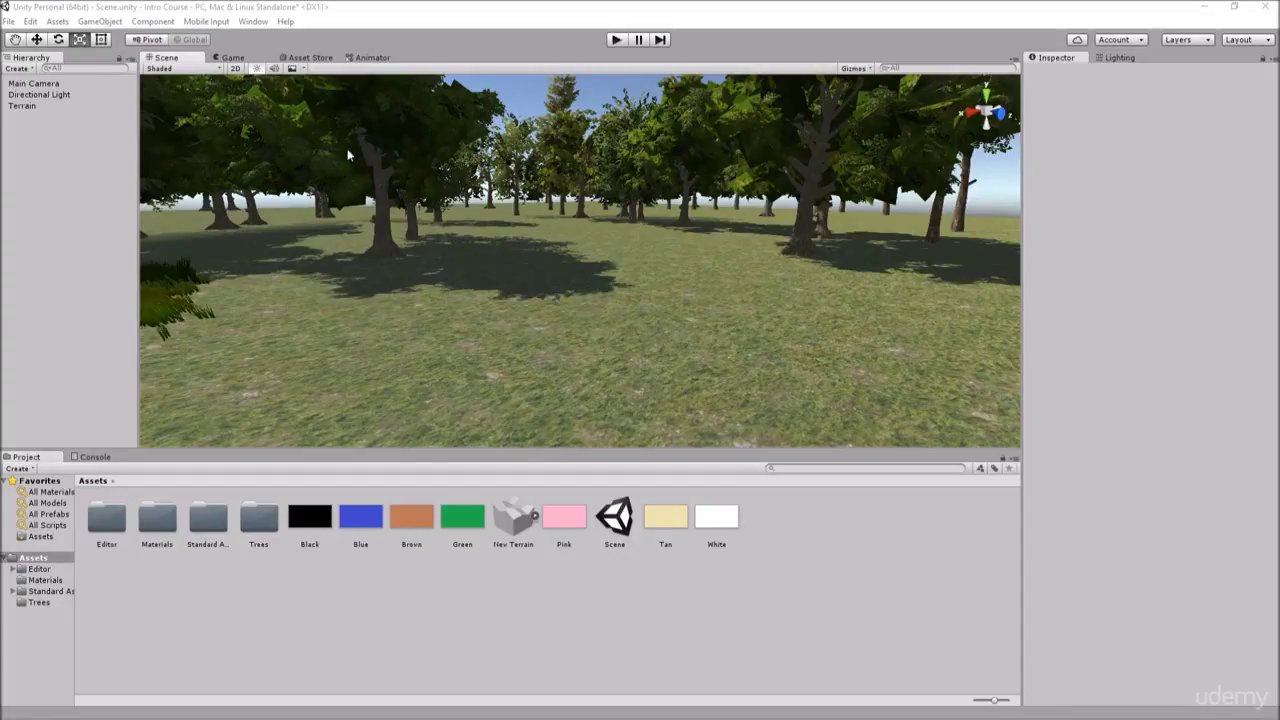
# Create a 3D cube in the open area among the trees
pyautogui.click(104, 21)
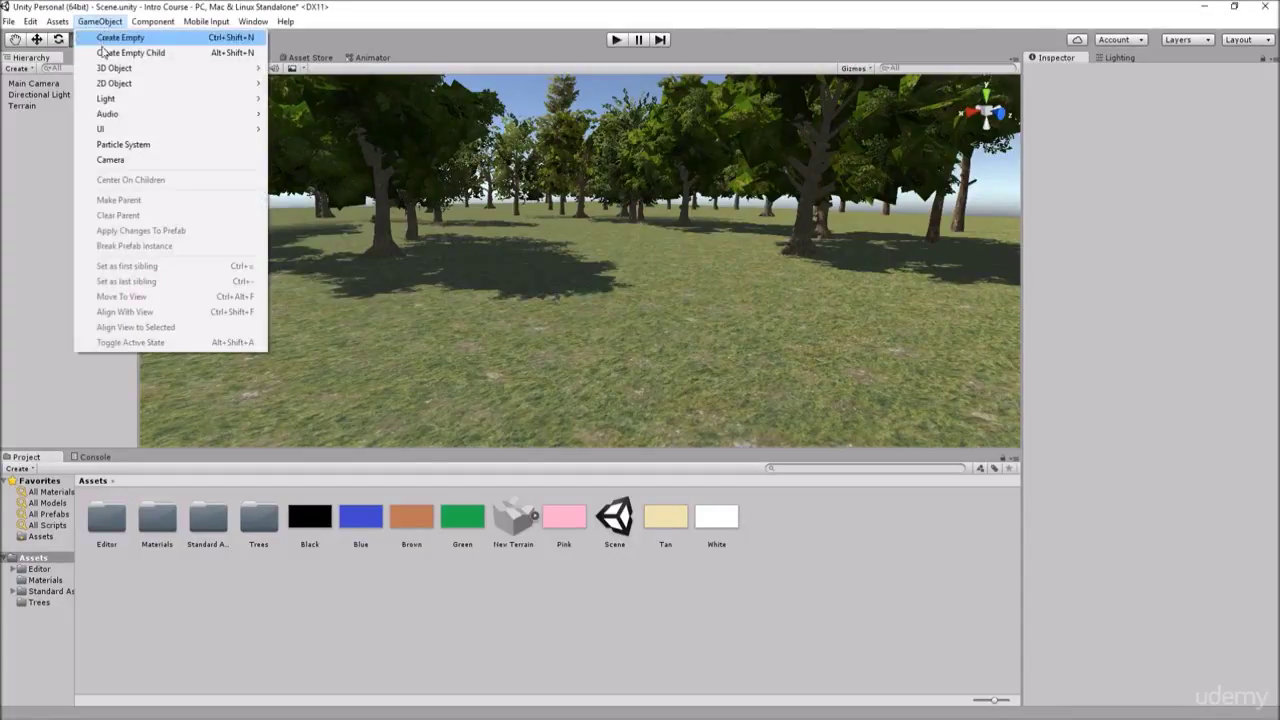
pyautogui.moveTo(98, 70)
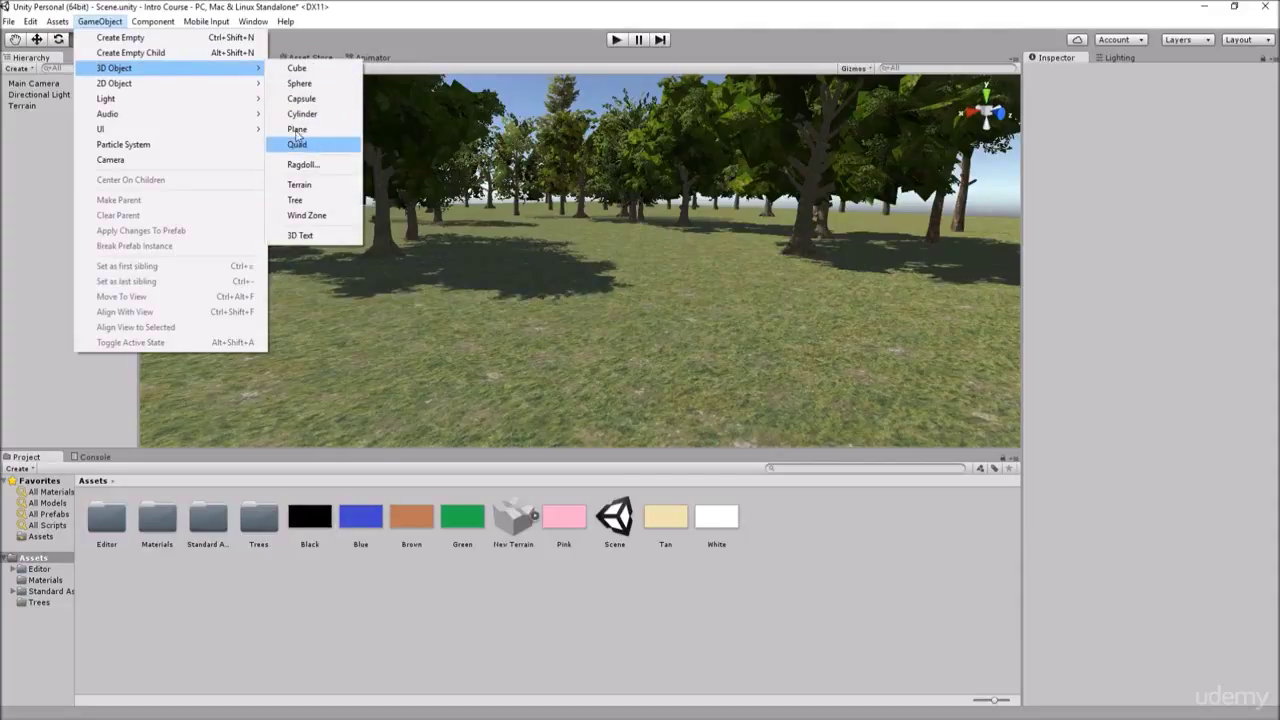
pyautogui.click(297, 69)
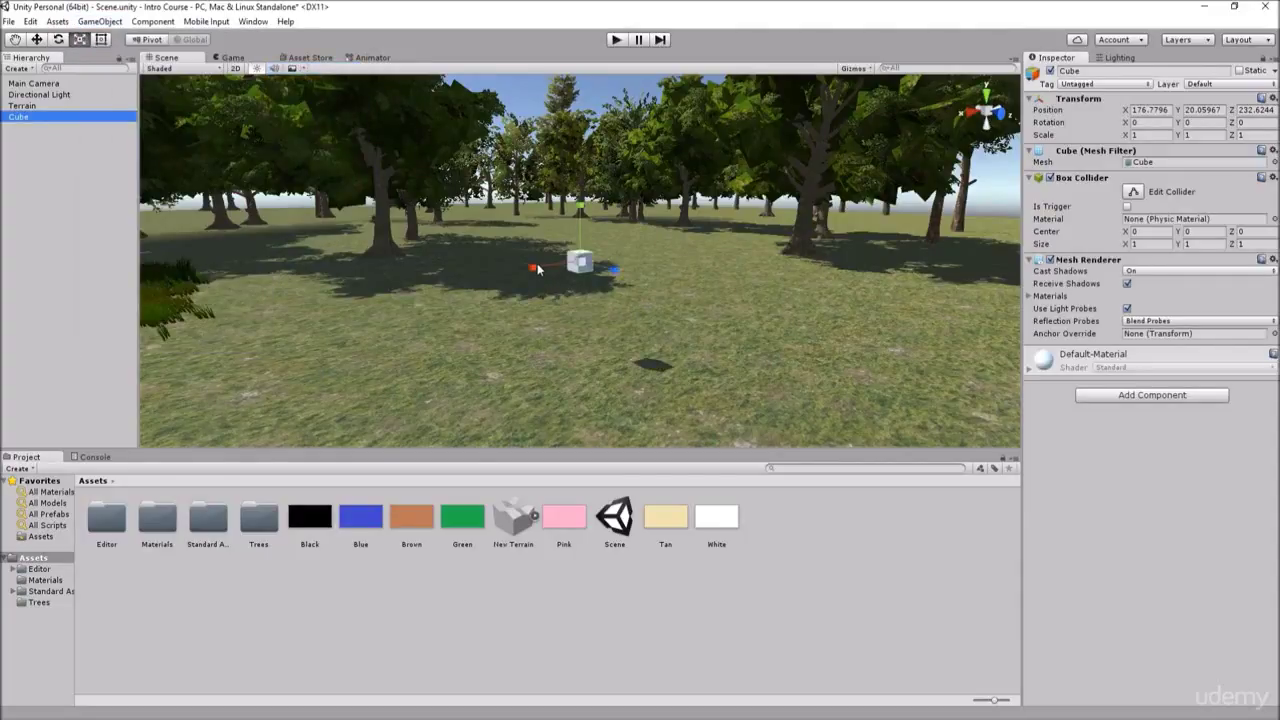
# Move the cube along X to position 183.85 and stretch it to an X scale of about 5.31
pyautogui.click(36, 39)
pyautogui.moveTo(540, 268); pyautogui.dragTo(443, 303)
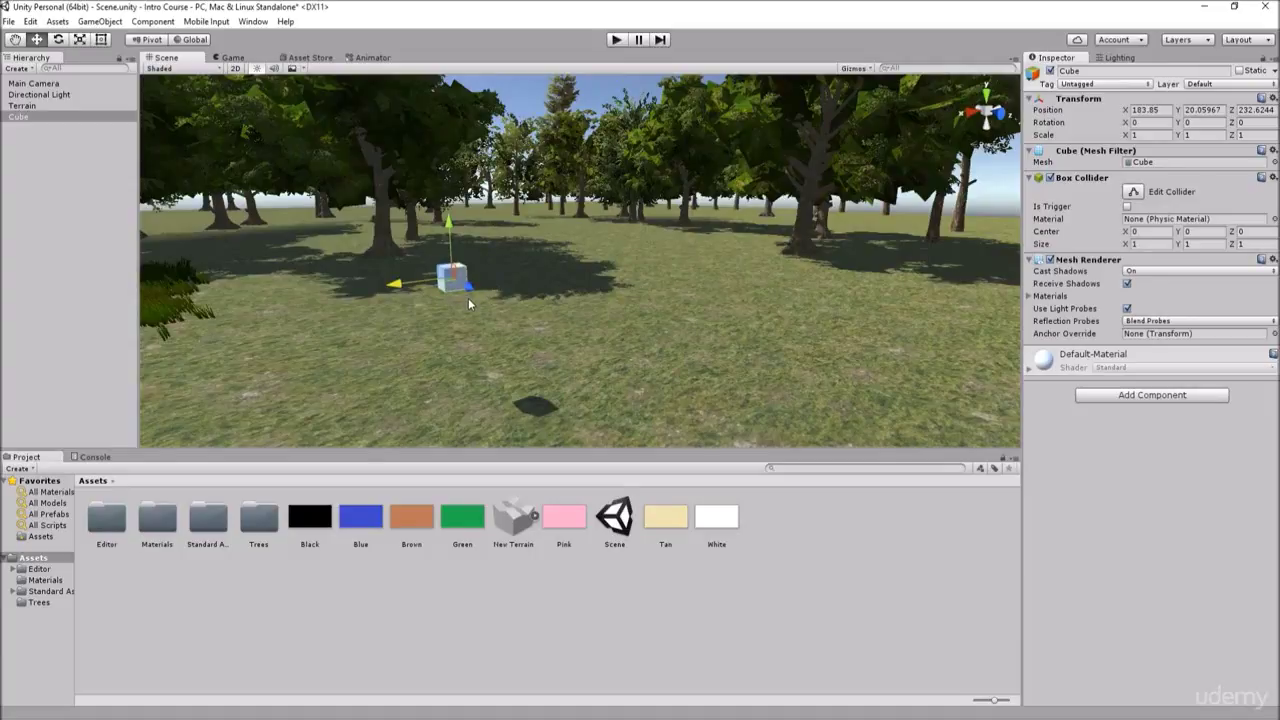
pyautogui.click(80, 40)
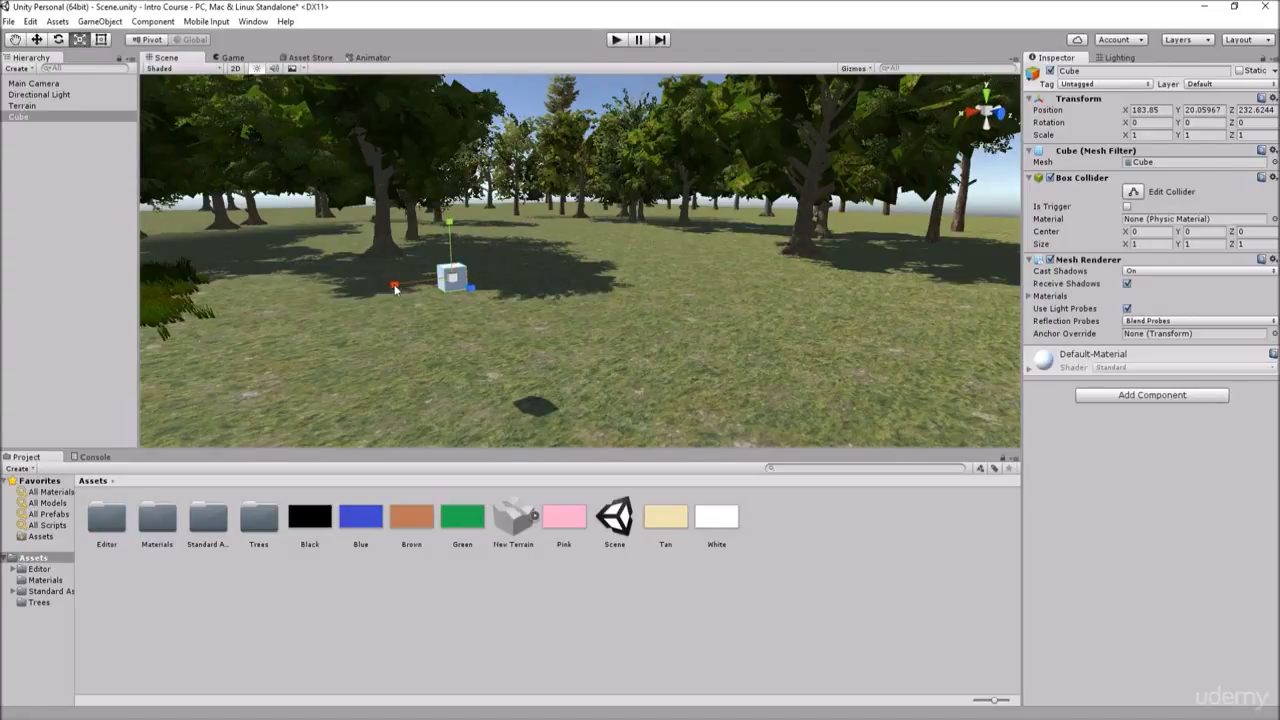
pyautogui.moveTo(395, 289); pyautogui.dragTo(198, 384)
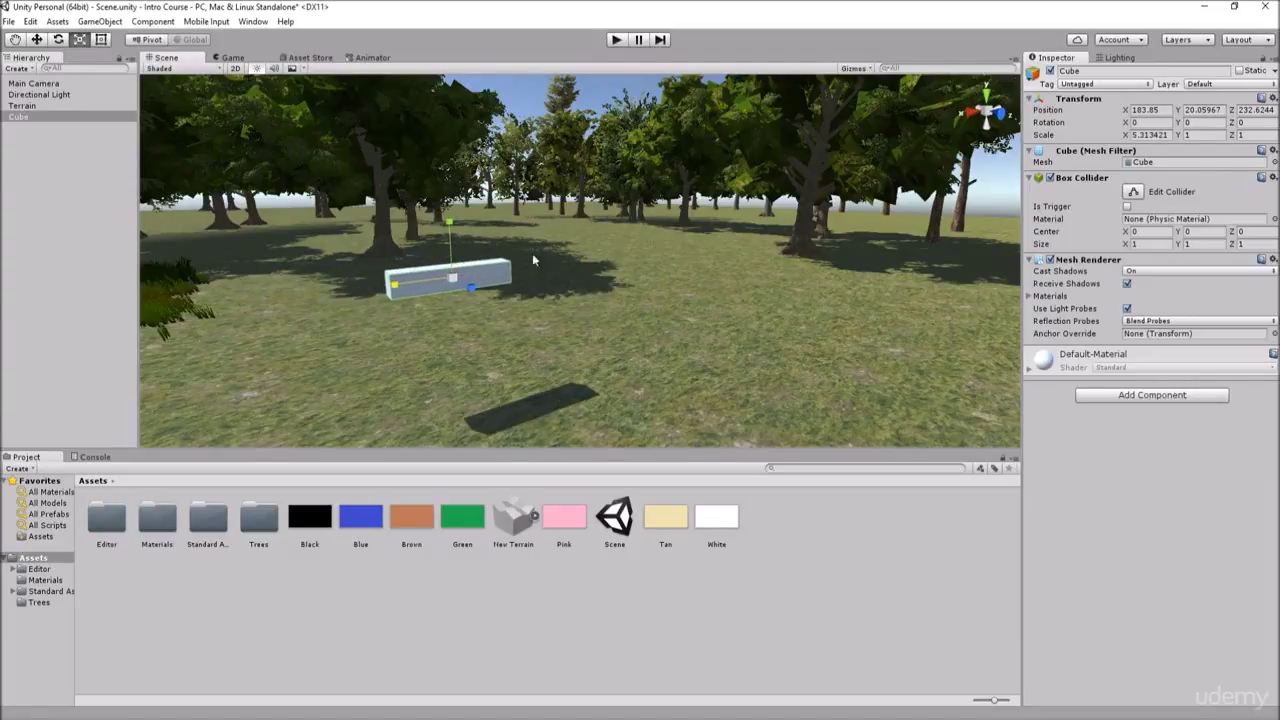
pyautogui.click(854, 567)
# Duplicate the stretched cube and move the copy along X to position 175.92
pyautogui.click(437, 263)
pyautogui.hotkey('ctrl', 'd')
pyautogui.press('w')
pyautogui.moveTo(398, 289); pyautogui.dragTo(540, 272)
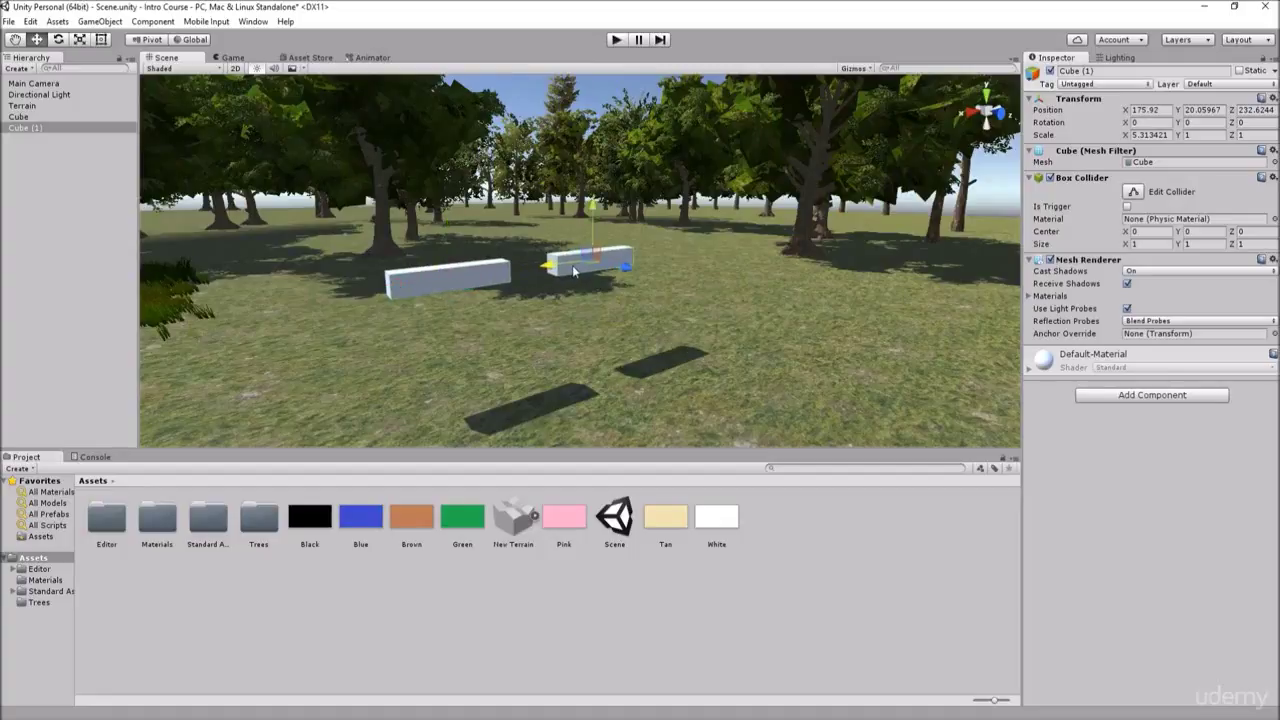
# Make the original Cube a prefab in the Assets folder and place five instances of it on the ground
pyautogui.click(20, 117)
pyautogui.moveTo(30, 120); pyautogui.dragTo(846, 580)
pyautogui.moveTo(440, 508); pyautogui.dragTo(507, 356)
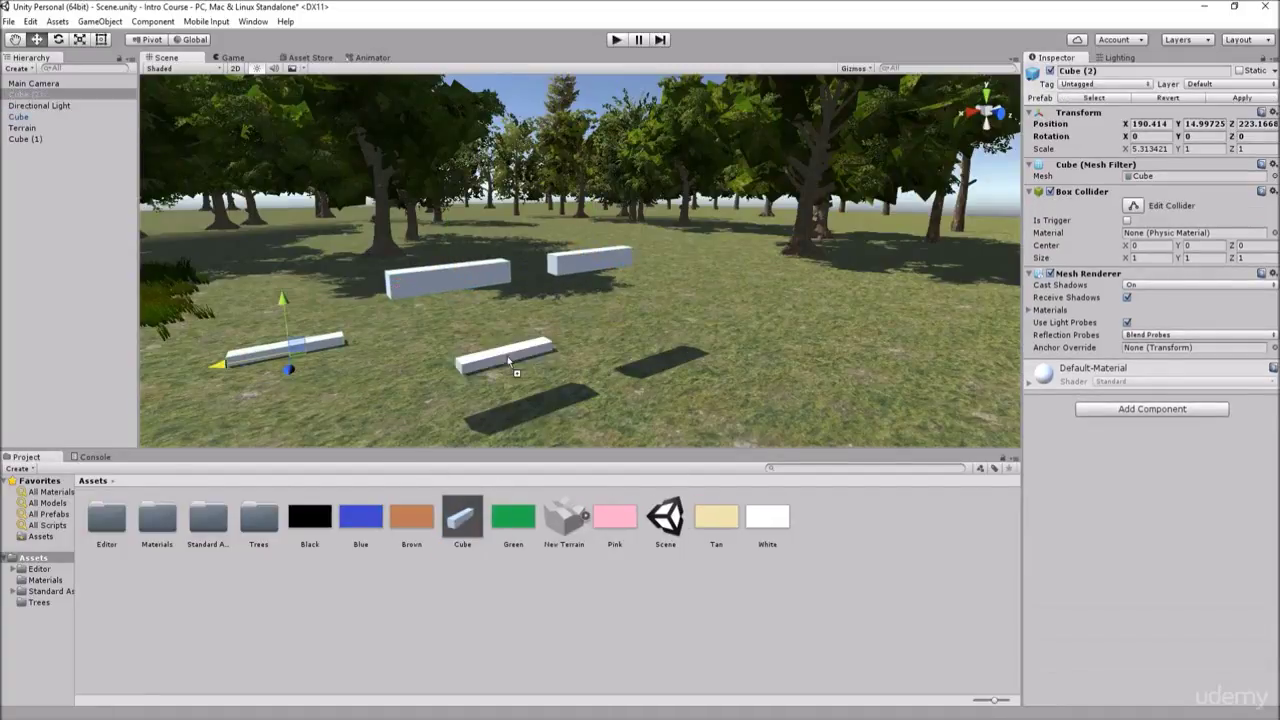
pyautogui.moveTo(462, 515); pyautogui.dragTo(560, 400)
pyautogui.moveTo(466, 527); pyautogui.dragTo(427, 428)
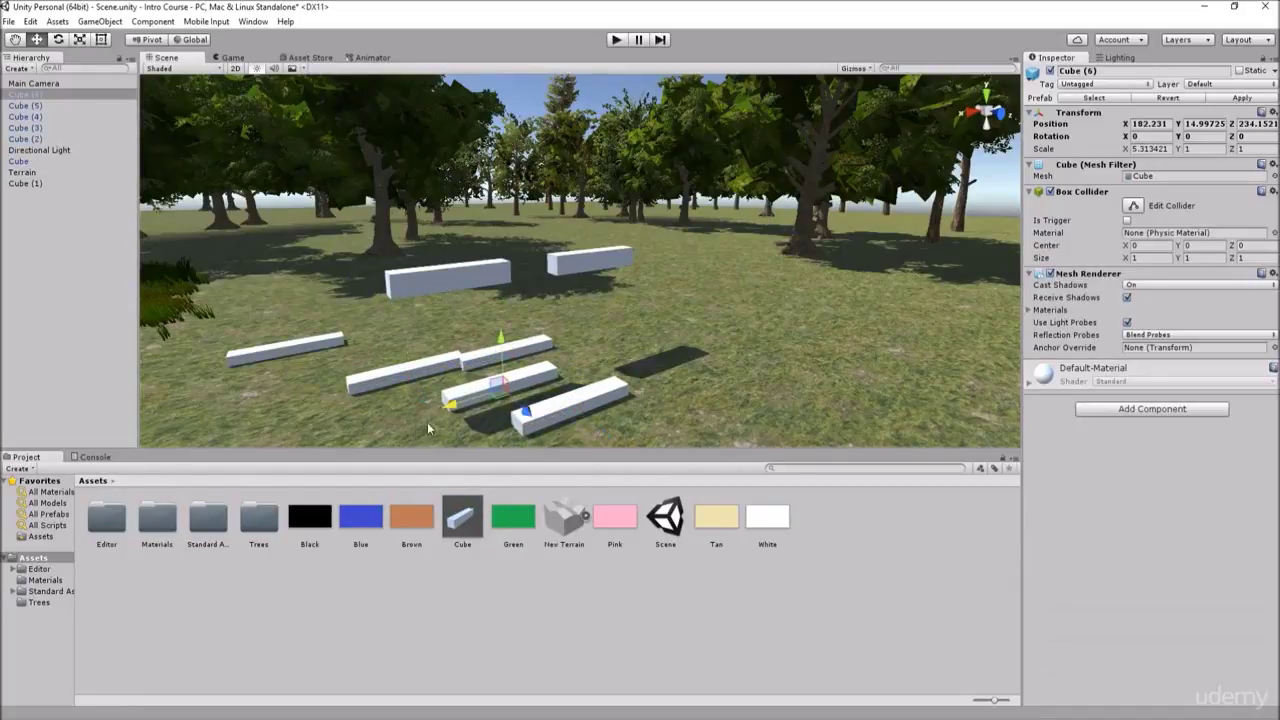
# Inspect the original cube, the Cube prefab asset and one of the placed instances in turn
pyautogui.click(418, 285)
pyautogui.click(469, 527)
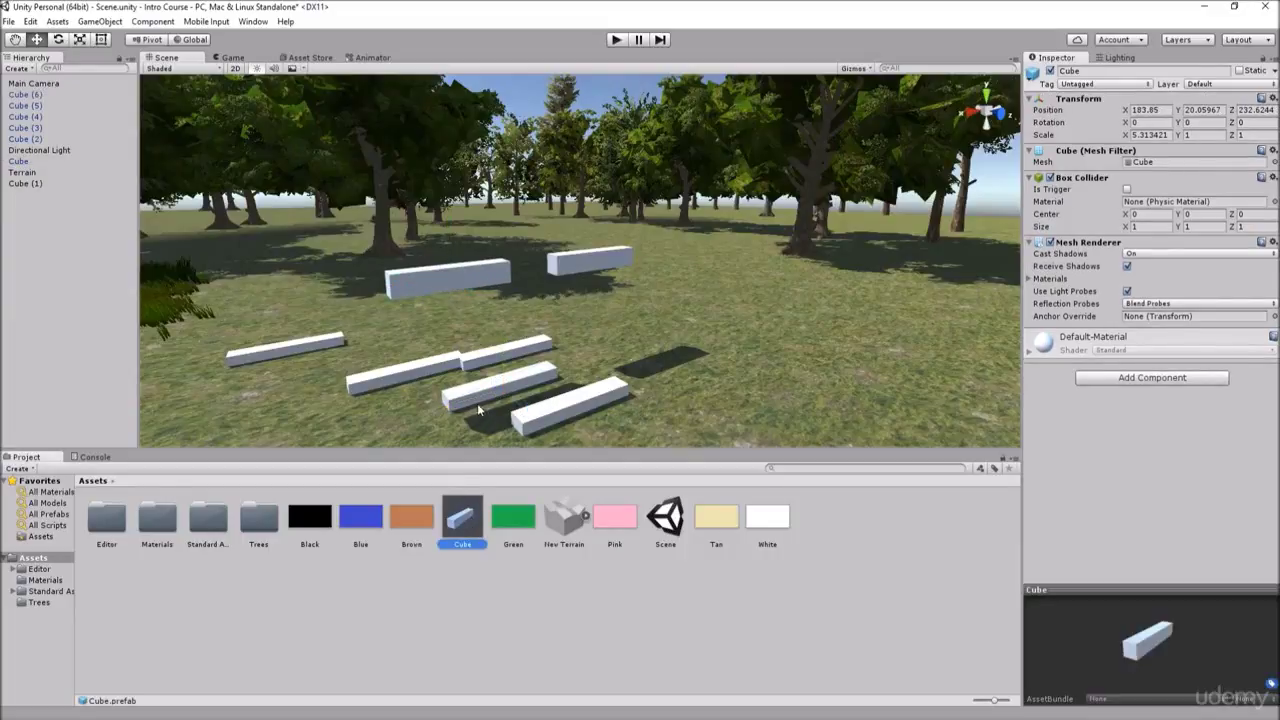
pyautogui.click(406, 363)
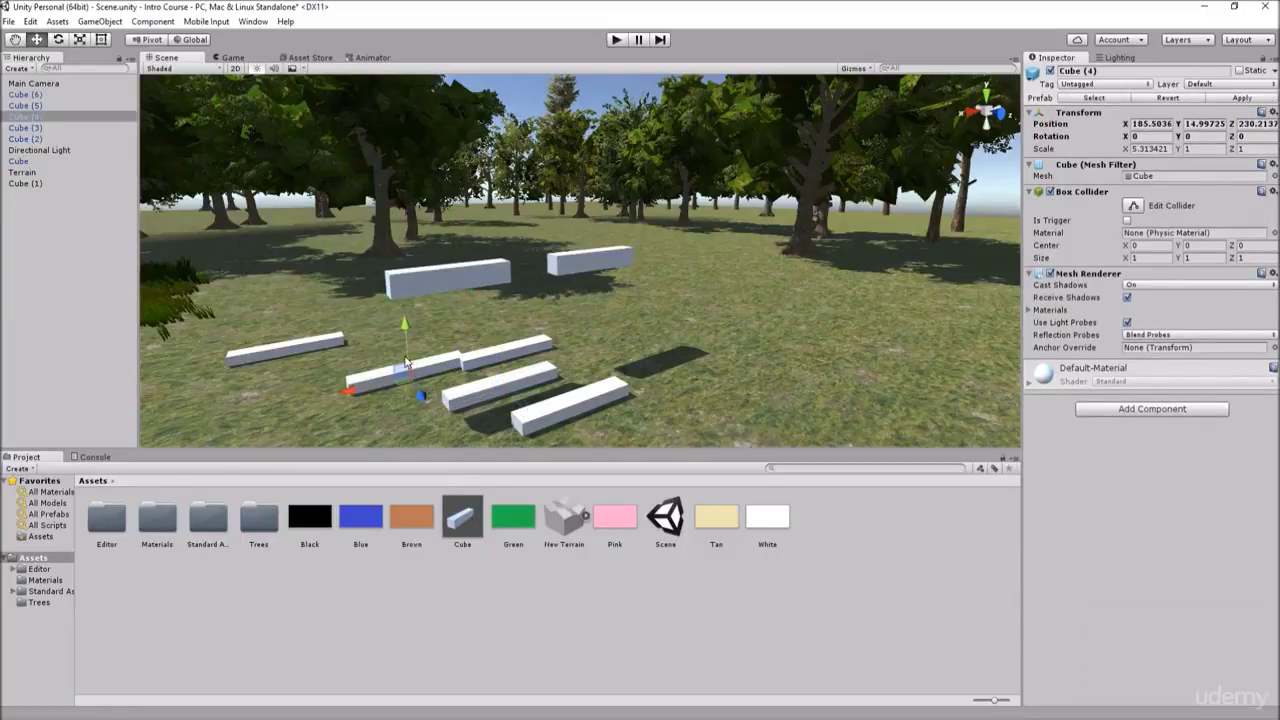
# Shrink the original Cube to an X scale of about 1.08 and place two more instances of the Cube prefab on the ground
pyautogui.click(30, 162)
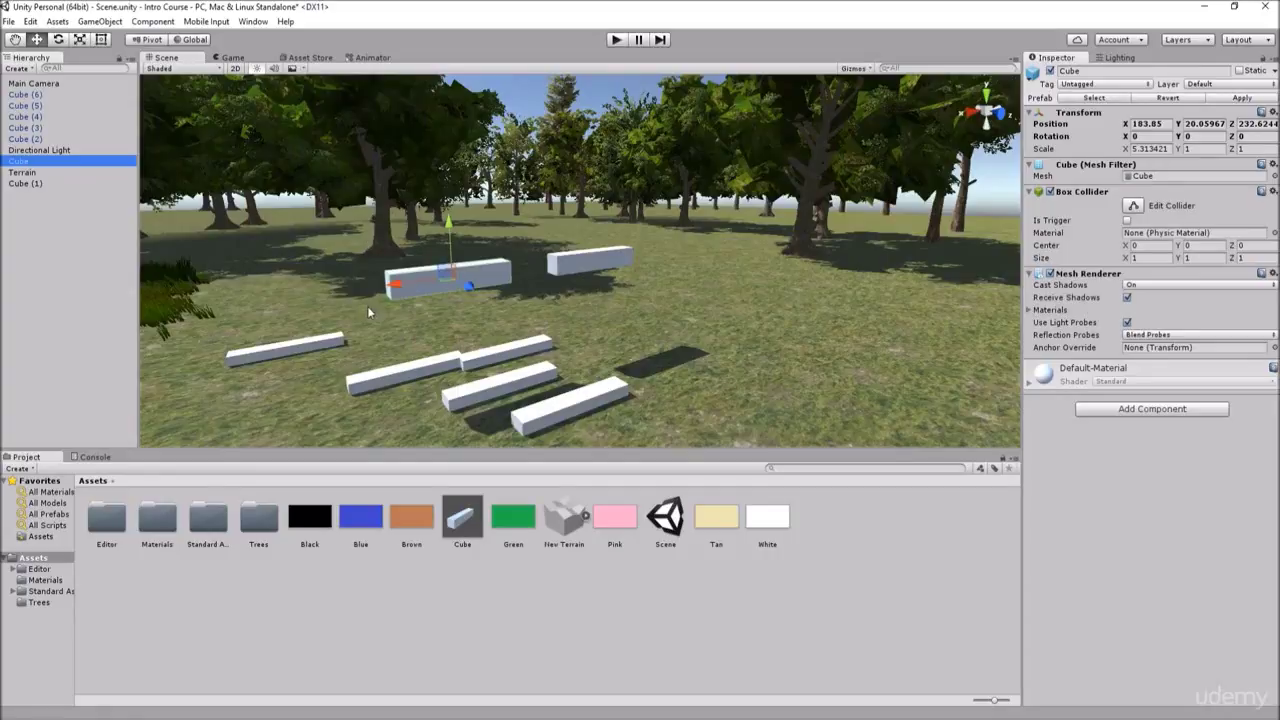
pyautogui.click(79, 39)
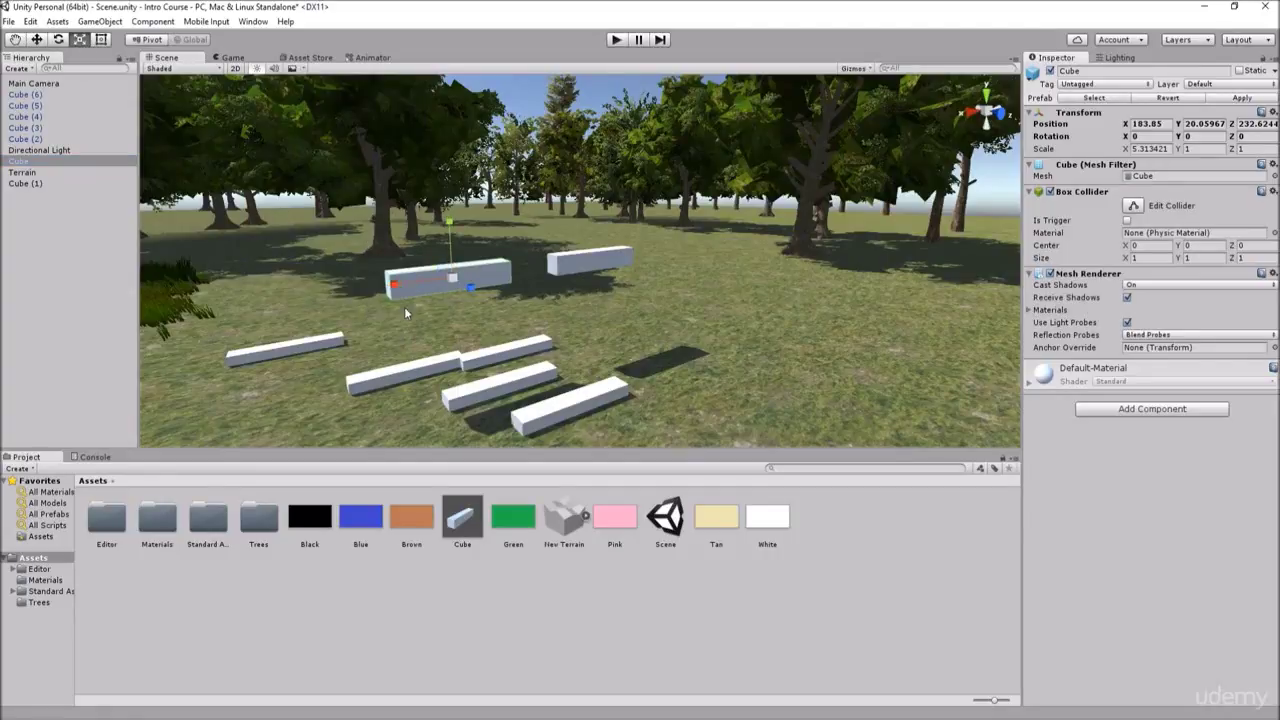
pyautogui.moveTo(393, 285); pyautogui.dragTo(440, 281)
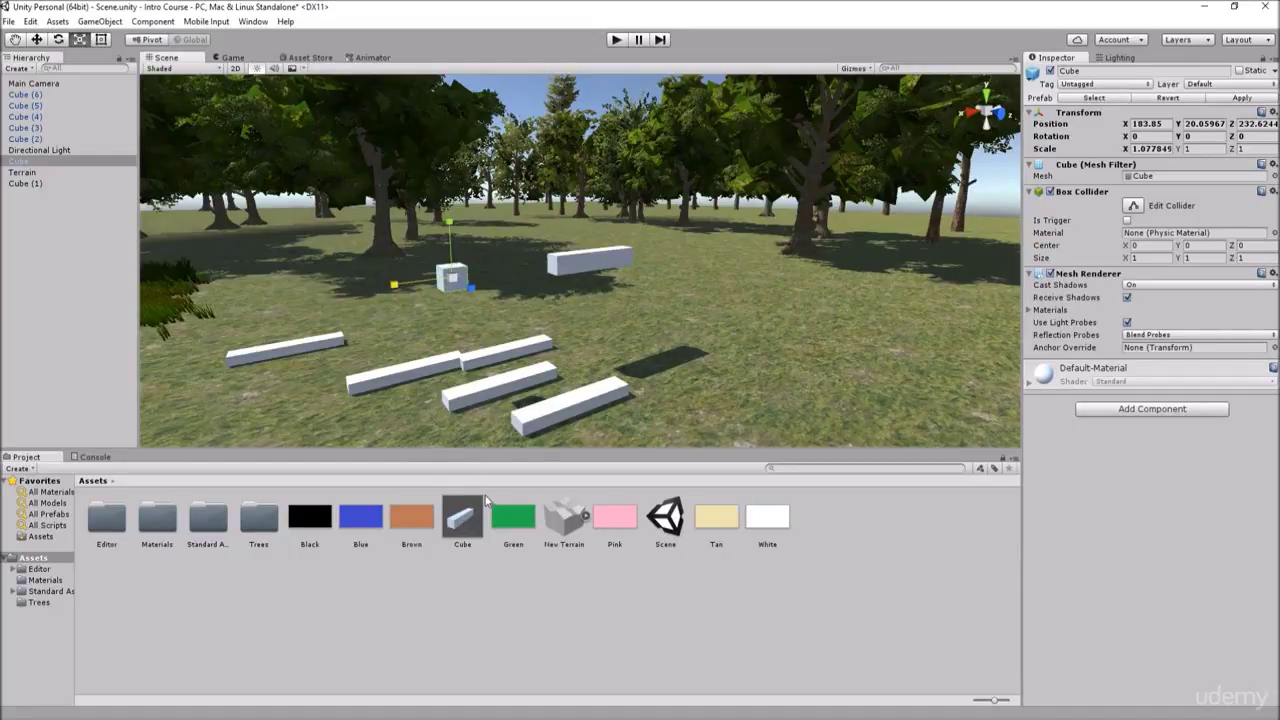
pyautogui.moveTo(471, 522); pyautogui.dragTo(328, 420)
# Scale the original Cube along Z to about 1.12 and save it as a second prefab in the Assets folder
pyautogui.click(457, 277)
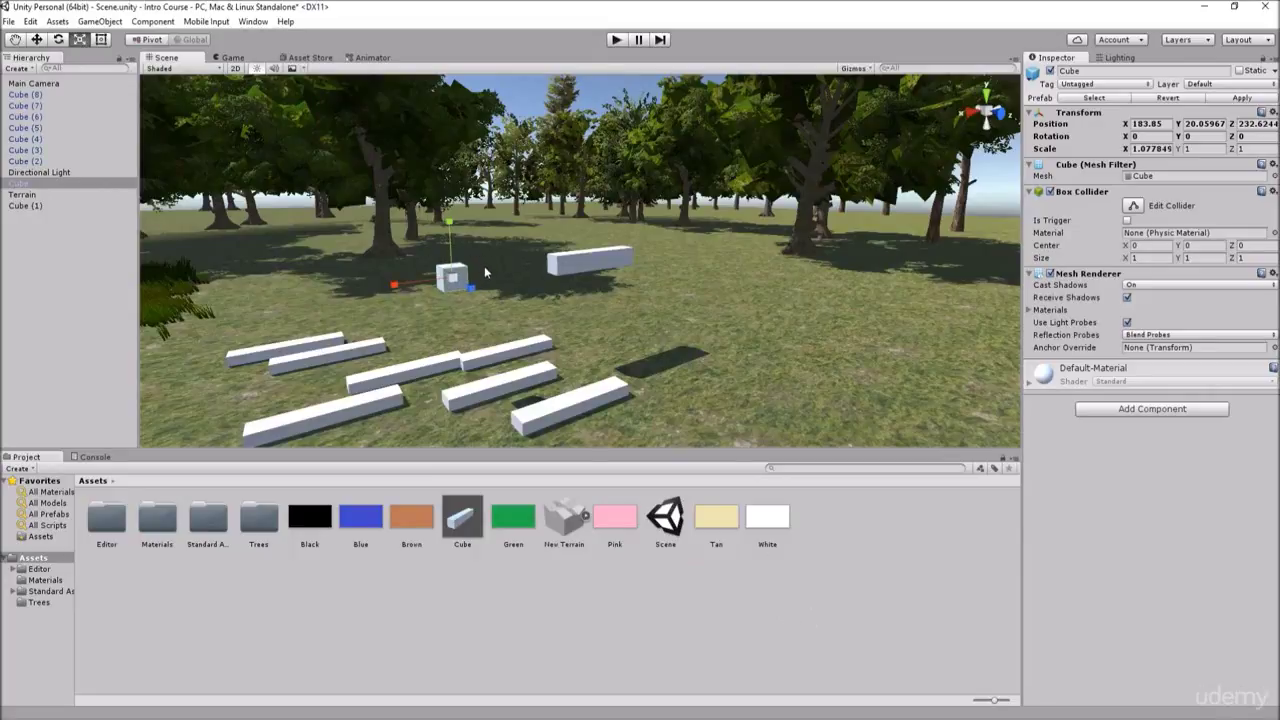
pyautogui.moveTo(470, 288); pyautogui.dragTo(449, 298)
pyautogui.keyDown('alt'); pyautogui.moveTo(458, 287); pyautogui.dragTo(612, 296); pyautogui.keyUp('alt')
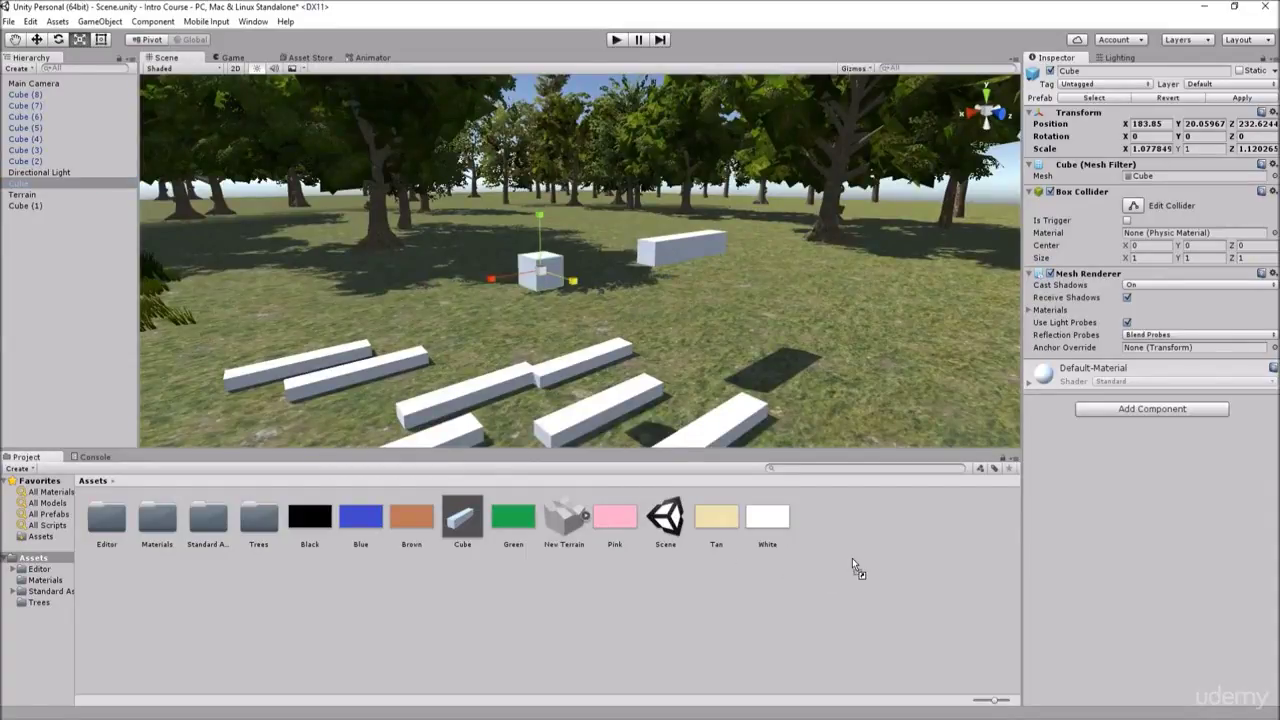
pyautogui.moveTo(852, 558); pyautogui.dragTo(852, 558)
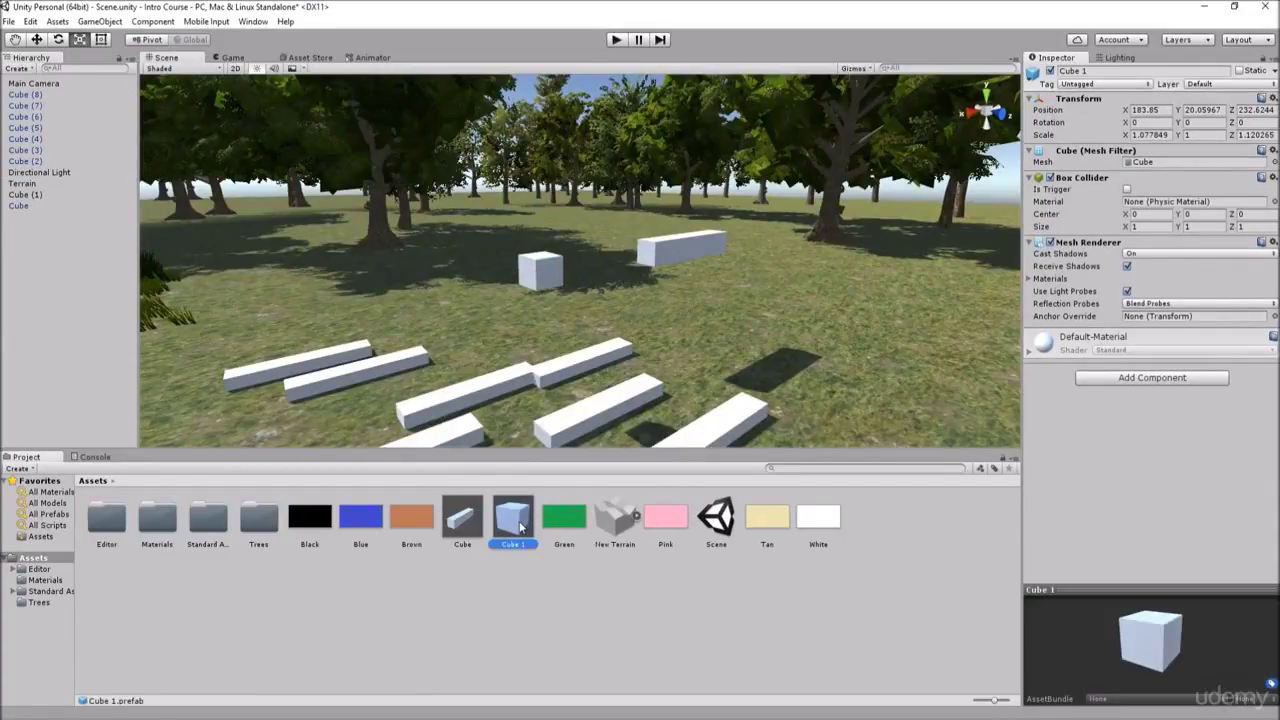
# Place four instances of the Cube 1 prefab on the ground, plus another instance of the long Cube prefab
pyautogui.moveTo(519, 527); pyautogui.dragTo(486, 332)
pyautogui.moveTo(519, 527); pyautogui.dragTo(404, 296)
pyautogui.moveTo(520, 527); pyautogui.dragTo(505, 332)
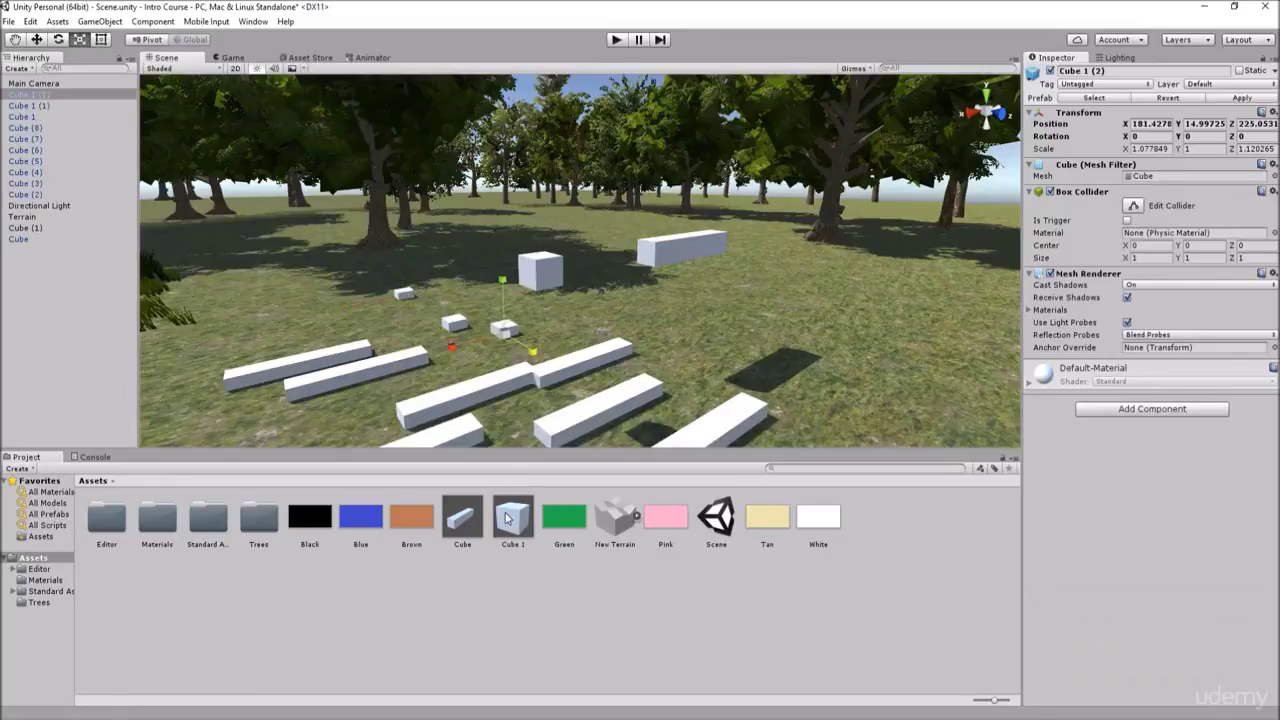
pyautogui.click(512, 520)
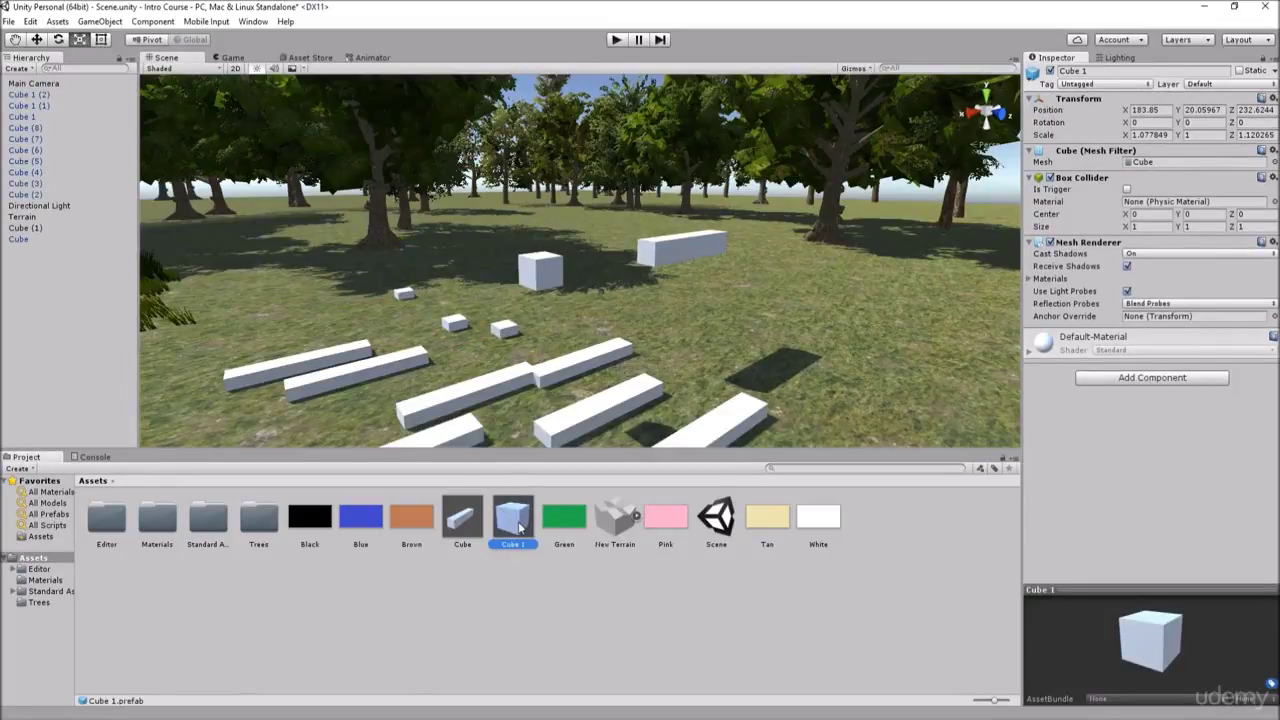
pyautogui.moveTo(520, 527); pyautogui.dragTo(584, 318)
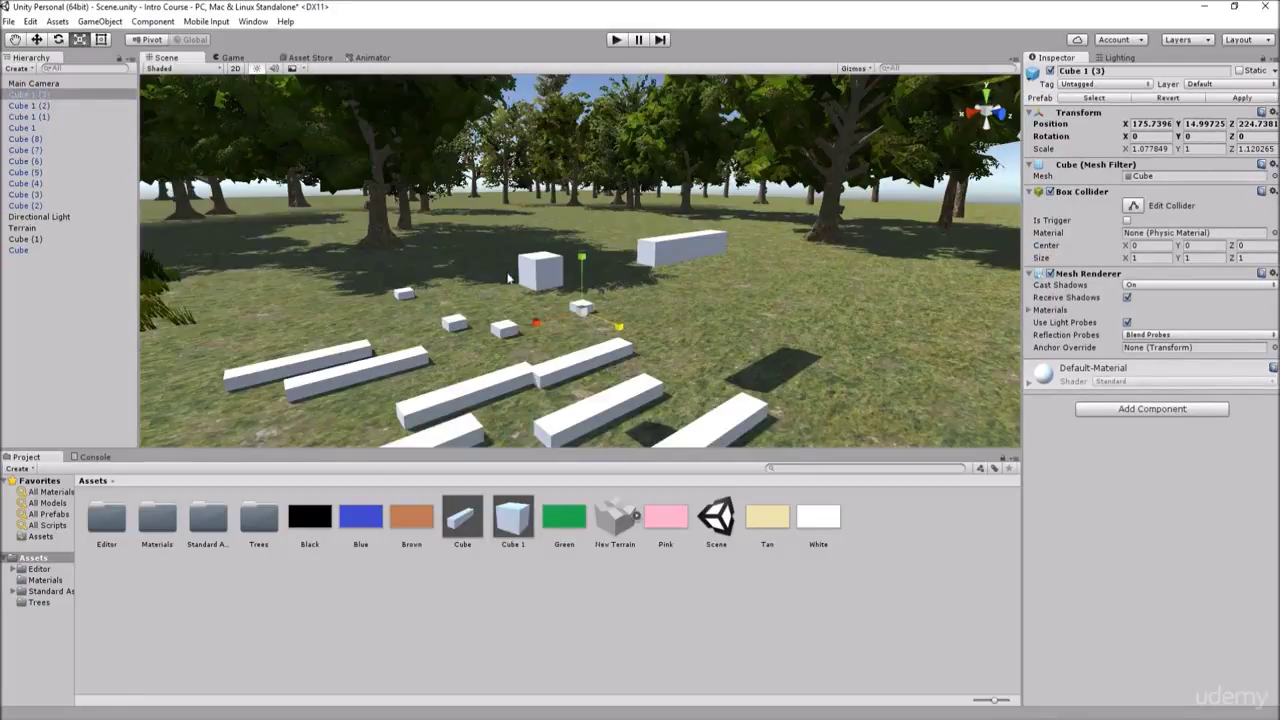
pyautogui.click(655, 257)
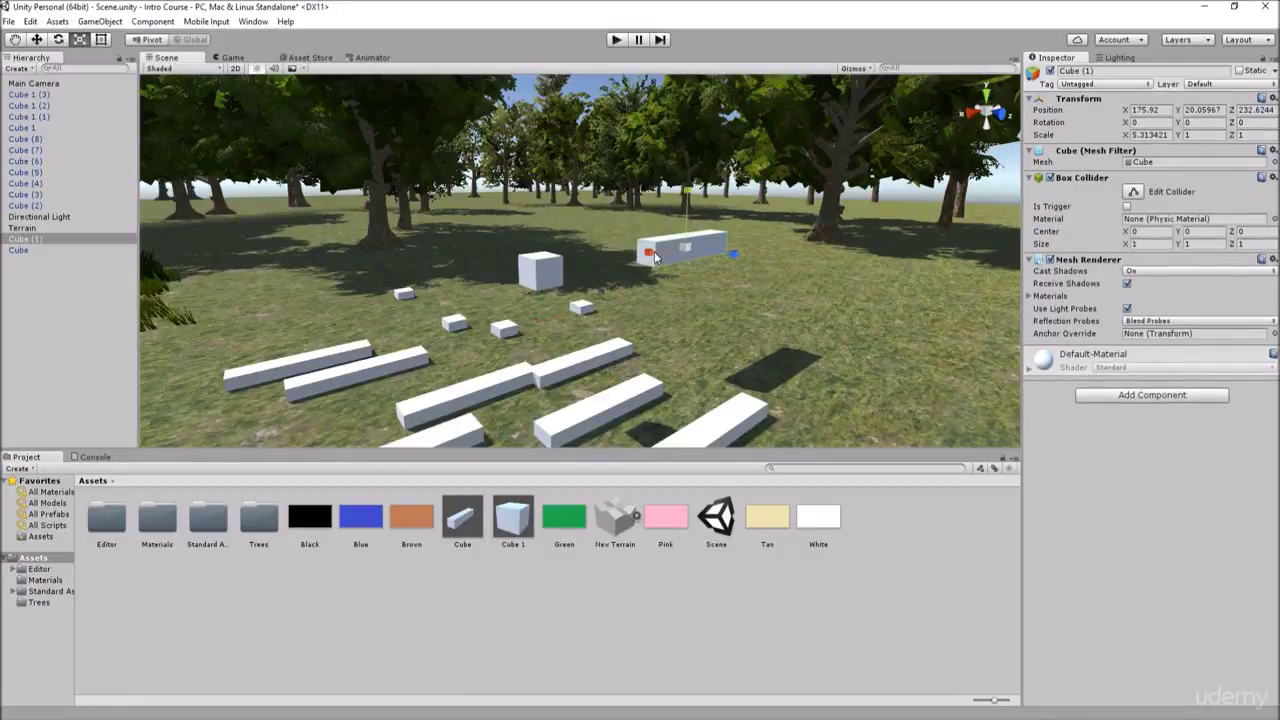
pyautogui.moveTo(463, 518); pyautogui.dragTo(337, 315)
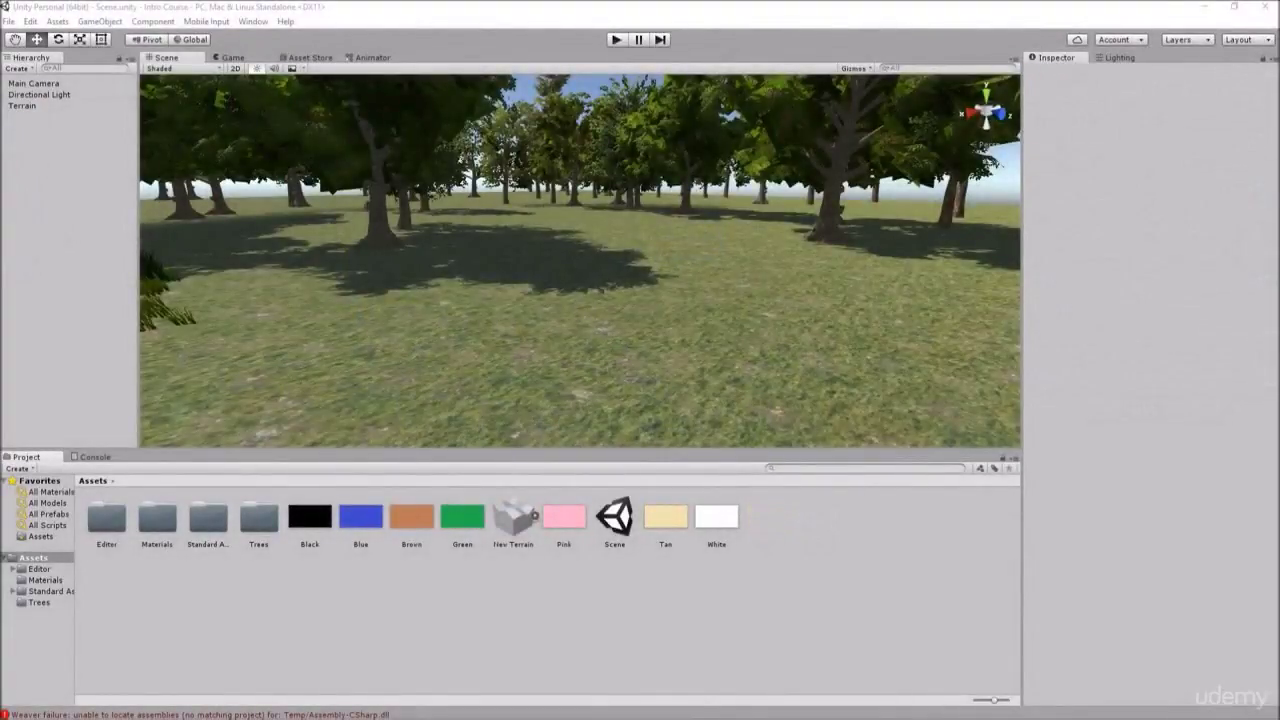
# Create a new 3D cube in the scene and add an Audio Source component to it
pyautogui.click(100, 21)
pyautogui.moveTo(141, 70)
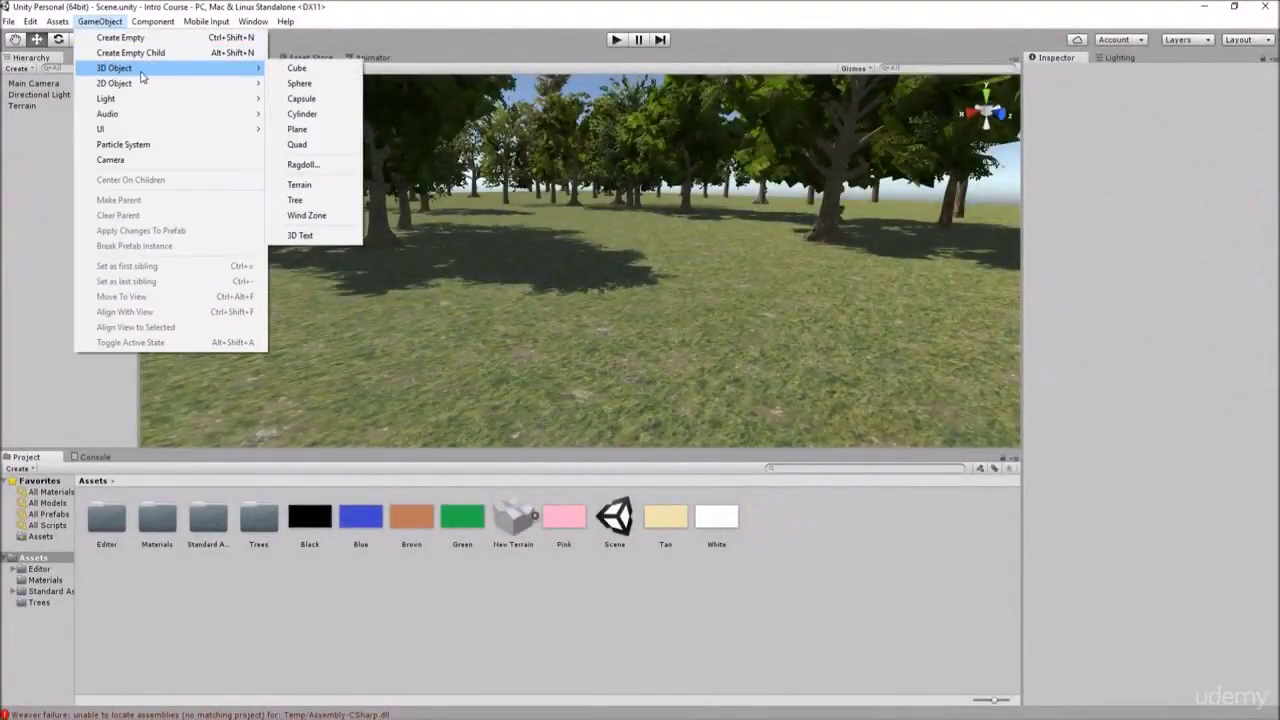
pyautogui.click(297, 68)
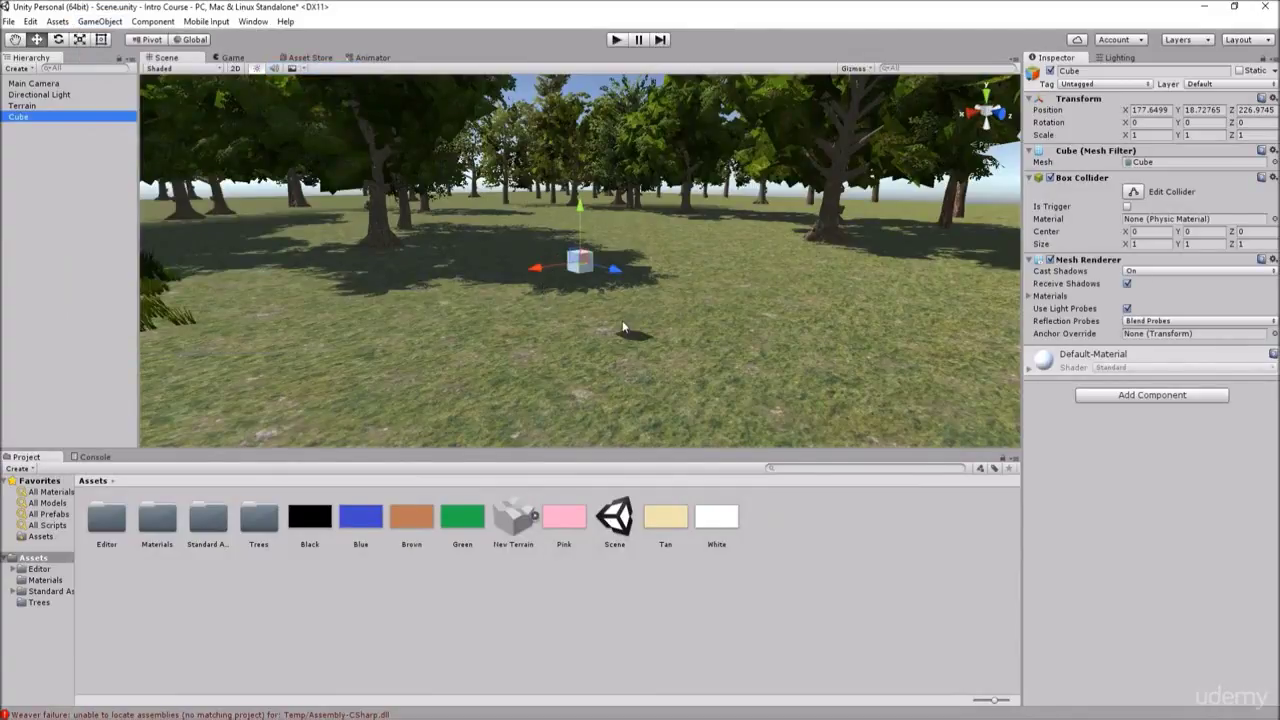
pyautogui.click(1150, 396)
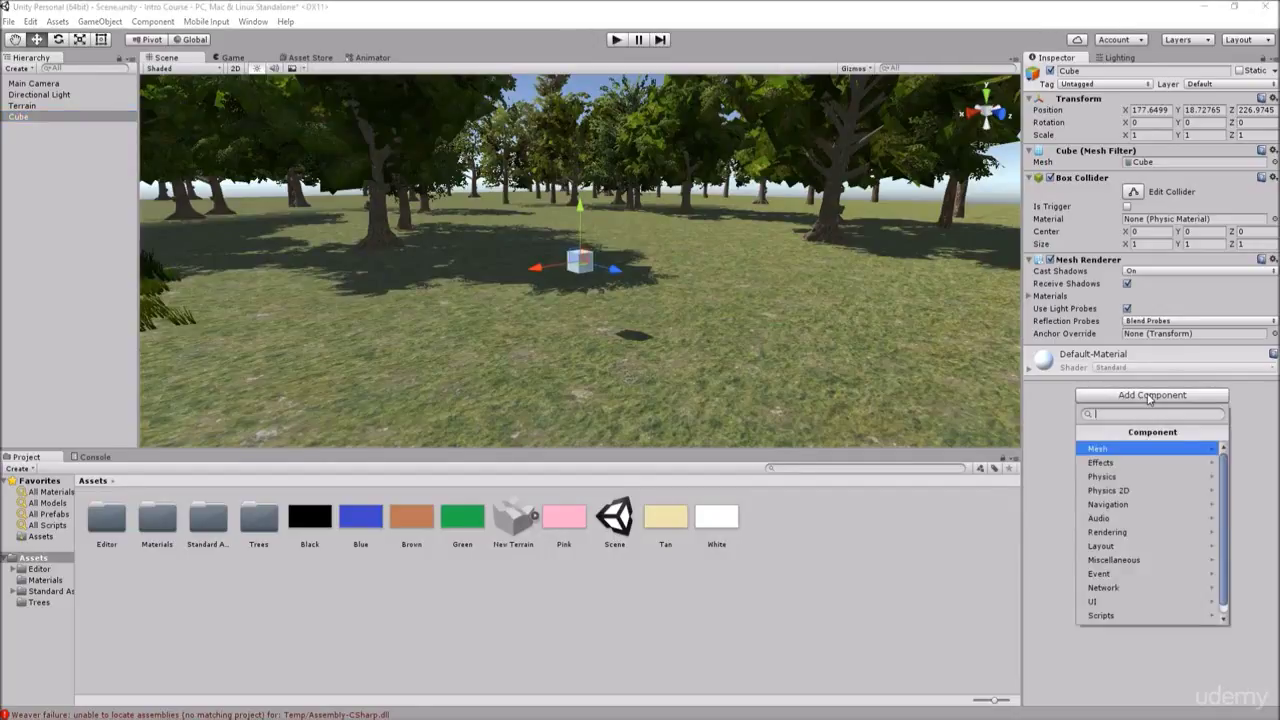
pyautogui.click(1113, 520)
pyautogui.click(1114, 461)
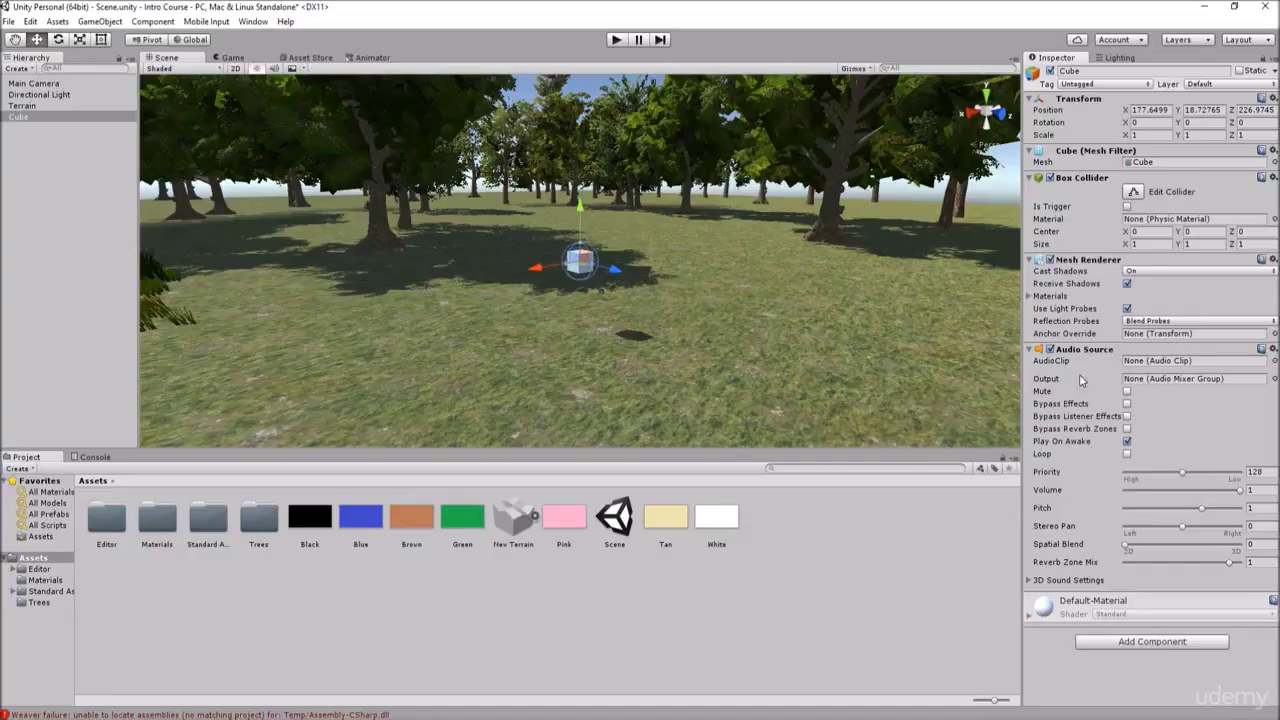
# Create a new C Sharp script named NewBehaviourScript and add it to the cube as a component
pyautogui.click(1136, 645)
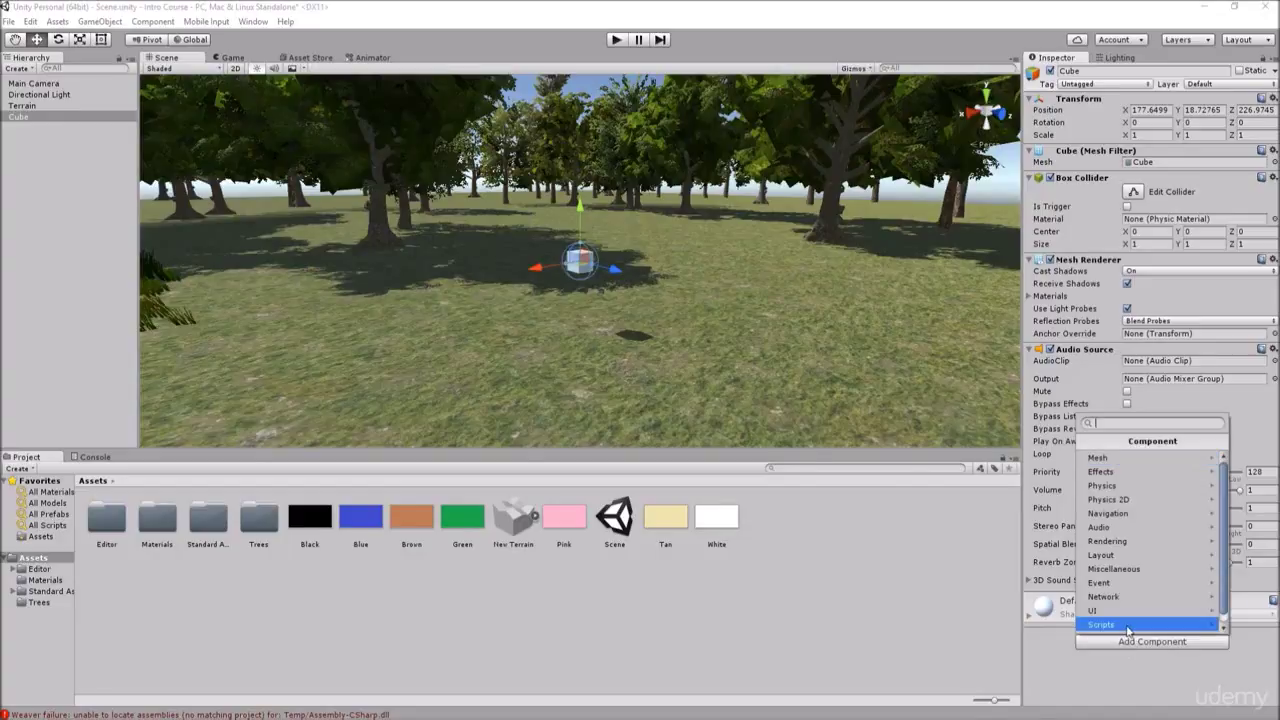
pyautogui.click(1128, 625)
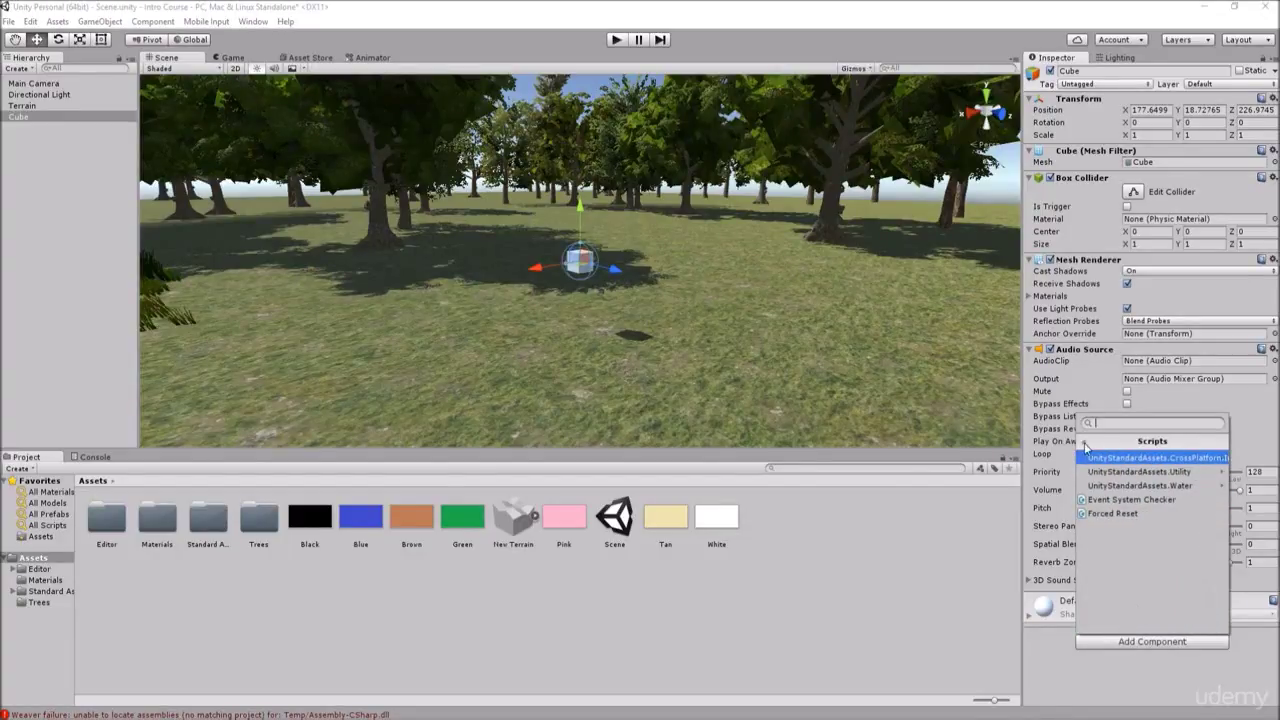
pyautogui.click(1086, 442)
pyautogui.scroll(-1, 1131, 620)
pyautogui.click(1129, 627)
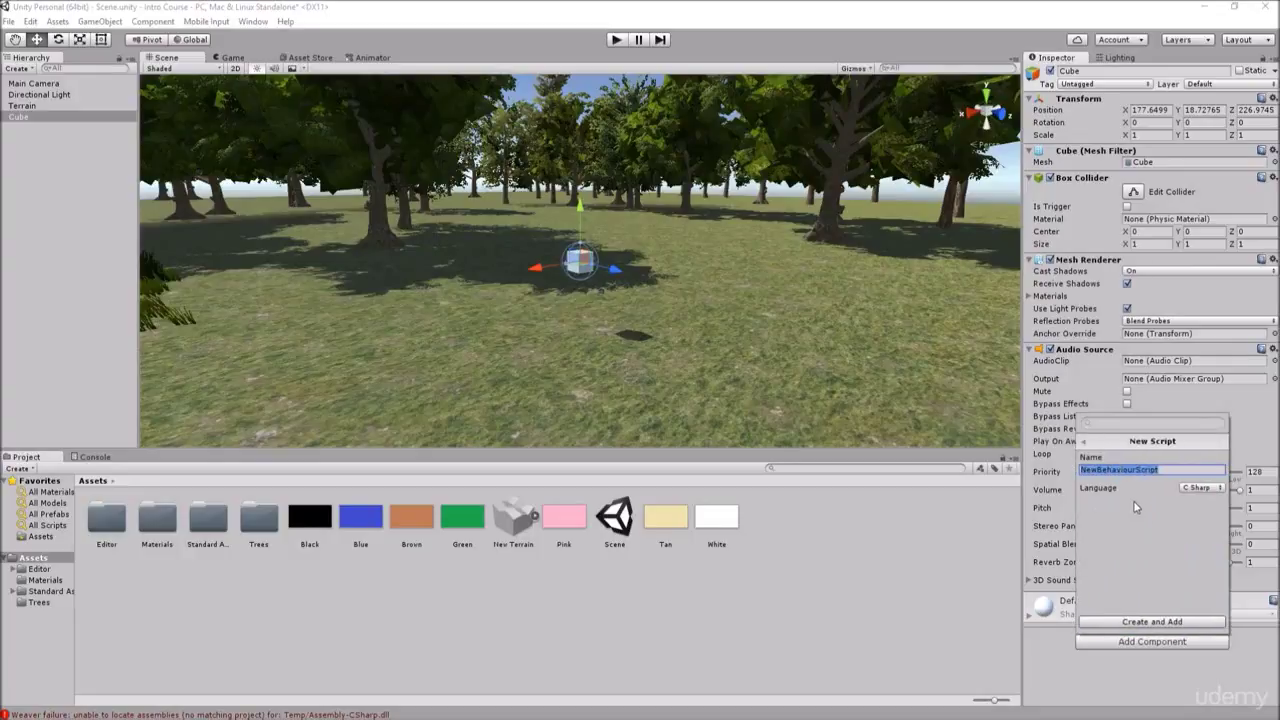
pyautogui.click(1172, 623)
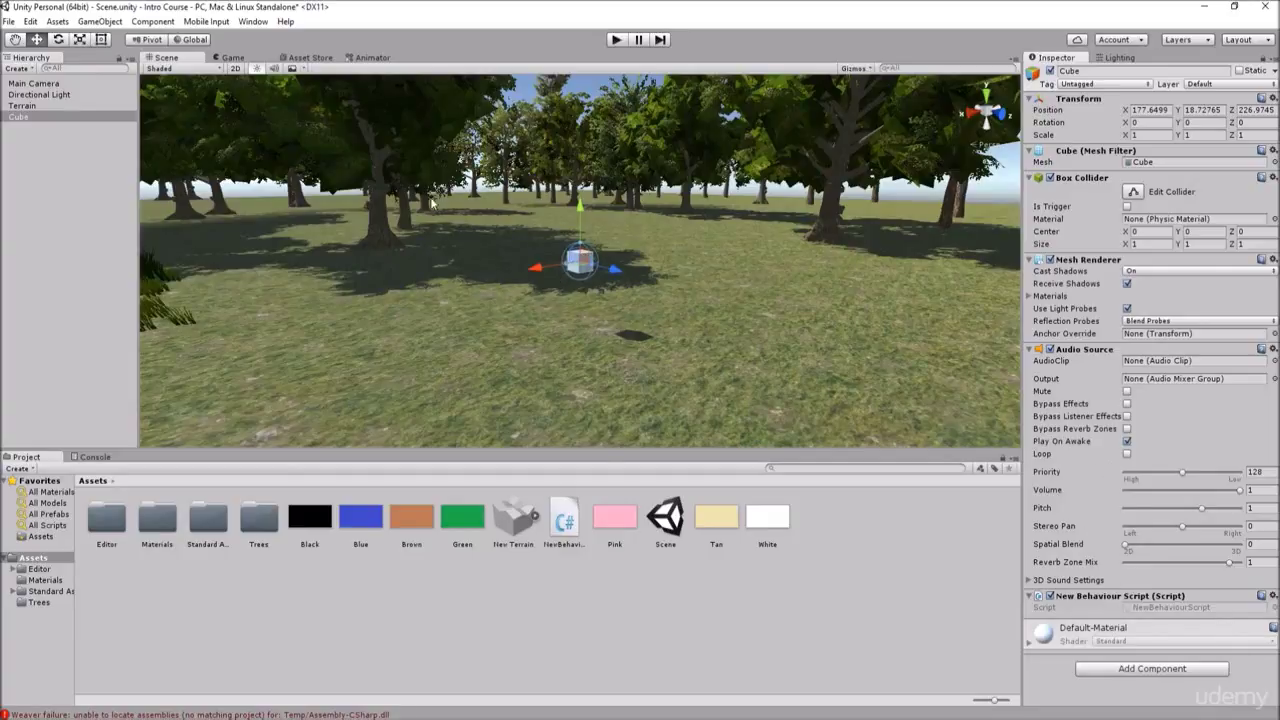
# Make the Cube with its audio source and script a prefab in the Assets folder and place five instances in the scene
pyautogui.click(44, 118)
pyautogui.moveTo(892, 560); pyautogui.dragTo(890, 558)
pyautogui.moveTo(462, 517); pyautogui.dragTo(420, 330)
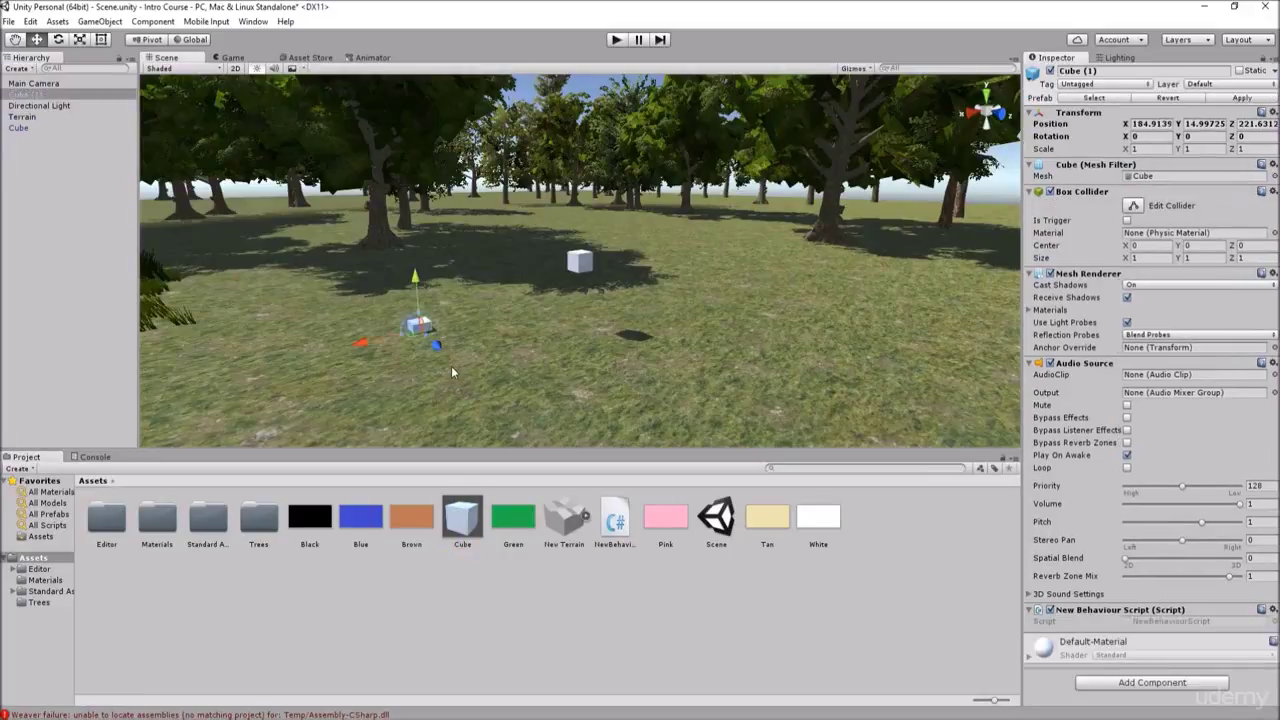
pyautogui.moveTo(462, 517); pyautogui.dragTo(525, 342)
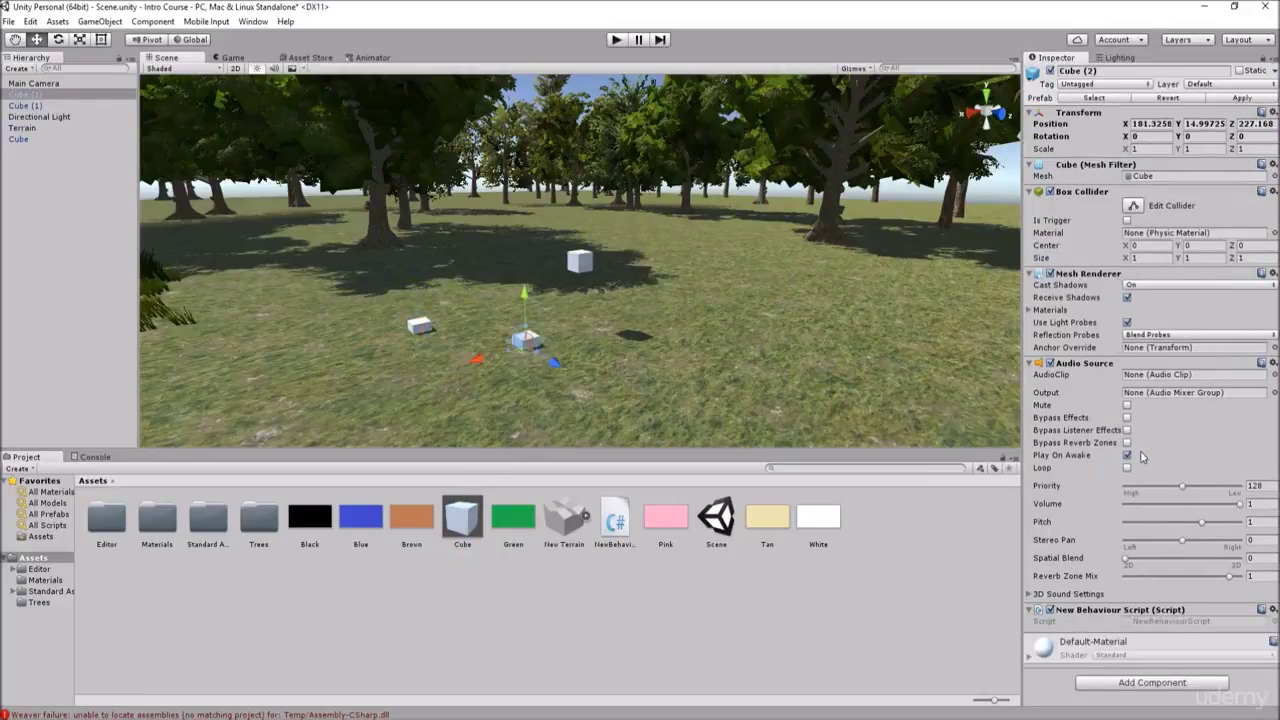
pyautogui.moveTo(462, 517); pyautogui.dragTo(464, 321)
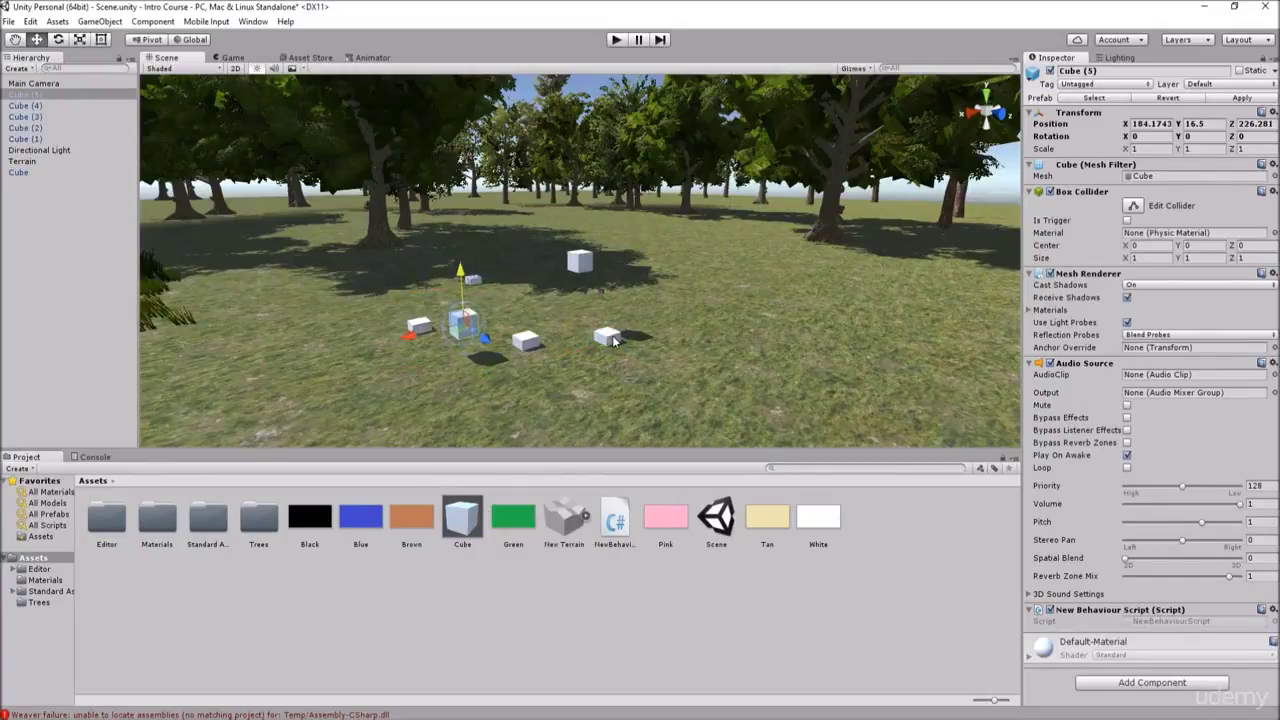
# Inspect the components of several placed Cube prefab instances in turn
pyautogui.click(527, 342)
pyautogui.click(464, 323)
pyautogui.click(538, 344)
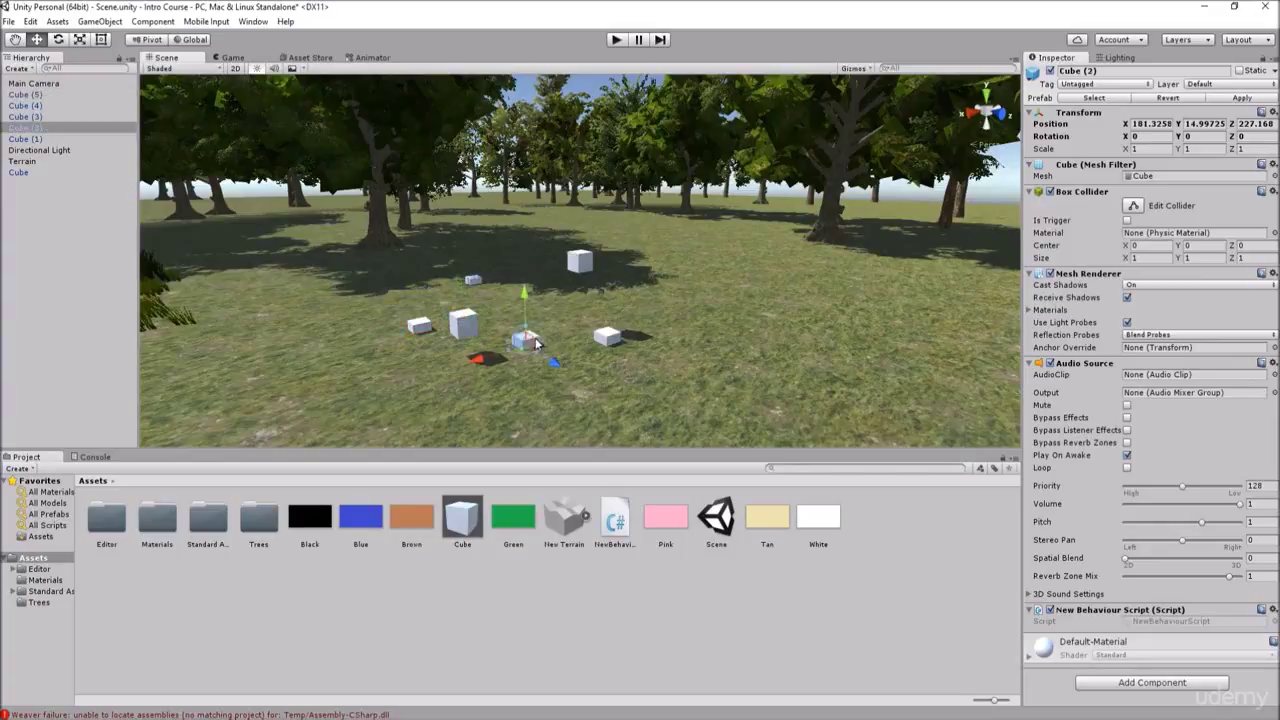
pyautogui.click(422, 332)
pyautogui.click(463, 324)
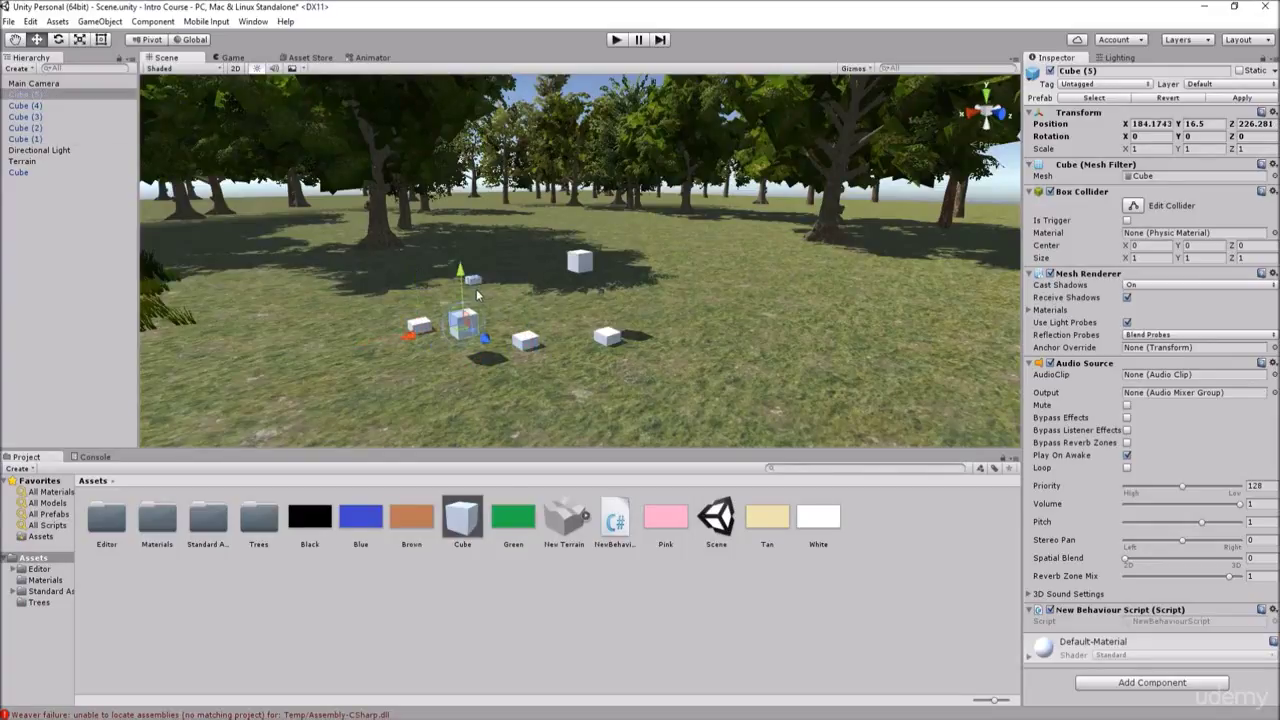
pyautogui.click(417, 329)
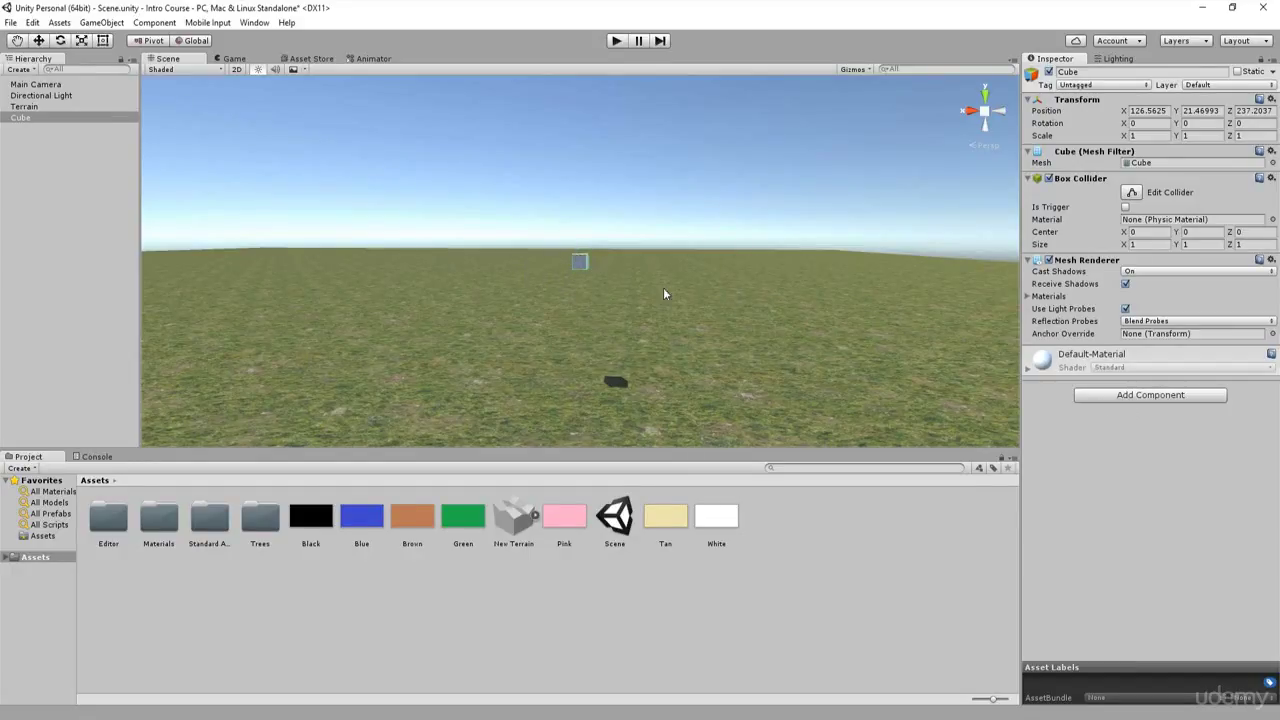
# Browse the UI, Physics, Audio, Physics 2D and Miscellaneous categories of components that can be added to the cube
pyautogui.click(1156, 399)
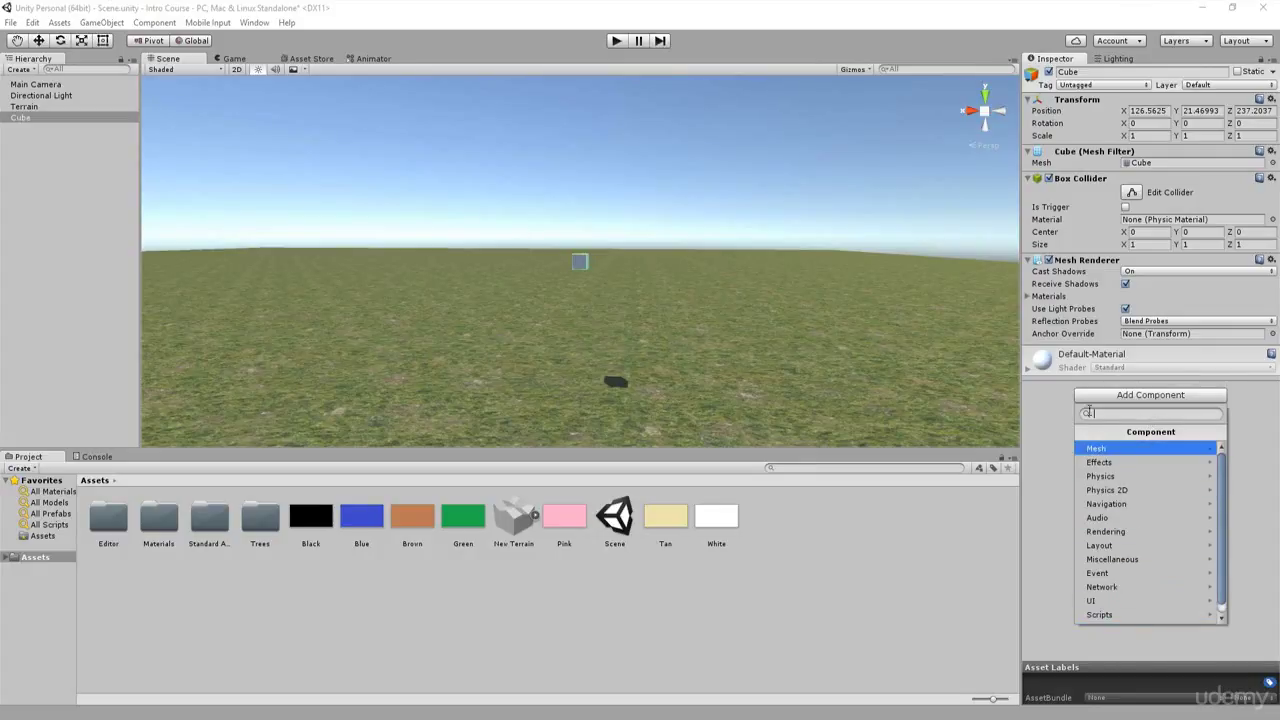
pyautogui.scroll(-1, 1100, 575)
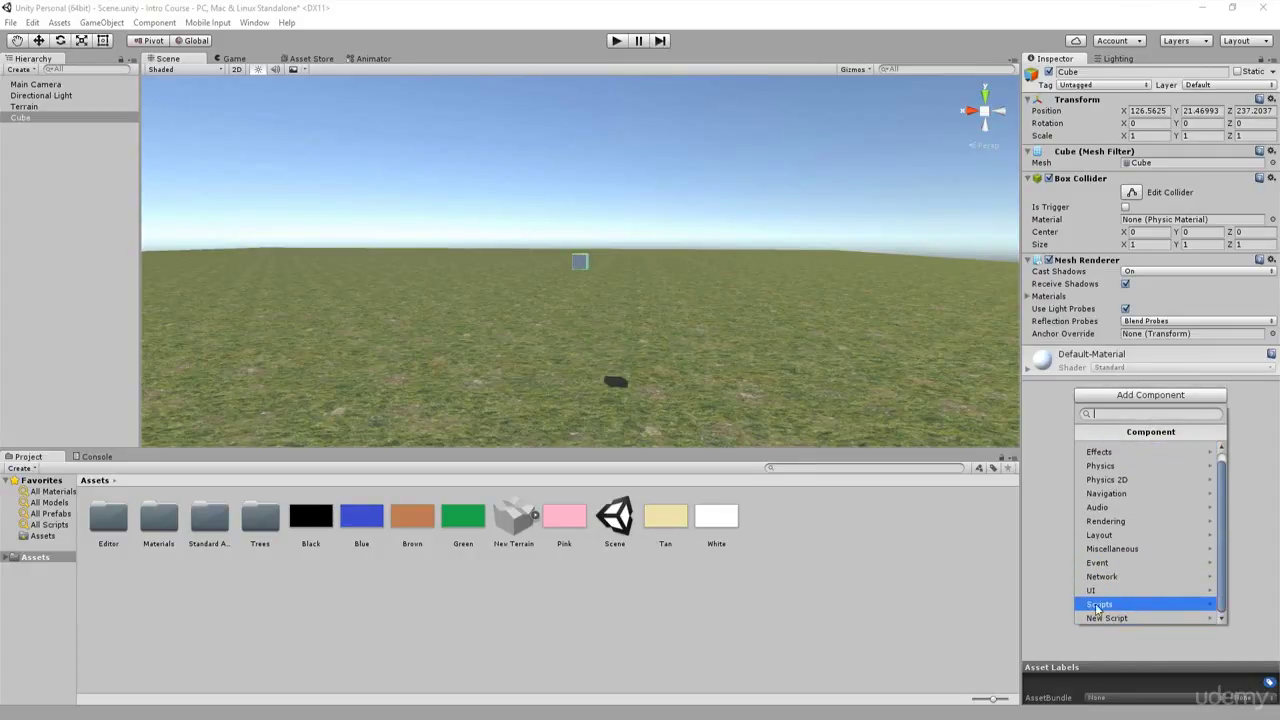
pyautogui.click(1131, 591)
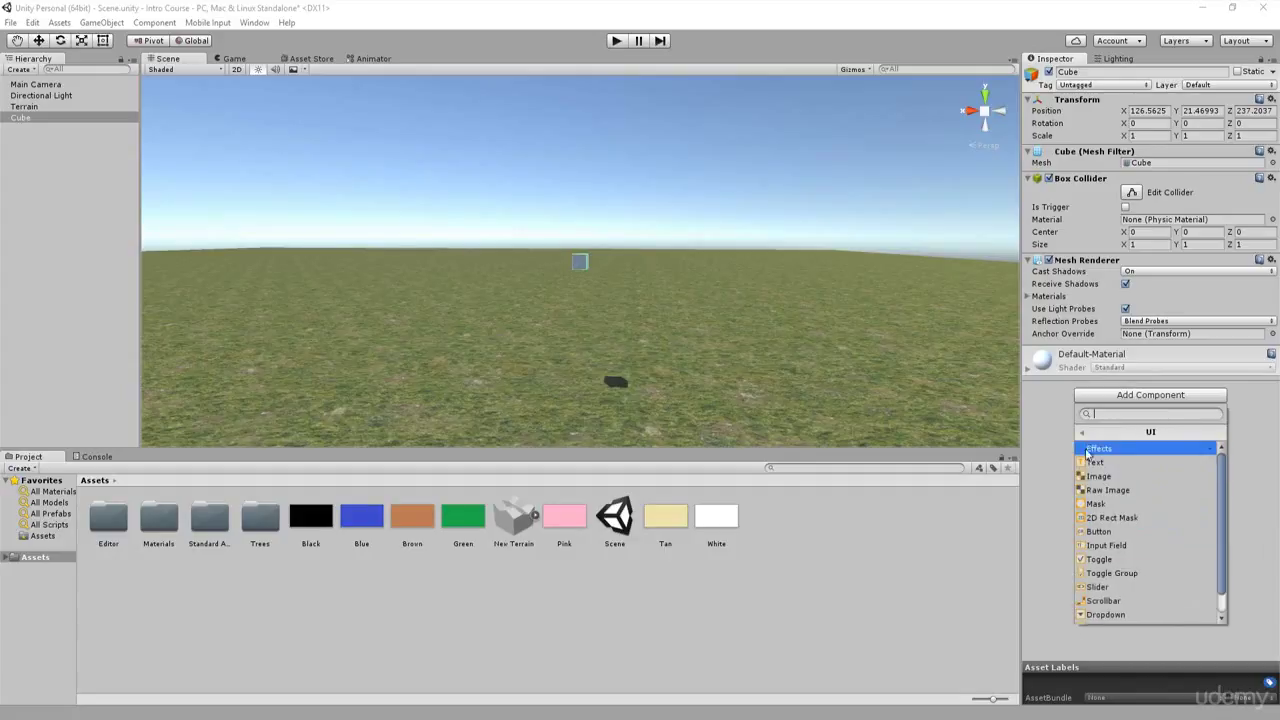
pyautogui.click(1083, 433)
pyautogui.click(1124, 466)
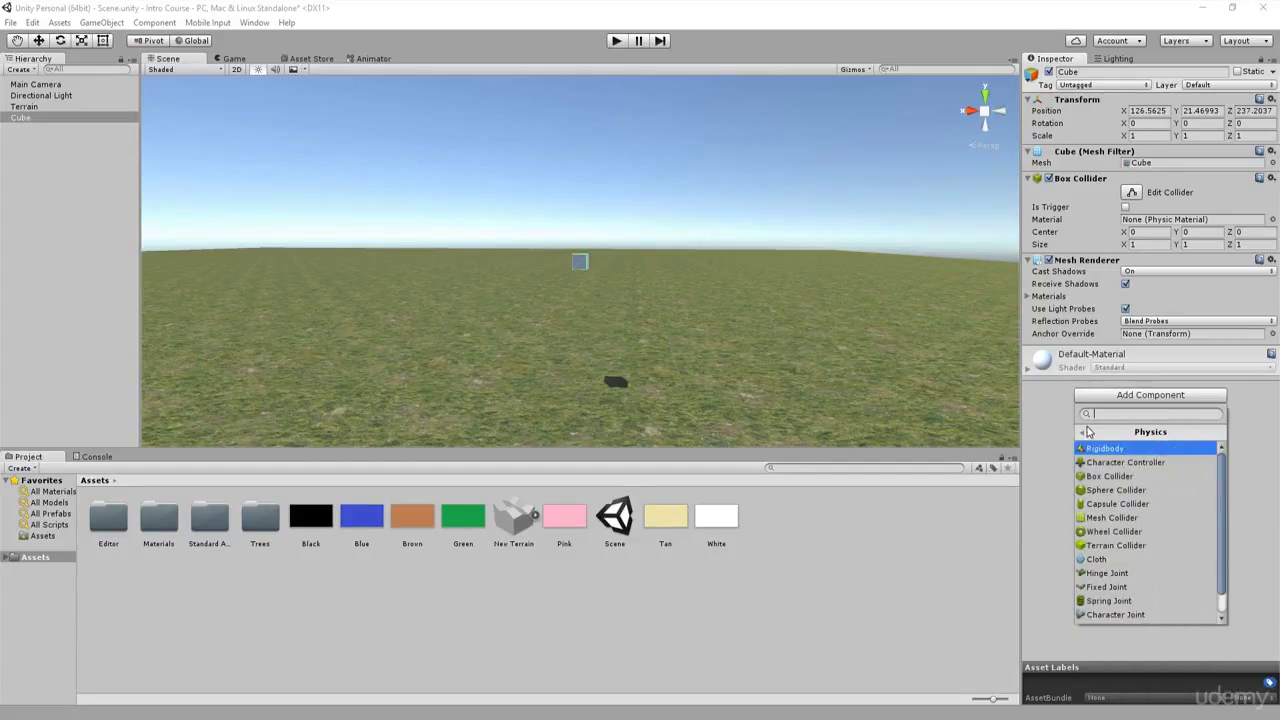
pyautogui.click(1083, 434)
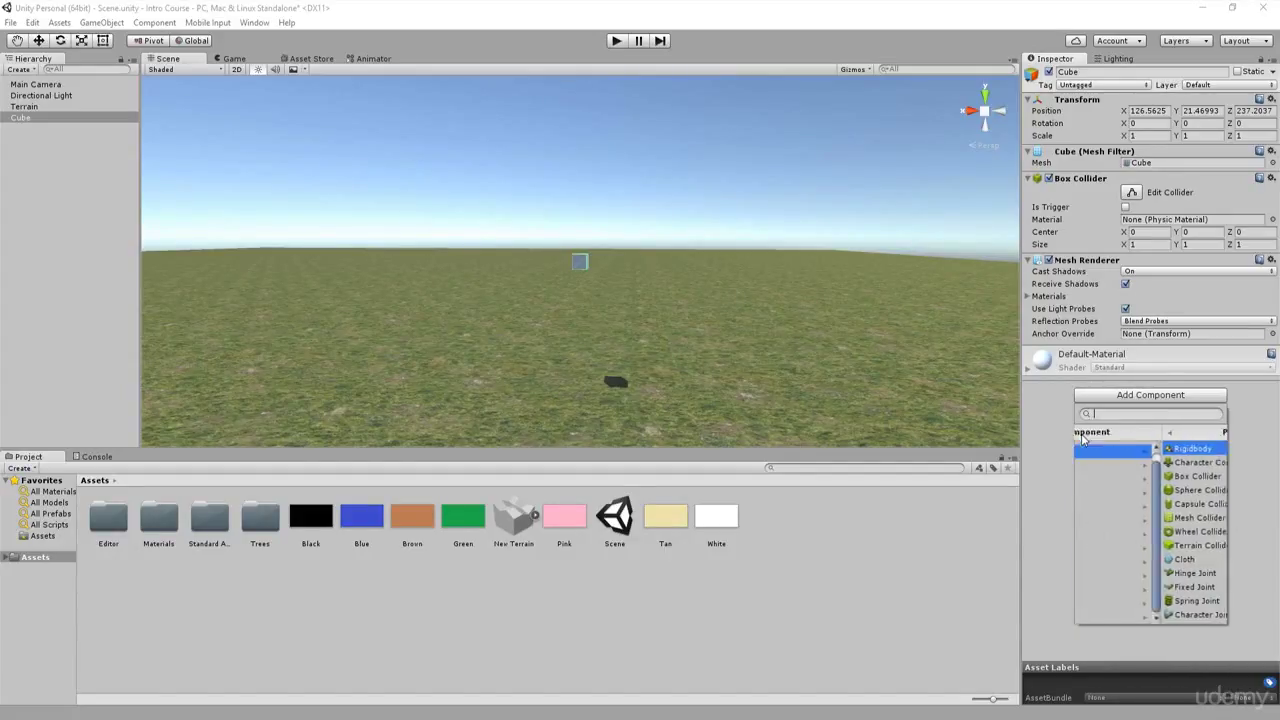
pyautogui.click(1150, 504)
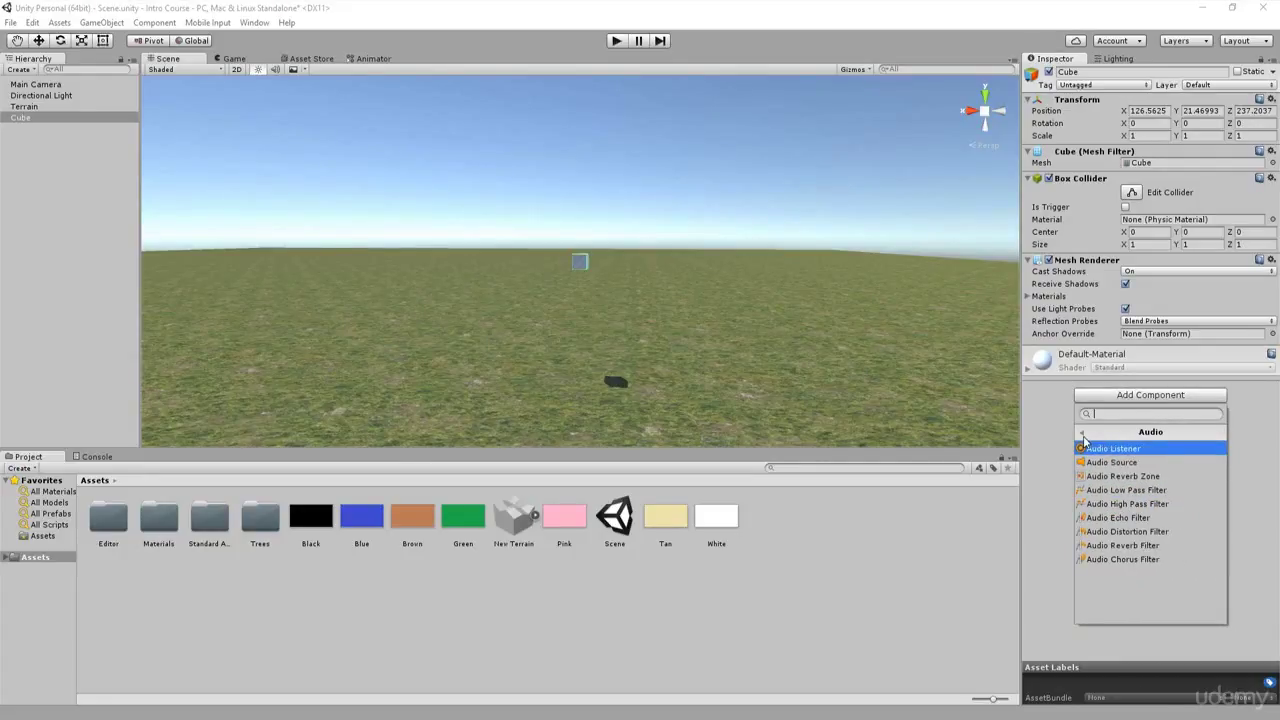
pyautogui.click(1083, 436)
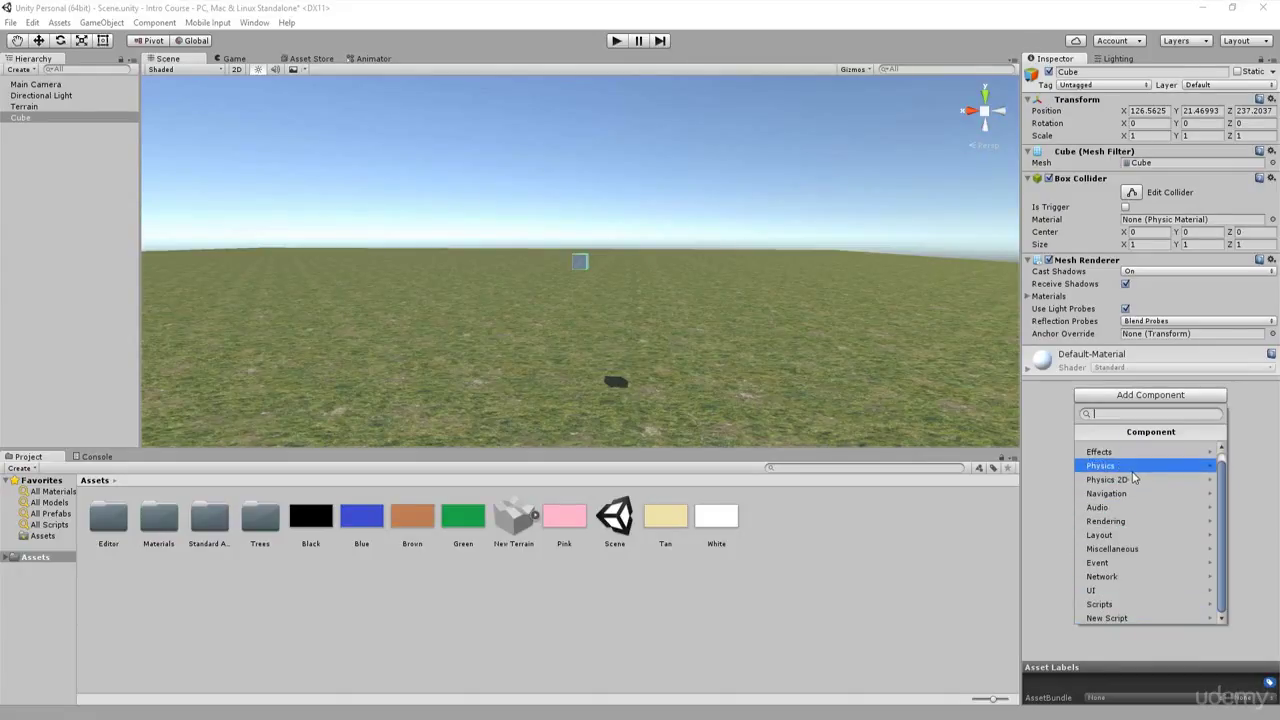
pyautogui.click(1136, 480)
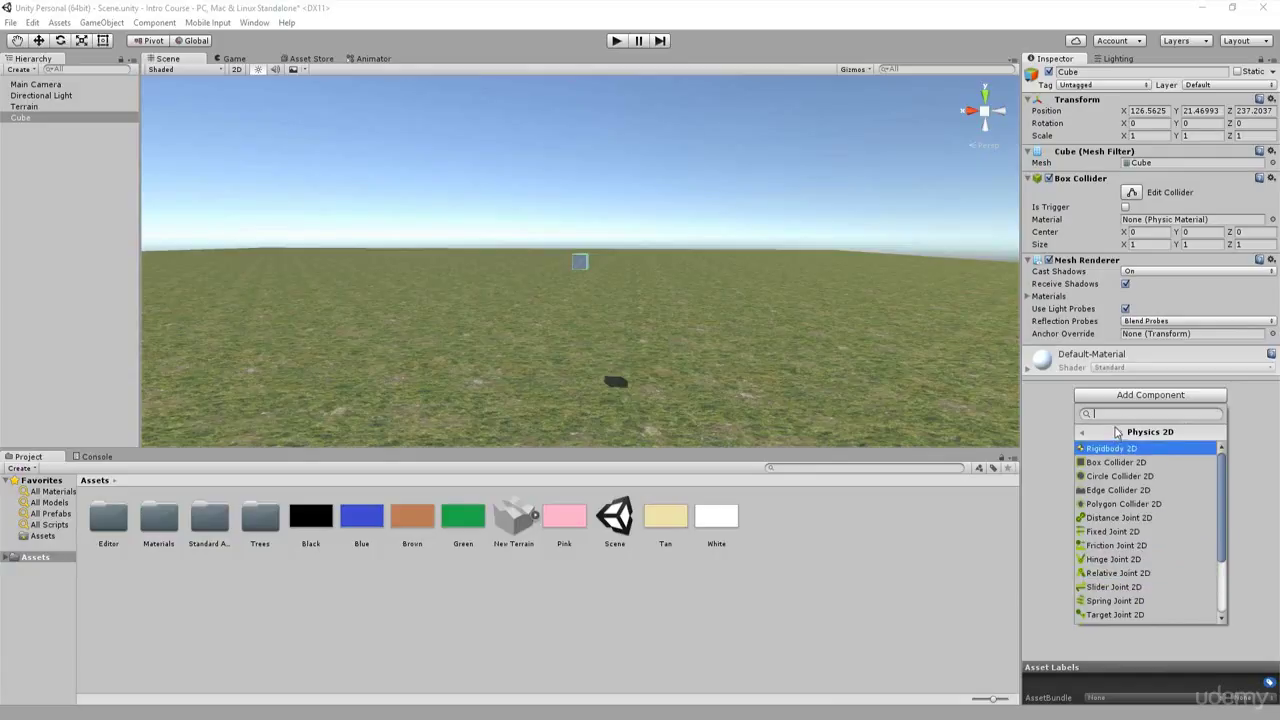
pyautogui.click(1083, 433)
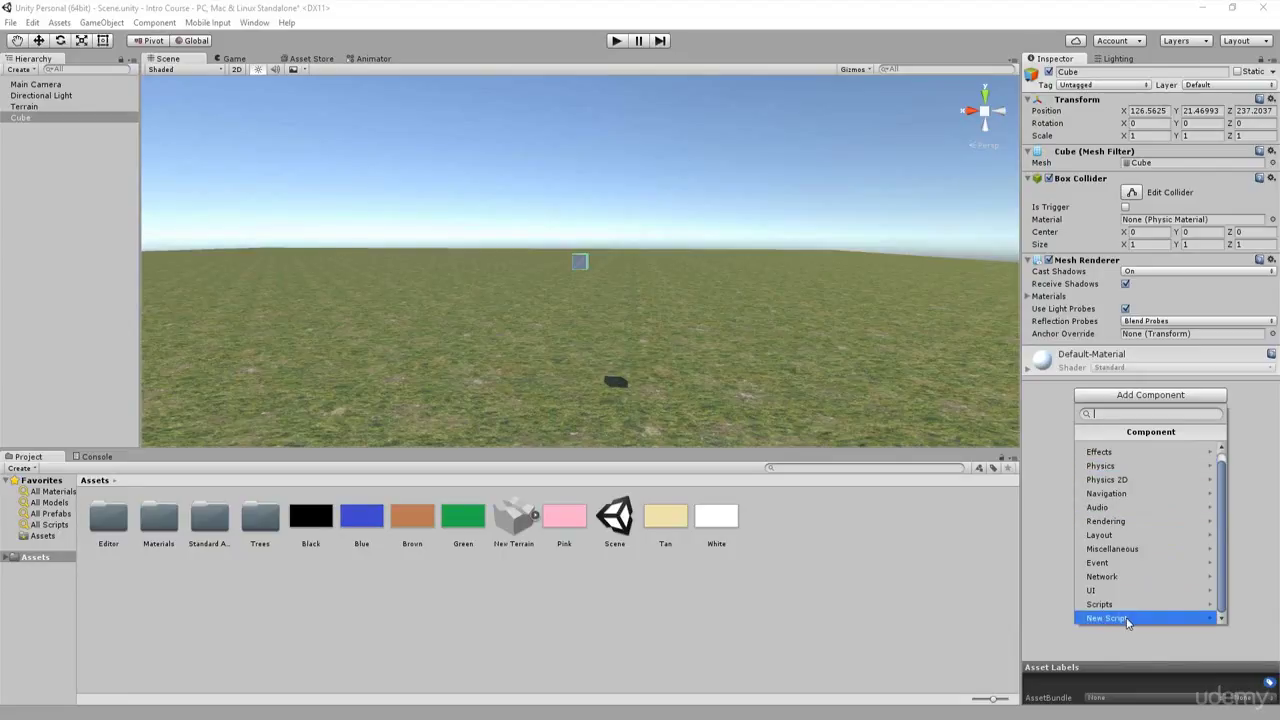
pyautogui.click(1120, 550)
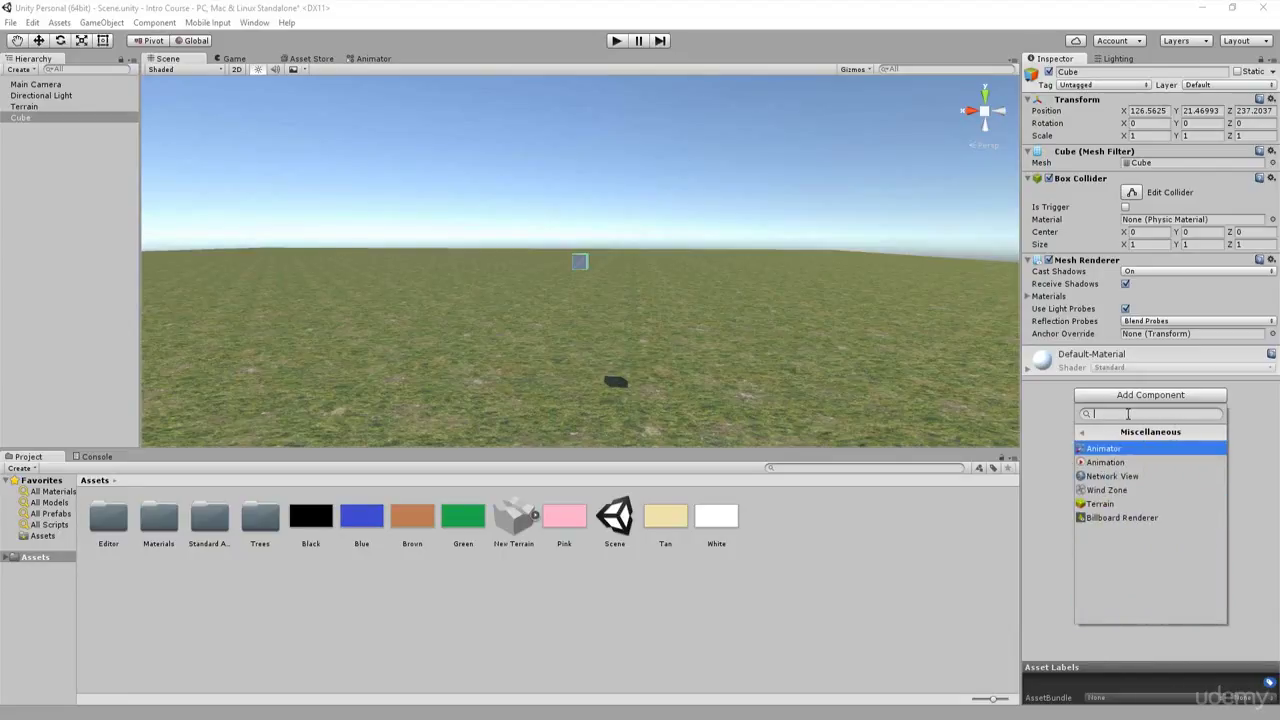
pyautogui.click(1084, 434)
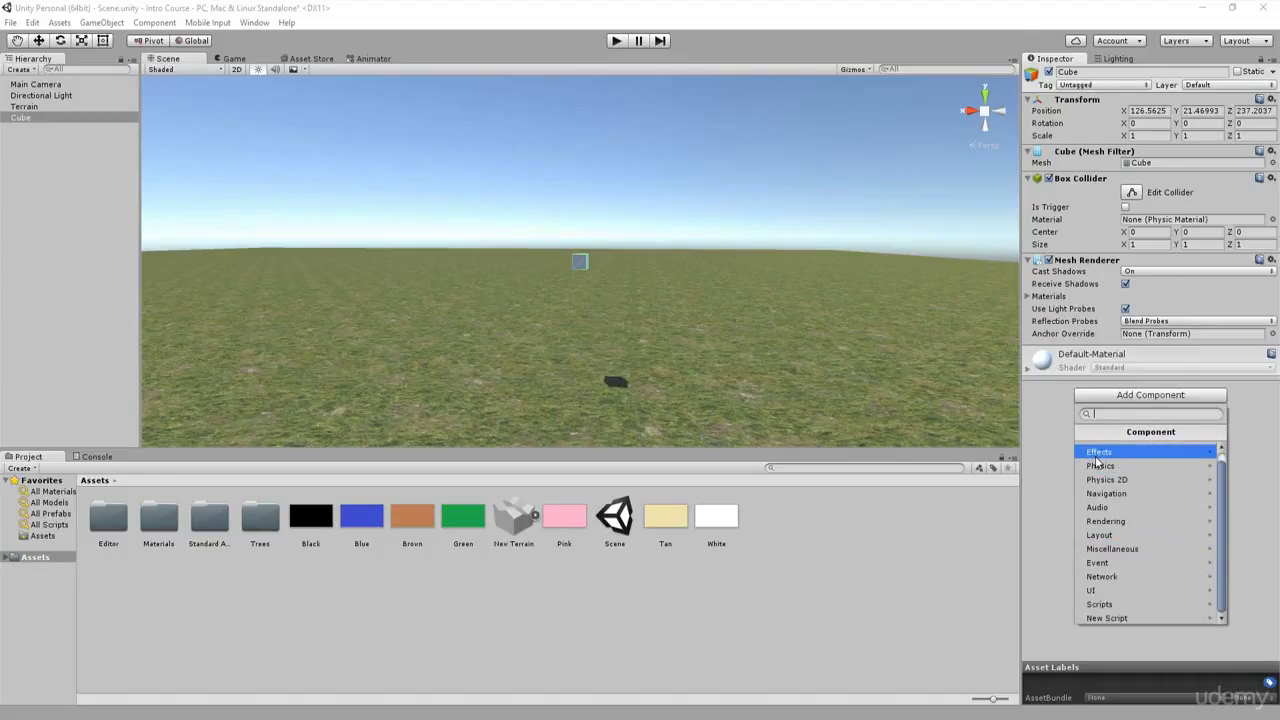
pyautogui.click(1057, 474)
pyautogui.click(1132, 401)
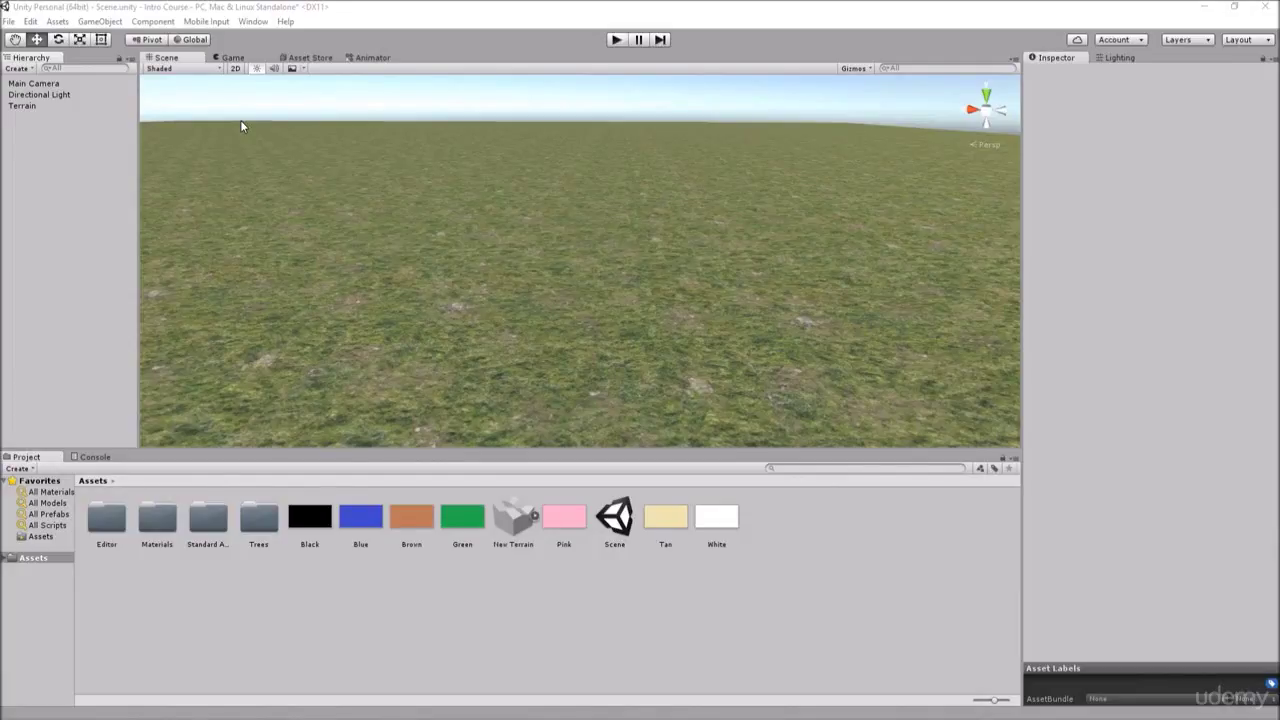
# Create a 3D cube and move it above the terrain to about Y 18.72 and Z 227.79
pyautogui.click(110, 21)
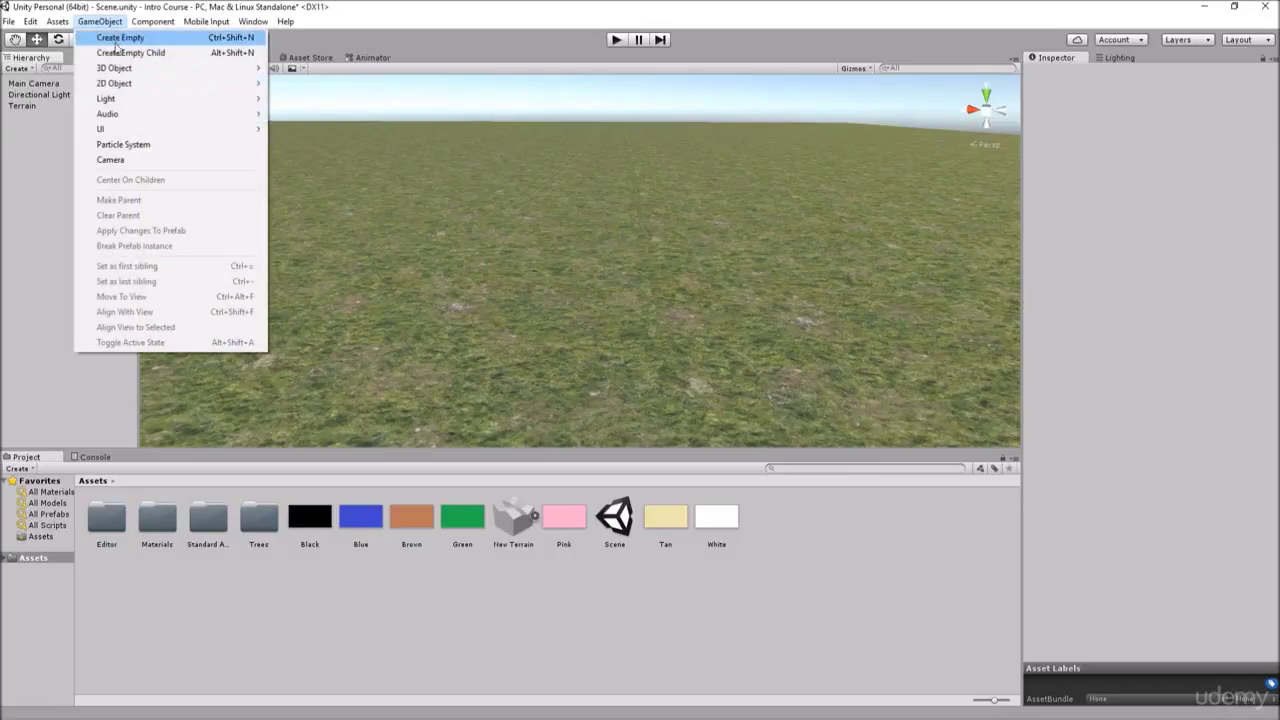
pyautogui.moveTo(130, 68)
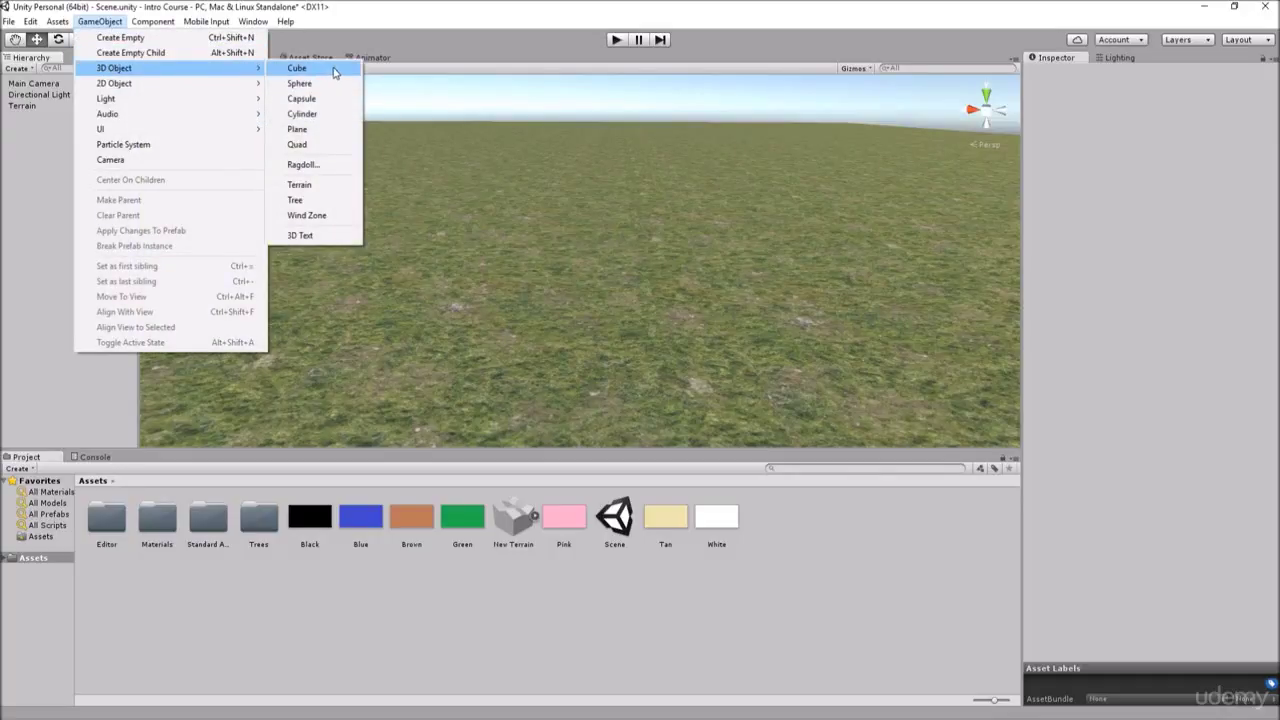
pyautogui.click(300, 68)
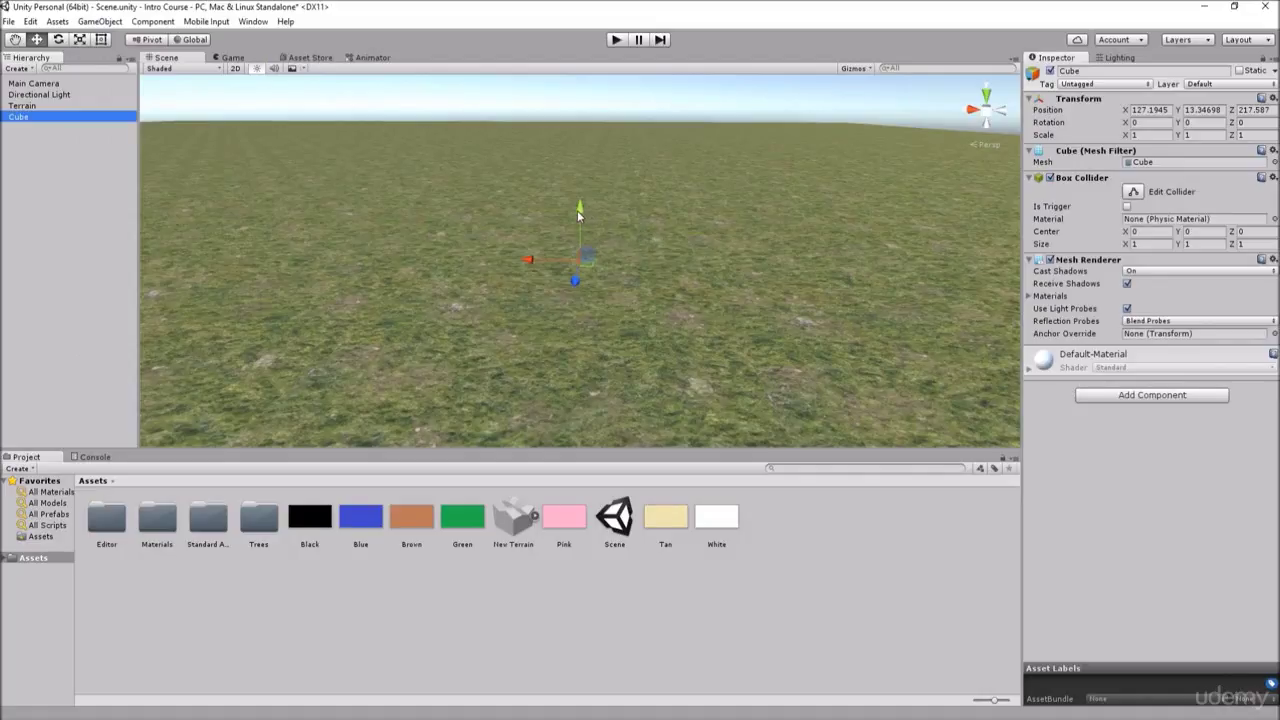
pyautogui.moveTo(580, 210); pyautogui.dragTo(586, 136)
pyautogui.moveTo(575, 205); pyautogui.dragTo(573, 231)
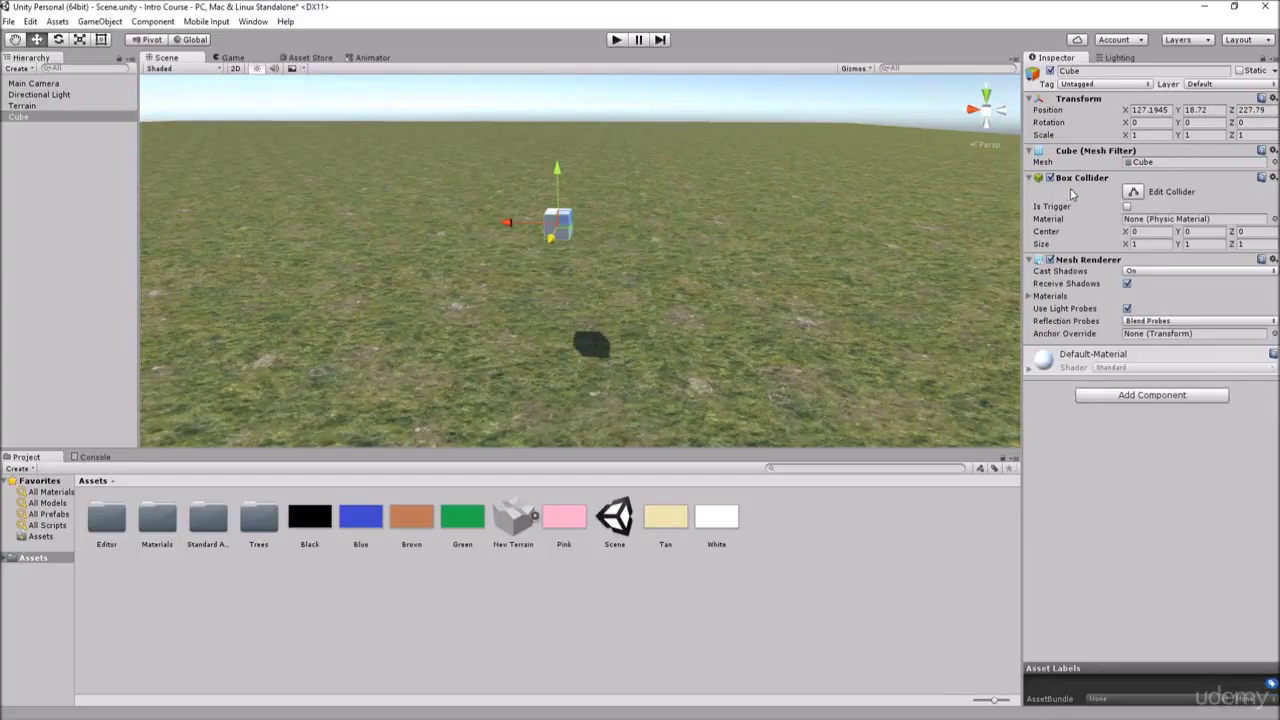
# Add a physics Rigidbody component to the cube and play the scene briefly to test gravity on it
pyautogui.click(1136, 398)
pyautogui.click(1108, 476)
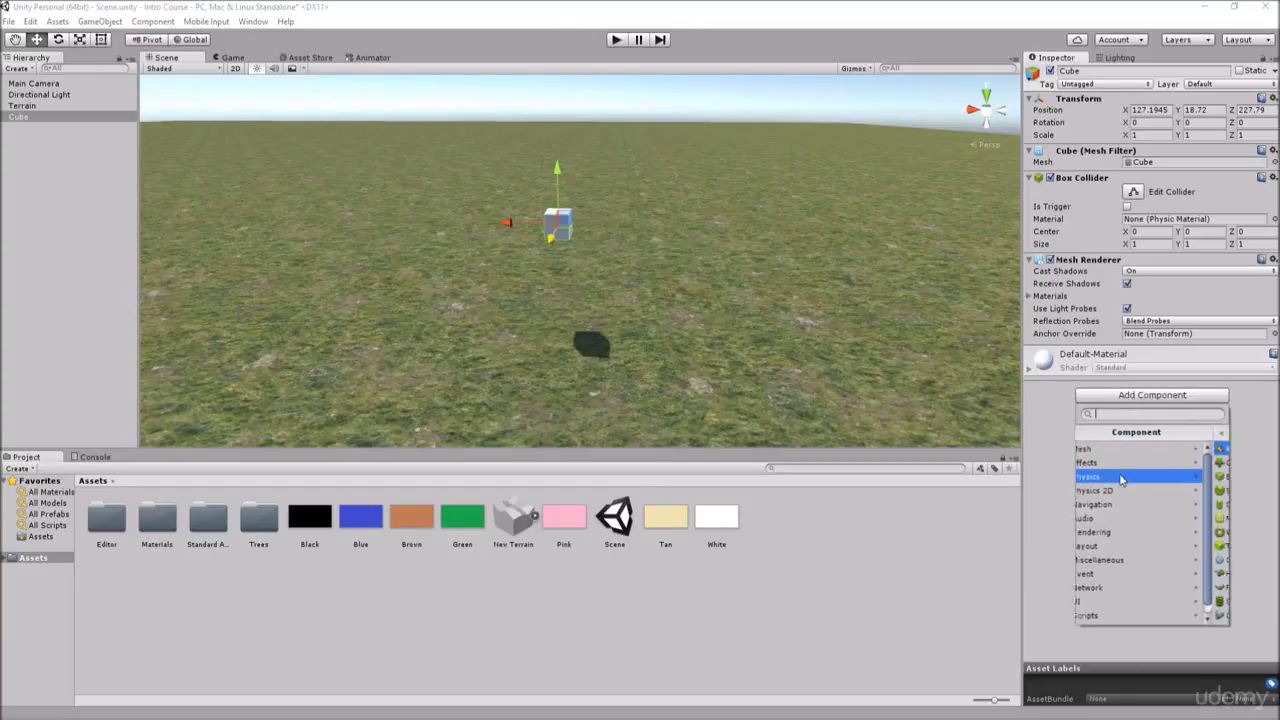
pyautogui.click(1118, 452)
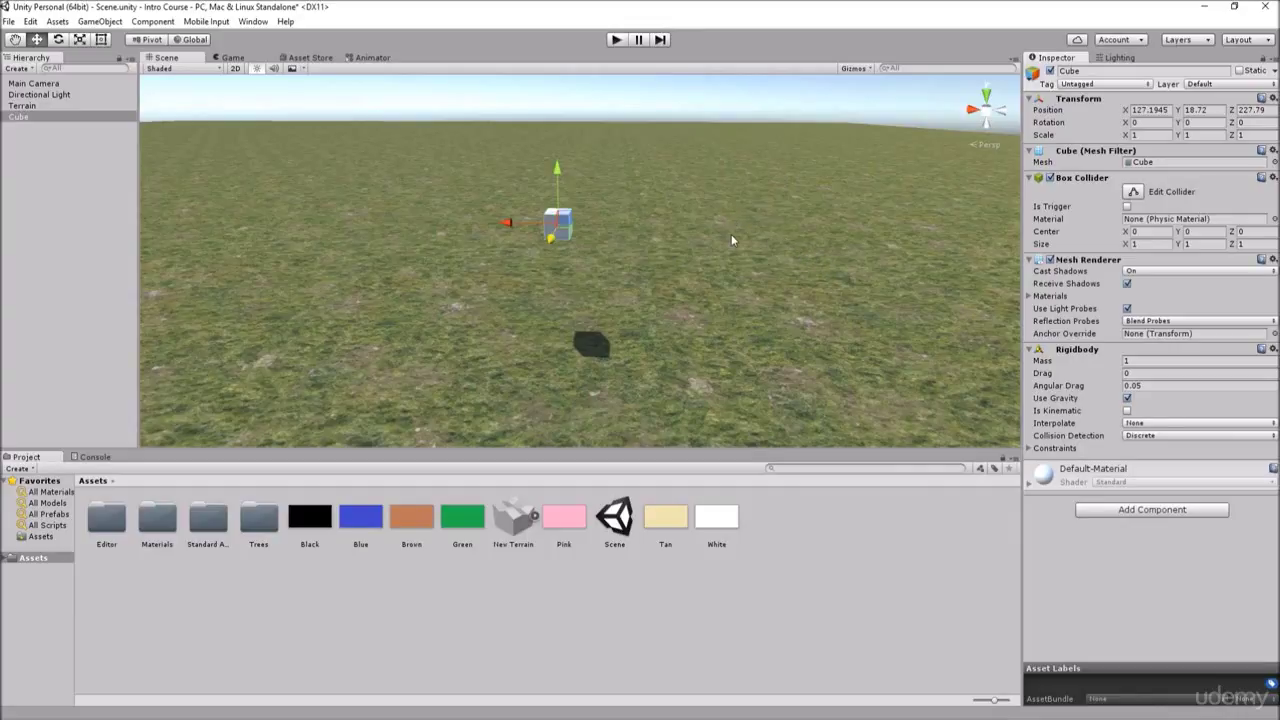
pyautogui.click(616, 40)
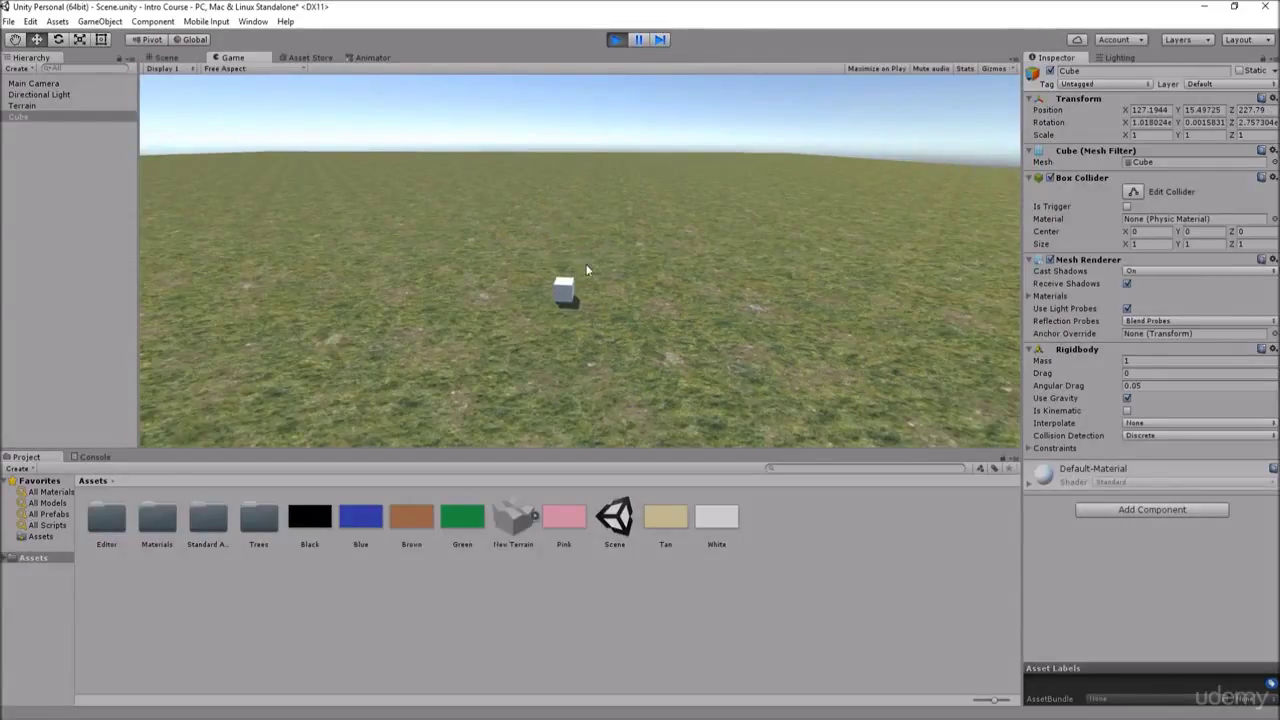
pyautogui.click(615, 41)
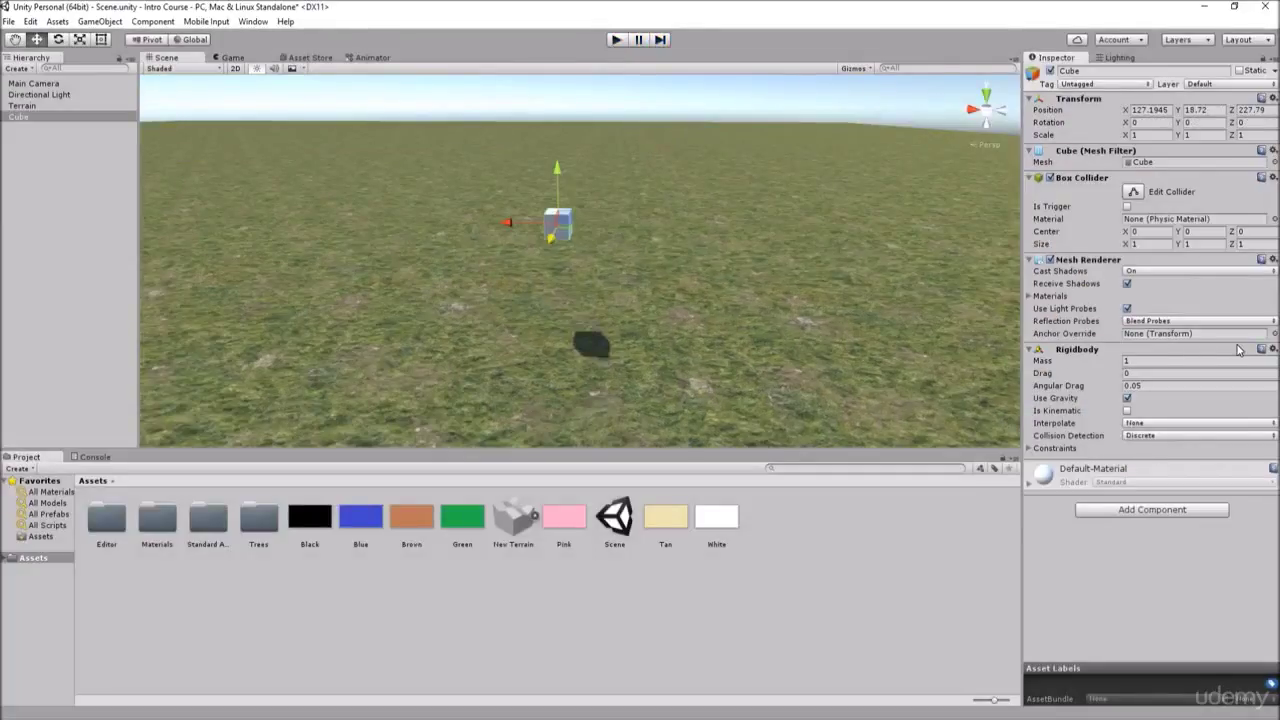
# Remove the Rigidbody component from the cube and play the scene briefly without it
pyautogui.click(1273, 349)
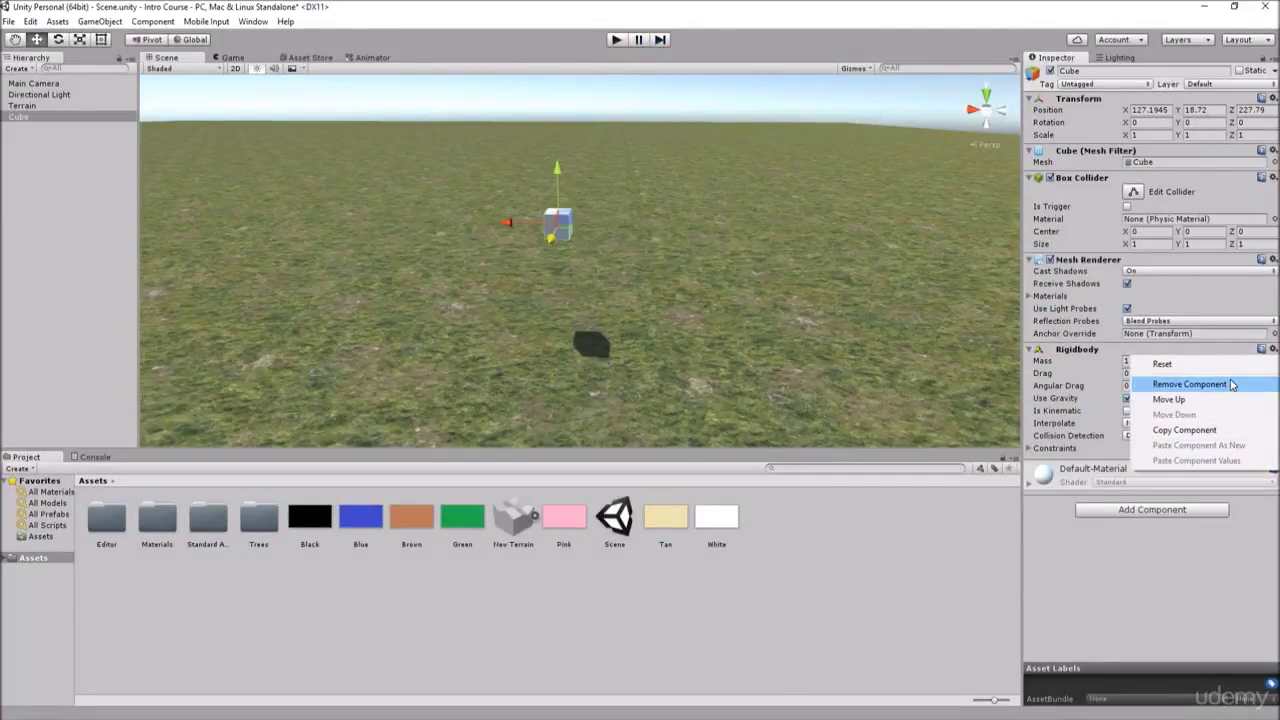
pyautogui.click(1189, 384)
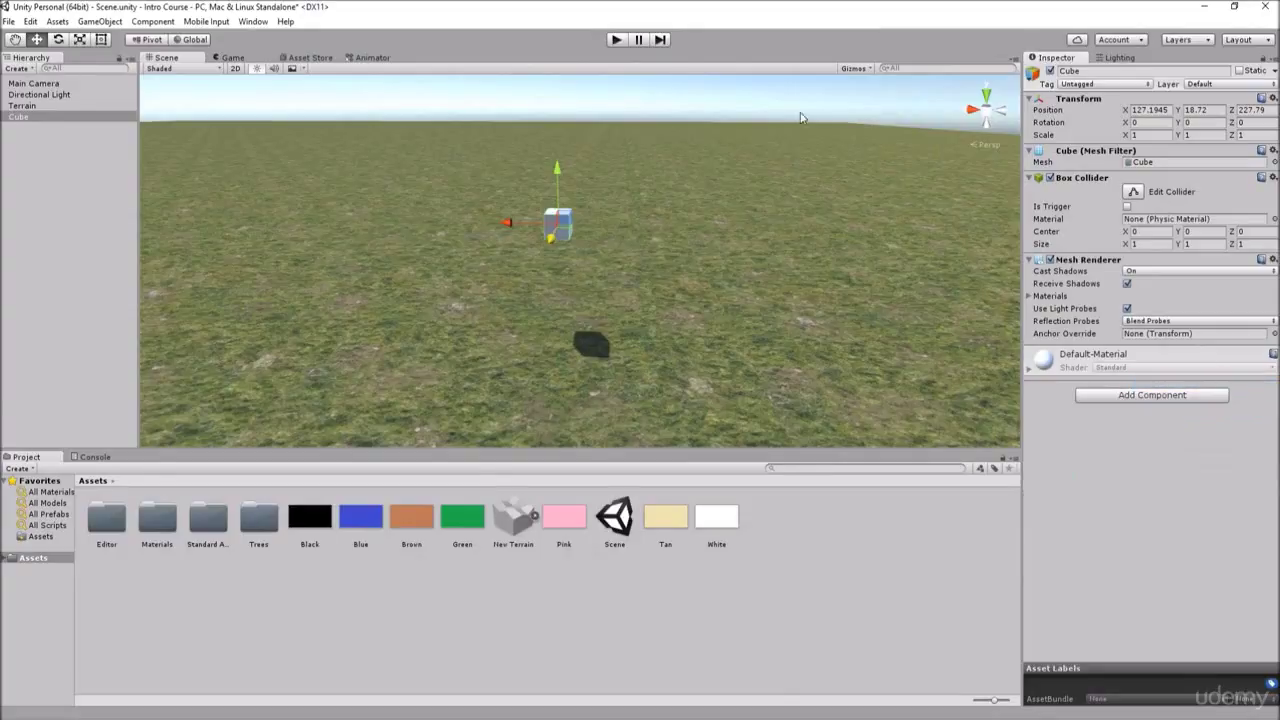
pyautogui.click(615, 40)
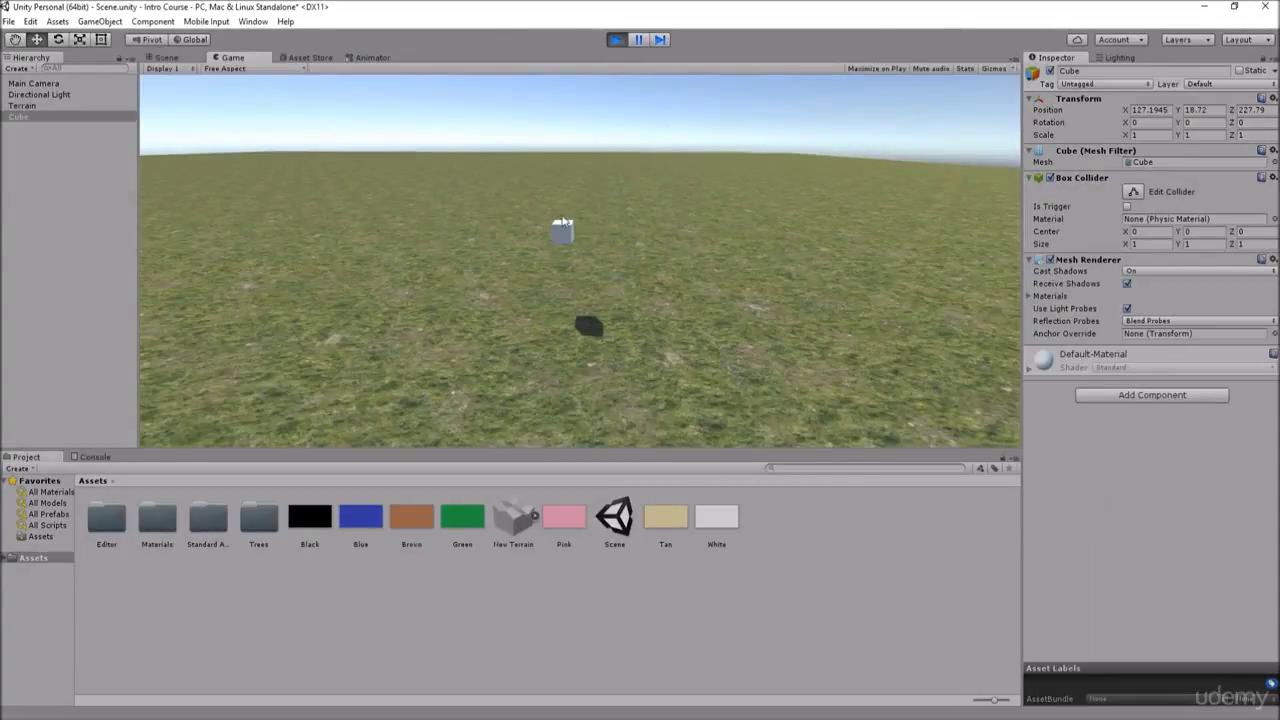
pyautogui.click(616, 40)
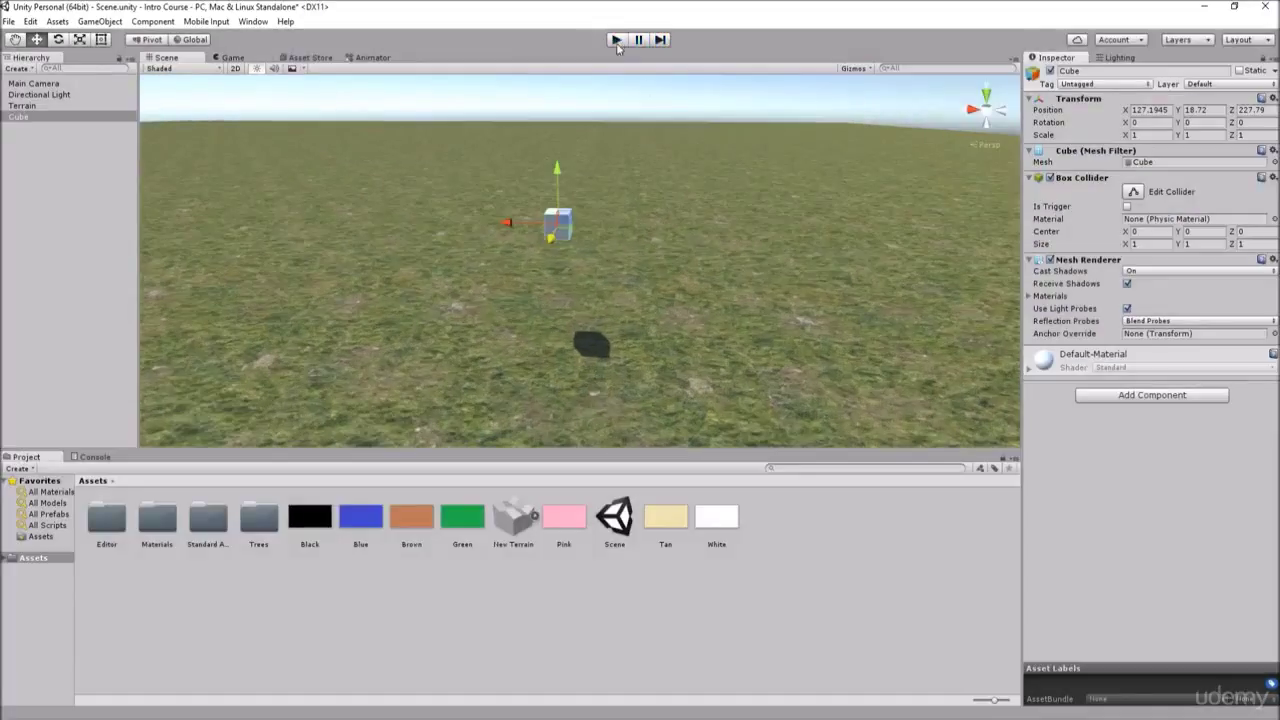
# Add the Rigidbody component back to the cube and play-test how it lands on the terrain
pyautogui.click(1117, 398)
pyautogui.click(1115, 476)
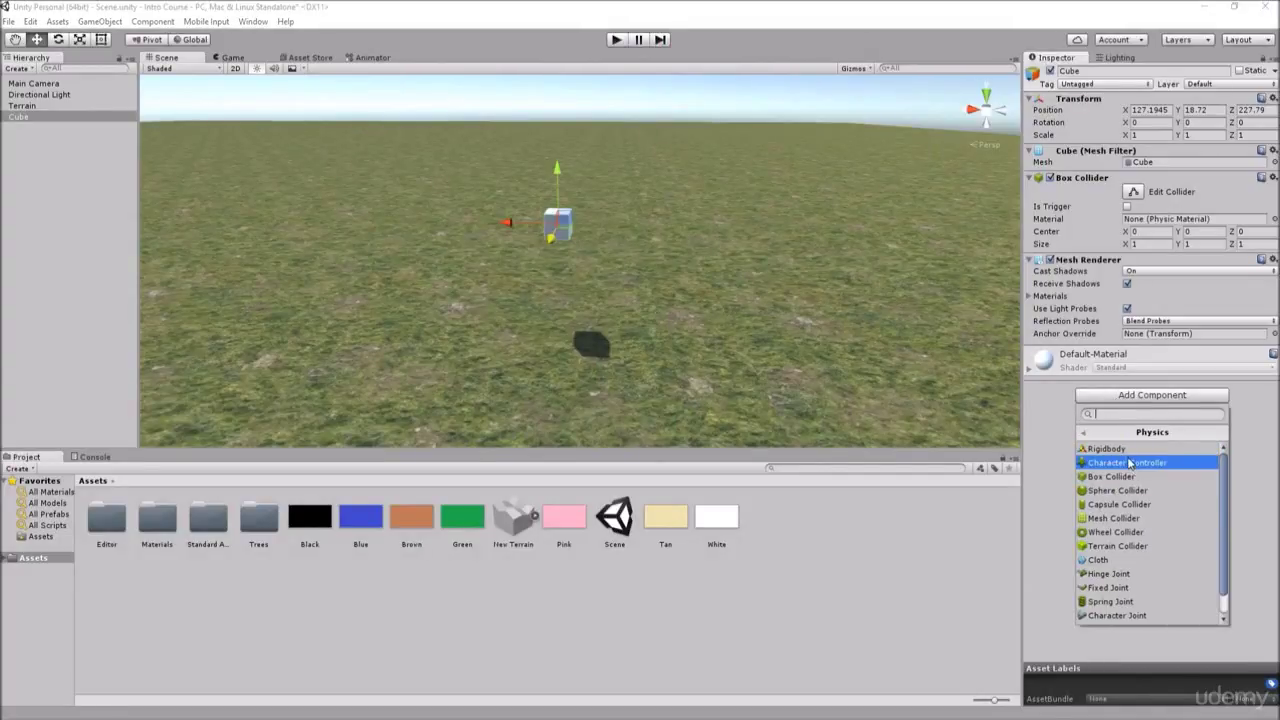
pyautogui.click(1125, 449)
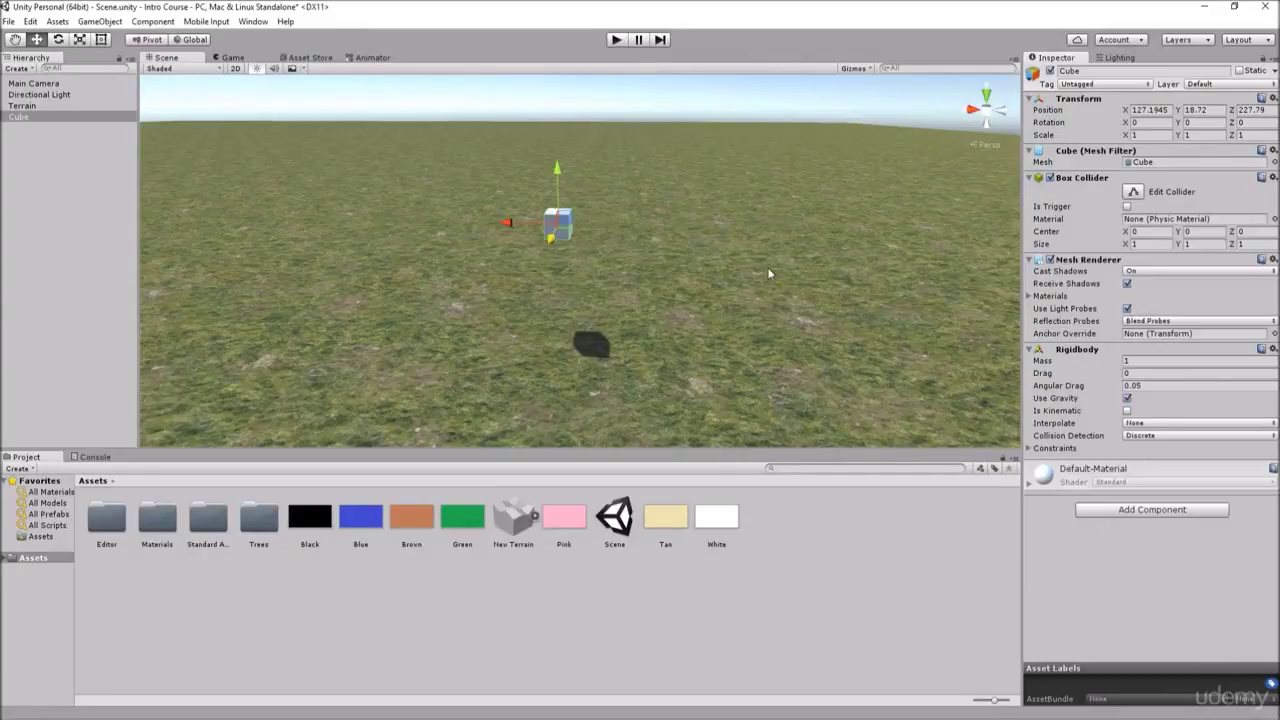
pyautogui.click(617, 40)
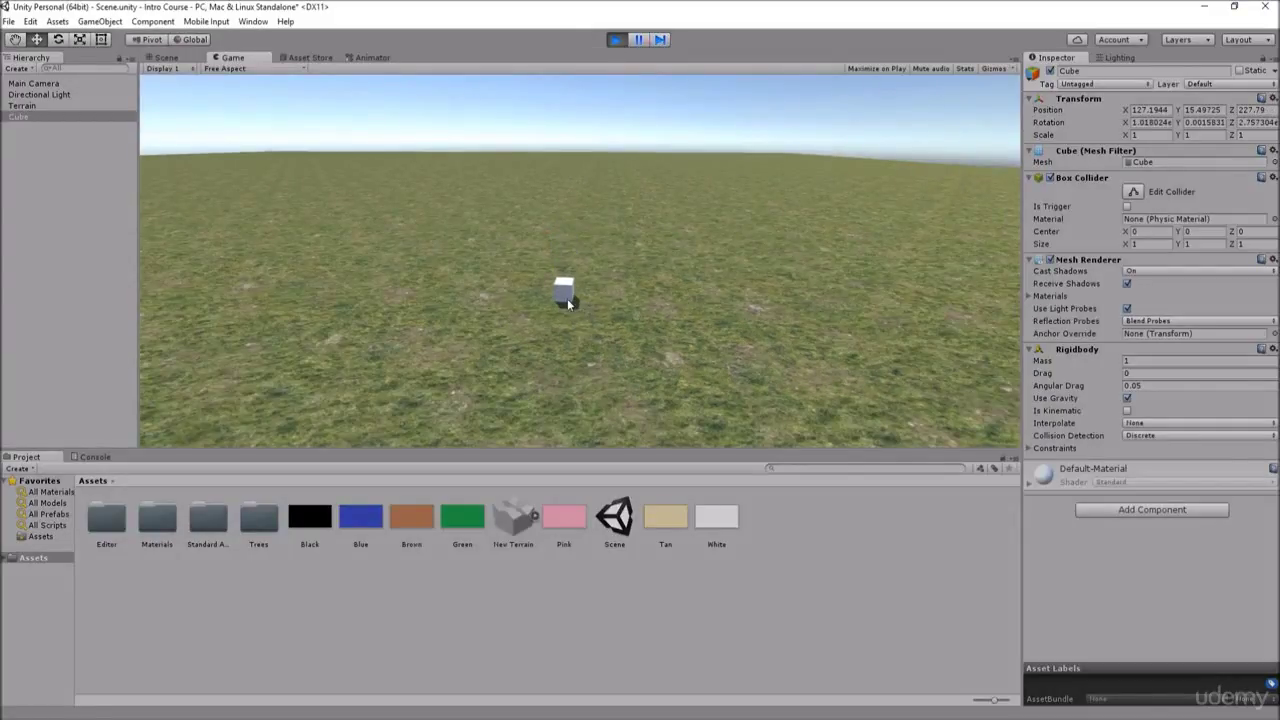
pyautogui.click(617, 40)
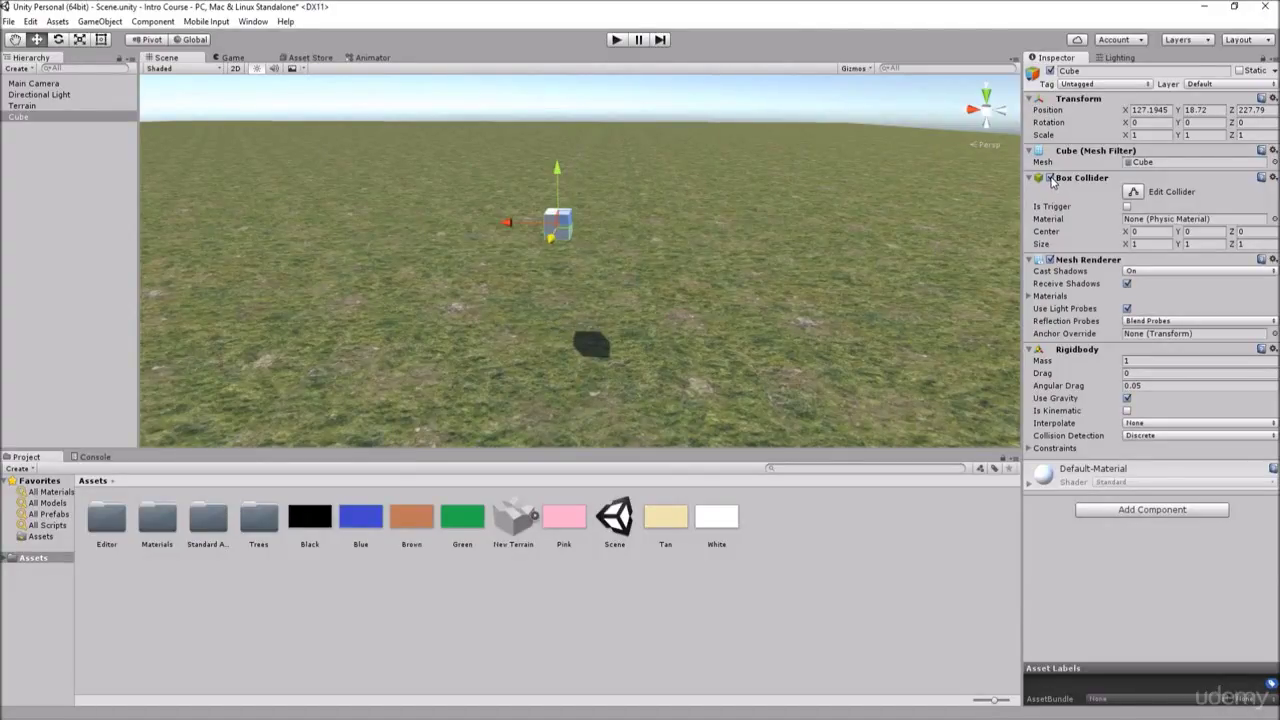
# Play-test the scene with the cube's Box Collider disabled and again with it re-enabled
pyautogui.click(617, 40)
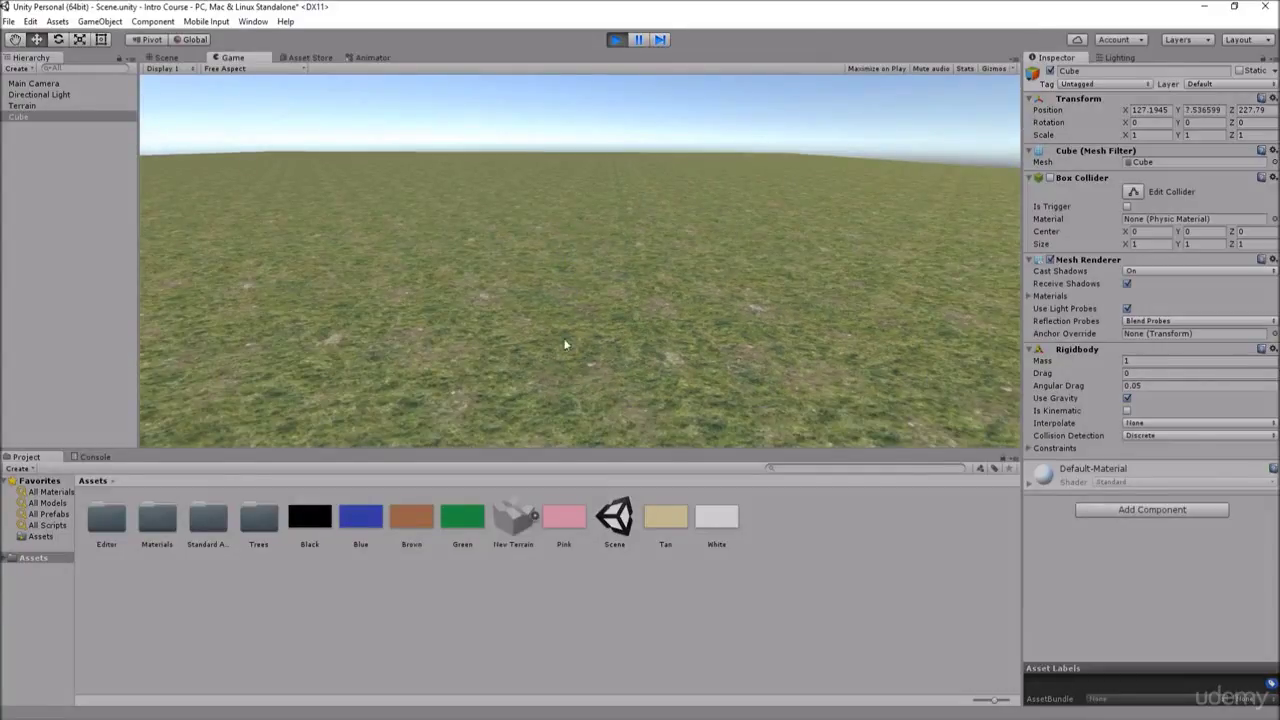
pyautogui.click(617, 40)
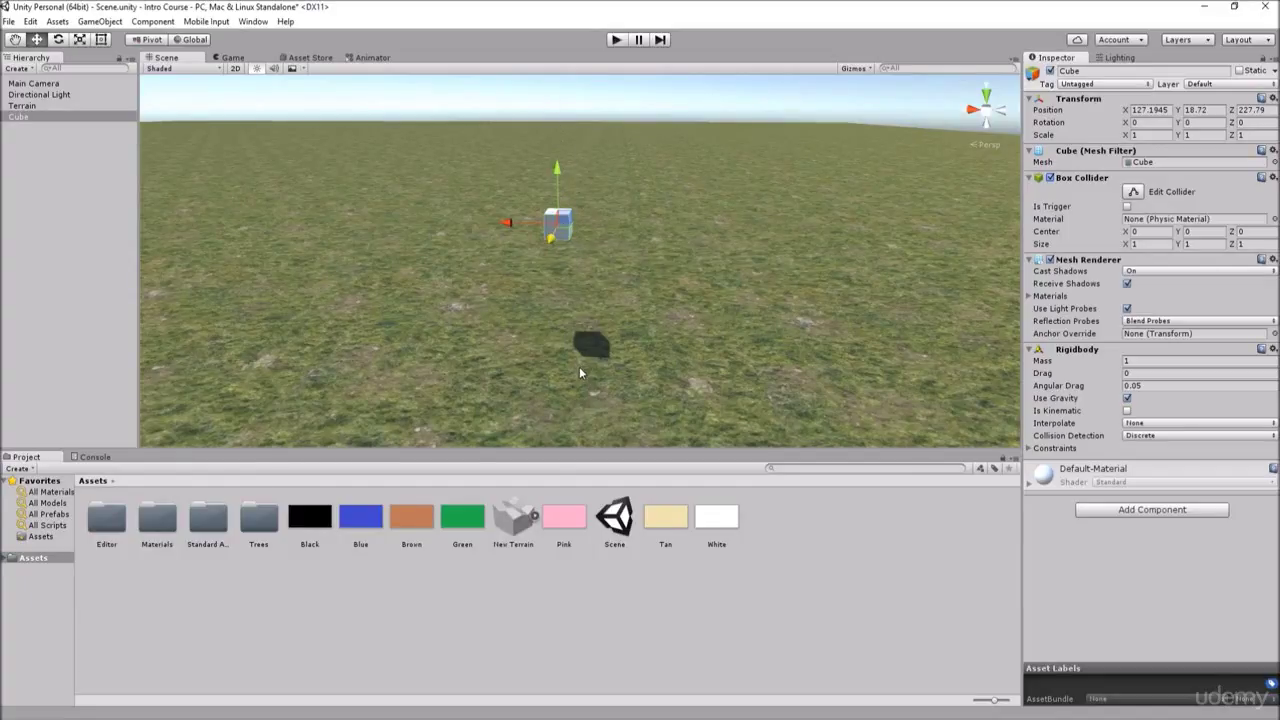
pyautogui.click(1050, 178)
pyautogui.click(617, 40)
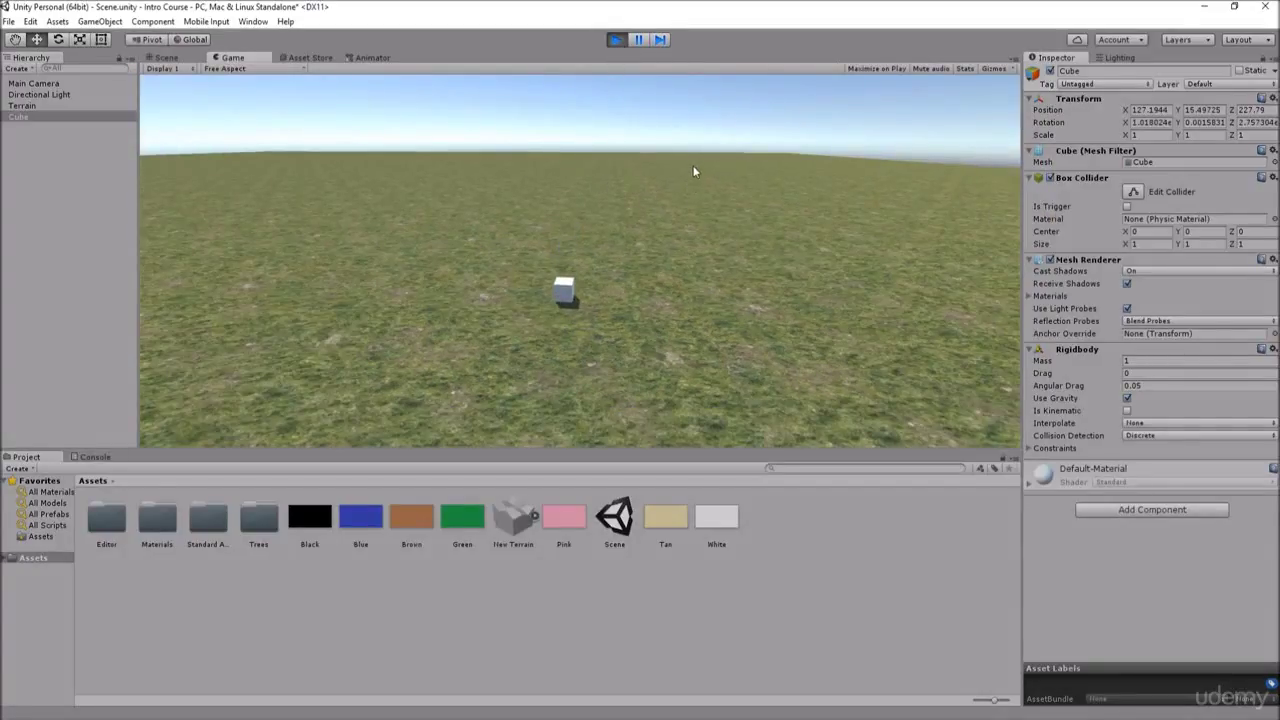
pyautogui.click(617, 40)
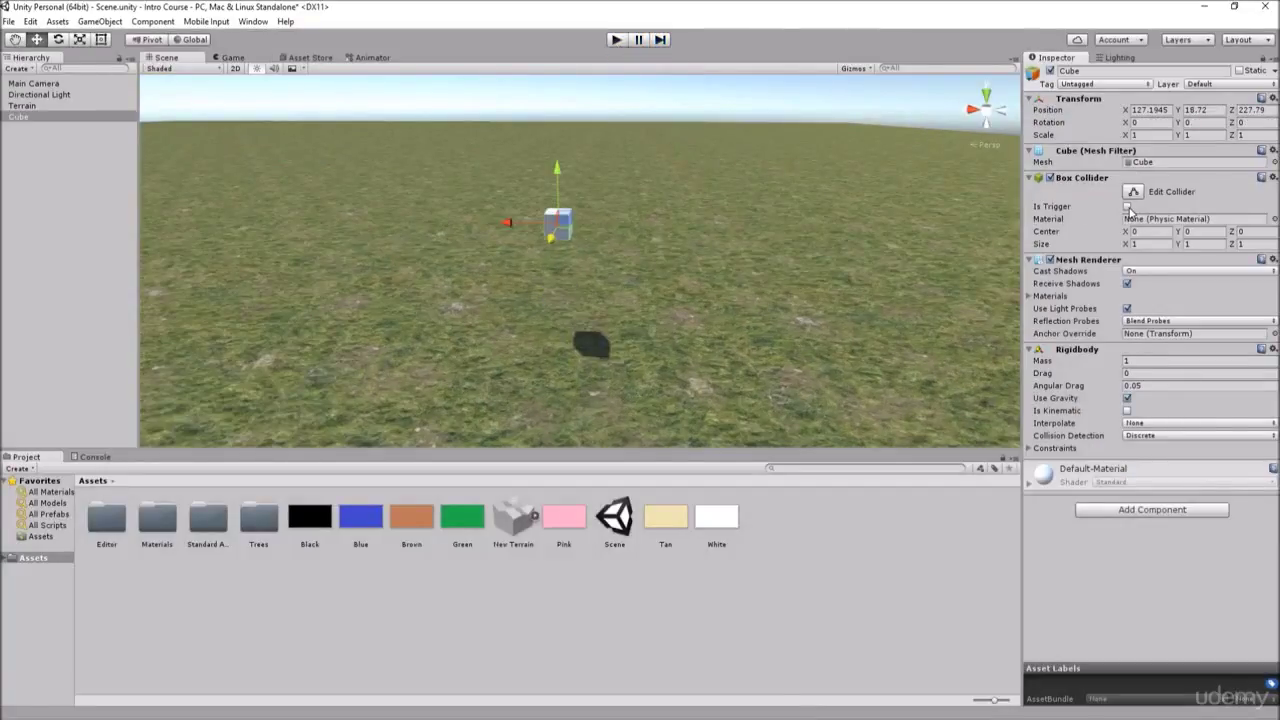
# Turn on Is Trigger for the cube's Box Collider and play the scene briefly to test it
pyautogui.click(1128, 207)
pyautogui.click(617, 40)
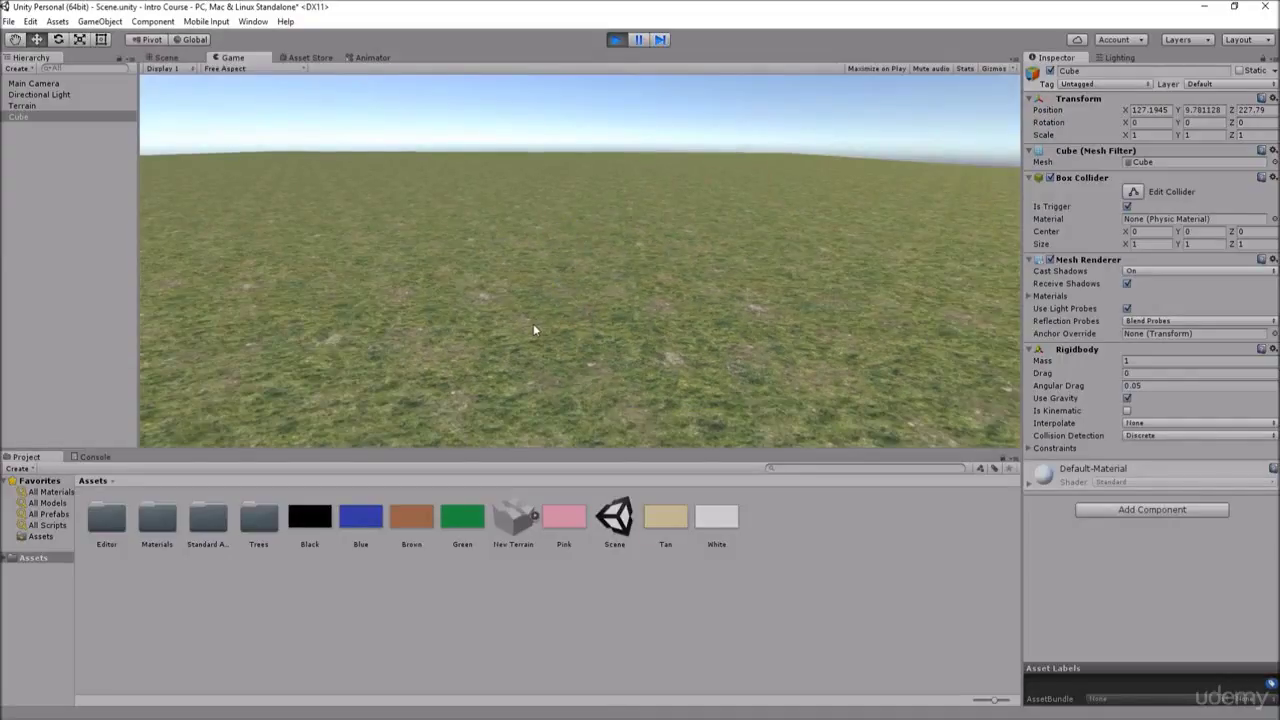
pyautogui.click(617, 40)
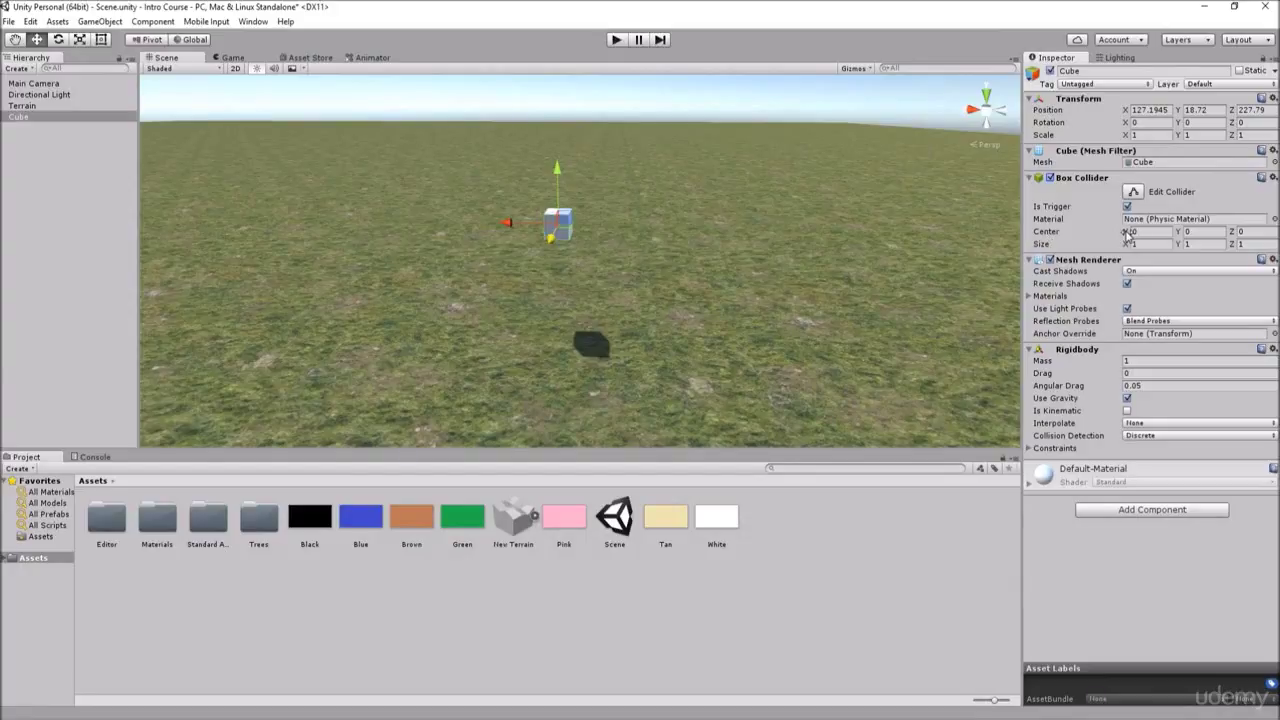
# Set the Box Collider's center X to 5.12 and play-test the cube with Is Trigger on and with it off
pyautogui.moveTo(1127, 233); pyautogui.dragTo(1247, 245)
pyautogui.click(618, 40)
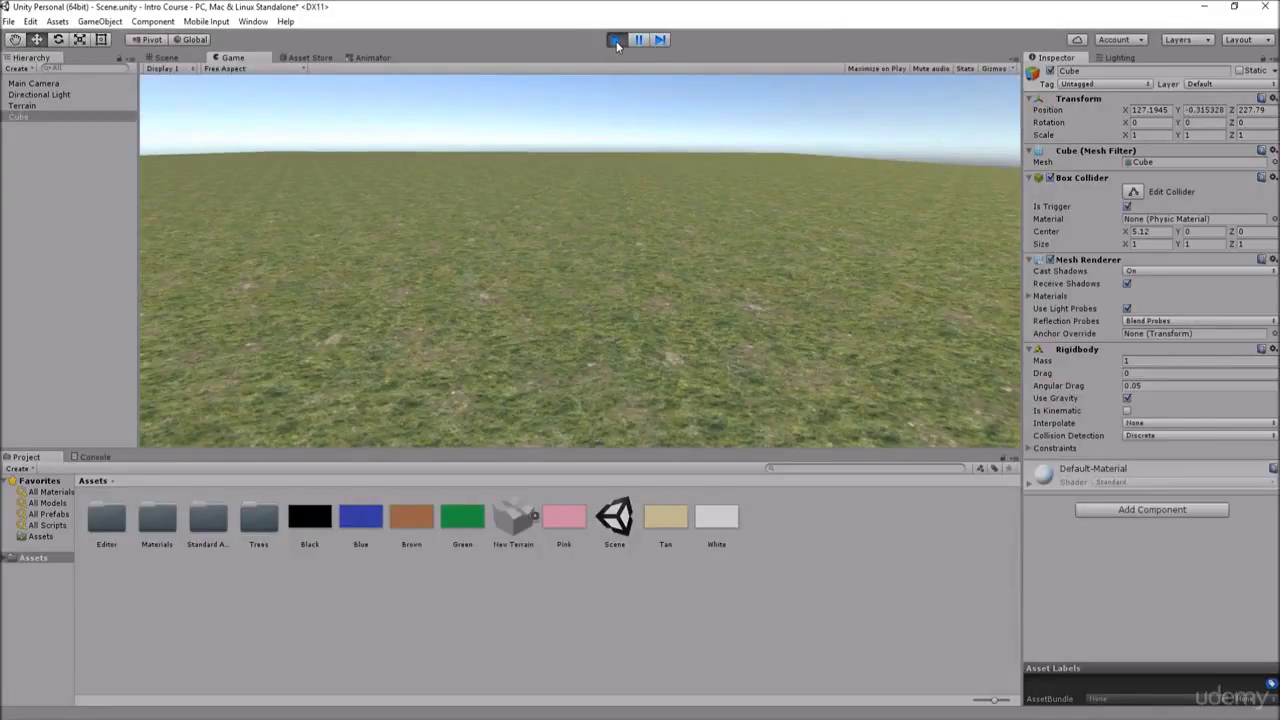
pyautogui.click(616, 41)
pyautogui.click(616, 42)
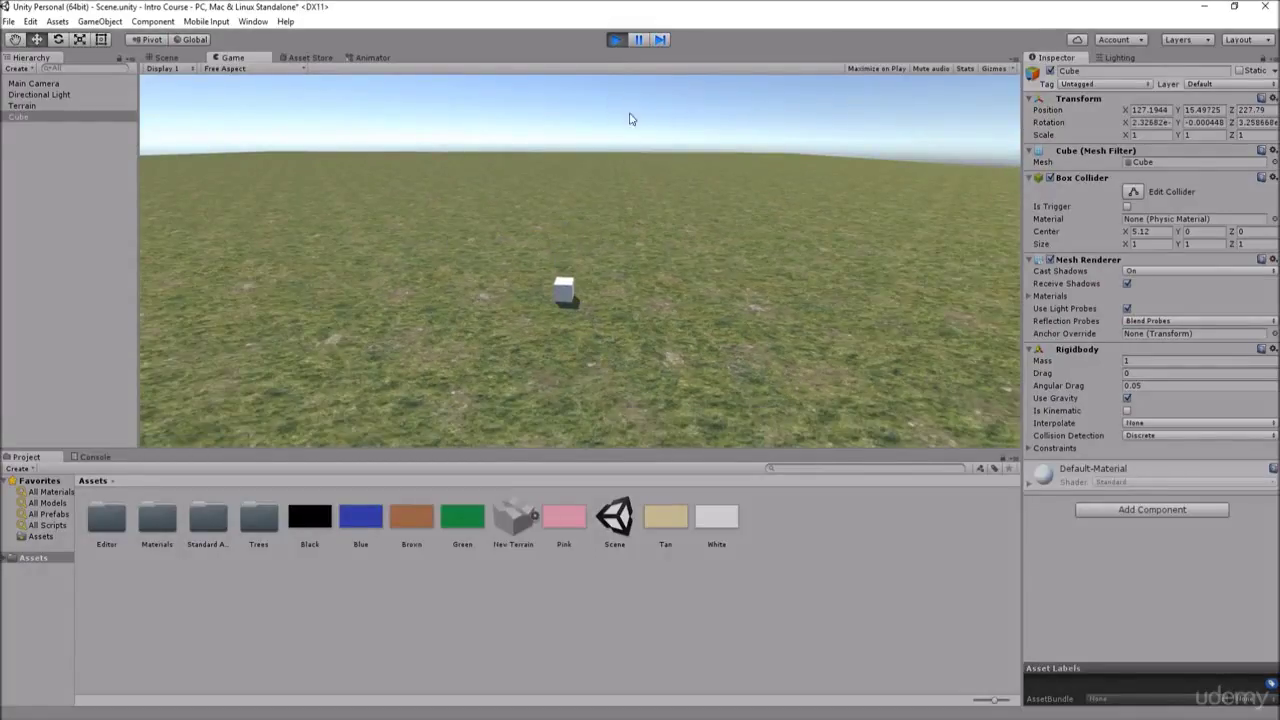
pyautogui.click(617, 40)
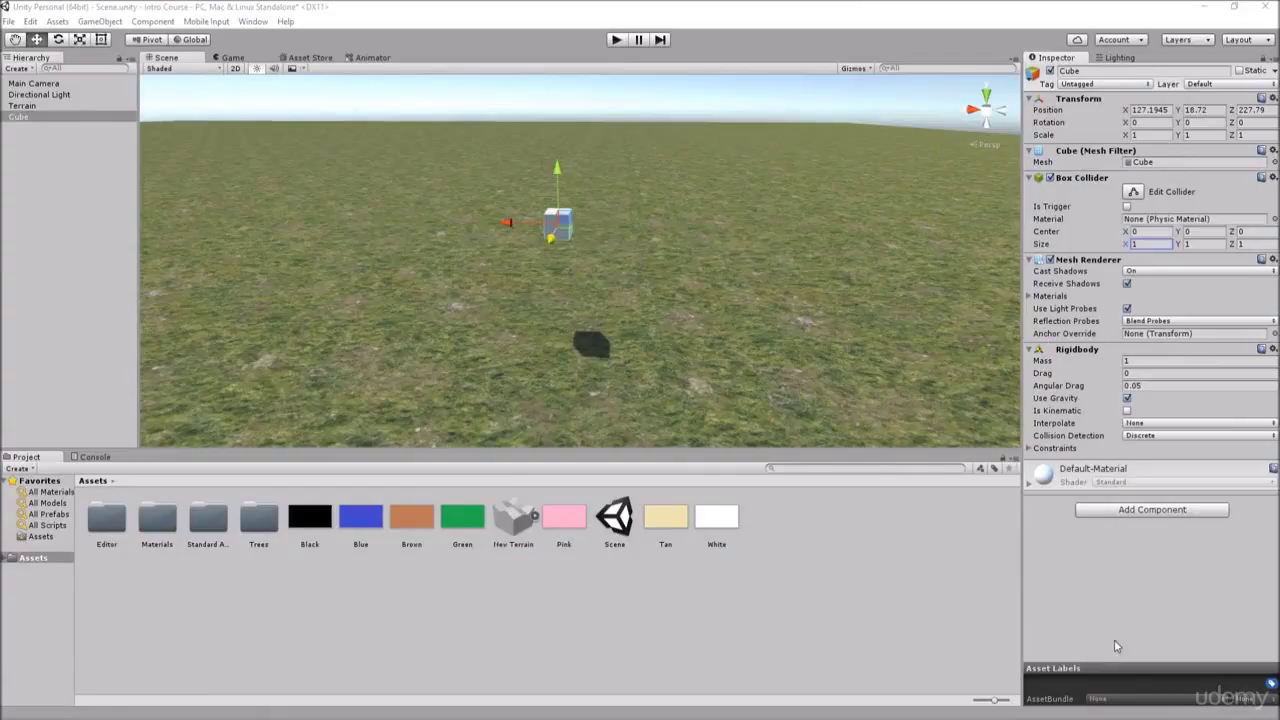
# Set the Box Collider's center Y to -2.67 and raise the cube to Y position 22.63
pyautogui.moveTo(1235, 232); pyautogui.dragTo(130, 222)
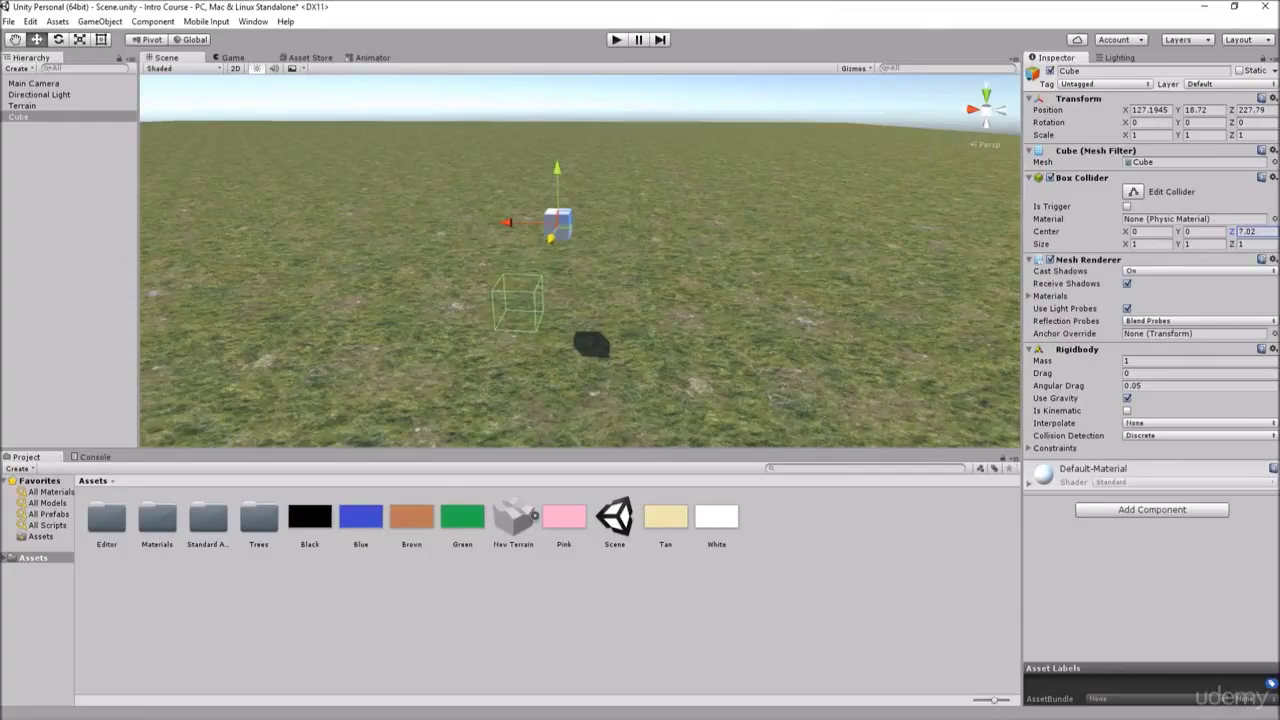
pyautogui.hotkey('ctrl', 'z')
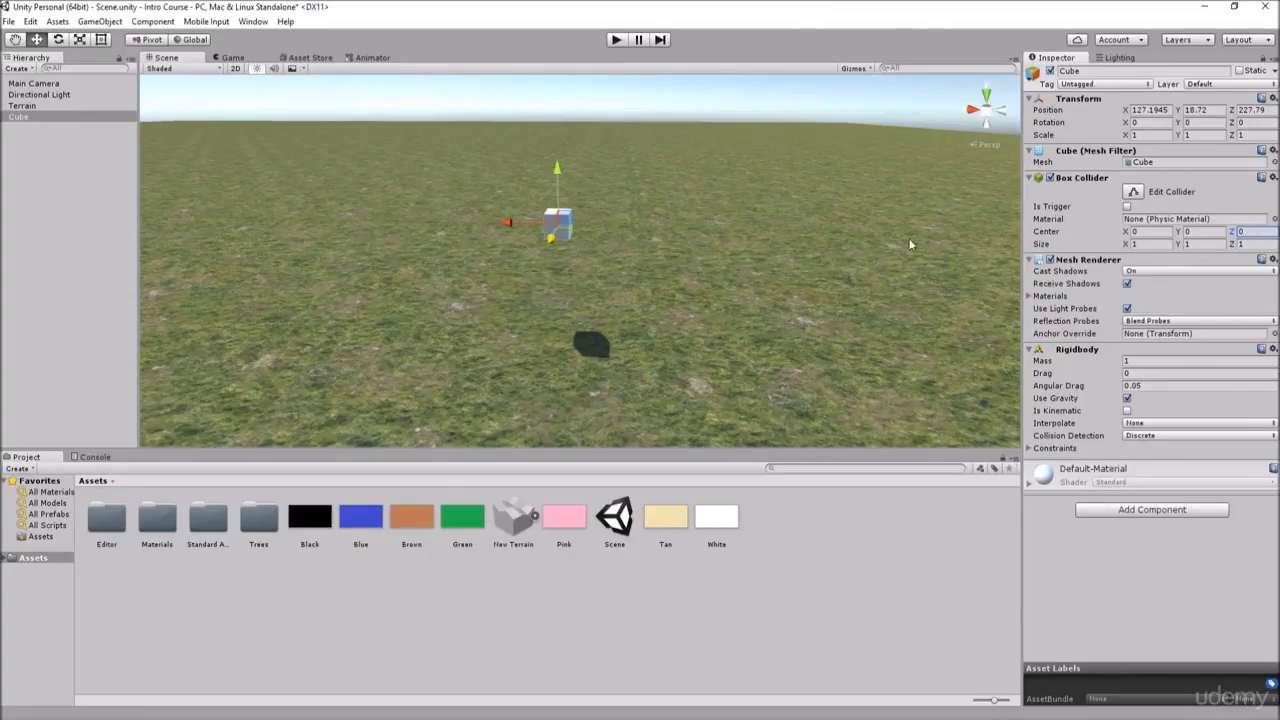
pyautogui.moveTo(1180, 233); pyautogui.dragTo(1122, 242)
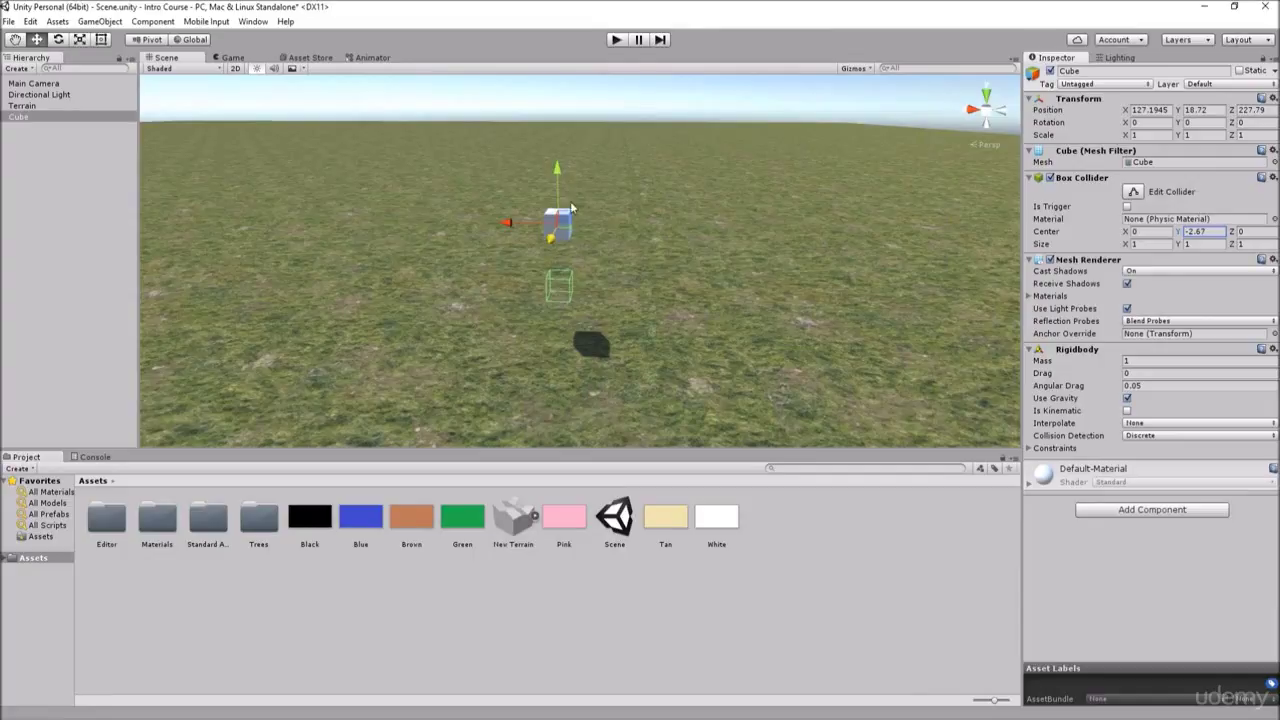
pyautogui.moveTo(557, 172); pyautogui.dragTo(557, 68)
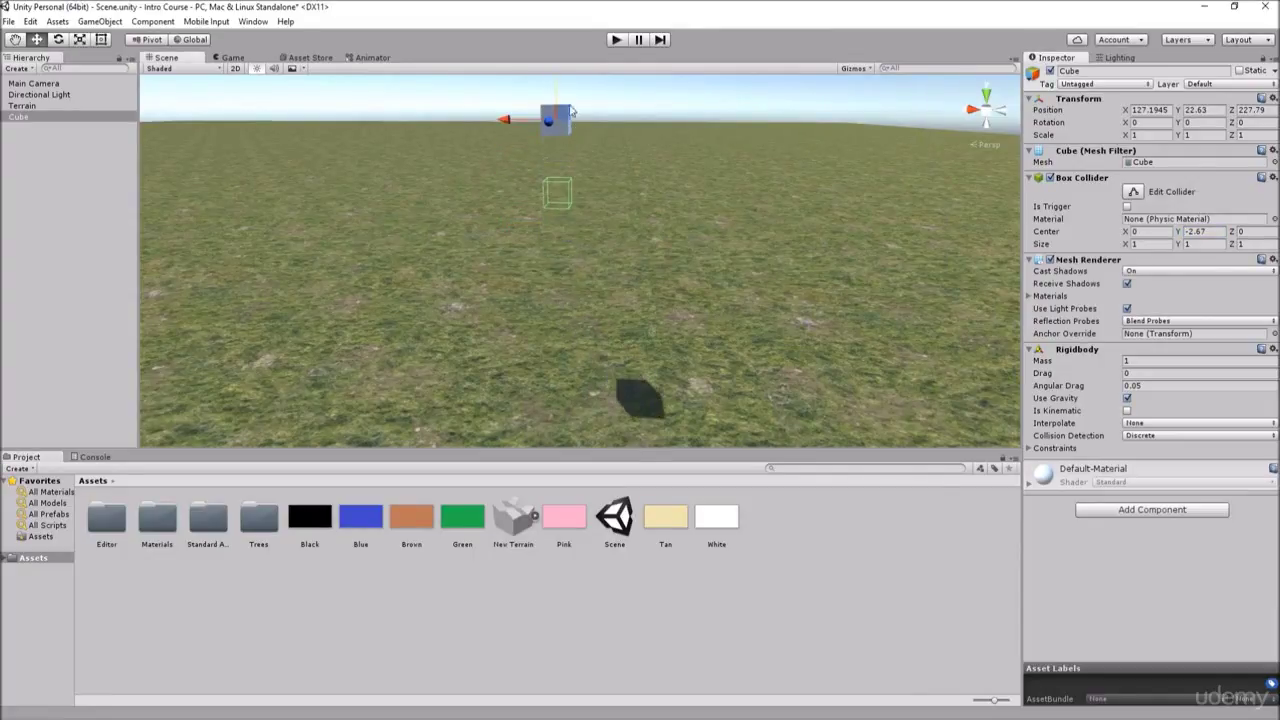
# Play-test the scene twice to see how the cube lands with its collider offset below it
pyautogui.click(616, 40)
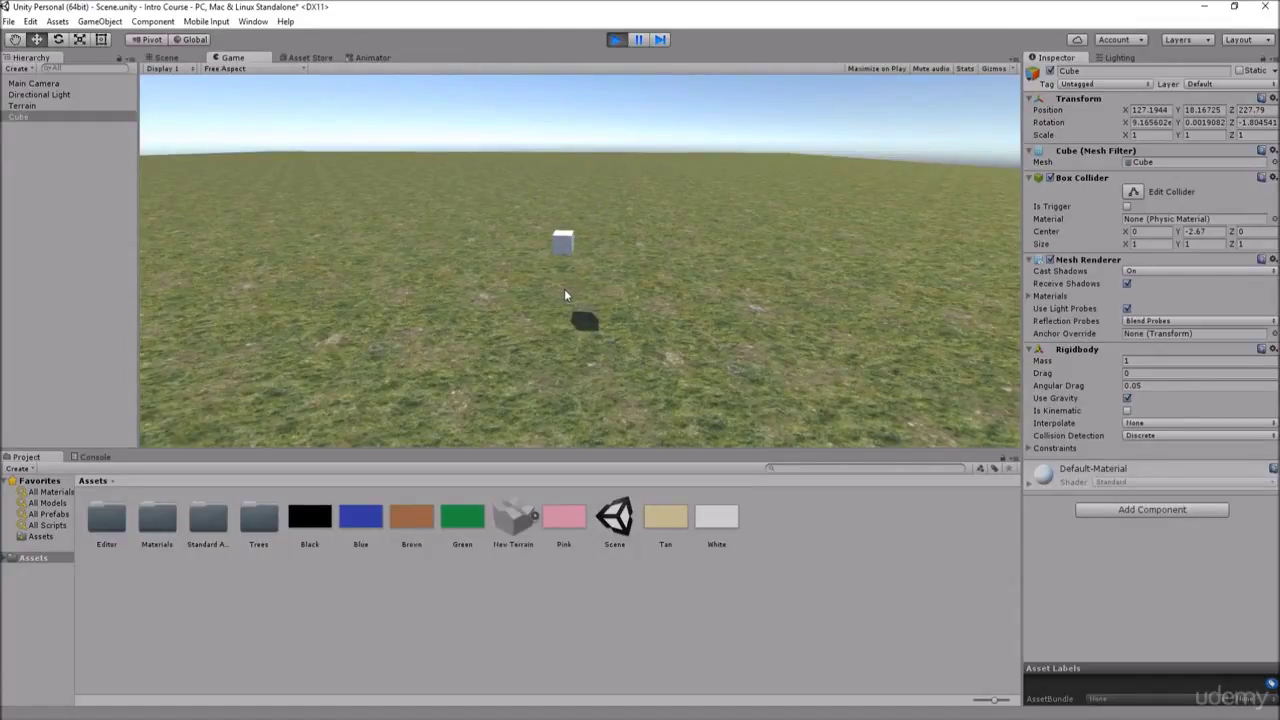
pyautogui.click(617, 40)
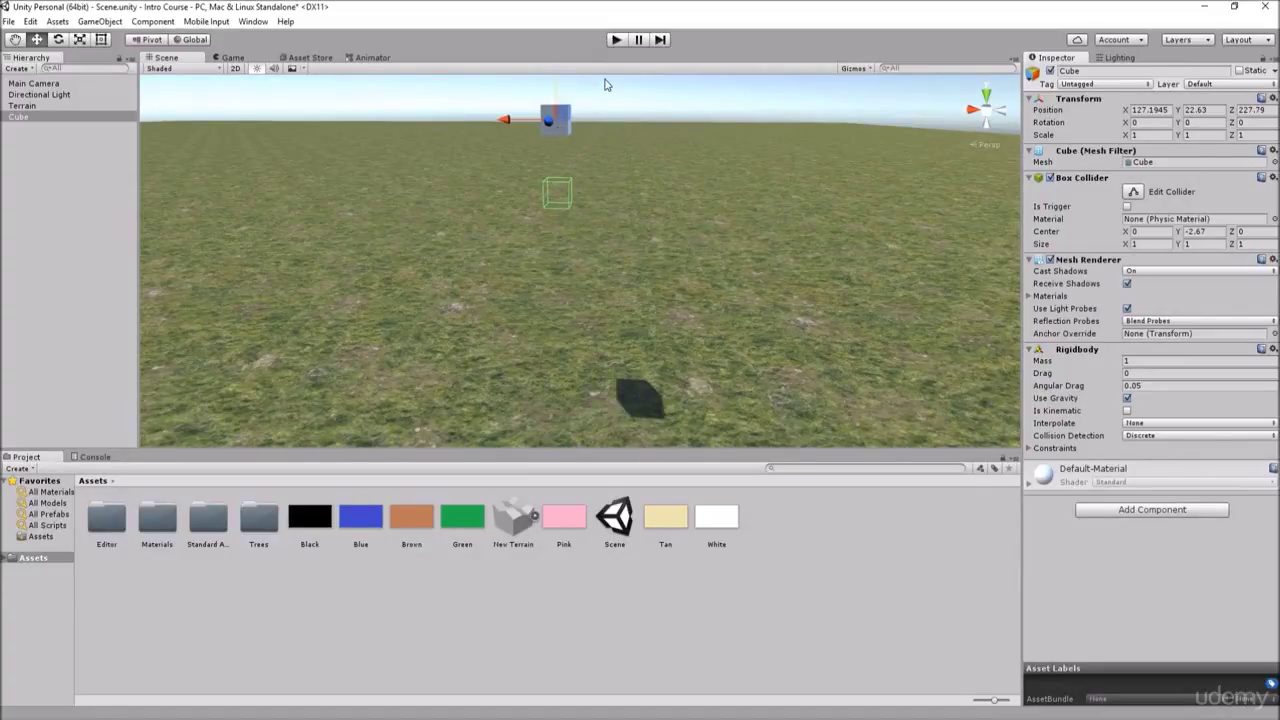
pyautogui.click(616, 39)
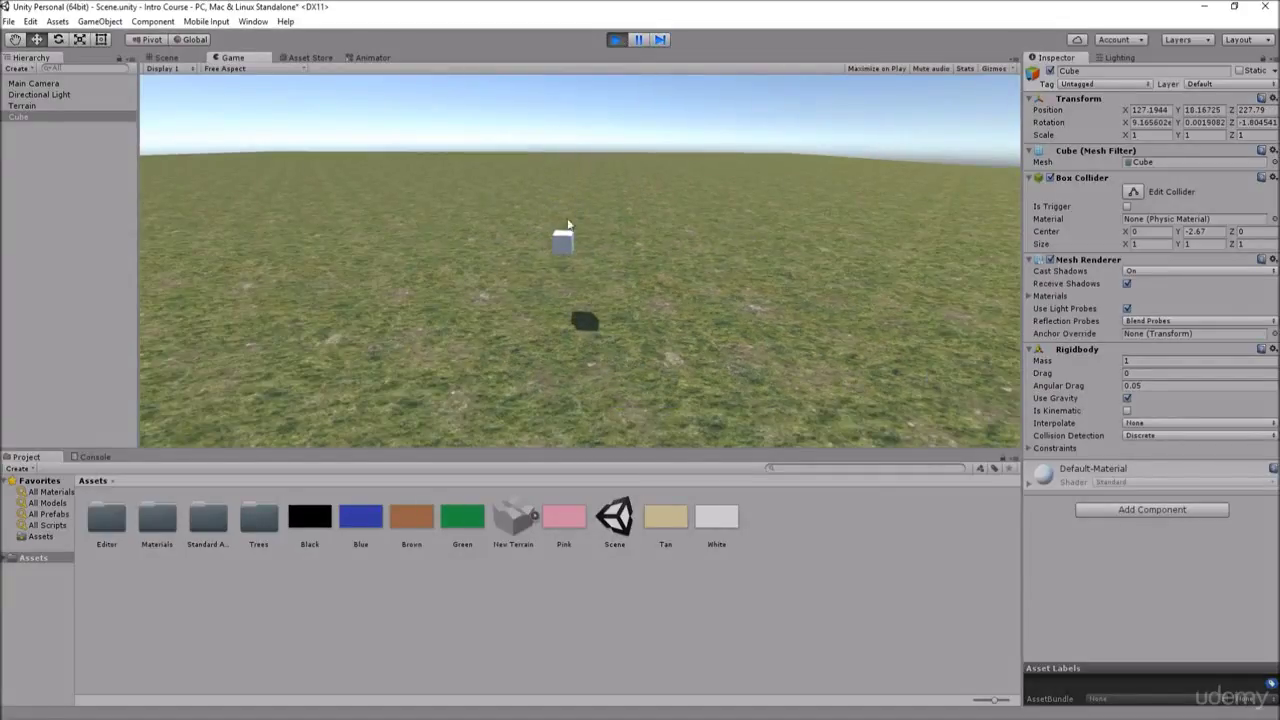
pyautogui.click(616, 40)
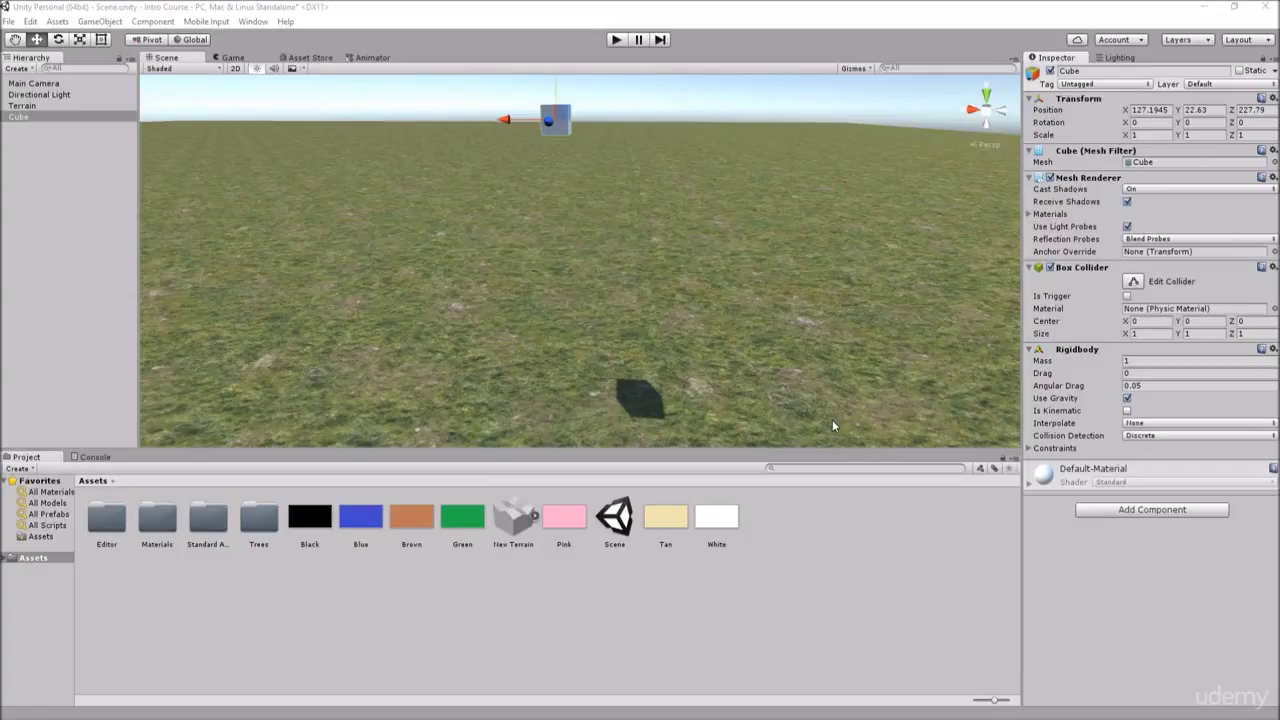
# Browse the Mesh components available for the cube without adding any
pyautogui.click(1152, 510)
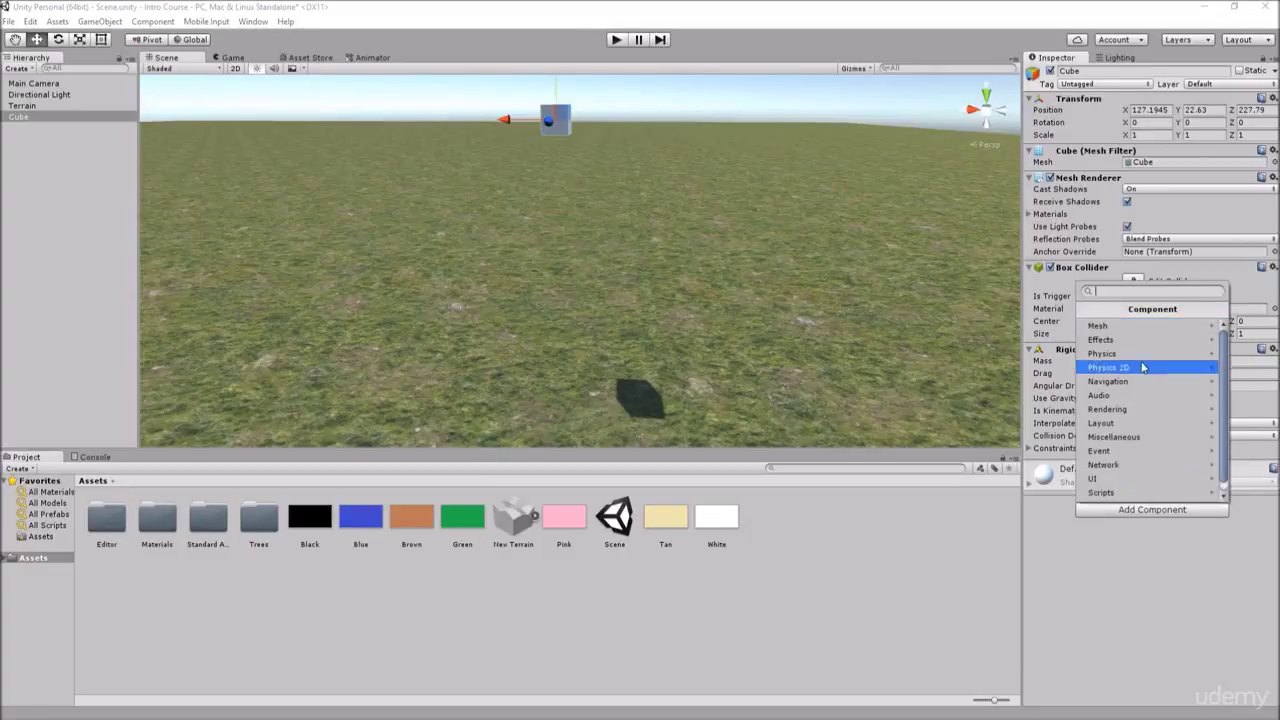
pyautogui.click(1140, 326)
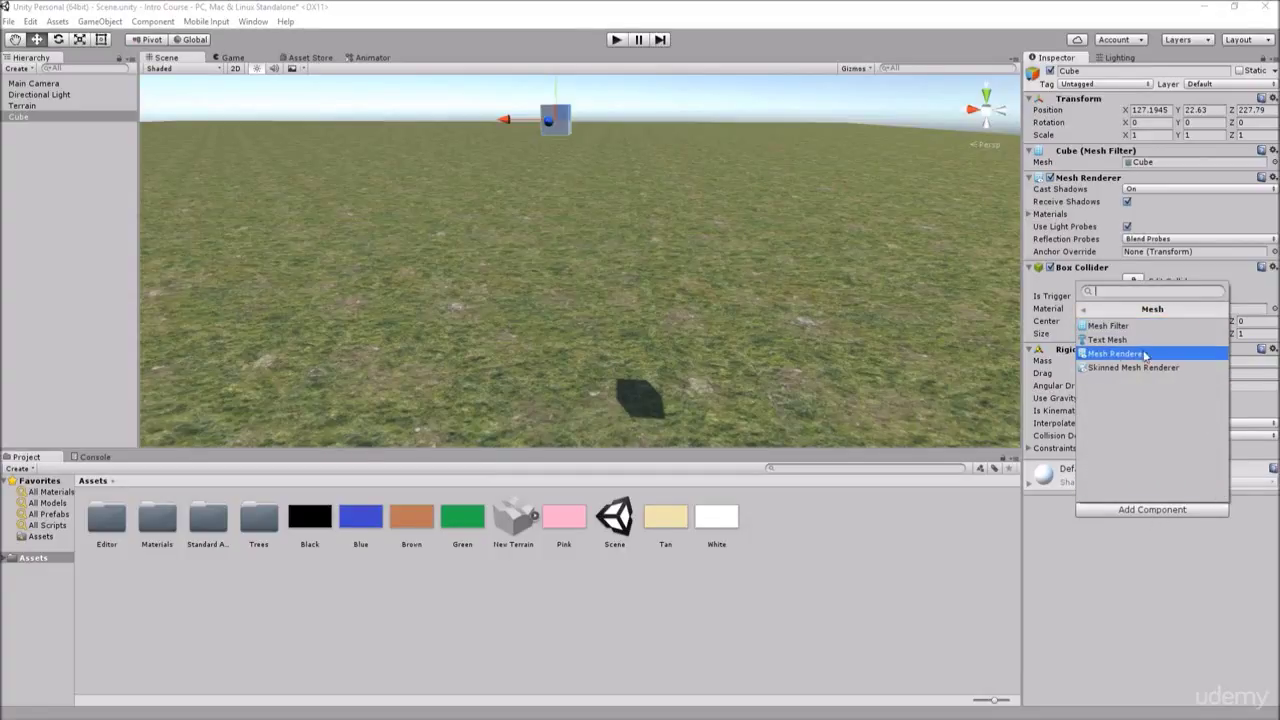
pyautogui.click(1107, 580)
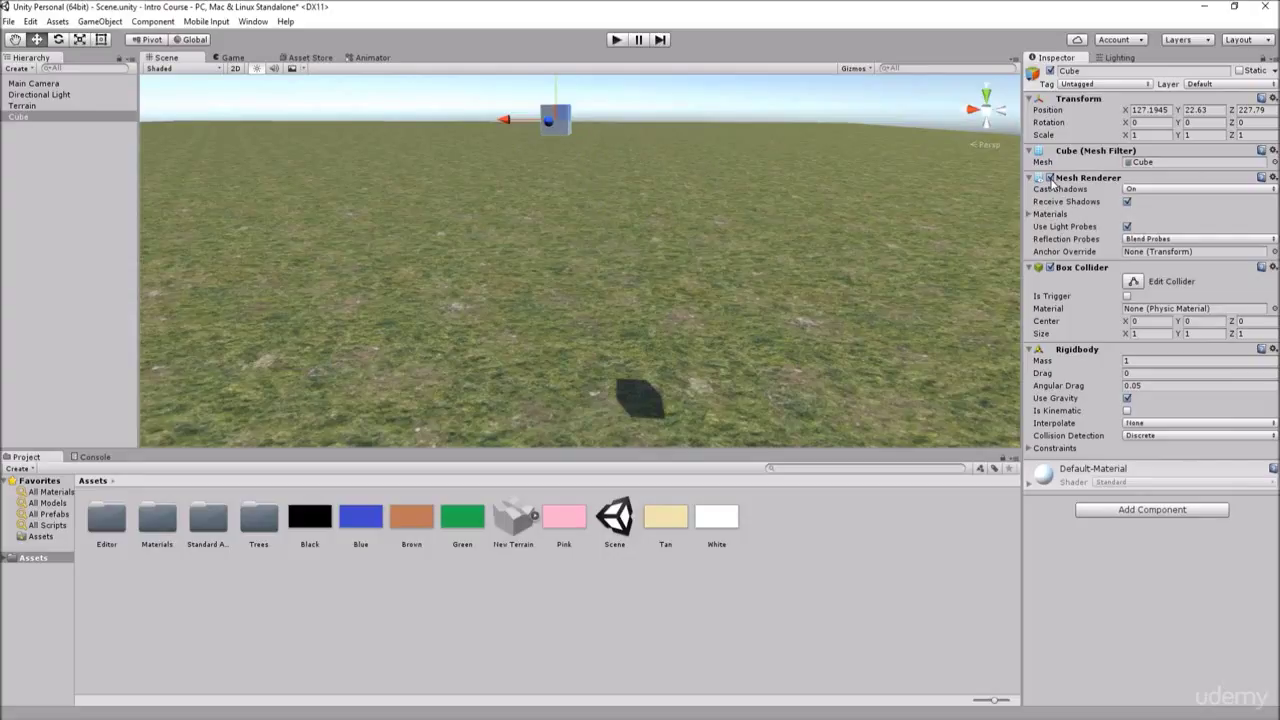
# Try the cube with its Mesh Renderer disabled and with Cast Shadows off, restoring each setting after the test
pyautogui.click(1050, 178)
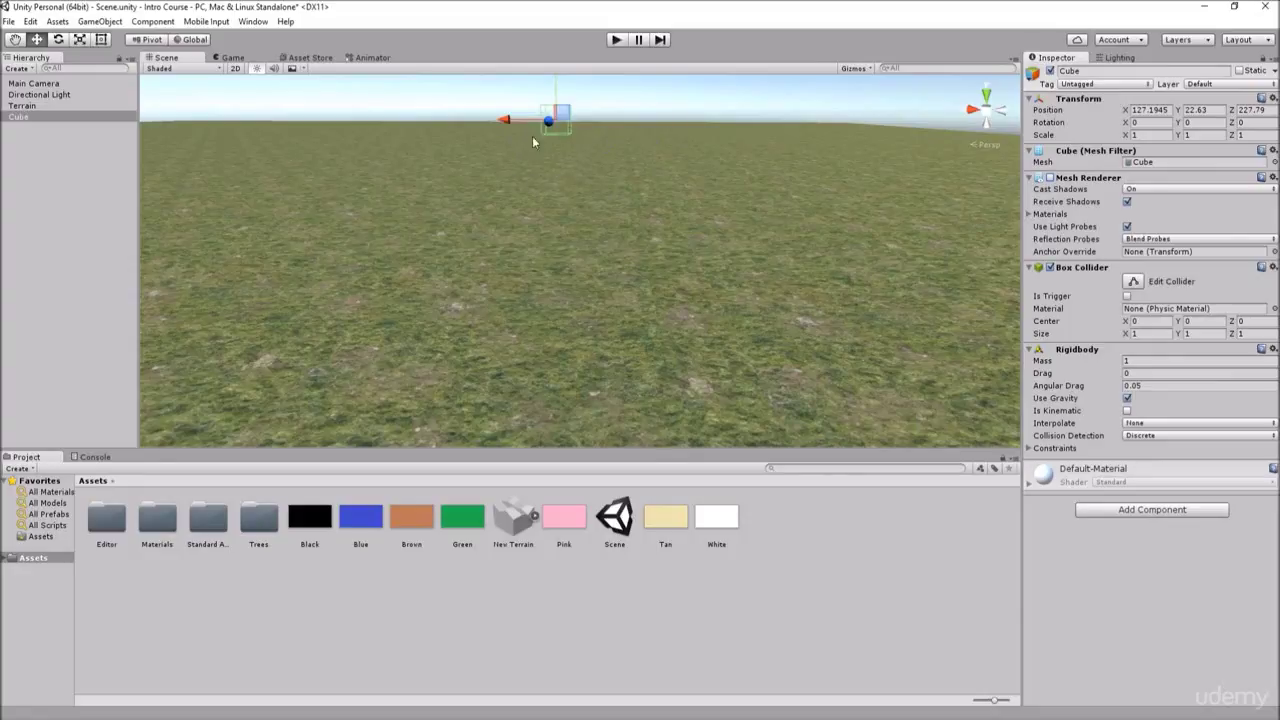
pyautogui.click(1050, 178)
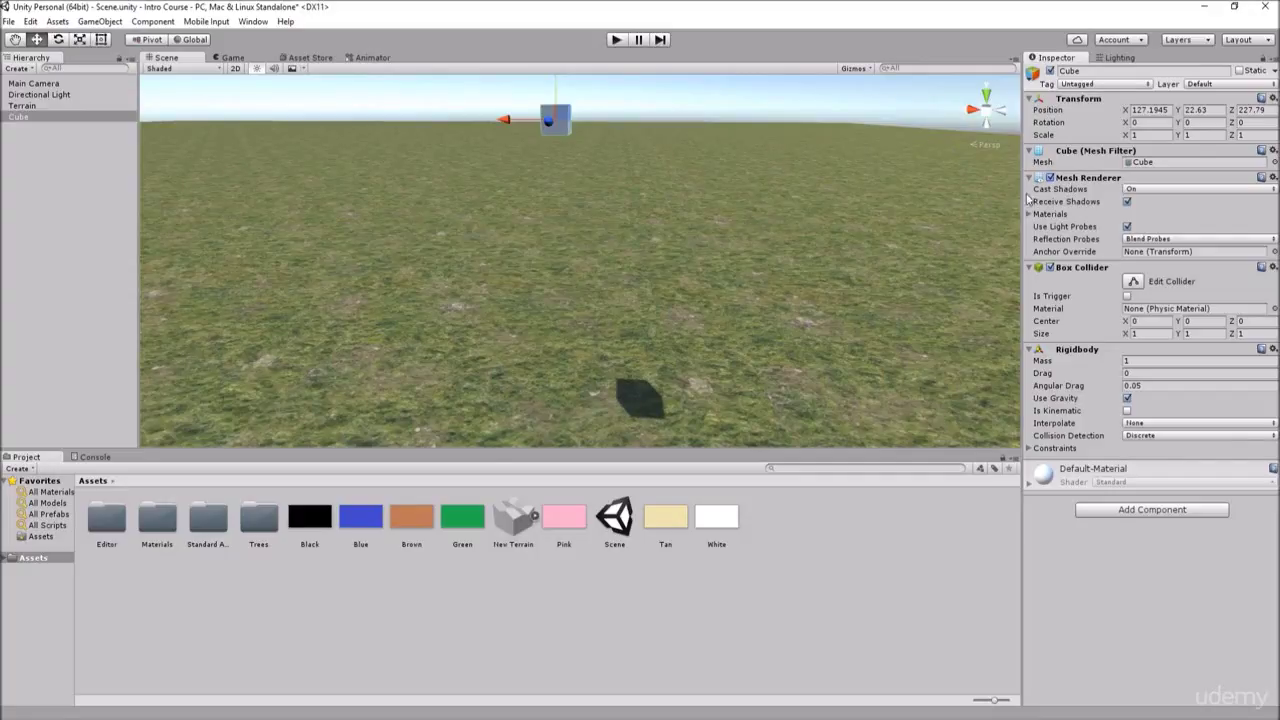
pyautogui.click(1139, 190)
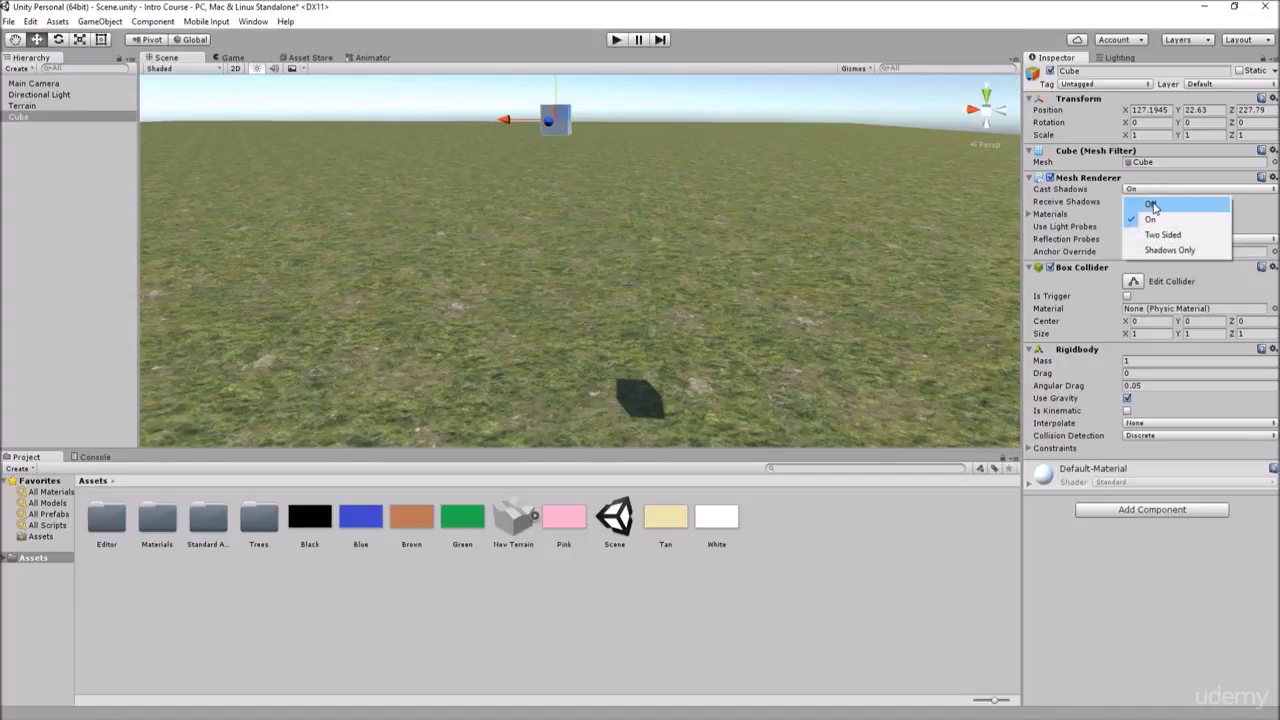
pyautogui.click(1152, 205)
pyautogui.click(1152, 190)
pyautogui.click(1150, 220)
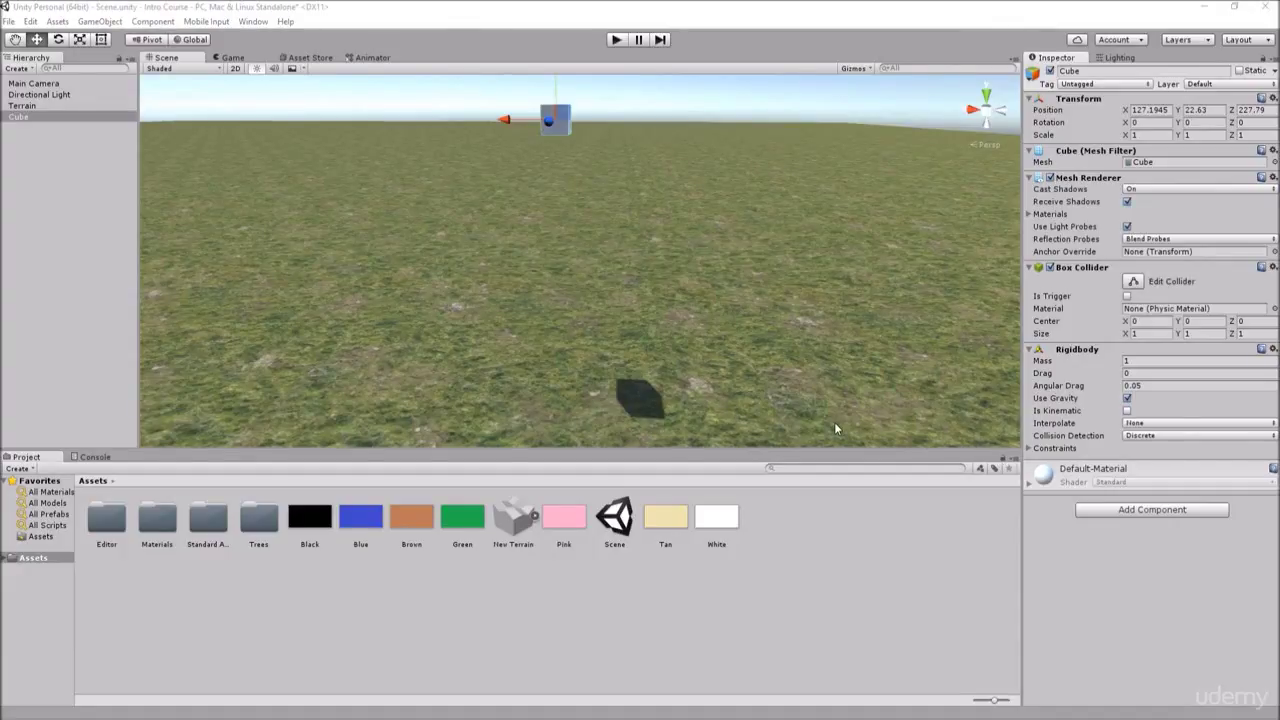
# Add an Audio Source component to the cube
pyautogui.click(1148, 510)
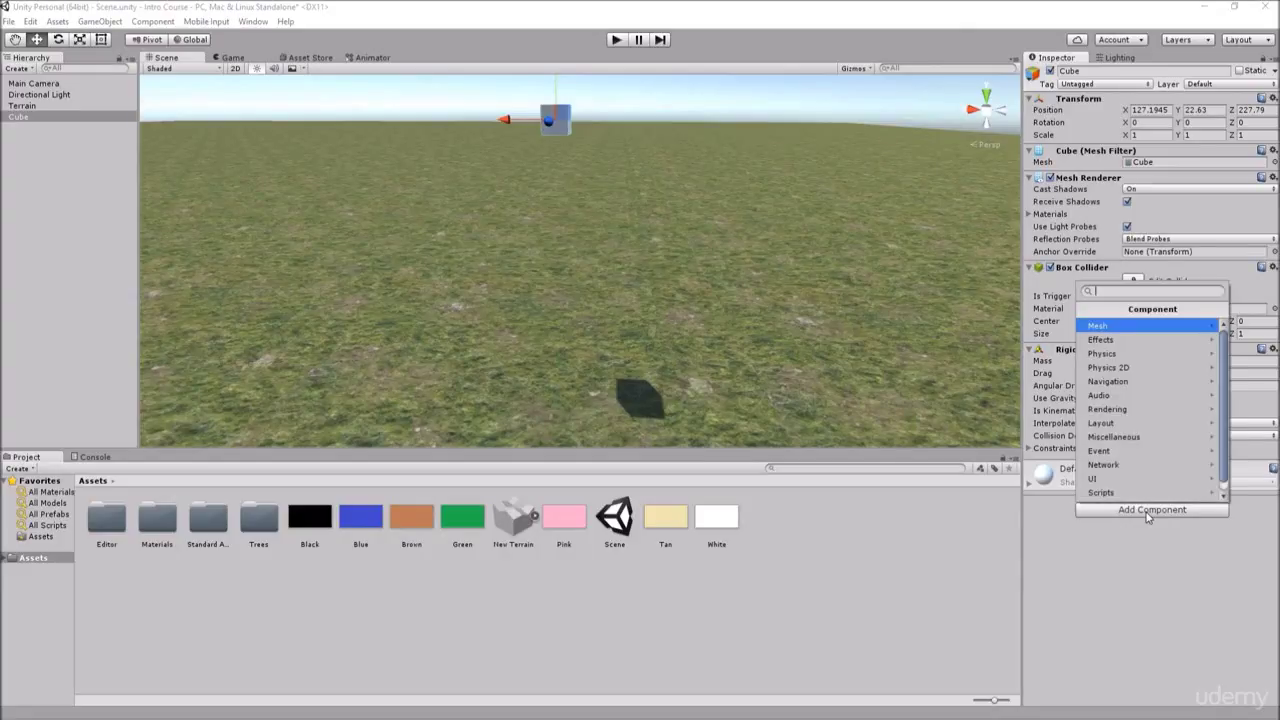
pyautogui.click(1120, 400)
pyautogui.click(1122, 340)
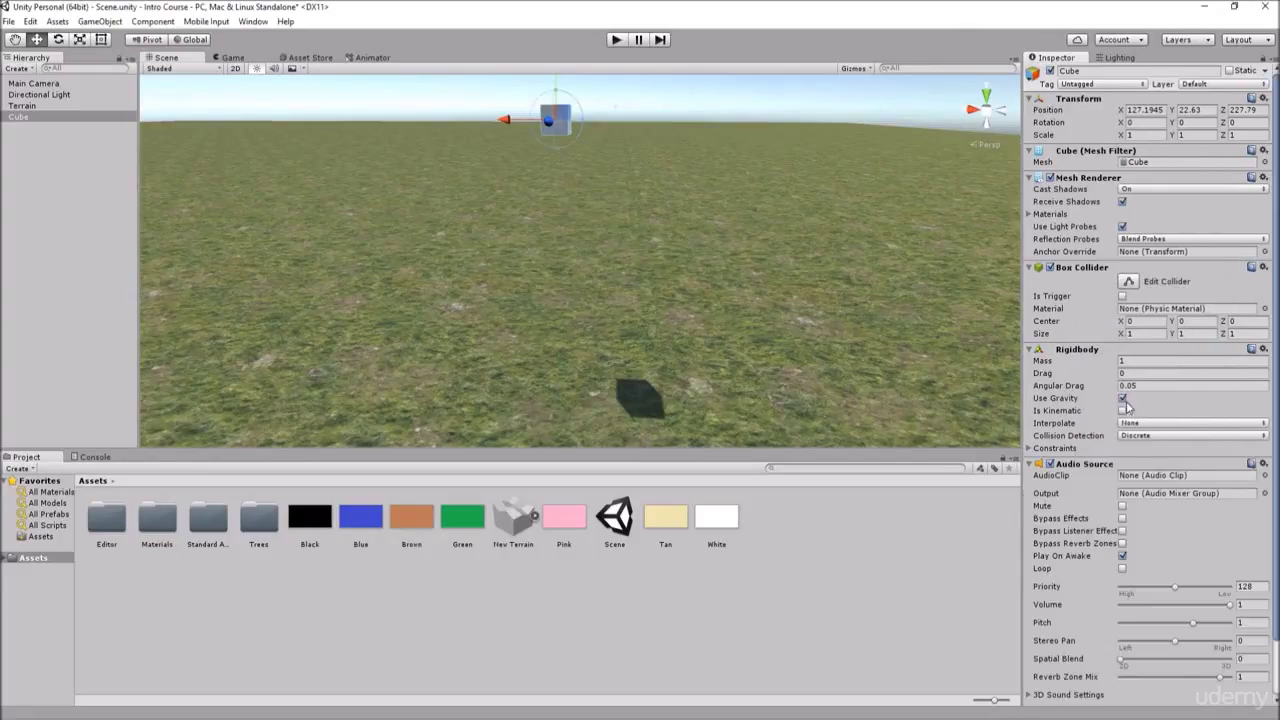
# Add an Audio Listener component to the cube and remove it again
pyautogui.scroll(-2, 1148, 493)
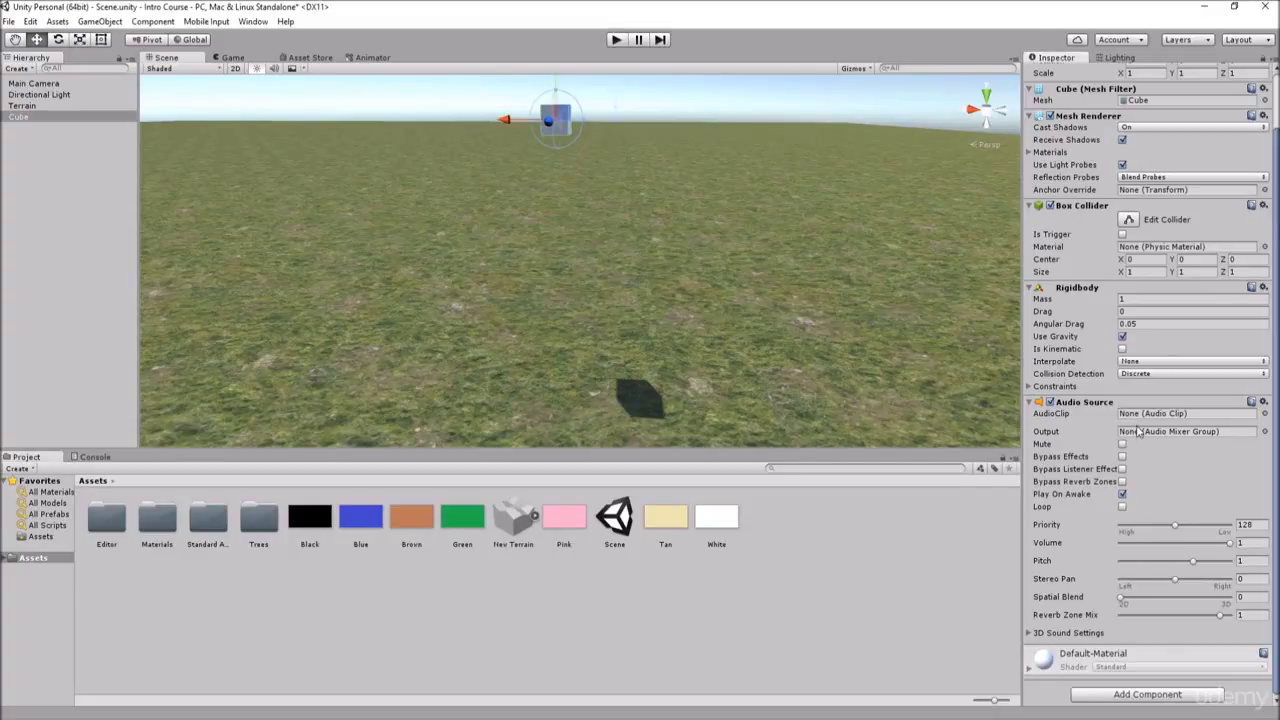
pyautogui.click(1156, 697)
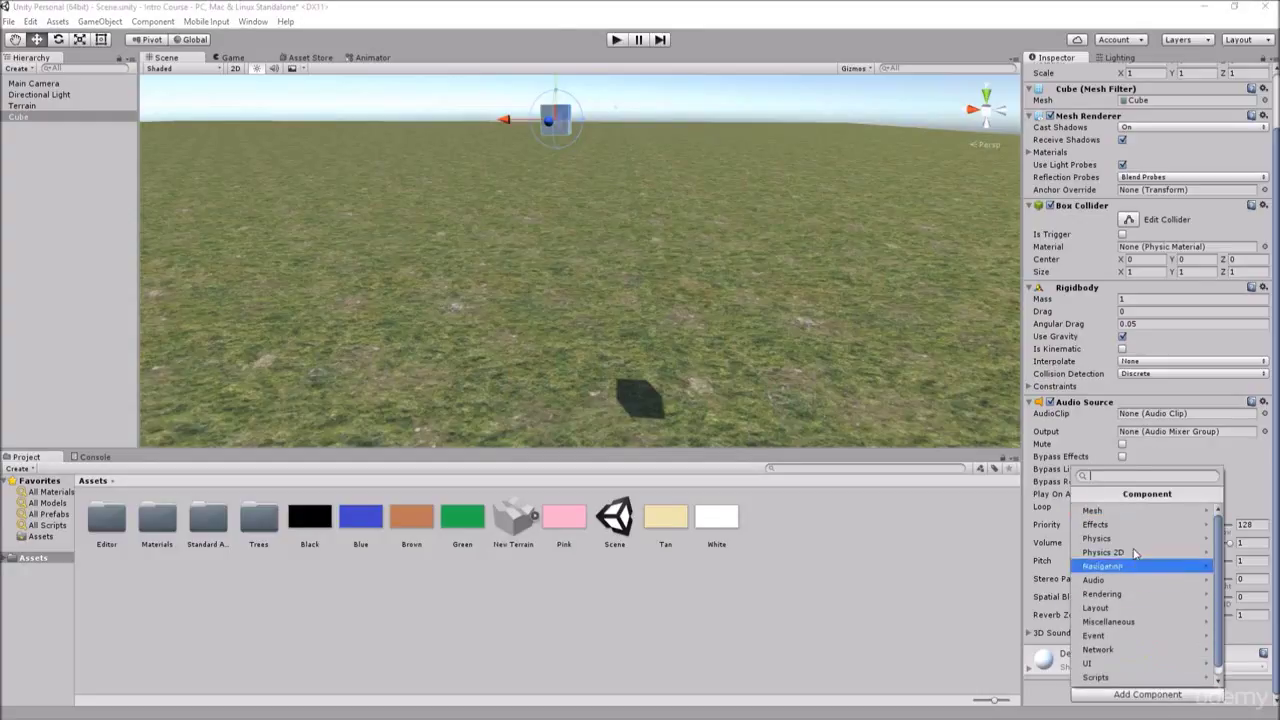
pyautogui.click(1095, 580)
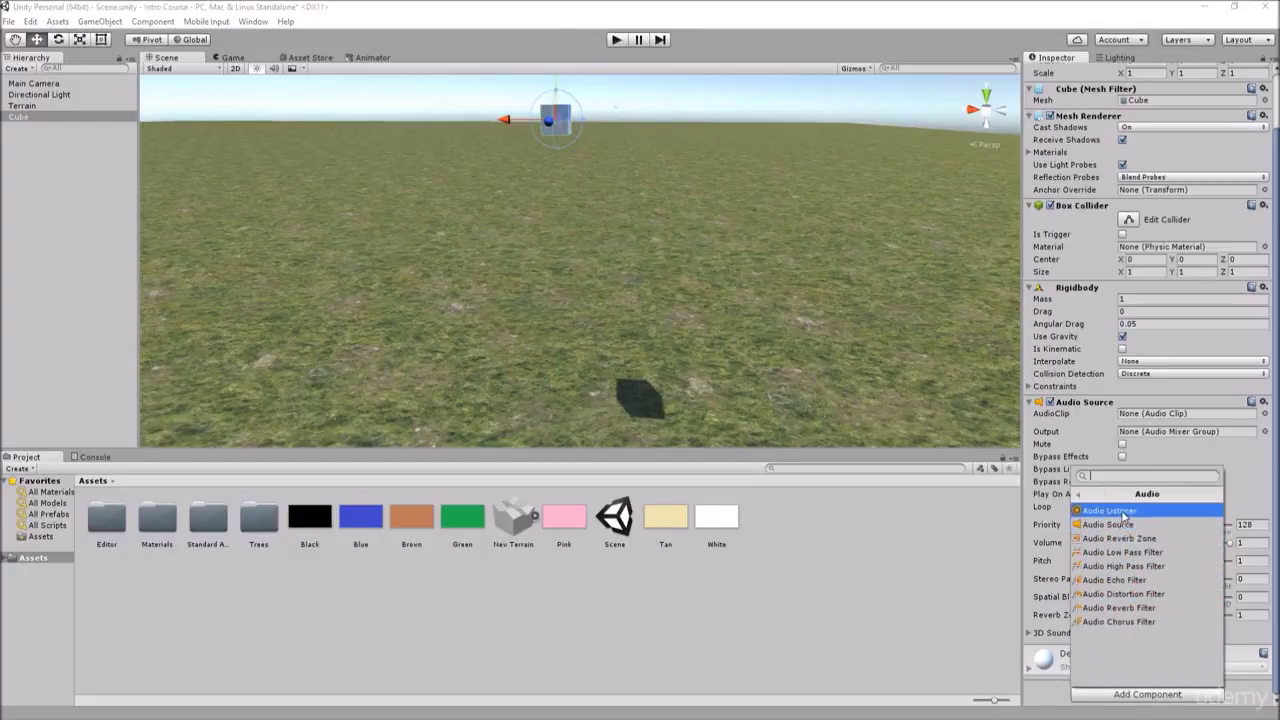
pyautogui.click(1118, 511)
pyautogui.click(1266, 638)
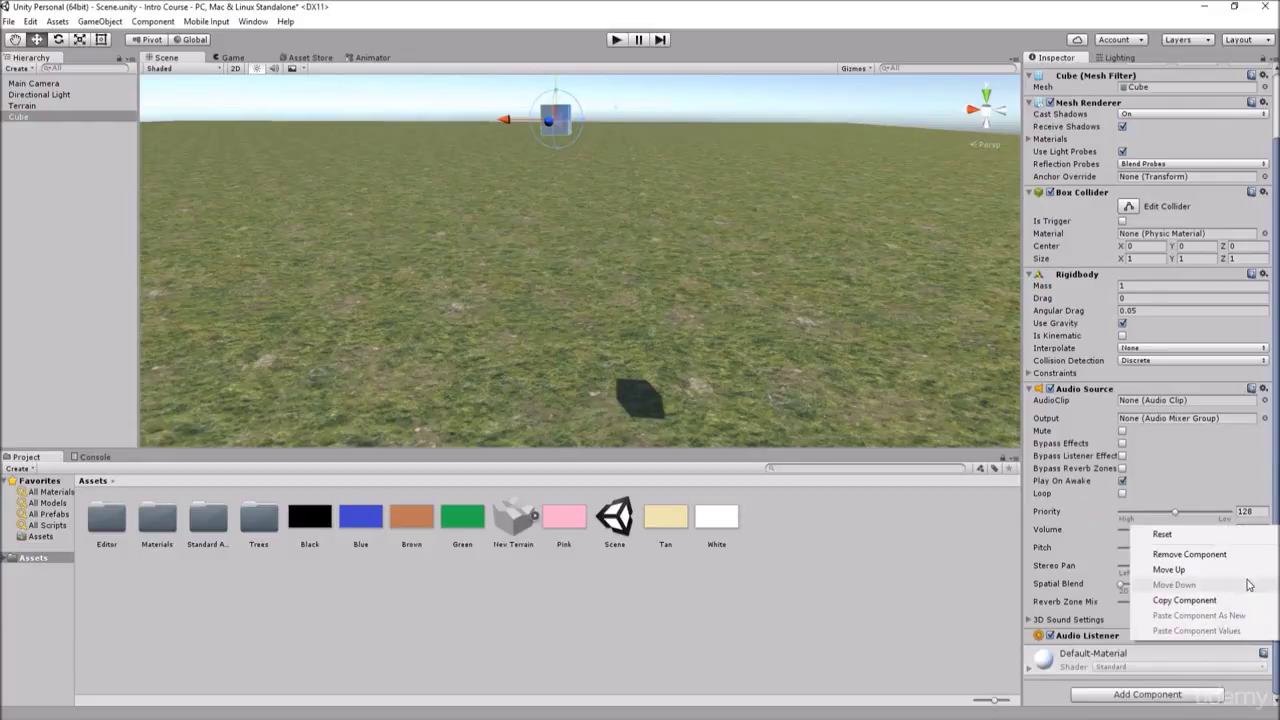
pyautogui.click(1148, 550)
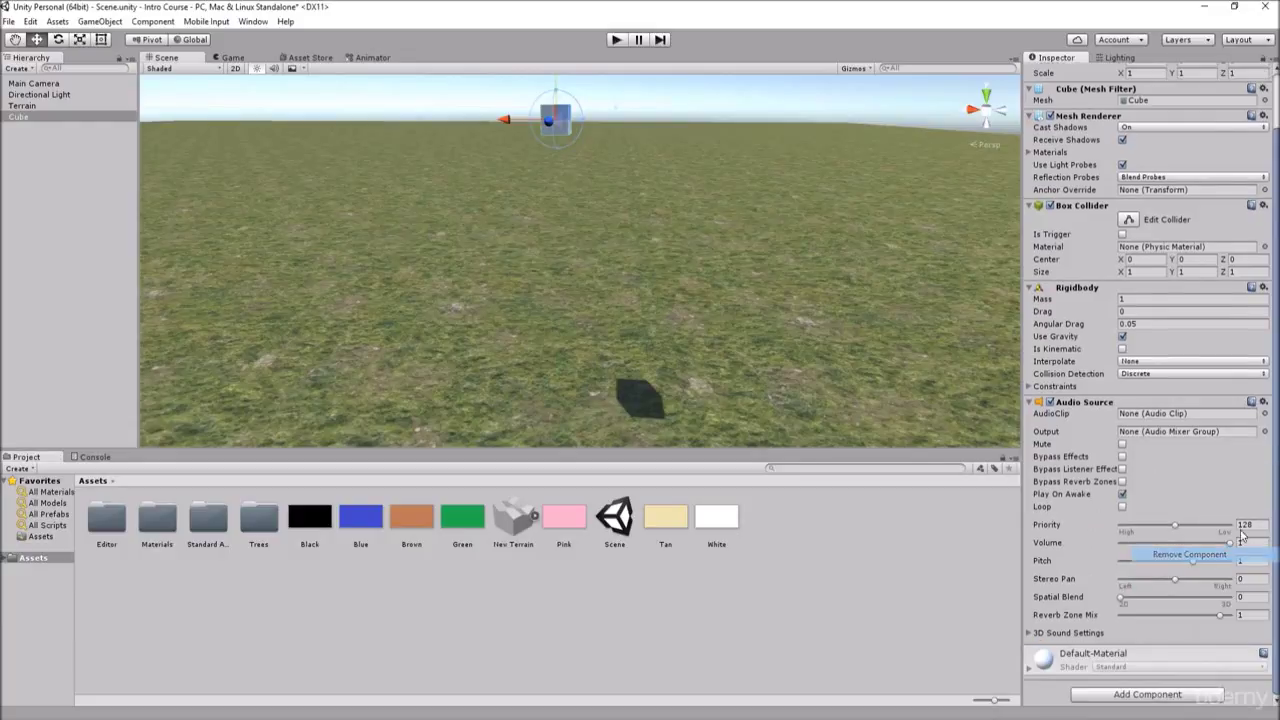
# Try the Audio Source's Mute and Spatial Blend settings, restore Spatial Blend to 0, and examine the 3D Sound Settings
pyautogui.click(1122, 445)
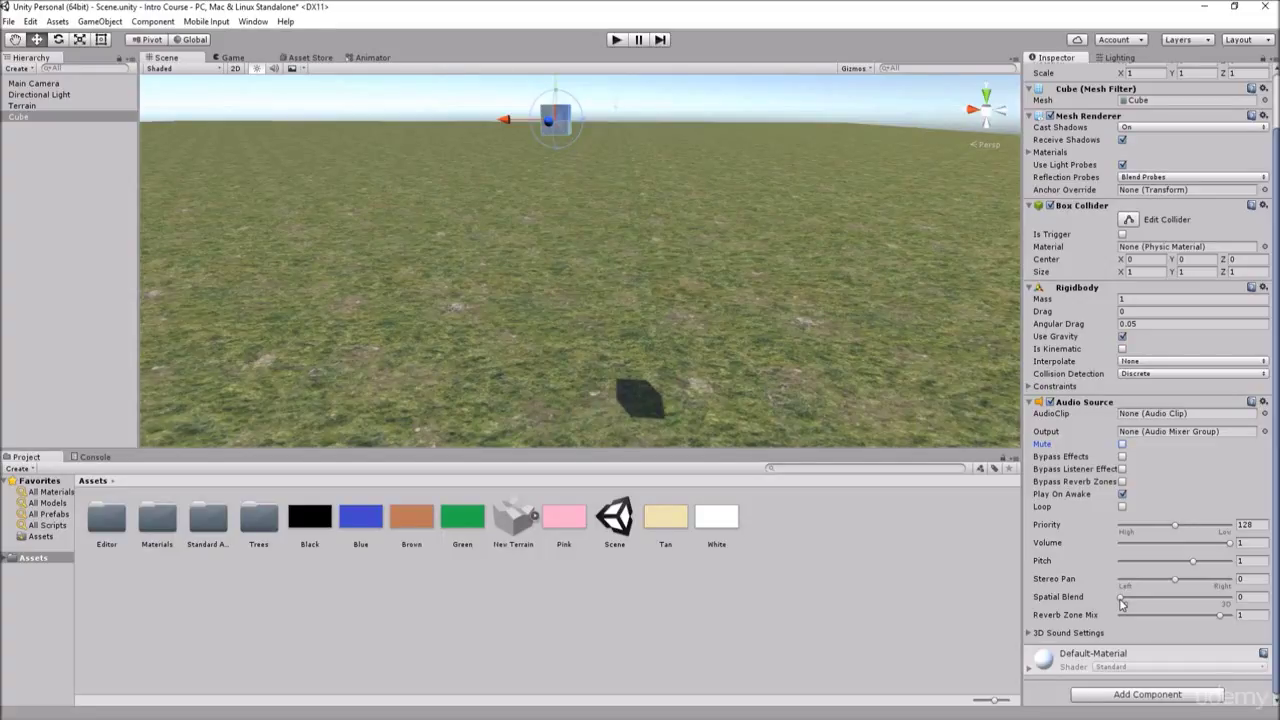
pyautogui.moveTo(1122, 603); pyautogui.dragTo(1245, 603)
pyautogui.moveTo(1231, 601); pyautogui.dragTo(1105, 605)
pyautogui.click(1031, 636)
pyautogui.scroll(-6, 1048, 636)
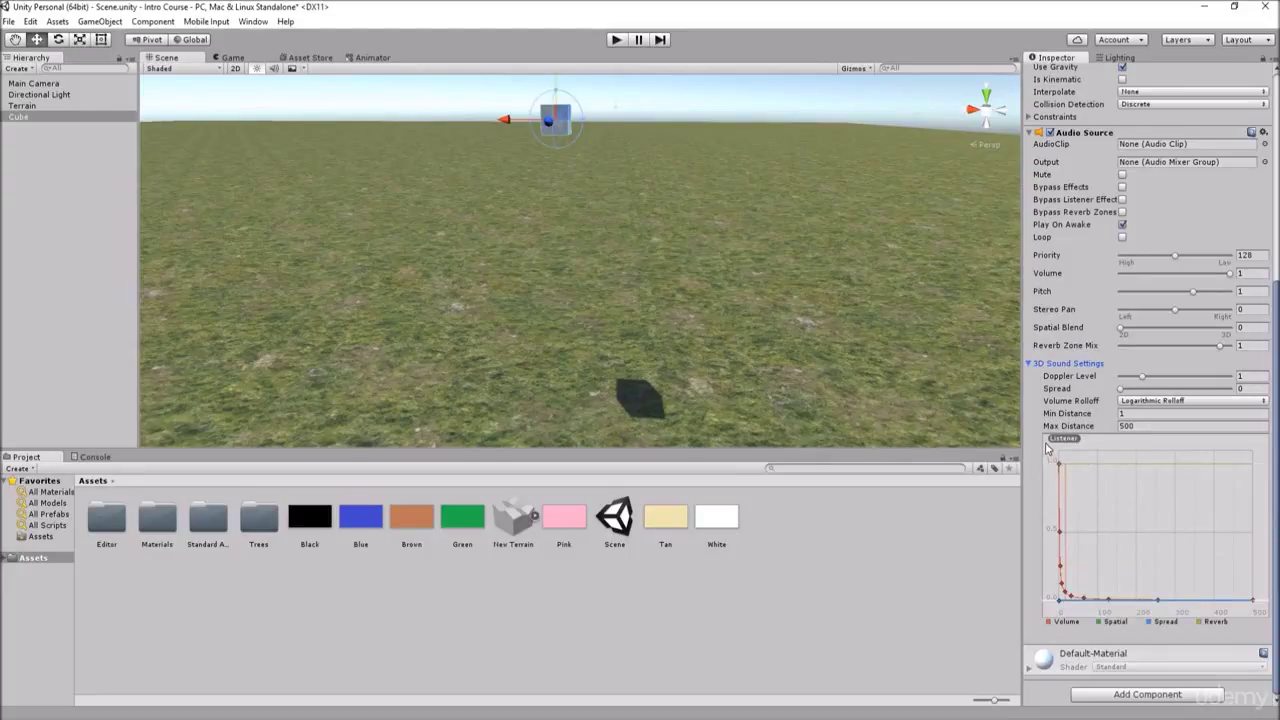
pyautogui.click(1031, 364)
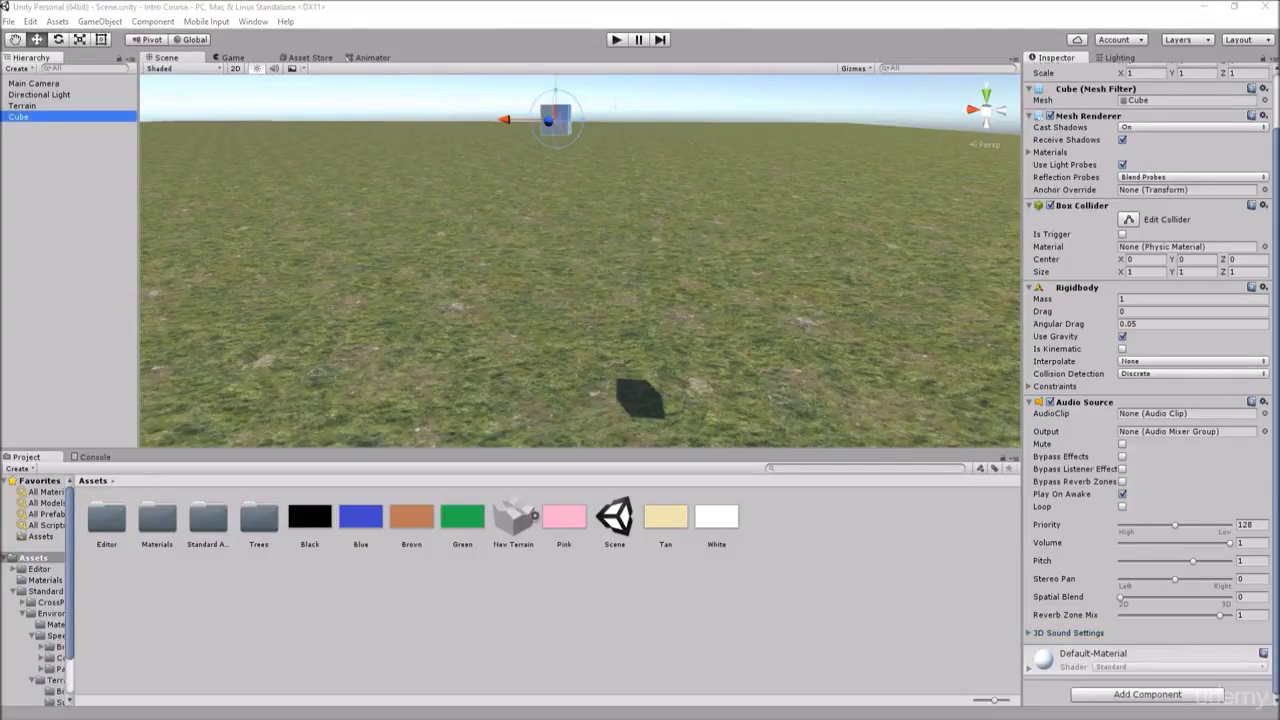
pyautogui.click(1122, 694)
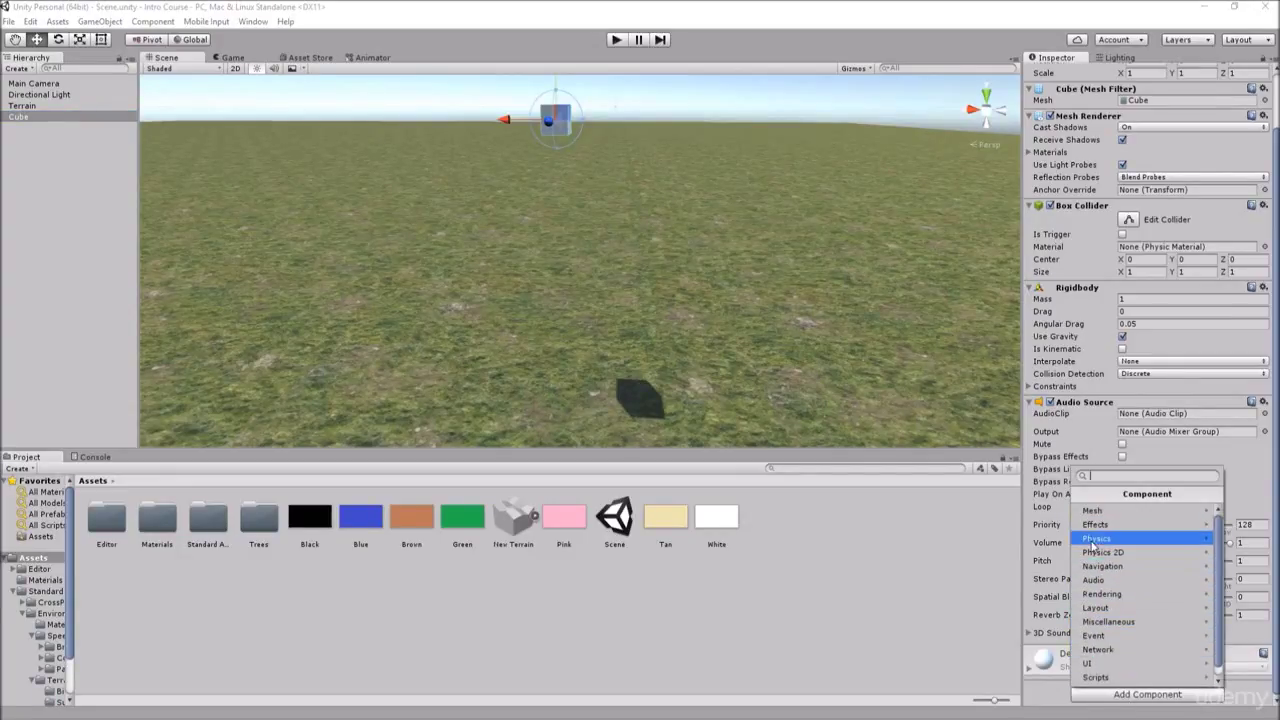
pyautogui.click(1262, 695)
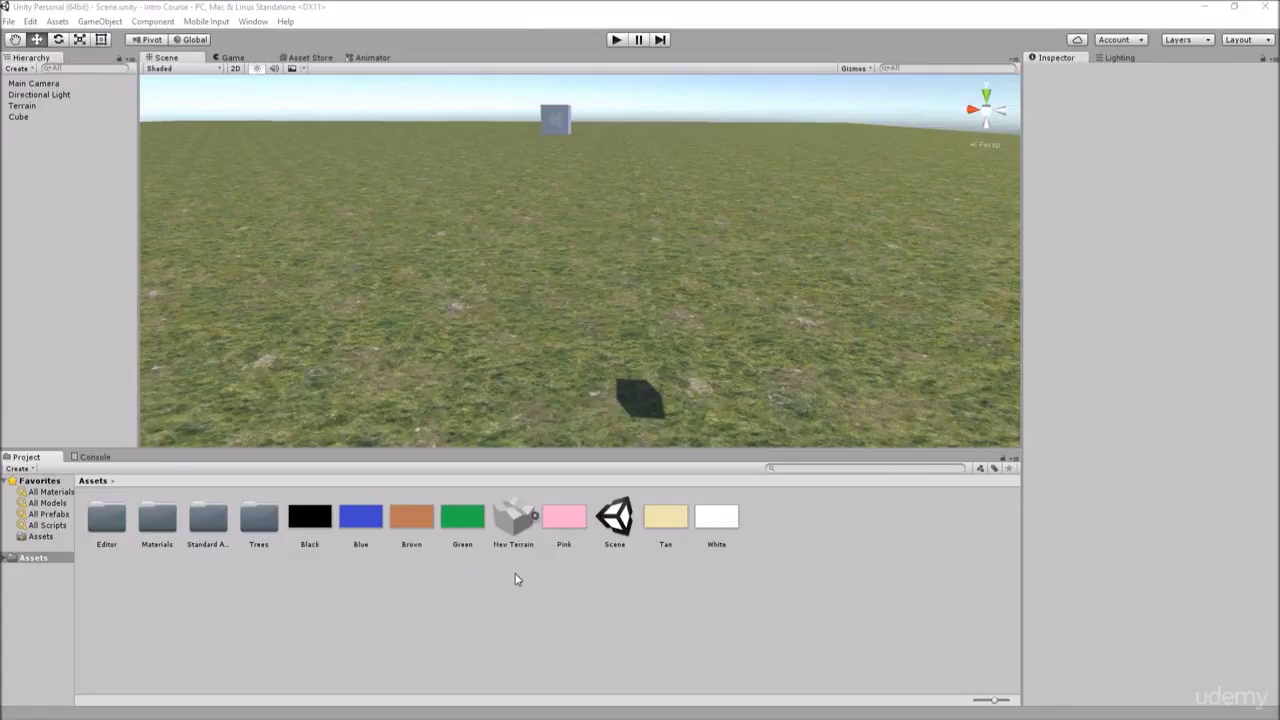
# Import all assets of the Characters package into the project and select the Standard Assets folder
pyautogui.rightClick(807, 529)
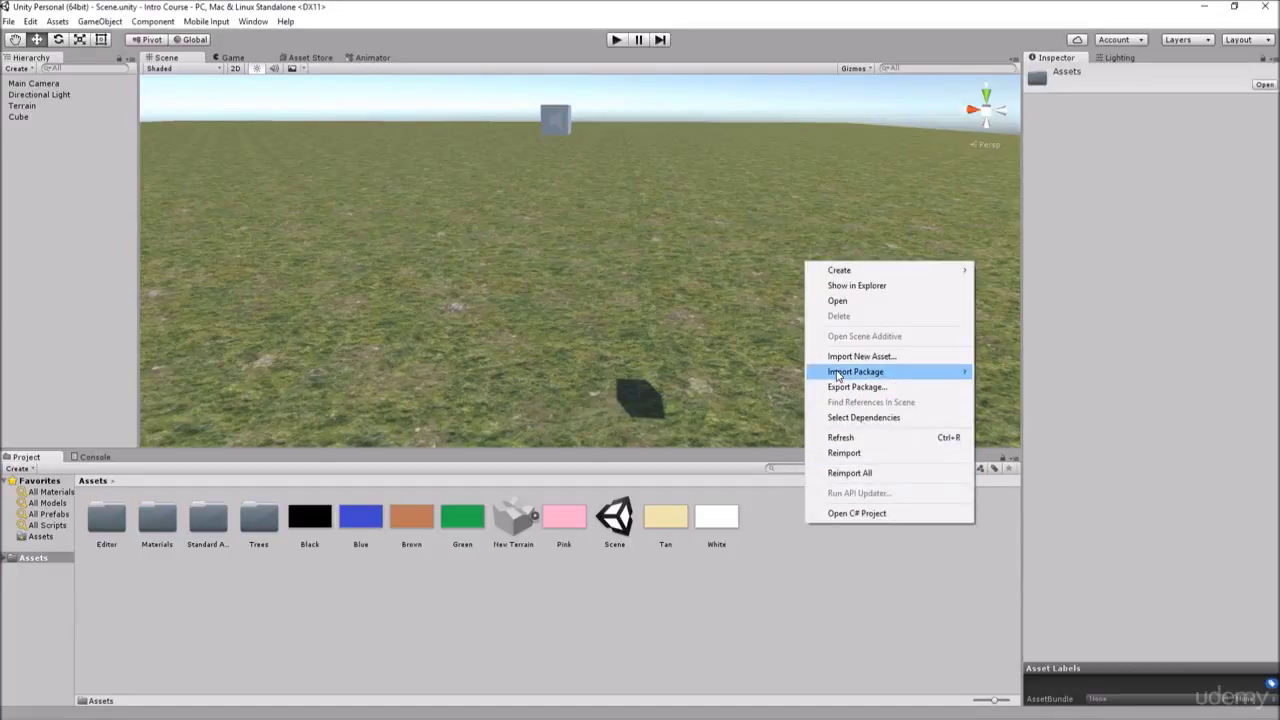
pyautogui.moveTo(838, 376)
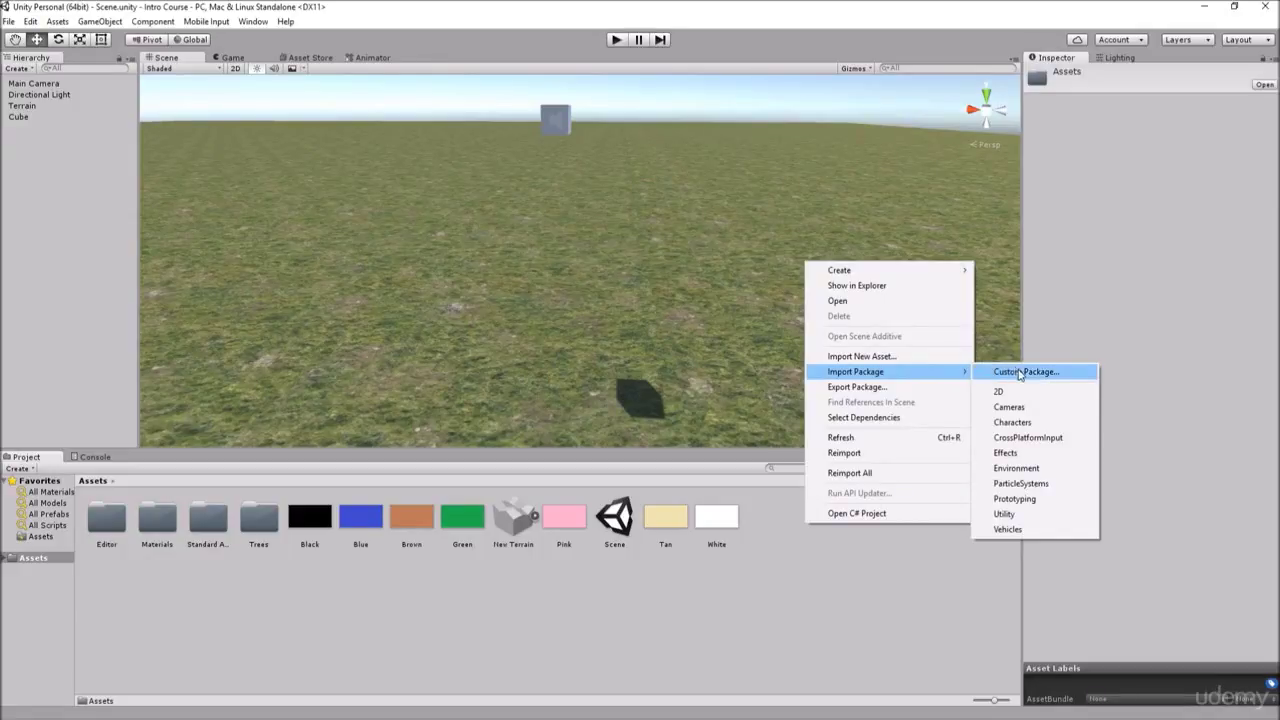
pyautogui.click(1030, 424)
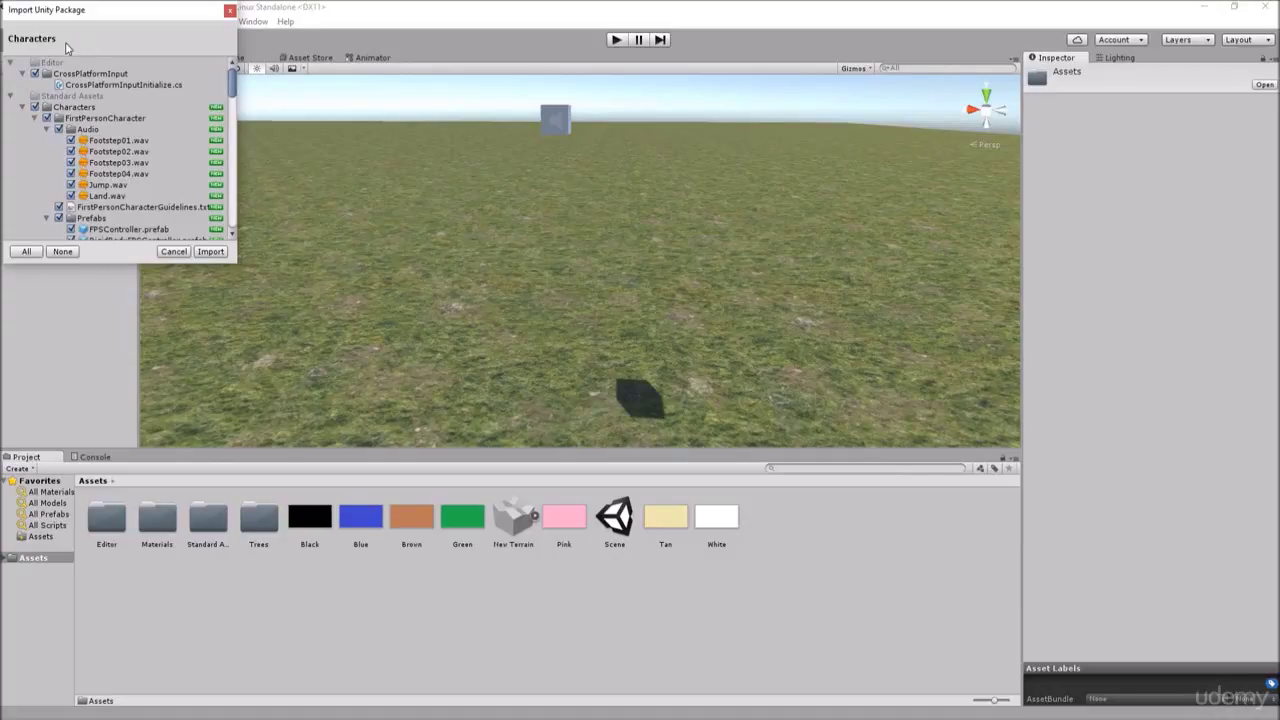
pyautogui.click(211, 252)
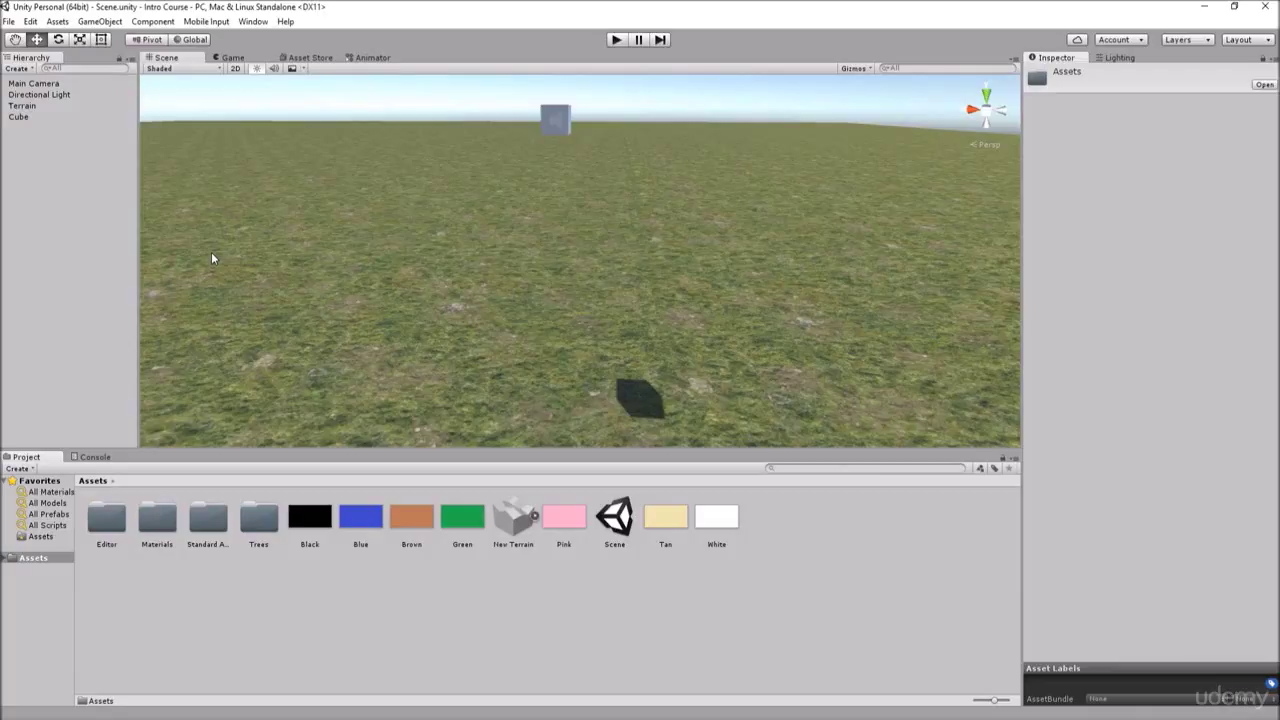
pyautogui.click(222, 535)
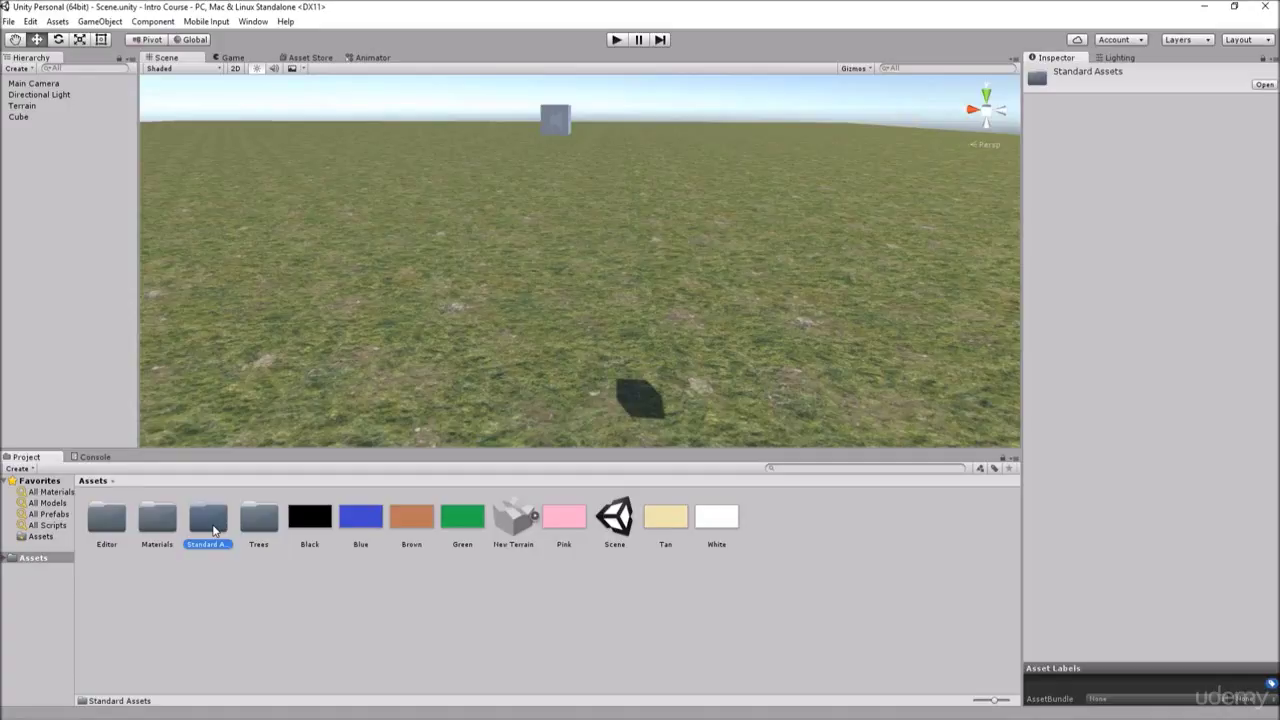
# Place the FPSController prefab from the Characters/FirstPersonCharacter/Prefabs folder on the terrain and raise it to Y 20.28
pyautogui.doubleClick(213, 531)
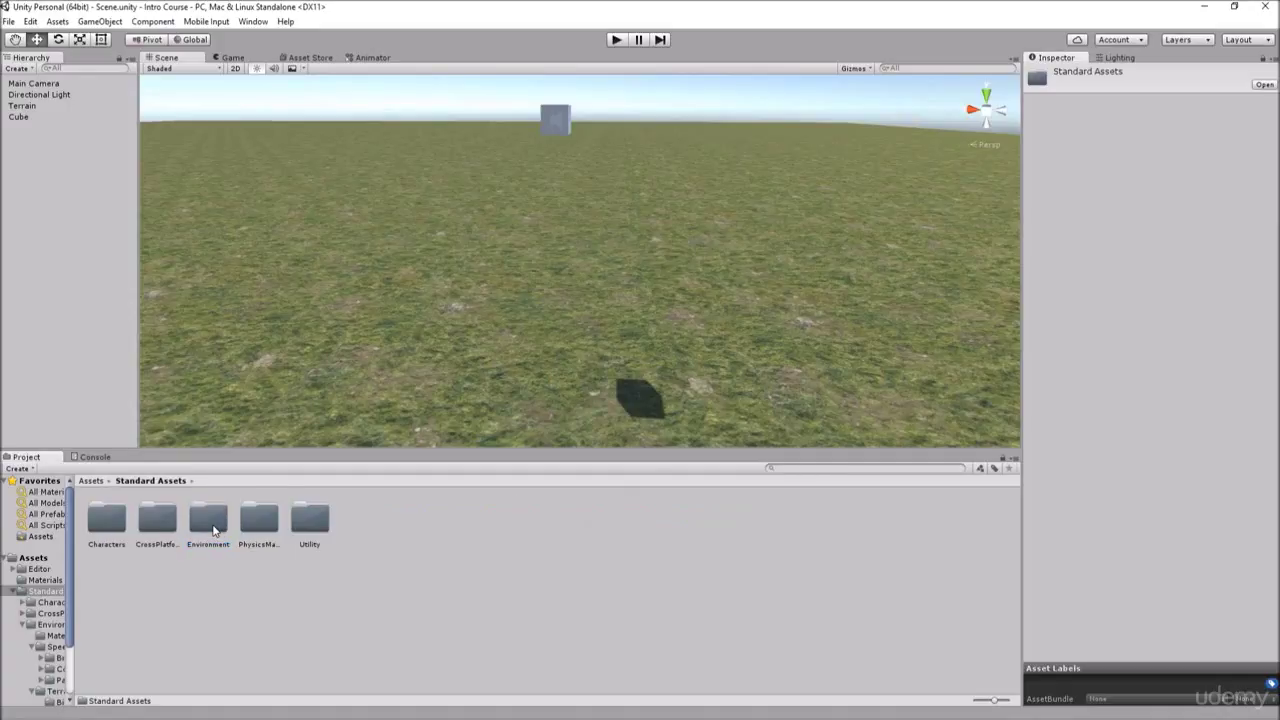
pyautogui.doubleClick(107, 530)
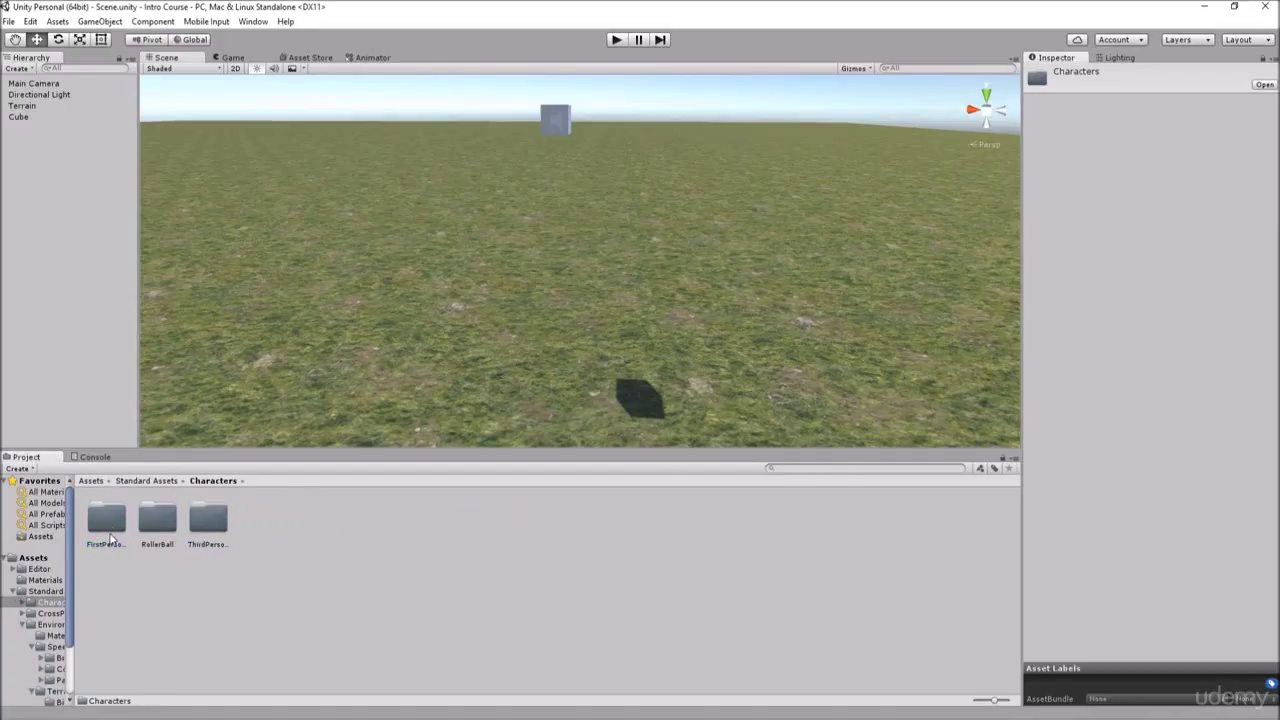
pyautogui.doubleClick(112, 522)
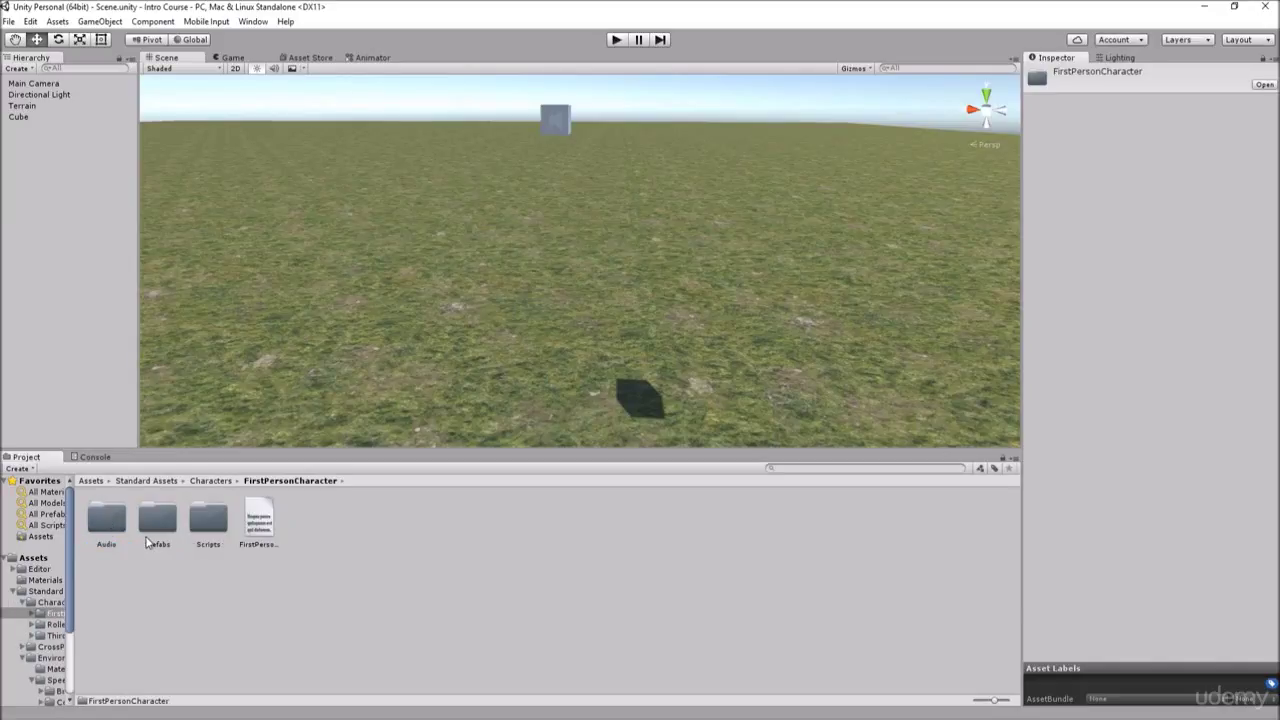
pyautogui.doubleClick(160, 524)
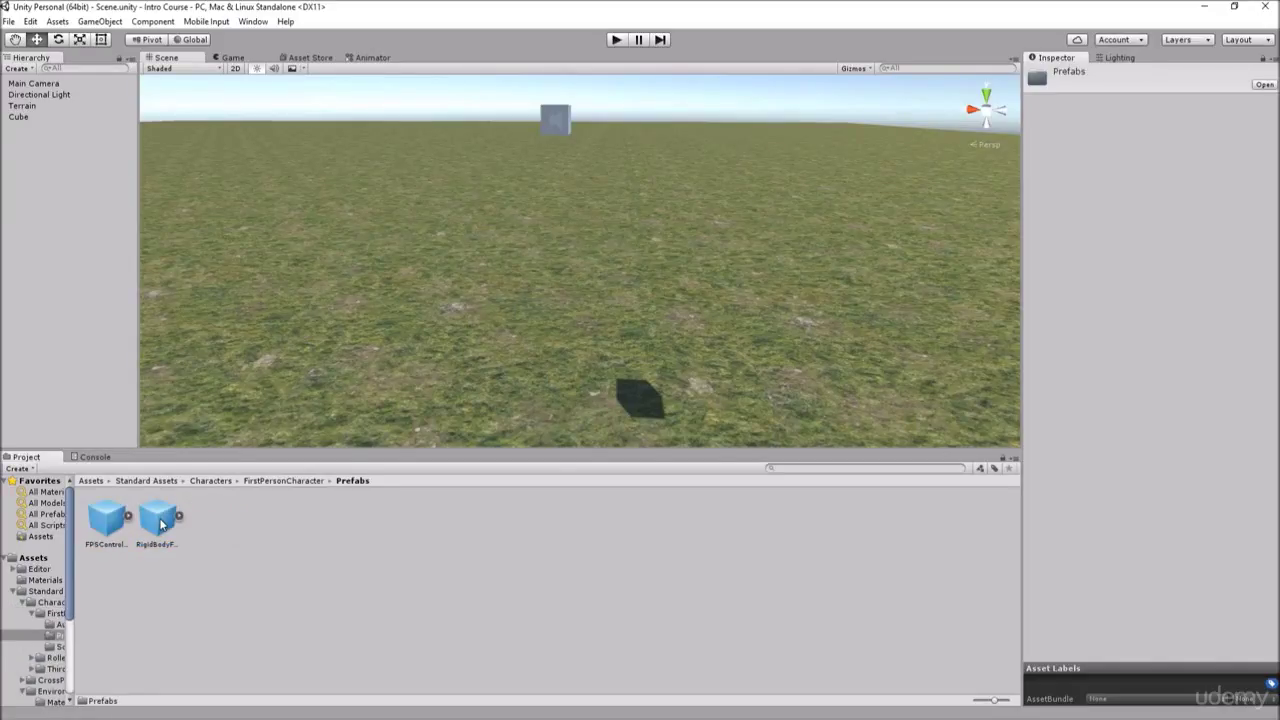
pyautogui.click(163, 524)
pyautogui.click(97, 527)
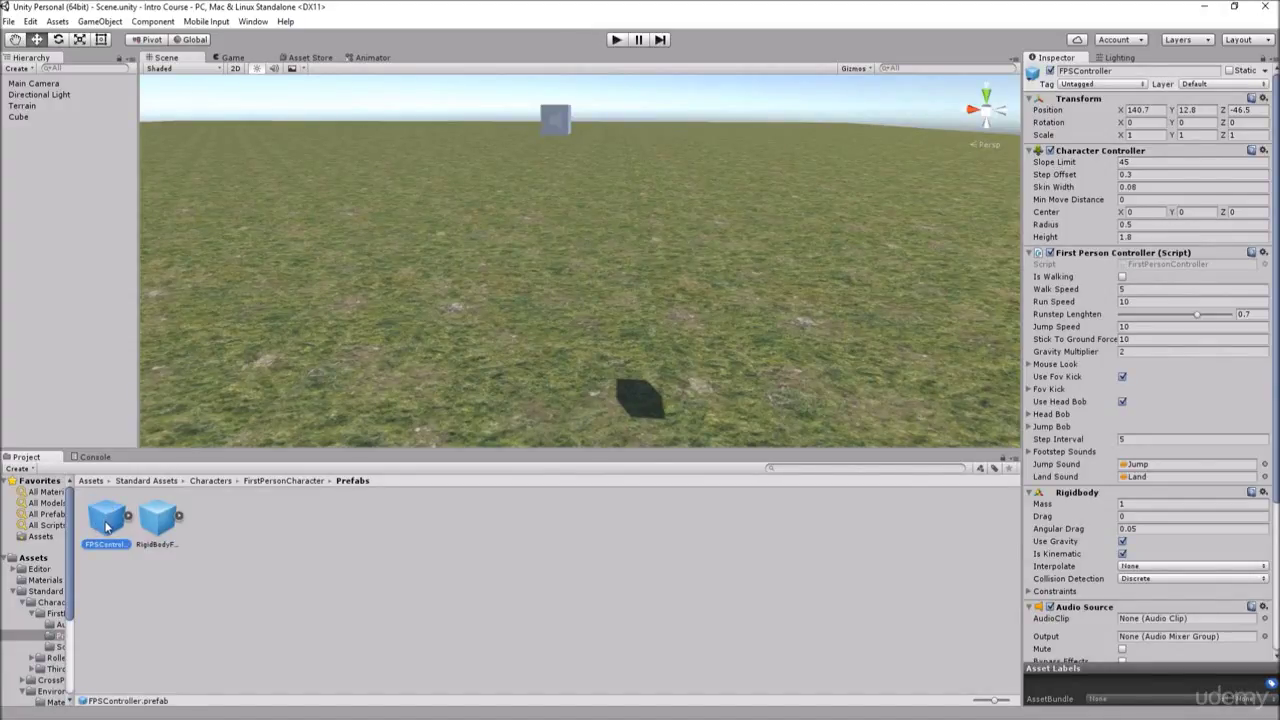
pyautogui.moveTo(106, 527); pyautogui.dragTo(269, 377)
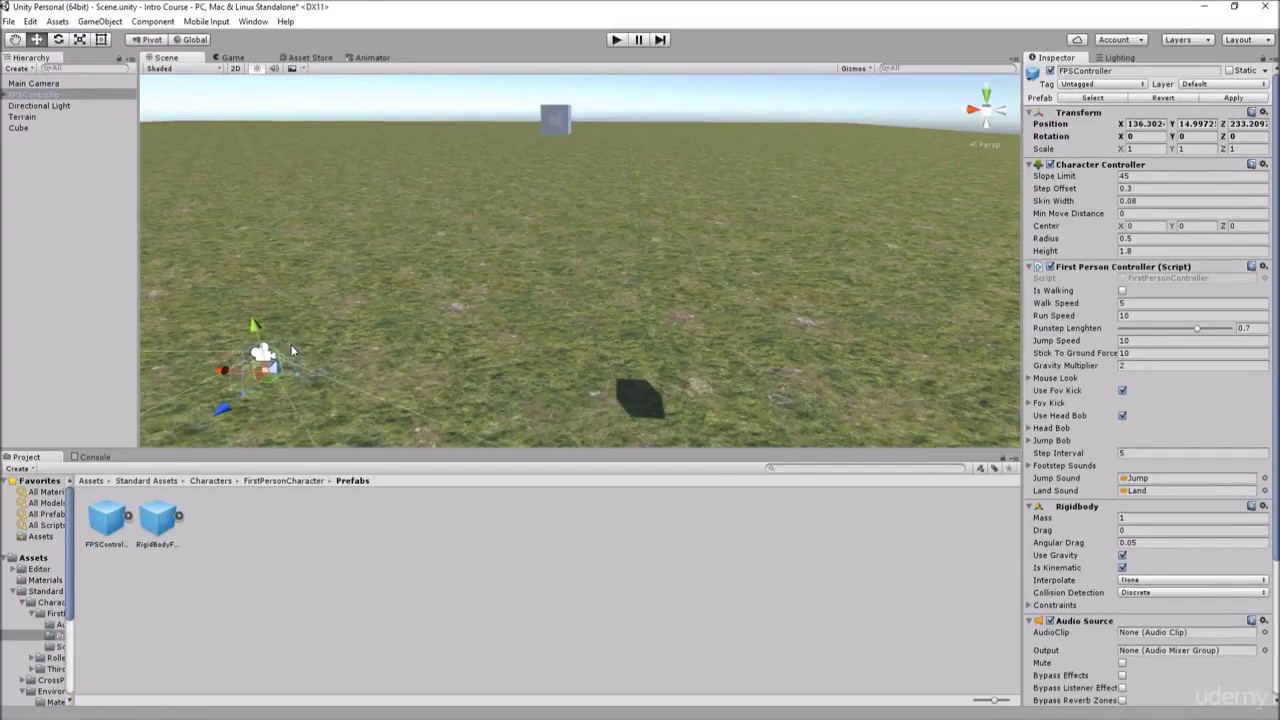
pyautogui.moveTo(257, 330); pyautogui.dragTo(251, 187)
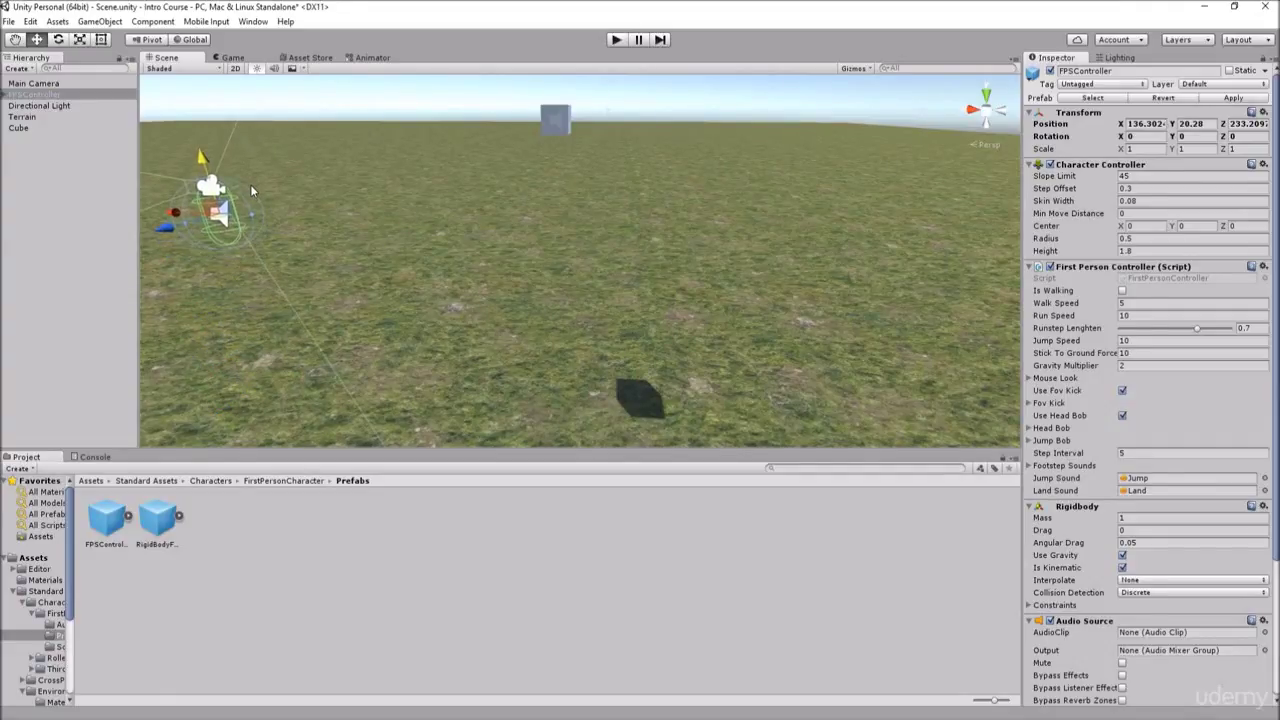
# Play-test the scene by walking forward across the terrain as the first-person character, and stop play mode
pyautogui.click(616, 40)
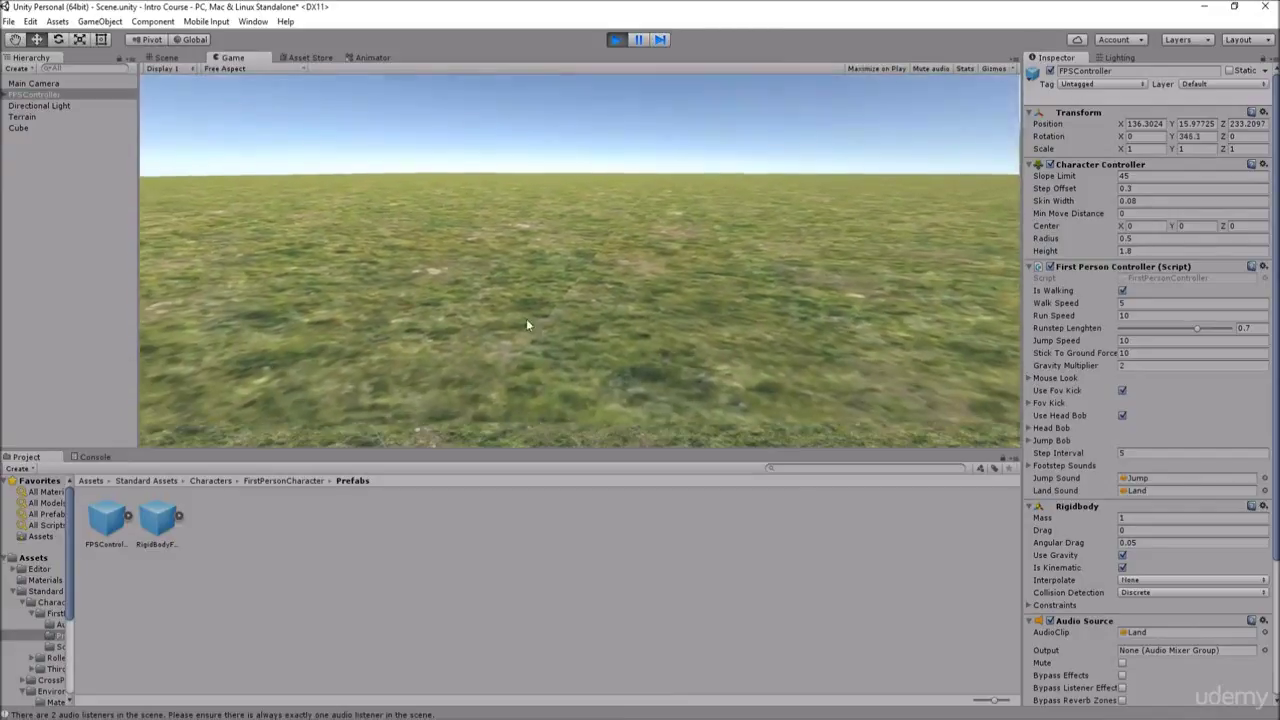
pyautogui.moveTo(511, 449); pyautogui.dragTo(511, 453)
pyautogui.press('w')
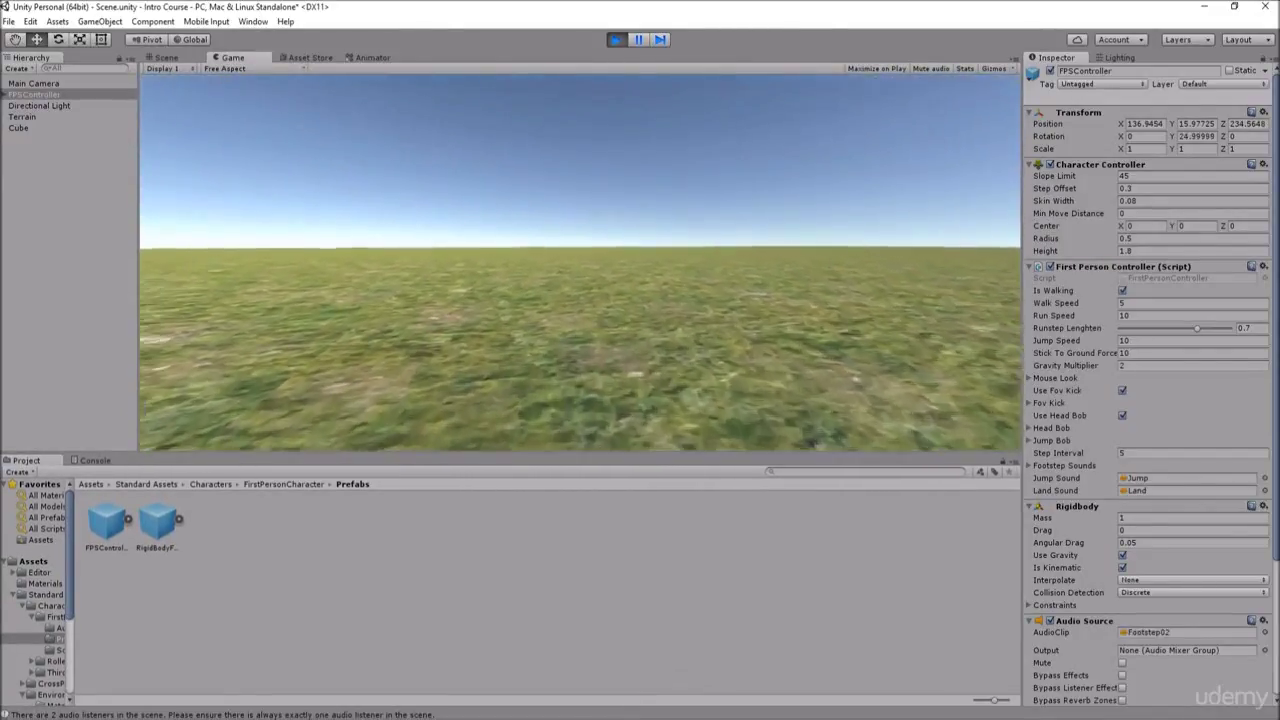
pyautogui.press('w')
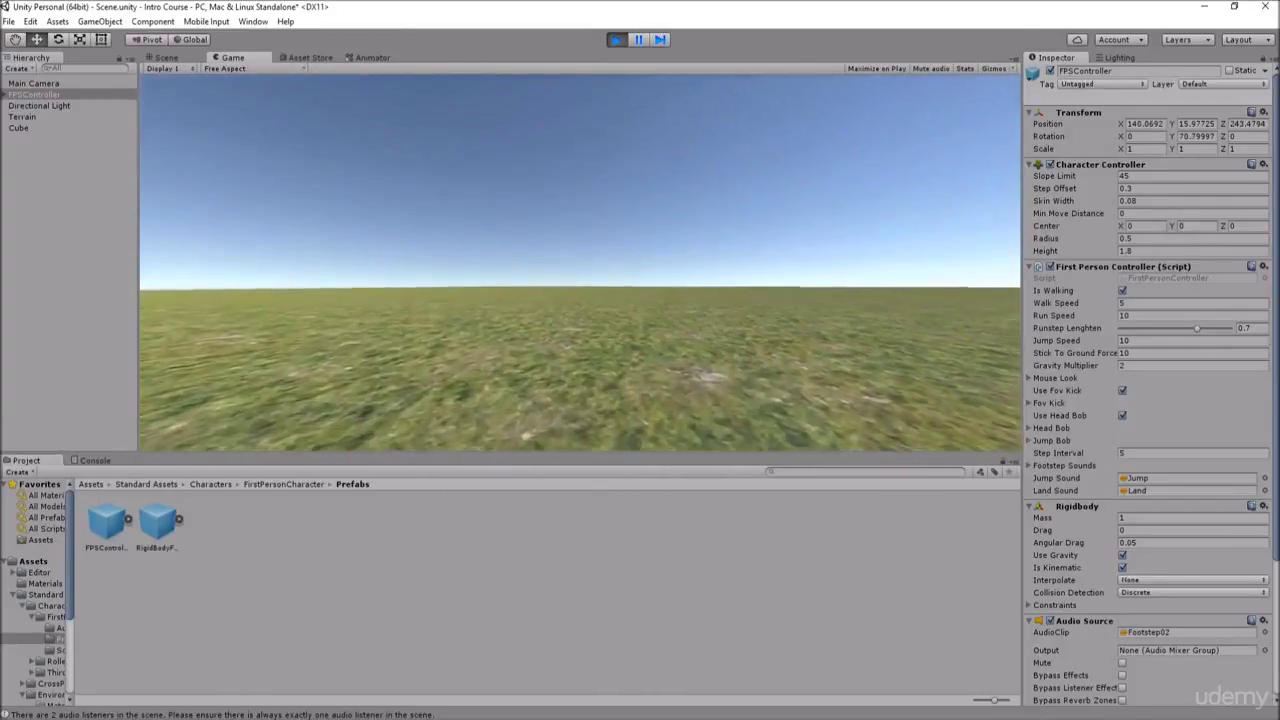
pyautogui.press('w')
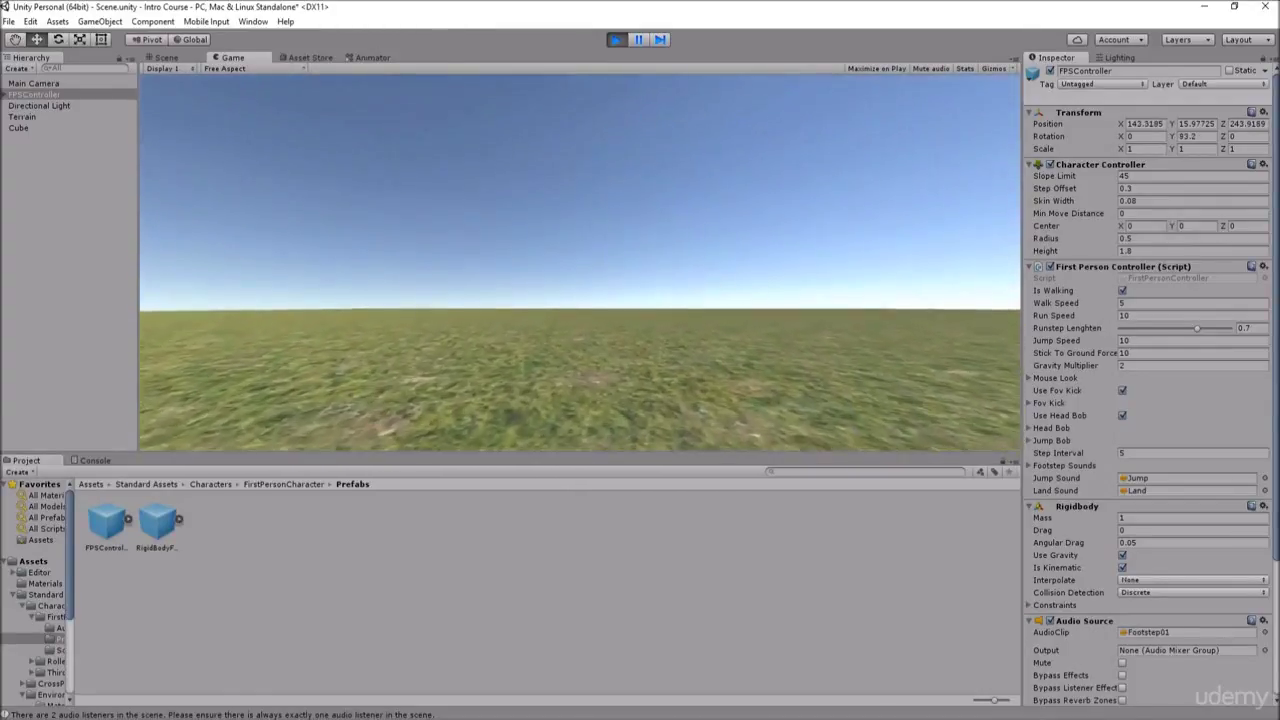
pyautogui.press('Escape')
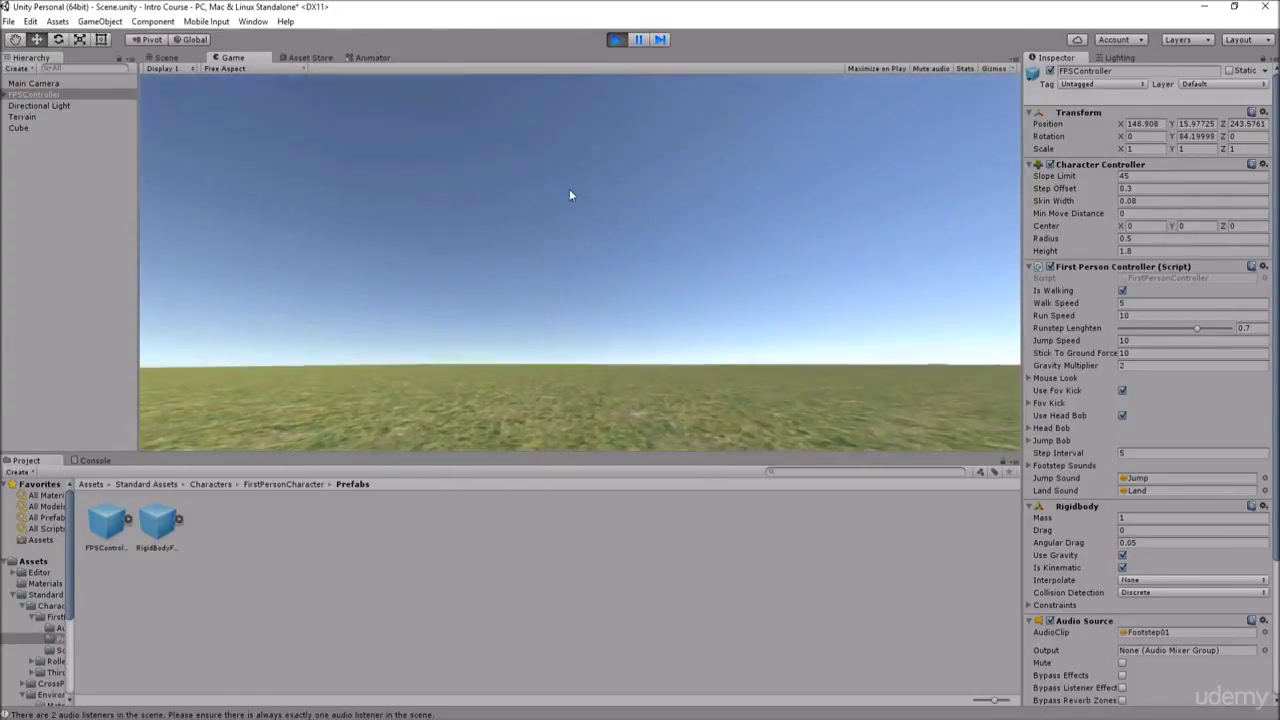
pyautogui.click(617, 40)
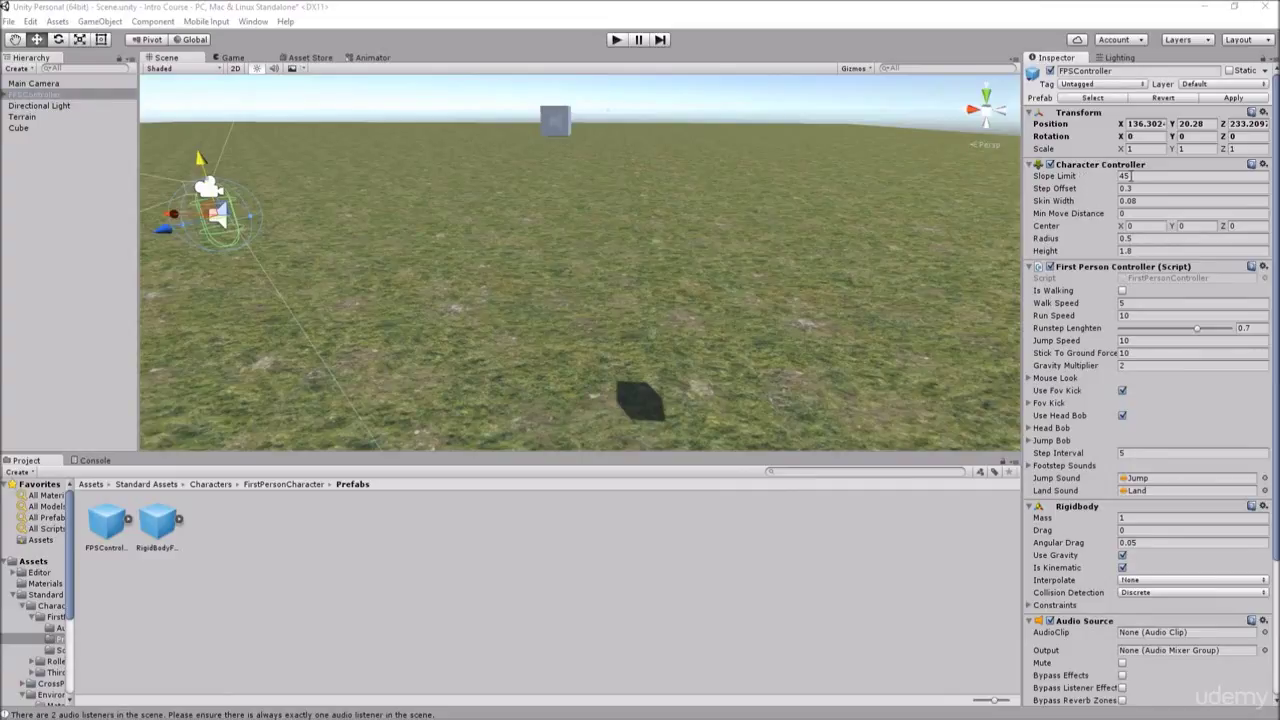
# Set the FPSController's Walk Speed to 13.7 and Run Speed to 16.89, and adjust its Slope Limit
pyautogui.click(1096, 179)
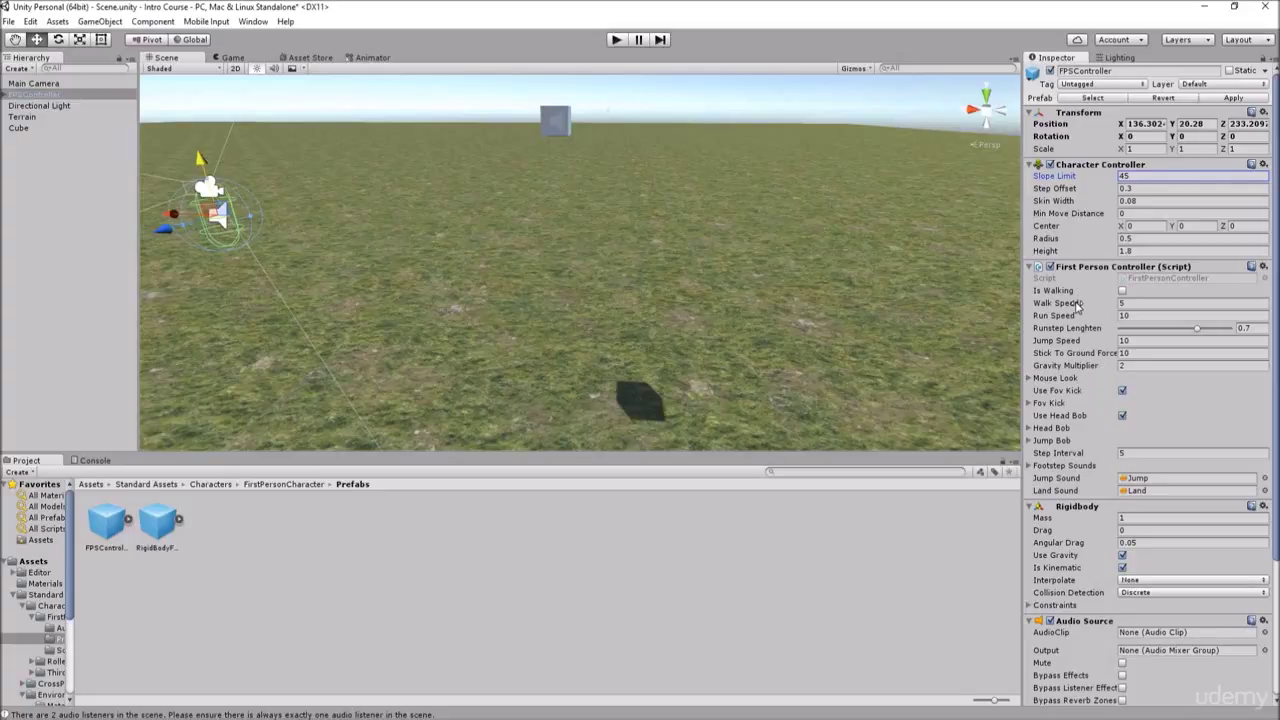
pyautogui.moveTo(1083, 310); pyautogui.dragTo(1135, 320)
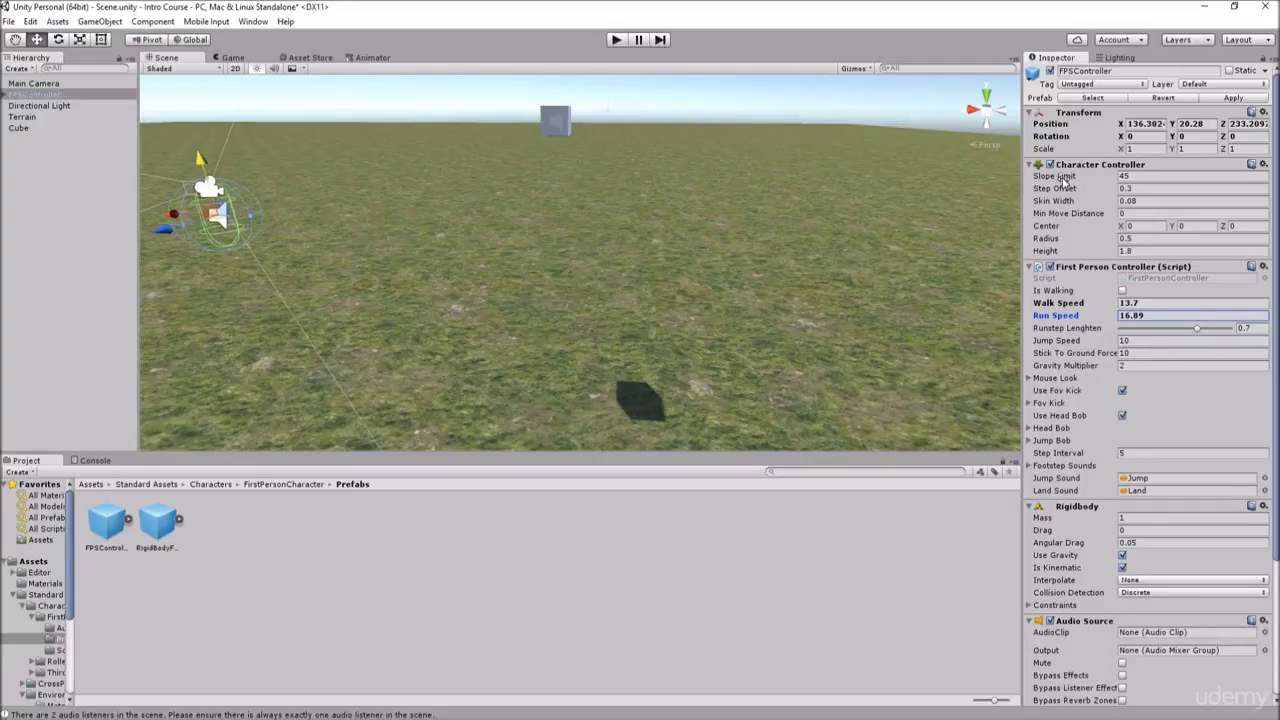
pyautogui.moveTo(1060, 178)
pyautogui.mouseDown()
pyautogui.moveTo(1095, 187)
pyautogui.moveTo(1080, 195)
pyautogui.moveTo(1158, 204)
pyautogui.moveTo(1041, 192)
pyautogui.mouseUp()
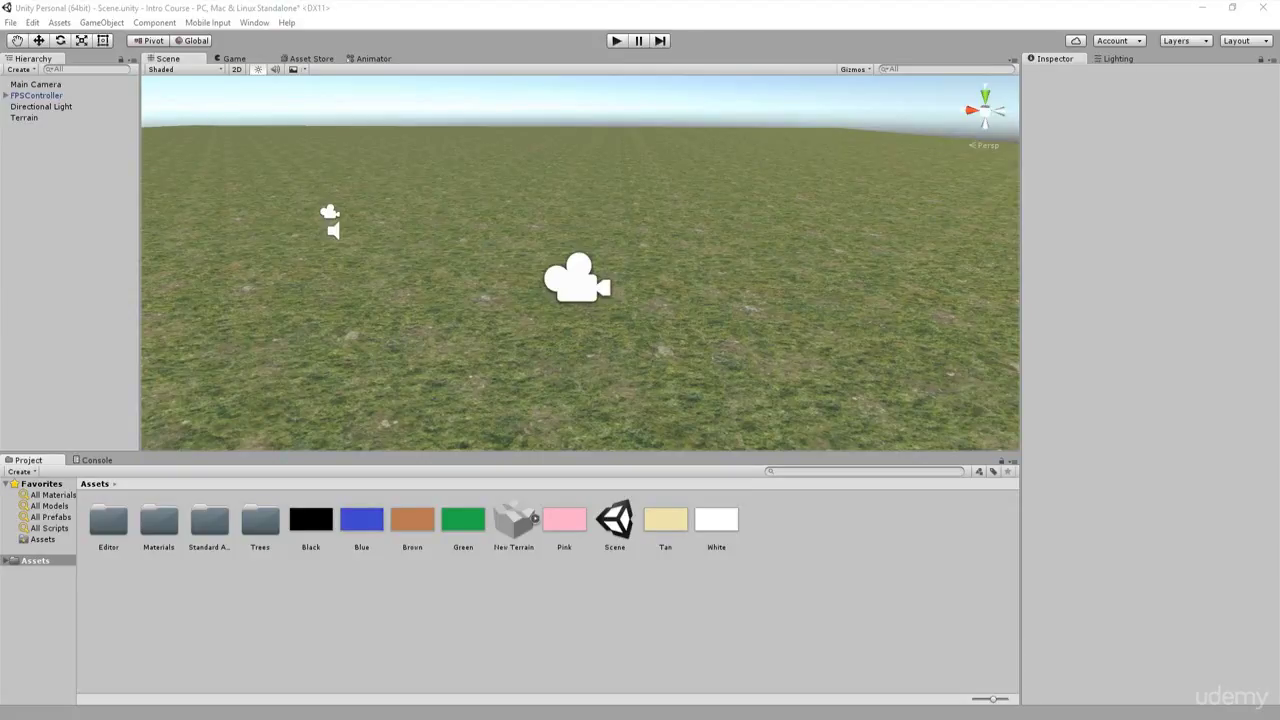
pyautogui.rightClick(814, 540)
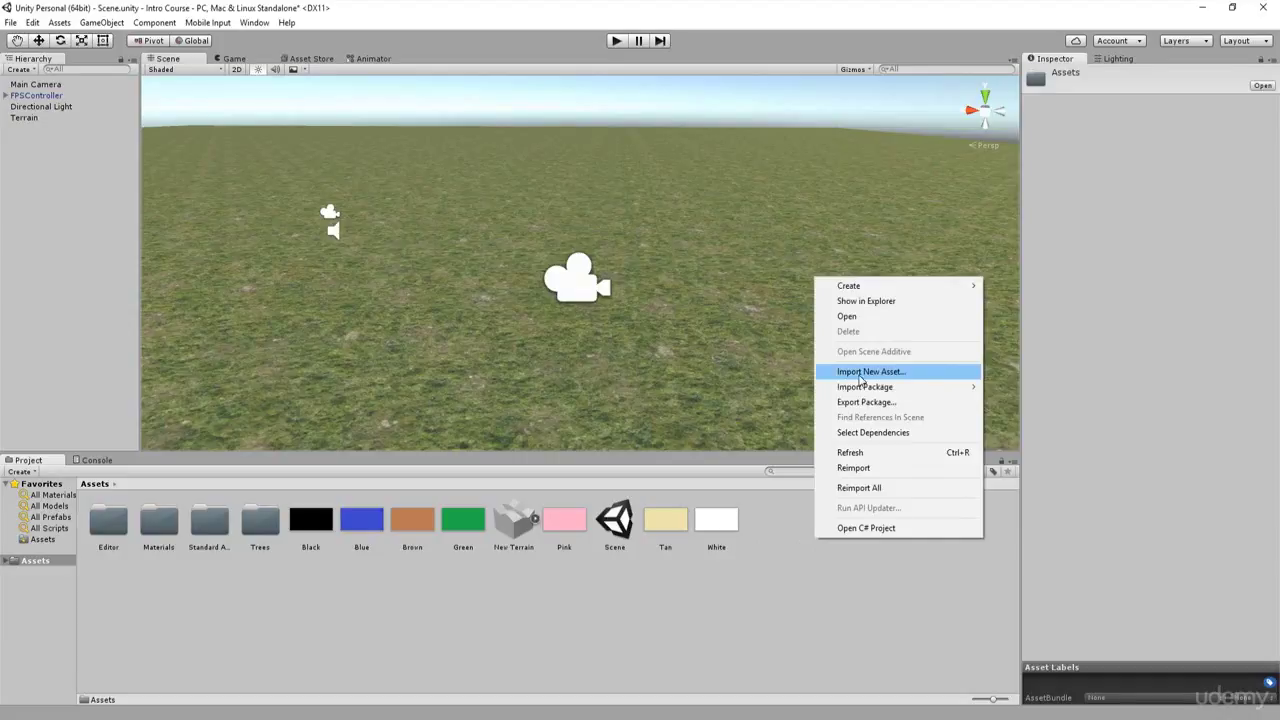
pyautogui.click(783, 541)
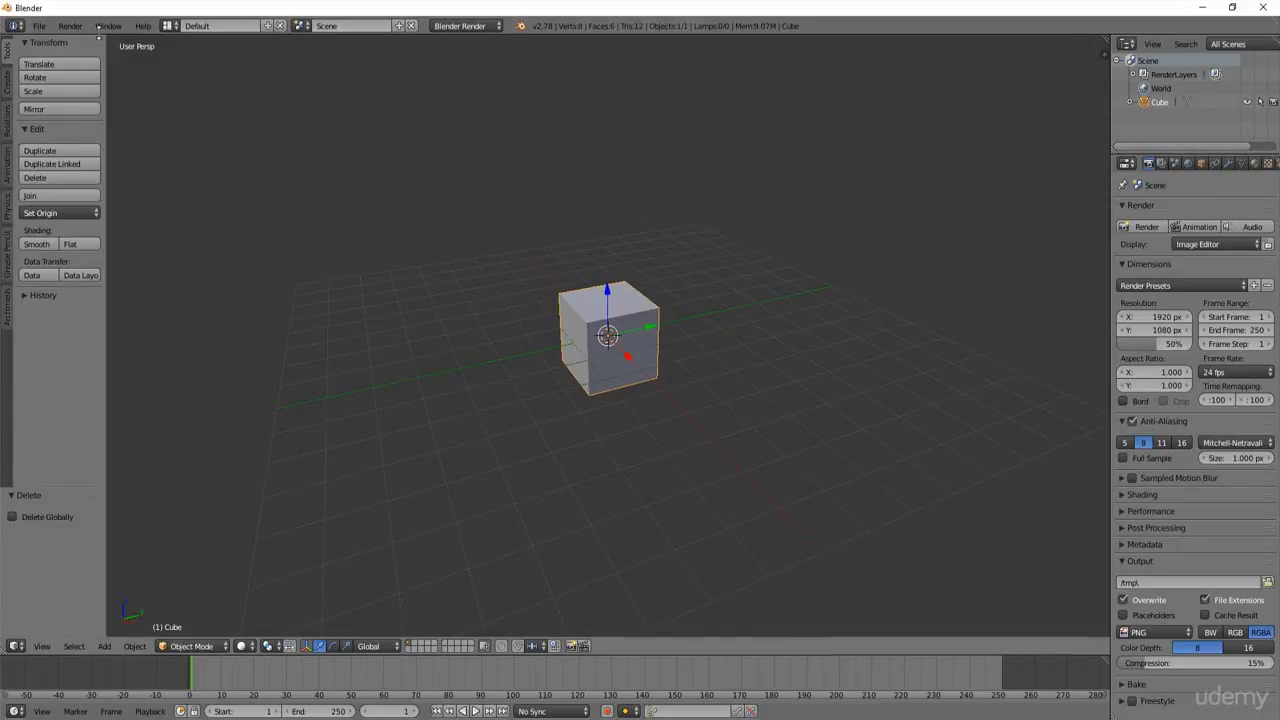
# In Blender, export the cube as Cube.fbx to the Intro Course Assets folder, with Selected Objects enabled
pyautogui.click(38, 26)
pyautogui.moveTo(61, 279)
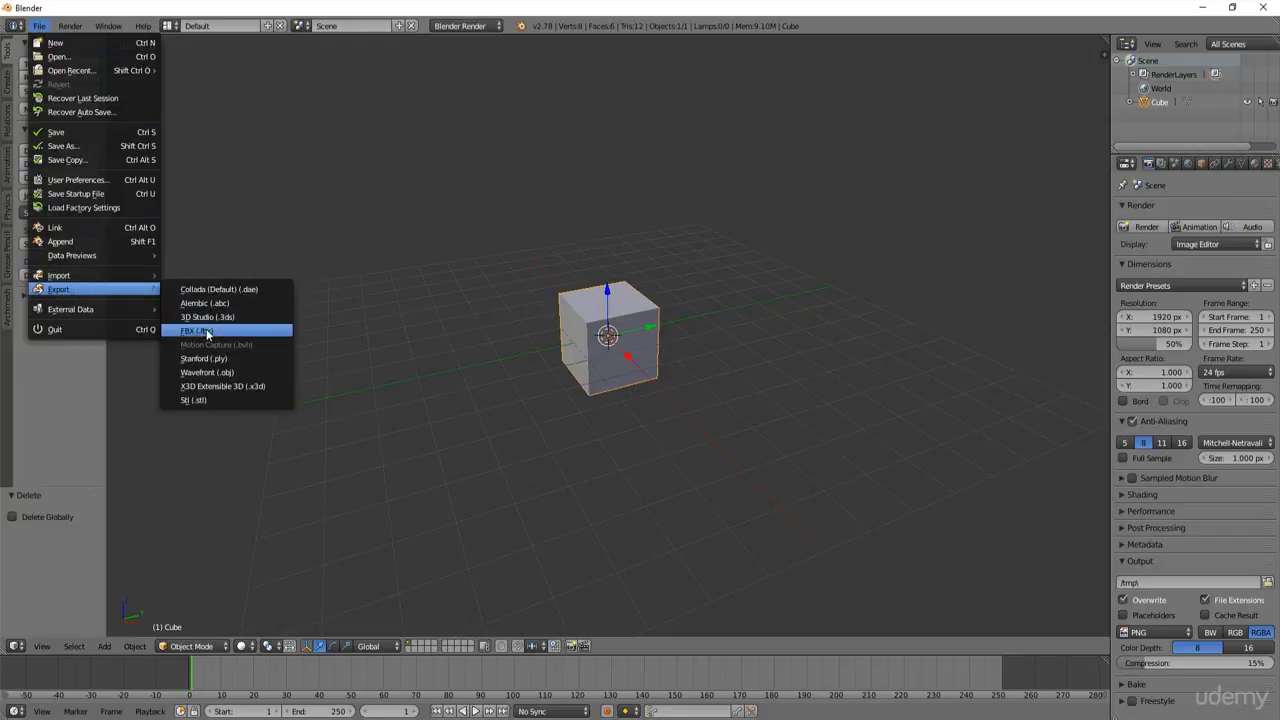
pyautogui.click(207, 332)
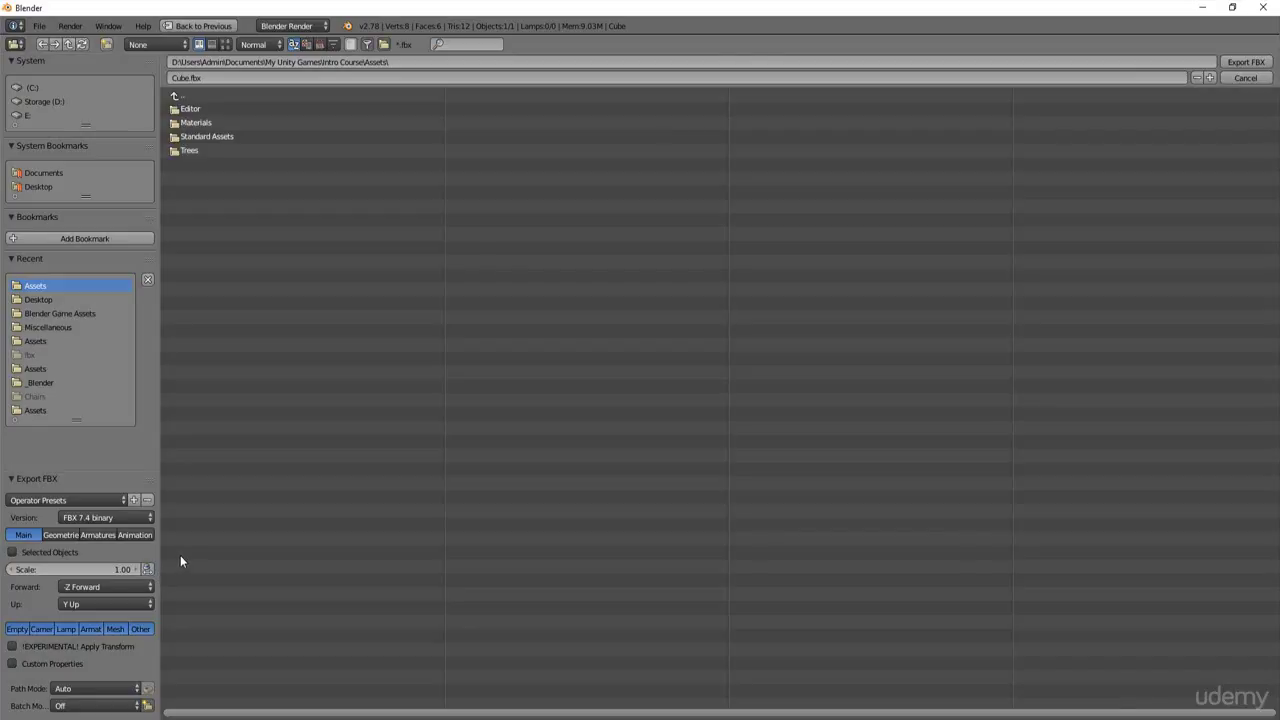
pyautogui.click(37, 554)
pyautogui.click(1238, 63)
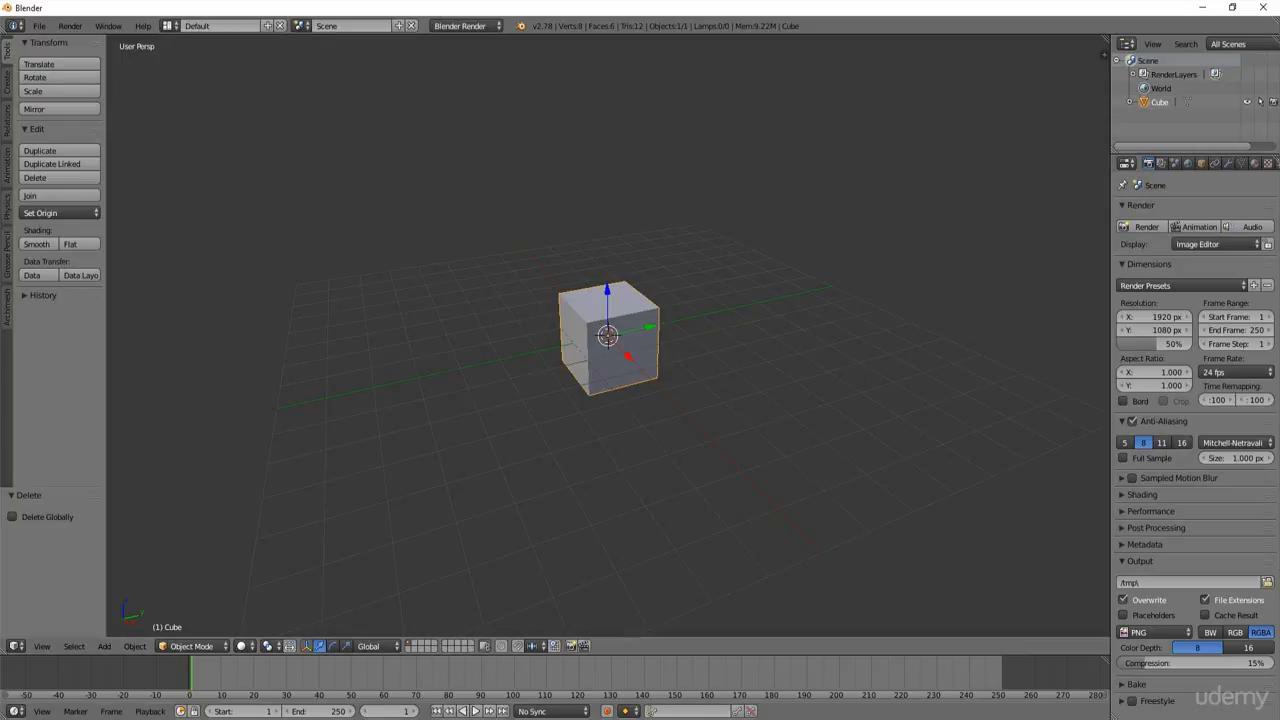
# Switch back to Unity, place the imported Cube model on the terrain in front of the camera, and raise it above the ground
pyautogui.click(660, 719)
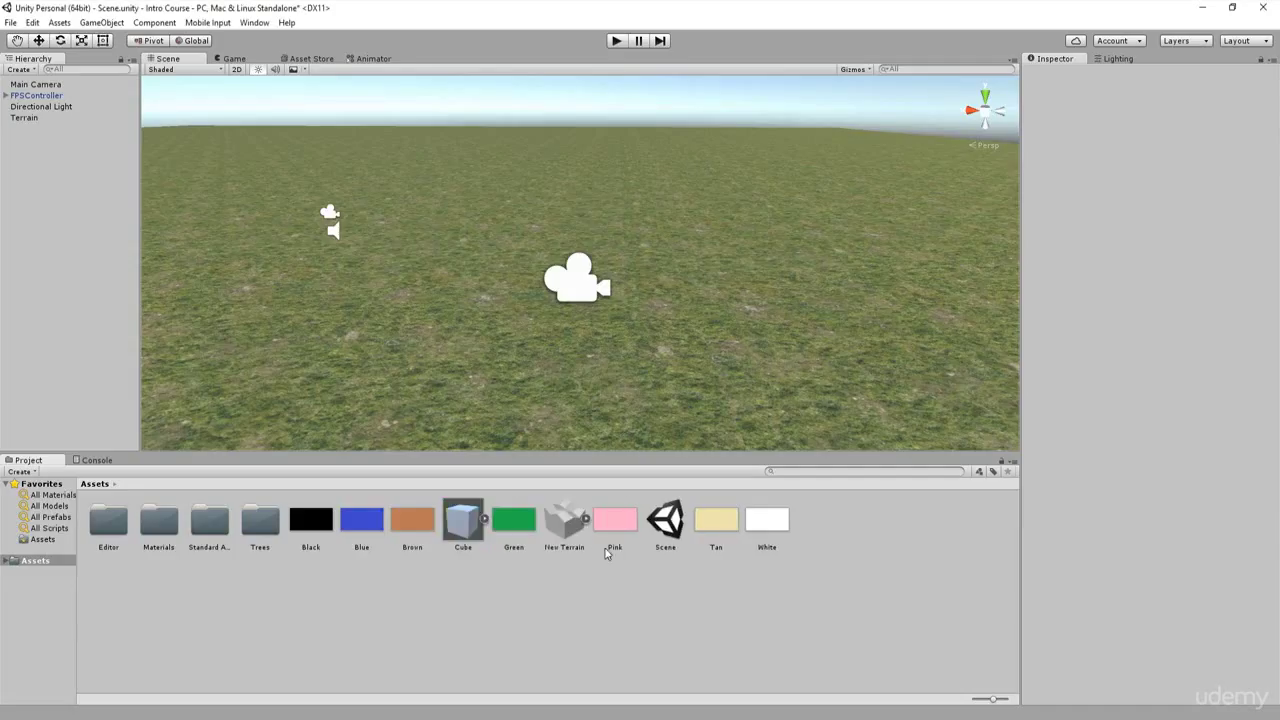
pyautogui.click(463, 522)
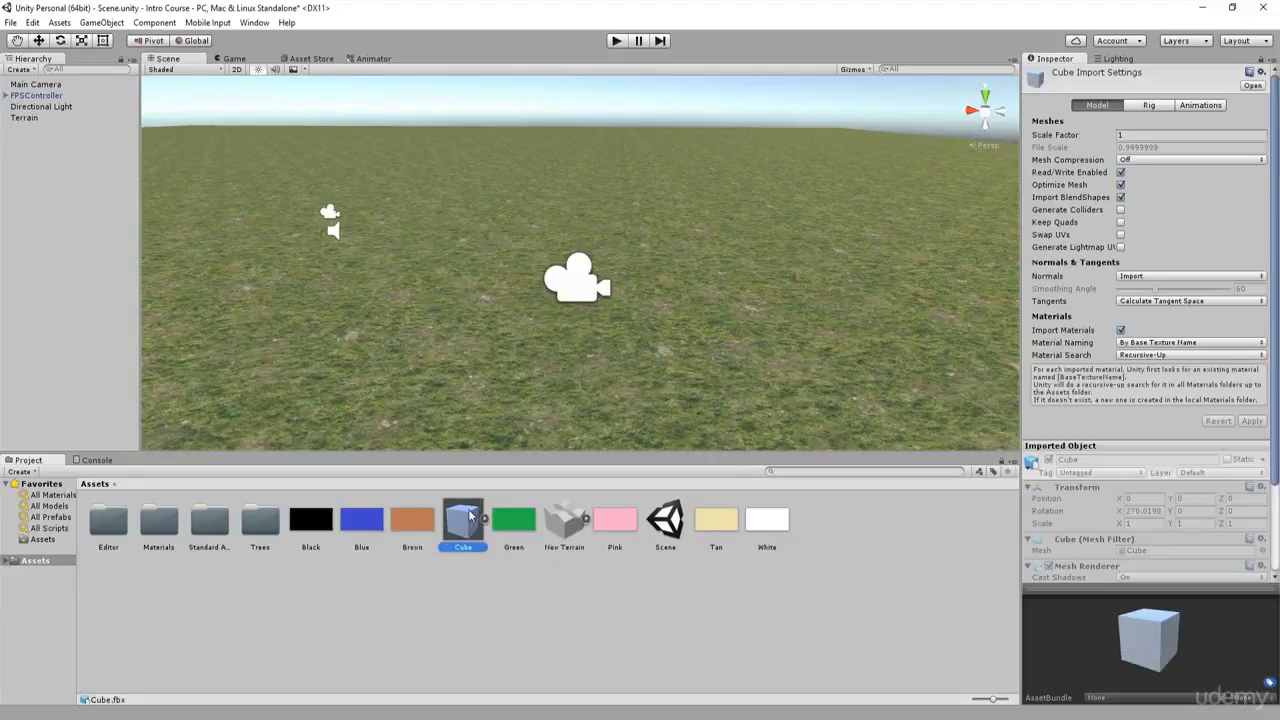
pyautogui.moveTo(470, 503); pyautogui.dragTo(476, 338)
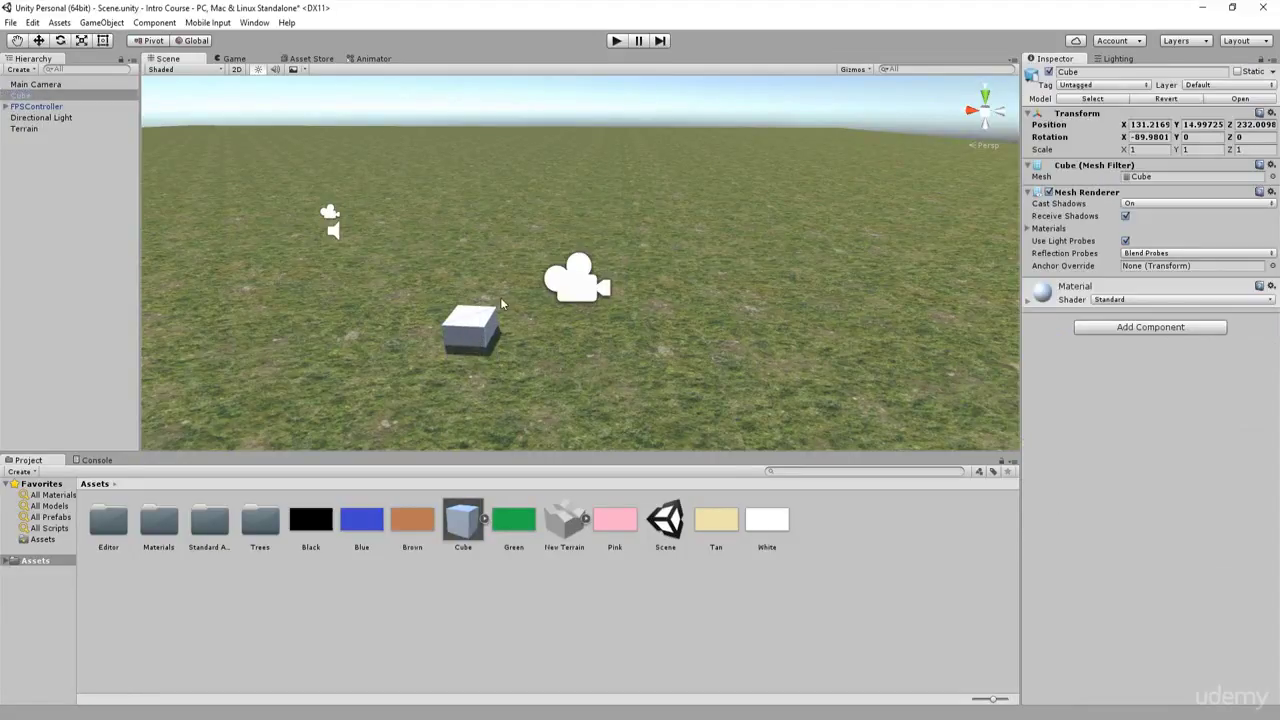
pyautogui.click(42, 42)
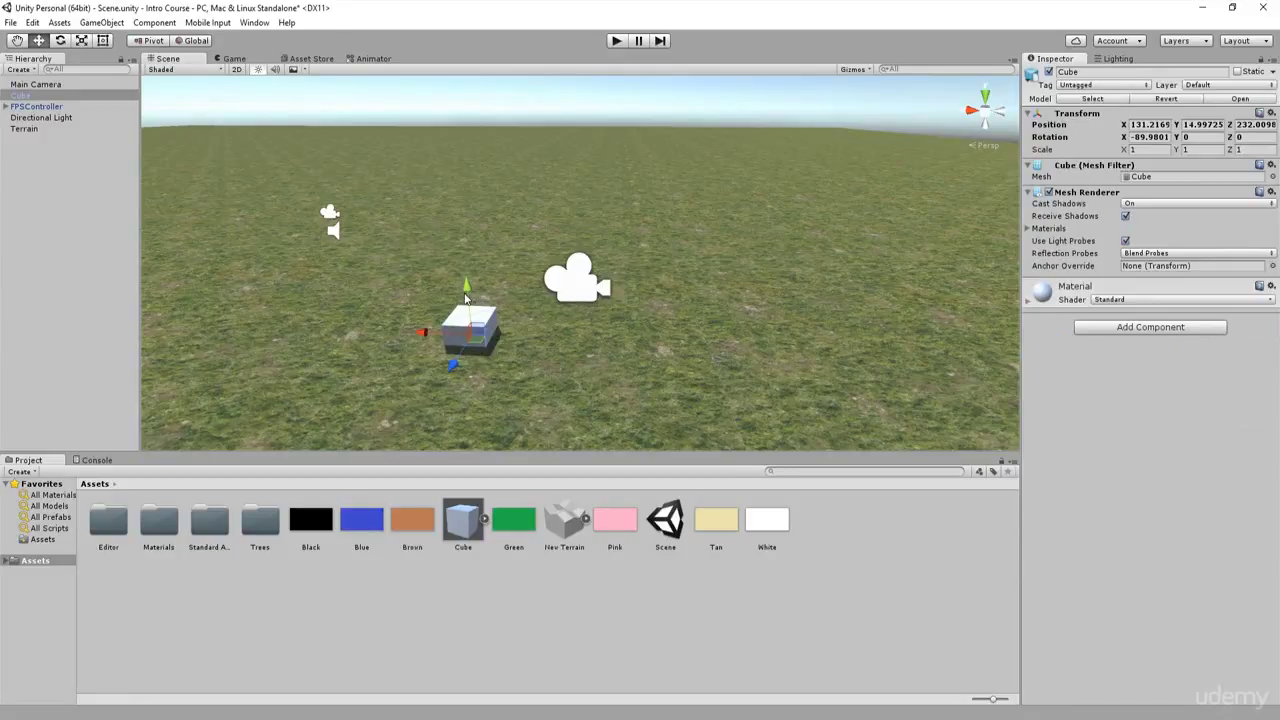
pyautogui.moveTo(466, 296); pyautogui.dragTo(462, 227)
pyautogui.click(868, 537)
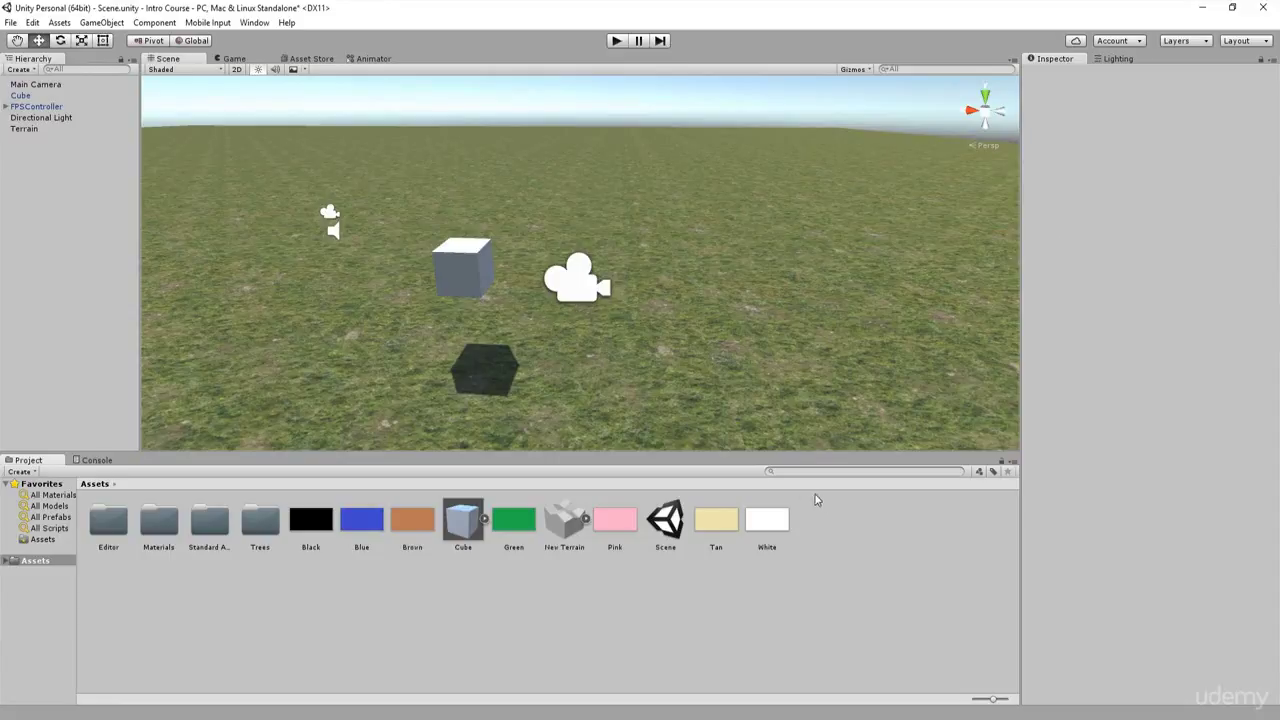
pyautogui.click(860, 537)
pyautogui.rightClick(860, 532)
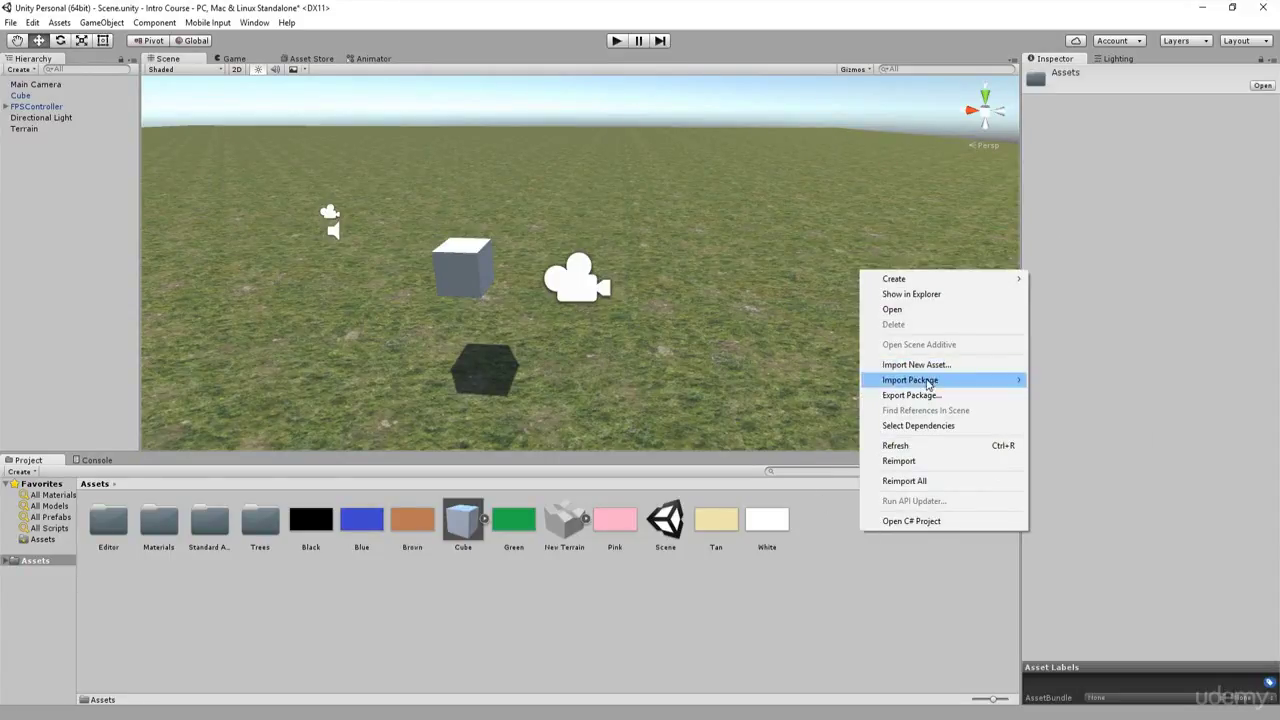
pyautogui.click(893, 574)
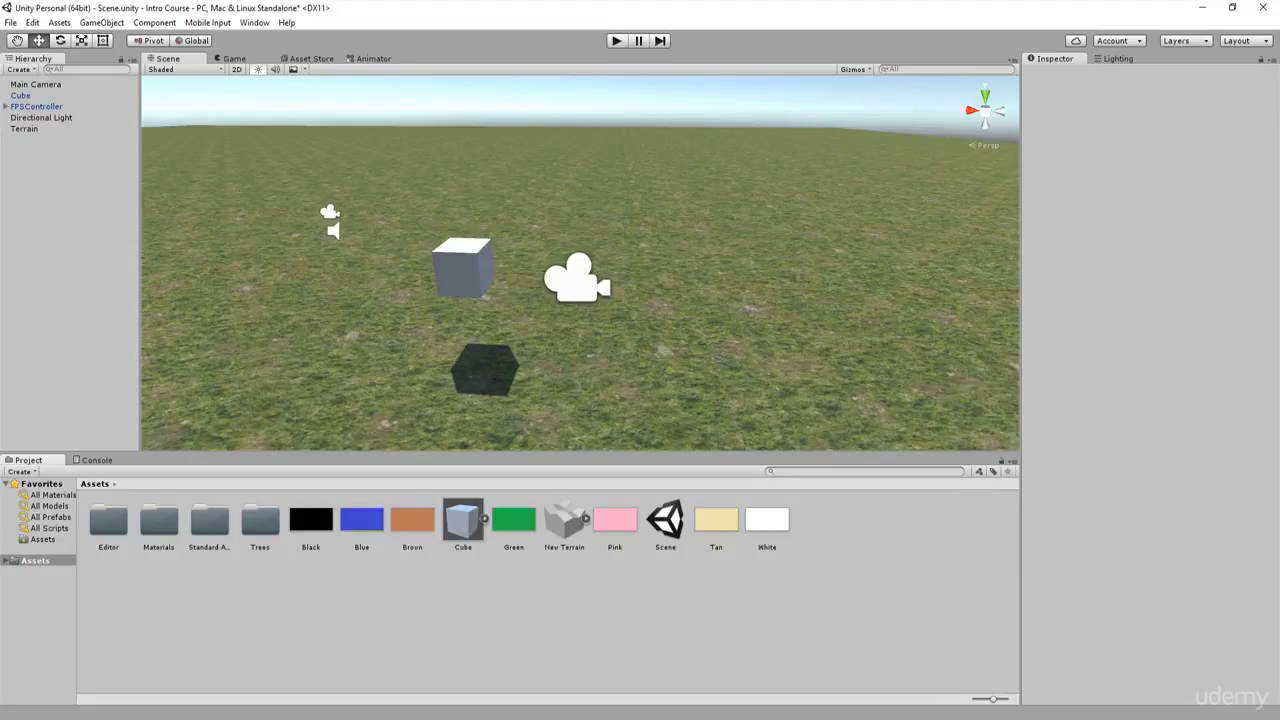
# Switch to the web browser and open the Unity Asset Store from the search results
pyautogui.hotkey('alt', 'Tab')
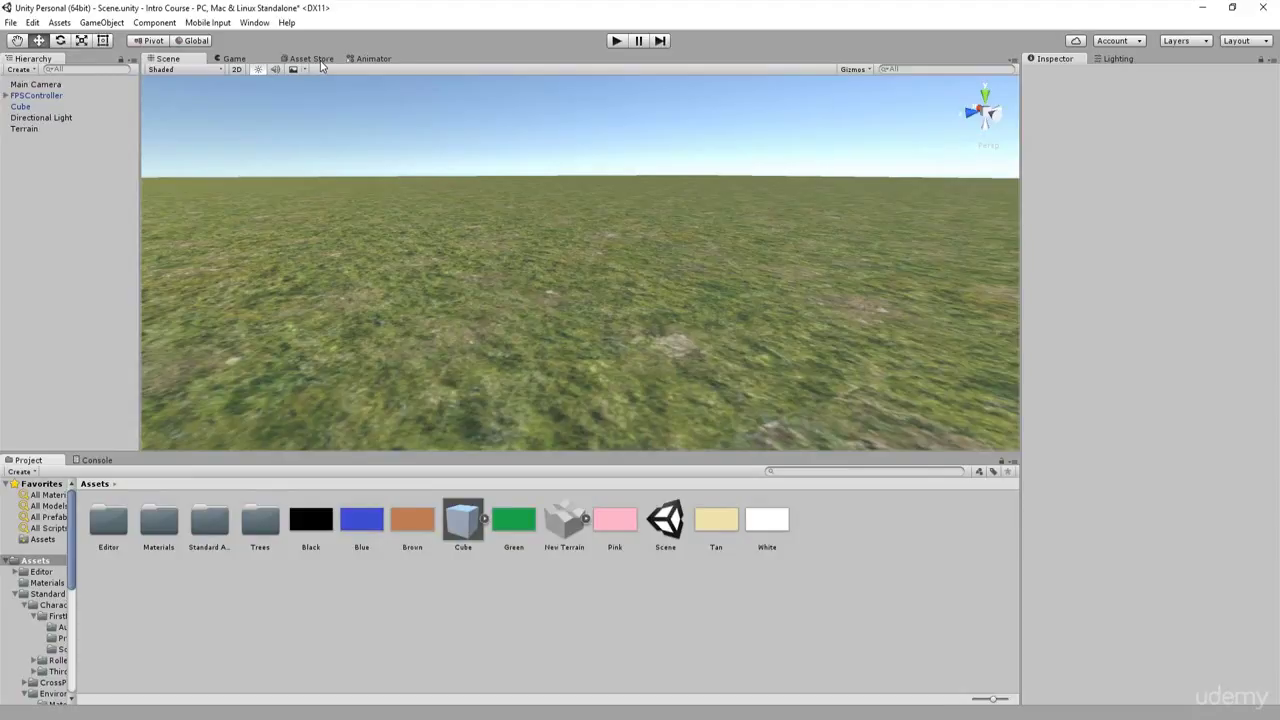
pyautogui.click(352, 712)
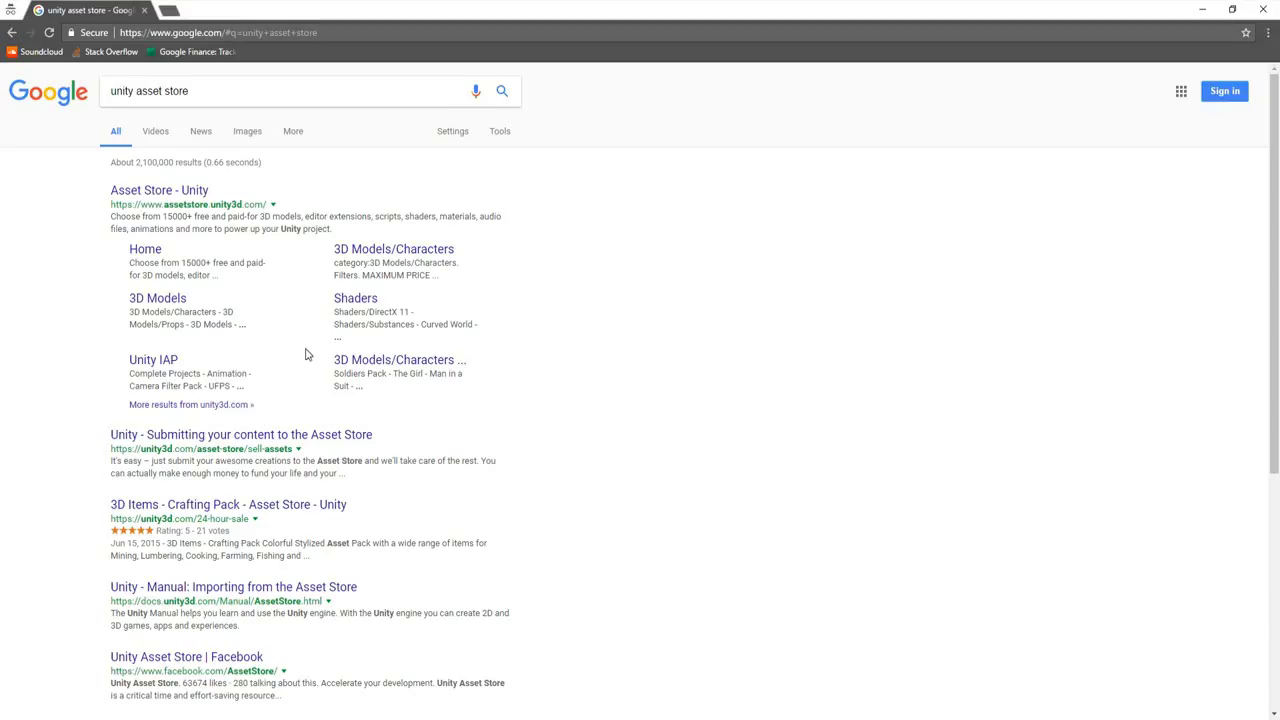
pyautogui.click(189, 192)
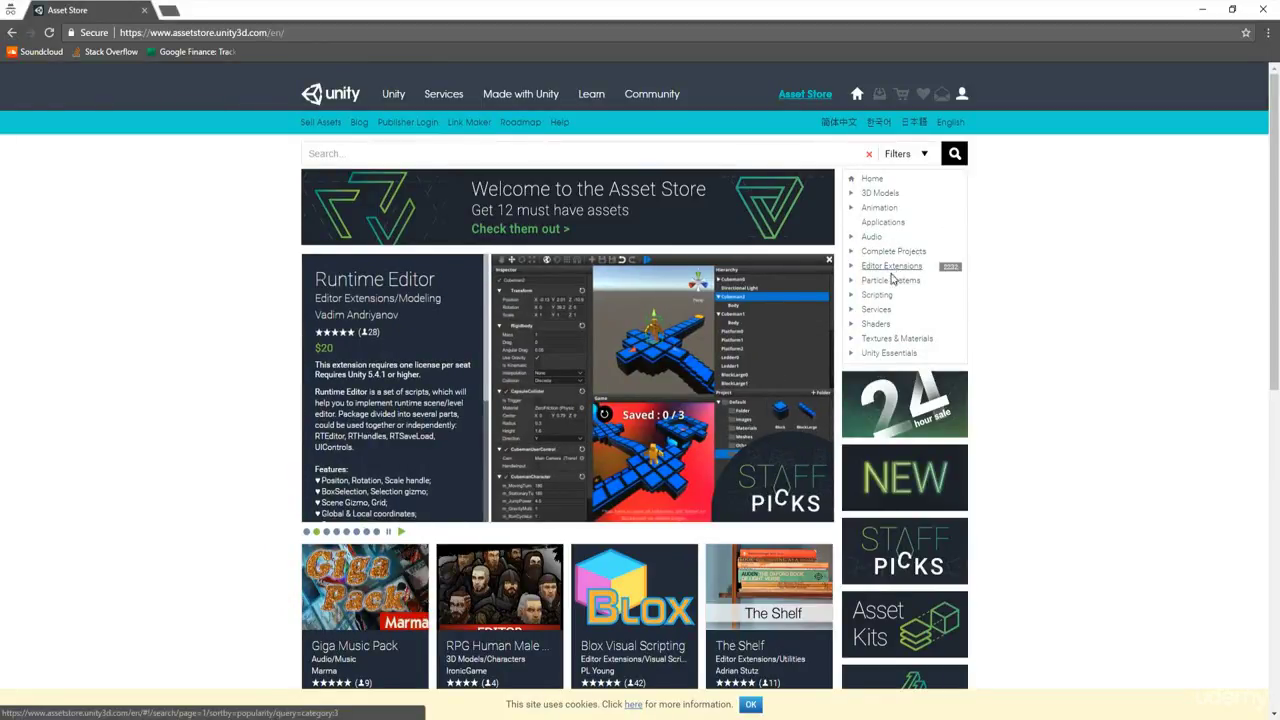
# Browse the 3D Models/Environments/Dungeons category, filter it to free assets only, and switch to the Industrial category
pyautogui.click(853, 195)
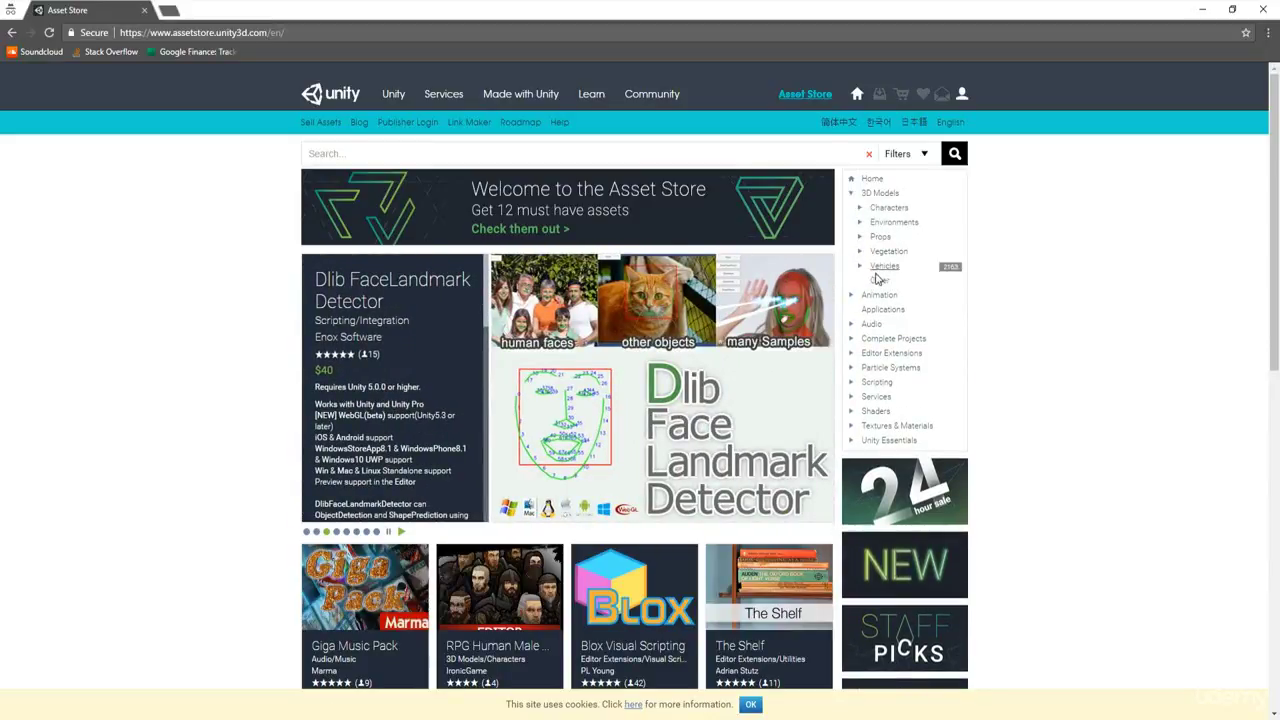
pyautogui.click(860, 222)
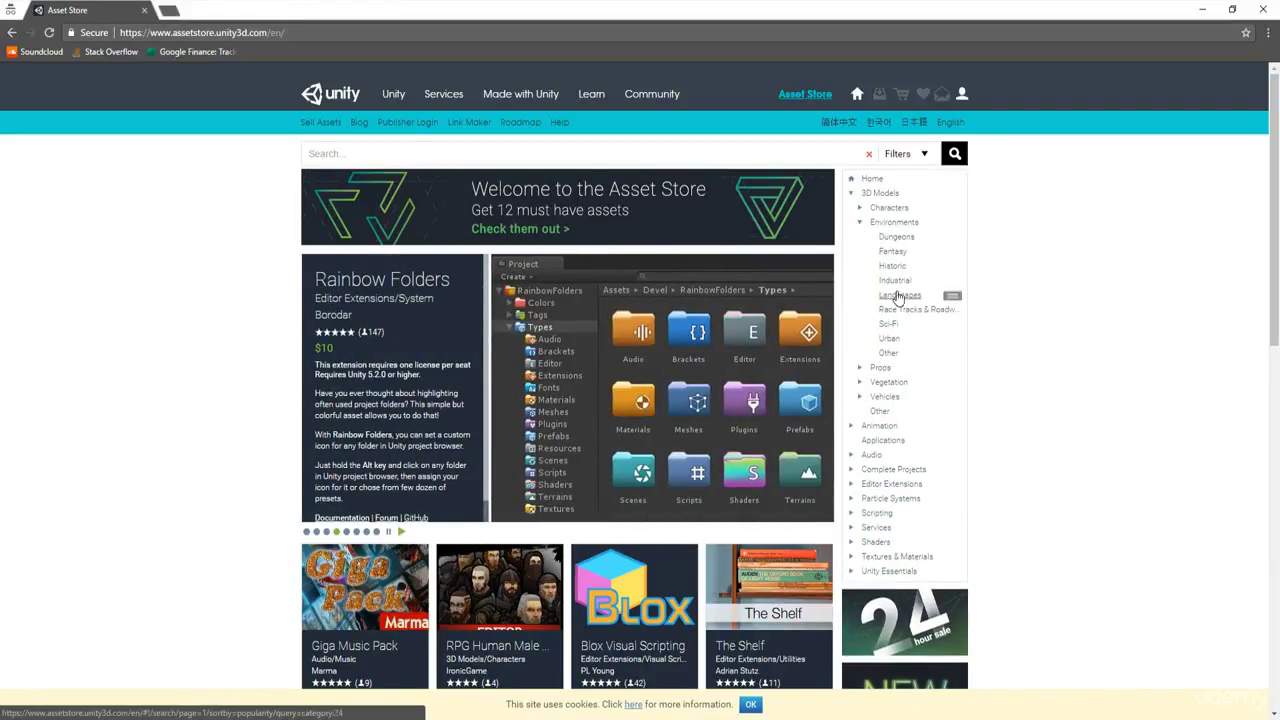
pyautogui.click(900, 240)
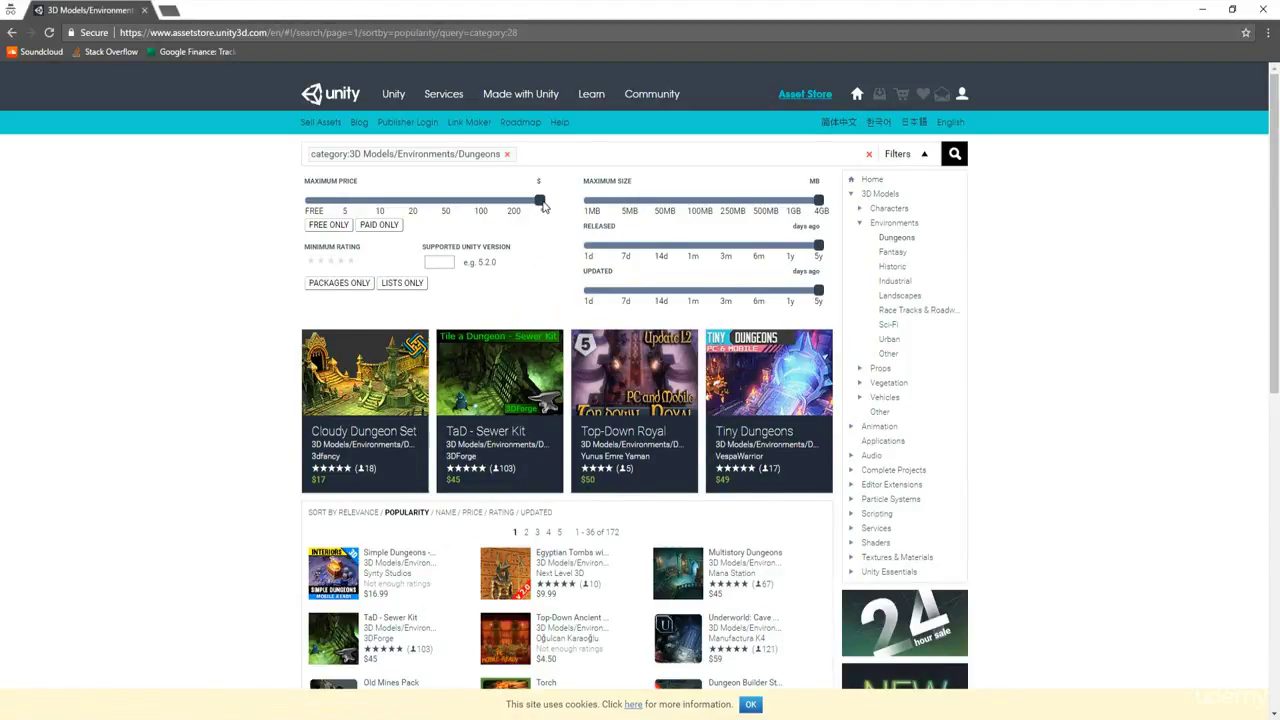
pyautogui.moveTo(541, 204); pyautogui.dragTo(666, 223)
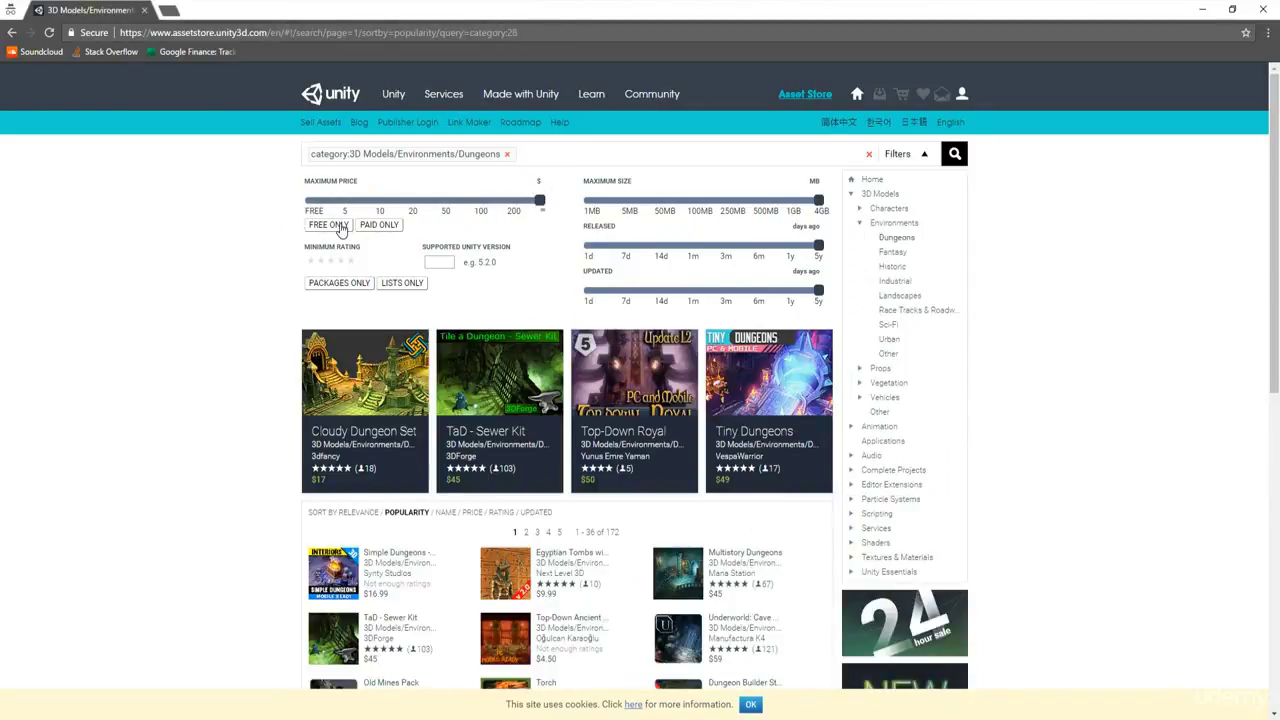
pyautogui.click(329, 224)
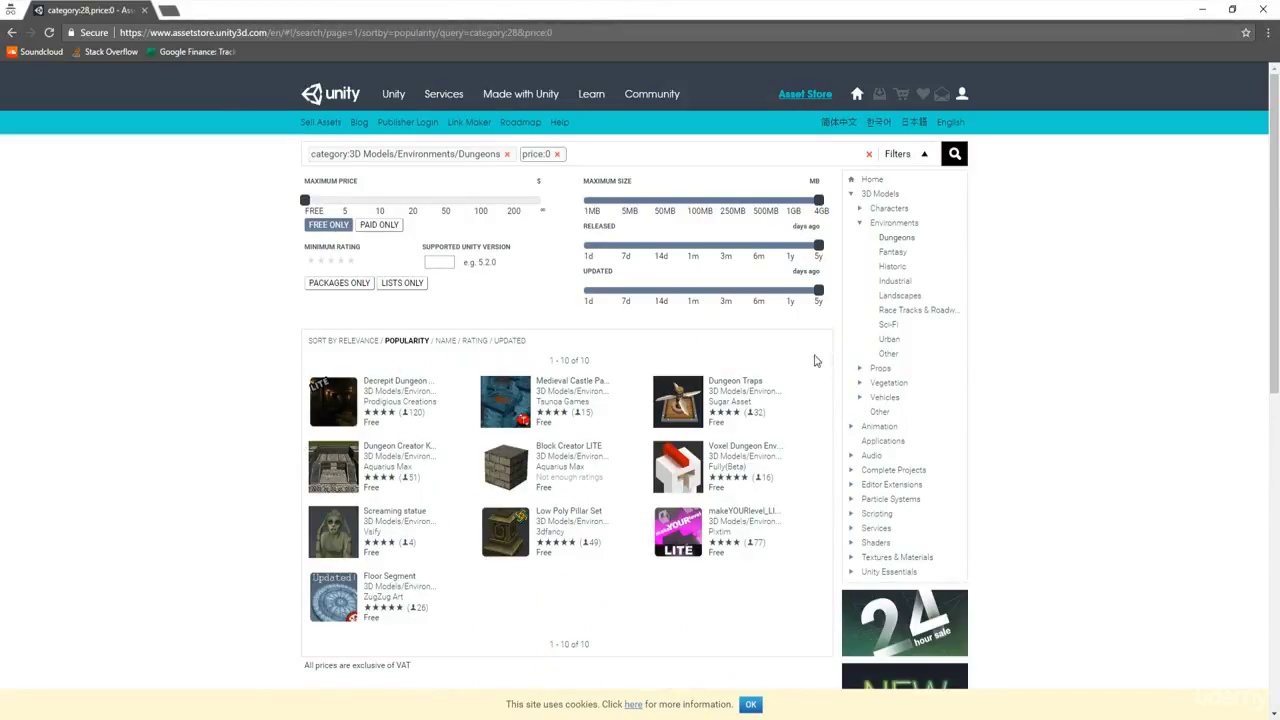
pyautogui.click(895, 285)
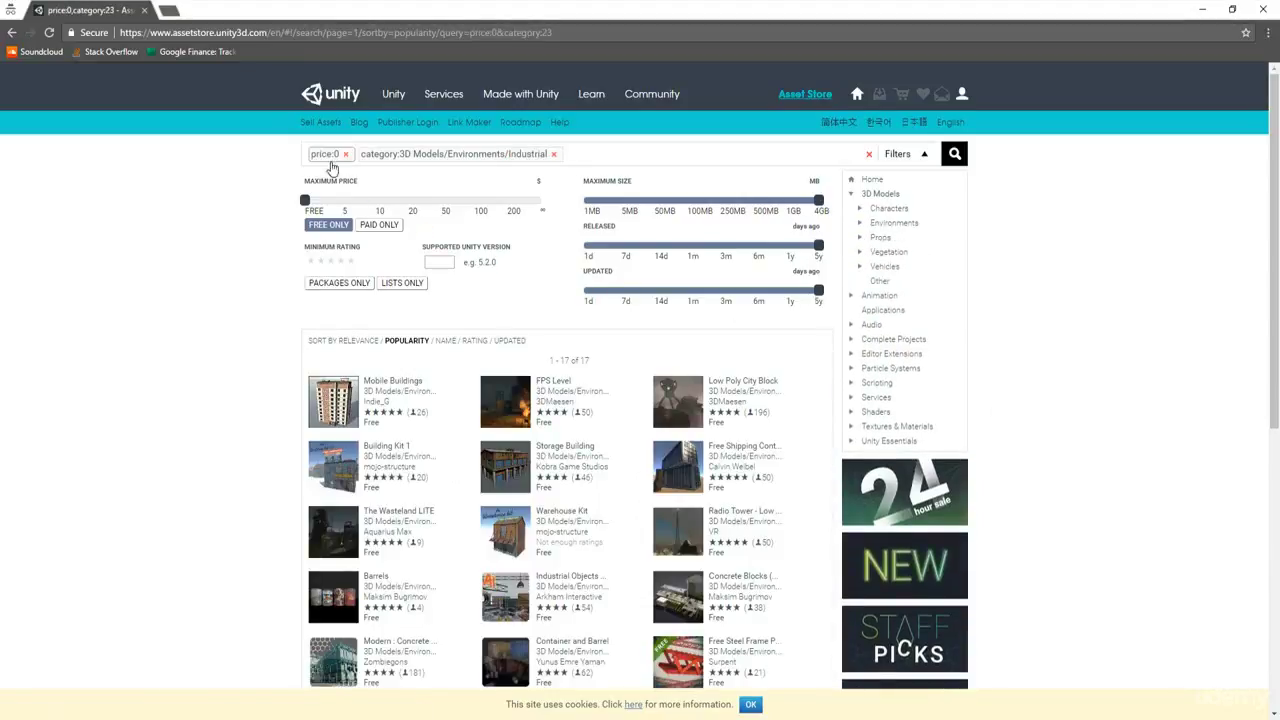